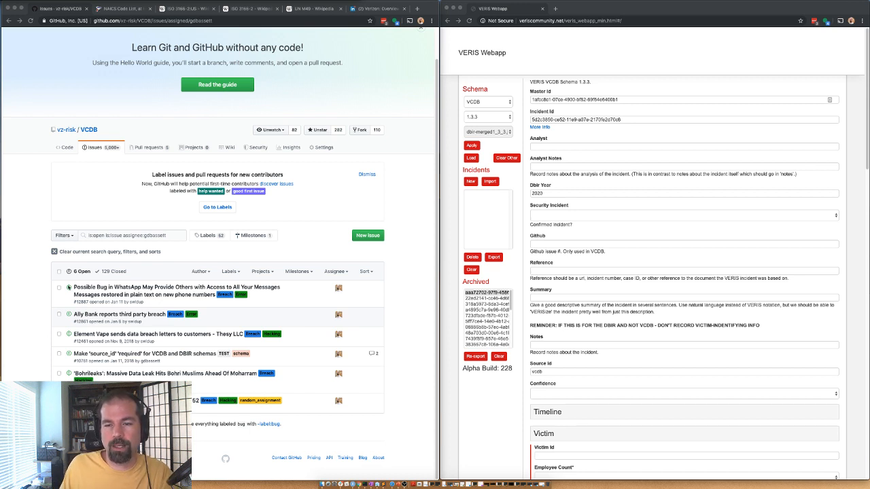
# Step: Filter the vz-risk/VCDB issues to those assigned to the analyst
pyautogui.click(90, 129)
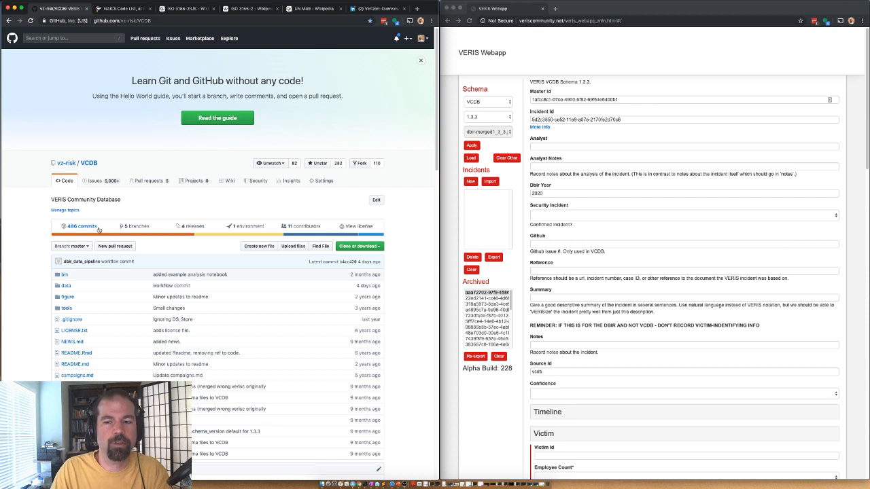
pyautogui.click(97, 180)
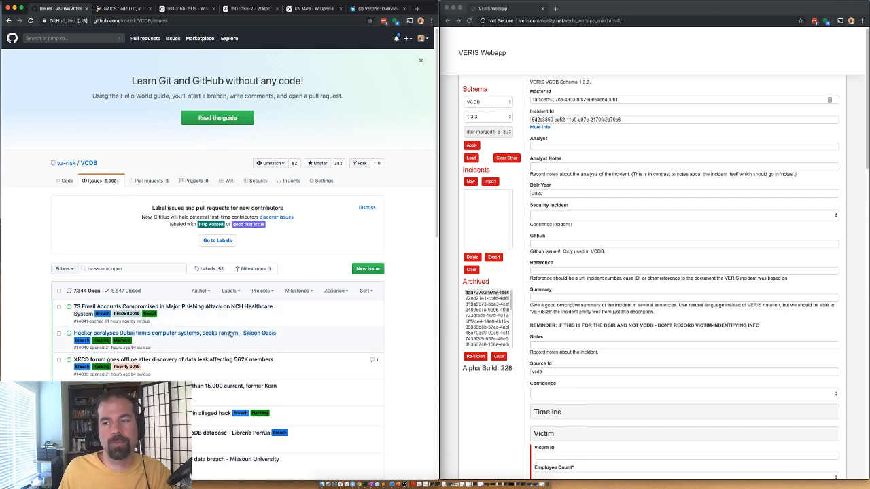
pyautogui.scroll(-3, 329, 204)
pyautogui.click(334, 188)
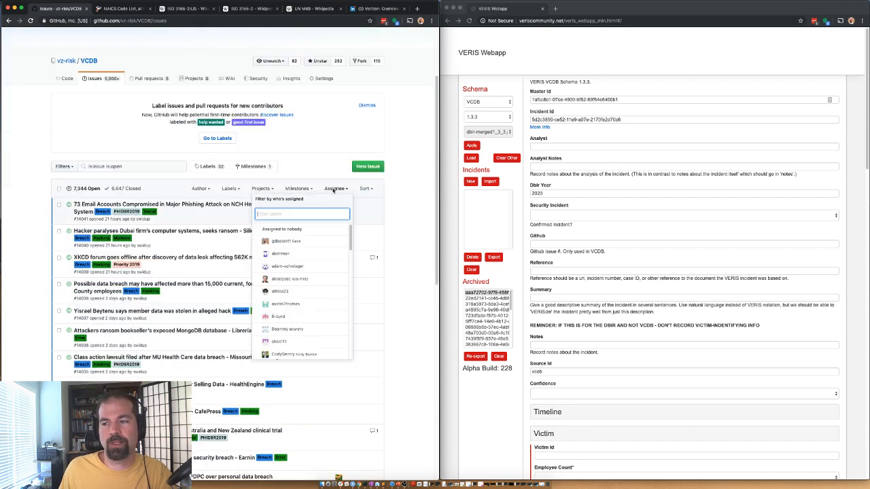
pyautogui.click(272, 243)
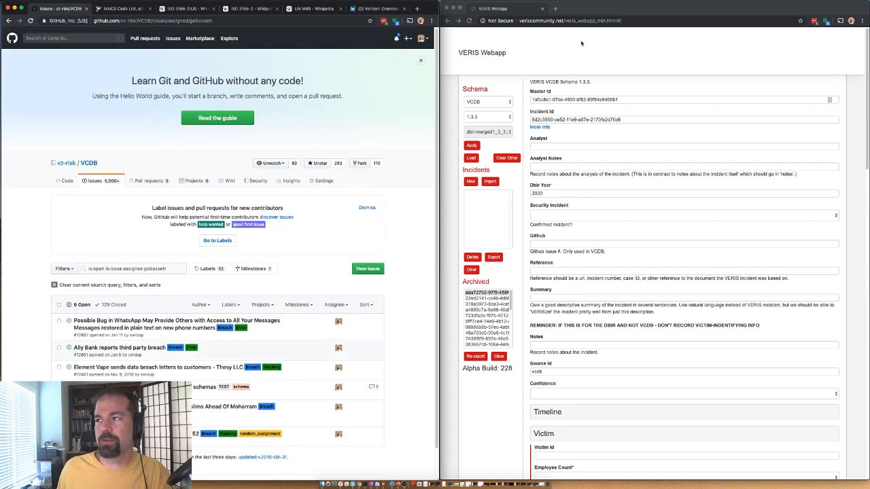
# Step: Dock the vz-risk/veris repository window as a new tab beside the VCDB issues
pyautogui.click(535, 21)
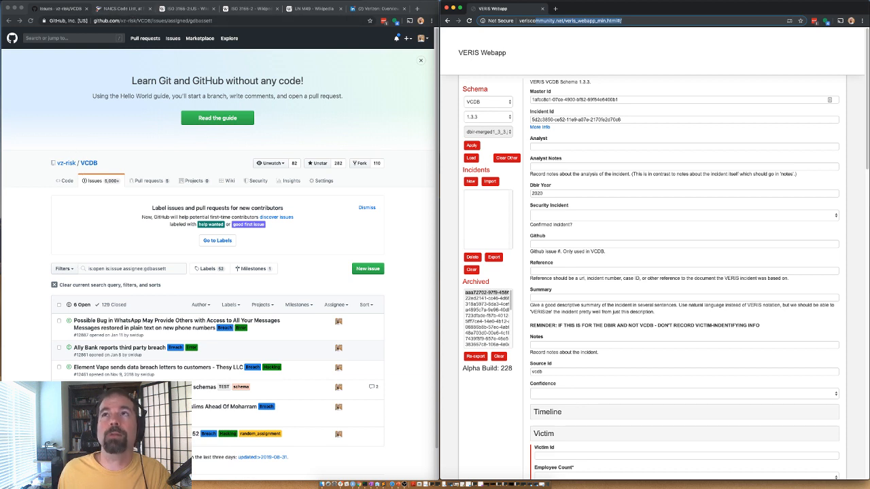
pyautogui.press('super+Tab')
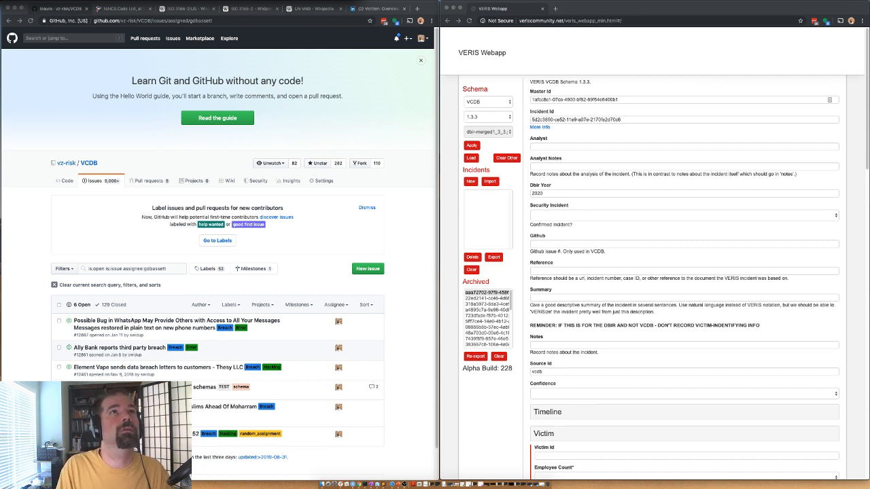
pyautogui.moveTo(340, 1); pyautogui.dragTo(407, 10)
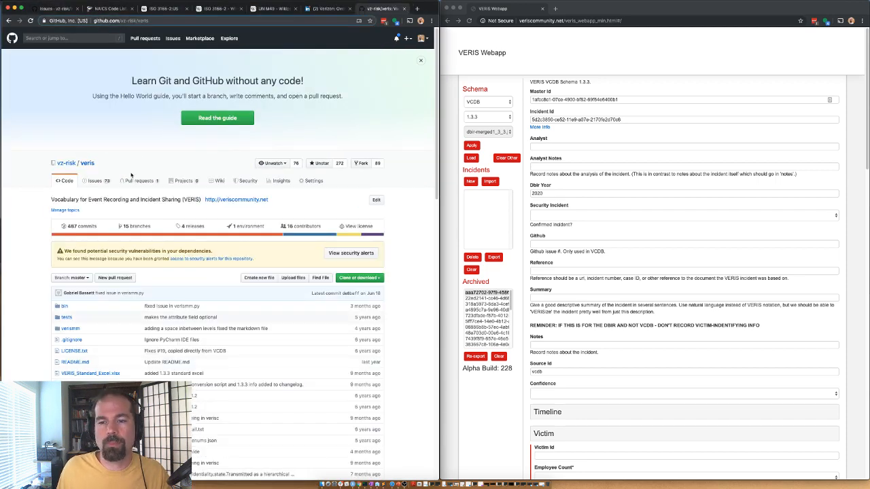
# Step: Look inside the veris repo's bin/veris_webapp folder, then go back to the bin listing
pyautogui.click(65, 306)
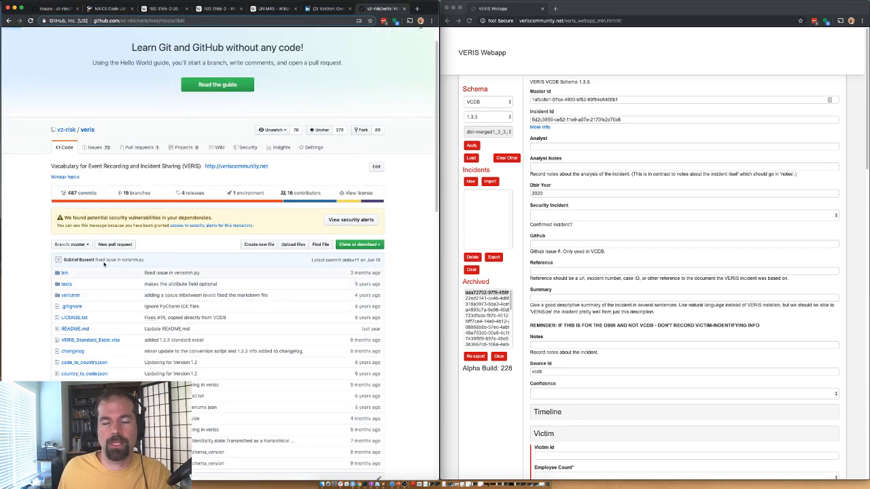
pyautogui.scroll(-3, 109, 249)
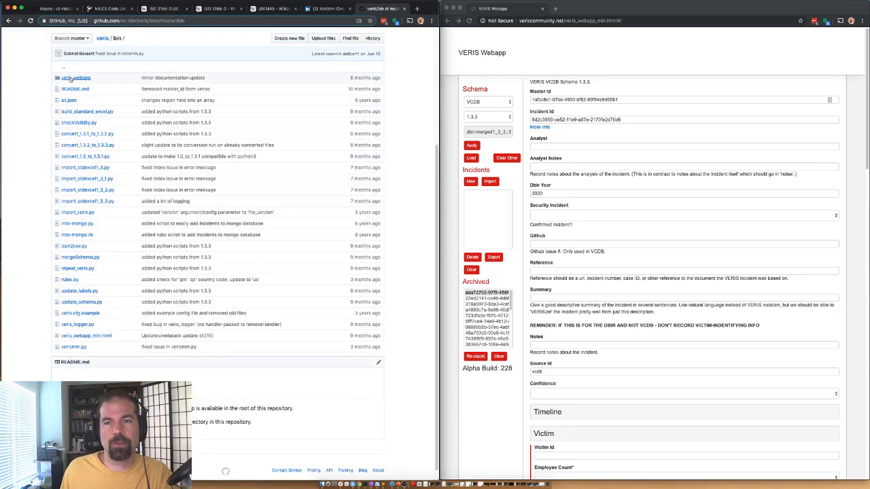
pyautogui.click(71, 78)
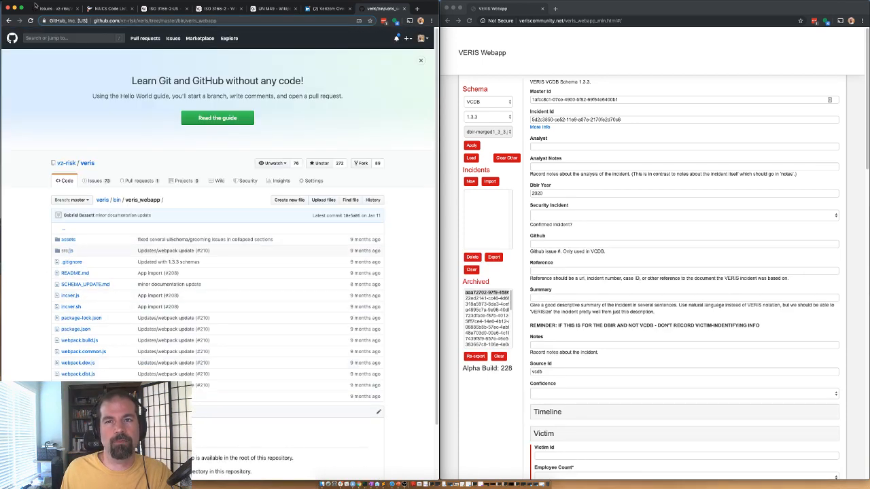
pyautogui.click(9, 21)
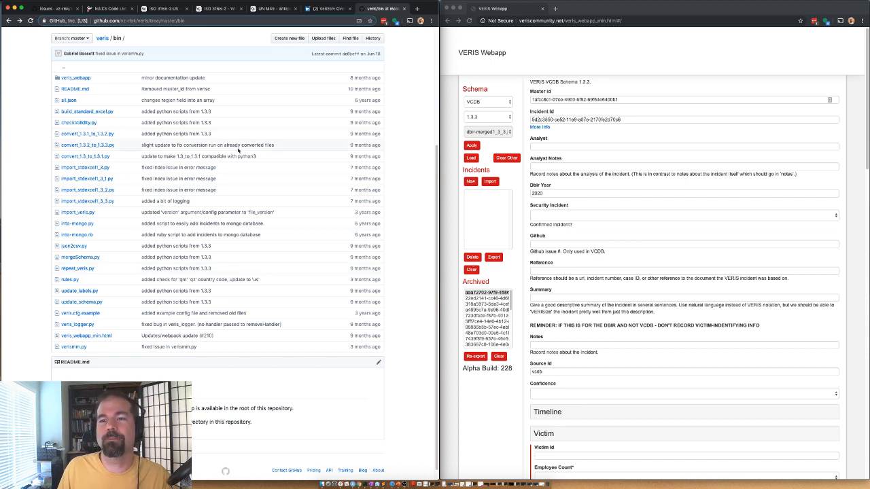
# Step: Highlight the veris_webapp_min.html file name, then return to the VCDB issues tab
pyautogui.moveTo(132, 337); pyautogui.dragTo(63, 333)
pyautogui.click(30, 319)
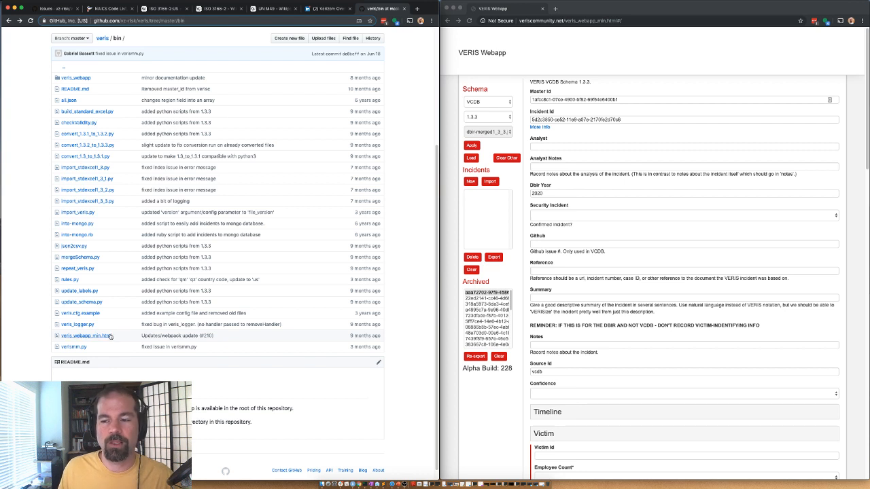
pyautogui.moveTo(114, 337); pyautogui.dragTo(58, 341)
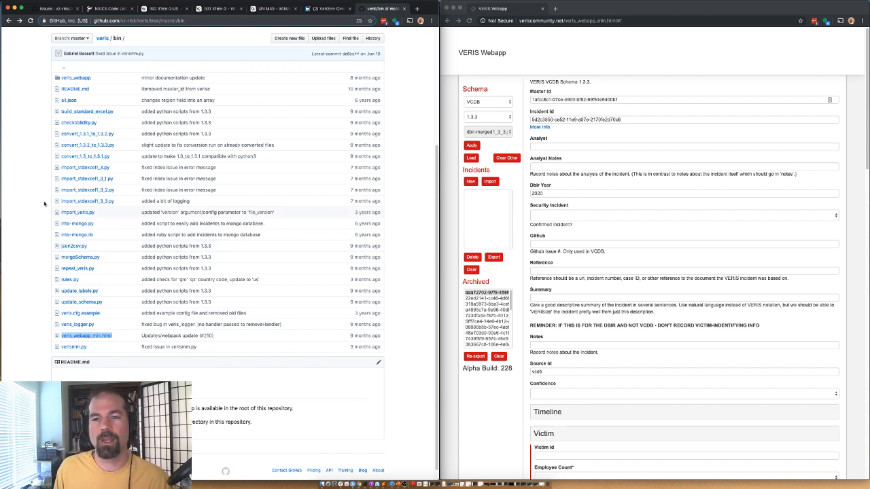
pyautogui.click(60, 9)
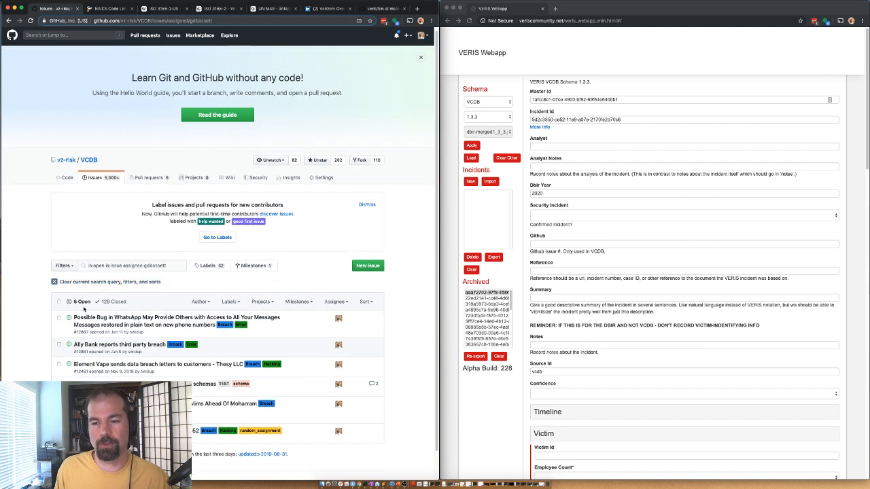
# Step: Open WhatsApp bug issue #12887 and view its linked Softpedia article in a new tab
pyautogui.scroll(-1, 97, 272)
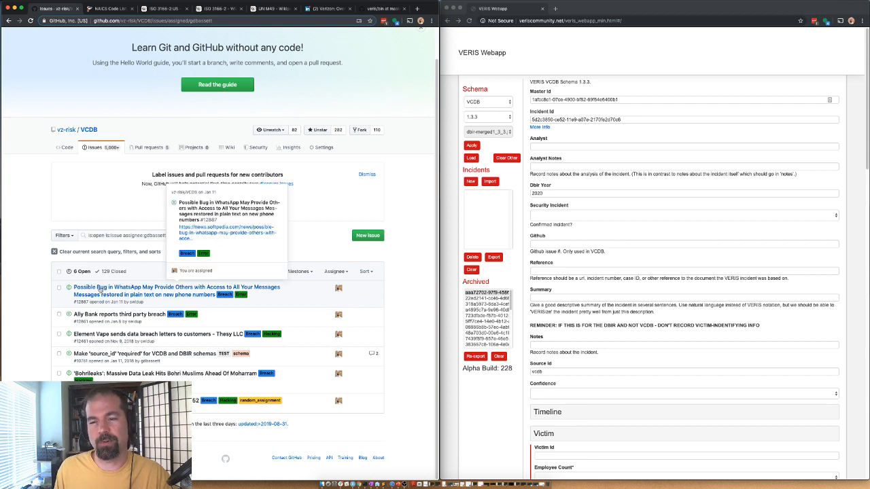
pyautogui.click(100, 290)
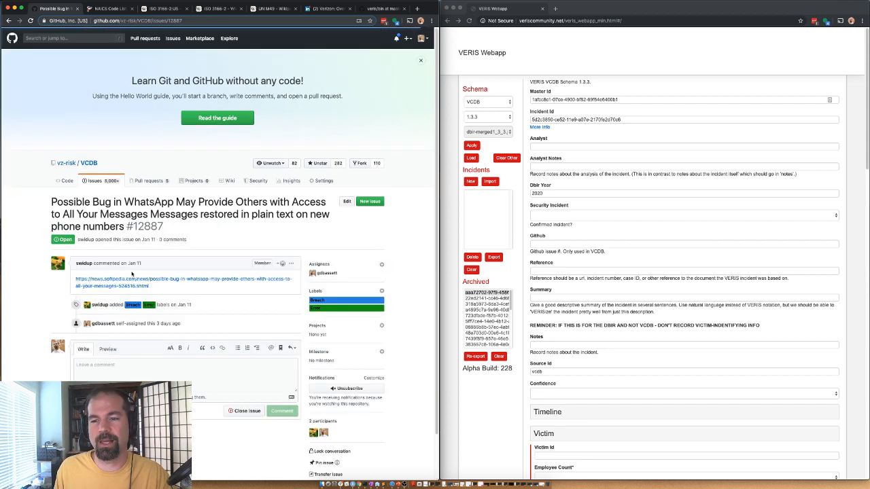
pyautogui.rightClick(129, 282)
pyautogui.click(151, 283)
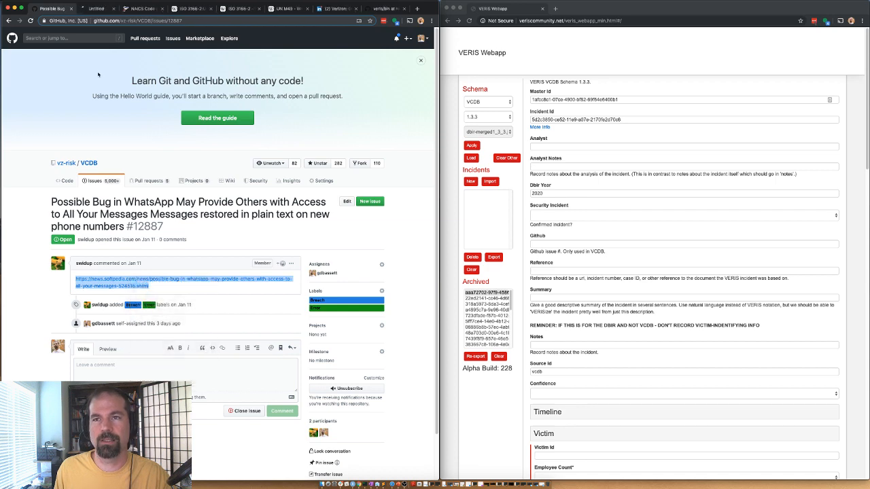
pyautogui.click(99, 9)
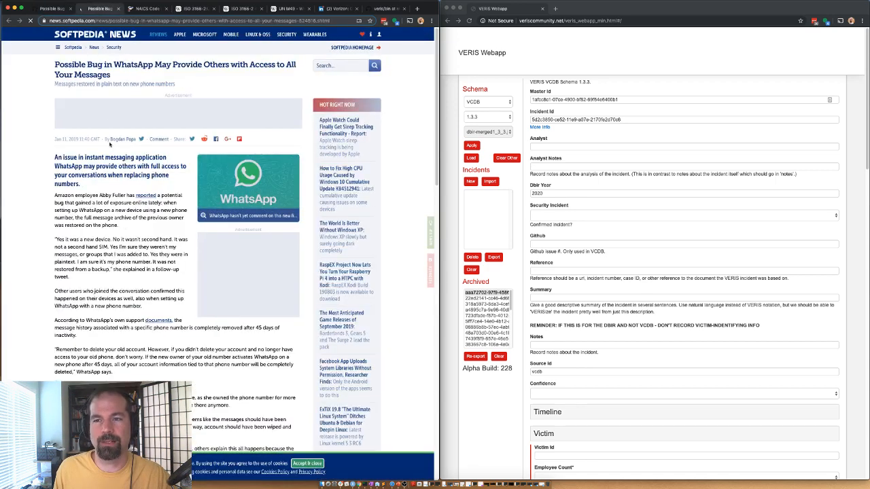
pyautogui.scroll(-2, 81, 202)
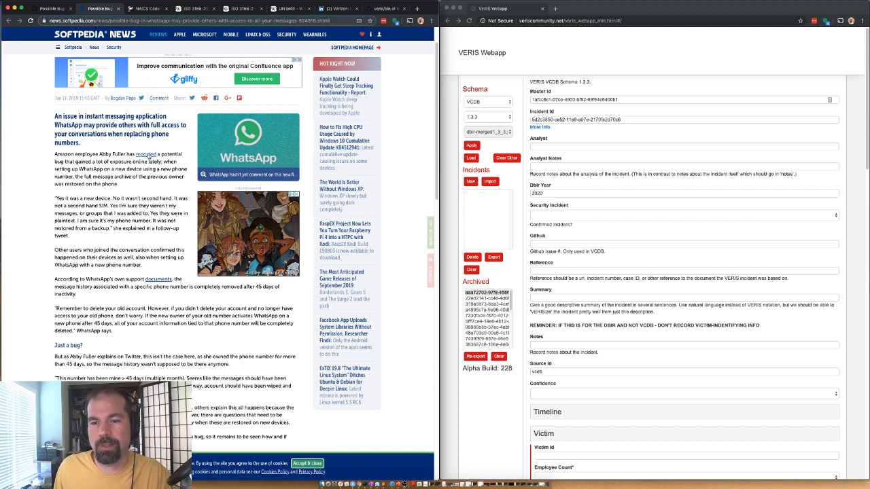
pyautogui.rightClick(149, 156)
pyautogui.click(178, 157)
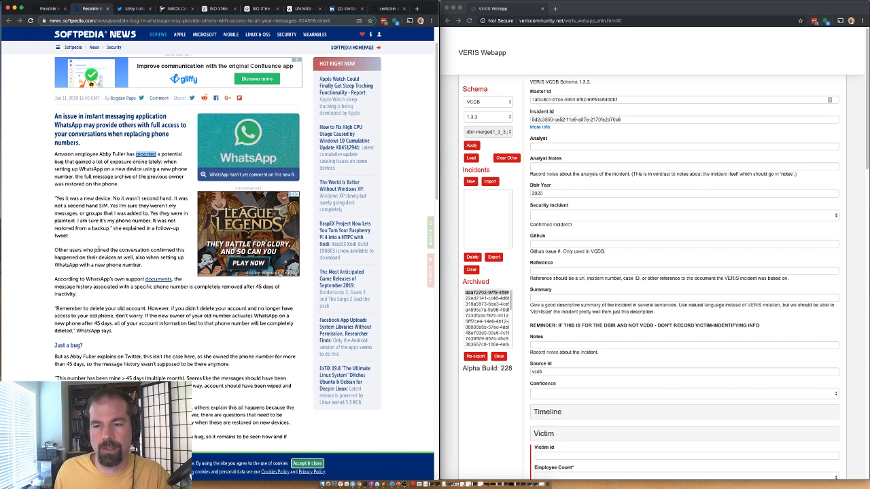
pyautogui.click(130, 9)
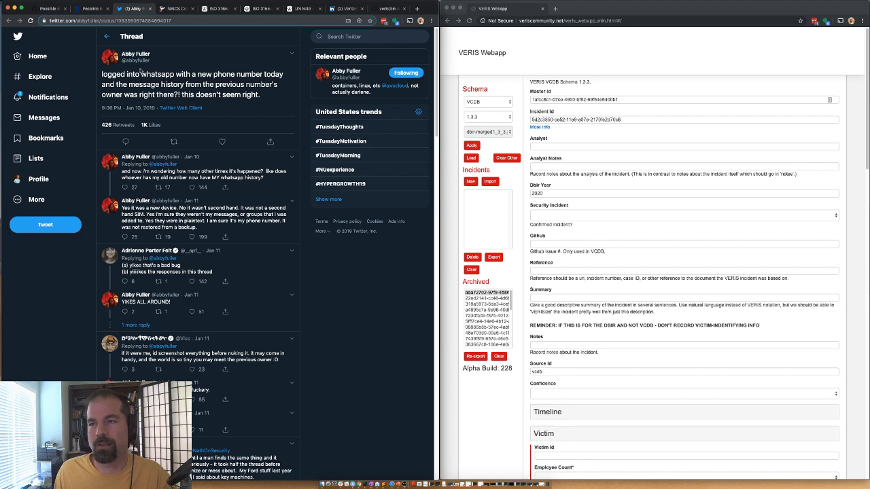
pyautogui.click(153, 8)
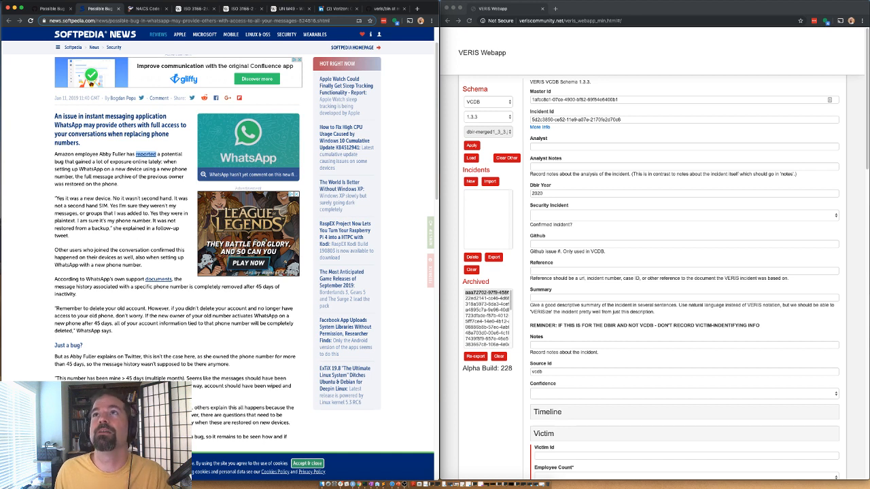
pyautogui.press('super+Tab')
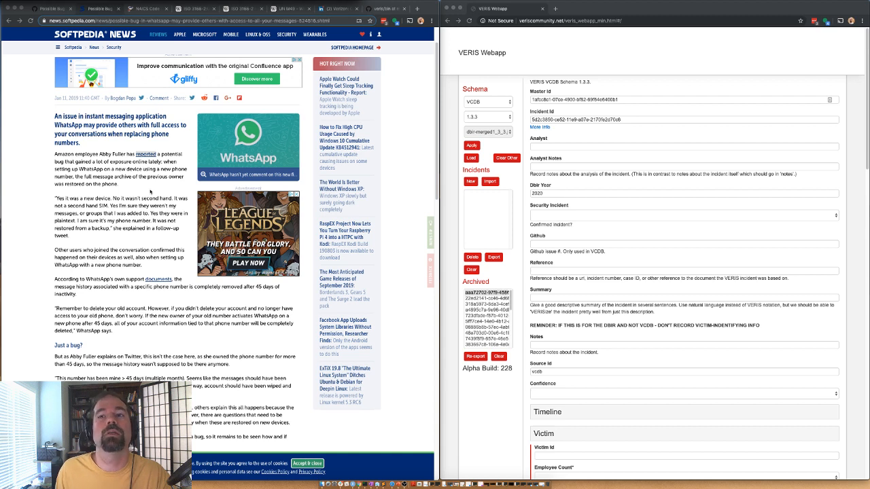
pyautogui.rightClick(146, 155)
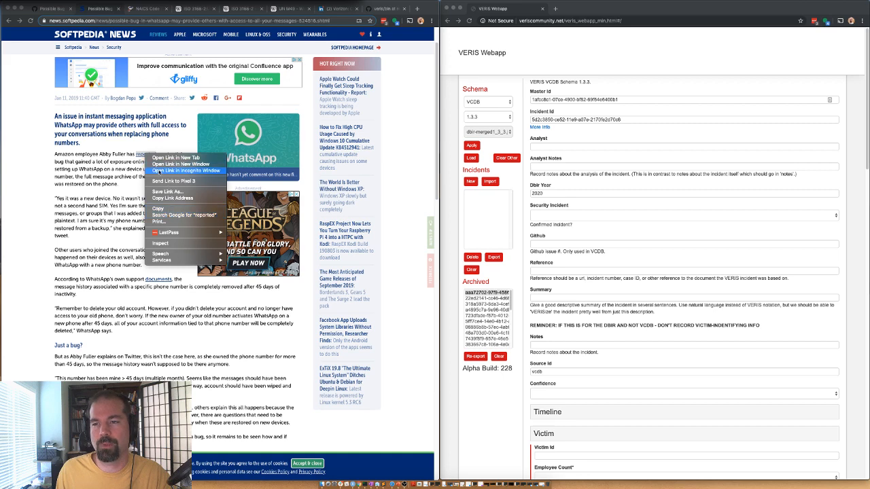
pyautogui.click(156, 171)
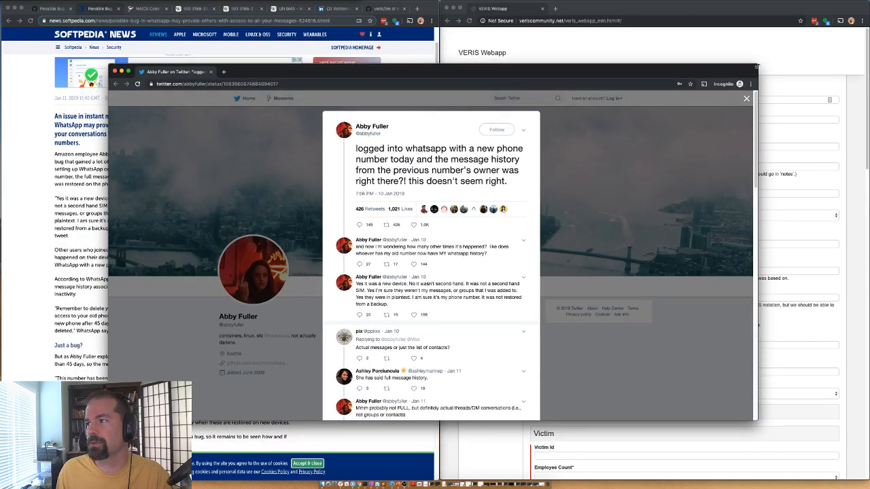
pyautogui.moveTo(759, 65); pyautogui.dragTo(527, 66)
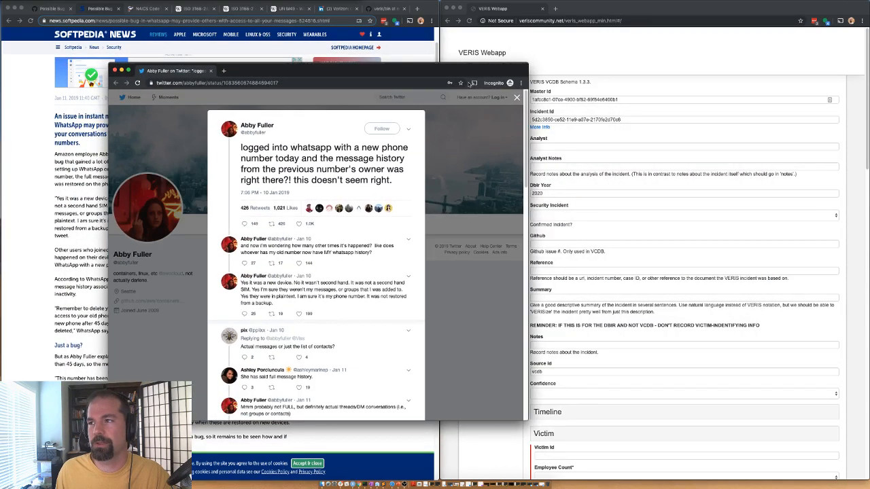
pyautogui.moveTo(465, 76); pyautogui.dragTo(481, 71)
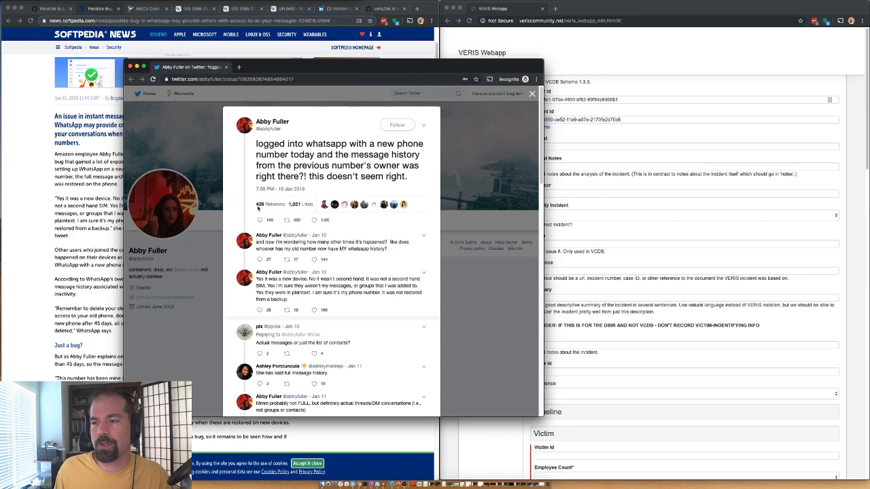
pyautogui.click(651, 12)
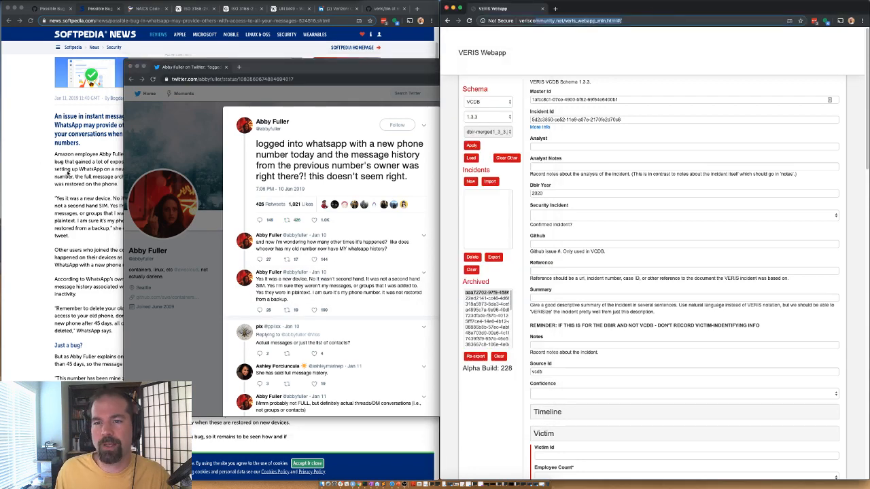
# Step: Enter gdbassett as Analyst and set Security Incident to Confirmed
pyautogui.click(544, 147)
pyautogui.write('gdbassett')
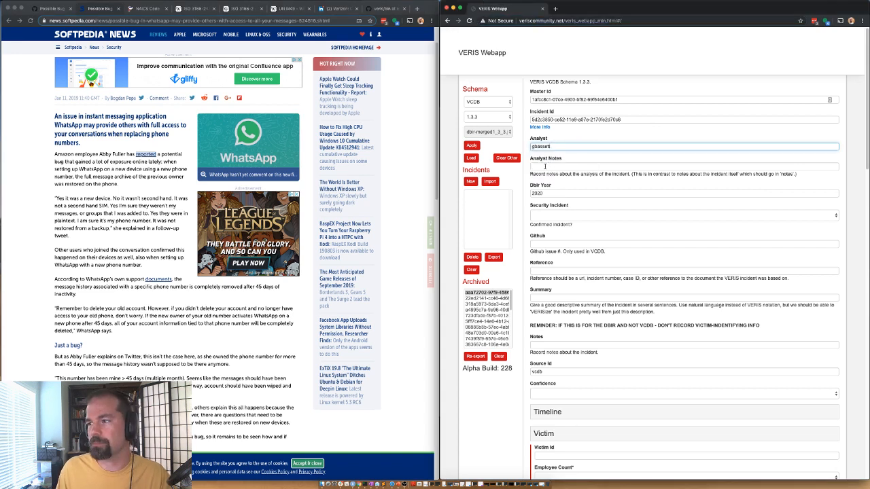
pyautogui.click(545, 167)
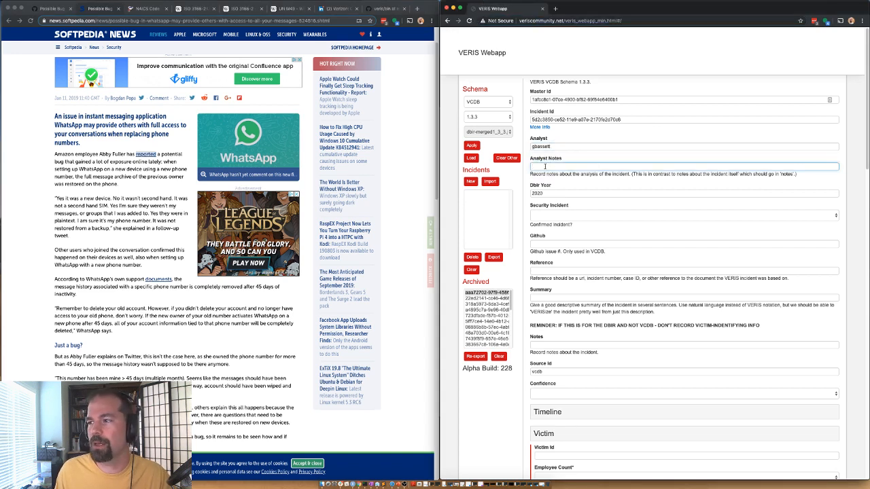
pyautogui.click(546, 216)
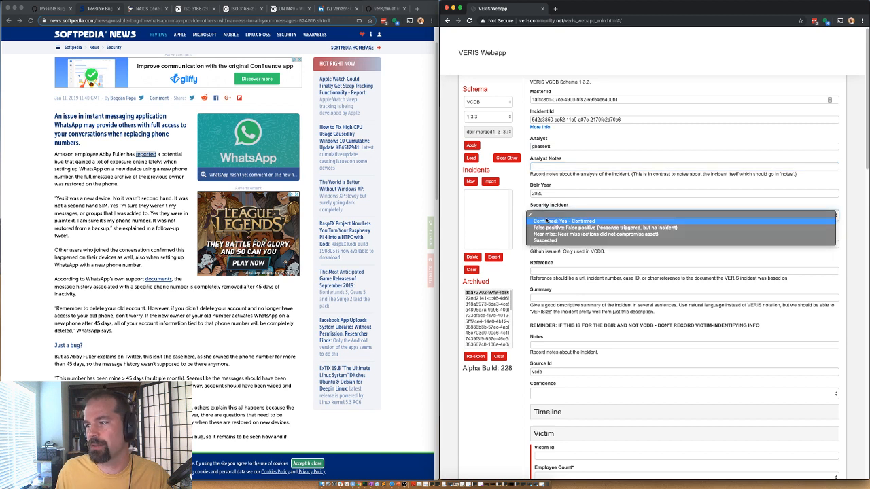
pyautogui.click(557, 222)
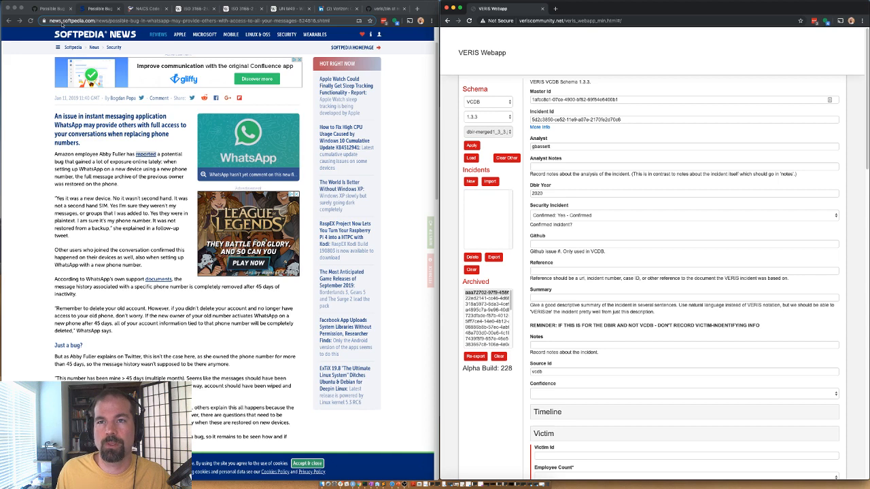
# Step: Copy issue number 12887 from GitHub into the Github field
pyautogui.click(57, 10)
pyautogui.moveTo(134, 226); pyautogui.dragTo(162, 225)
pyautogui.press('super+c')
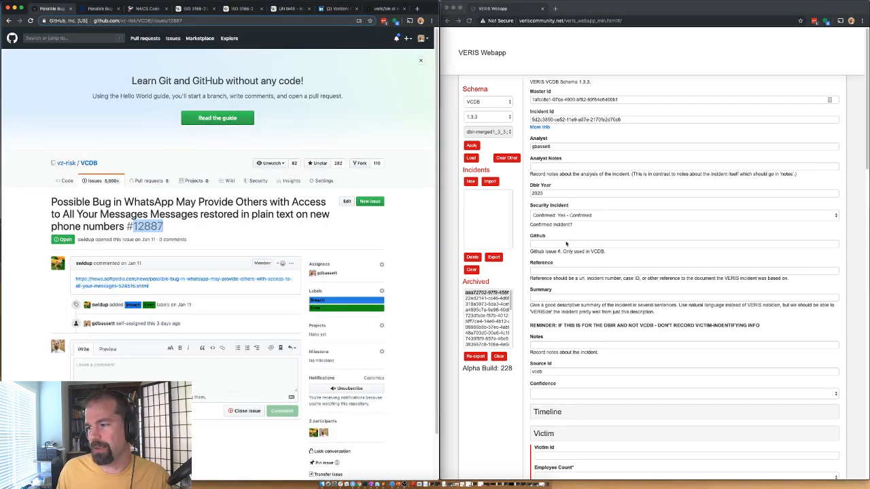
pyautogui.click(532, 246)
pyautogui.press('super+v')
# Step: Add the Softpedia article URL and the tweet URL to Reference
pyautogui.scroll(-2, 530, 248)
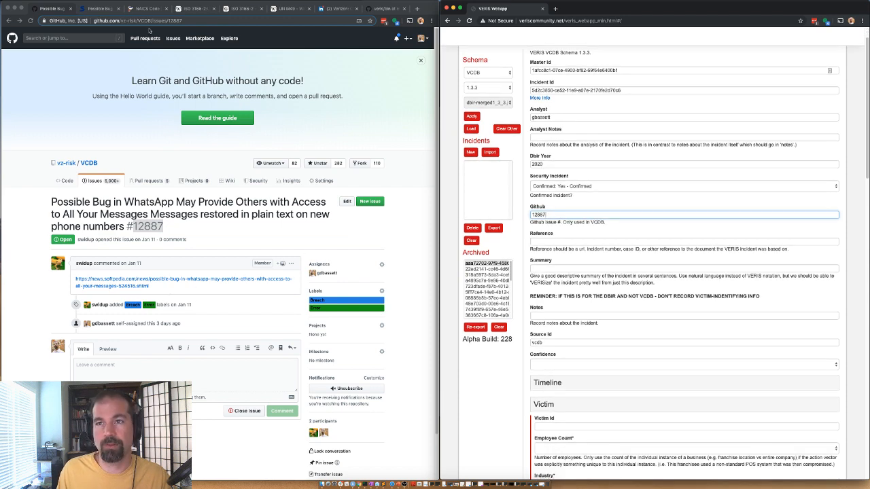
pyautogui.click(99, 8)
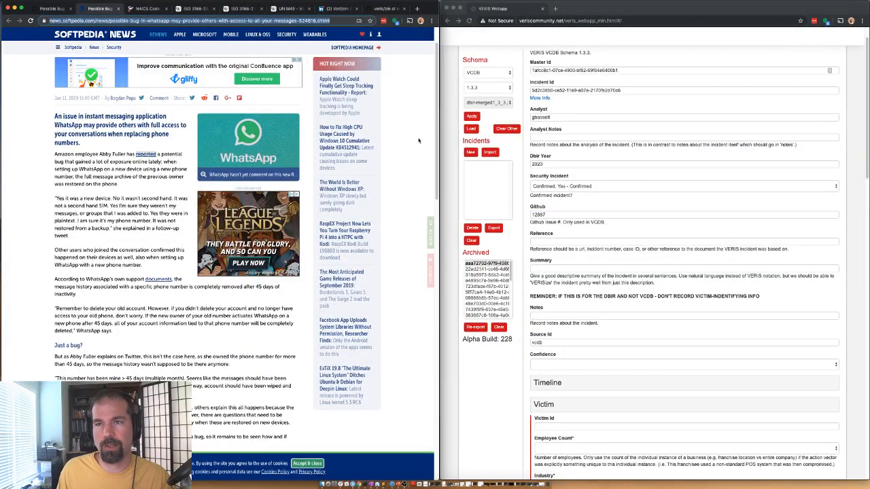
pyautogui.click(556, 242)
pyautogui.press('super+v')
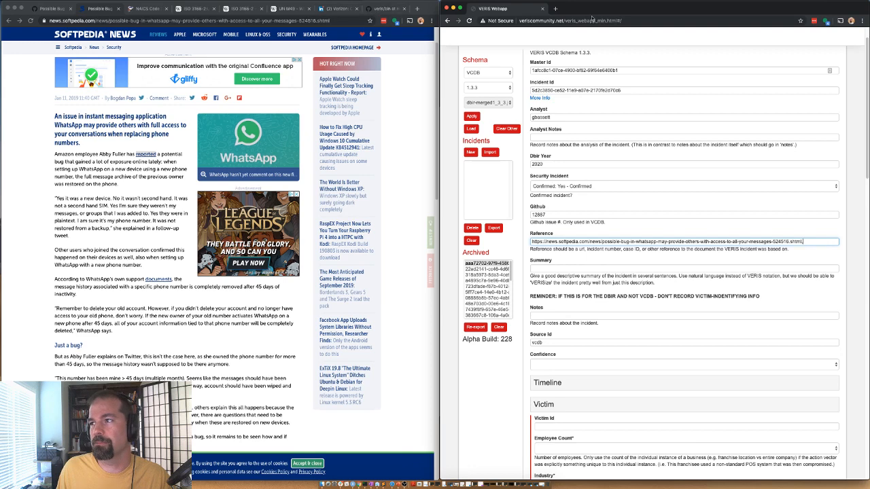
pyautogui.moveTo(608, 17); pyautogui.dragTo(623, 17)
pyautogui.click(452, 68)
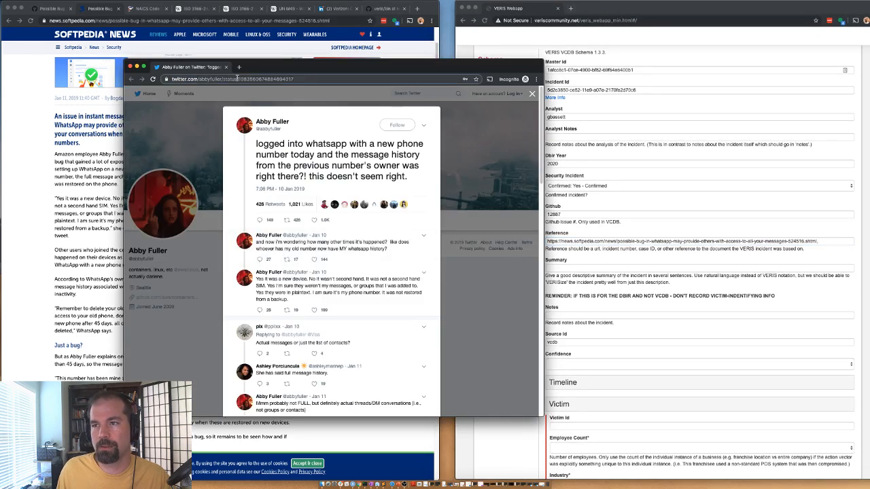
pyautogui.click(666, 59)
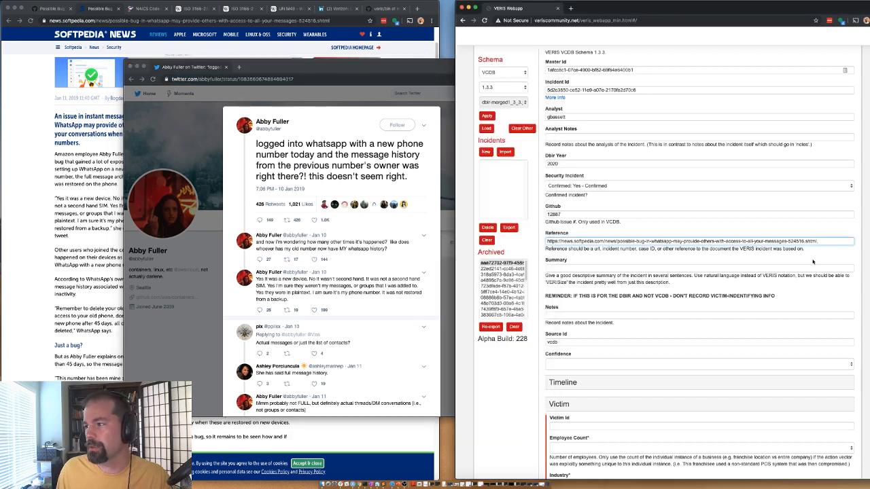
pyautogui.press('super+v')
# Step: Write the summary 'whapplication sent message history based on email number w/o confirming email number' and set confidence High
pyautogui.click(566, 268)
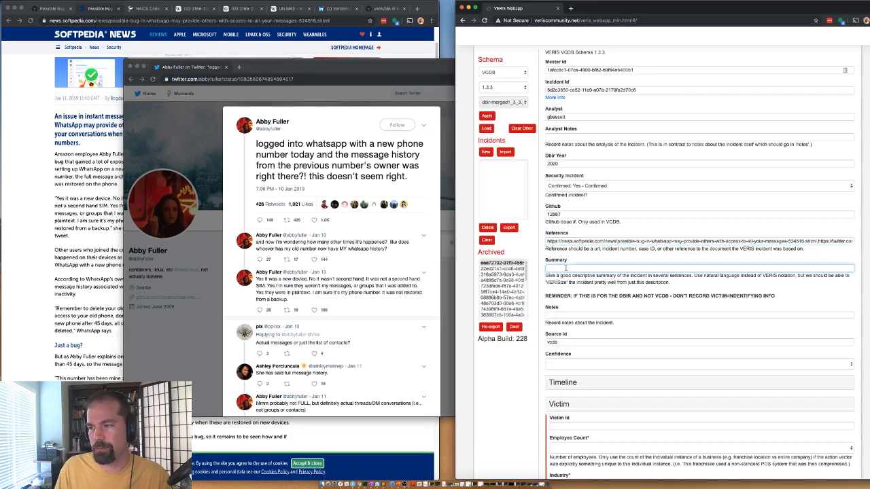
pyautogui.write('w')
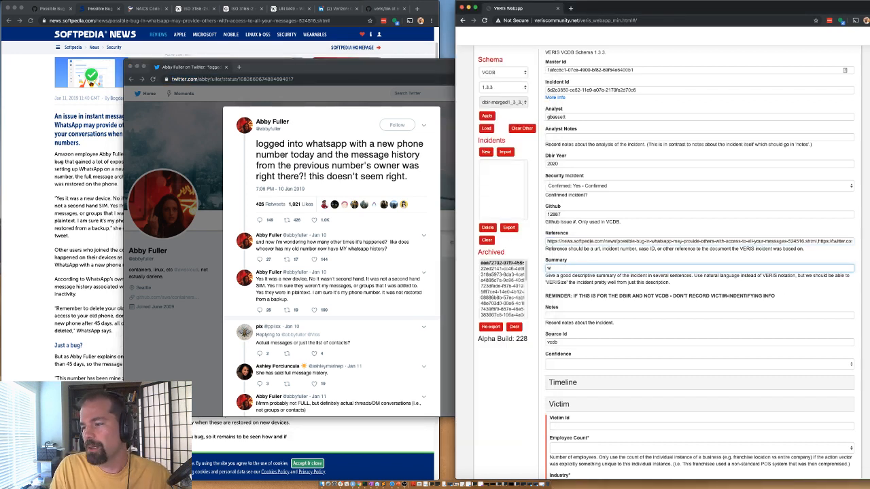
pyautogui.write('h')
pyautogui.write('application sent')
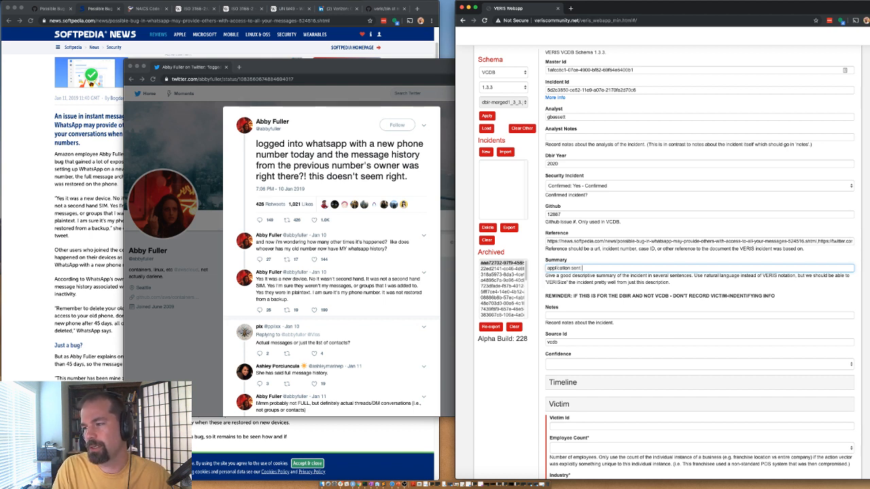
pyautogui.write(' message histor')
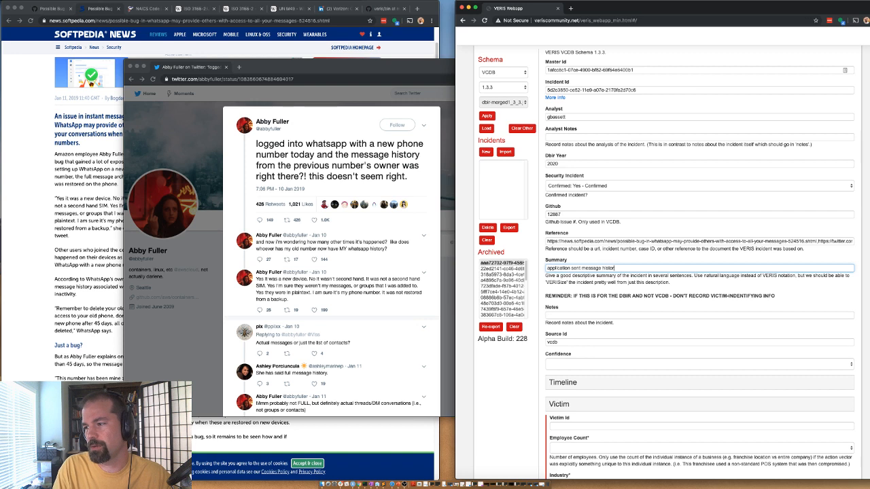
pyautogui.write('y based on email number w/o confirming ema')
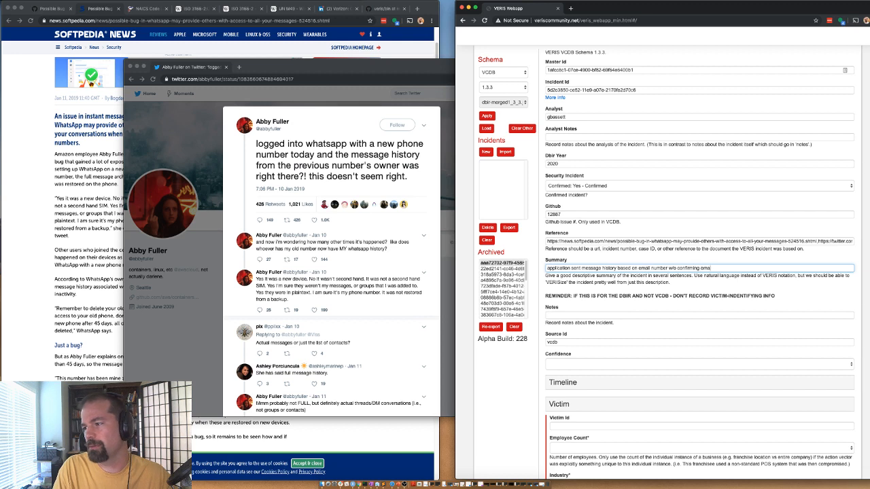
pyautogui.write('il number ow')
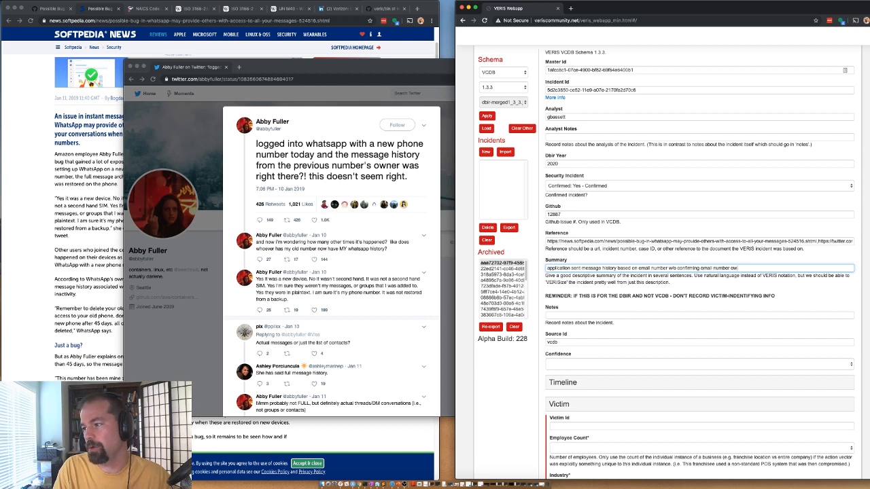
pyautogui.write('nership so re')
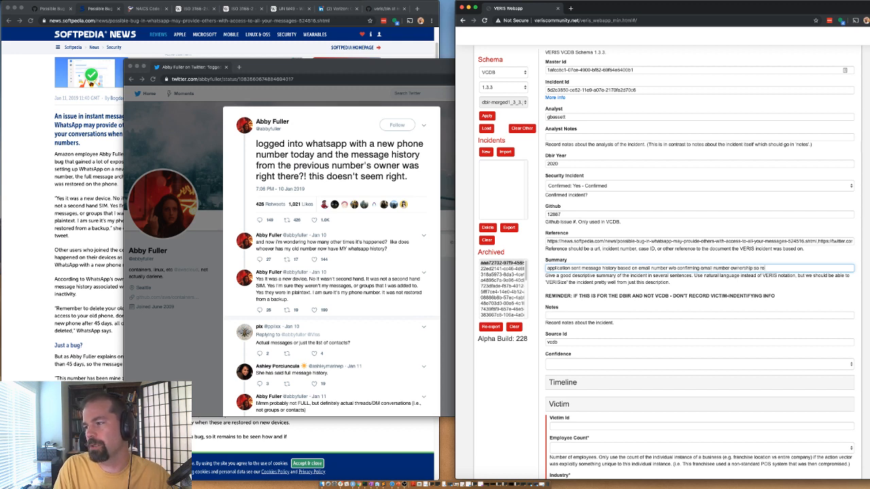
pyautogui.write('use of e')
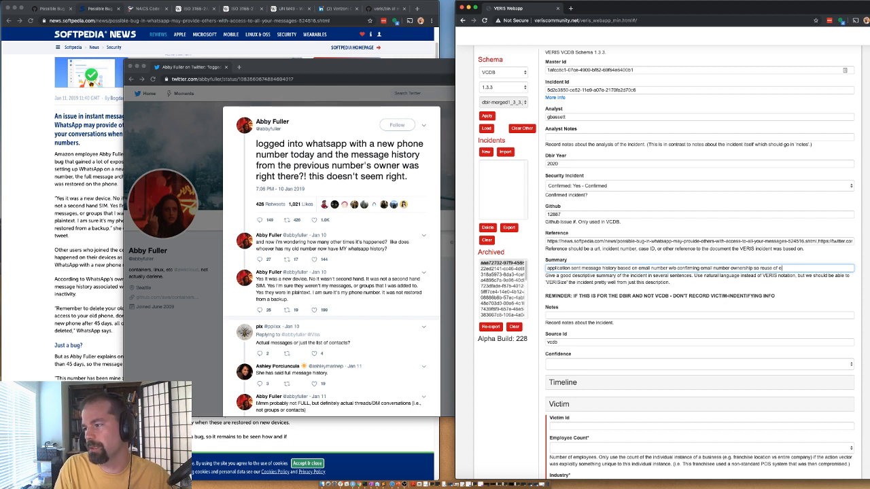
pyautogui.write('mail number c')
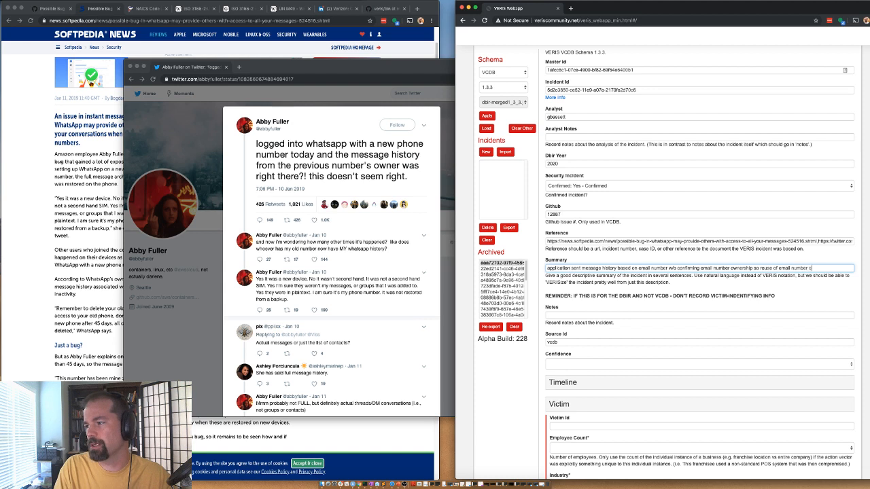
pyautogui.write('aused breach.')
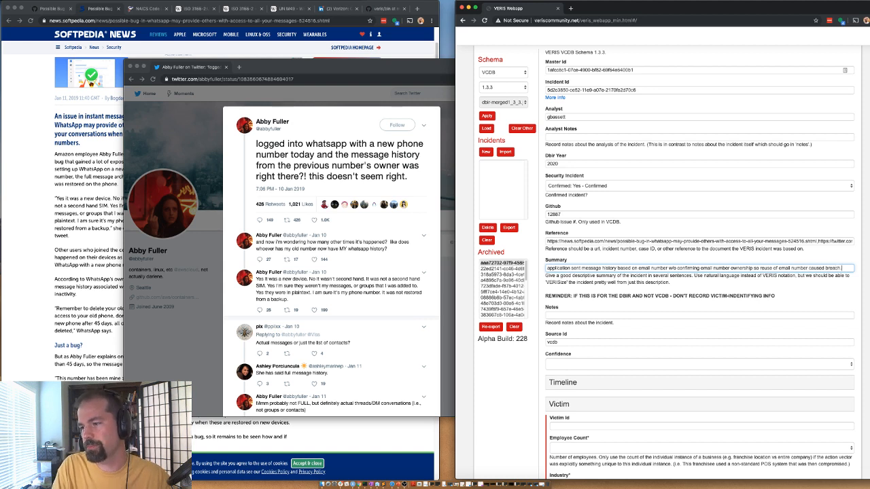
pyautogui.scroll(-1, 537, 340)
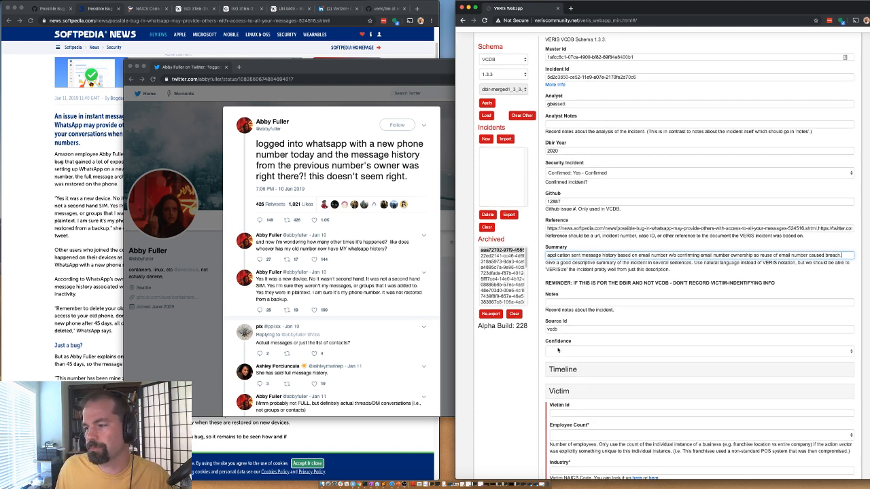
pyautogui.click(561, 351)
pyautogui.click(561, 357)
pyautogui.scroll(-5, 517, 204)
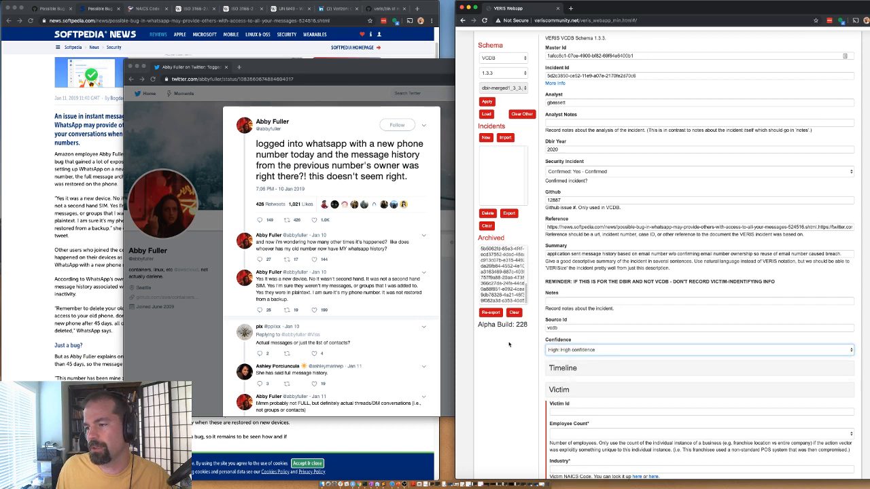
pyautogui.click(561, 155)
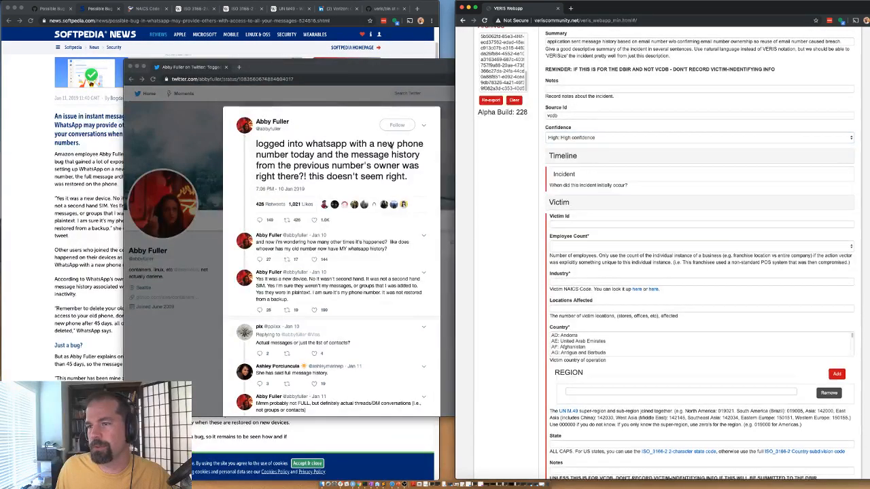
# Step: Enter the incident date as year 2019, month 01 in the Timeline
pyautogui.click(73, 142)
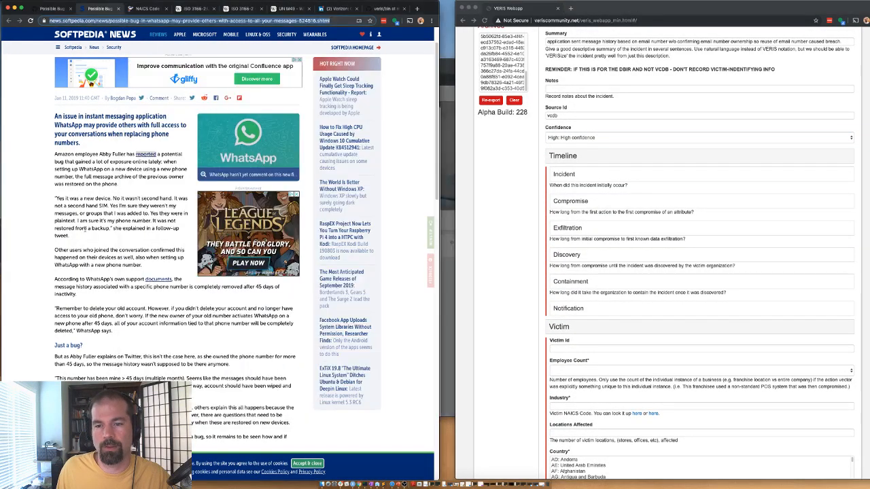
pyautogui.click(449, 71)
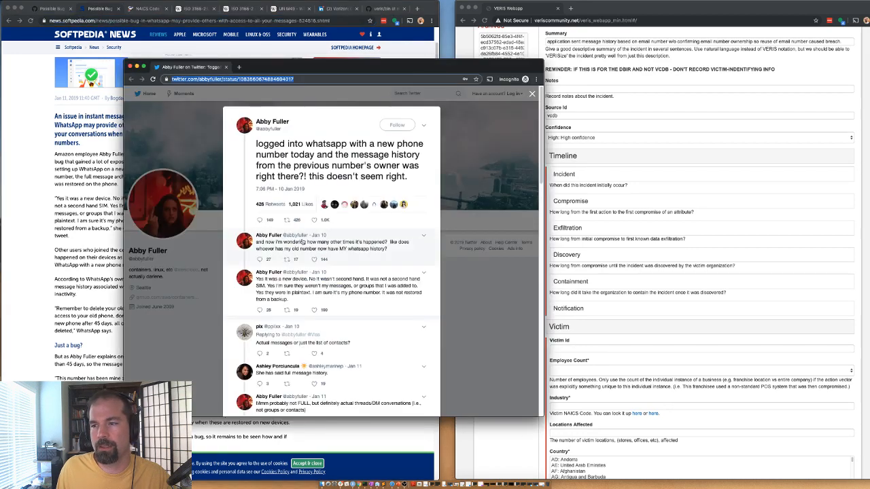
pyautogui.click(554, 176)
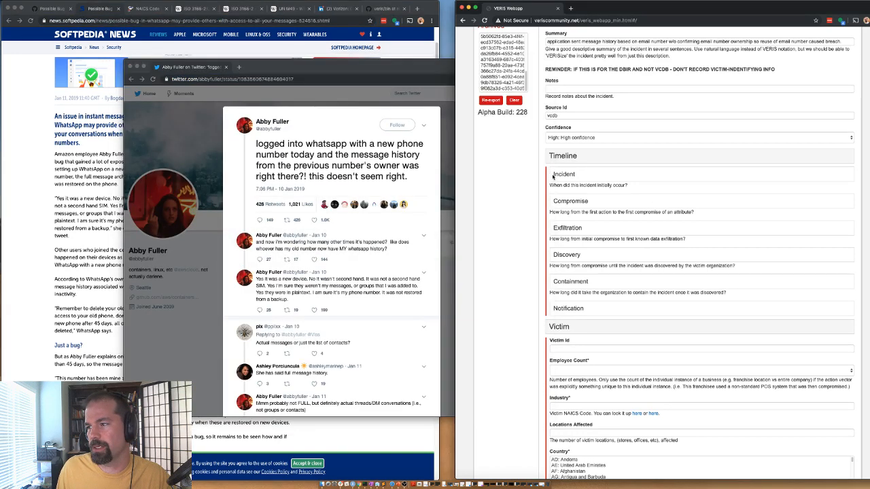
pyautogui.click(566, 189)
pyautogui.write('2')
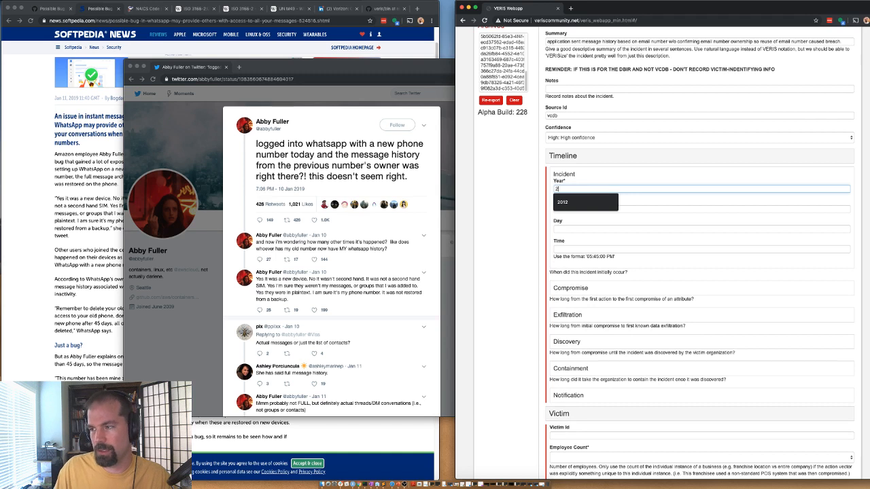
pyautogui.write('019')
pyautogui.press('Tab')
pyautogui.write('0')
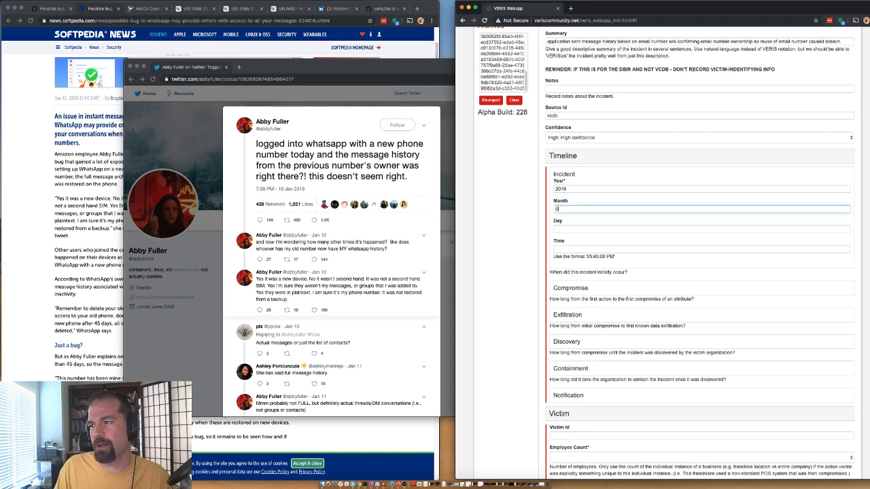
pyautogui.write('1')
pyautogui.press('Tab')
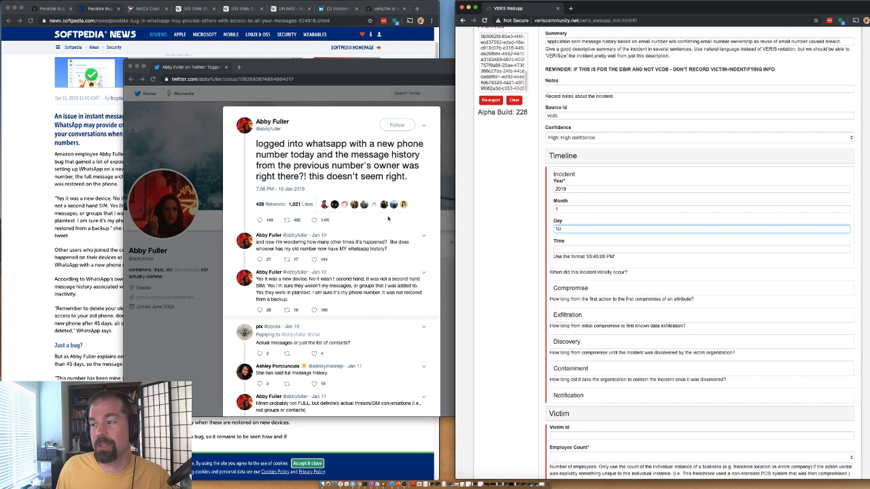
# Step: Set the incident time to 07:06:00 PM, matching the tweet's 7:06 PM timestamp
pyautogui.click(255, 194)
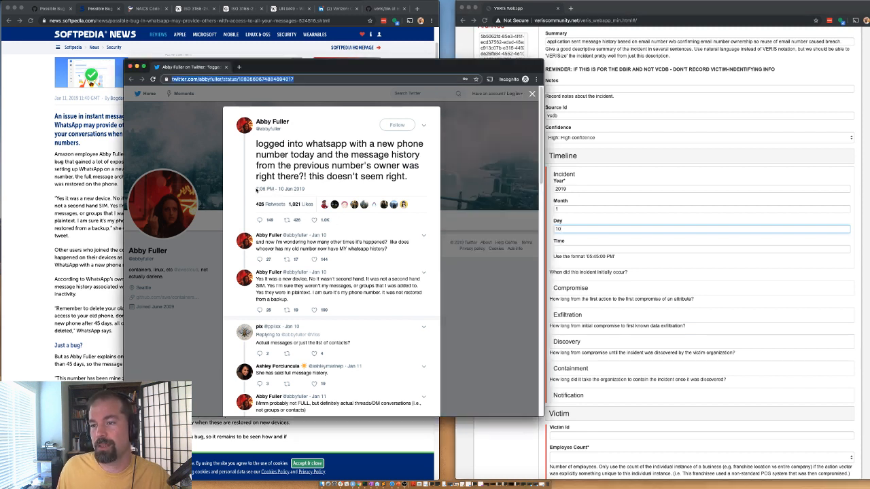
pyautogui.moveTo(275, 190); pyautogui.dragTo(258, 191)
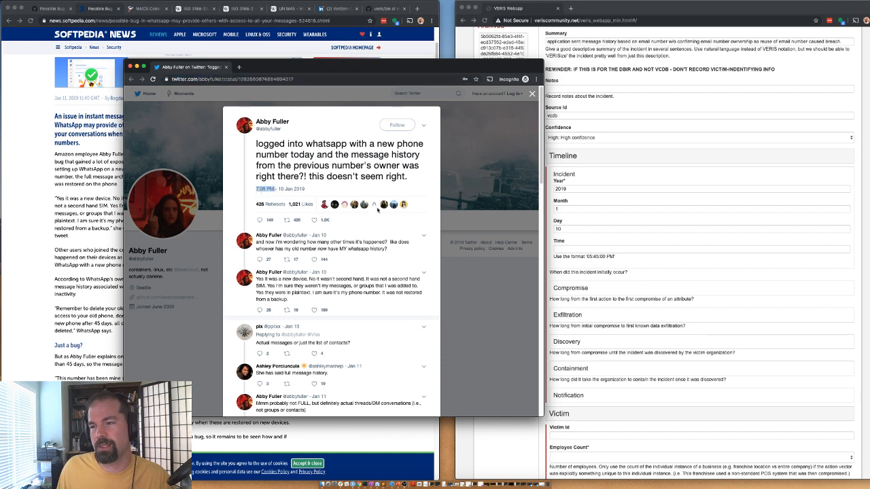
pyautogui.click(590, 249)
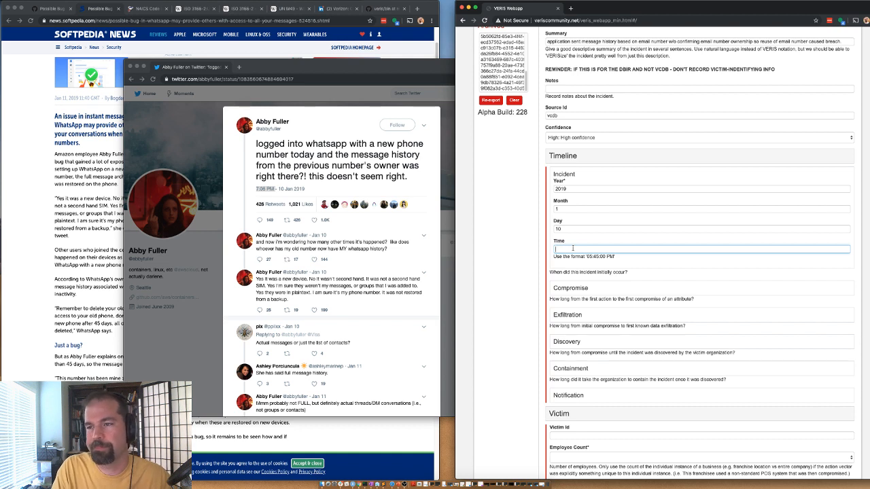
pyautogui.write('7')
pyautogui.press('BackSpace')
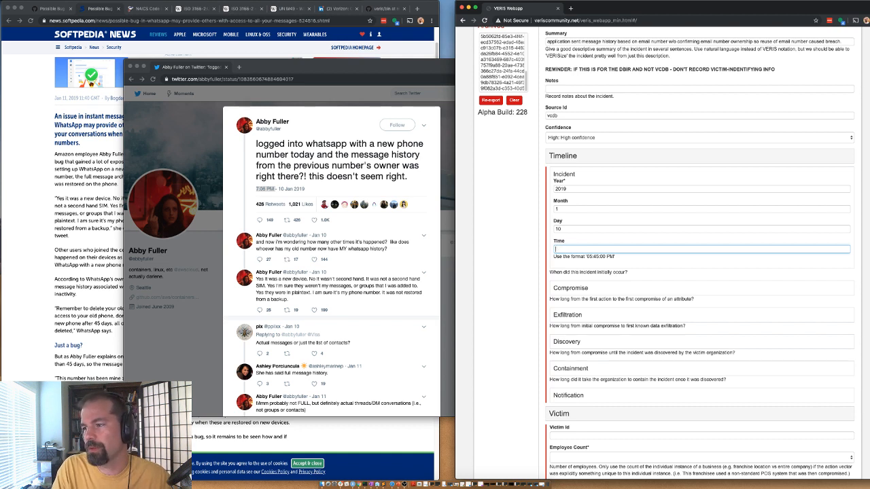
pyautogui.write('07:00:00')
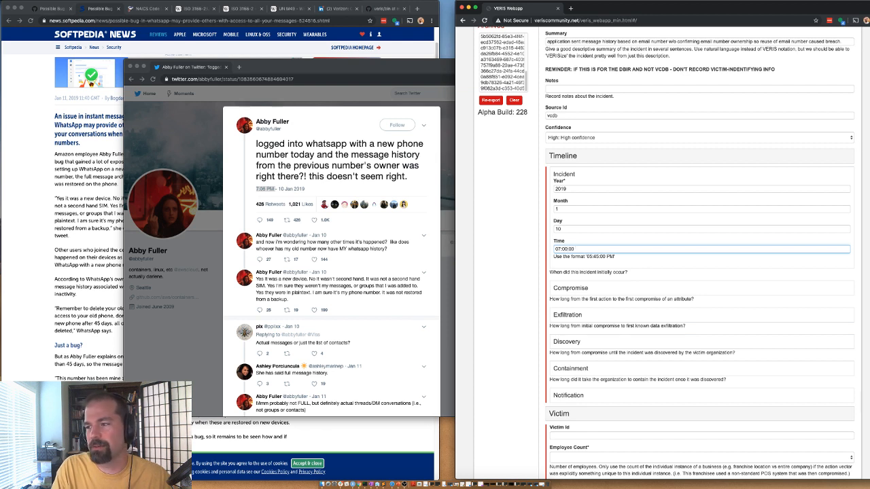
pyautogui.write(' PM')
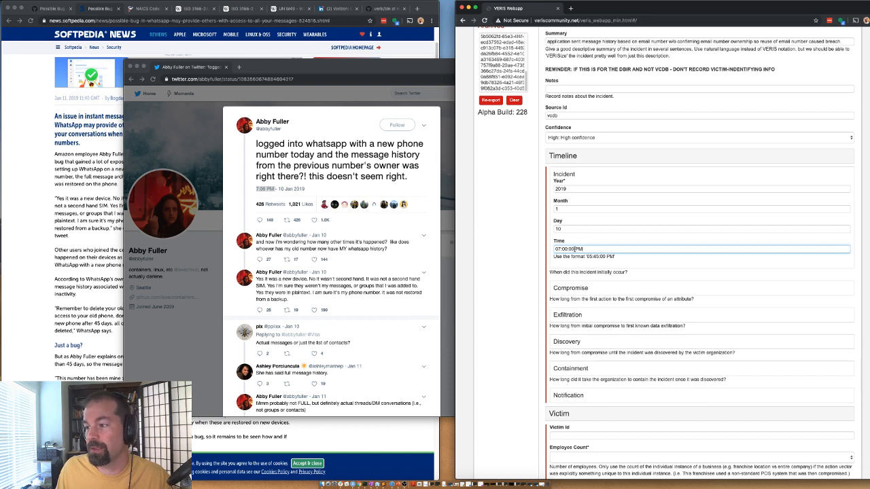
pyautogui.click(567, 249)
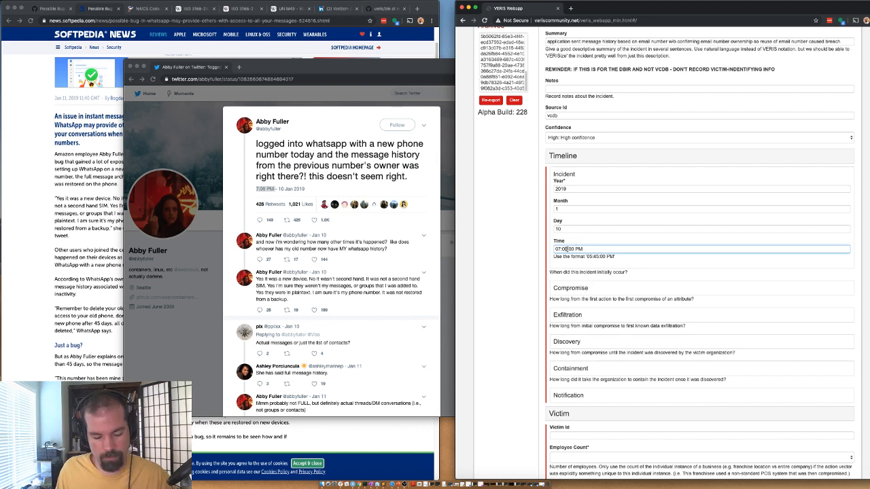
pyautogui.press('BackSpace')
pyautogui.write('6')
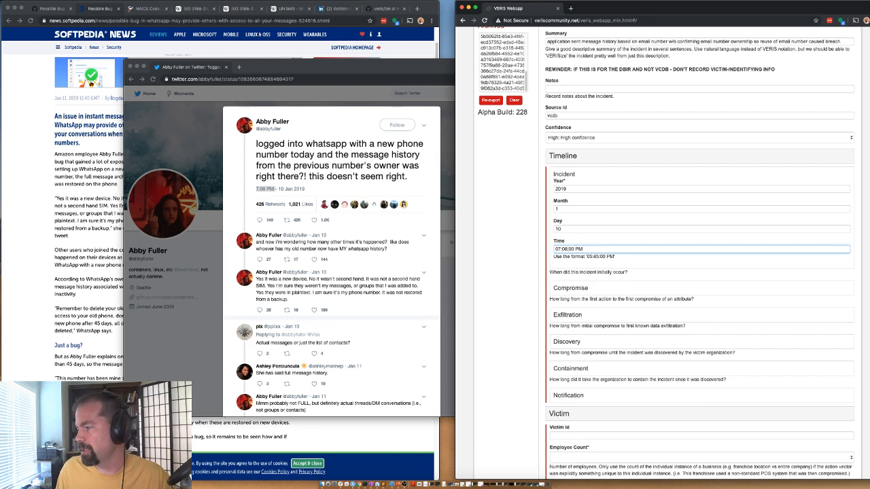
pyautogui.click(530, 250)
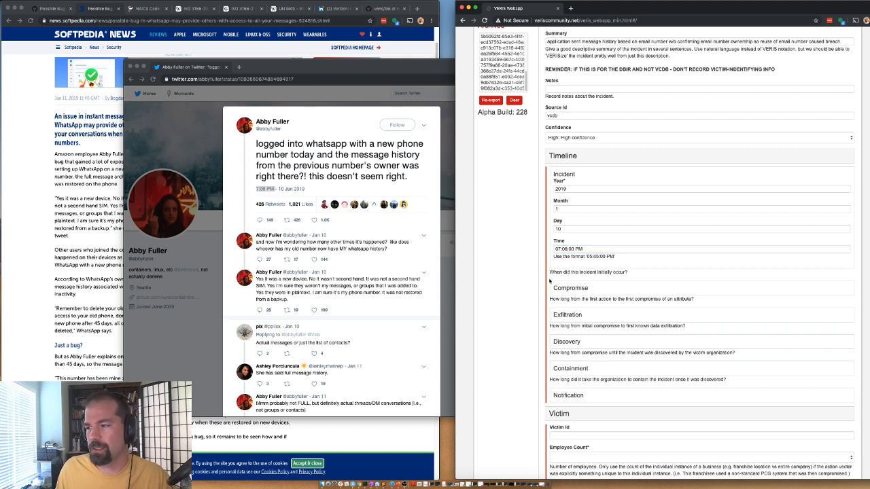
pyautogui.click(569, 291)
# Step: Set both the Compromise and Exfiltration timeline units to Seconds
pyautogui.click(568, 304)
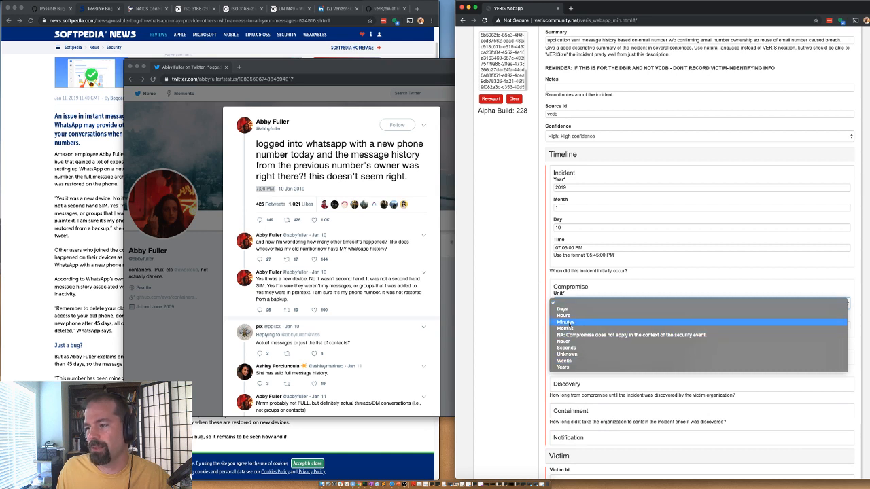
pyautogui.click(568, 348)
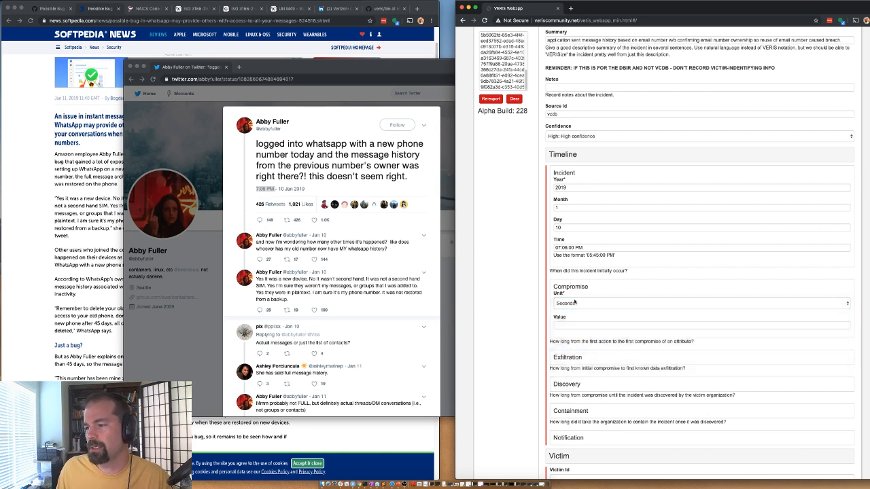
pyautogui.click(569, 357)
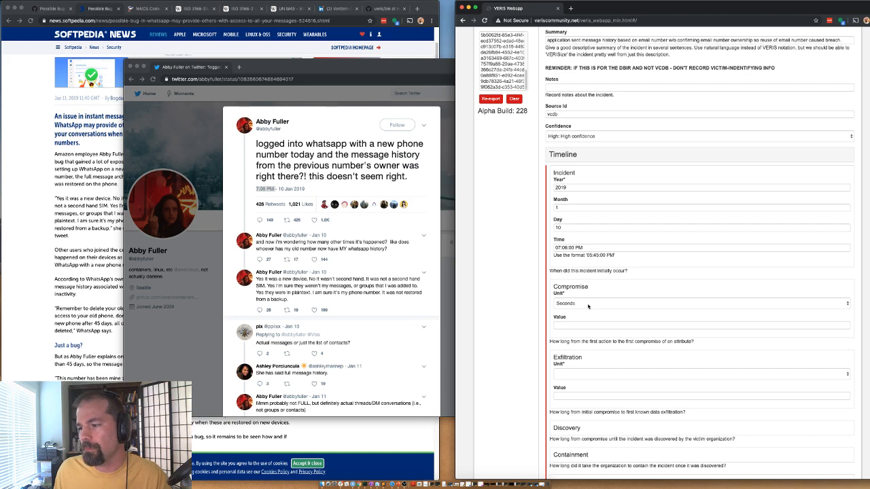
pyautogui.scroll(-3, 589, 361)
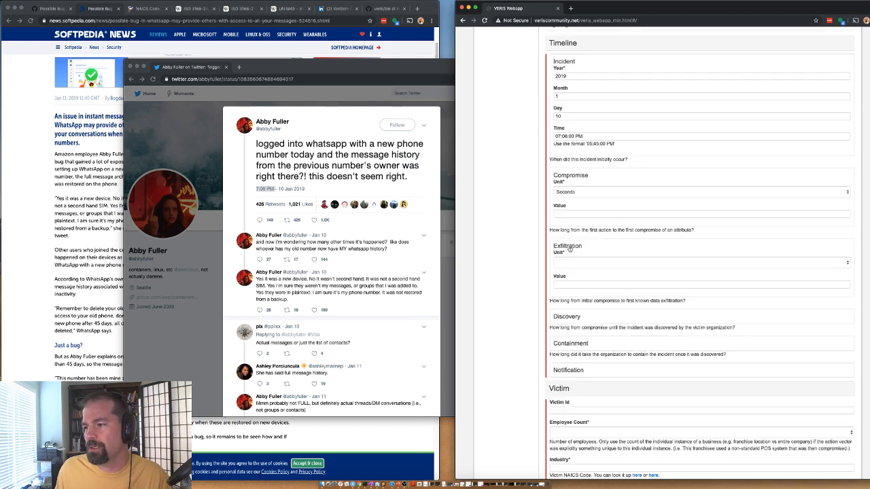
pyautogui.click(588, 264)
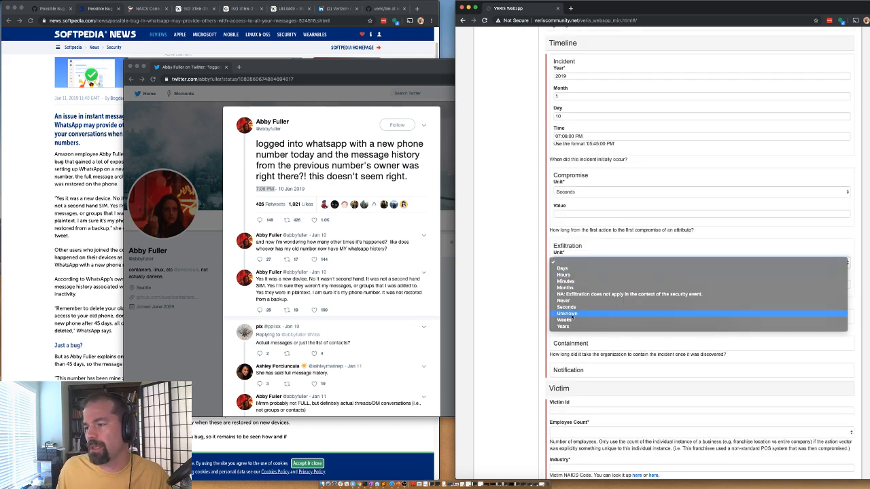
pyautogui.click(567, 308)
pyautogui.click(589, 249)
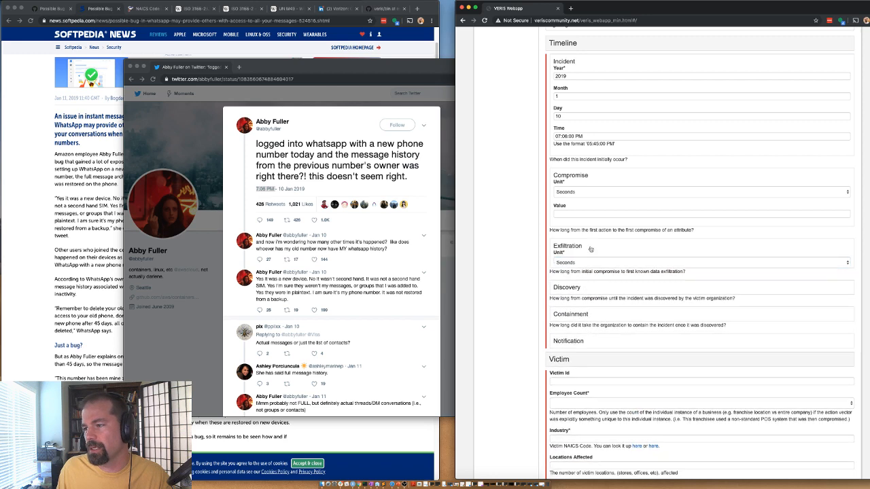
pyautogui.click(587, 250)
pyautogui.click(586, 250)
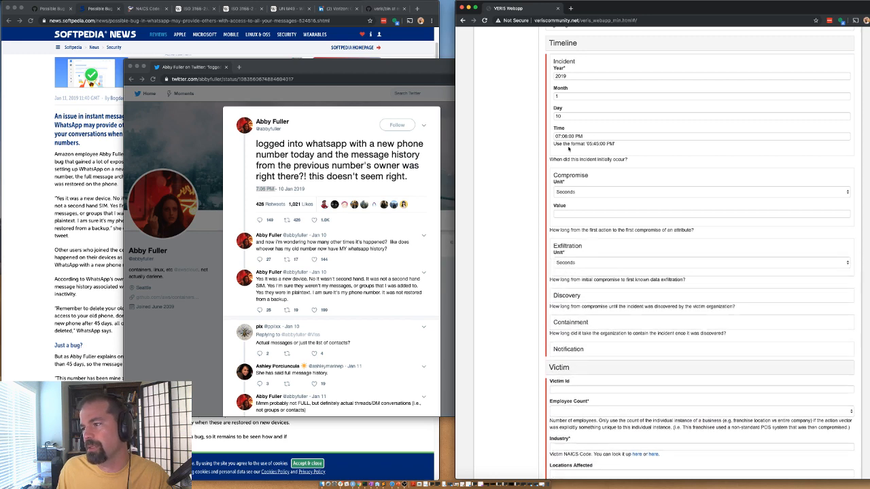
# Step: After checking the 'new device' tweet reply, set the Discovery unit to Hours
pyautogui.click(578, 275)
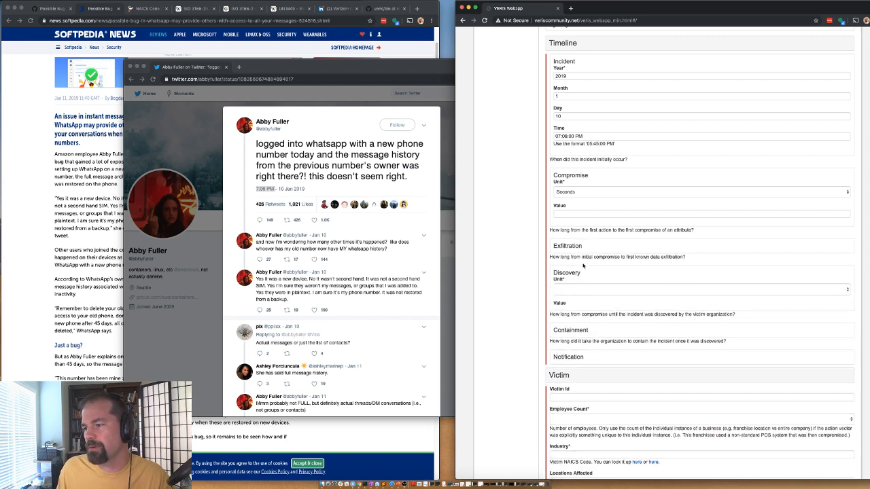
pyautogui.click(572, 291)
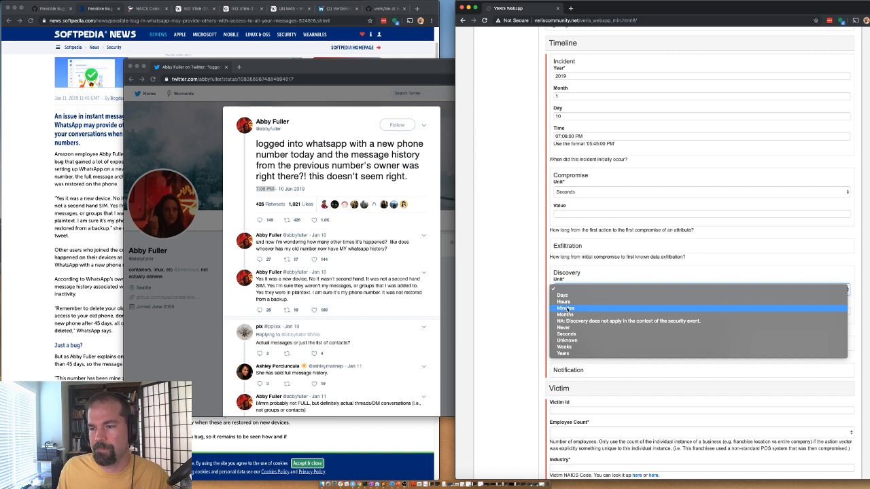
pyautogui.click(355, 294)
pyautogui.click(362, 289)
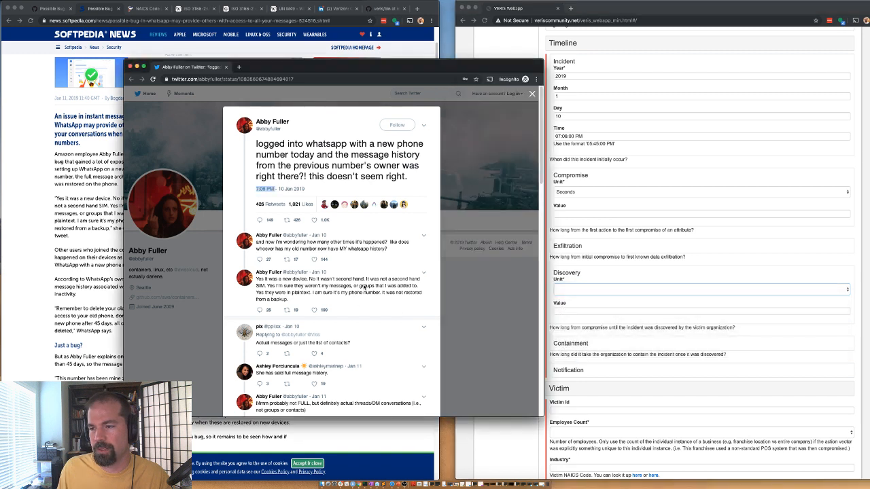
pyautogui.click(326, 286)
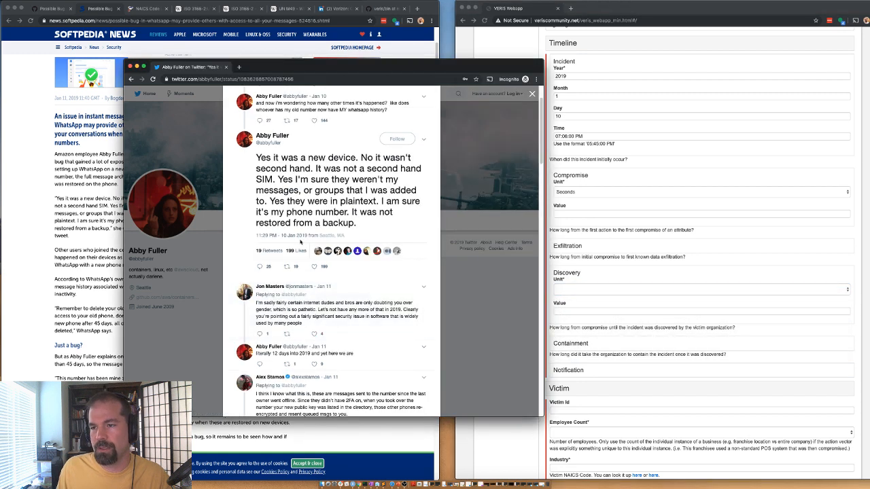
pyautogui.click(583, 285)
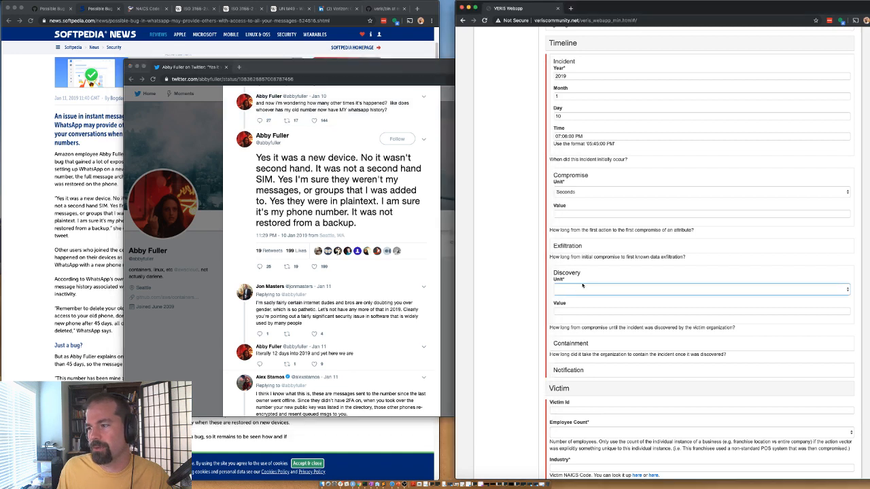
pyautogui.click(583, 286)
pyautogui.click(570, 297)
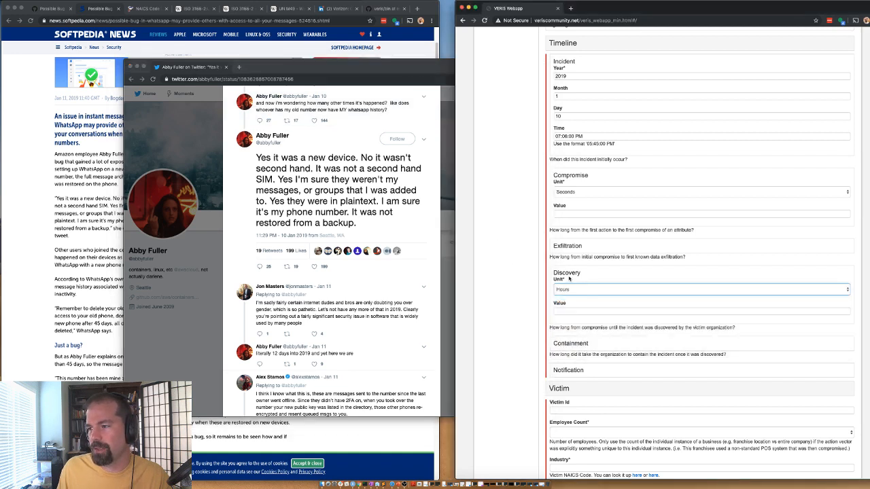
pyautogui.click(571, 274)
pyautogui.scroll(2, 335, 307)
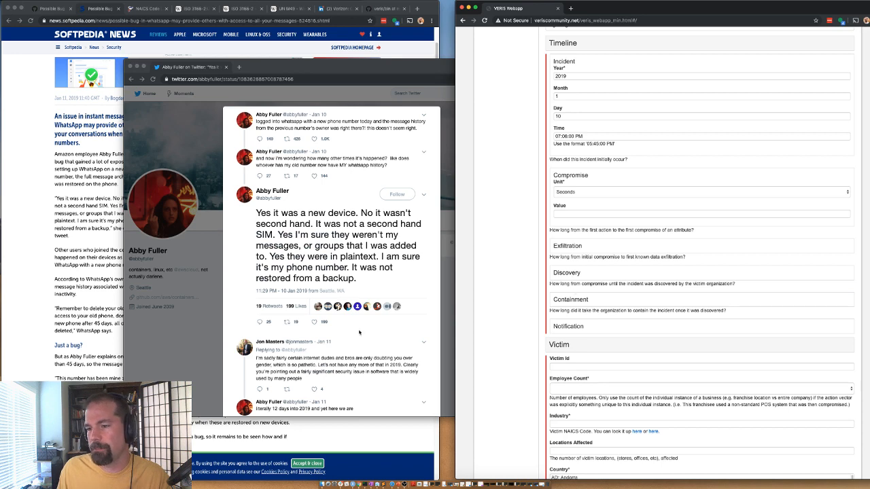
pyautogui.click(95, 238)
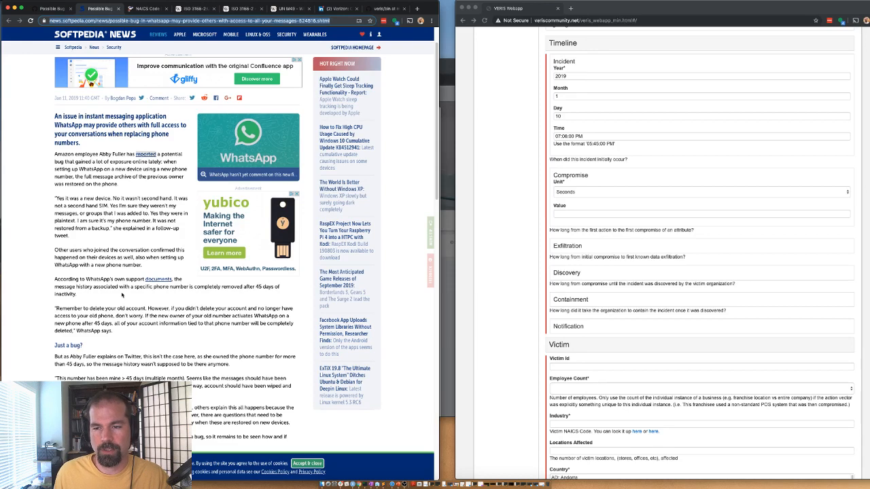
pyautogui.scroll(-3, 68, 299)
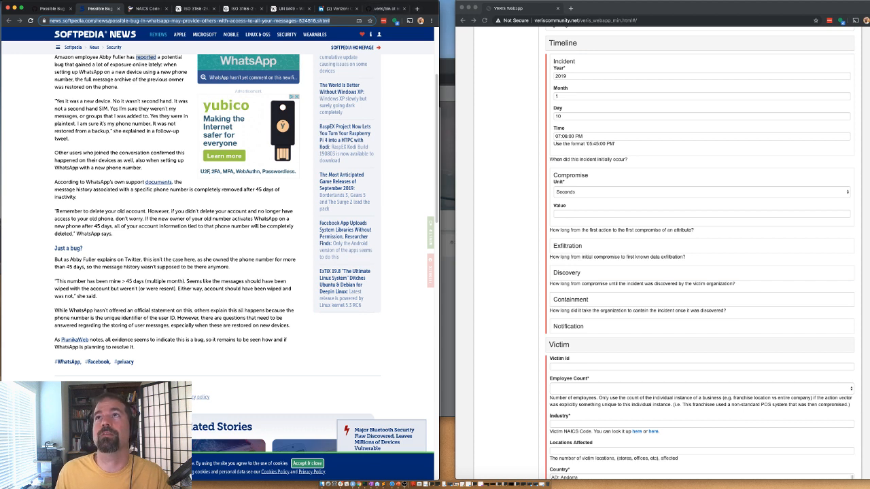
pyautogui.press('super+Tab')
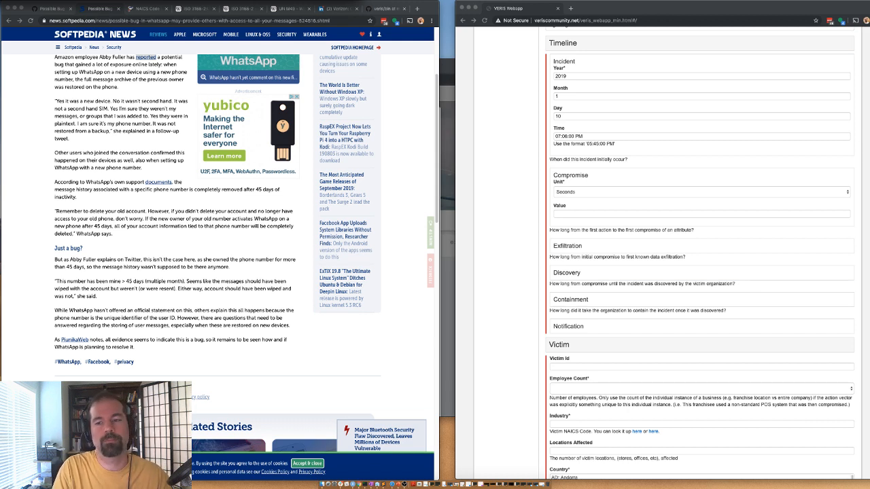
pyautogui.scroll(3, 384, 48)
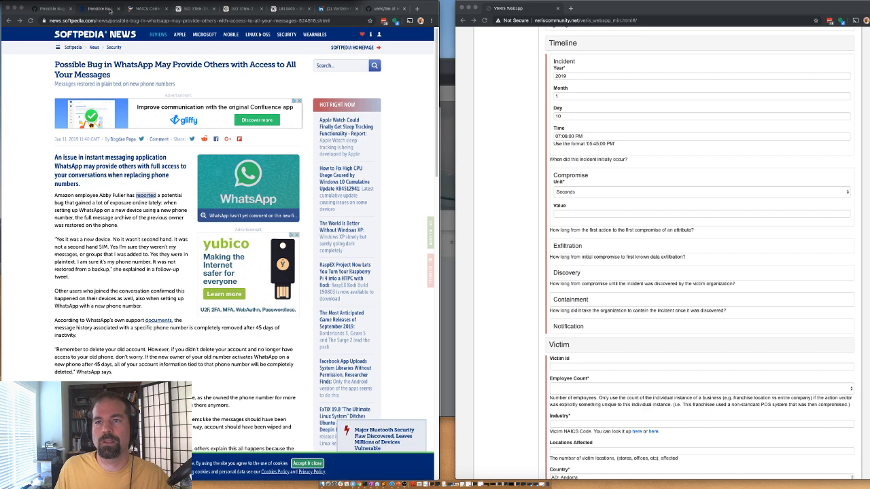
pyautogui.click(448, 68)
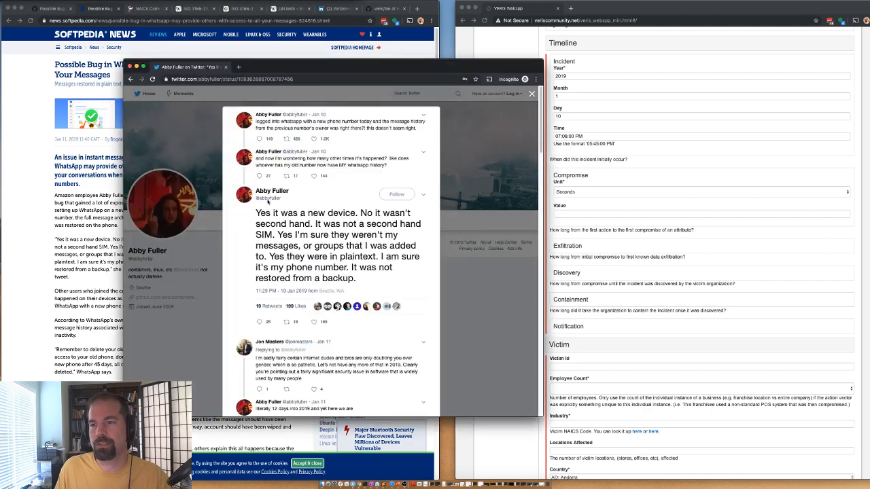
pyautogui.scroll(-1, 278, 216)
pyautogui.scroll(-10, 280, 218)
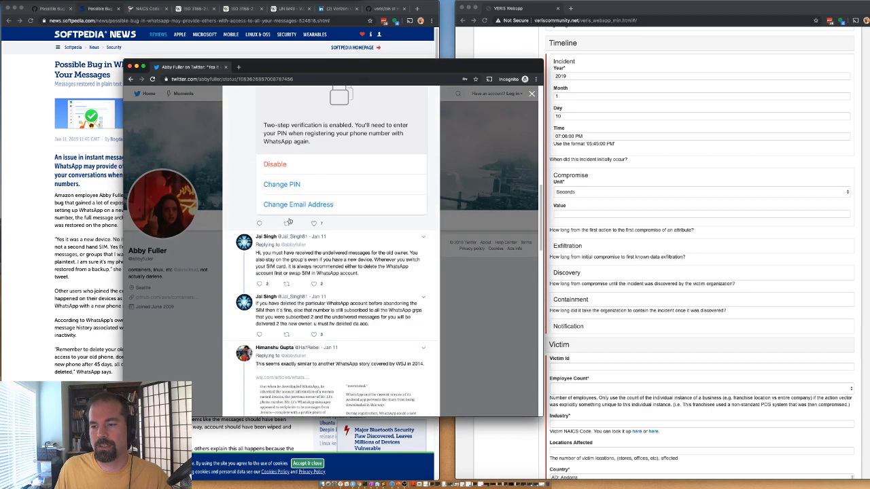
pyautogui.scroll(-3, 286, 308)
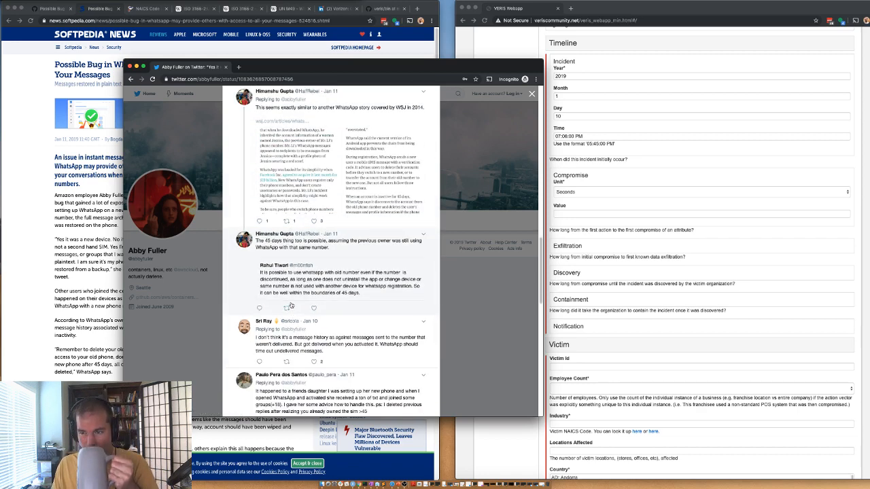
pyautogui.scroll(-15, 291, 306)
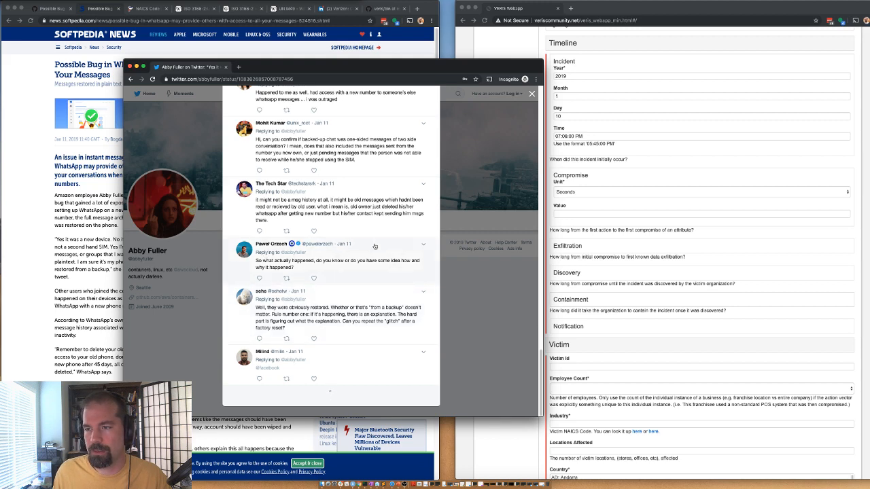
pyautogui.scroll(1, 274, 207)
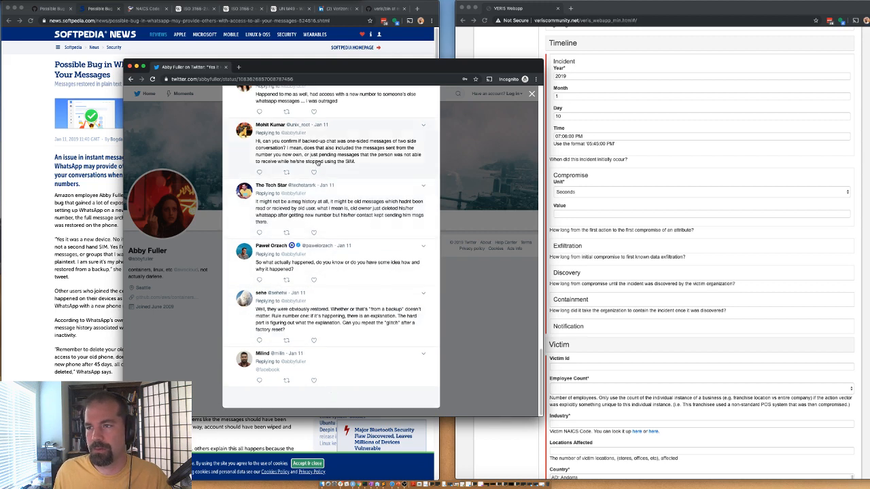
pyautogui.scroll(5, 317, 163)
pyautogui.scroll(5, 317, 163)
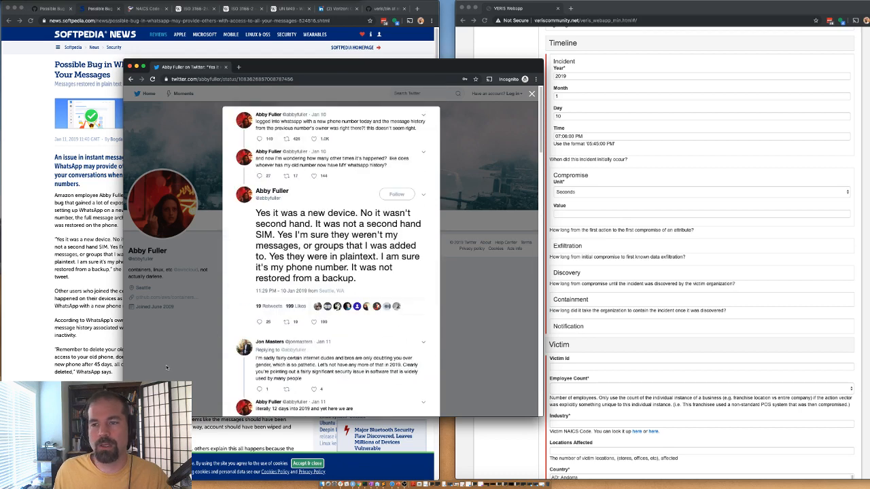
pyautogui.click(165, 365)
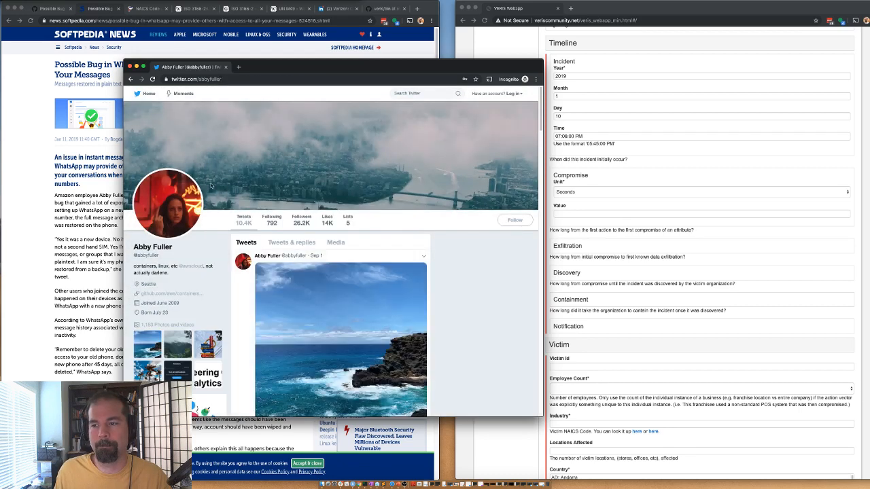
pyautogui.click(130, 79)
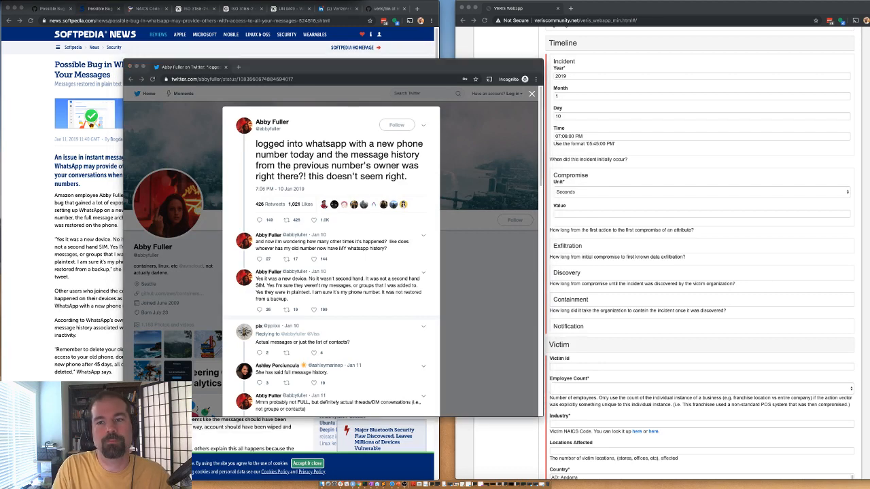
pyautogui.click(95, 186)
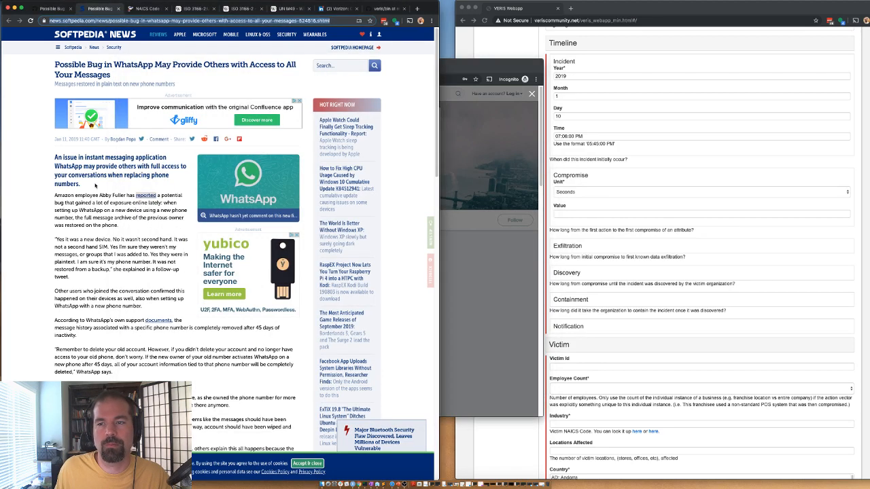
# Step: Attach the Google results as a tab next to the Softpedia article
pyautogui.click(91, 181)
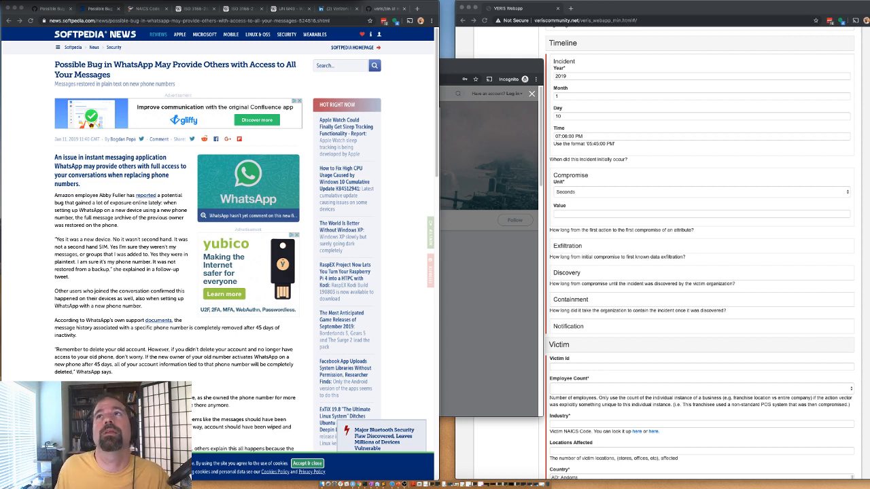
pyautogui.moveTo(457, 488); pyautogui.dragTo(393, 9)
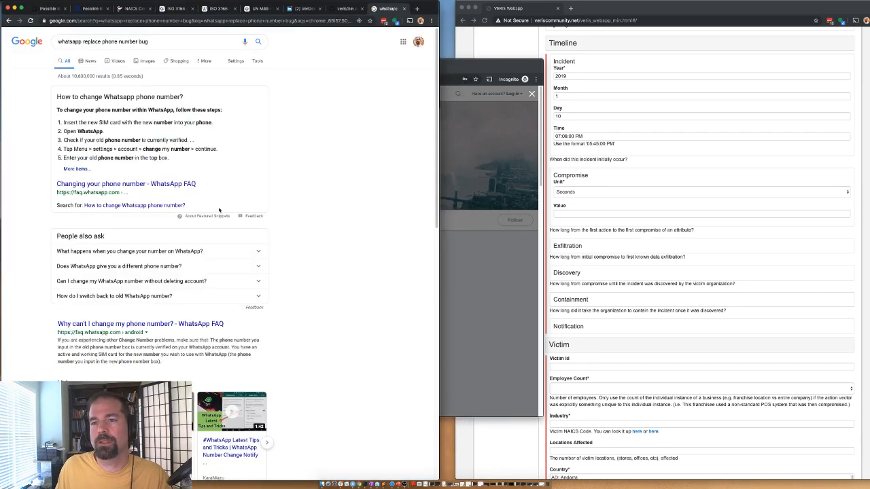
pyautogui.scroll(-5, 75, 184)
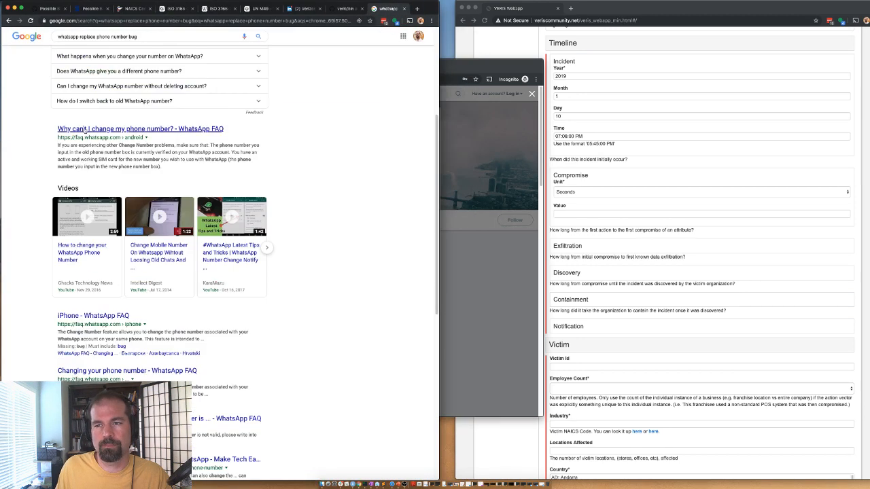
pyautogui.scroll(-2, 121, 344)
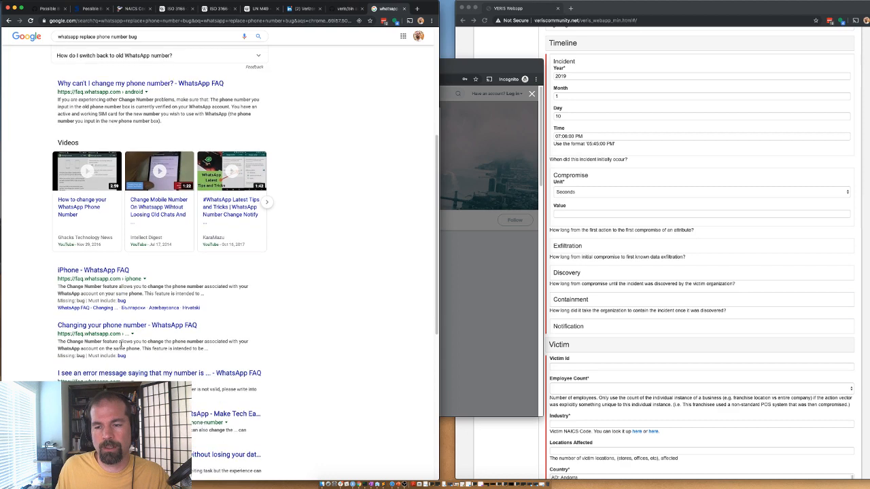
pyautogui.scroll(7, 110, 234)
# Step: Search Google for 'whatsapp bug breach' and review the WhatsApp breach news results
pyautogui.click(148, 41)
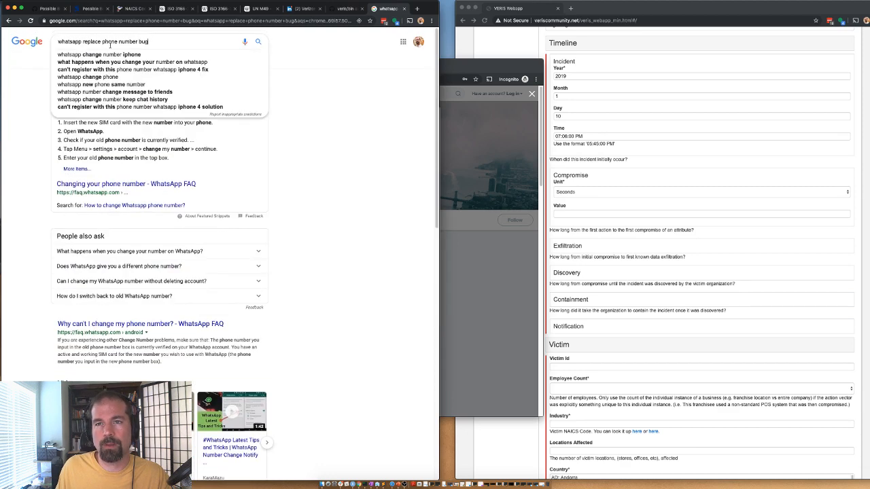
pyautogui.moveTo(148, 41); pyautogui.dragTo(82, 41)
pyautogui.write('bug breach')
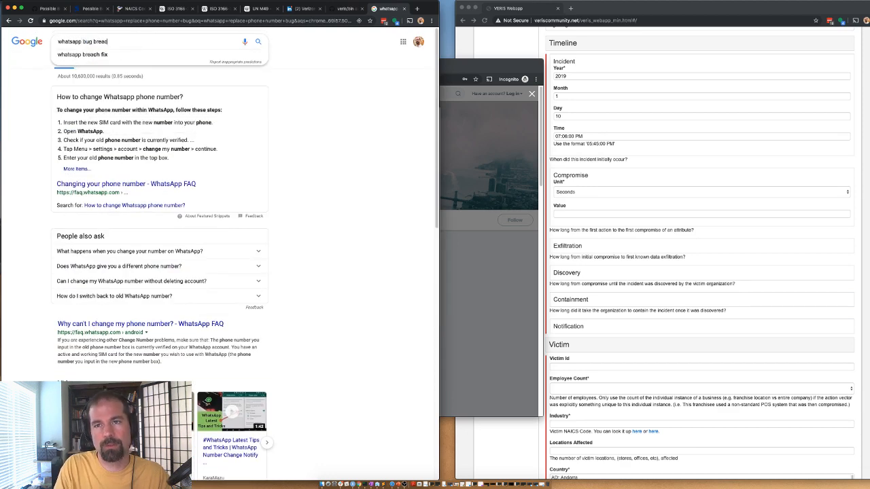
pyautogui.press('Return')
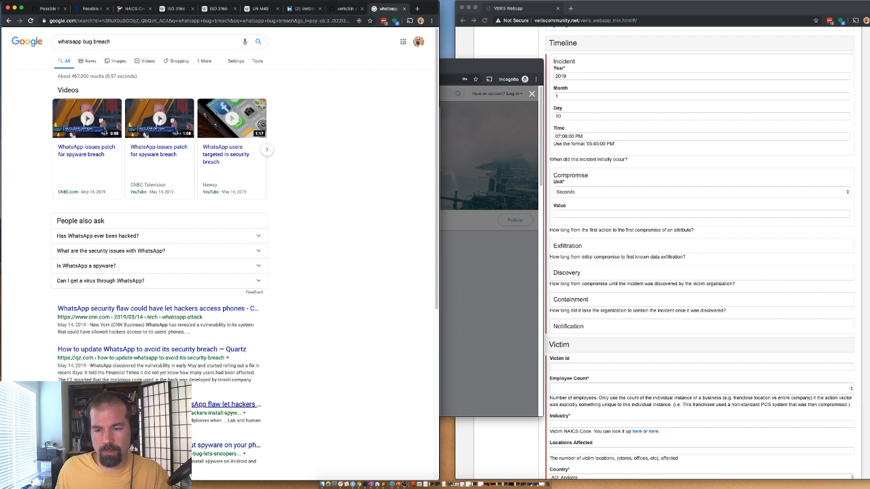
pyautogui.scroll(-1, 231, 408)
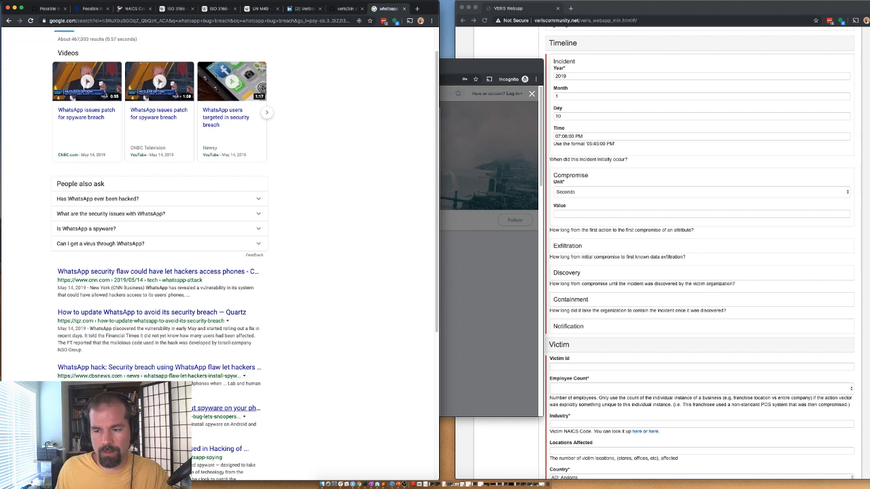
pyautogui.scroll(-1, 155, 356)
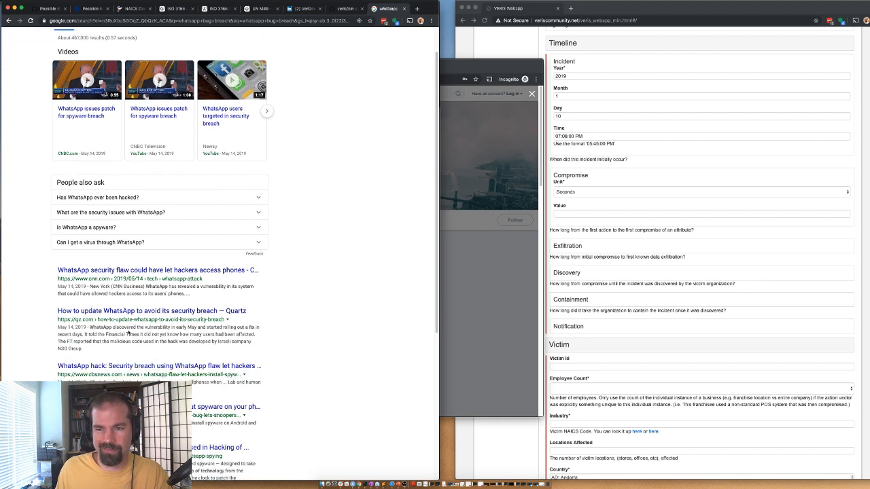
pyautogui.scroll(1, 128, 333)
pyautogui.click(621, 6)
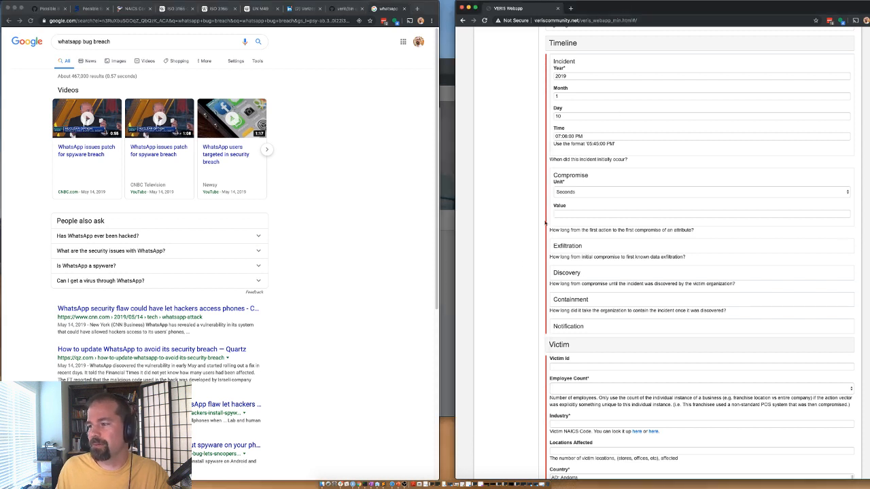
# Step: Set the Containment timeline unit to Unknown and collapse the Timeline
pyautogui.click(584, 304)
pyautogui.click(571, 316)
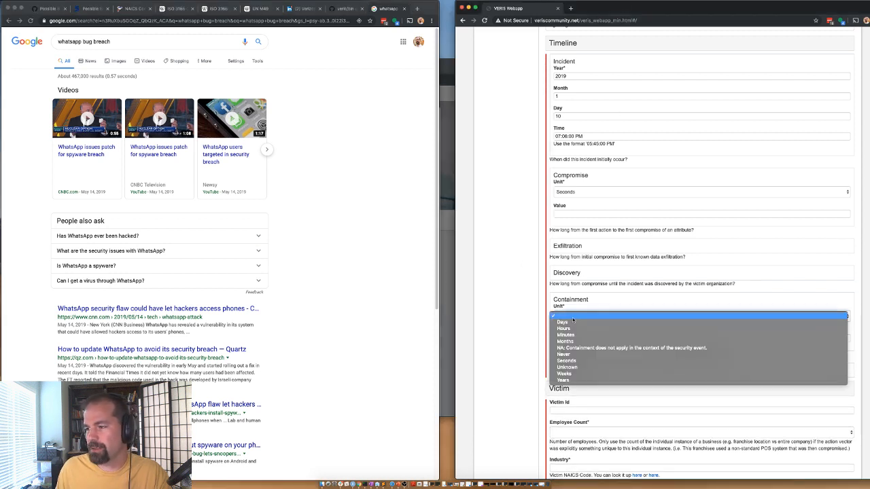
pyautogui.click(562, 367)
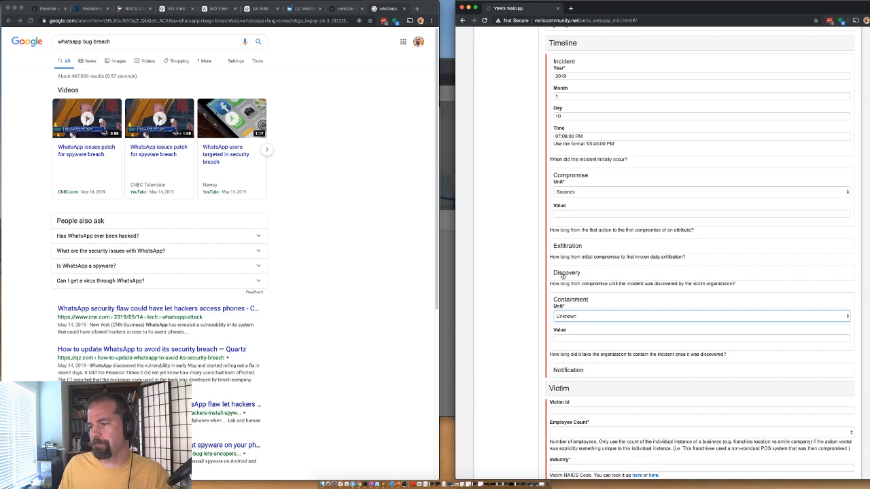
pyautogui.click(560, 45)
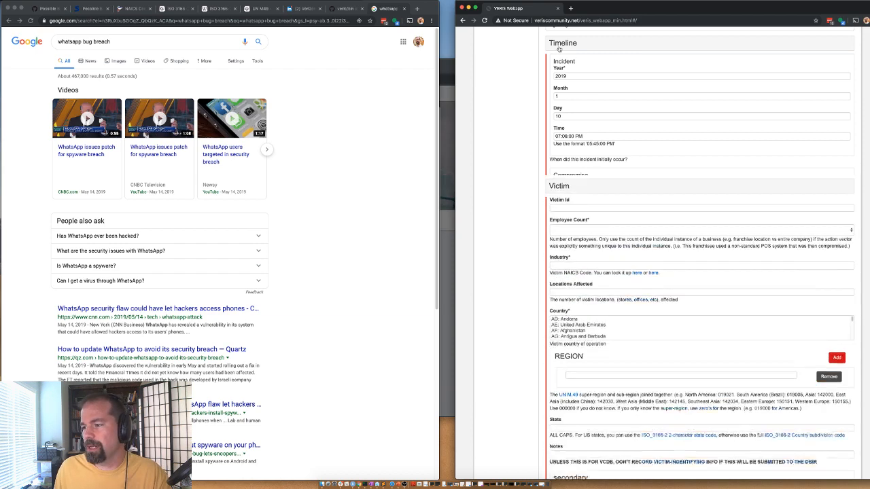
# Step: Enter whatsapp as the Victim Id
pyautogui.click(558, 68)
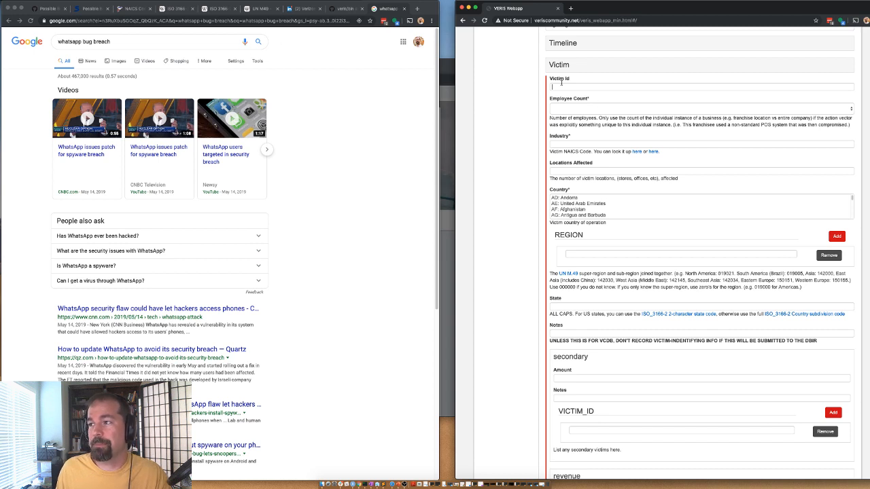
pyautogui.click(563, 85)
pyautogui.write('whatsapp')
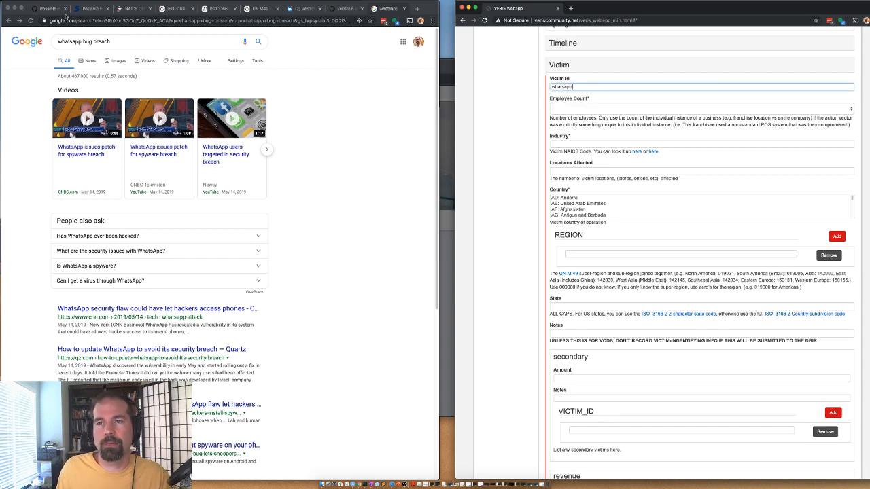
# Step: Search Google for just 'whatsapp' and open WhatsApp's Wikipedia article
pyautogui.click(82, 43)
pyautogui.moveTo(82, 41); pyautogui.dragTo(125, 48)
pyautogui.press('BackSpace')
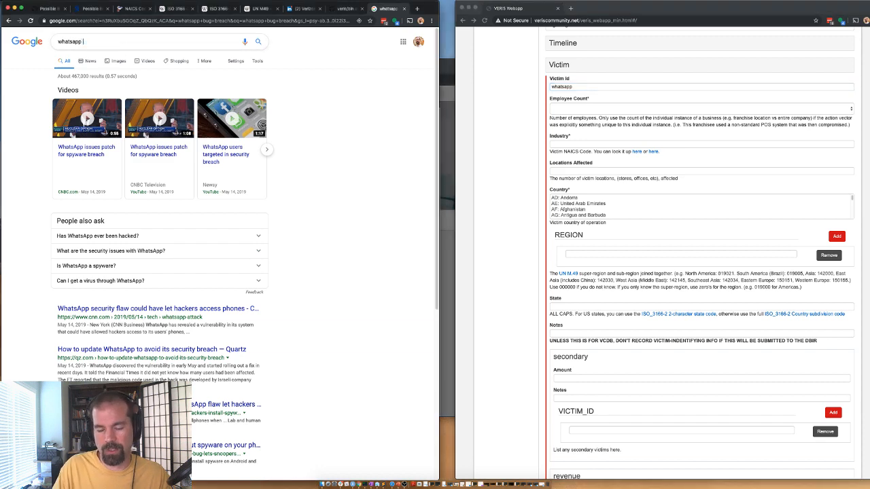
pyautogui.press('Return')
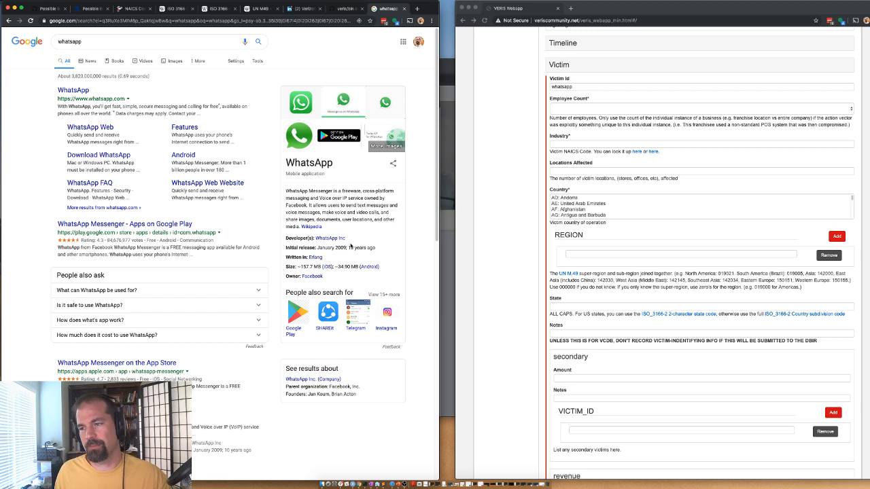
pyautogui.click(315, 227)
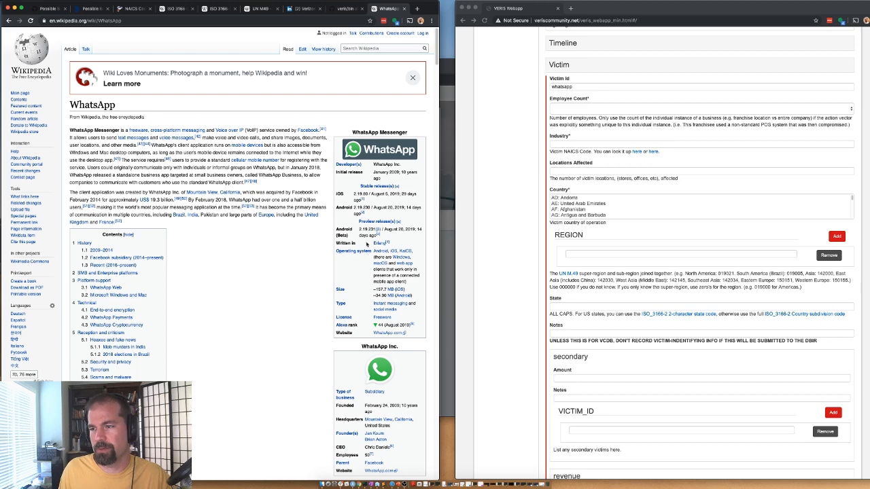
# Step: Set the victim's Employee Count to 11 to 100 employees
pyautogui.scroll(-3, 293, 318)
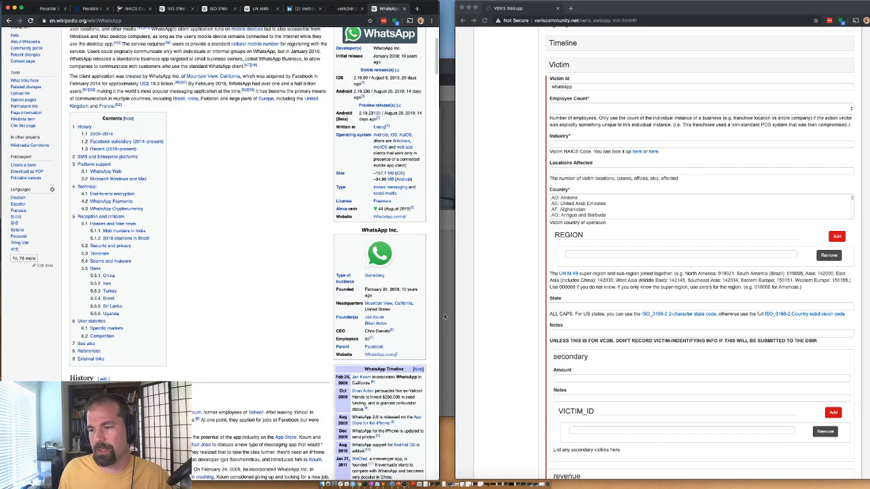
pyautogui.click(562, 110)
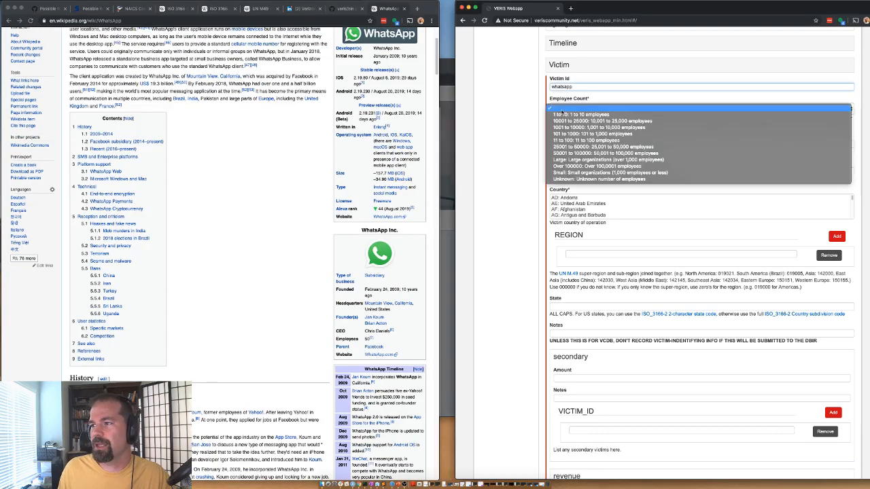
pyautogui.click(561, 110)
pyautogui.click(563, 110)
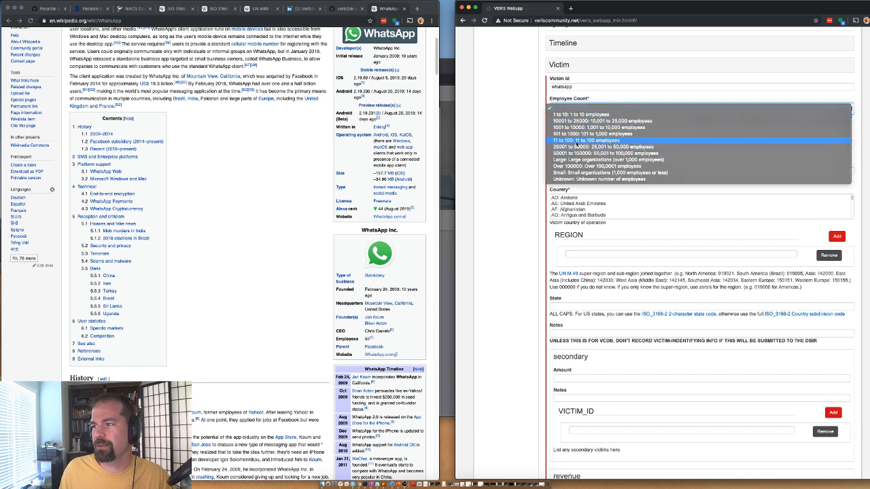
pyautogui.click(598, 140)
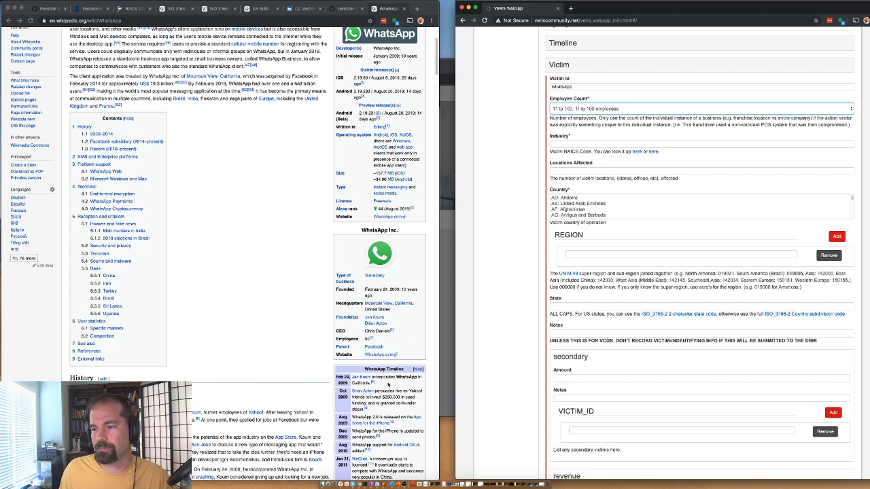
# Step: Check the citation behind the 50 employees figure in WhatsApp's Wikipedia infobox
pyautogui.click(371, 340)
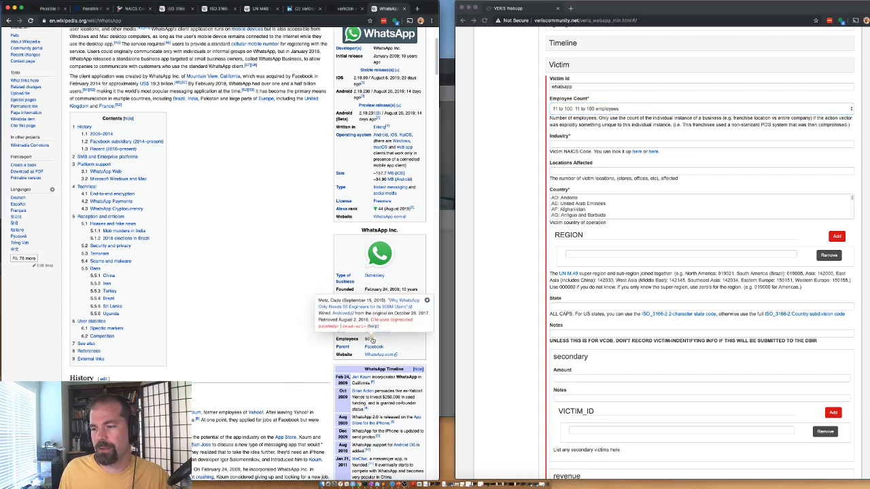
pyautogui.click(370, 339)
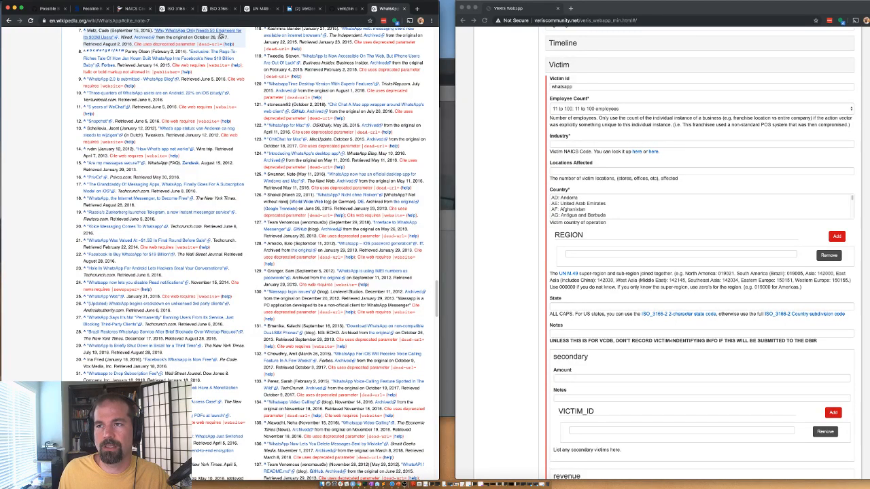
pyautogui.scroll(20, 262, 176)
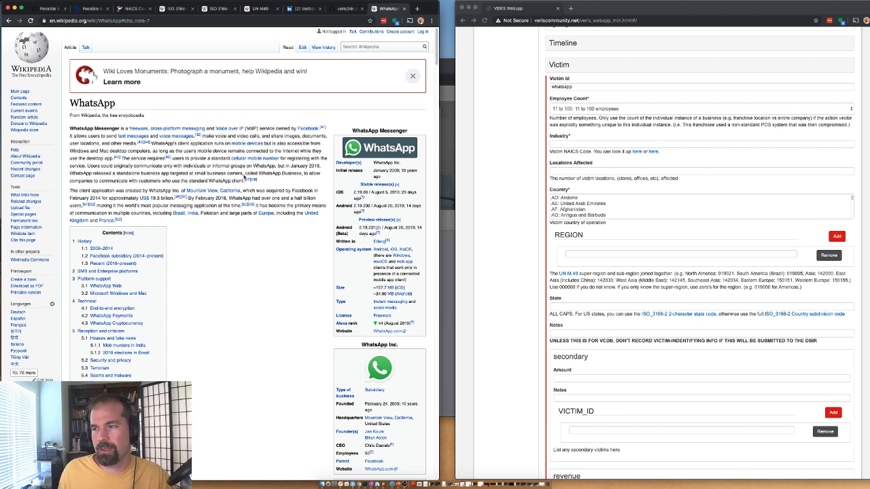
pyautogui.scroll(-3, 270, 225)
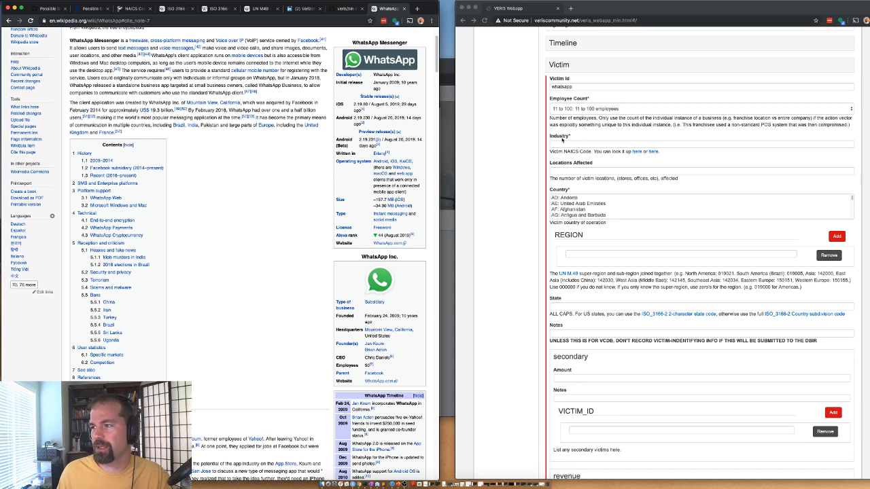
# Step: Set the victim country to United States and paste 019021 as the region
pyautogui.click(571, 208)
pyautogui.click(569, 209)
pyautogui.press('u')
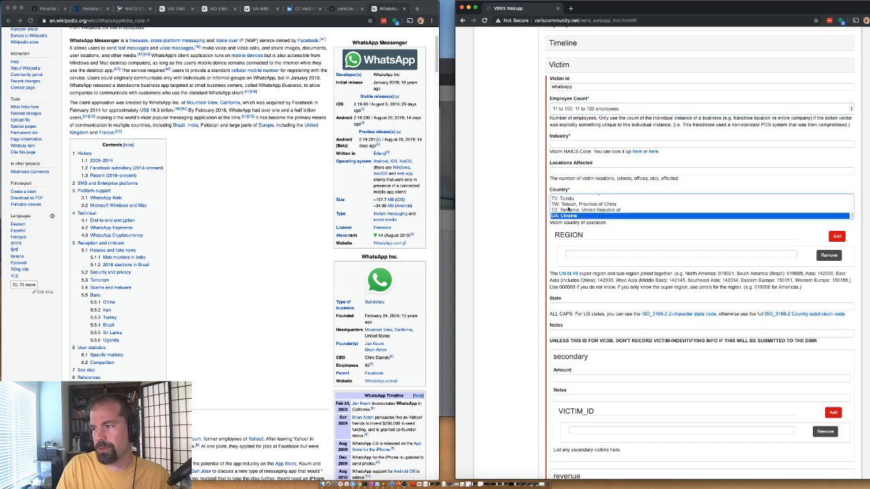
pyautogui.press('Down')
pyautogui.press('Down')
pyautogui.press('Down')
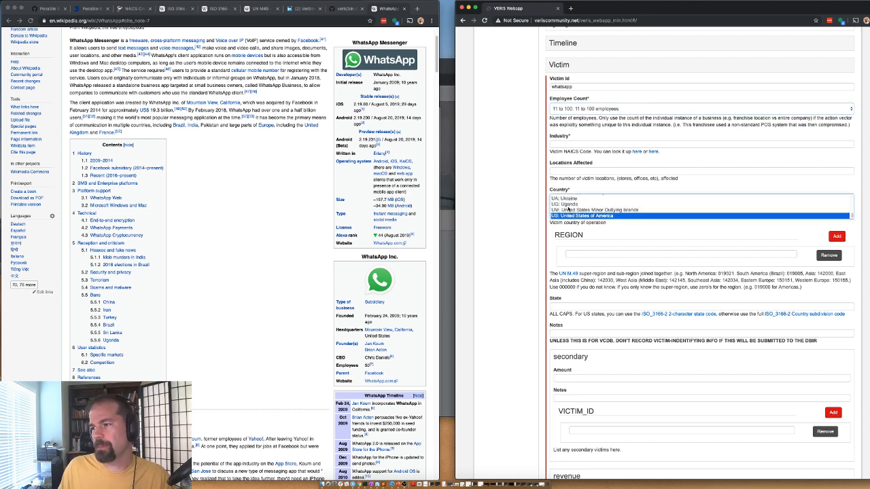
pyautogui.doubleClick(723, 273)
pyautogui.hotkey('ctrl', 'c')
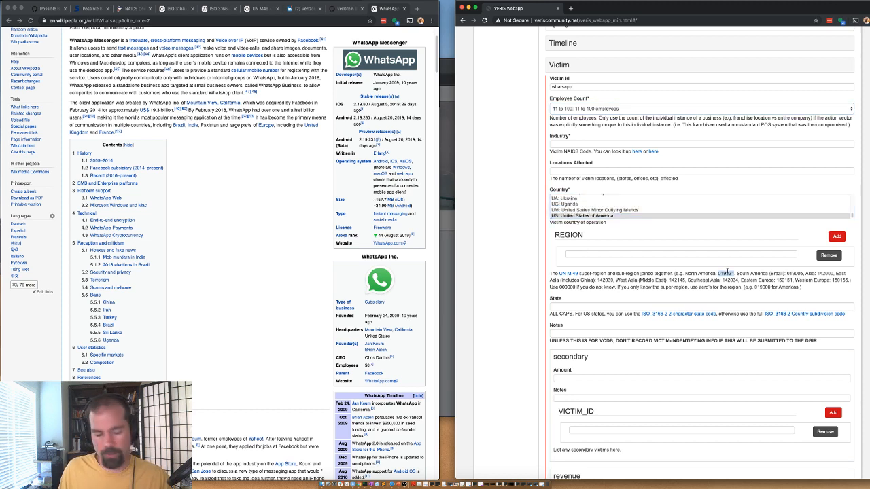
pyautogui.click(568, 254)
pyautogui.hotkey('ctrl', 'v')
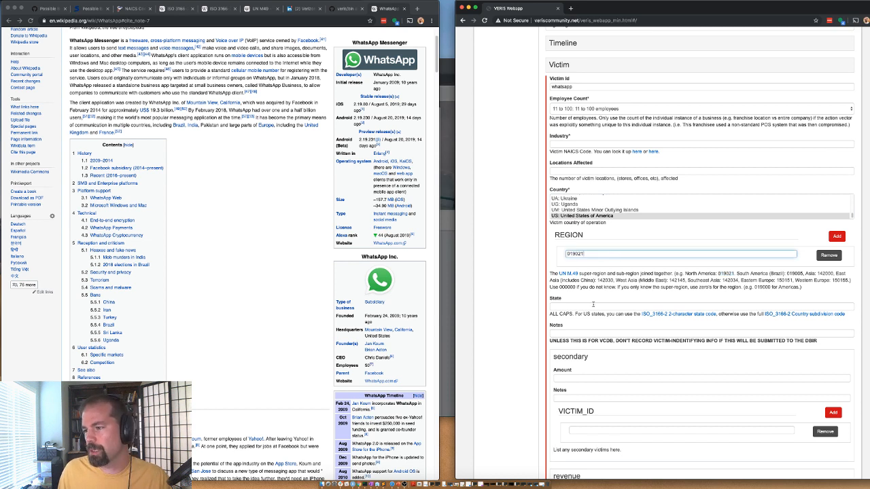
# Step: Enter US-CA as the victim's state and set Locations Affected to 1
pyautogui.click(569, 307)
pyautogui.write('US')
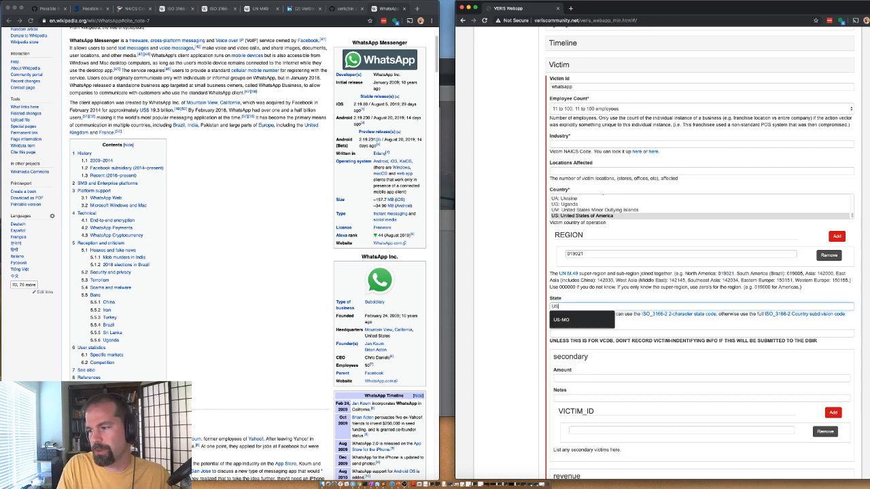
pyautogui.write('-CA')
pyautogui.click(576, 170)
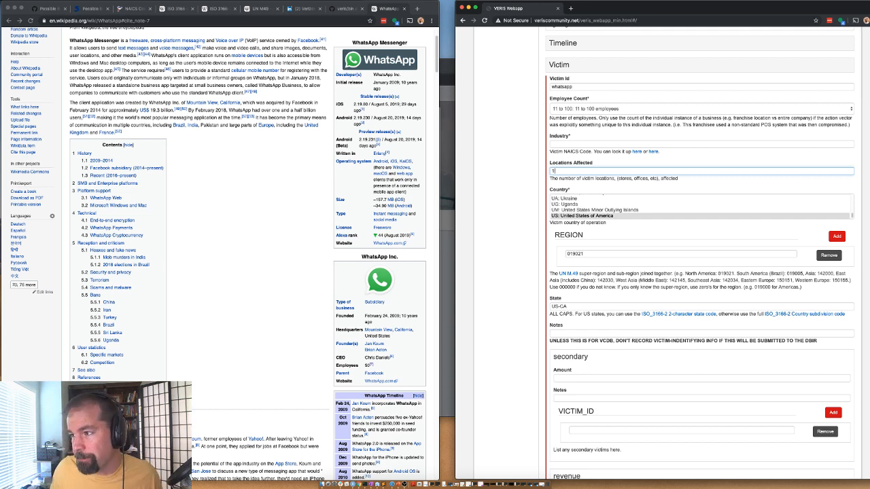
# Step: Search Google for 'whatsapp naics code' from the Wikipedia window
pyautogui.click(575, 145)
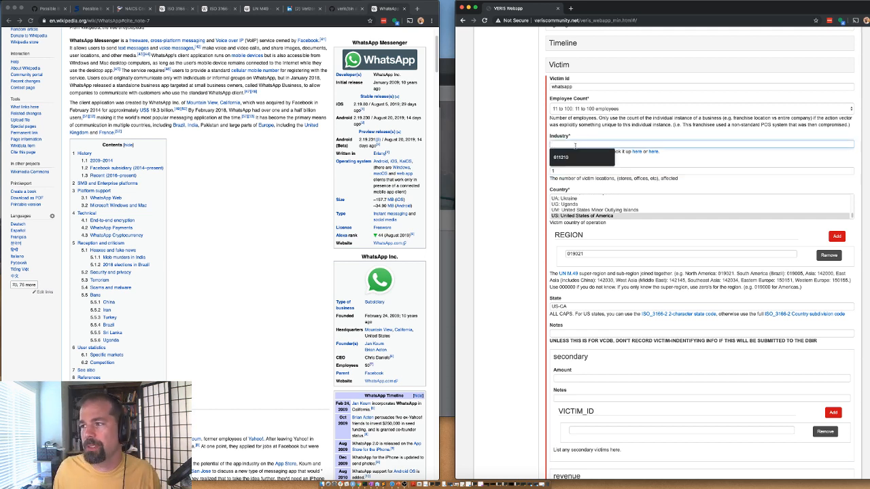
pyautogui.click(217, 134)
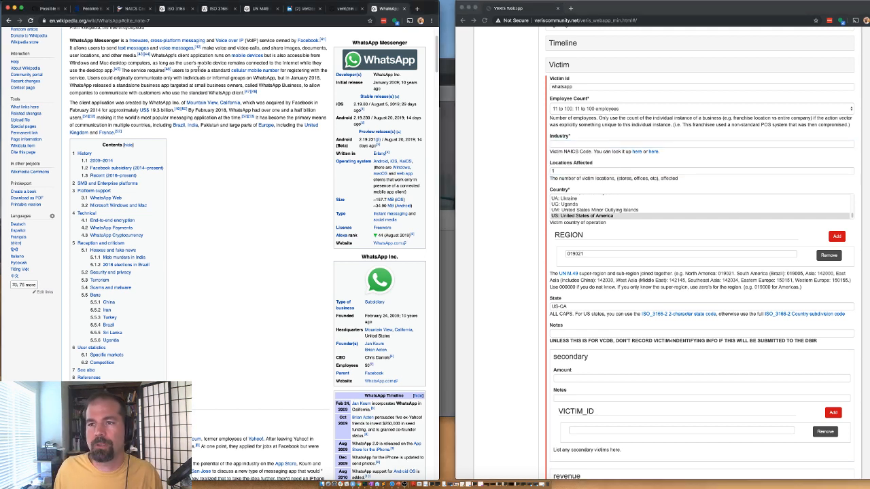
pyautogui.click(265, 21)
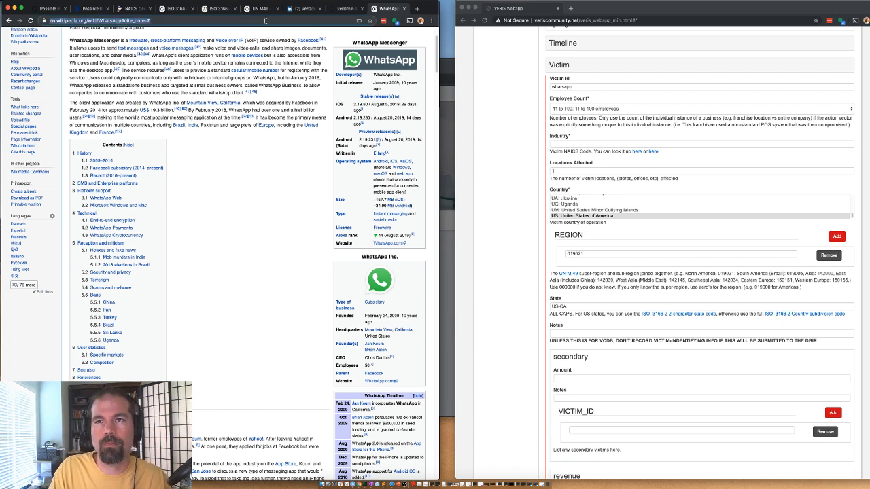
pyautogui.write('whatsapp naics')
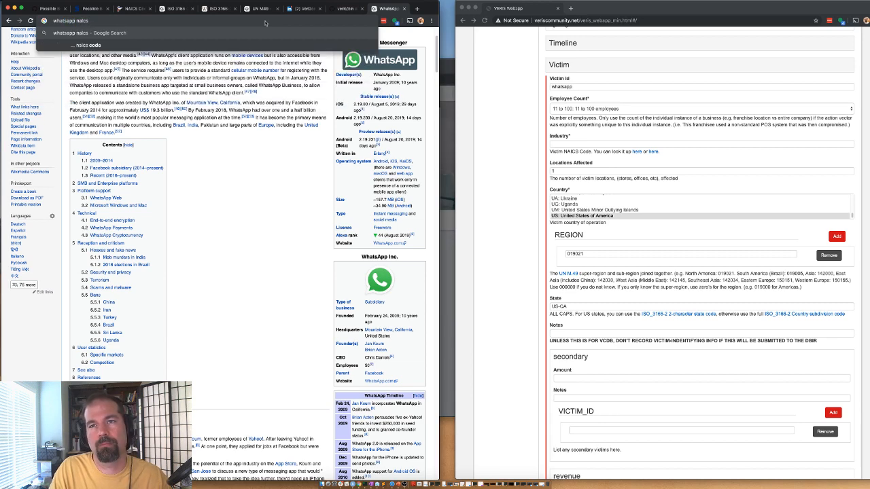
pyautogui.write(' code')
pyautogui.press('Return')
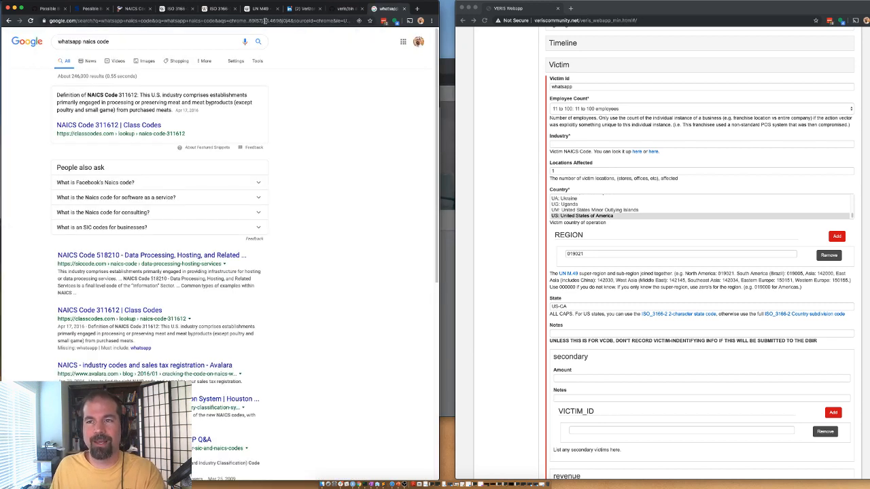
# Step: Select NAICS codes 311612 and 518210 (Data Processing) in the results
pyautogui.doubleClick(128, 96)
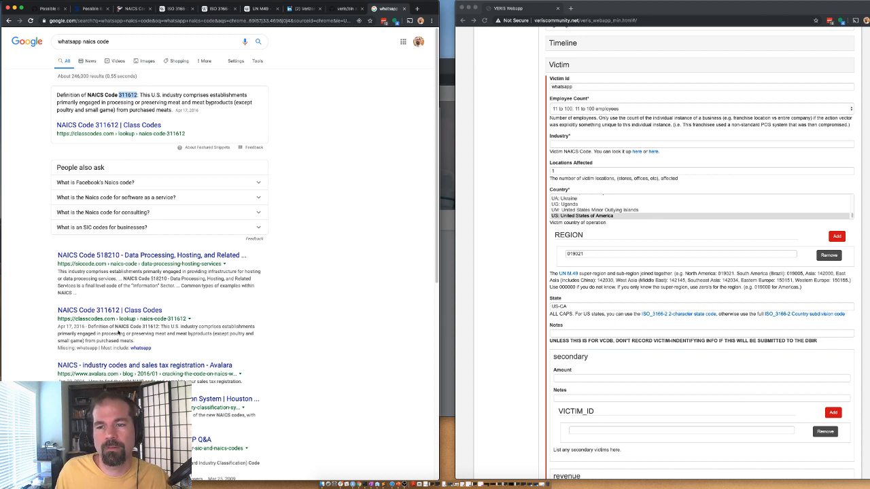
pyautogui.scroll(-1, 134, 307)
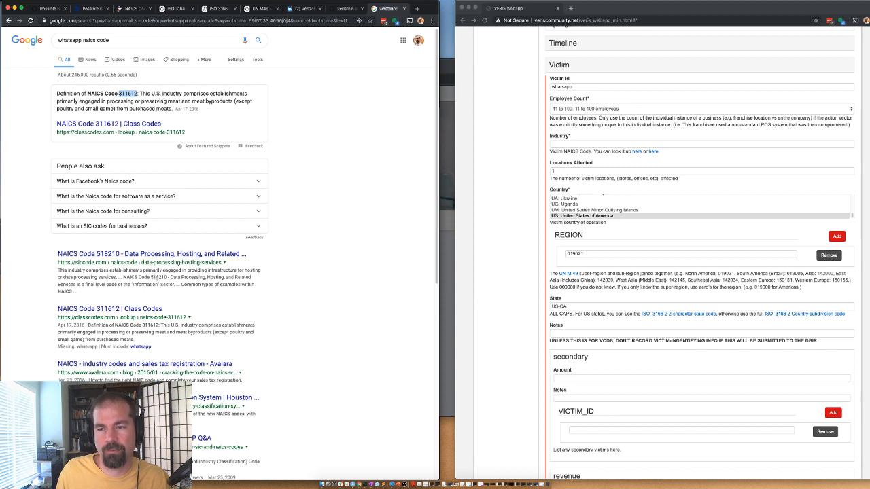
pyautogui.doubleClick(157, 279)
pyautogui.press('super+c')
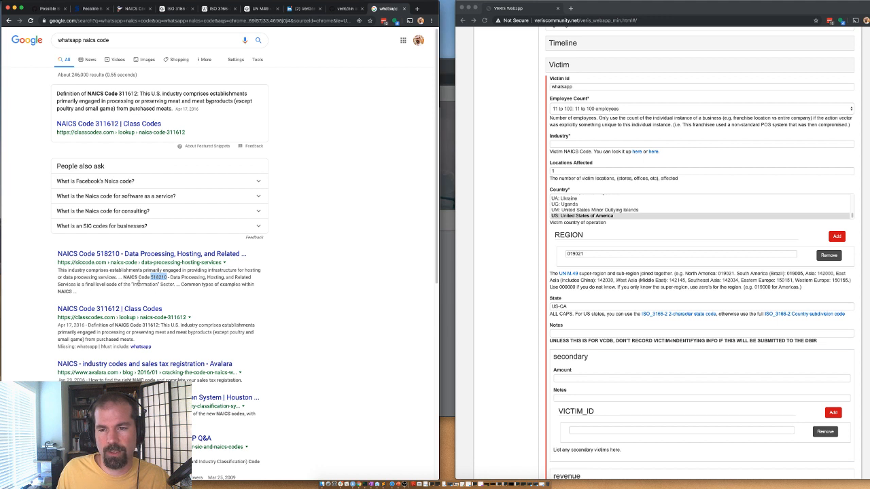
pyautogui.scroll(1, 152, 222)
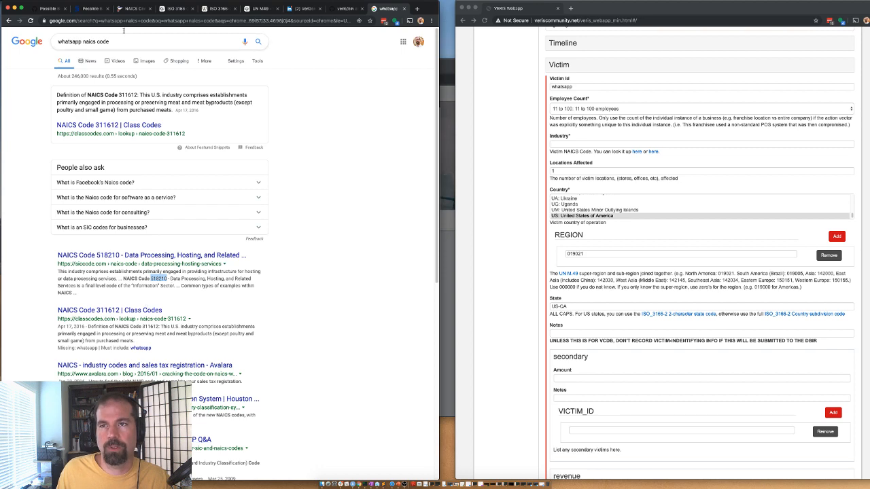
# Step: Find and select the 518210 Data Processing, Hosting entry under NAICS Sector 51
pyautogui.click(133, 8)
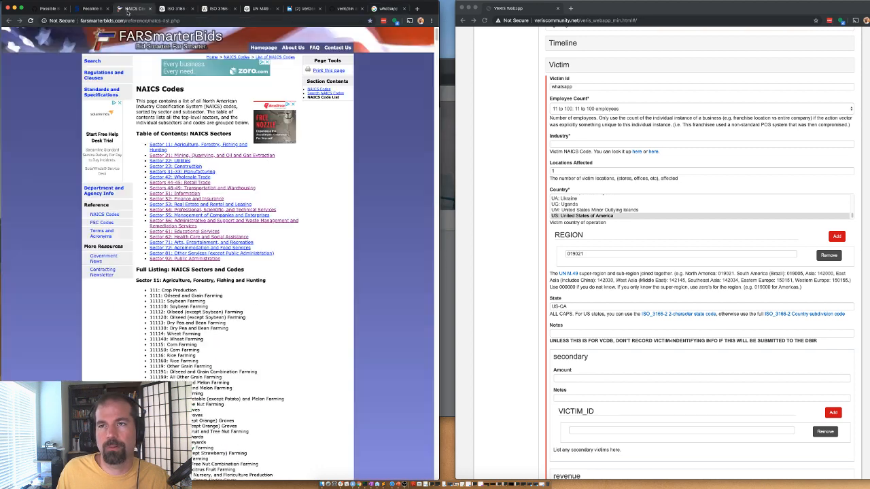
pyautogui.click(175, 194)
pyautogui.scroll(-5, 176, 197)
pyautogui.scroll(-2, 164, 202)
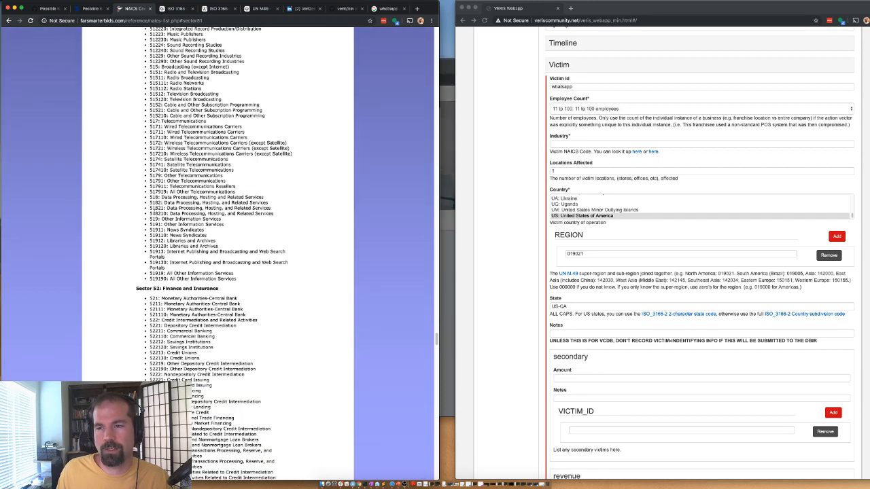
pyautogui.moveTo(155, 213); pyautogui.dragTo(266, 215)
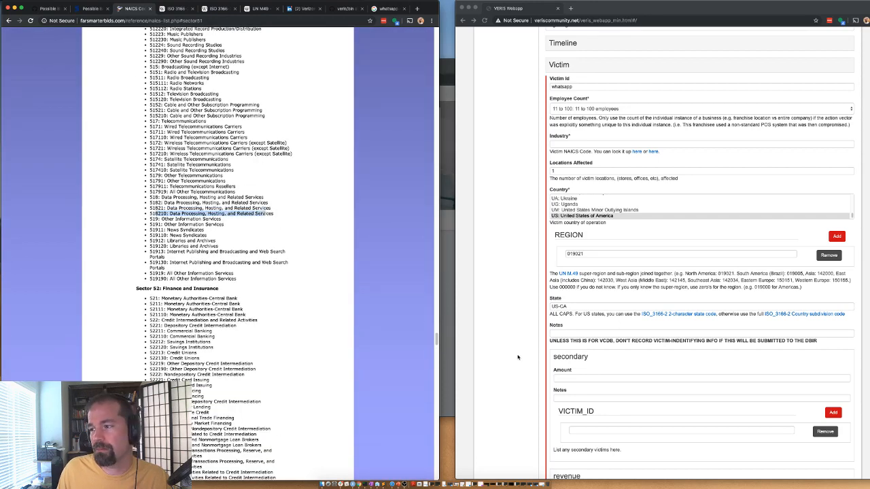
# Step: Paste 518210 into the victim Industry field and remove the empty VICTIM_ID row
pyautogui.click(558, 334)
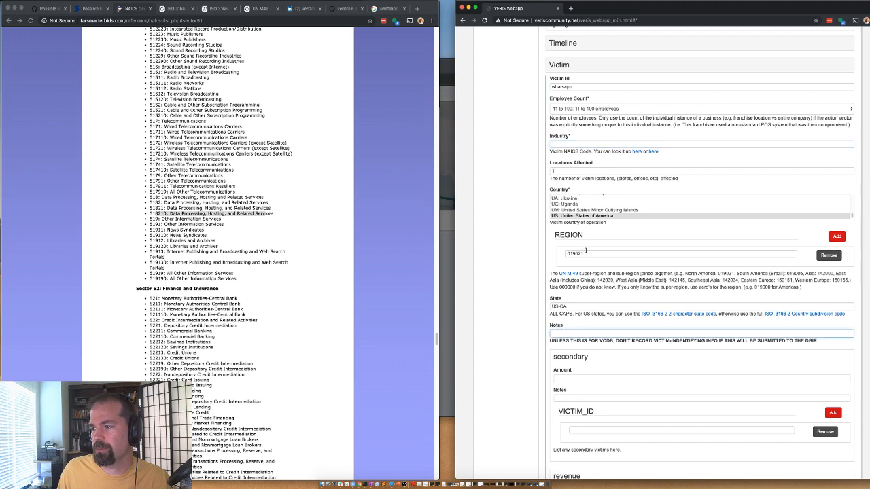
pyautogui.click(570, 170)
pyautogui.click(563, 143)
pyautogui.press('super+v')
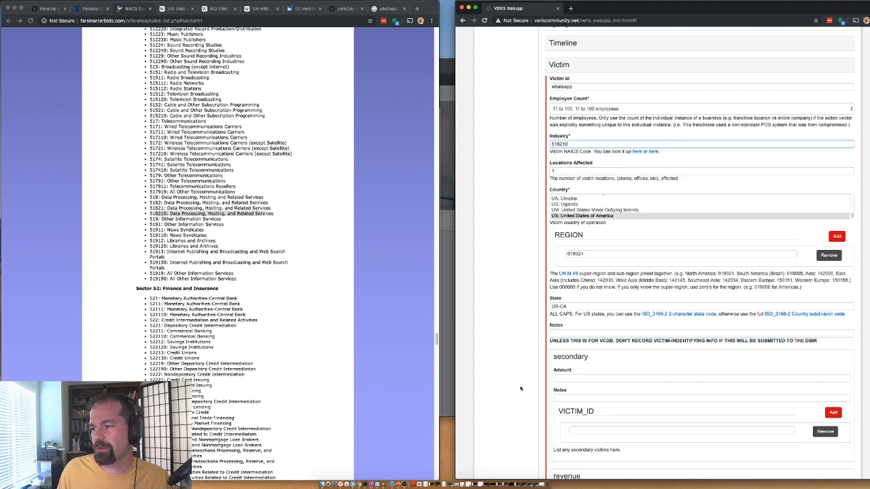
pyautogui.scroll(-1, 542, 397)
pyautogui.click(824, 431)
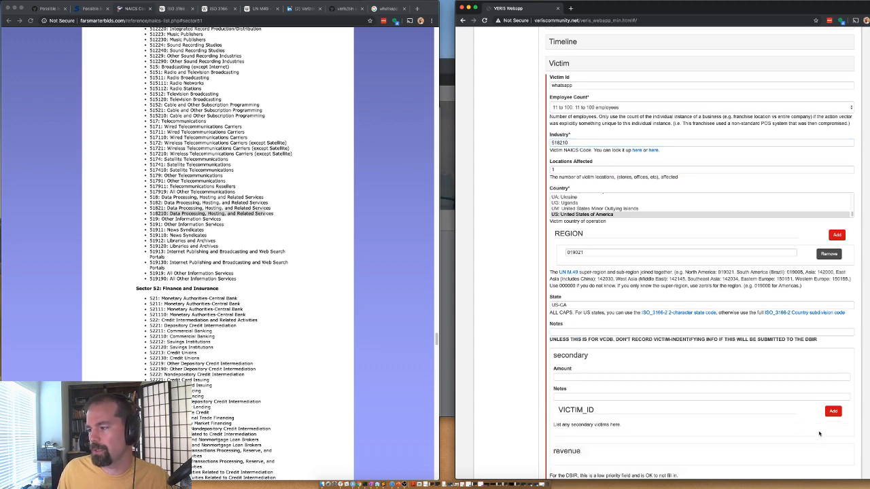
pyautogui.scroll(-5, 553, 387)
pyautogui.scroll(10, 552, 336)
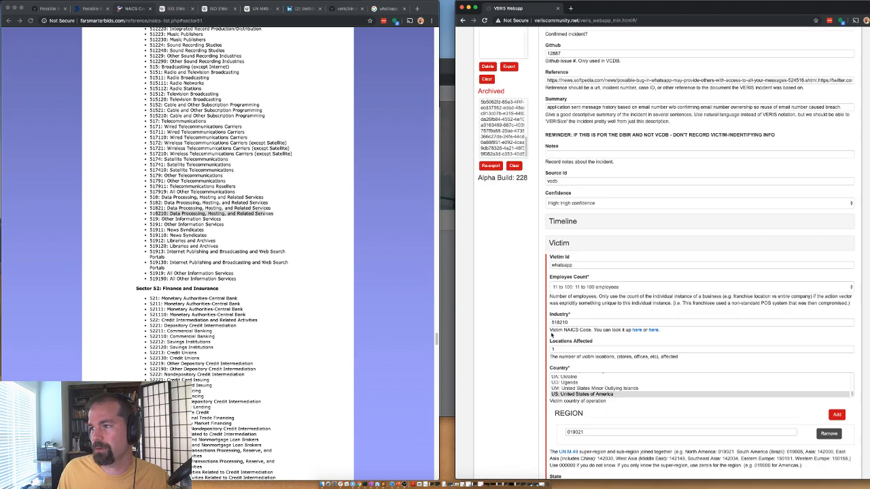
# Step: Collapse Victim, expand Action > Error, and set the error variety to Misdelivery
pyautogui.click(555, 248)
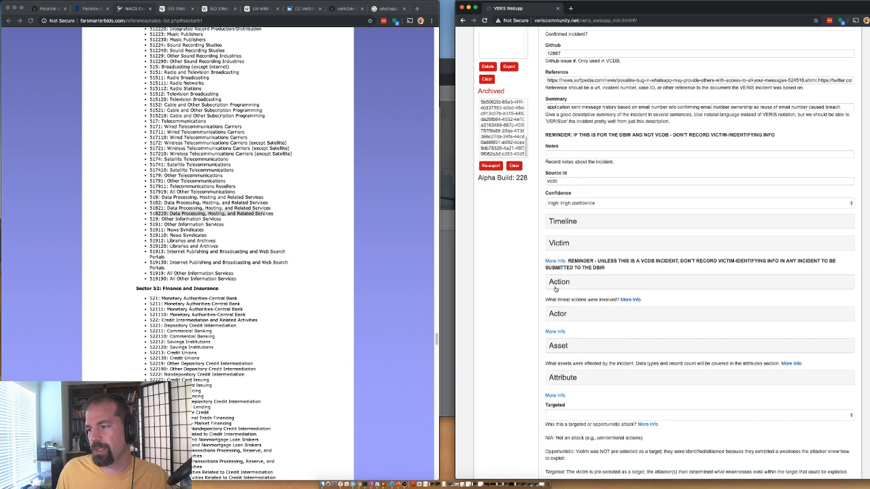
pyautogui.click(556, 287)
pyautogui.scroll(-3, 559, 296)
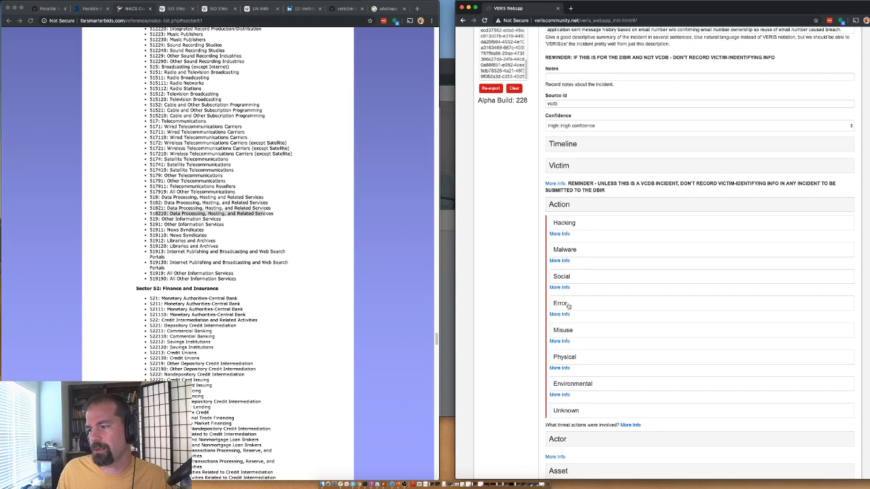
pyautogui.click(567, 307)
pyautogui.scroll(-2, 556, 297)
pyautogui.scroll(-5, 565, 282)
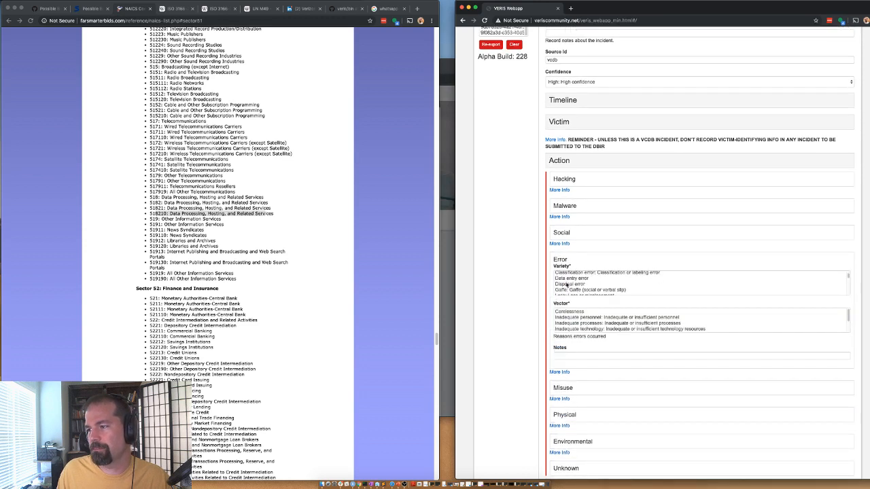
pyautogui.scroll(-2, 562, 251)
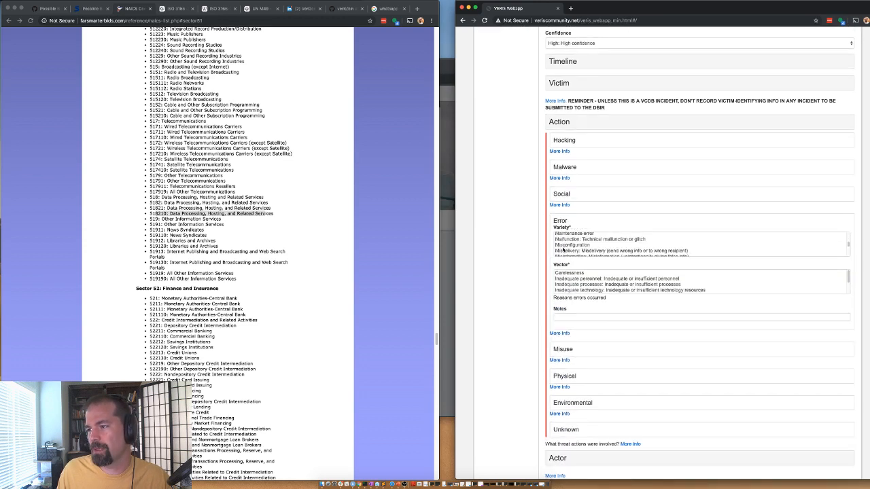
pyautogui.scroll(-2, 562, 249)
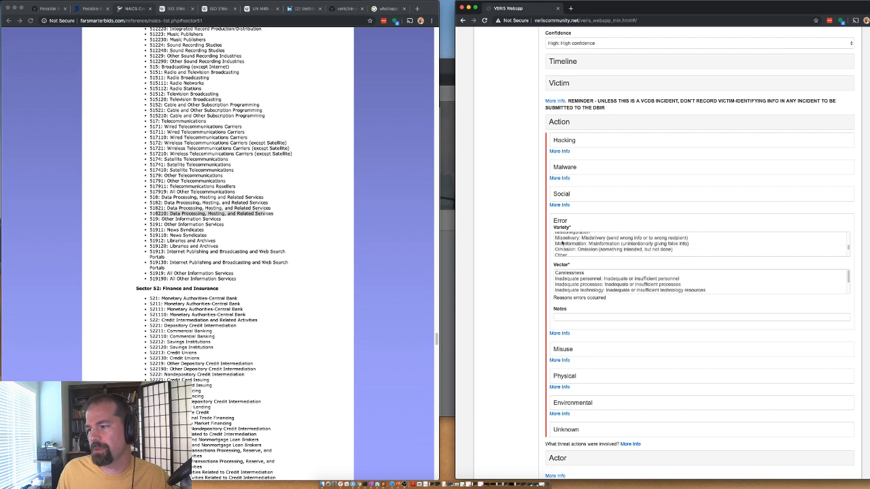
pyautogui.click(564, 239)
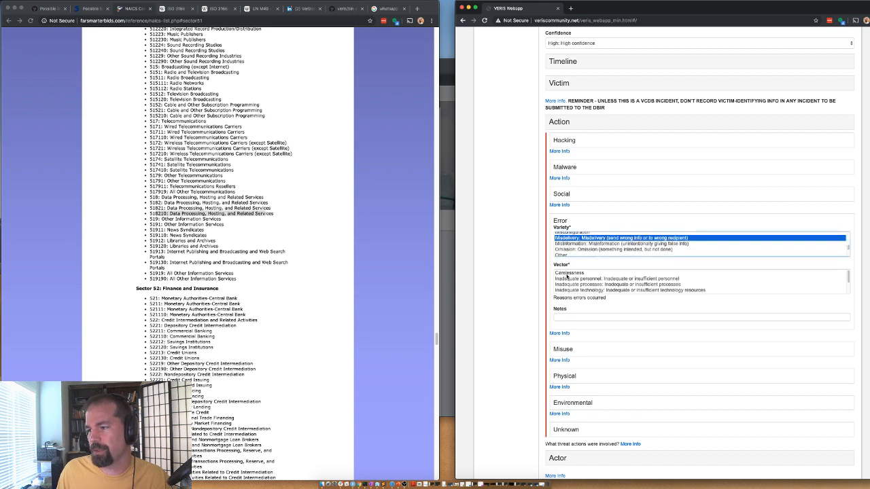
# Step: Set the error vector to Inadequate processes and collapse the Error details
pyautogui.scroll(-3, 569, 283)
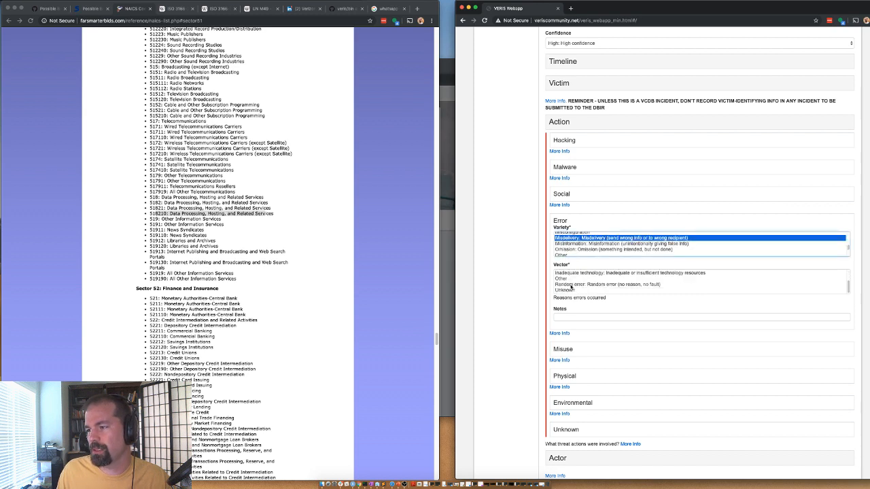
pyautogui.scroll(1, 570, 286)
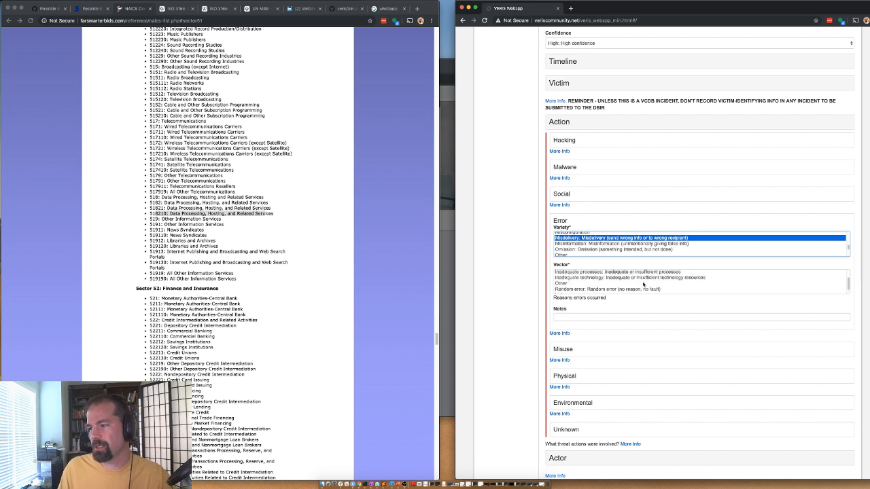
pyautogui.scroll(1, 640, 285)
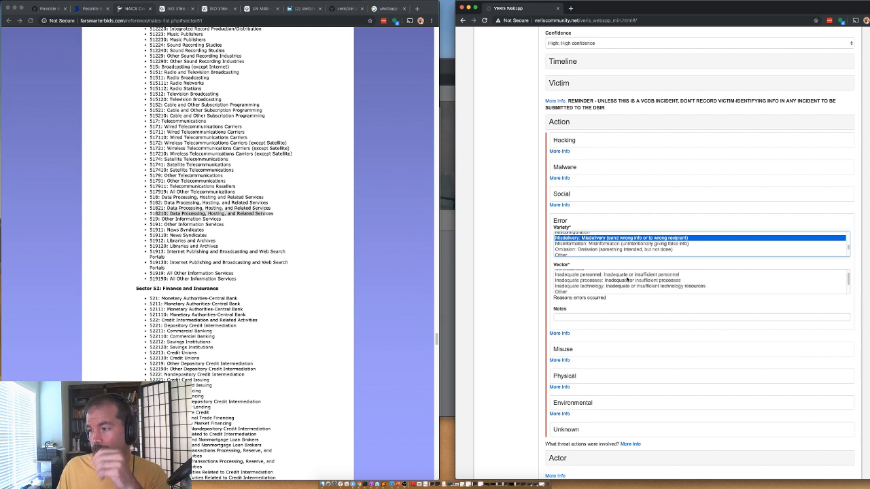
pyautogui.click(624, 281)
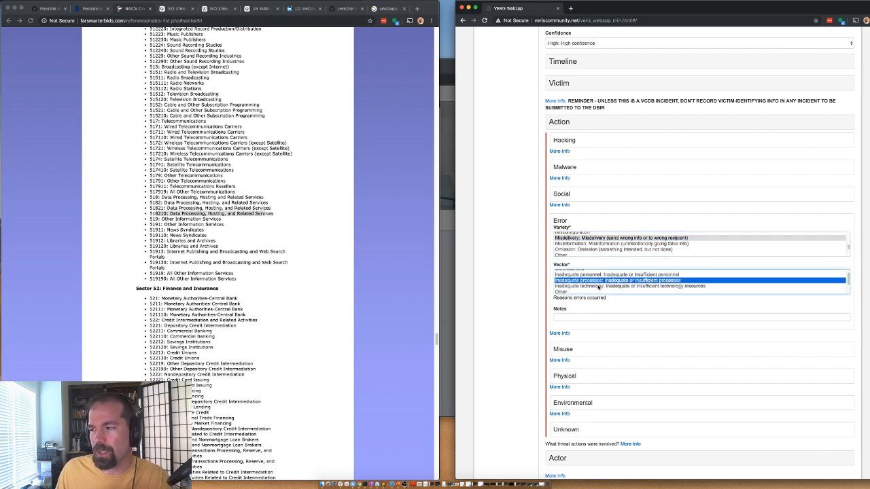
pyautogui.scroll(1, 595, 285)
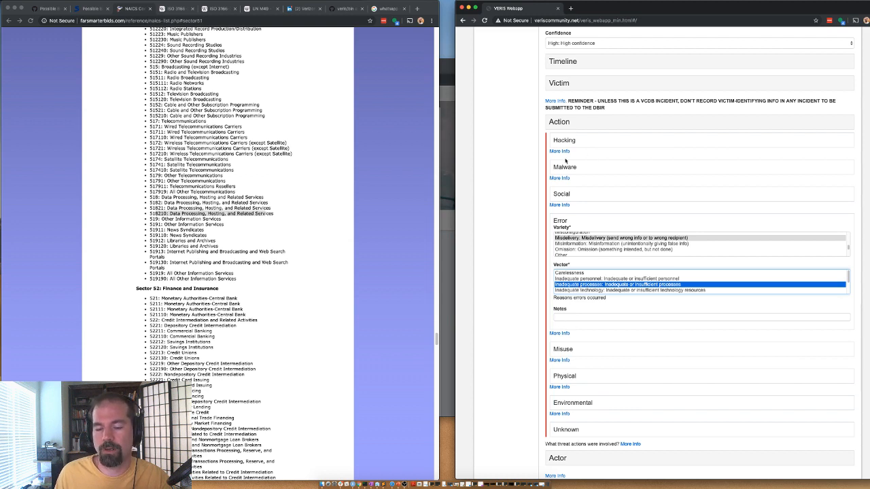
pyautogui.click(584, 221)
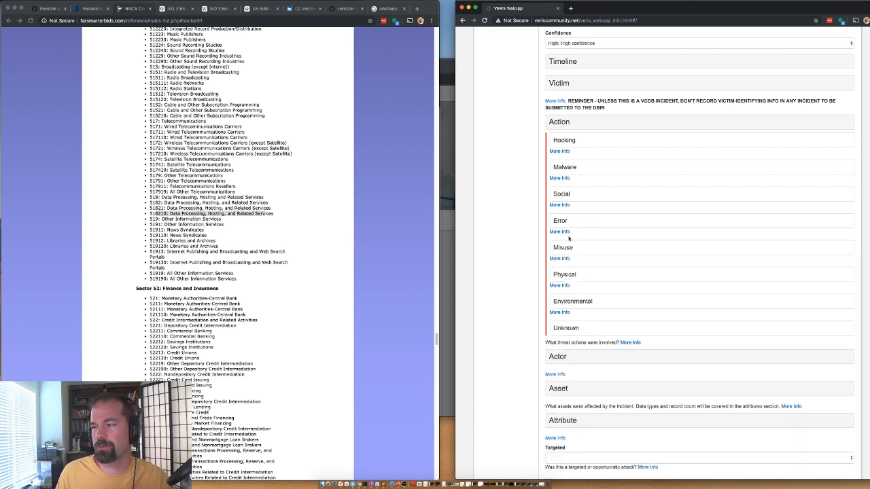
# Step: Record the Internal actor as Developer: Software developer with motive NA, then collapse Actor
pyautogui.click(575, 123)
pyautogui.click(559, 155)
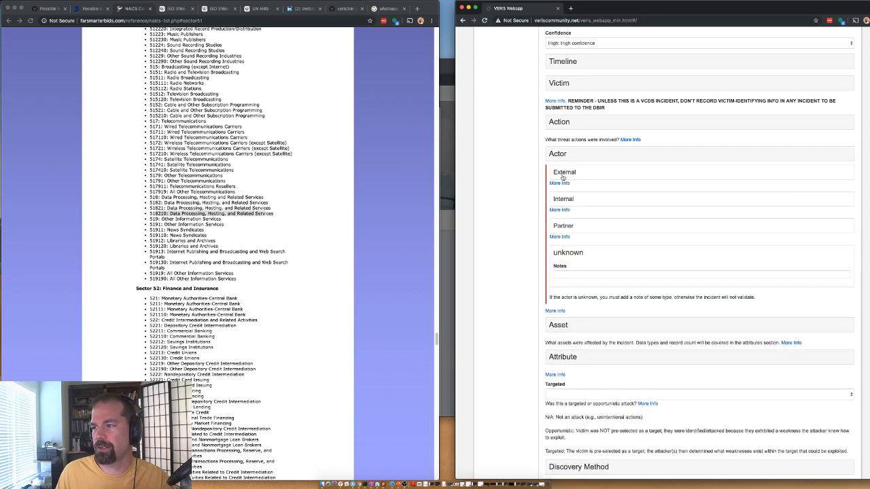
pyautogui.click(563, 174)
pyautogui.click(564, 174)
pyautogui.click(561, 200)
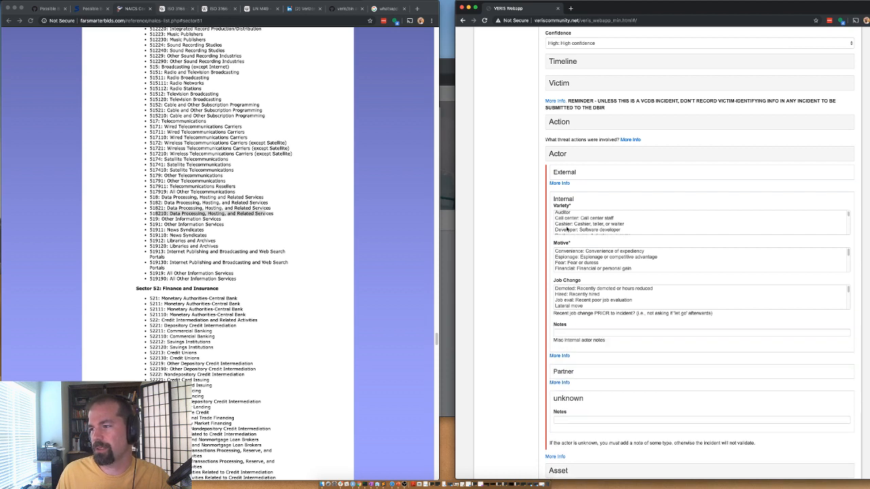
pyautogui.scroll(-2, 564, 225)
pyautogui.click(568, 219)
pyautogui.scroll(-3, 573, 264)
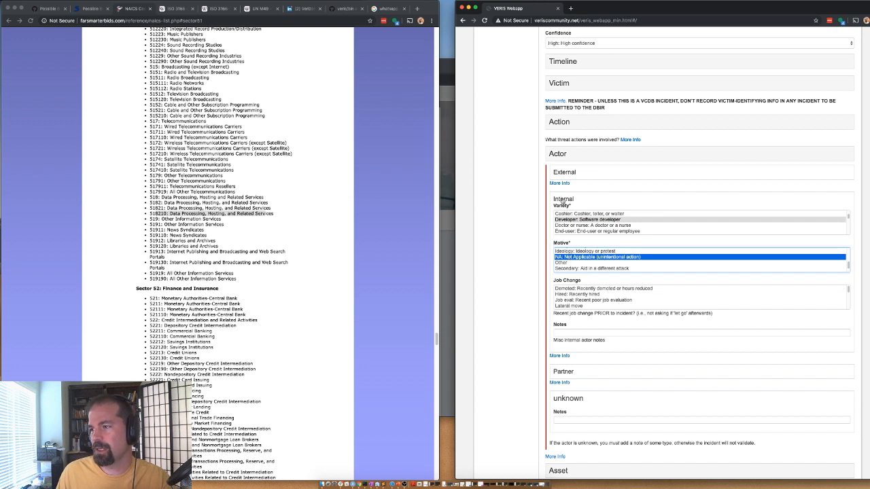
pyautogui.scroll(-3, 568, 299)
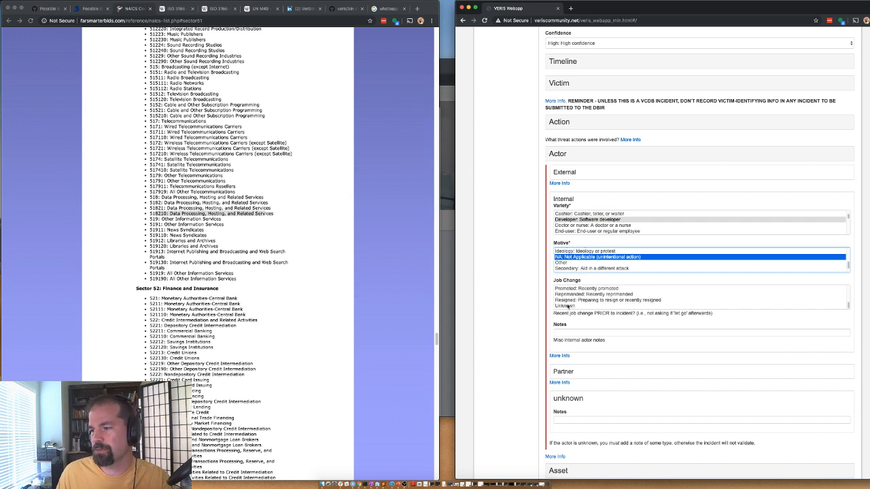
pyautogui.click(564, 172)
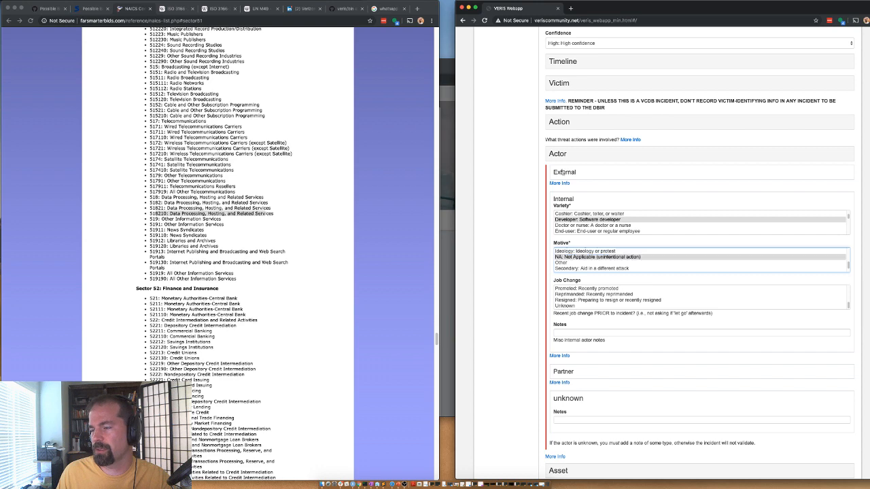
pyautogui.click(564, 158)
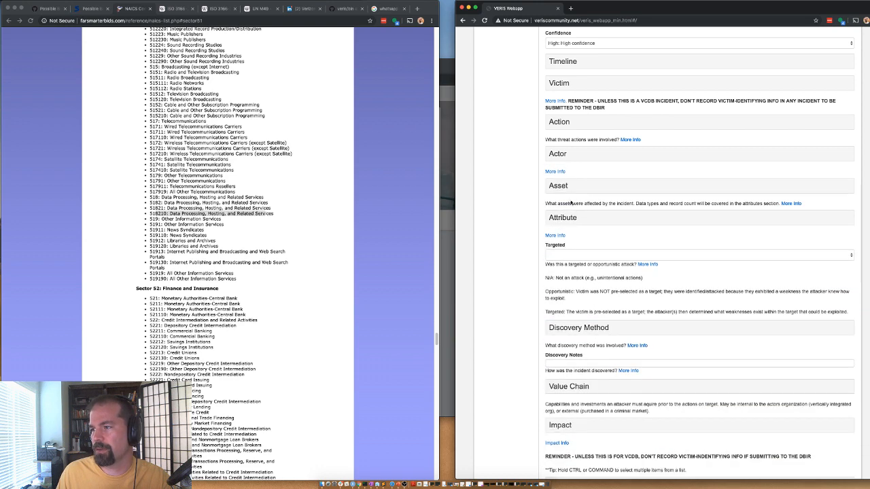
# Step: Record one S - Web application asset with amount 1, then open Attribute > Confidentiality
pyautogui.click(562, 187)
pyautogui.click(554, 208)
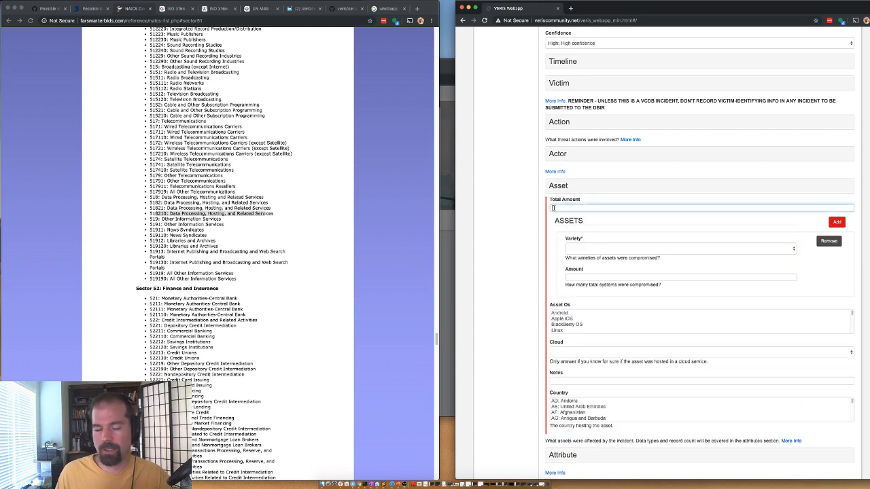
pyautogui.click(583, 249)
pyautogui.scroll(-5, 633, 333)
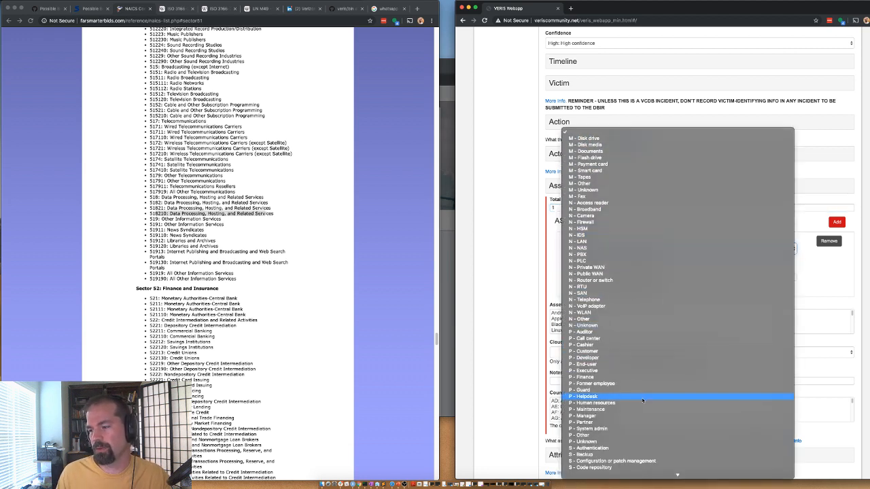
pyautogui.scroll(-5, 642, 400)
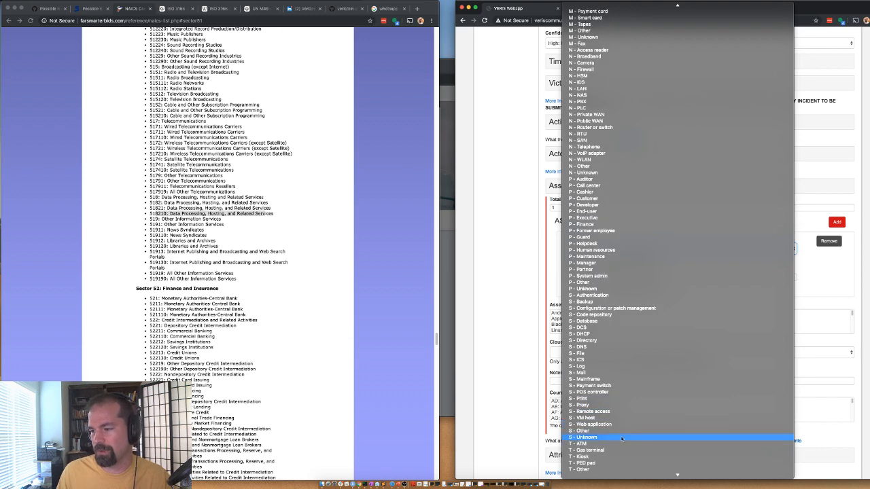
pyautogui.click(602, 438)
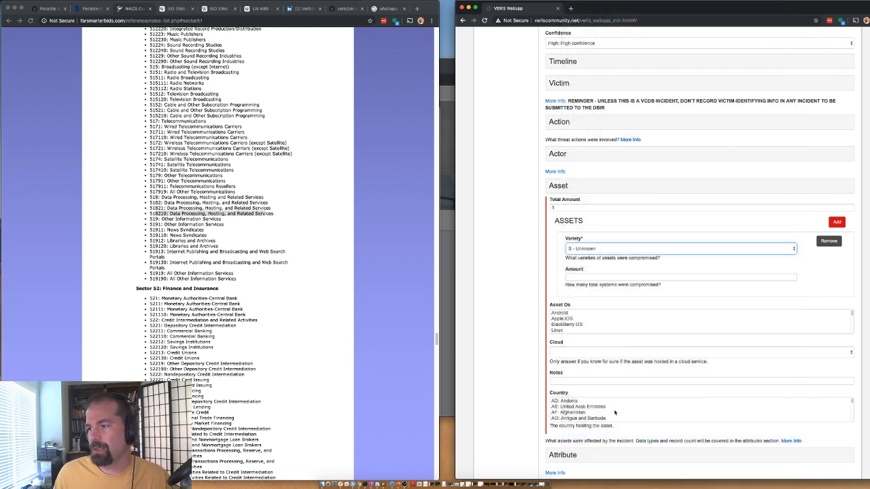
pyautogui.click(584, 249)
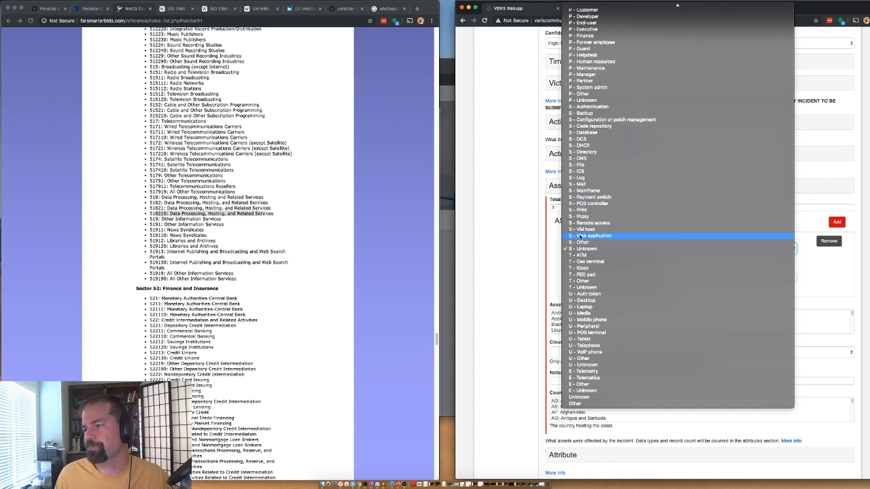
pyautogui.click(579, 236)
pyautogui.click(598, 277)
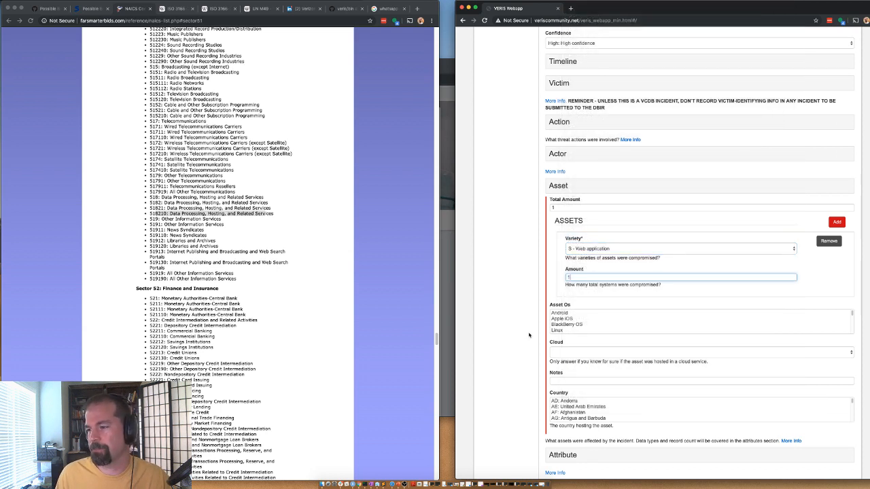
pyautogui.click(565, 186)
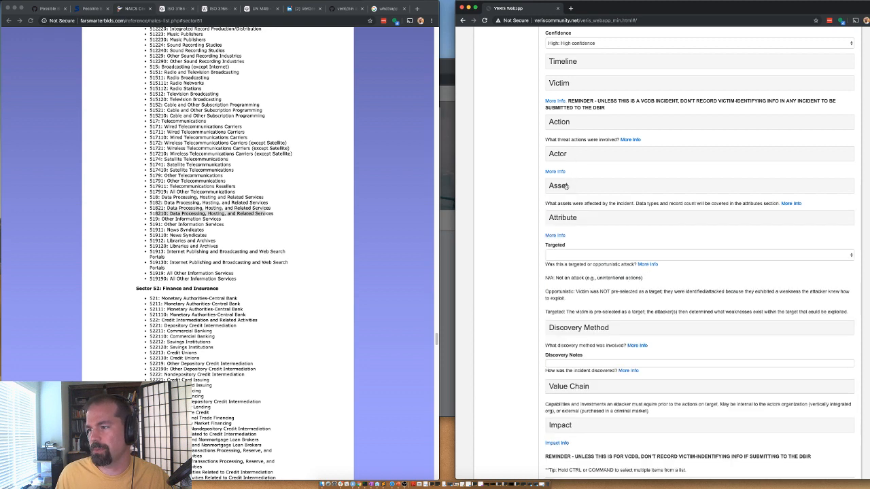
pyautogui.click(563, 218)
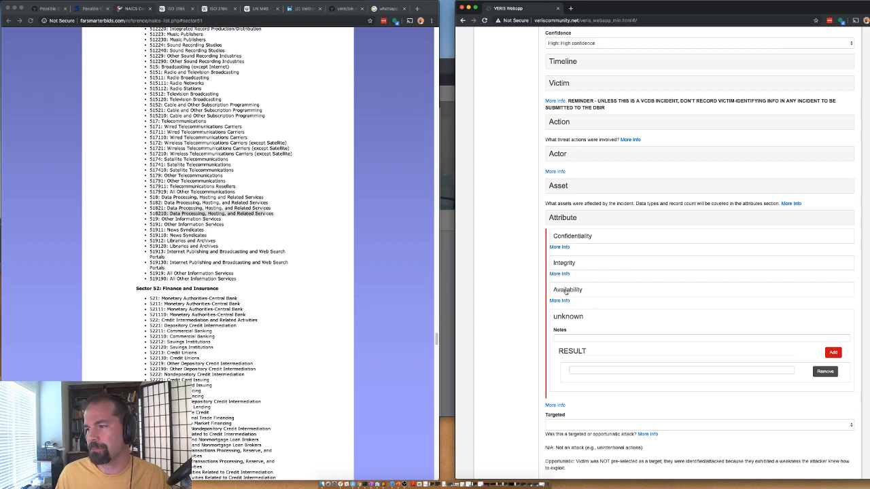
pyautogui.click(567, 237)
# Step: Mark data disclosure Yes with data total 1 and amount 1
pyautogui.click(561, 253)
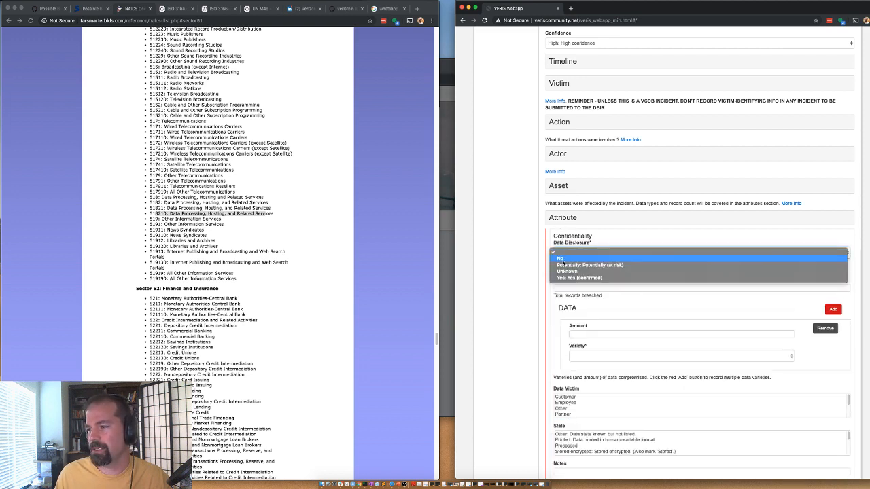
pyautogui.click(568, 269)
pyautogui.click(569, 287)
pyautogui.write('1')
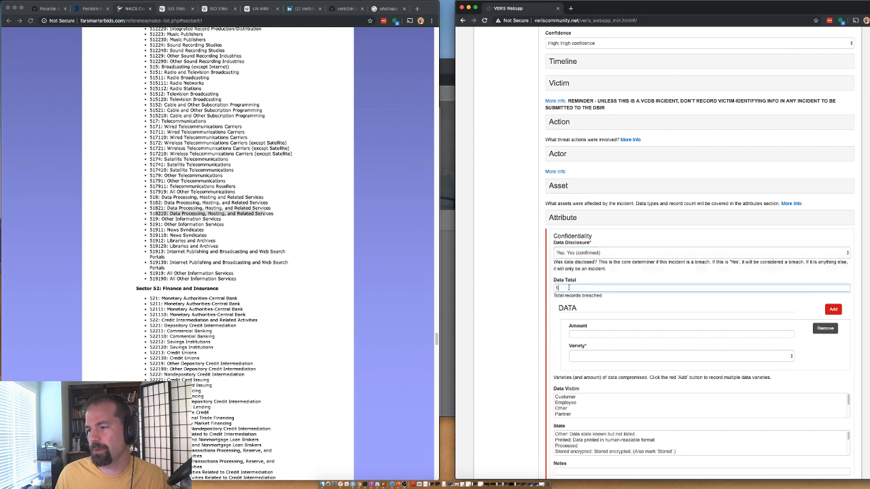
pyautogui.click(579, 331)
pyautogui.write('1')
# Step: Set the breached data variety to Personal
pyautogui.click(577, 356)
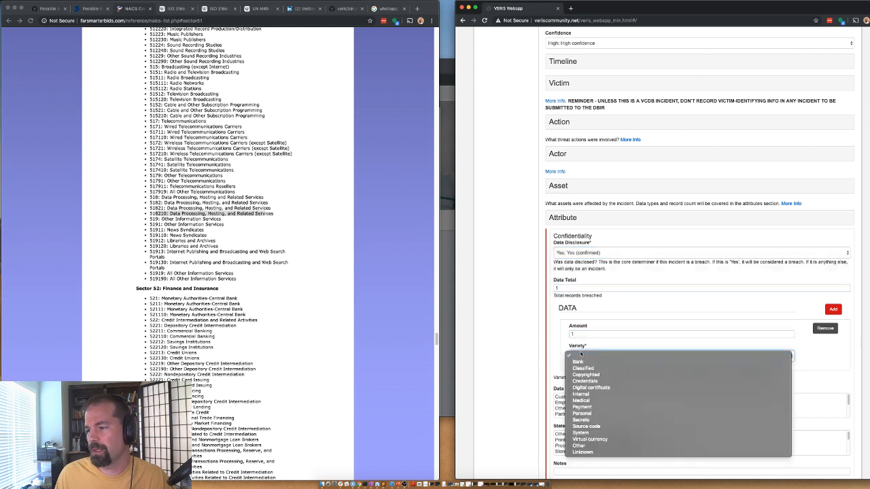
pyautogui.click(579, 396)
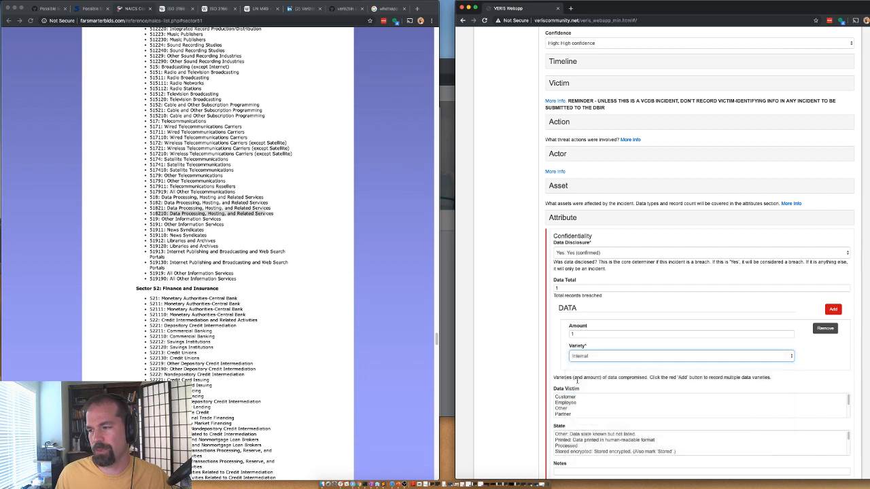
pyautogui.click(582, 356)
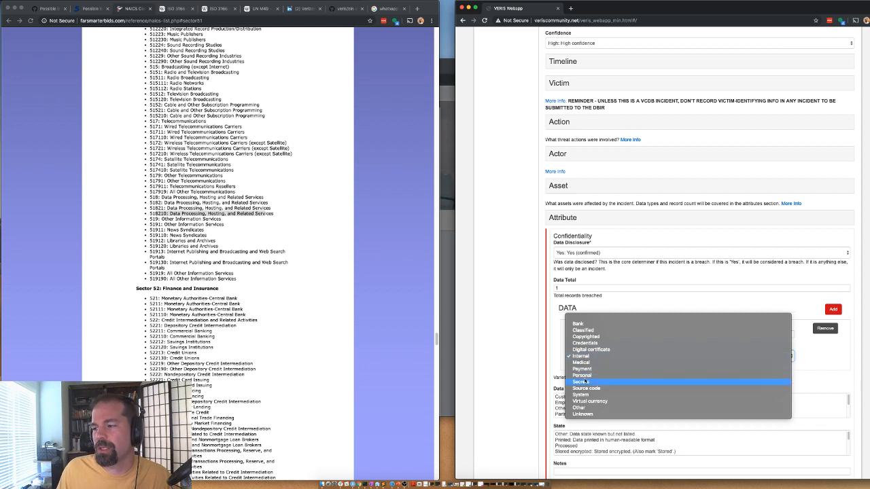
pyautogui.click(581, 382)
pyautogui.click(579, 356)
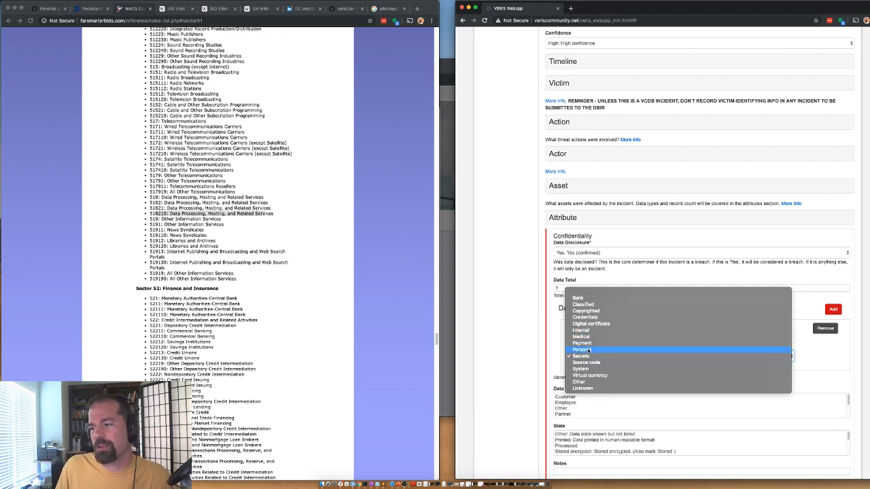
pyautogui.click(589, 350)
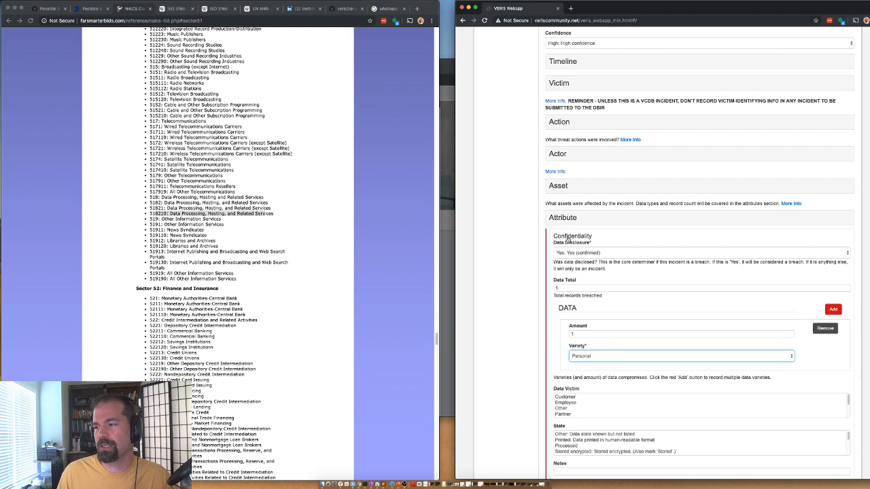
# Step: Set data victim to Customer, data state to Stored, and data abuse to No
pyautogui.click(566, 398)
pyautogui.scroll(-1, 515, 397)
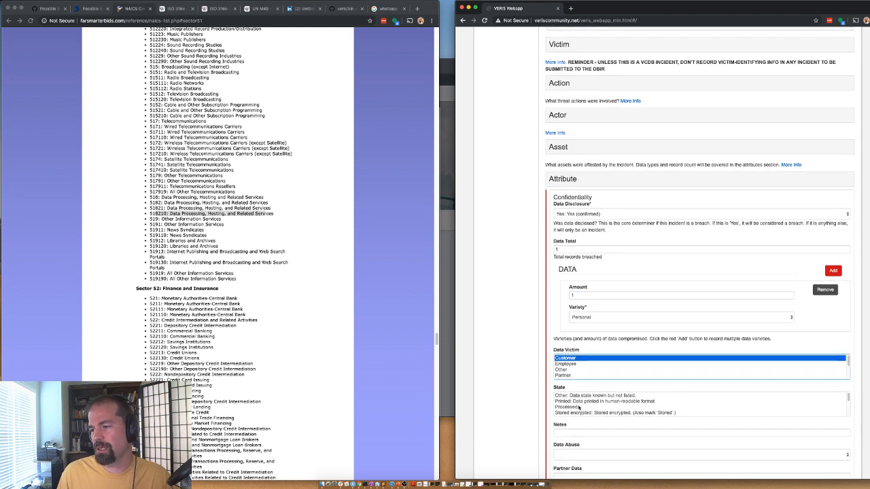
pyautogui.scroll(-2, 580, 408)
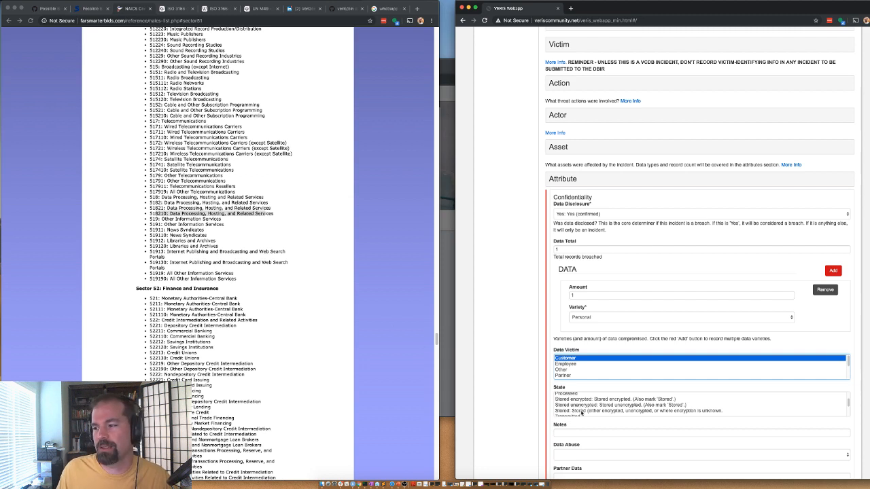
pyautogui.click(580, 412)
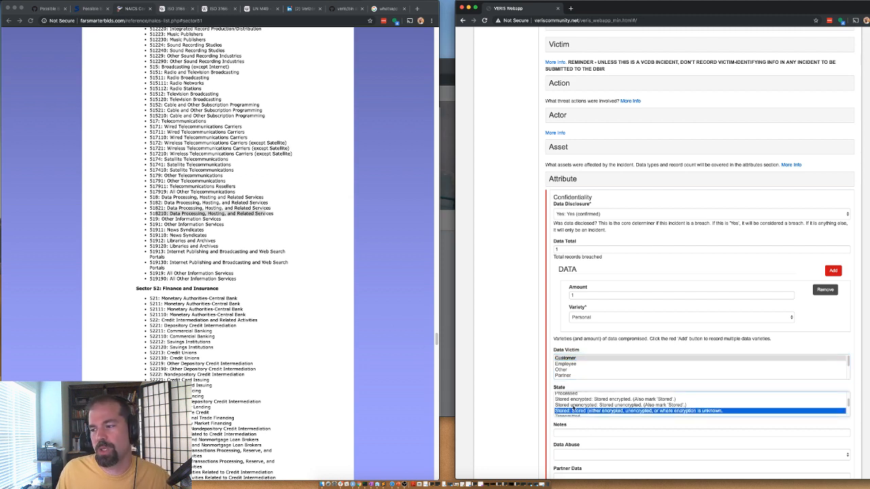
pyautogui.scroll(-1, 553, 413)
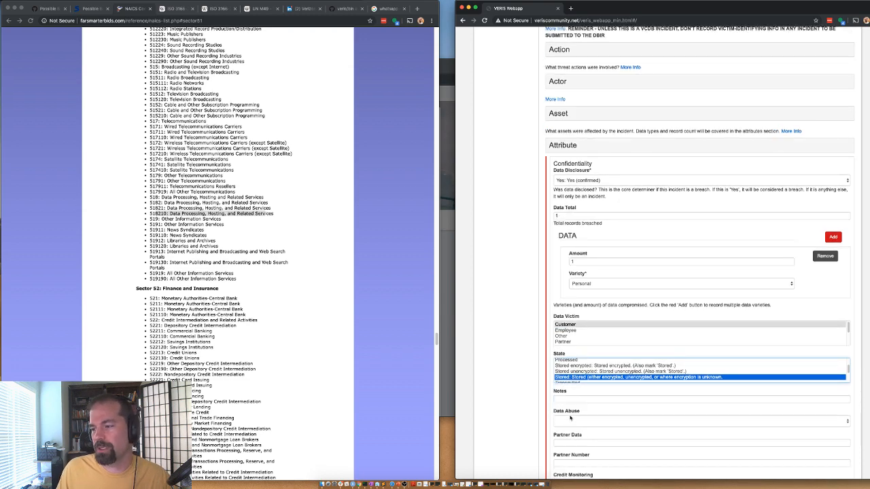
pyautogui.click(555, 422)
pyautogui.click(553, 436)
pyautogui.scroll(-2, 521, 426)
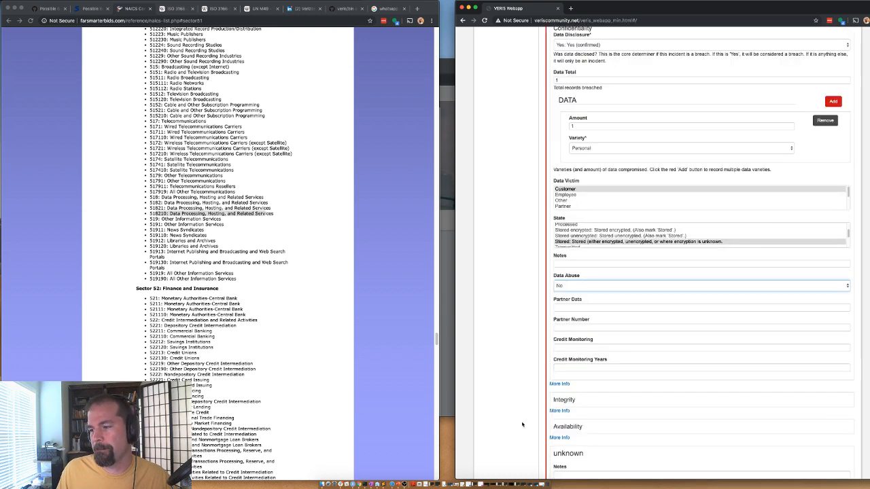
pyautogui.scroll(5, 522, 425)
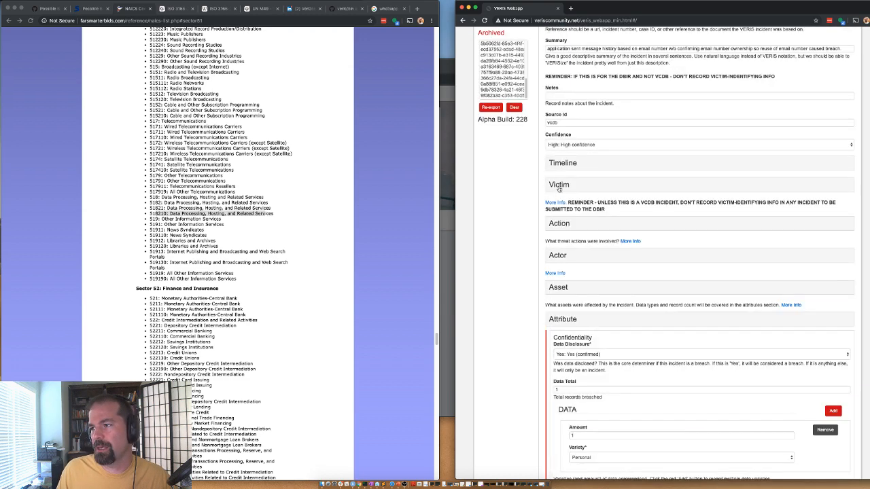
# Step: Collapse Attribute and mark the targeted attack field as not applicable
pyautogui.click(574, 318)
pyautogui.scroll(-2, 544, 330)
pyautogui.click(558, 287)
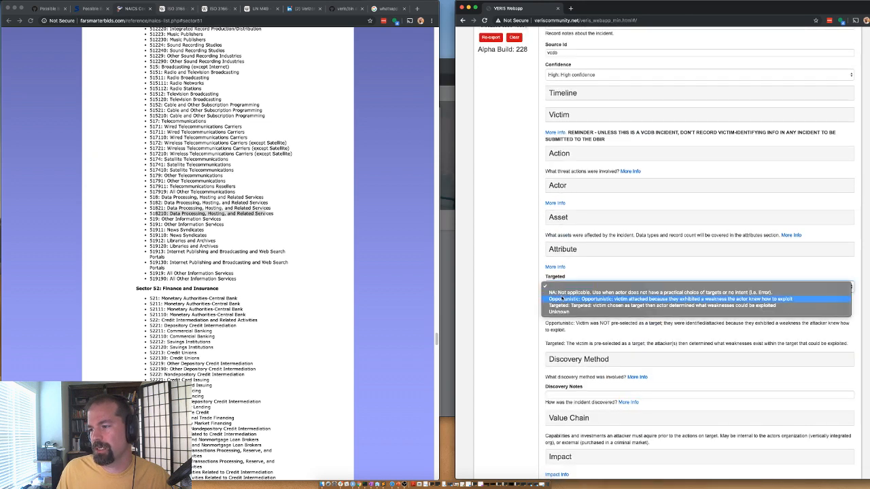
pyautogui.click(560, 294)
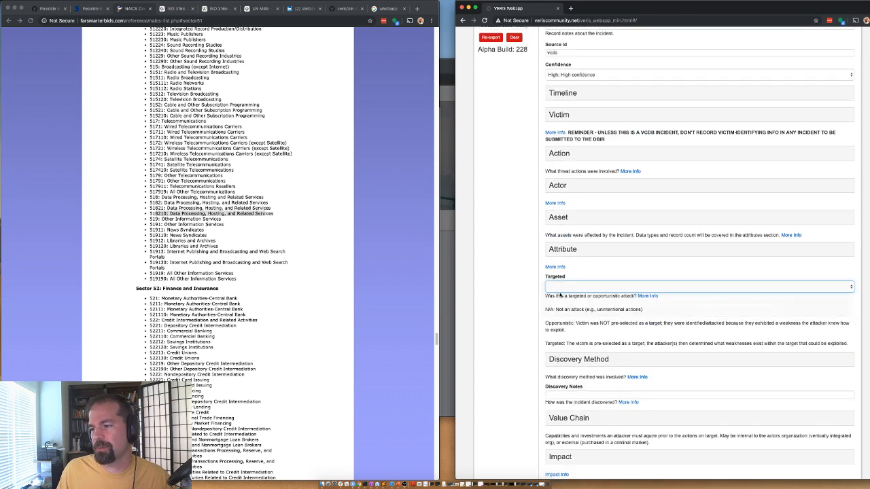
# Step: Record the discovery method as external, reported by a customer
pyautogui.click(558, 364)
pyautogui.click(567, 378)
pyautogui.click(567, 378)
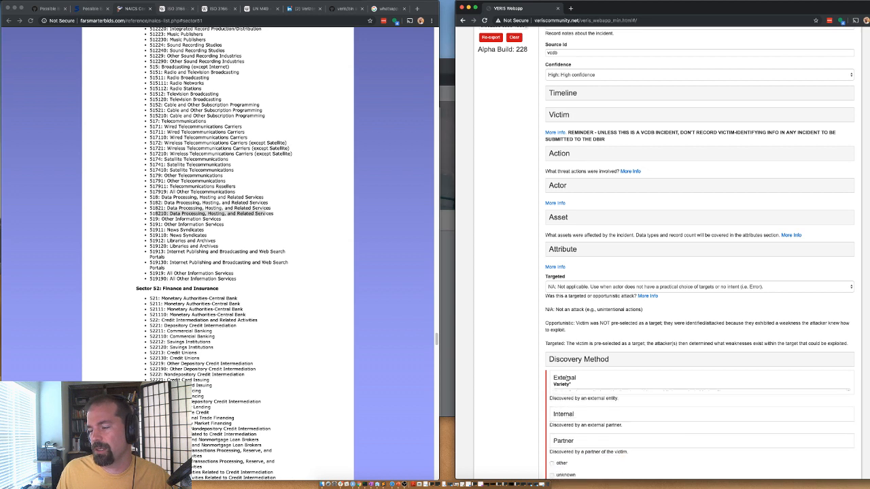
pyautogui.scroll(-1, 570, 381)
pyautogui.click(578, 390)
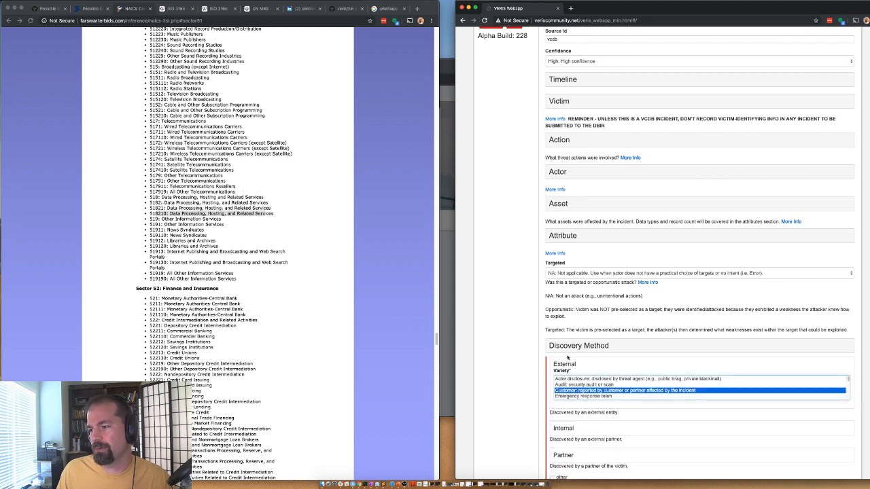
pyautogui.click(569, 348)
pyautogui.scroll(-2, 494, 337)
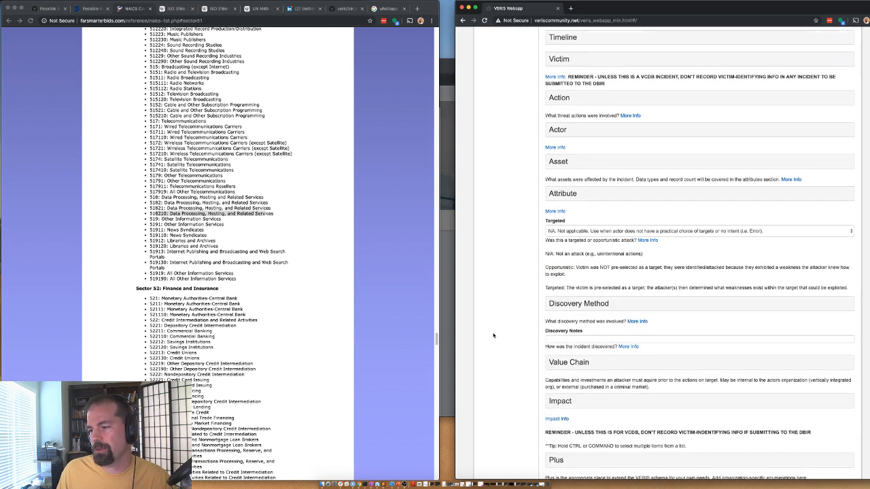
pyautogui.click(561, 366)
pyautogui.click(564, 364)
pyautogui.scroll(-4, 537, 310)
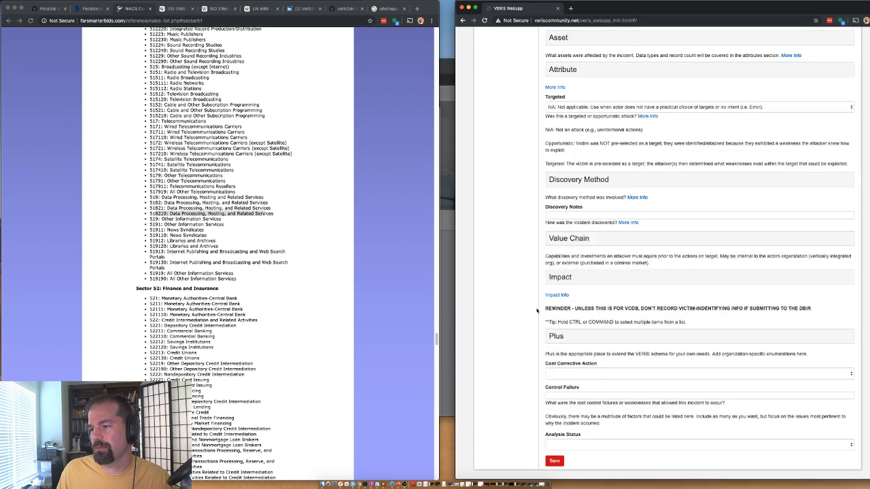
# Step: Set the Impact overall rating to Insignificant and expand the Plus section
pyautogui.click(564, 279)
pyautogui.click(559, 299)
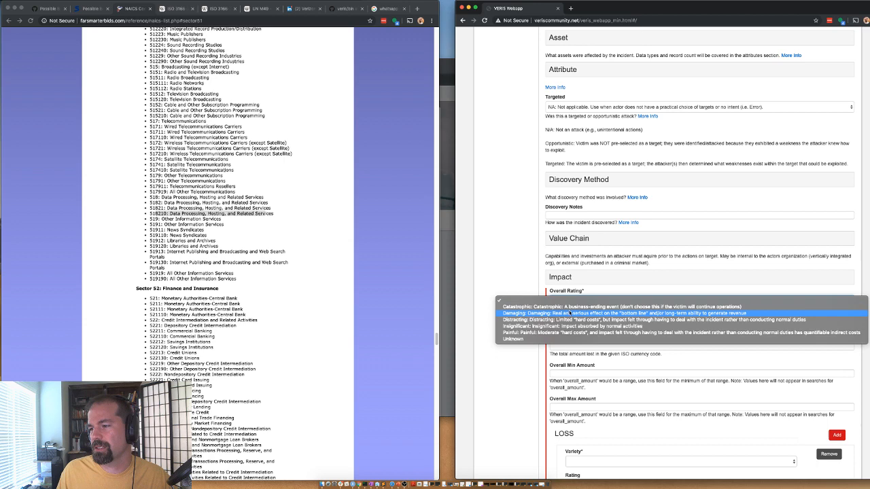
pyautogui.click(537, 327)
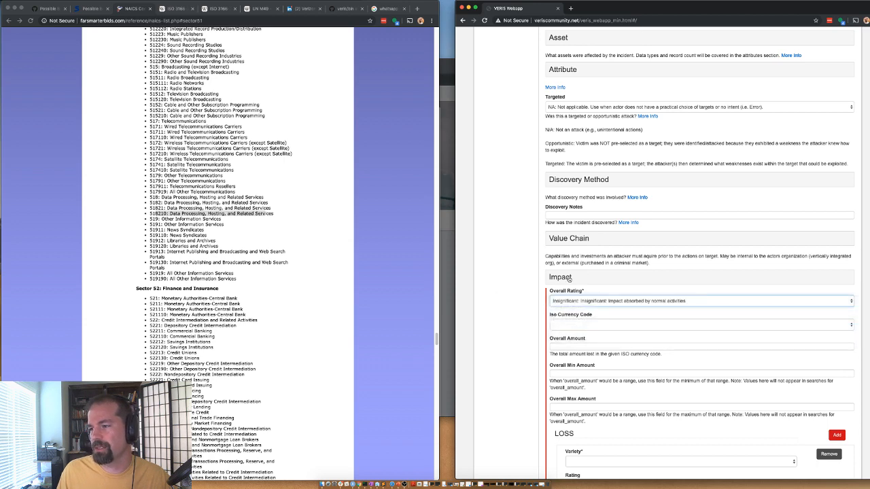
pyautogui.click(570, 279)
pyautogui.click(569, 279)
pyautogui.click(578, 303)
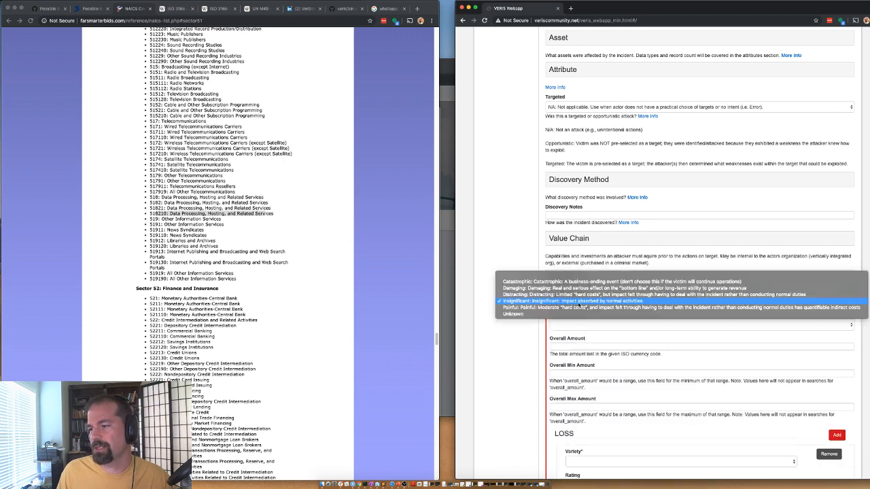
pyautogui.click(527, 304)
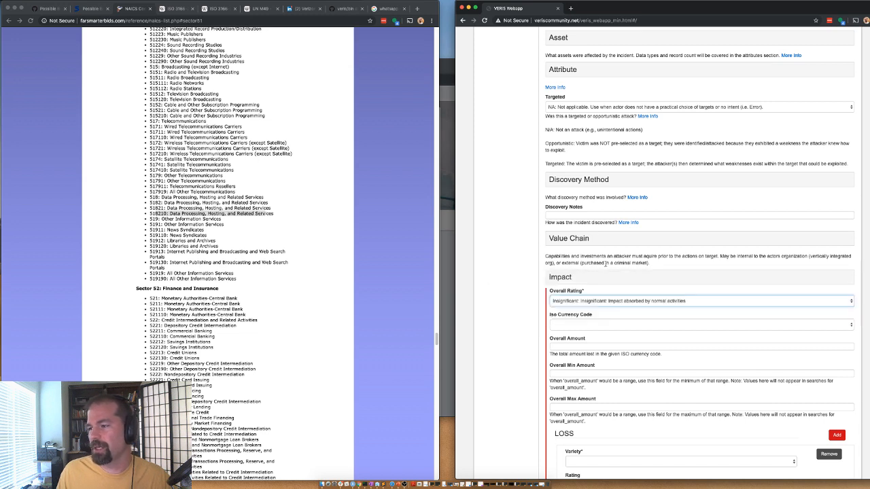
pyautogui.click(571, 284)
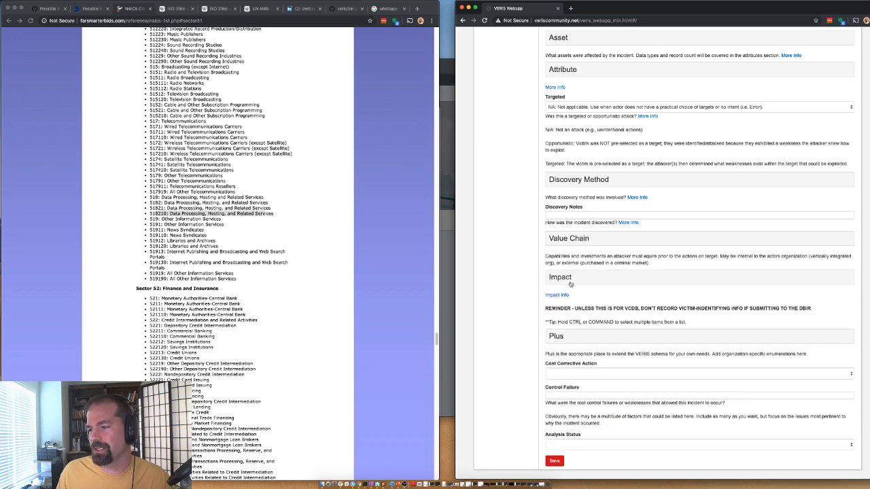
pyautogui.click(563, 340)
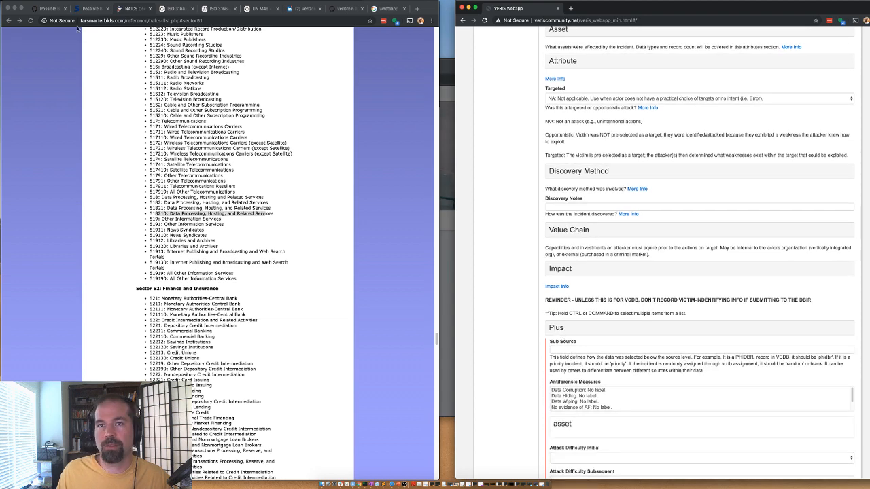
# Step: Enter 'random' as the Plus Sub Source
pyautogui.click(47, 8)
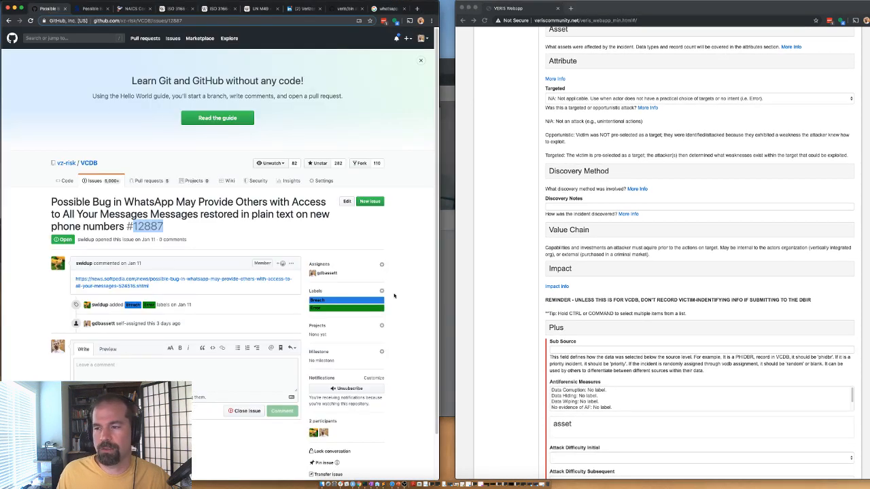
pyautogui.click(561, 350)
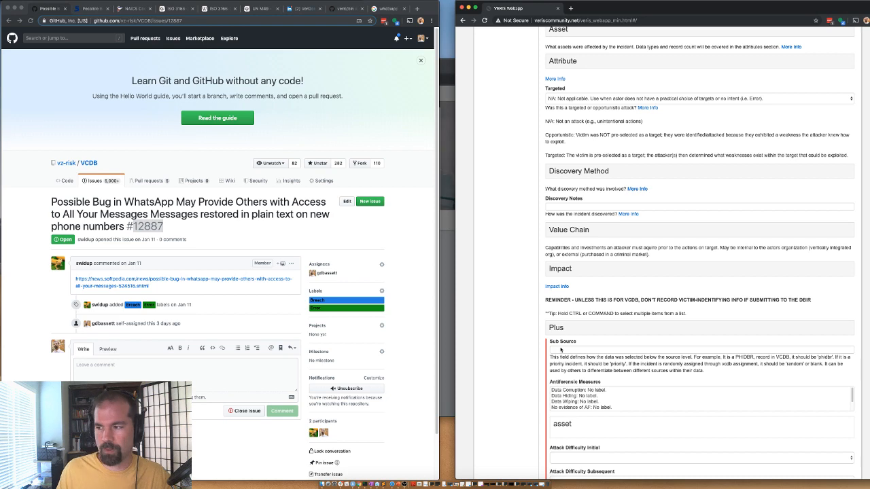
pyautogui.write('random')
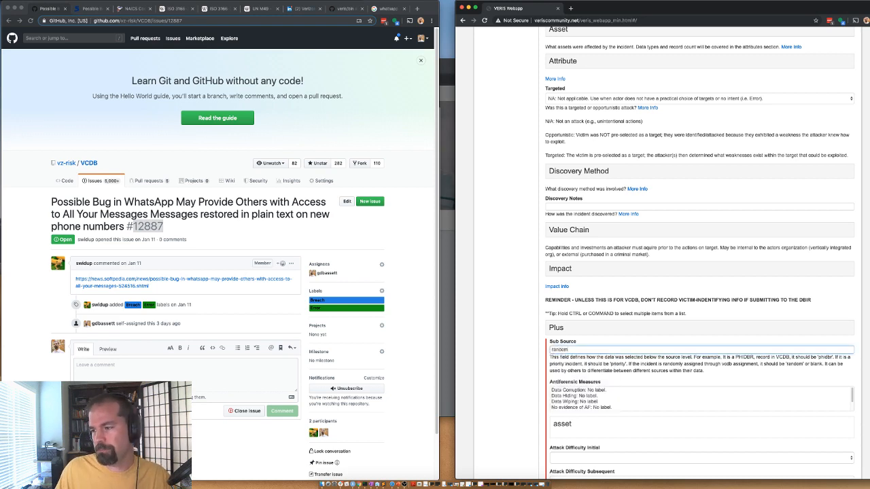
pyautogui.scroll(-3, 549, 397)
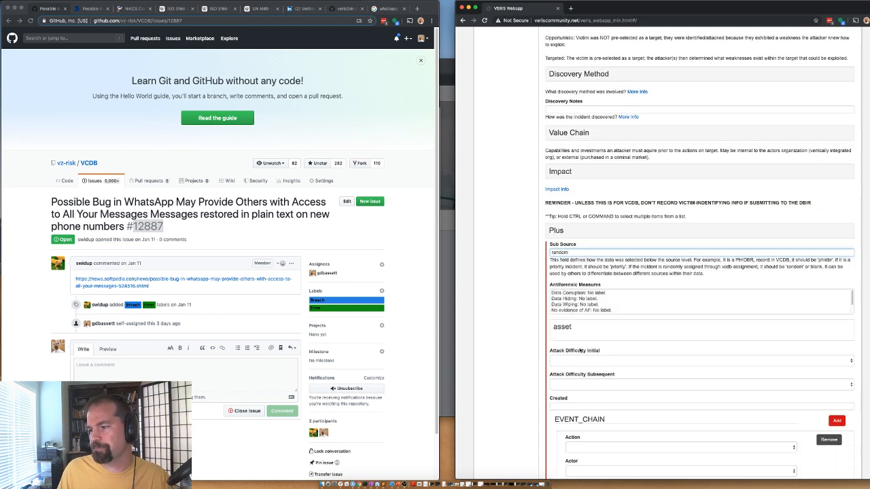
pyautogui.scroll(-1, 580, 351)
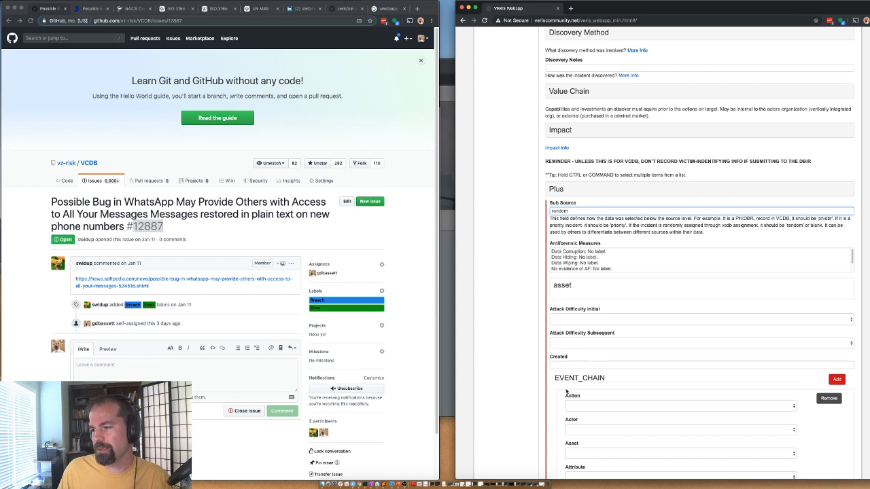
pyautogui.scroll(-1, 566, 391)
# Step: Set the event chain entry to action err, actor int, asset srv, attribute cp
pyautogui.click(575, 379)
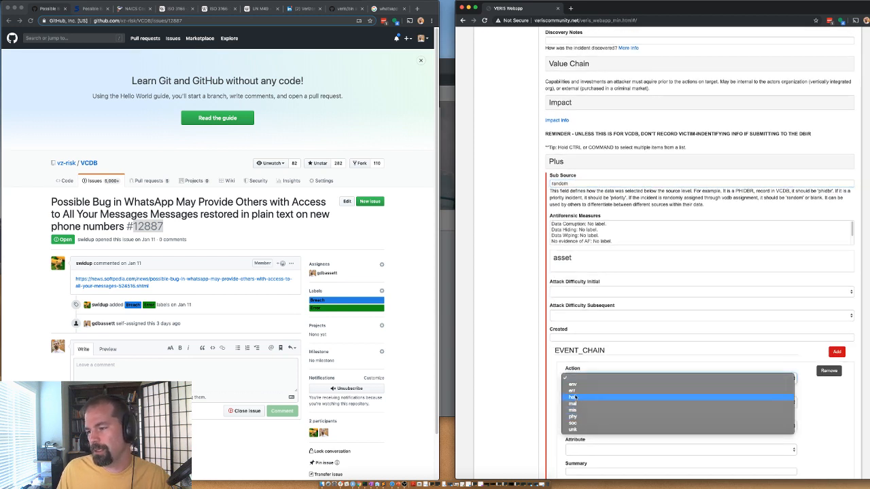
pyautogui.click(572, 391)
pyautogui.scroll(-1, 572, 391)
pyautogui.click(576, 361)
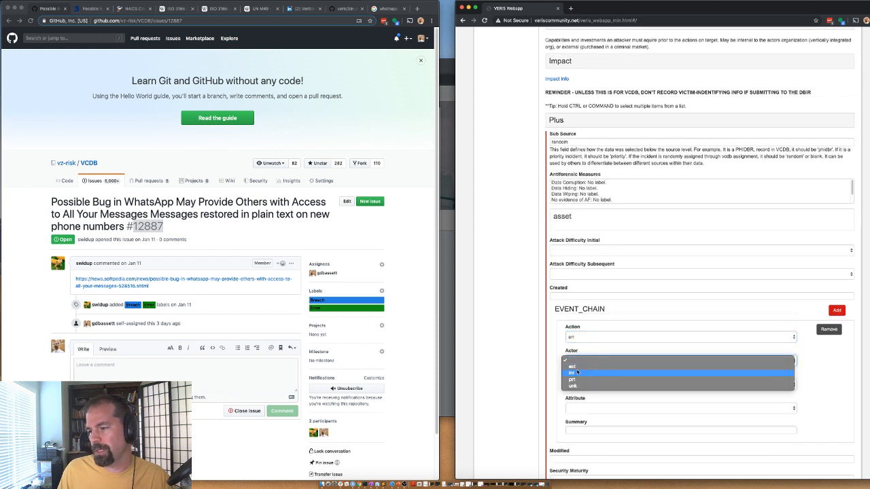
pyautogui.click(575, 373)
pyautogui.click(576, 385)
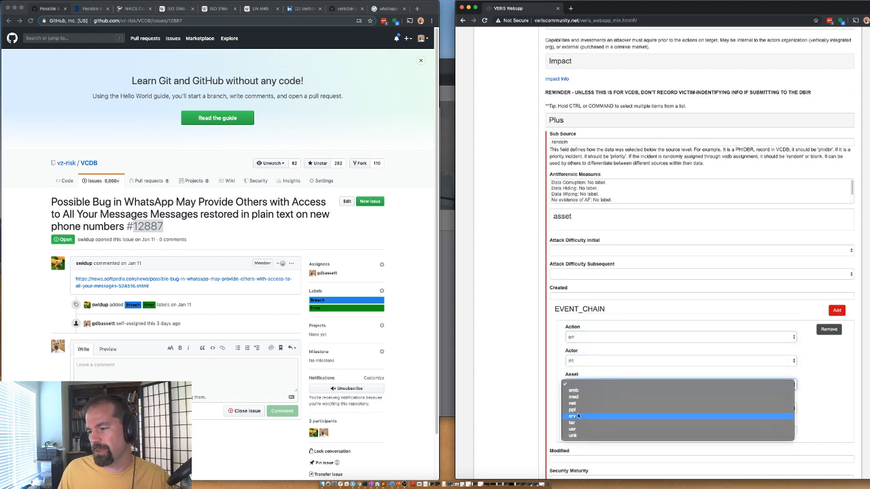
pyautogui.click(579, 415)
pyautogui.click(580, 408)
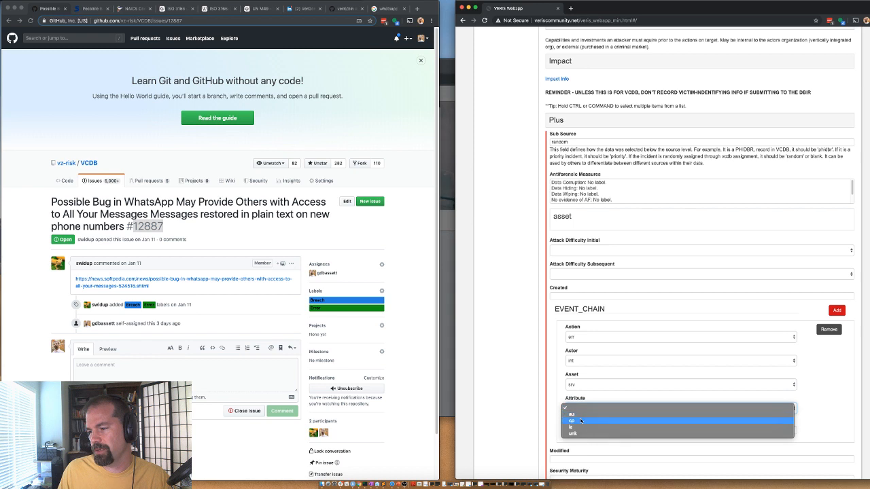
pyautogui.click(581, 422)
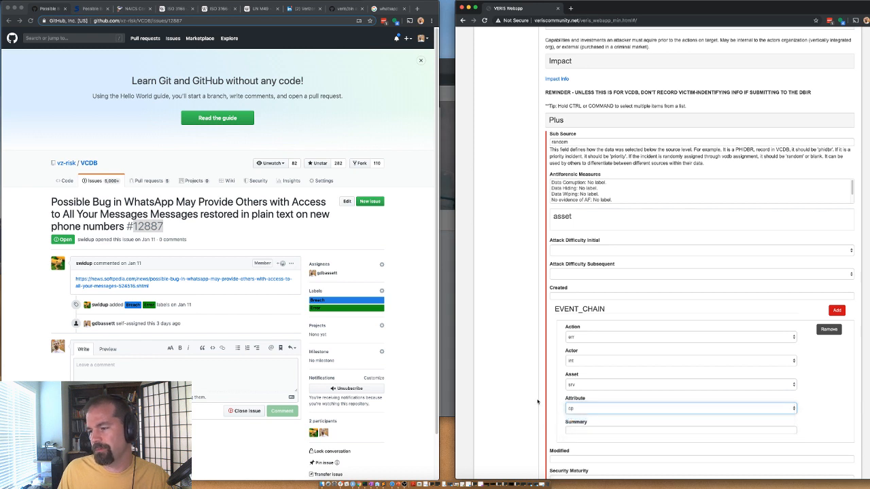
pyautogui.scroll(-2, 554, 422)
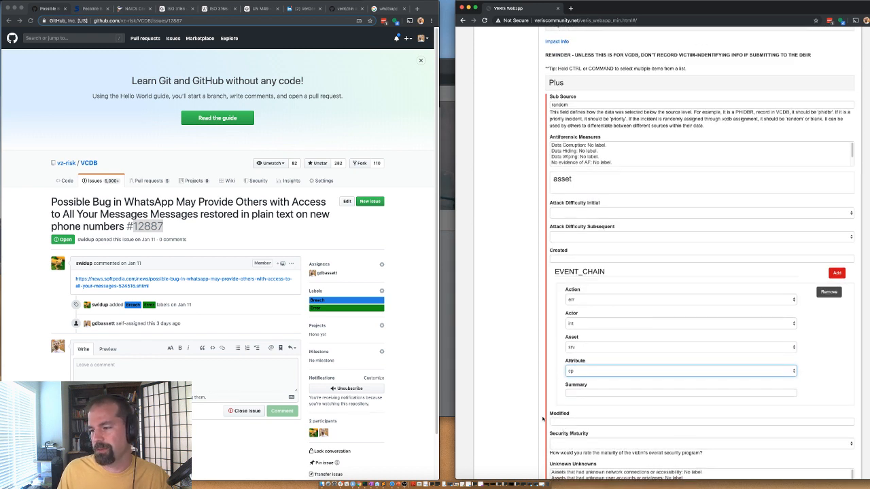
pyautogui.scroll(-1, 556, 427)
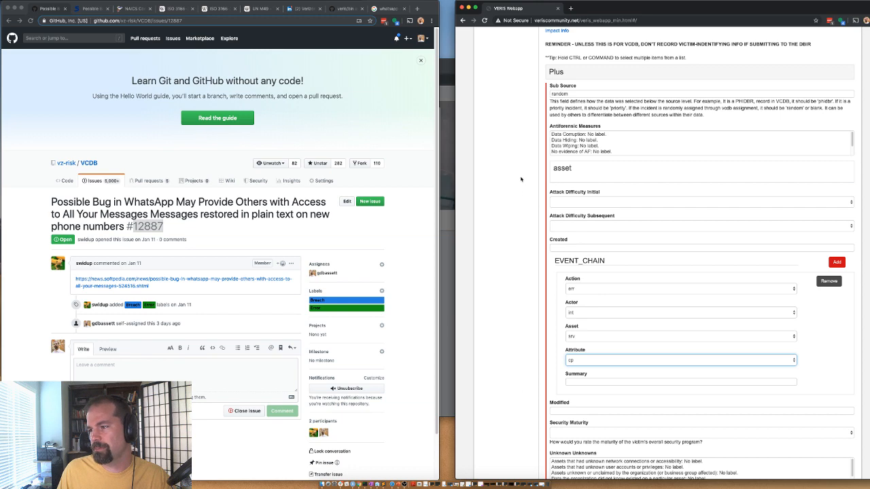
pyautogui.scroll(-5, 571, 413)
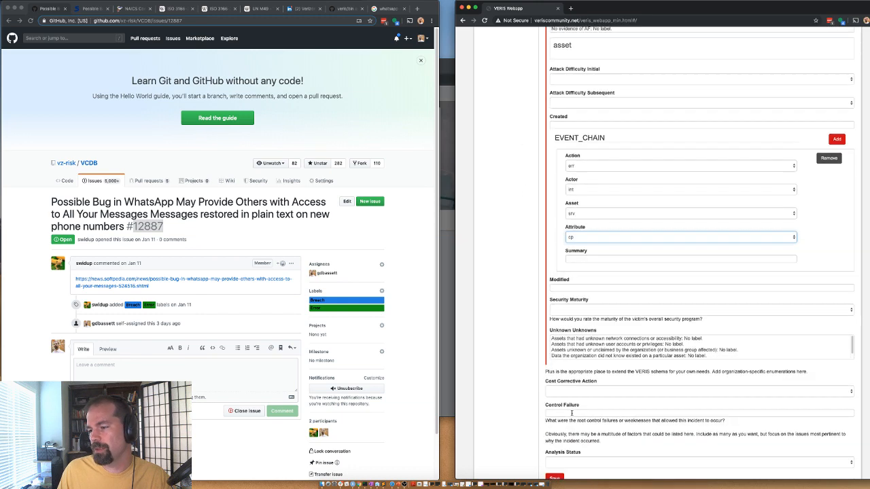
pyautogui.scroll(-2, 570, 422)
# Step: Set the Analysis Status to Validated and save the incident record
pyautogui.click(554, 409)
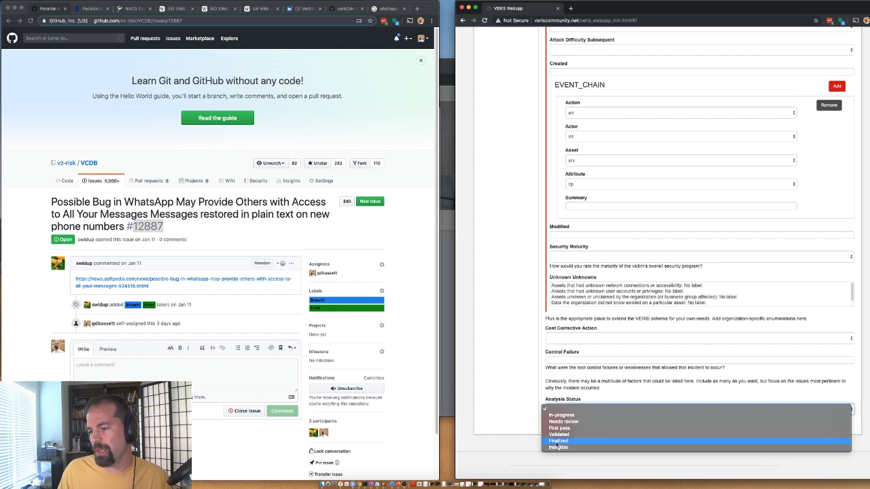
pyautogui.click(557, 442)
pyautogui.click(558, 409)
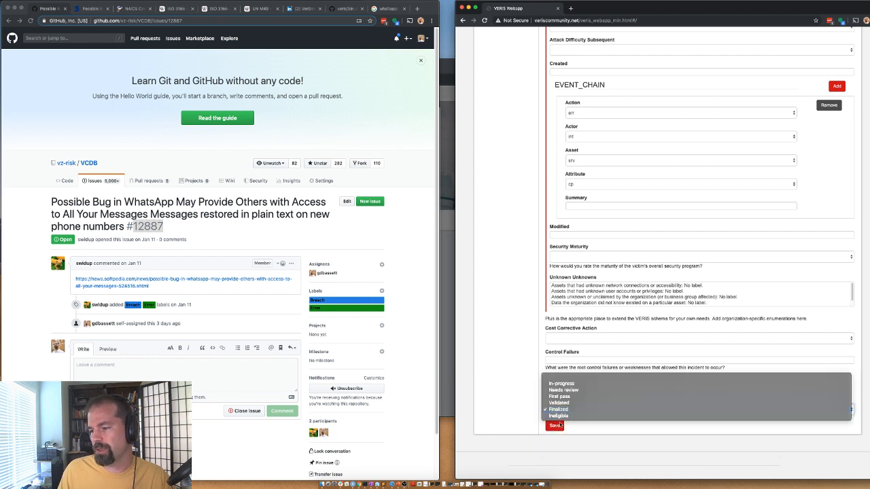
pyautogui.click(559, 416)
pyautogui.click(555, 426)
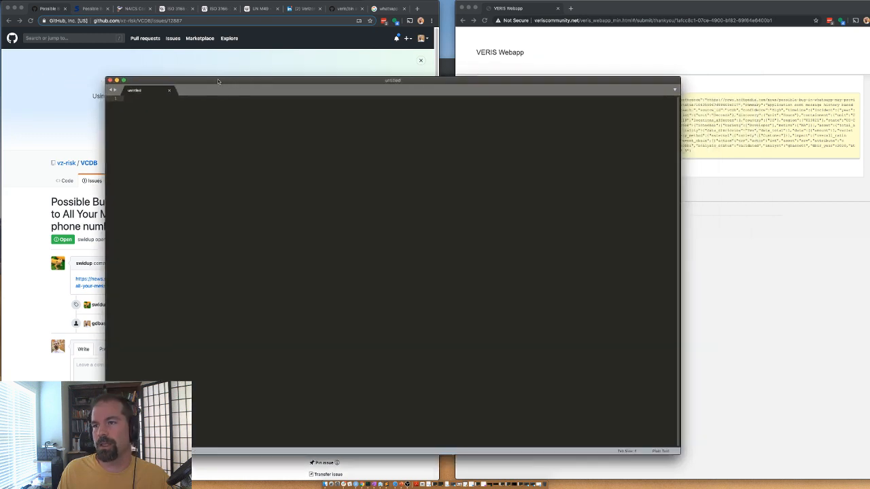
# Step: Copy the incident JSON from the Thank You page into a new text-editor file
pyautogui.moveTo(218, 79); pyautogui.dragTo(197, 80)
pyautogui.click(680, 158)
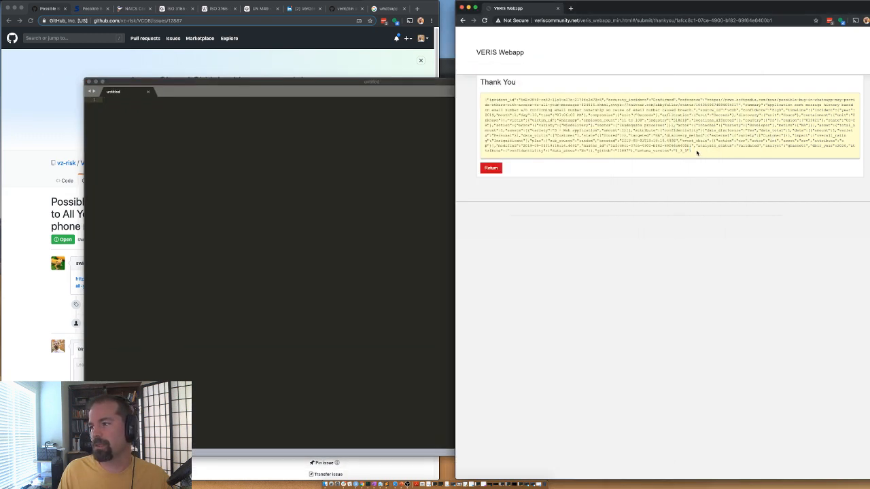
pyautogui.moveTo(697, 153); pyautogui.dragTo(485, 99)
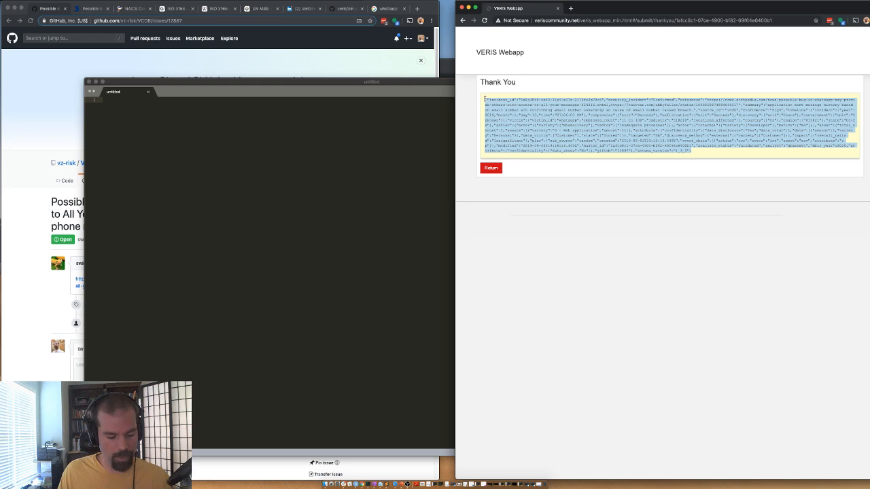
pyautogui.press('super+c')
pyautogui.click(317, 149)
pyautogui.press('super+v')
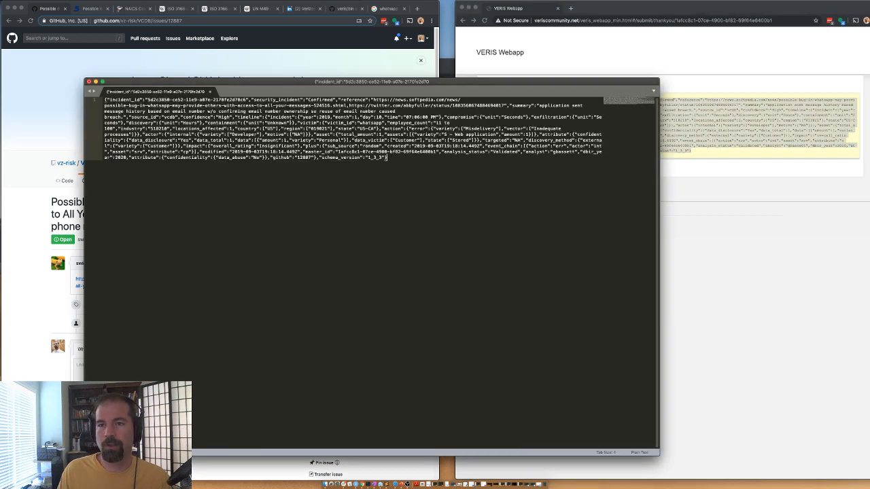
pyautogui.press('super+Tab')
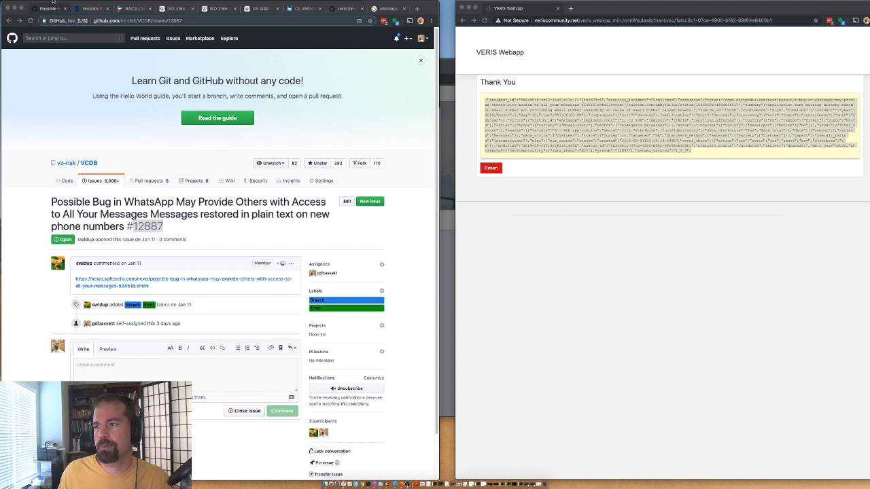
# Step: Return to a blank VERIS form, close GitHub issue #12887, and show the Softpedia article
pyautogui.click(495, 171)
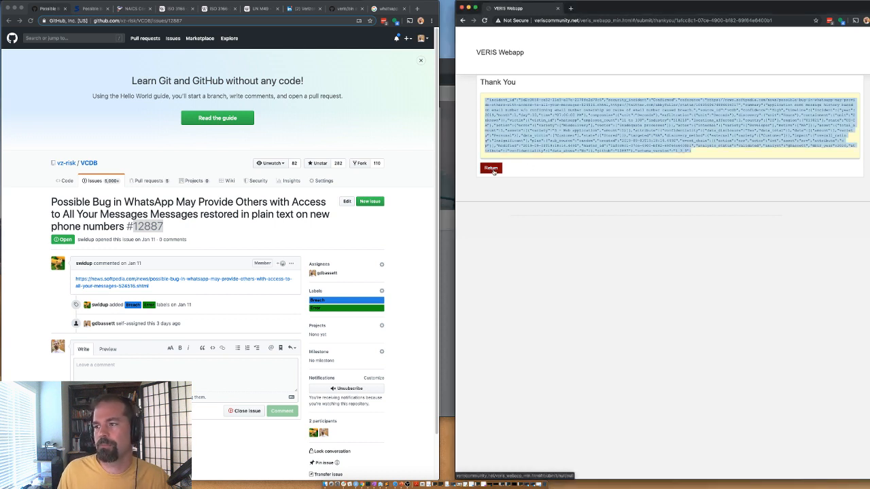
pyautogui.click(492, 168)
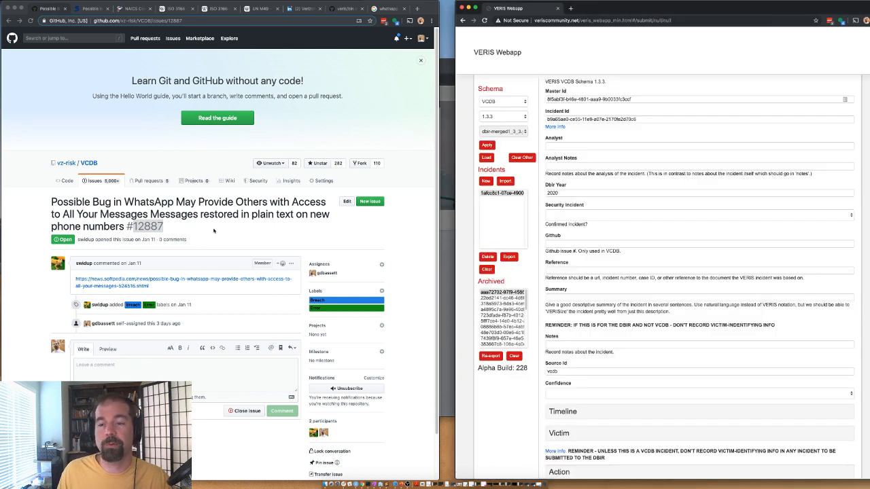
pyautogui.click(244, 413)
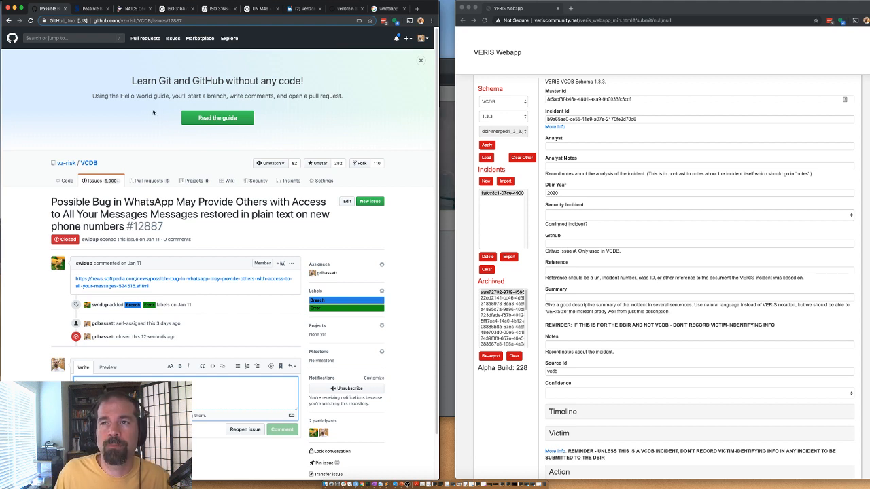
pyautogui.click(96, 8)
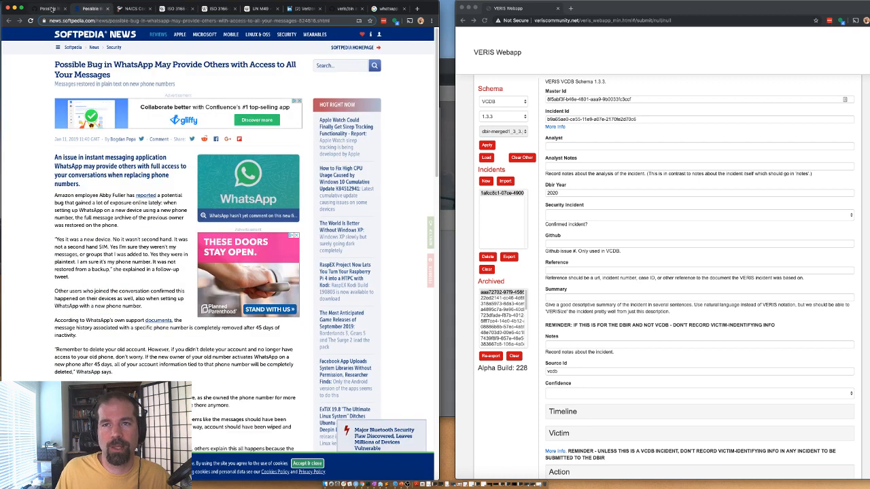
# Step: Go back to the assigned issues list and open Ally Bank breach issue #12861
pyautogui.click(107, 9)
pyautogui.click(64, 8)
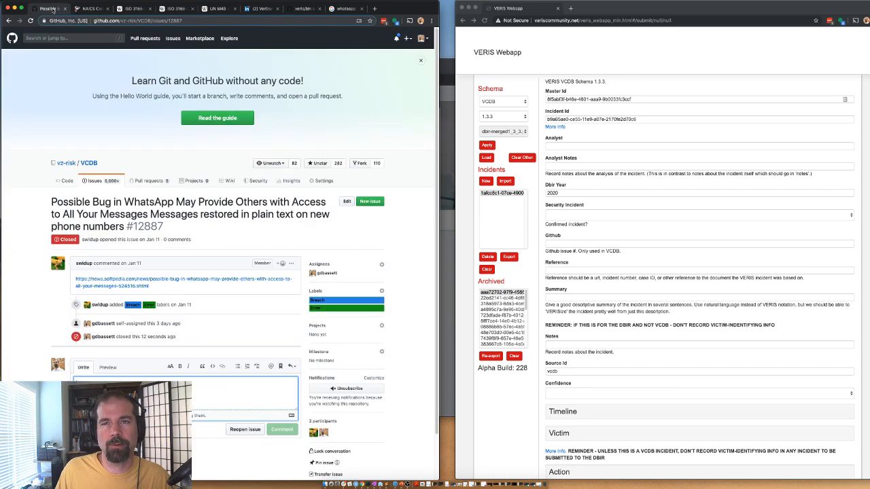
pyautogui.click(13, 21)
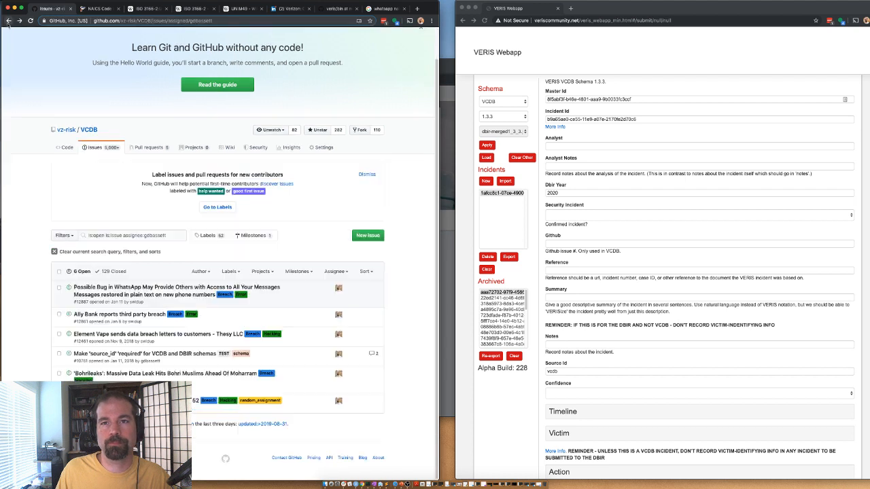
pyautogui.click(119, 315)
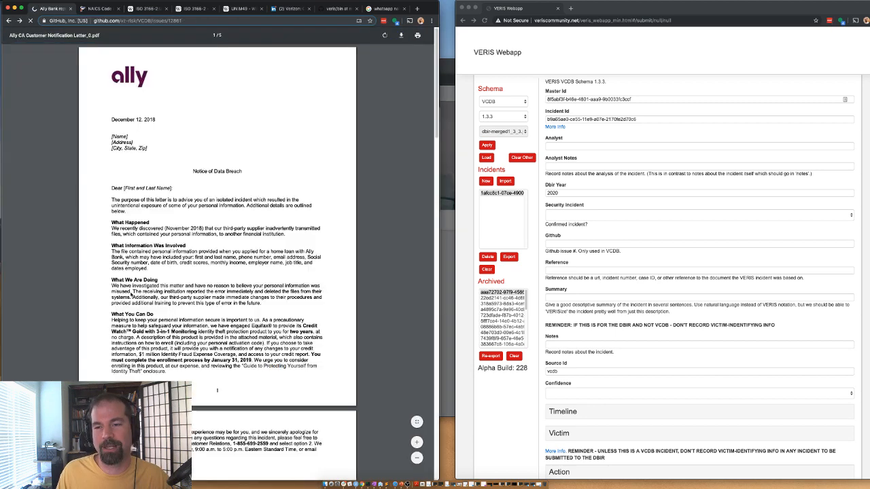
# Step: Open the linked customer notification letter PDF in a new tab and view it
pyautogui.click(10, 20)
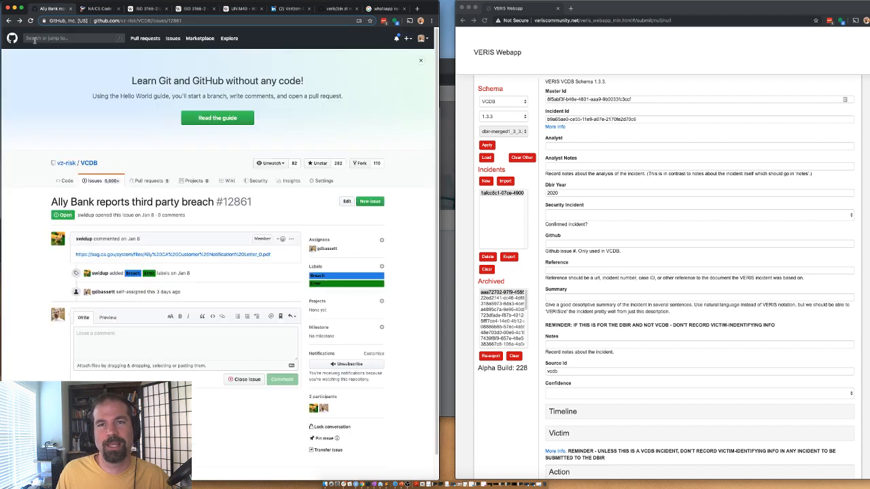
pyautogui.rightClick(183, 256)
pyautogui.click(191, 259)
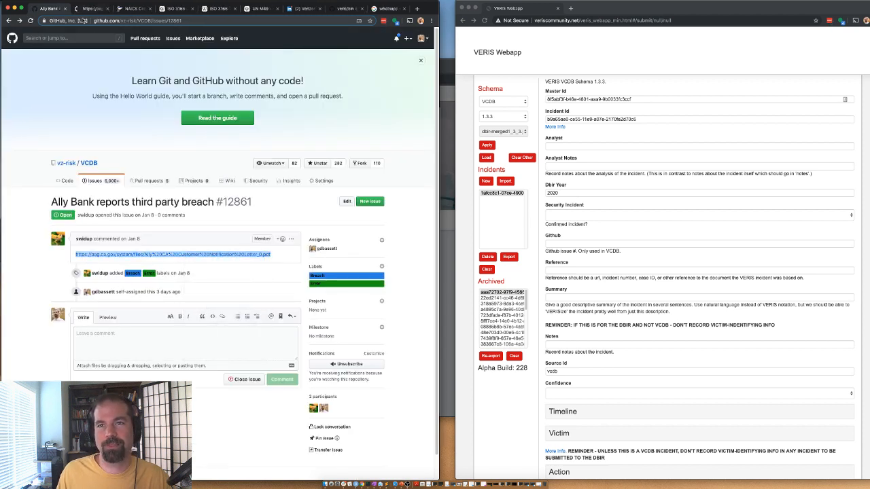
pyautogui.click(88, 8)
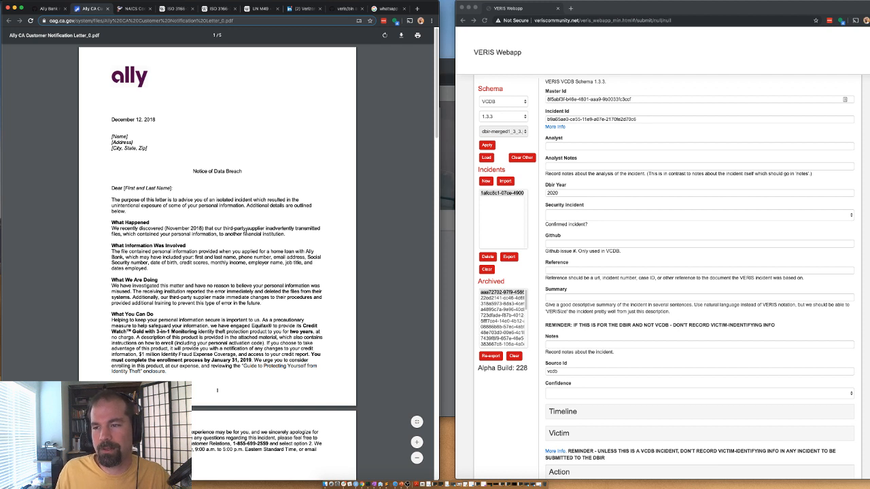
pyautogui.moveTo(222, 229); pyautogui.dragTo(280, 234)
pyautogui.click(277, 237)
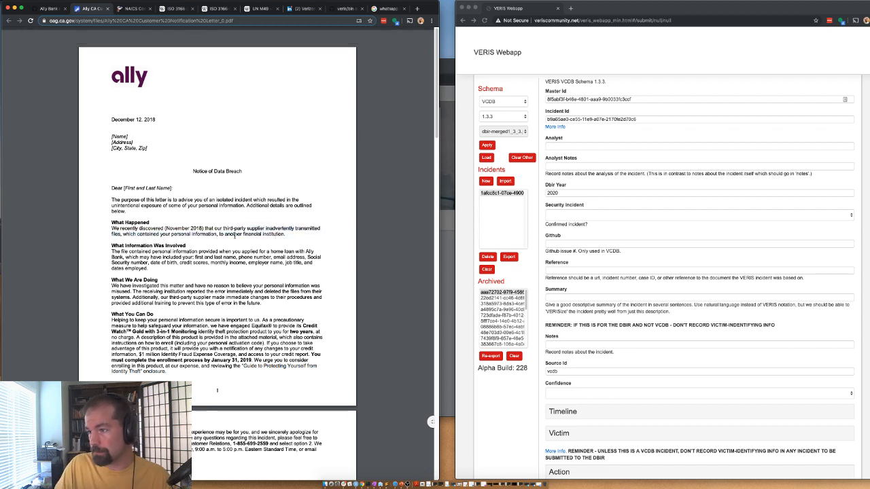
# Step: Enter the analyst's username and mark the security incident as Confirmed
pyautogui.click(561, 147)
pyautogui.write('gbassett')
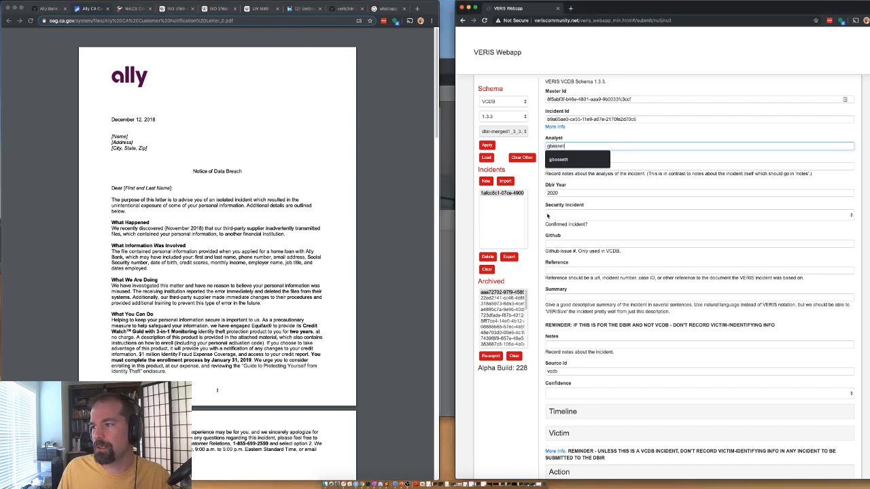
pyautogui.click(548, 215)
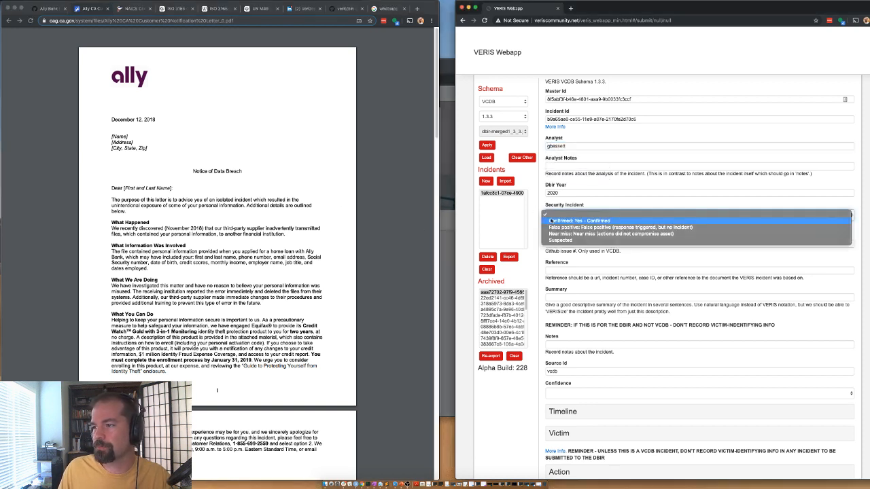
pyautogui.click(551, 222)
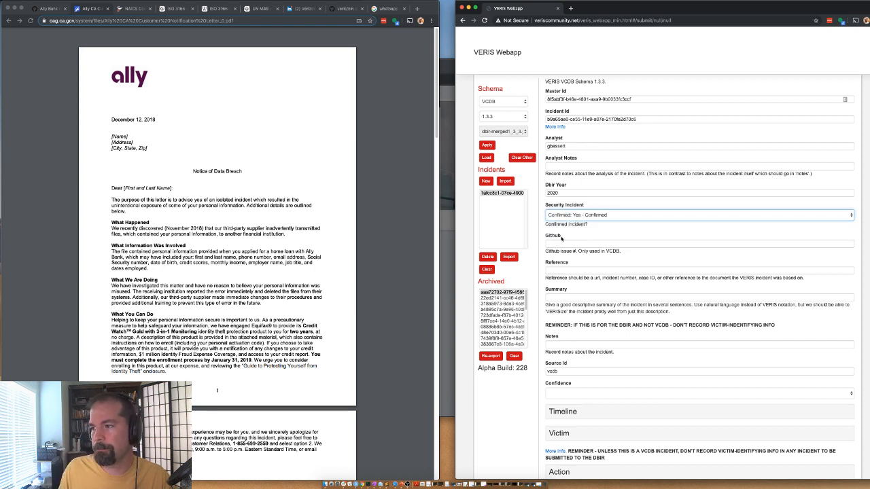
# Step: Fill Github with issue number 12861 and Reference with the letter PDF's URL
pyautogui.click(563, 243)
pyautogui.click(52, 9)
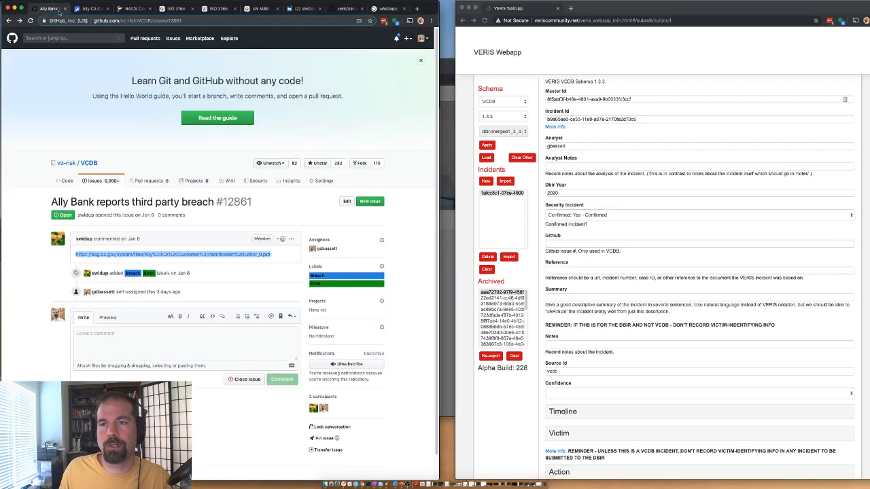
pyautogui.moveTo(222, 204); pyautogui.dragTo(252, 206)
pyautogui.click(564, 243)
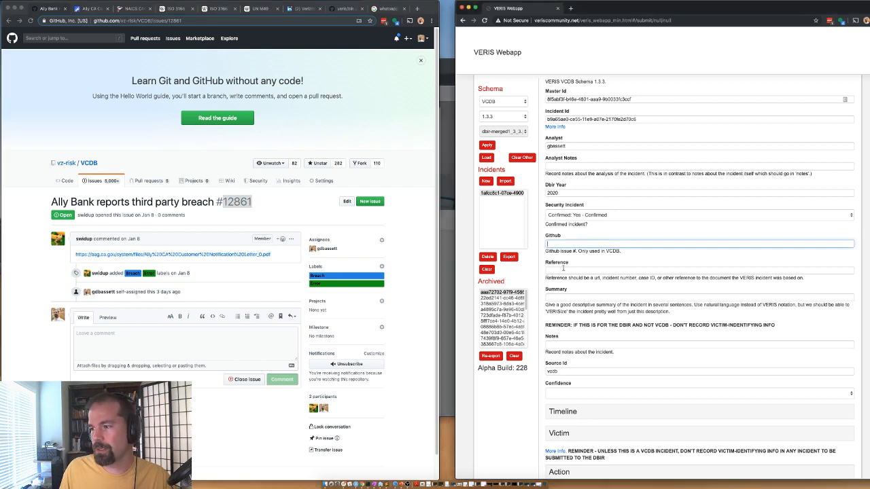
pyautogui.hotkey('ctrl', 'v')
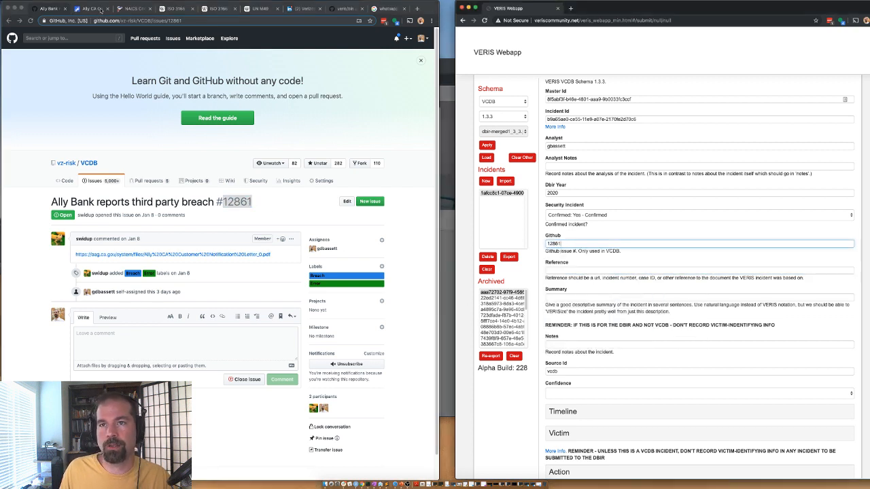
pyautogui.click(93, 9)
pyautogui.hotkey('ctrl', 'c')
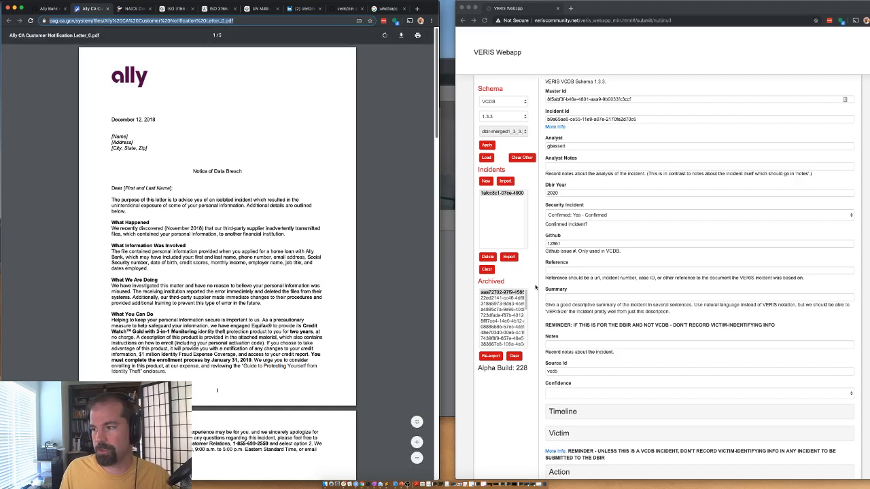
pyautogui.click(564, 270)
pyautogui.hotkey('ctrl', 'v')
# Step: Write the summary: a partner inadvertently transmitted customer data to an unauthorized financial institution
pyautogui.click(559, 297)
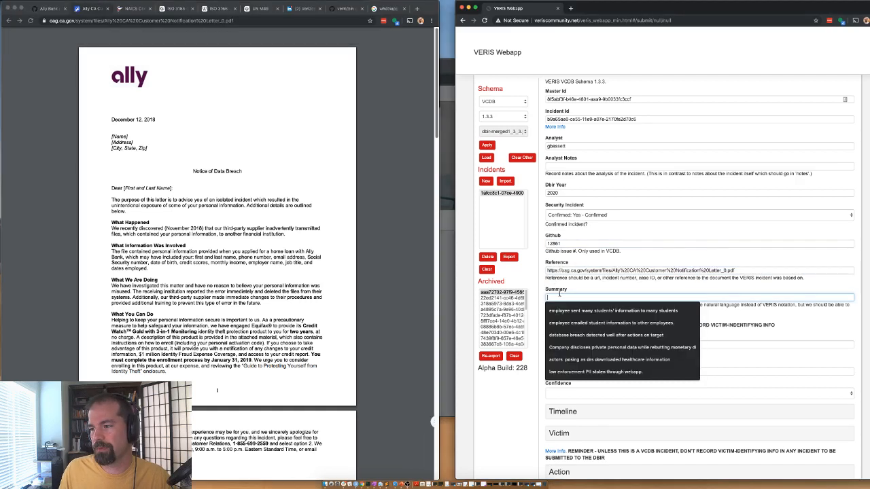
pyautogui.write('3')
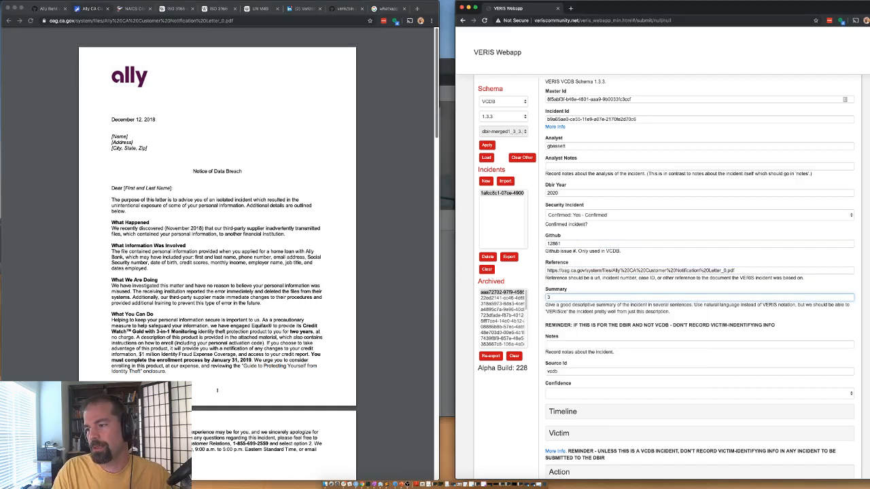
pyautogui.write('4rtner')
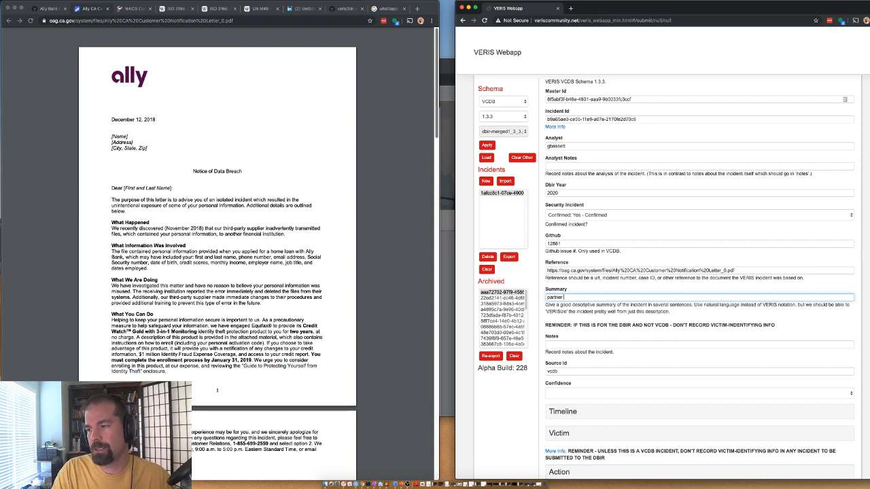
pyautogui.write(' transmitted ')
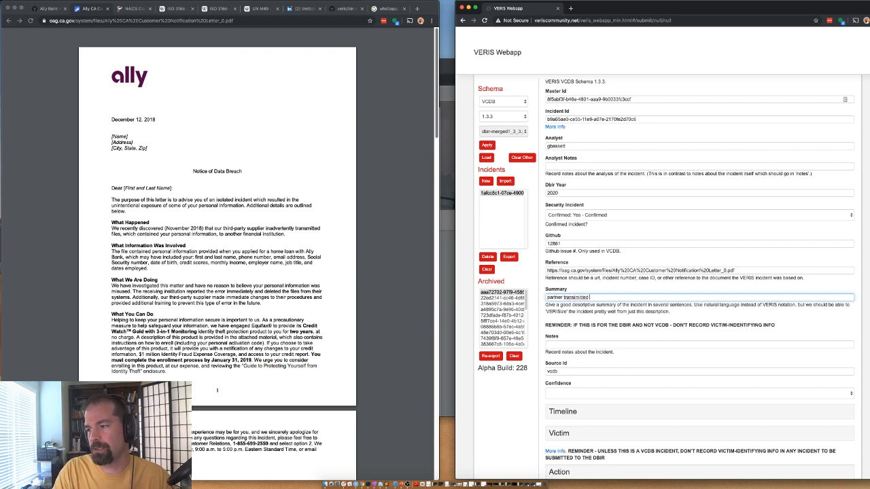
pyautogui.write('victim customer data to ')
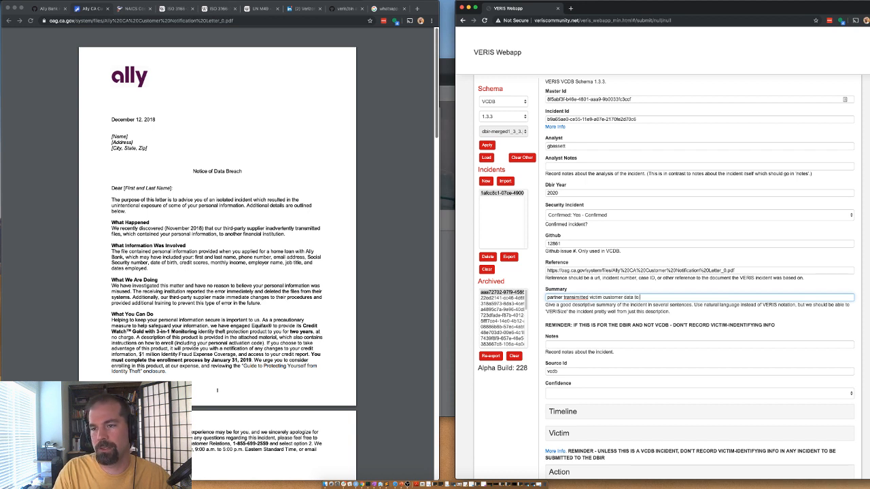
pyautogui.write('an unauthr')
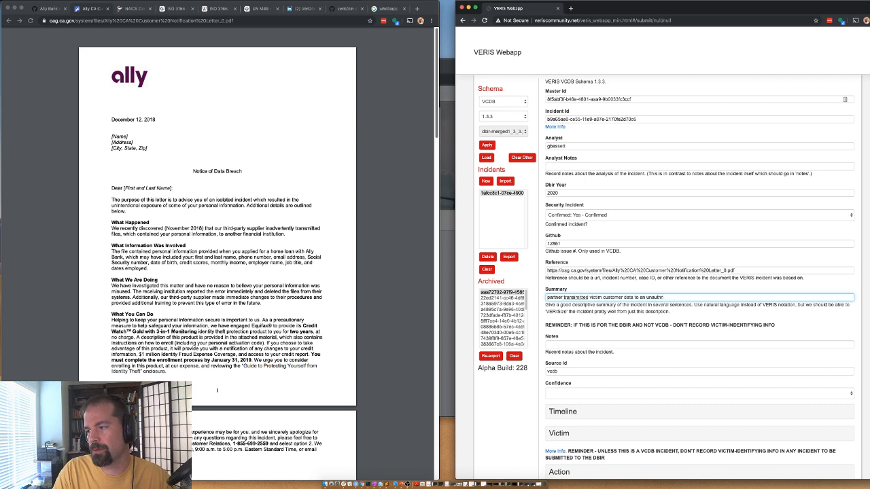
pyautogui.write('ozorized financial ins')
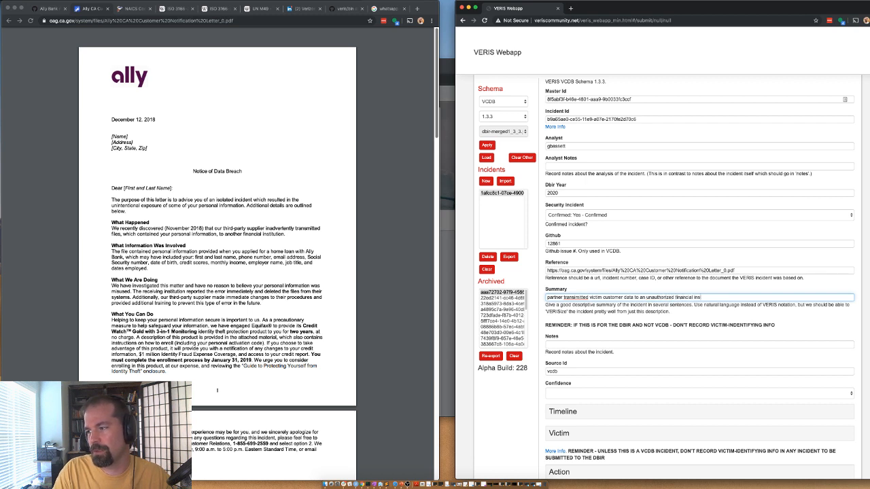
pyautogui.write('titution acc')
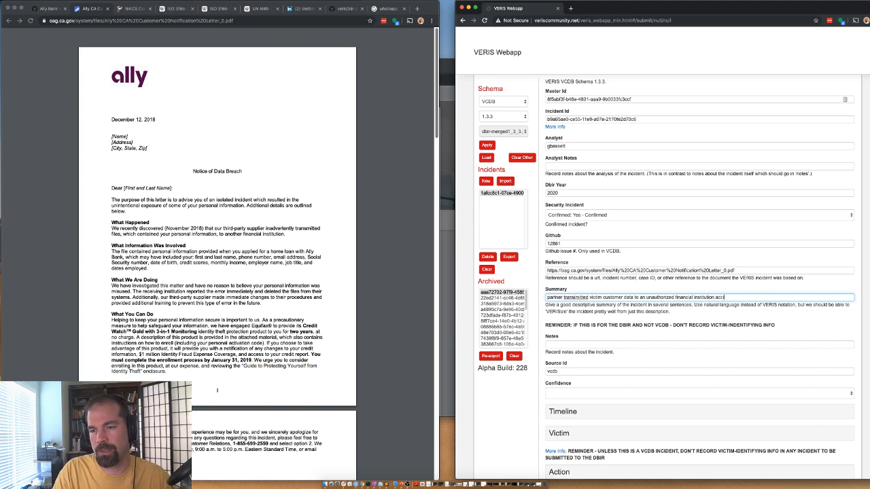
pyautogui.write('identally')
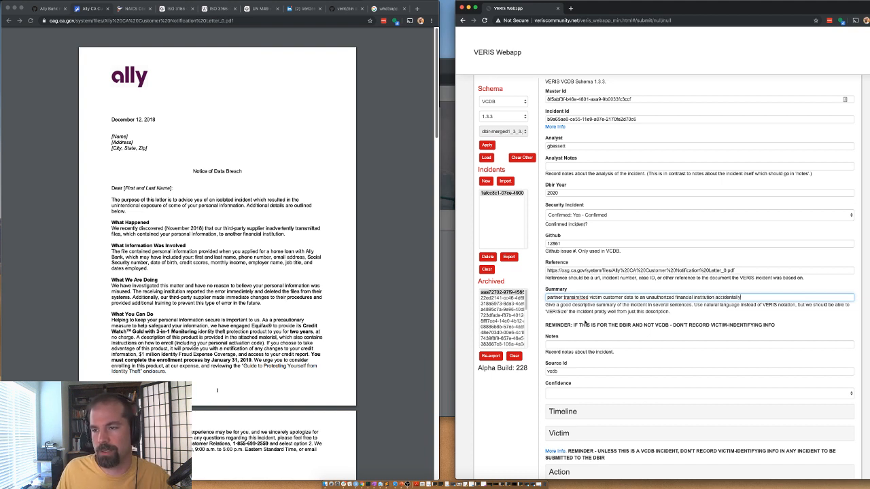
pyautogui.doubleClick(721, 297)
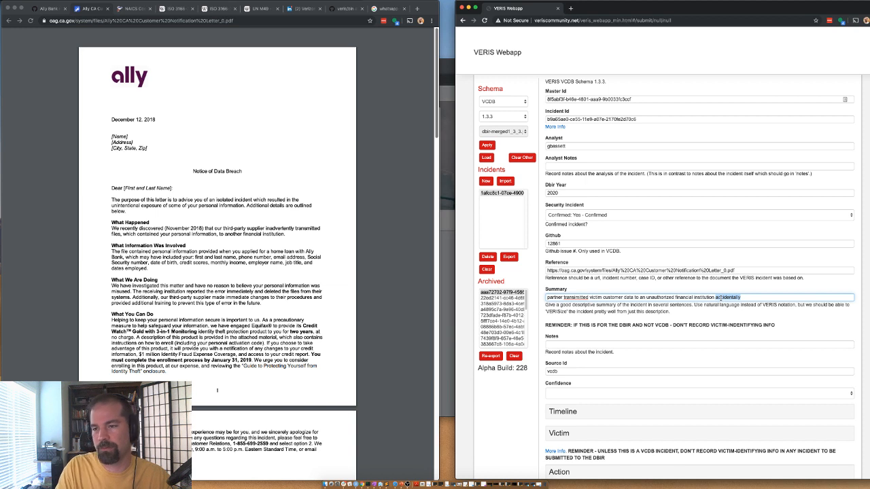
pyautogui.write('inadvertent')
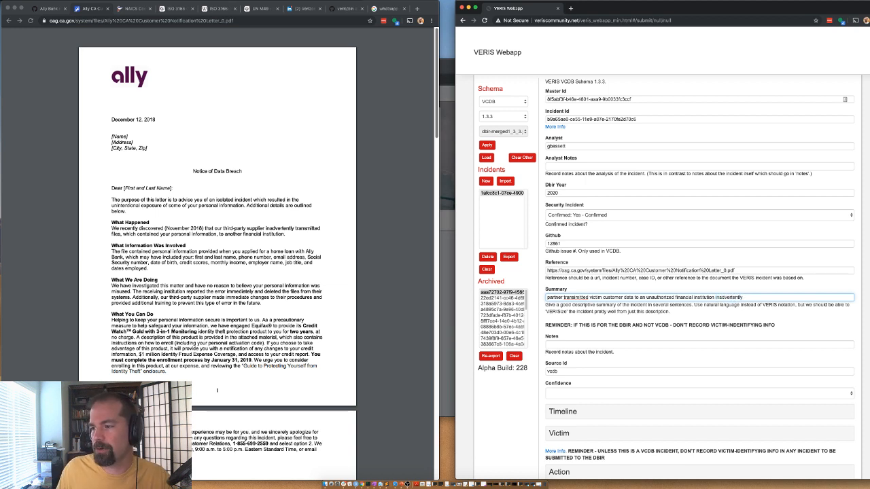
# Step: Set Confidence to High
pyautogui.scroll(-2, 548, 338)
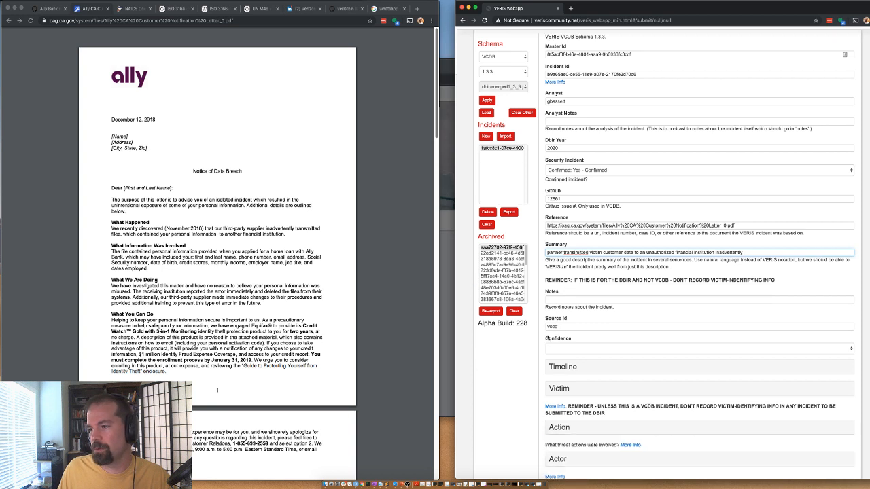
pyautogui.scroll(-2, 548, 338)
pyautogui.click(551, 313)
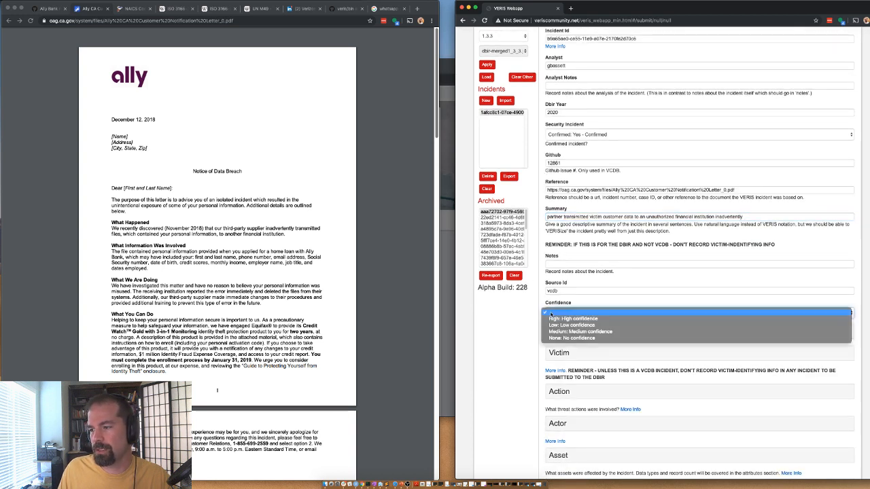
pyautogui.click(552, 319)
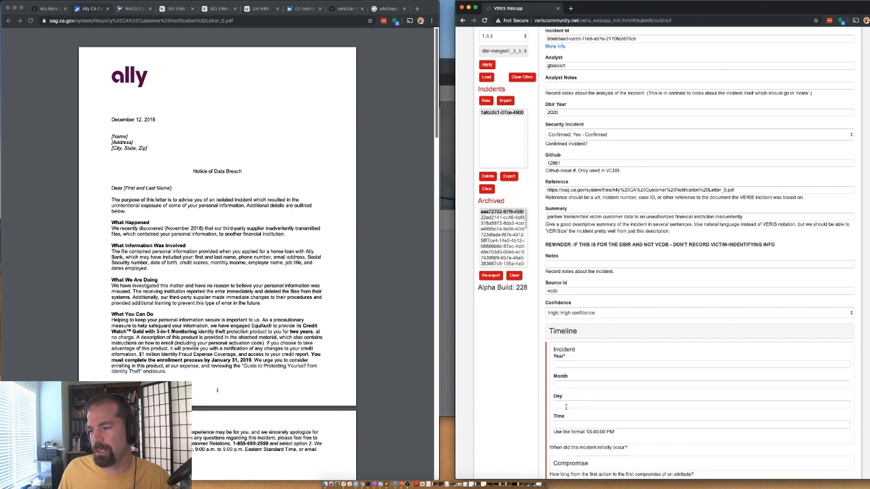
# Step: Set the Timeline incident date to year 2018, month 11
pyautogui.click(566, 406)
pyautogui.scroll(-1, 599, 335)
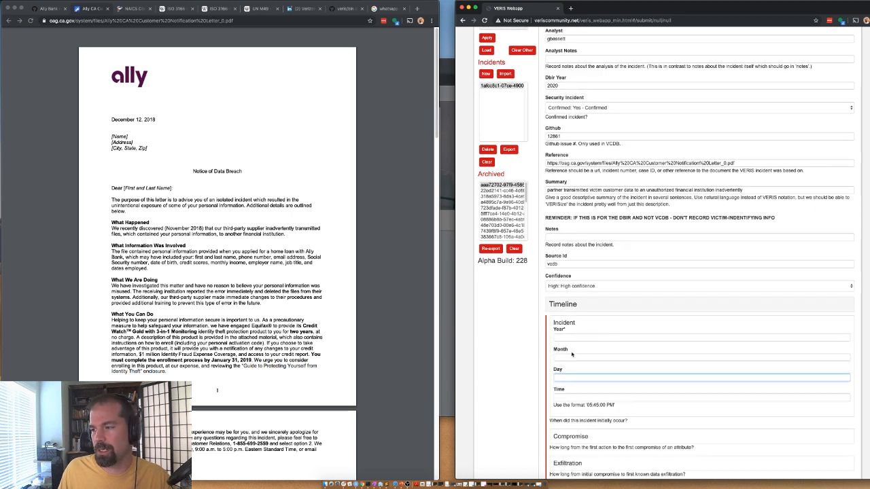
pyautogui.click(560, 335)
pyautogui.write('2018')
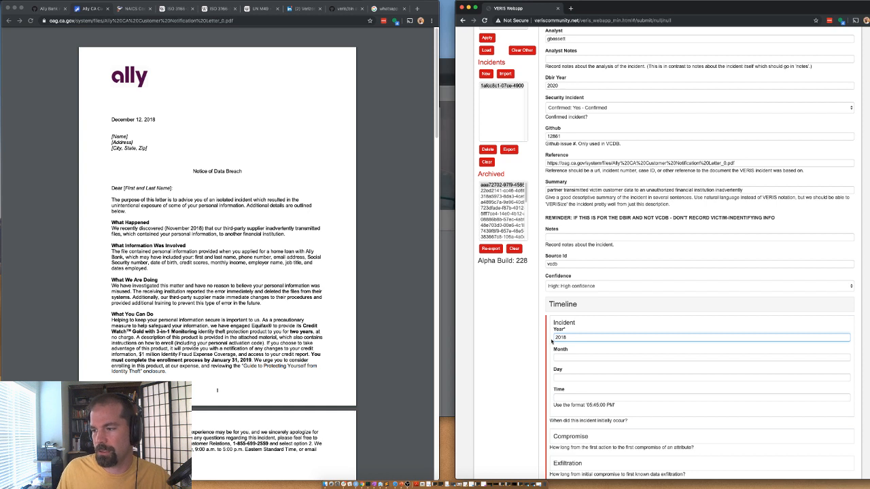
pyautogui.press('Tab')
pyautogui.write('11')
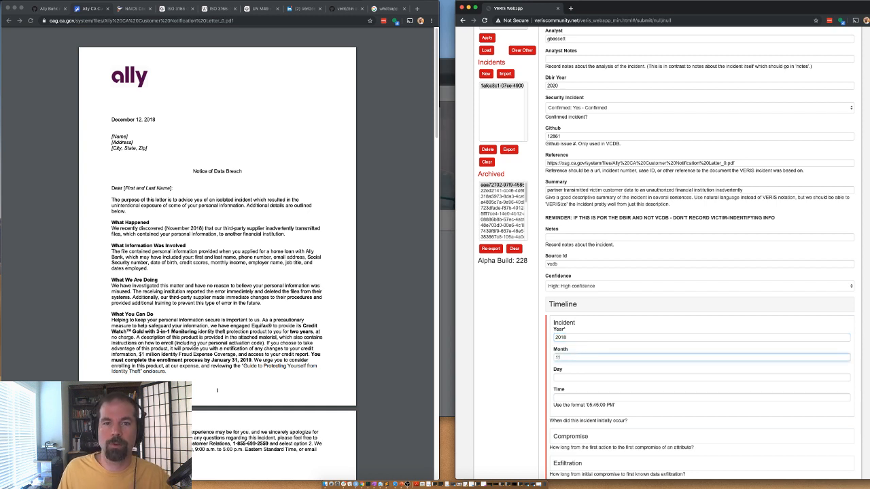
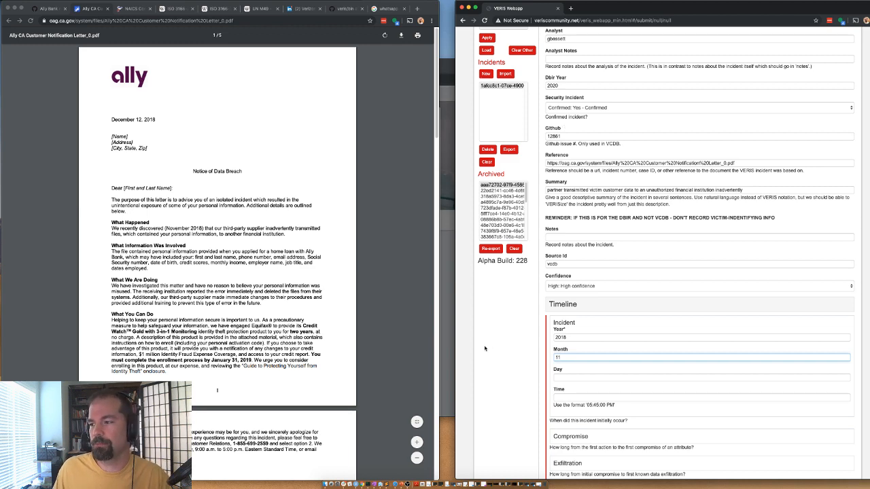
# Step: Set the Compromise and Exfiltration timeline units to Unknown
pyautogui.scroll(-5, 487, 348)
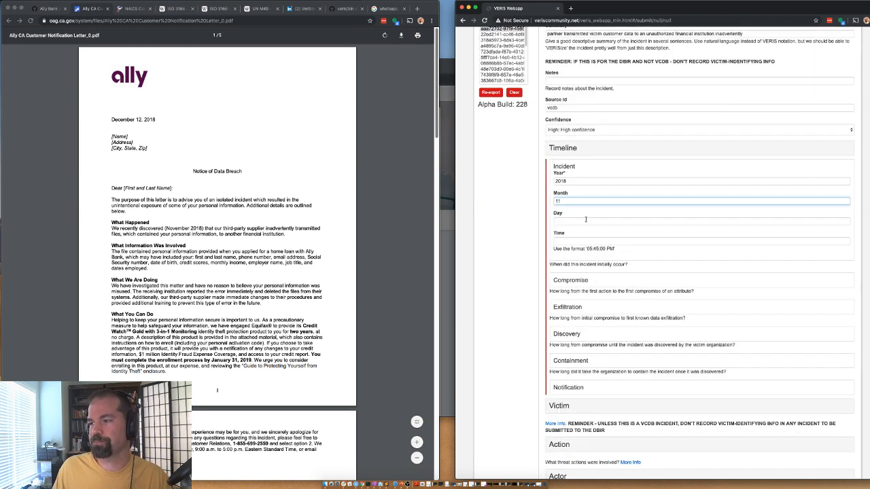
pyautogui.click(571, 280)
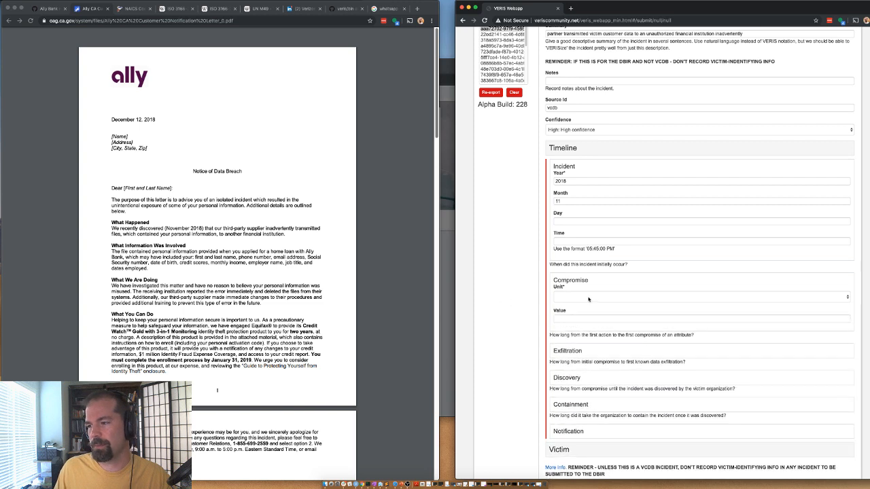
pyautogui.click(589, 299)
pyautogui.press('Escape')
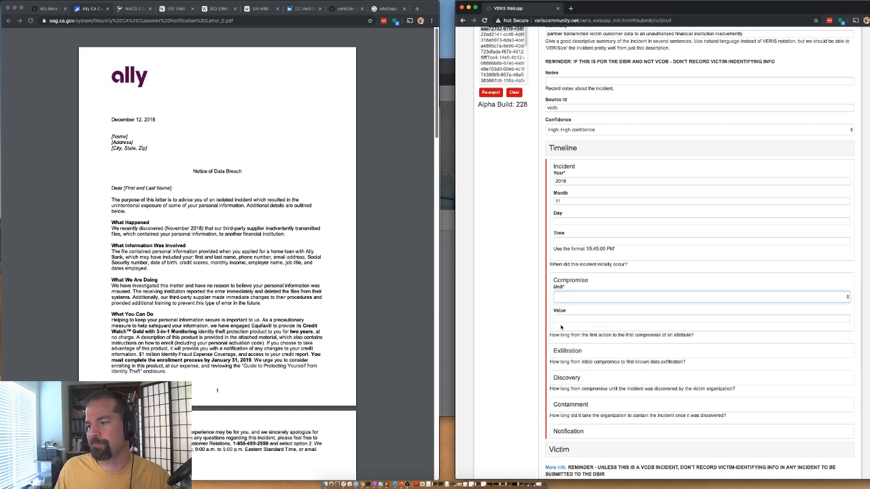
pyautogui.click(561, 328)
pyautogui.scroll(-1, 565, 316)
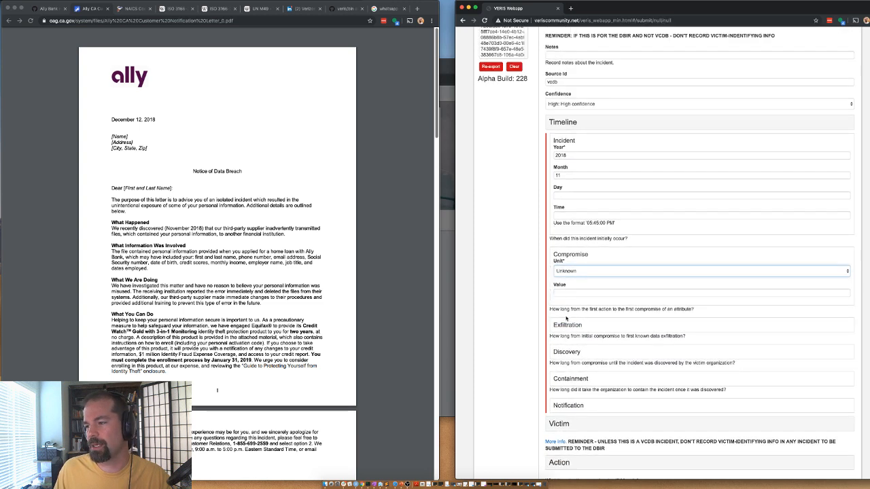
pyautogui.click(561, 269)
pyautogui.click(568, 271)
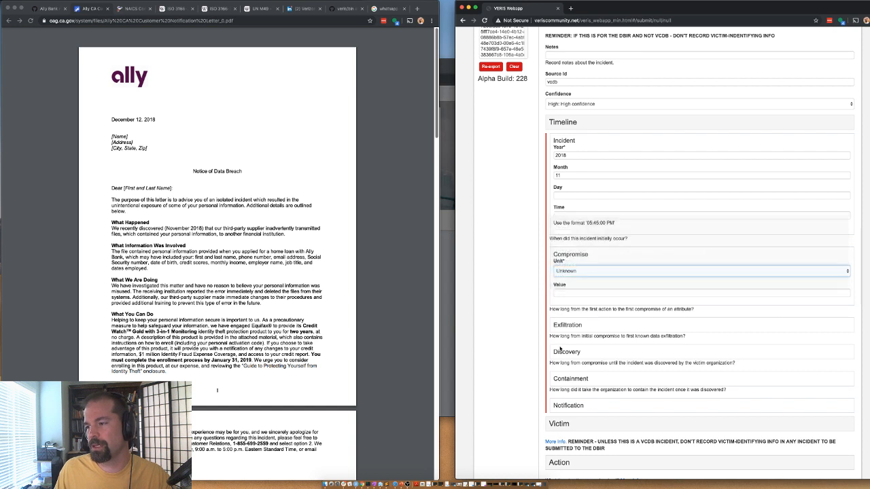
pyautogui.click(561, 326)
pyautogui.click(567, 342)
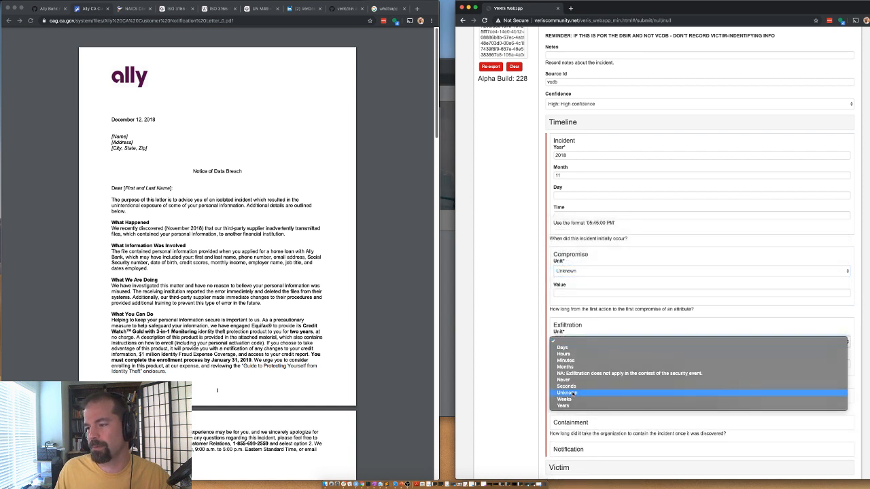
pyautogui.click(573, 393)
# Step: Set the Discovery and Containment units to Unknown, then collapse the Timeline section
pyautogui.scroll(-2, 570, 353)
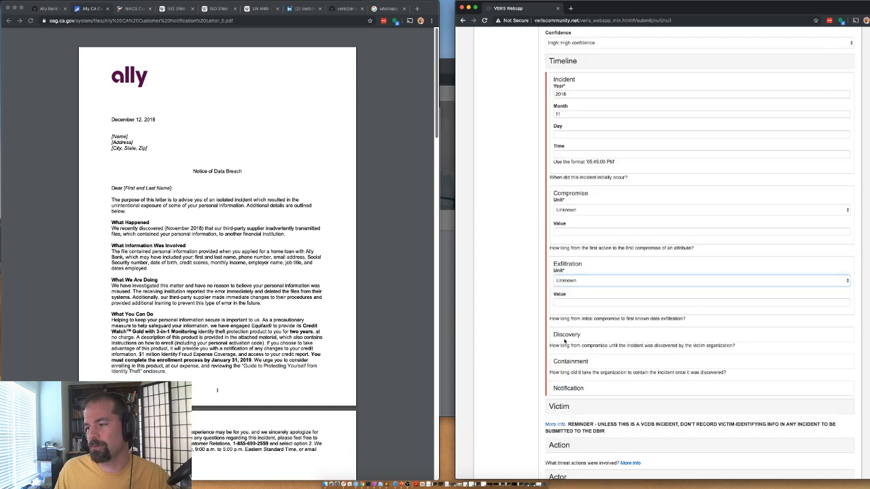
pyautogui.click(564, 333)
pyautogui.click(565, 332)
pyautogui.scroll(-2, 565, 333)
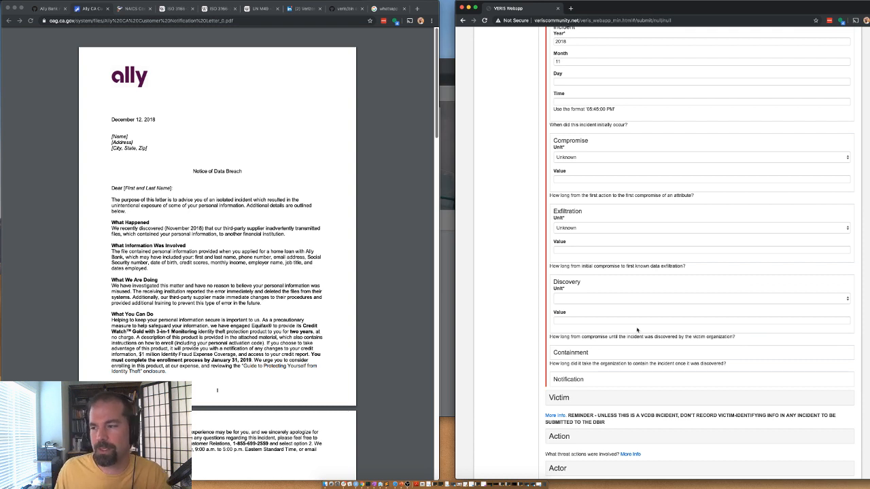
pyautogui.click(561, 300)
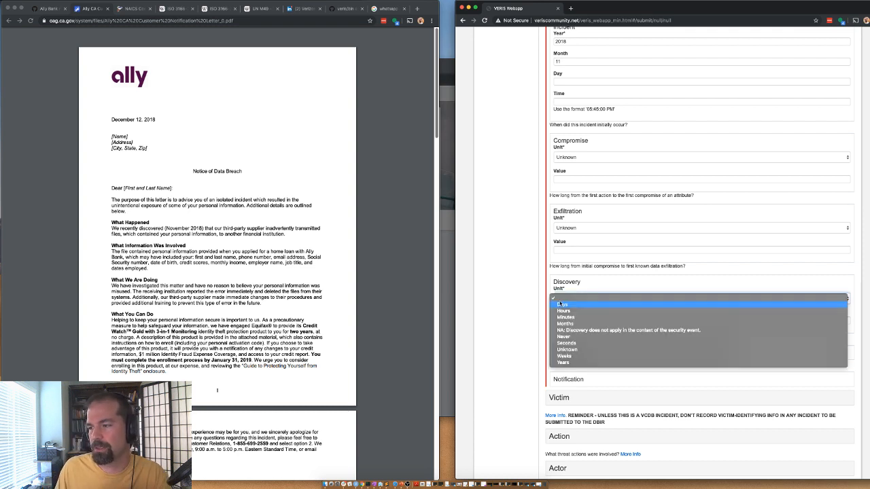
pyautogui.click(568, 351)
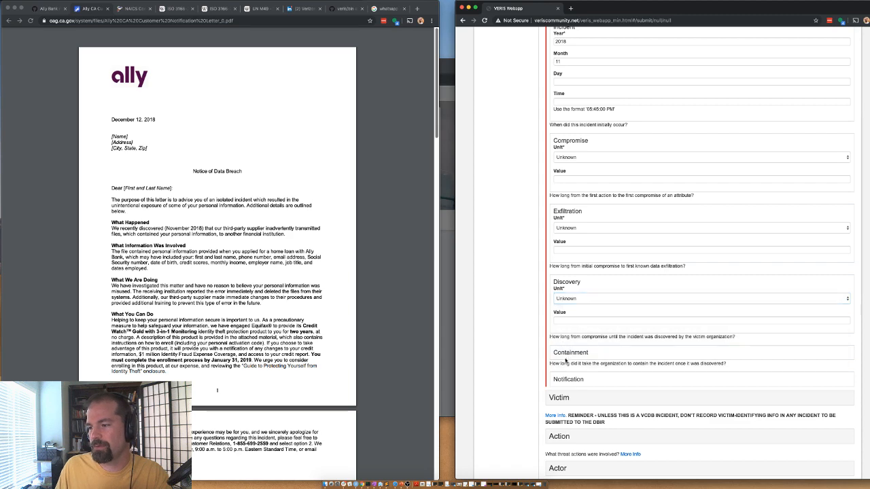
pyautogui.click(564, 353)
pyautogui.click(565, 369)
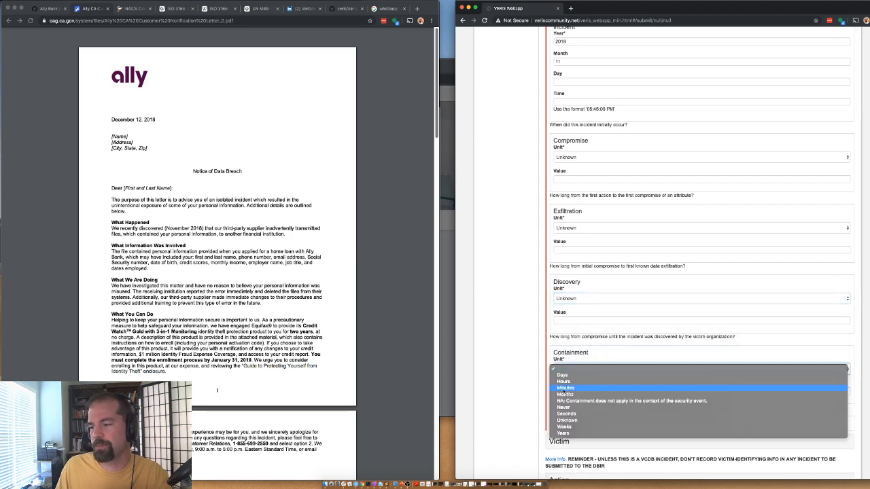
pyautogui.click(567, 420)
pyautogui.scroll(4, 553, 138)
pyautogui.click(553, 138)
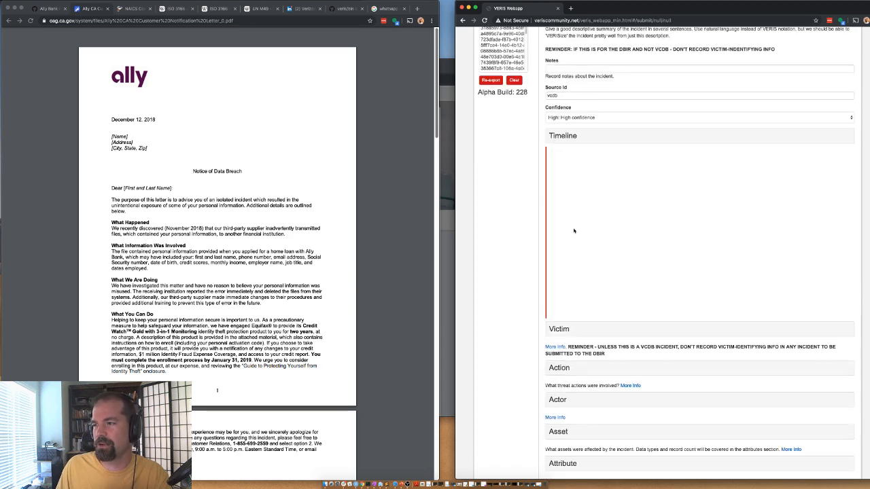
# Step: Open the Victim section and enter 'ally bank' as the Victim Id
pyautogui.click(555, 161)
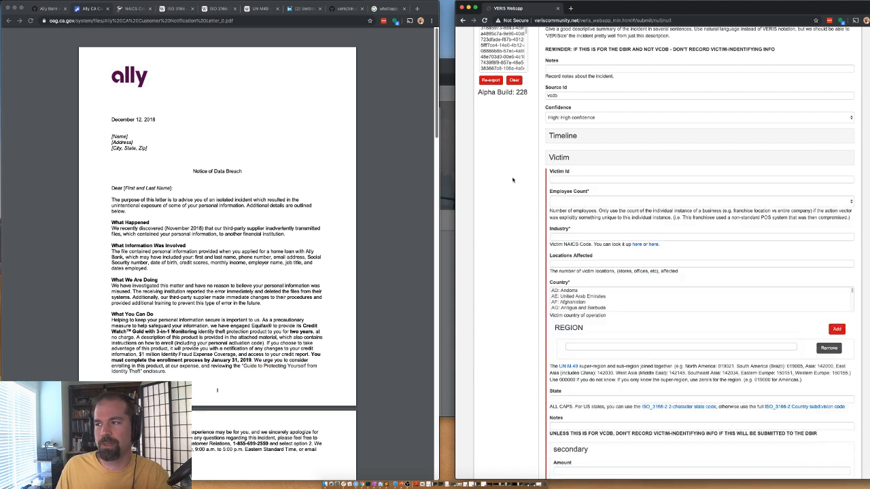
pyautogui.click(557, 179)
pyautogui.write('a')
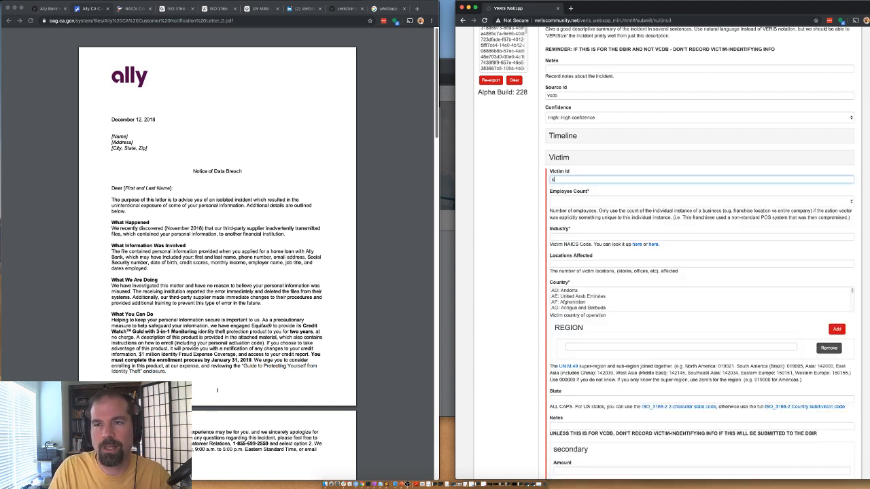
pyautogui.write('lly bank')
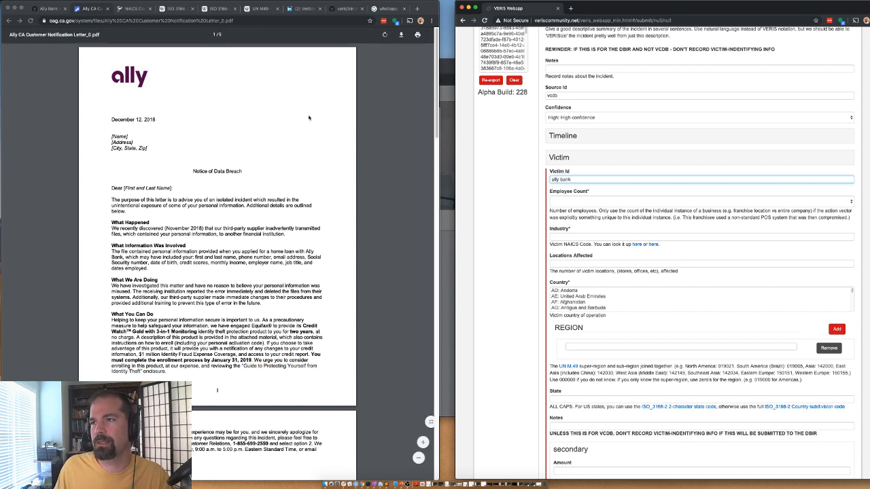
# Step: Search Google for 'ally bank'
pyautogui.click(387, 8)
pyautogui.click(152, 43)
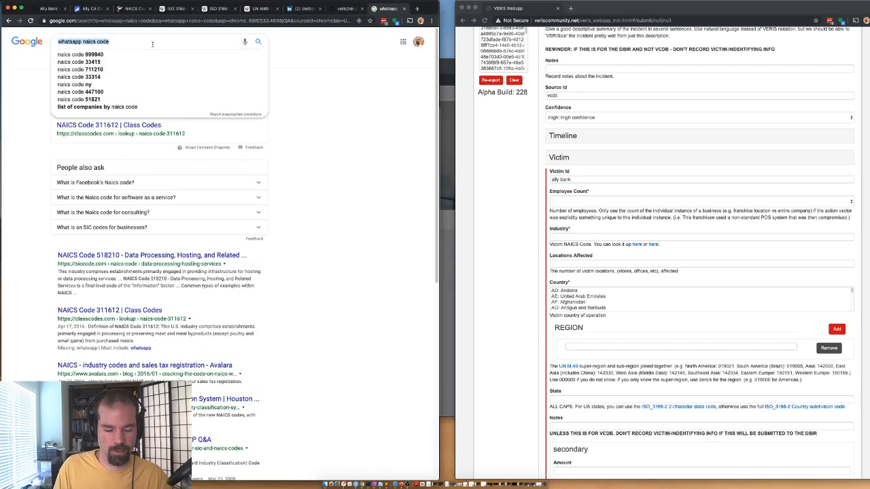
pyautogui.write('ally bank')
pyautogui.press('Return')
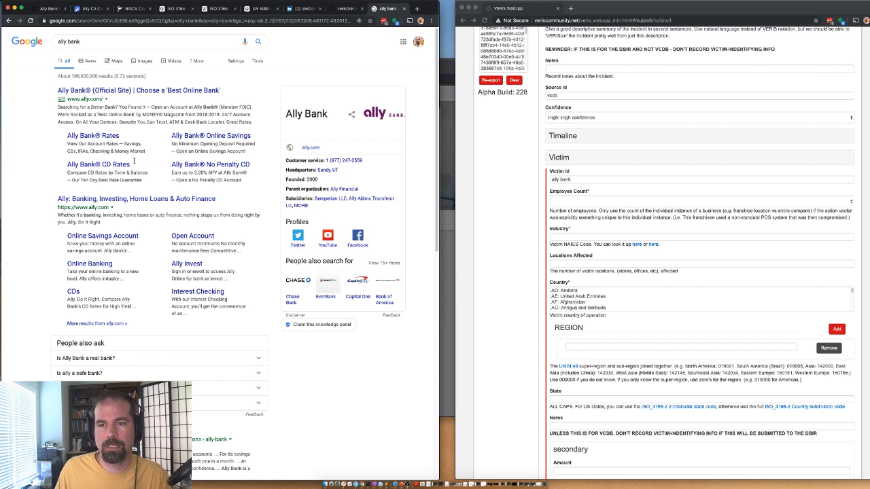
# Step: Find Ally's company page on LinkedIn and set Employee Count to 10,001 to 25,000
pyautogui.click(308, 9)
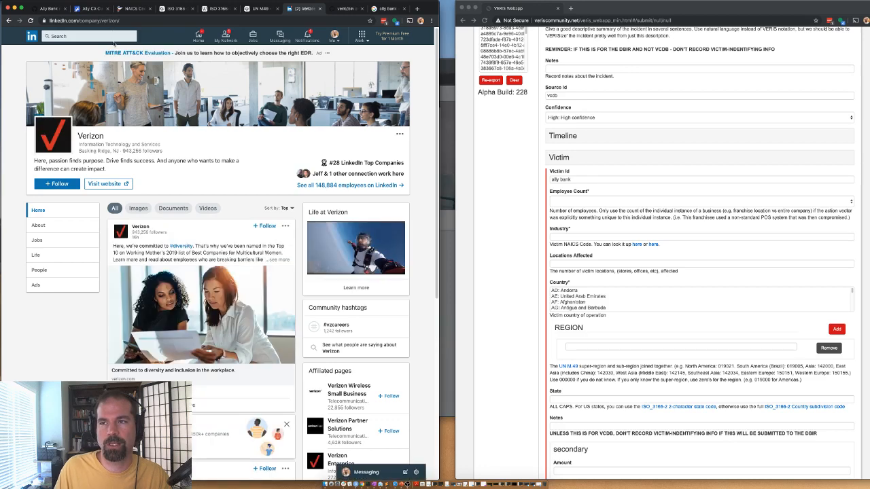
pyautogui.click(114, 37)
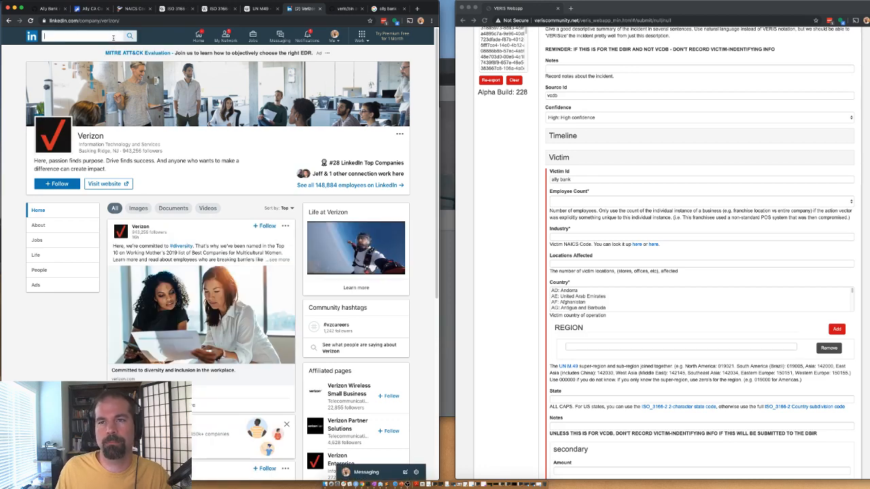
pyautogui.write('ally bank')
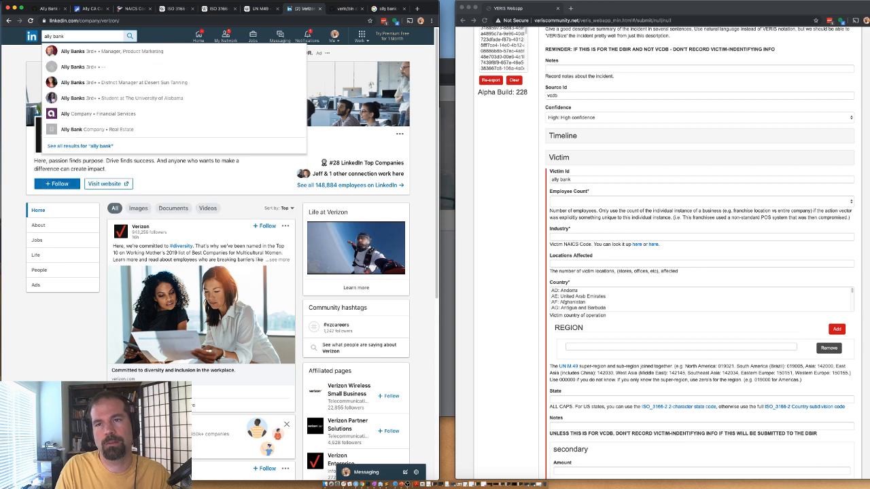
pyautogui.press('Return')
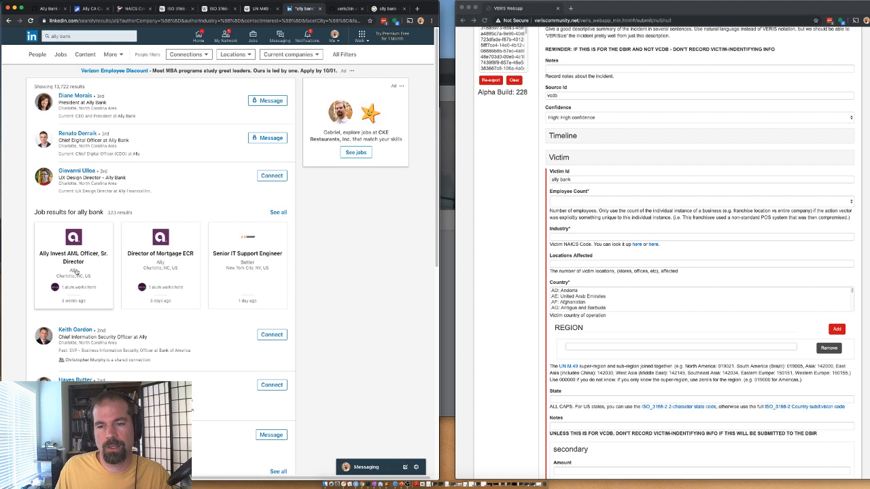
pyautogui.scroll(-3, 106, 287)
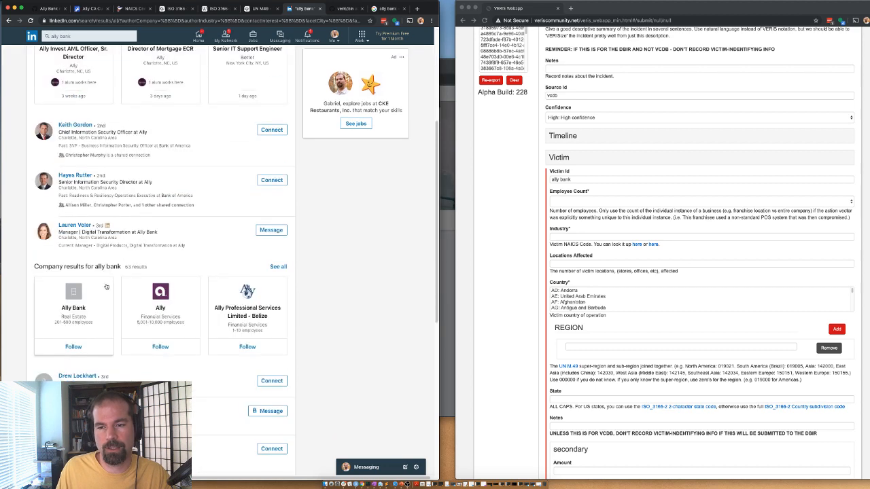
pyautogui.click(191, 298)
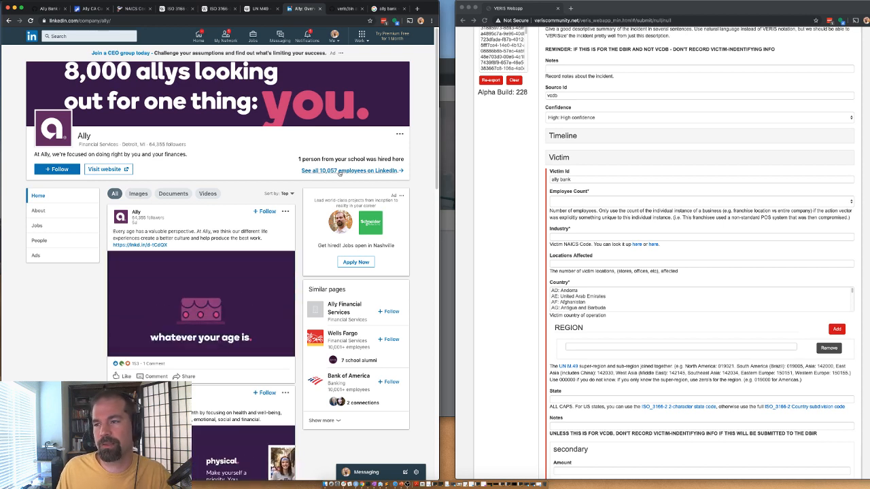
pyautogui.click(567, 201)
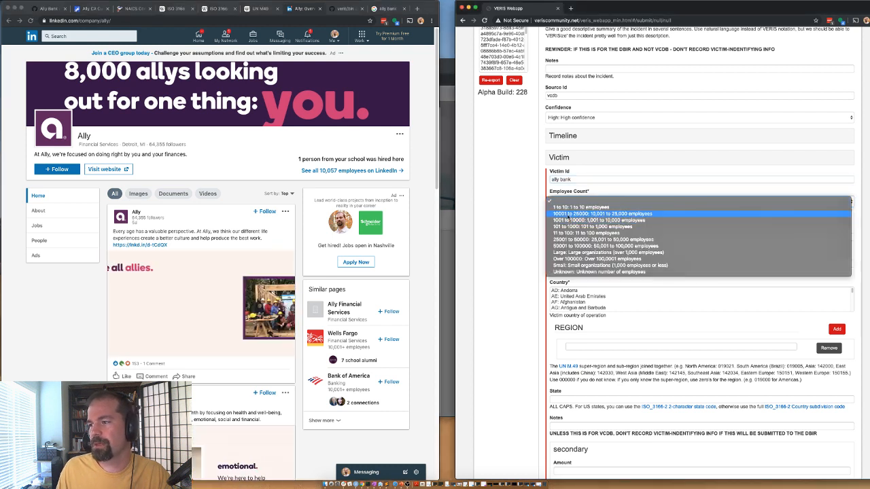
pyautogui.click(591, 213)
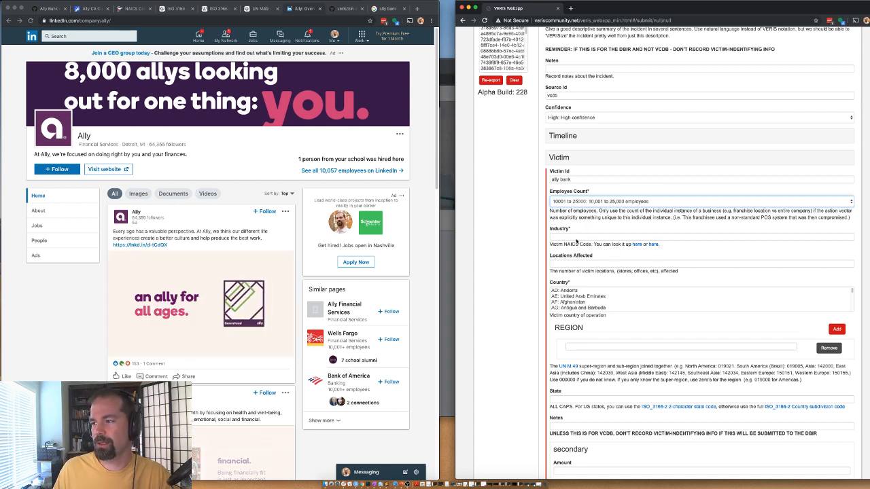
# Step: Copy the commercial banking NAICS code 522110 into the victim Industry field
pyautogui.click(133, 8)
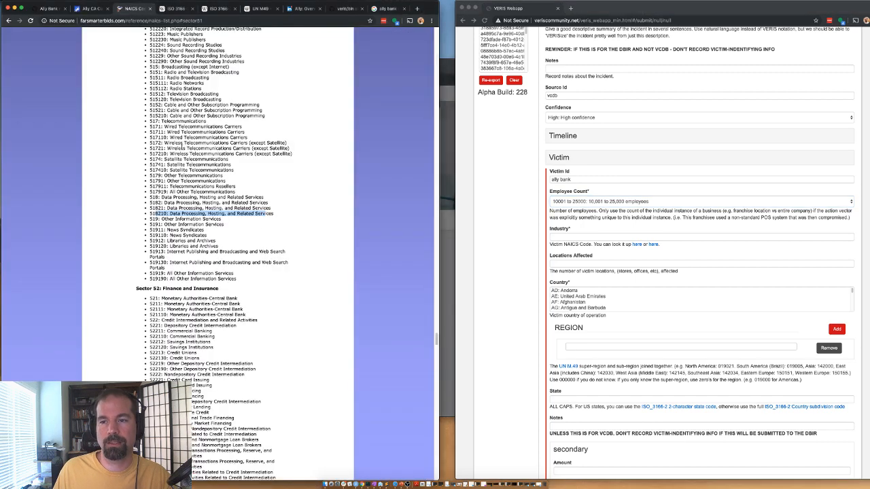
pyautogui.click(182, 144)
pyautogui.press('super+f')
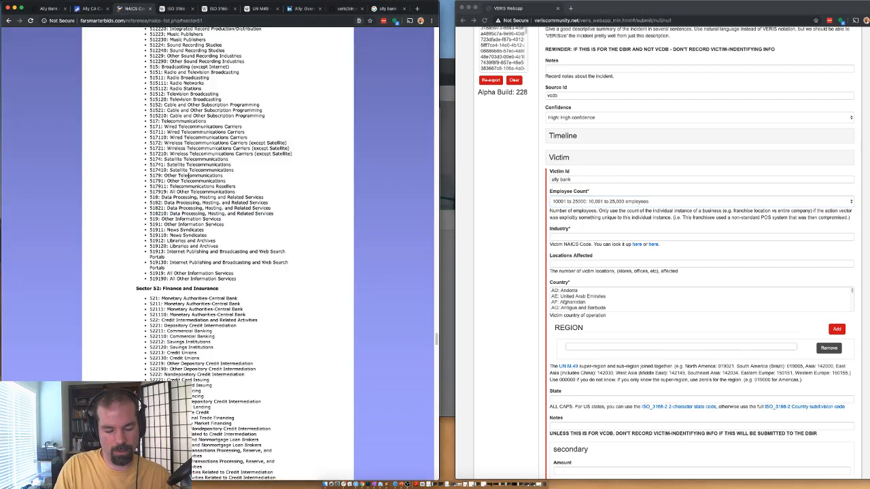
pyautogui.scroll(-10, 186, 329)
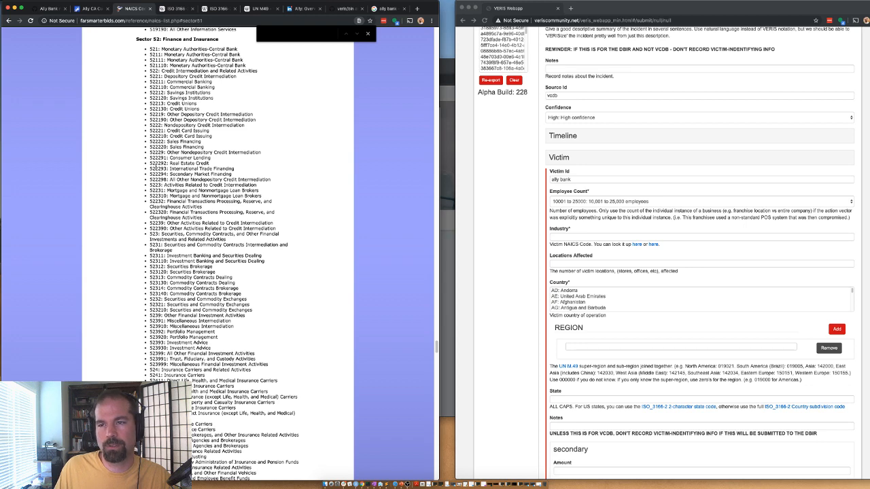
pyautogui.write('ba')
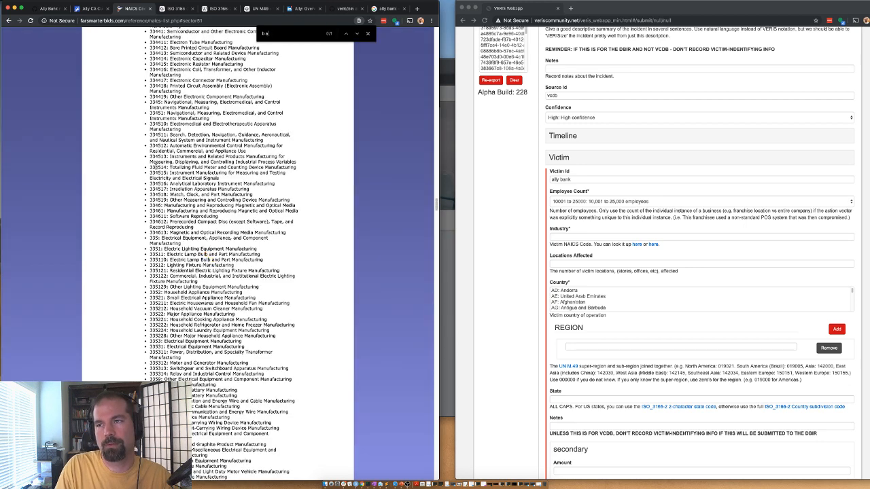
pyautogui.write('nk')
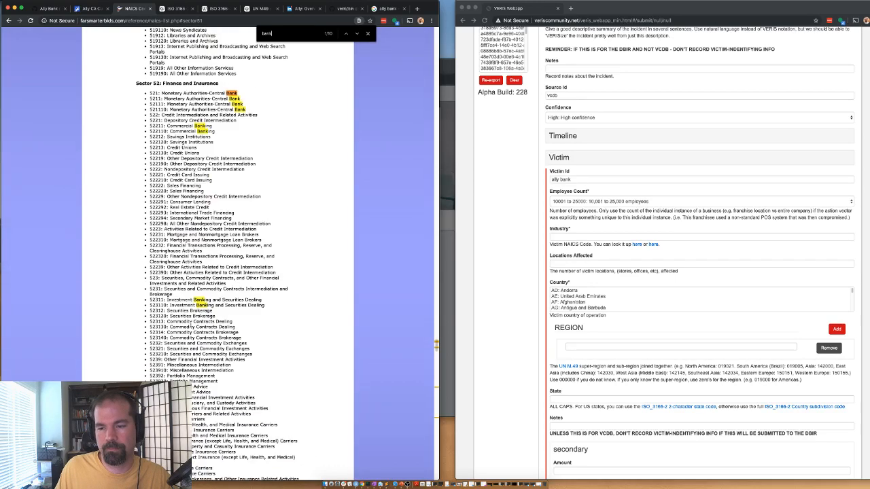
pyautogui.scroll(-3, 157, 334)
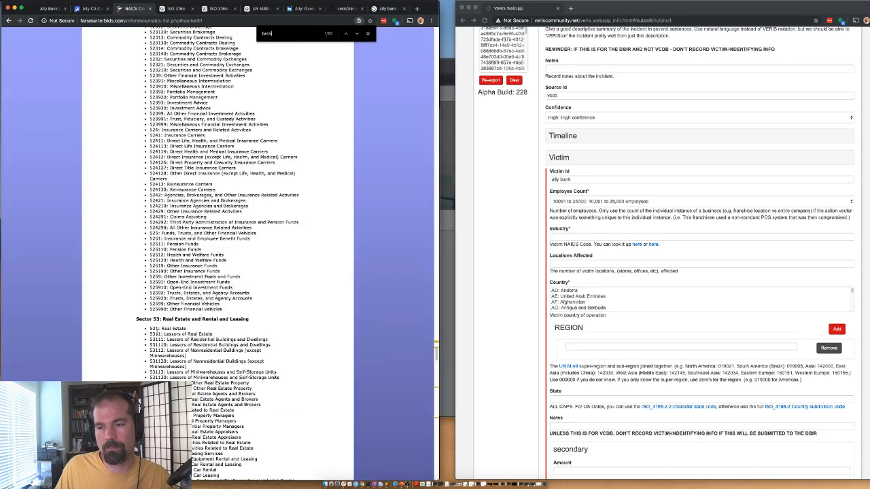
pyautogui.scroll(3, 204, 248)
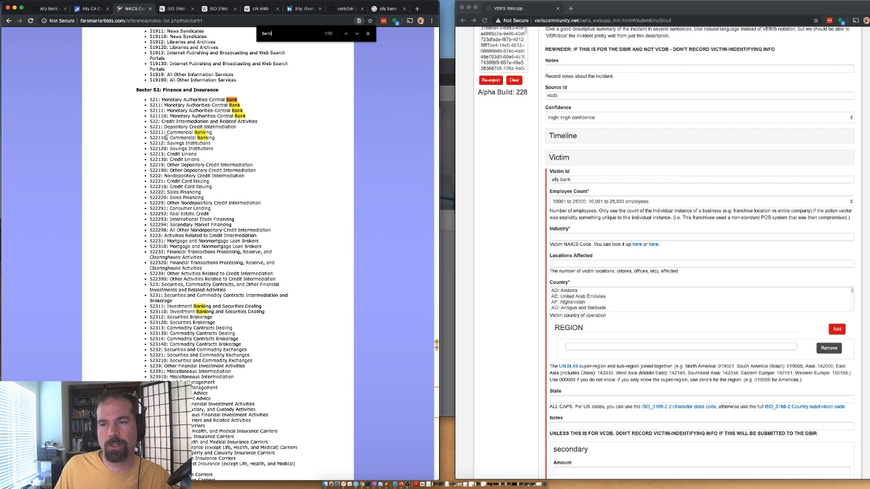
pyautogui.moveTo(166, 138); pyautogui.dragTo(149, 138)
pyautogui.press('super+c')
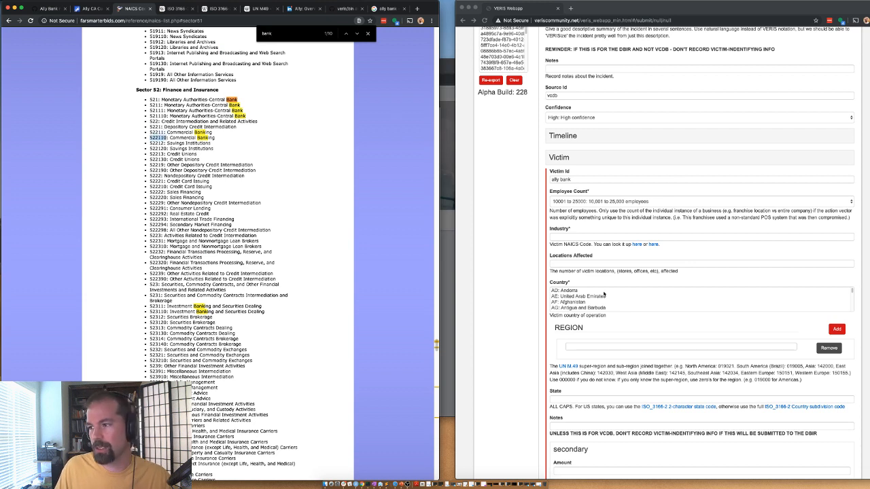
pyautogui.click(569, 236)
pyautogui.press('super+v')
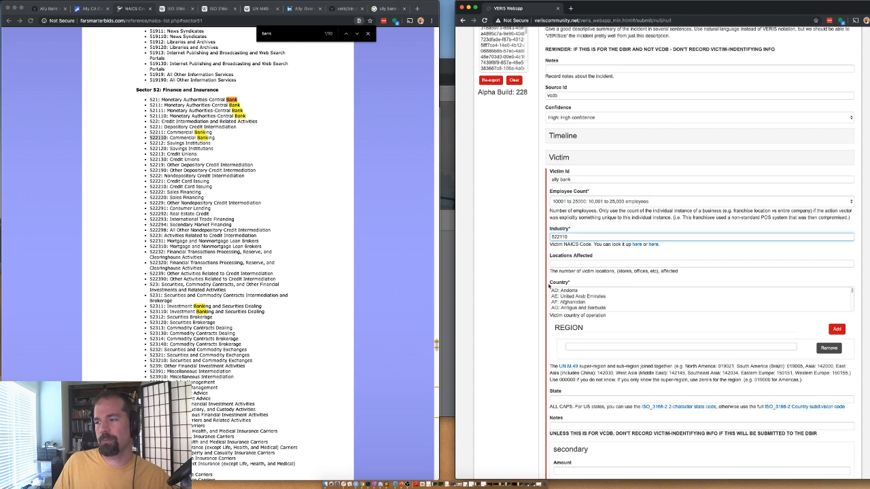
# Step: Set Locations Affected to 1 and the country to United States of America
pyautogui.click(559, 263)
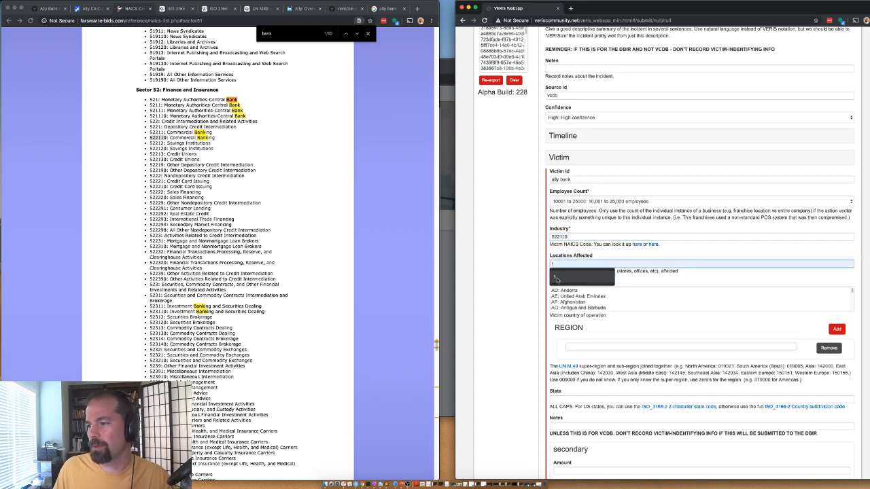
pyautogui.write('1')
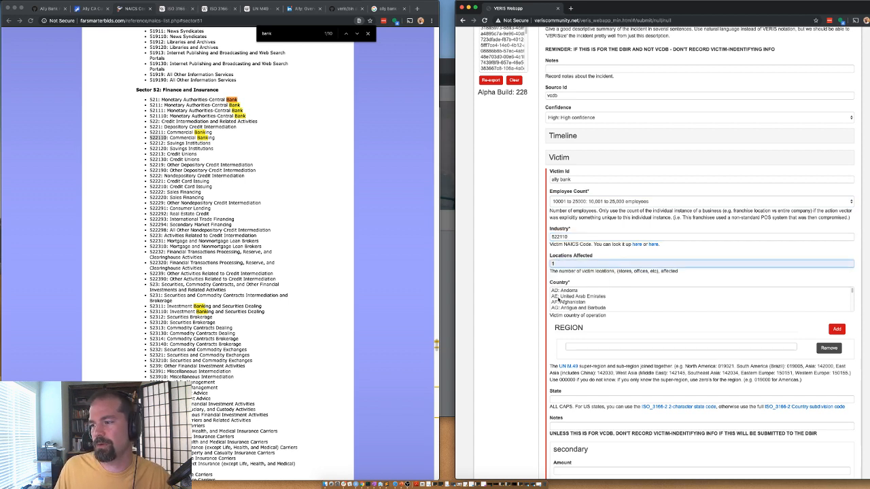
pyautogui.click(560, 301)
pyautogui.press('u')
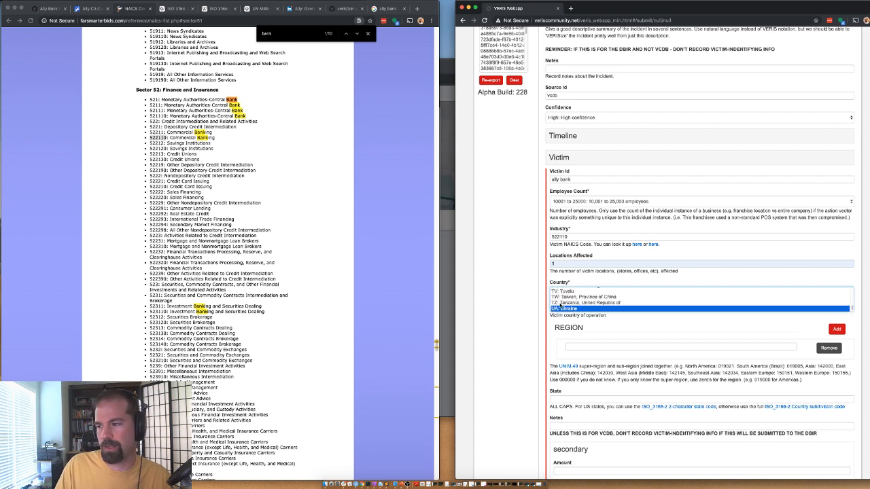
pyautogui.press('Down')
pyautogui.press('Down')
pyautogui.press('Down')
pyautogui.press('Up')
pyautogui.press('Down')
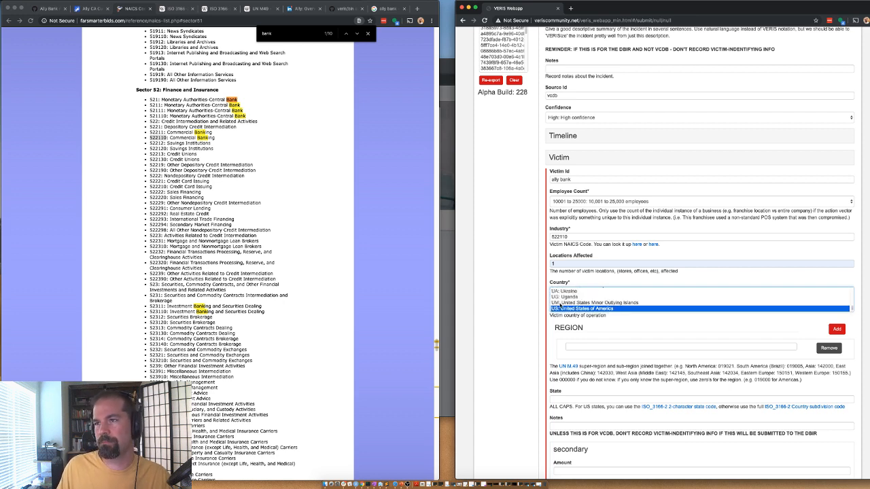
pyautogui.click(528, 321)
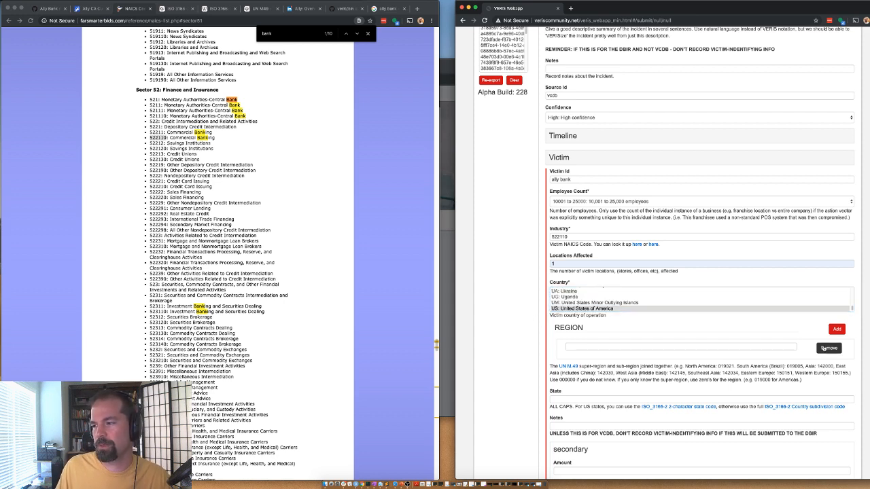
# Step: Replace the empty region entry with the North America region code 019021
pyautogui.click(831, 348)
pyautogui.scroll(-2, 535, 341)
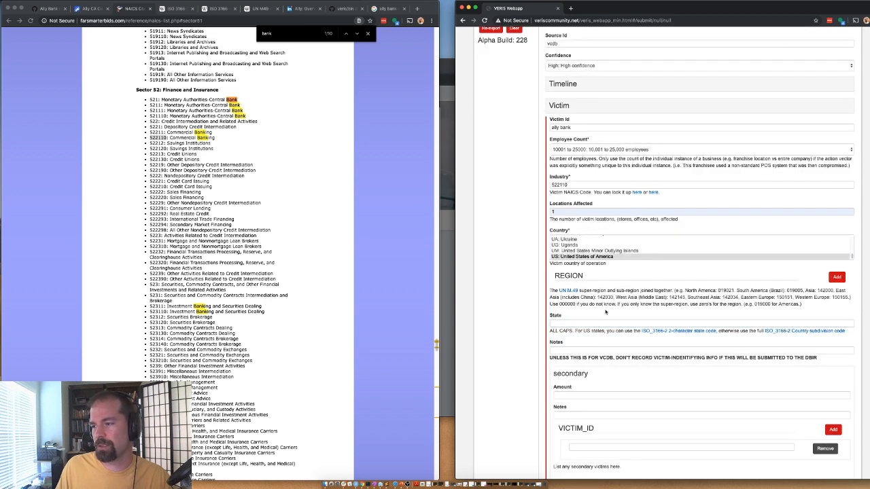
pyautogui.click(837, 277)
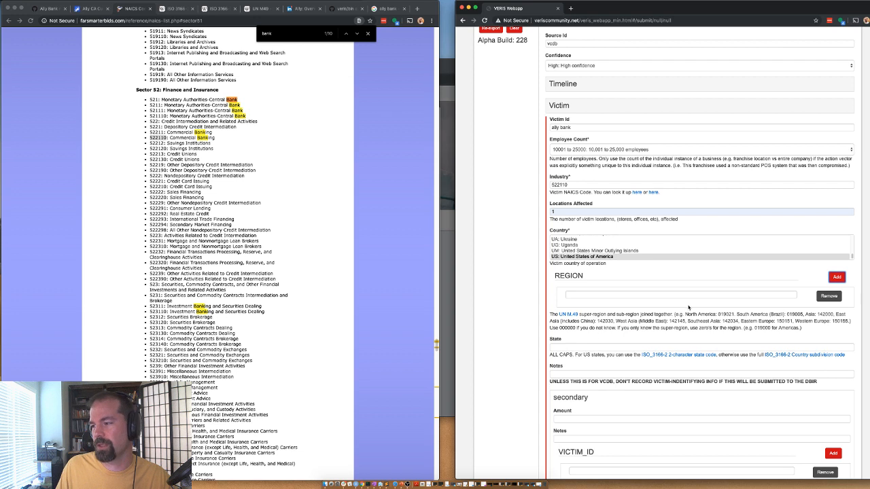
pyautogui.doubleClick(726, 315)
pyautogui.press('super+c')
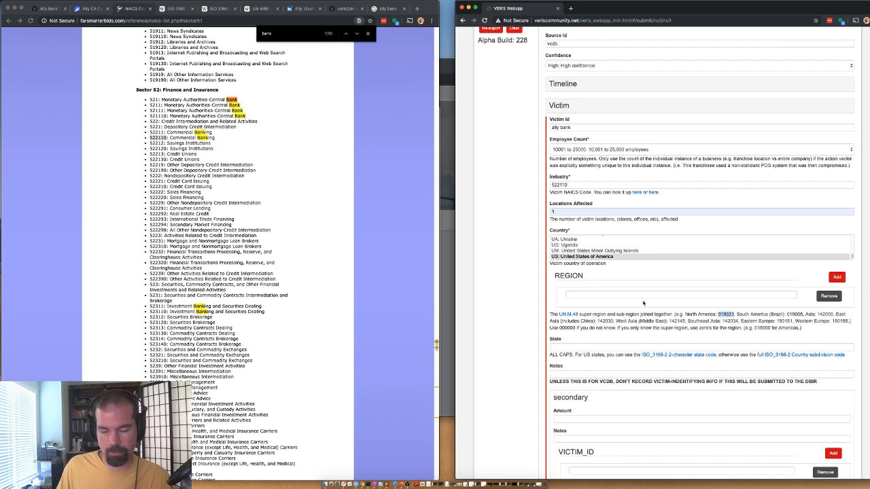
pyautogui.click(589, 293)
pyautogui.press('super+v')
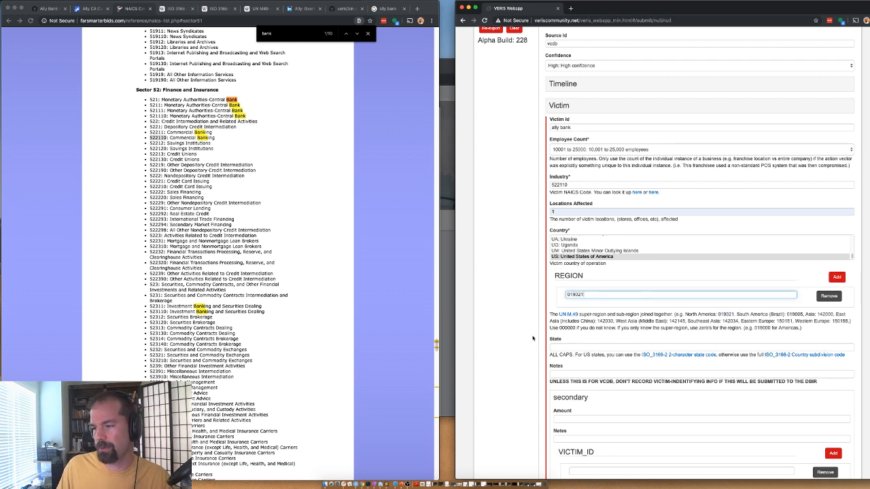
pyautogui.scroll(-3, 532, 338)
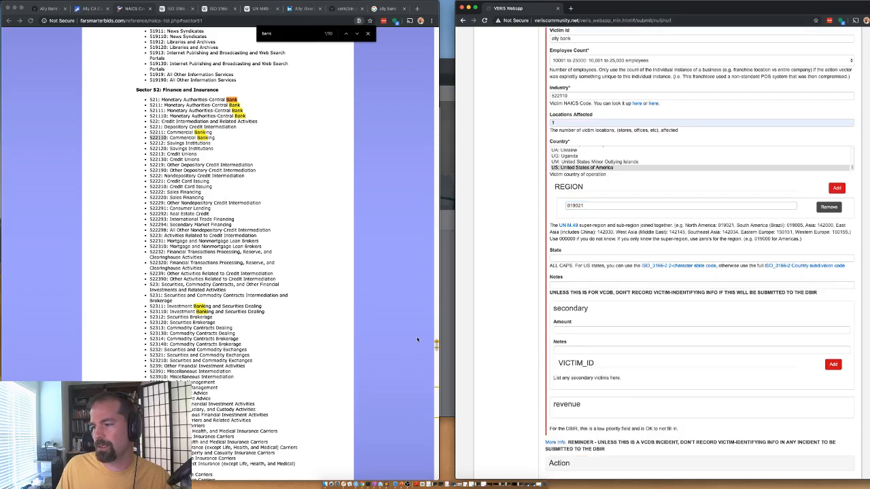
pyautogui.scroll(-3, 512, 348)
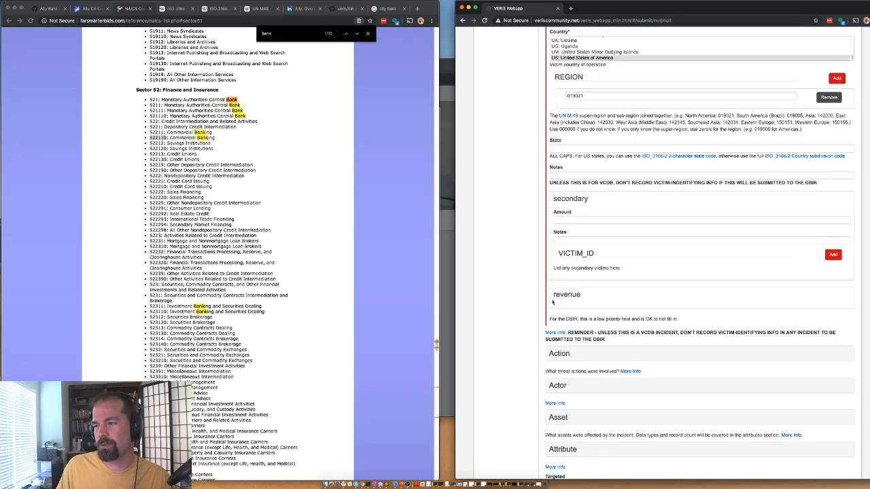
pyautogui.scroll(6, 537, 236)
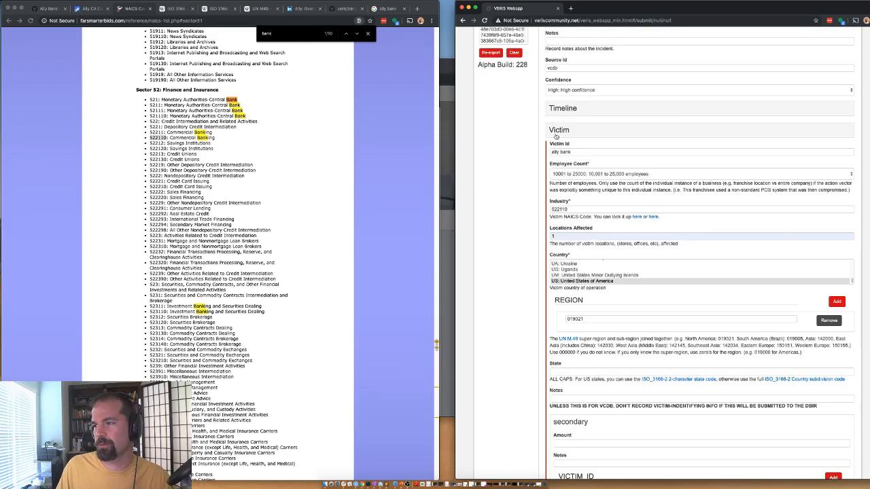
# Step: Add an Error action with variety Misdelivery and vector Unknown
pyautogui.click(556, 136)
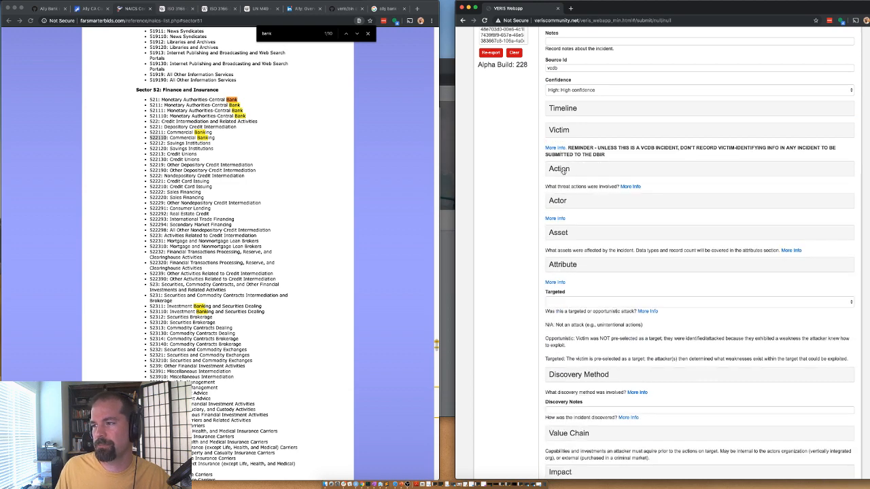
pyautogui.click(556, 170)
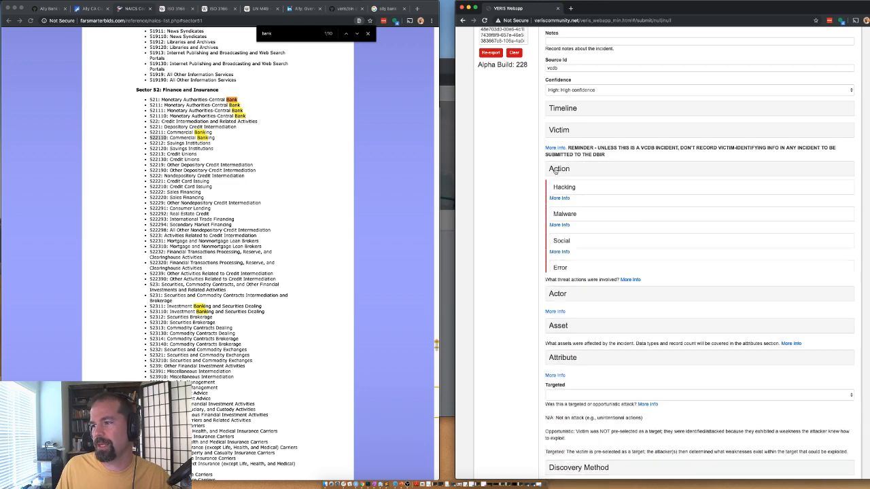
pyautogui.click(572, 271)
pyautogui.scroll(-3, 537, 253)
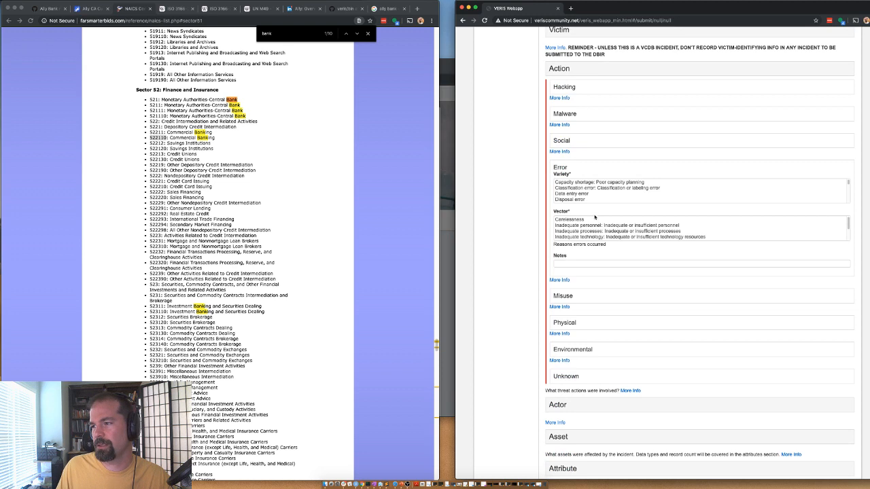
pyautogui.scroll(-2, 580, 193)
pyautogui.scroll(-2, 579, 193)
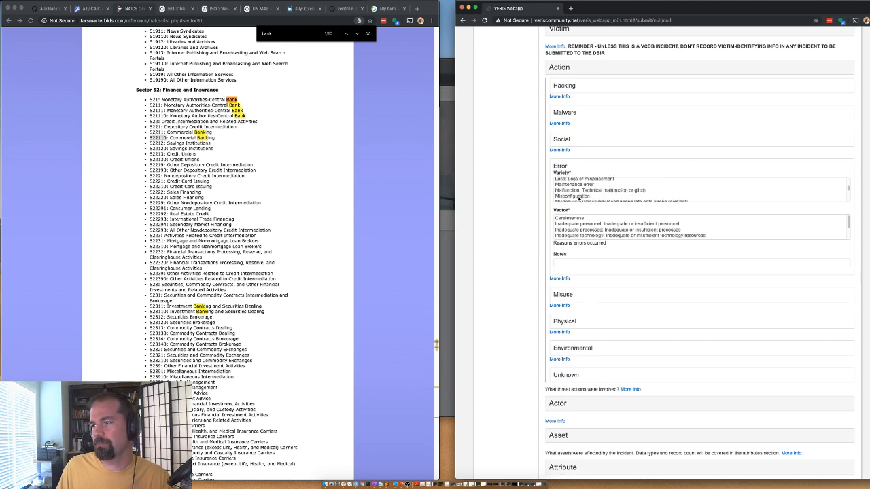
pyautogui.click(579, 193)
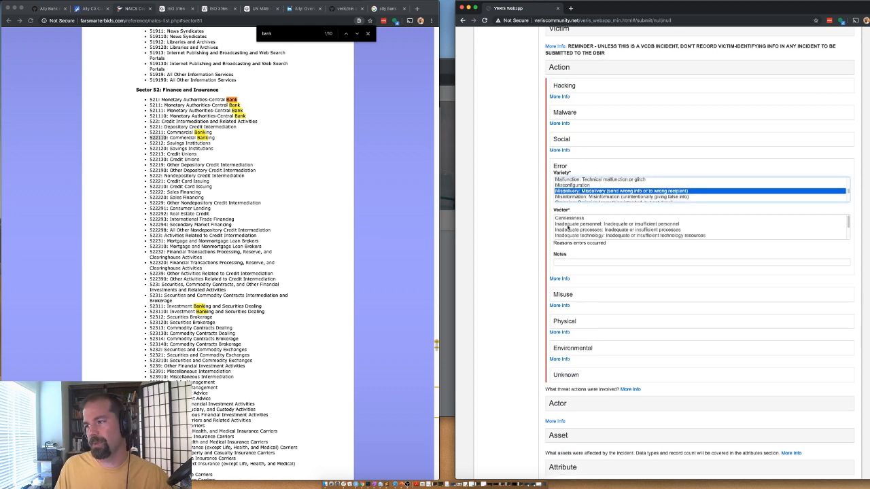
pyautogui.scroll(-3, 569, 233)
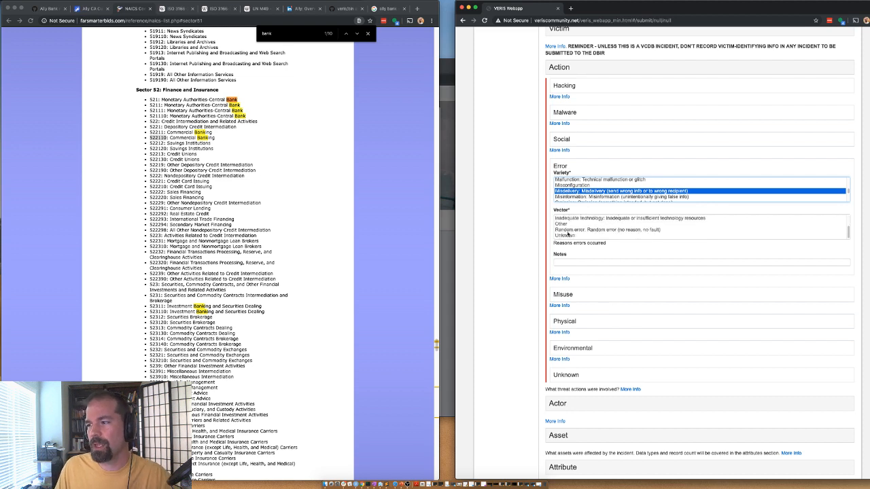
pyautogui.click(560, 236)
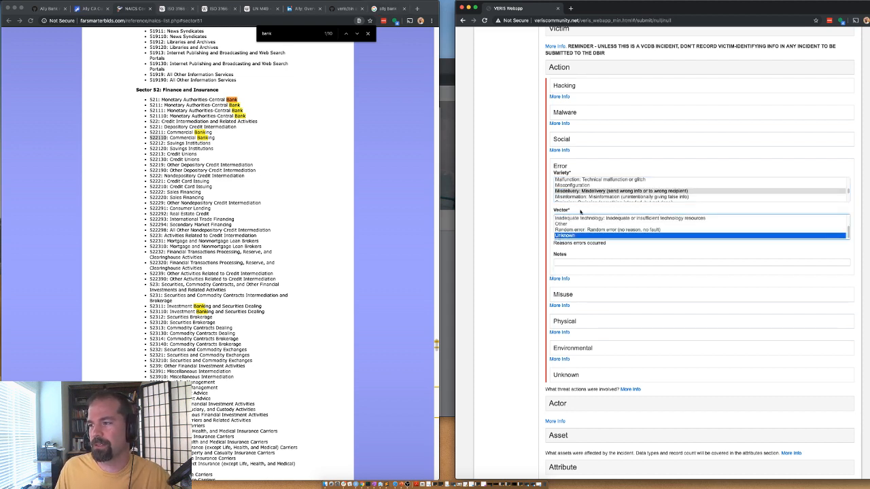
pyautogui.scroll(1, 512, 88)
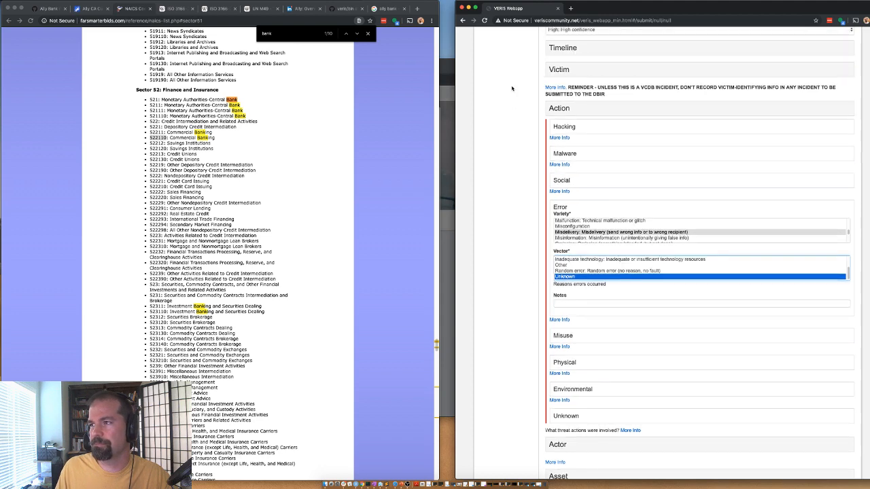
pyautogui.click(559, 110)
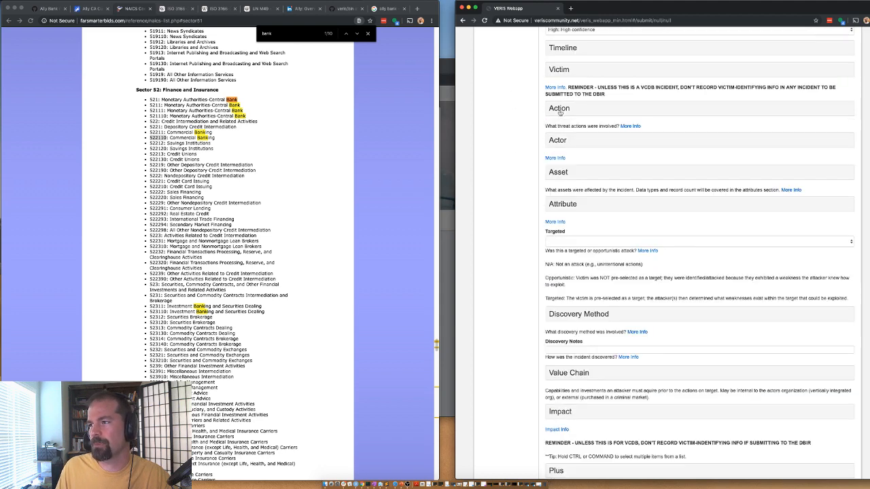
# Step: Record a Partner actor with motive NA, country Unknown and the region entry removed
pyautogui.click(558, 143)
pyautogui.click(563, 214)
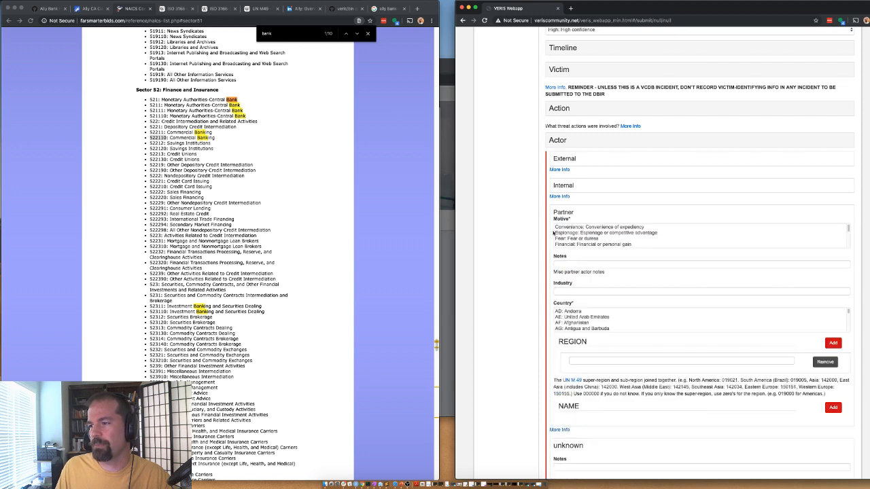
pyautogui.scroll(-3, 573, 242)
pyautogui.click(559, 228)
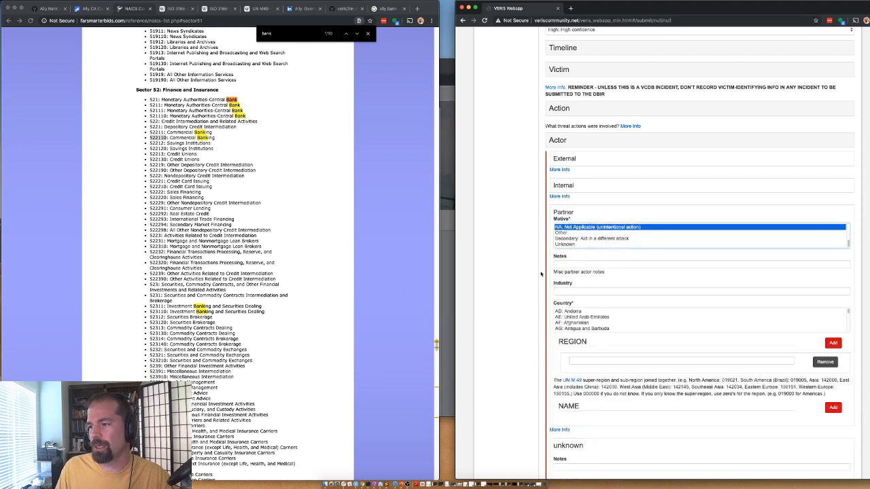
pyautogui.scroll(-15, 565, 321)
pyautogui.click(575, 330)
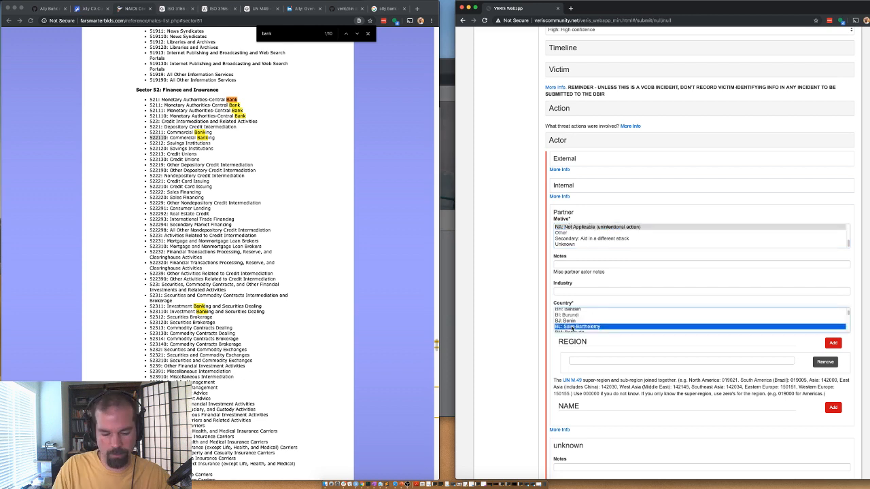
pyautogui.press('Down')
pyautogui.press('Down')
pyautogui.press('Down')
pyautogui.press('Down')
pyautogui.press('Down')
pyautogui.press('Down')
pyautogui.press('Down')
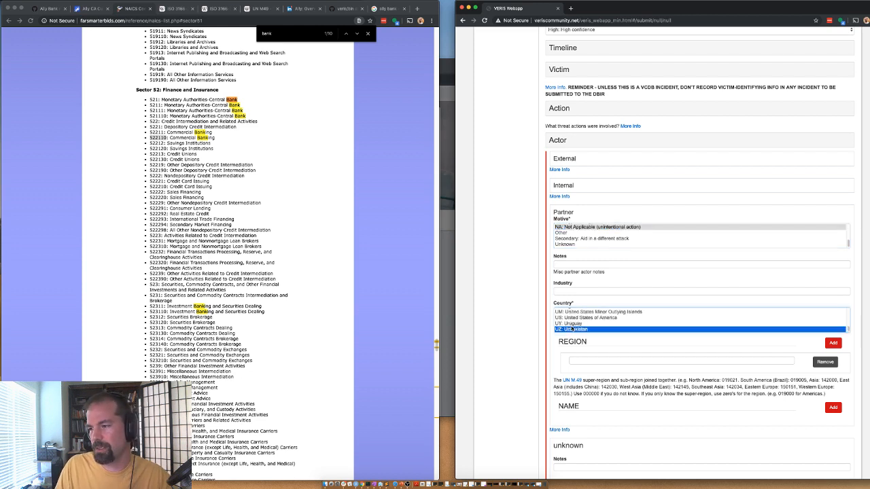
pyautogui.press('Up')
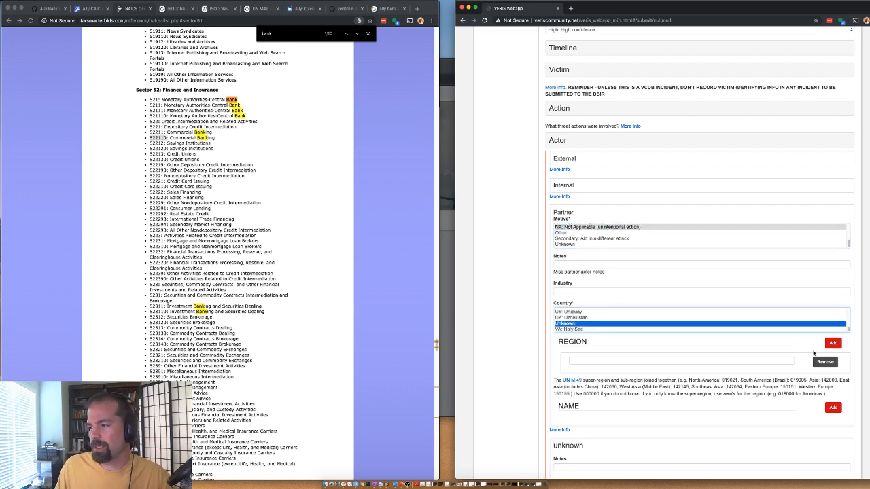
pyautogui.click(825, 361)
pyautogui.click(556, 141)
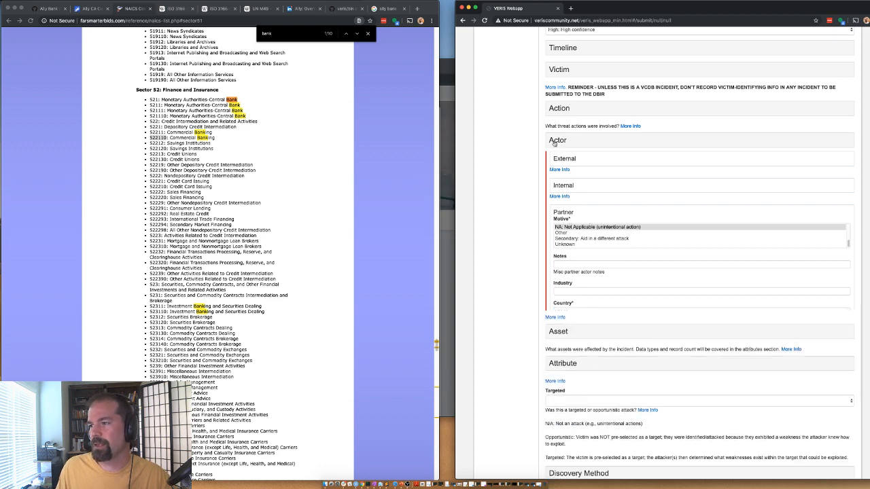
pyautogui.click(562, 178)
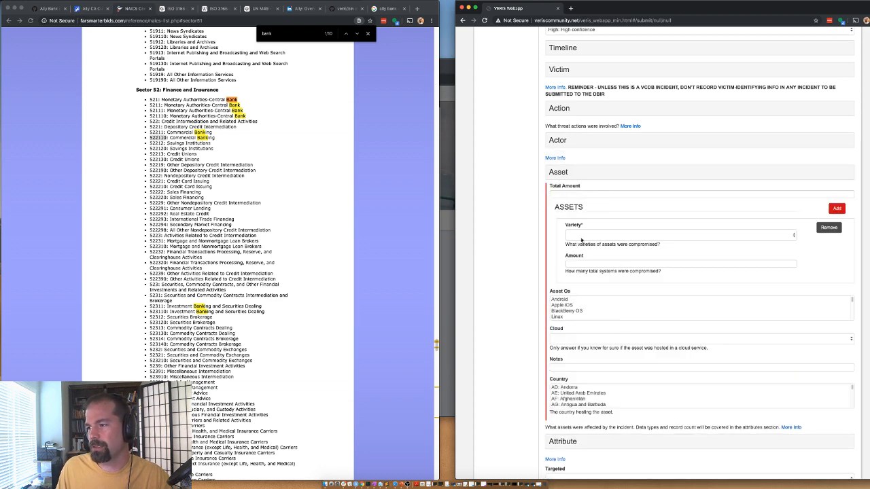
# Step: Check the Ally customer notification letter for the sentence about transmitted files
pyautogui.click(582, 235)
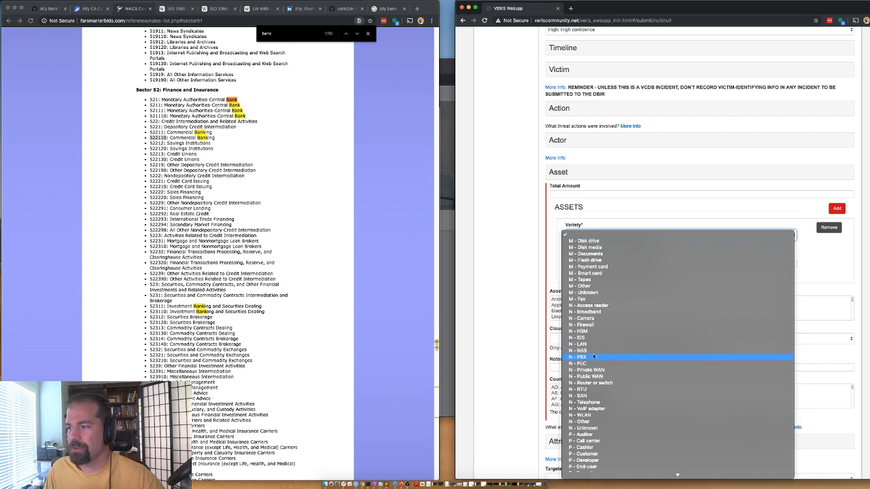
pyautogui.scroll(-3, 595, 352)
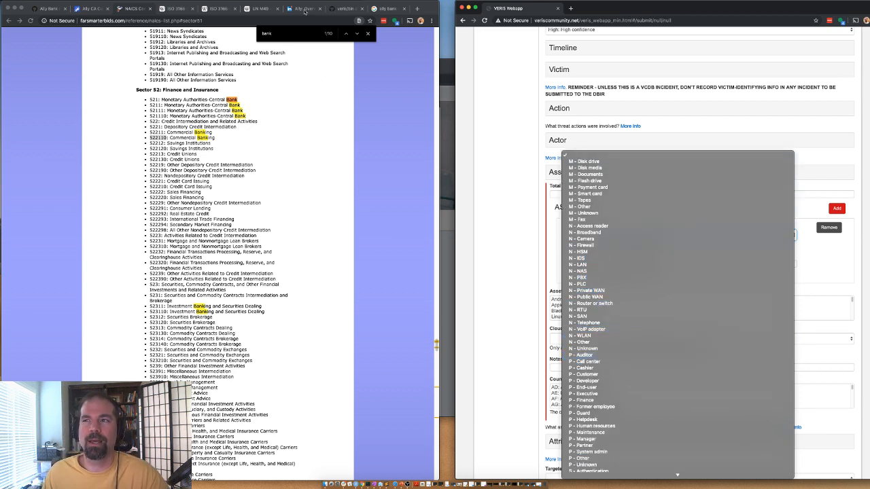
pyautogui.click(385, 9)
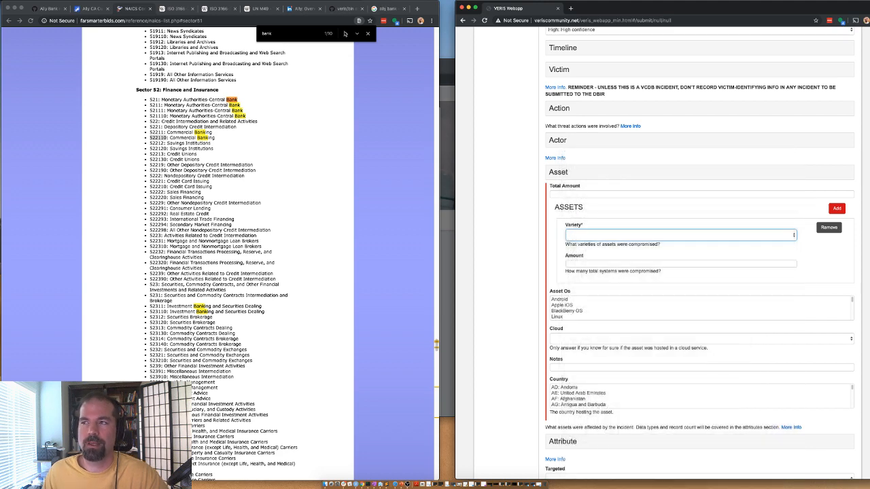
pyautogui.click(385, 8)
pyautogui.click(342, 8)
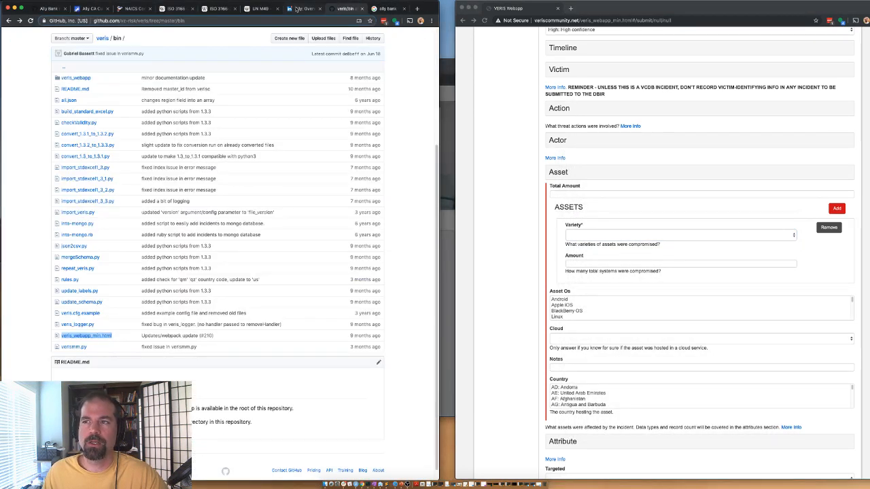
pyautogui.click(297, 8)
pyautogui.click(95, 8)
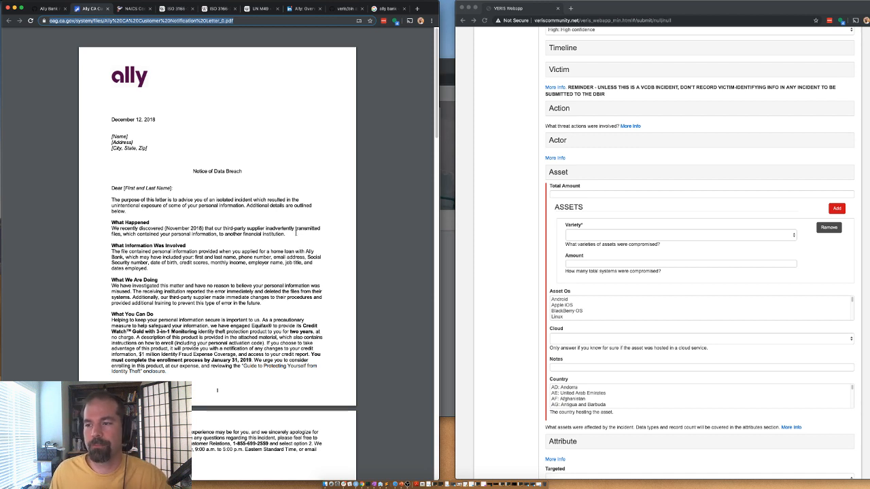
pyautogui.moveTo(296, 229); pyautogui.dragTo(125, 233)
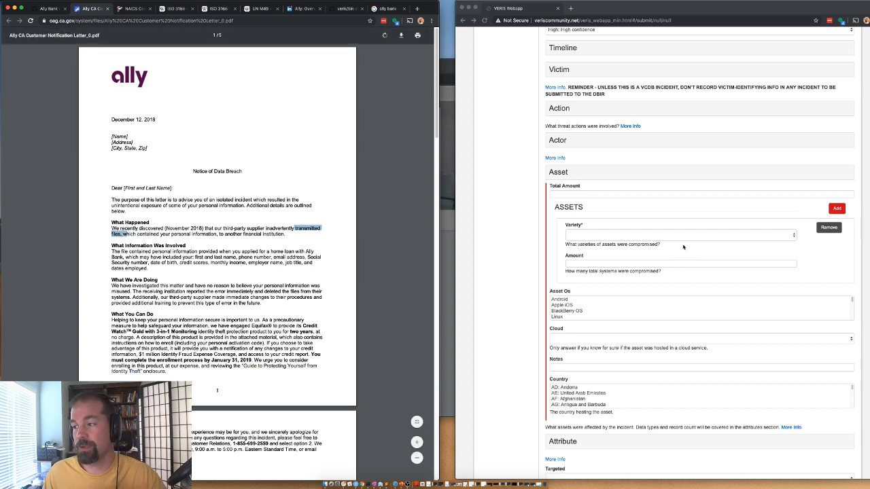
# Step: Add asset entries with varieties S - Unknown and U - Unknown
pyautogui.click(606, 238)
pyautogui.scroll(-5, 617, 399)
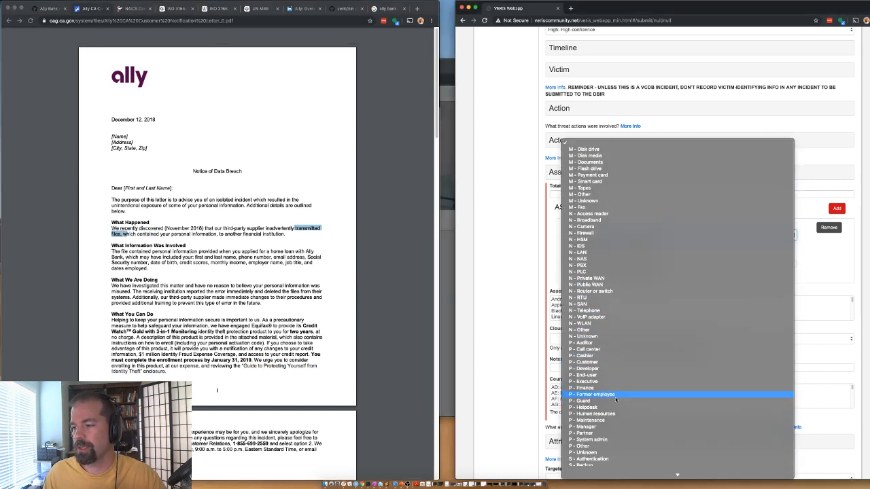
pyautogui.scroll(-10, 617, 400)
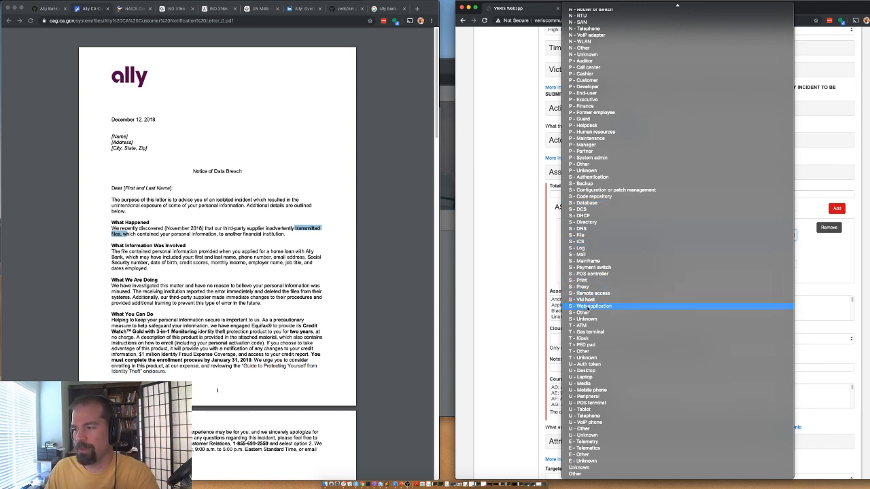
pyautogui.click(588, 318)
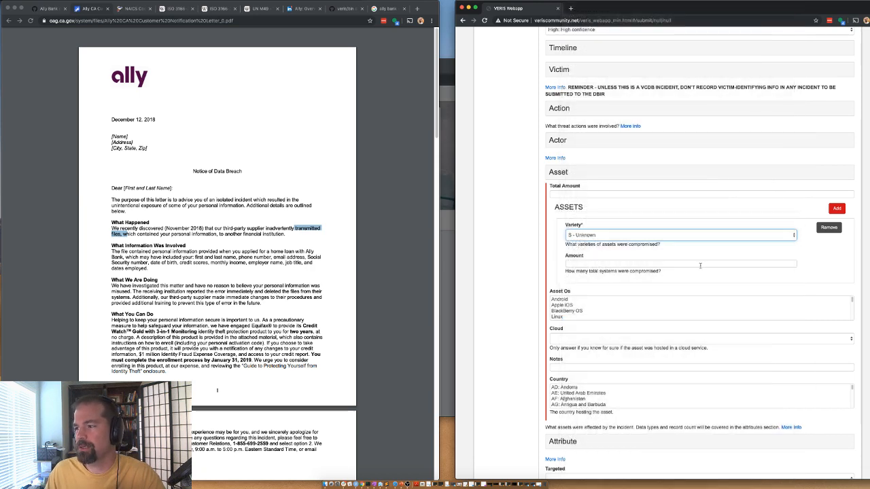
pyautogui.click(837, 208)
pyautogui.click(576, 303)
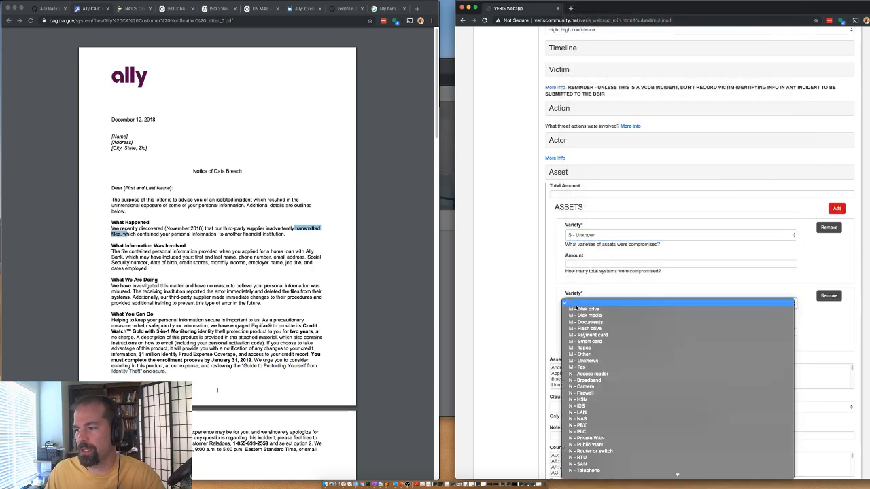
pyautogui.scroll(-10, 583, 354)
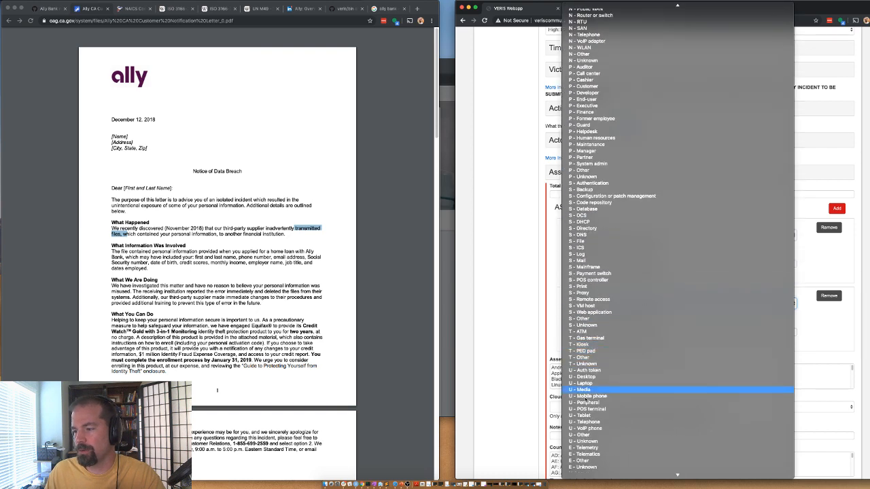
pyautogui.scroll(-1, 588, 408)
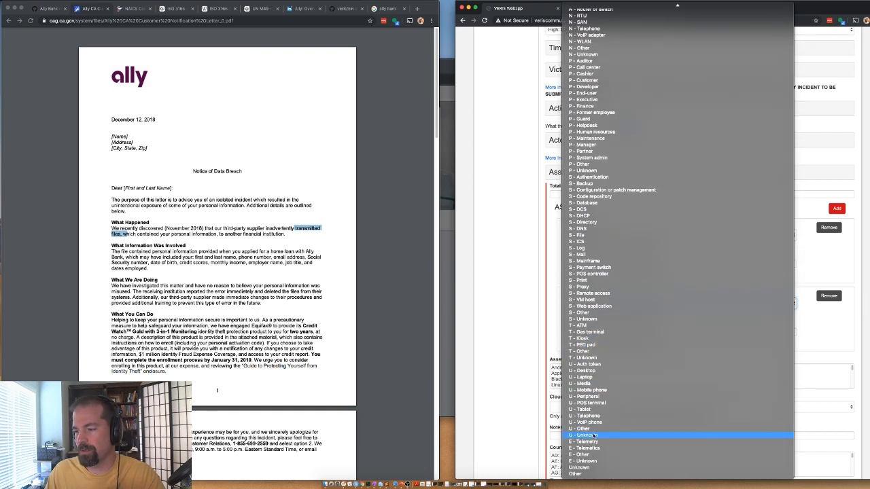
pyautogui.click(594, 435)
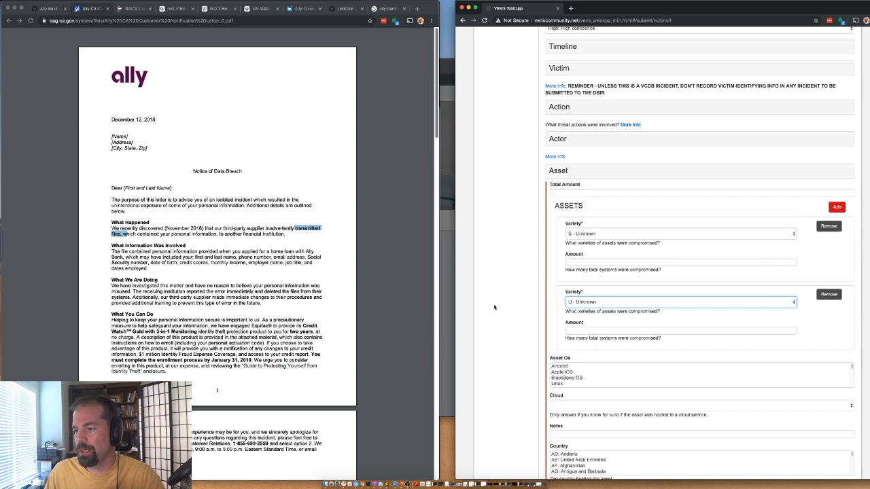
pyautogui.scroll(-4, 572, 221)
pyautogui.scroll(9, 575, 232)
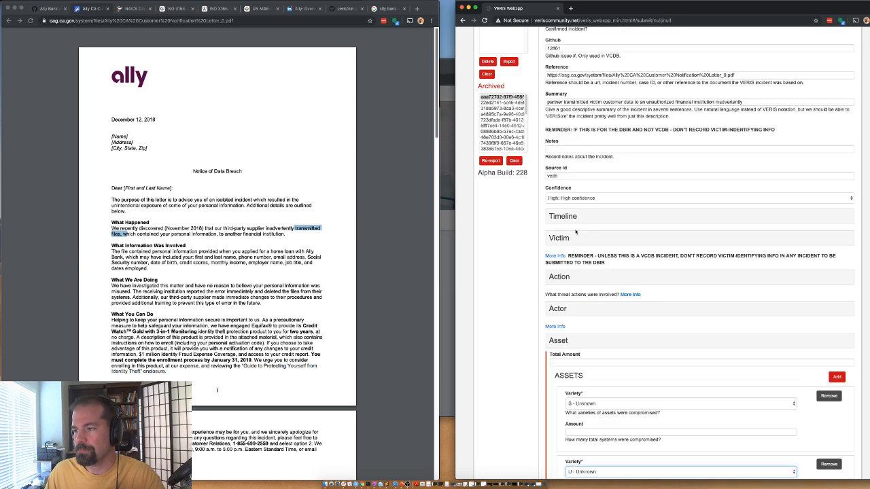
# Step: Set Targeted to NA: Not applicable and expand Discovery Method
pyautogui.click(547, 343)
pyautogui.scroll(-6, 529, 242)
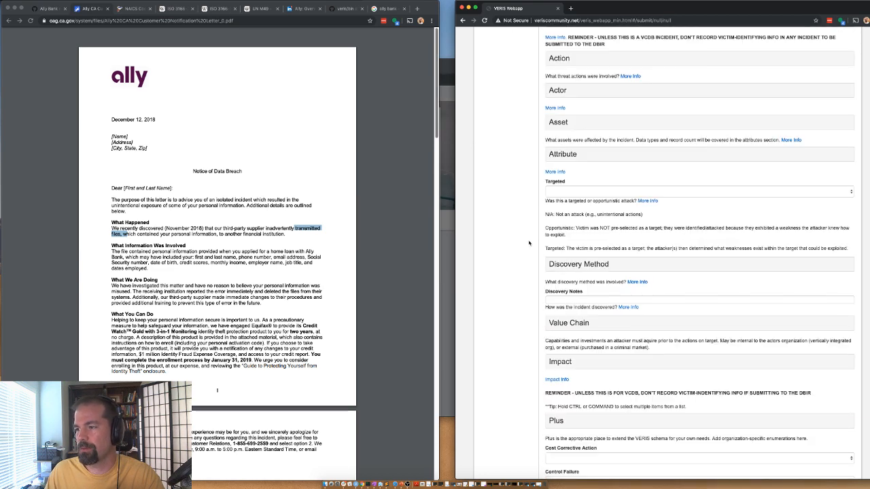
pyautogui.click(567, 191)
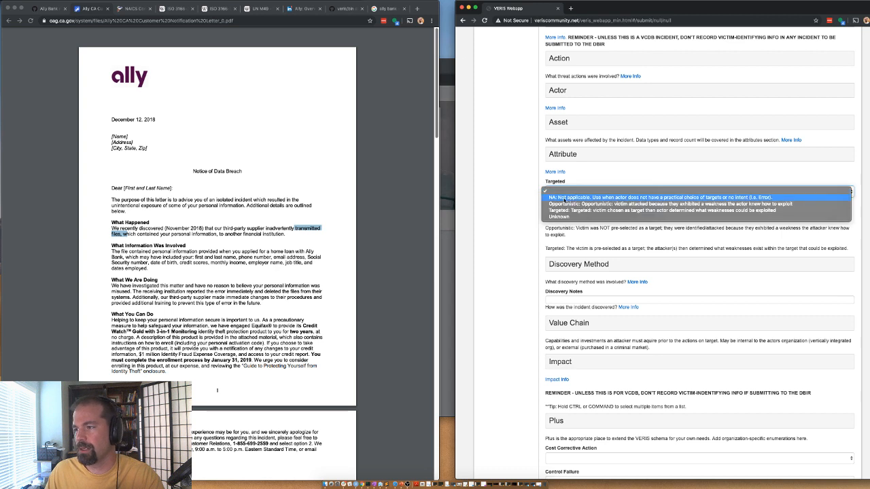
pyautogui.click(566, 199)
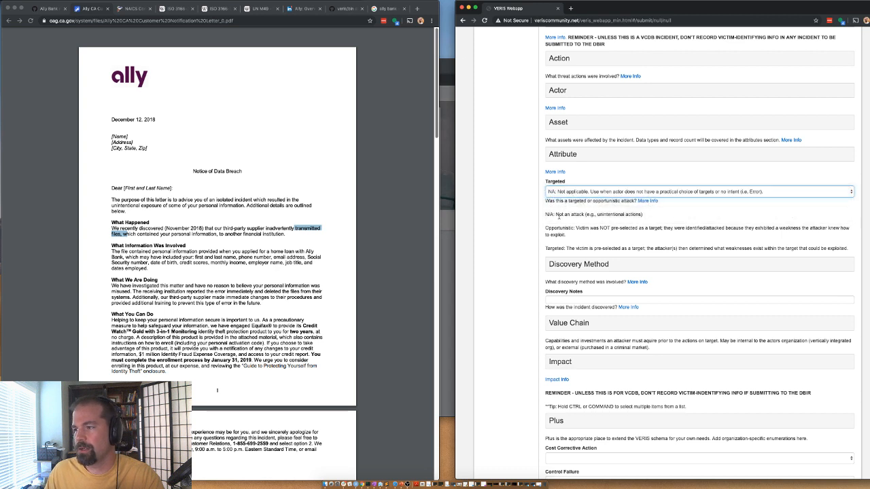
pyautogui.click(571, 266)
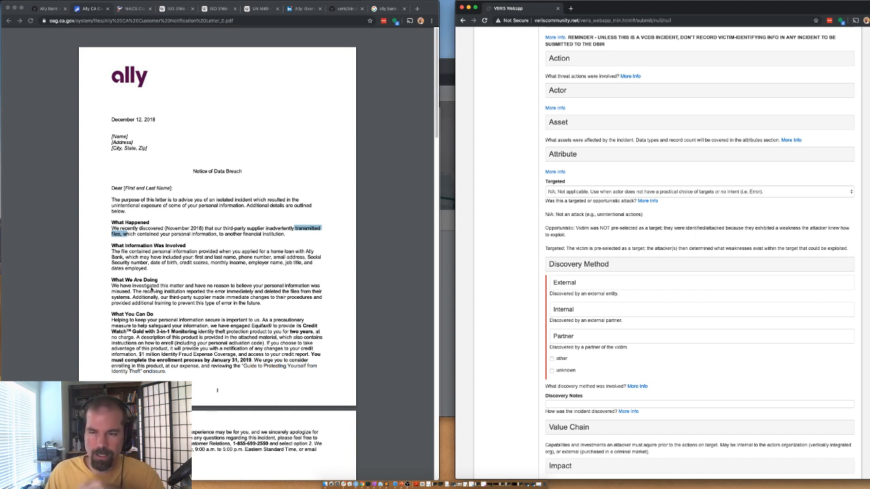
# Step: Read the letter's passages on data not being misused and the supplier's corrective changes
pyautogui.moveTo(161, 286); pyautogui.dragTo(272, 287)
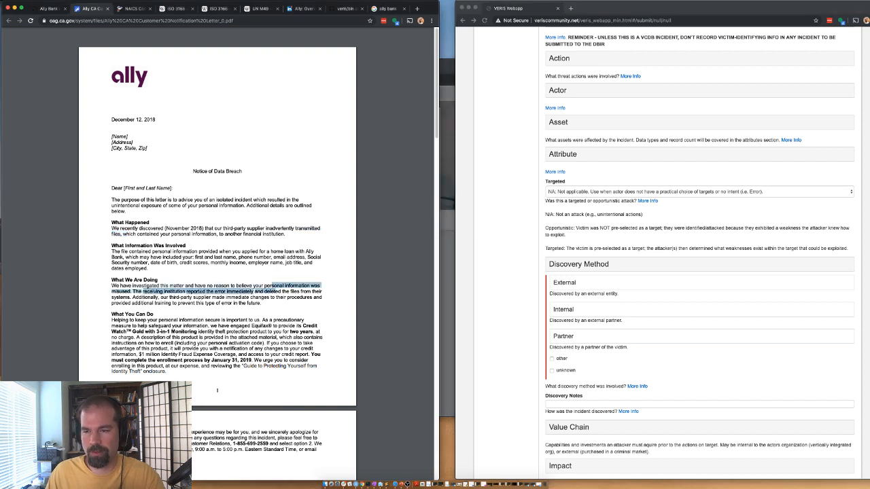
pyautogui.click(268, 292)
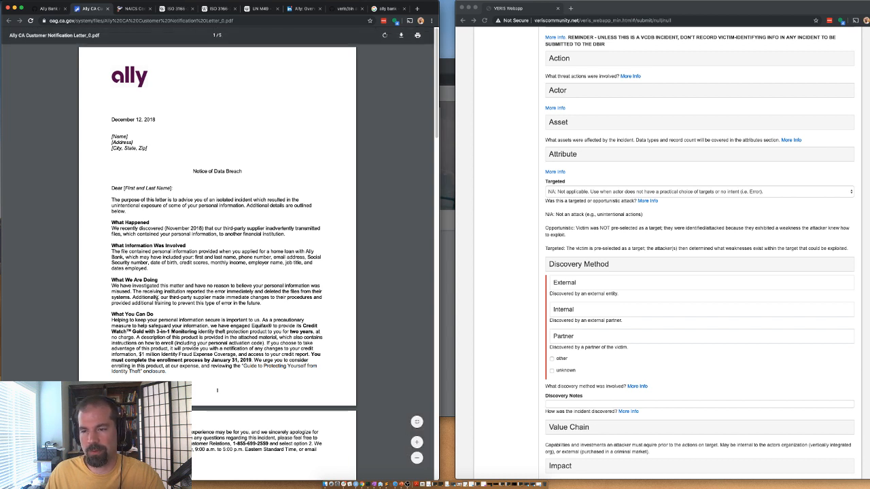
pyautogui.moveTo(238, 297); pyautogui.dragTo(215, 303)
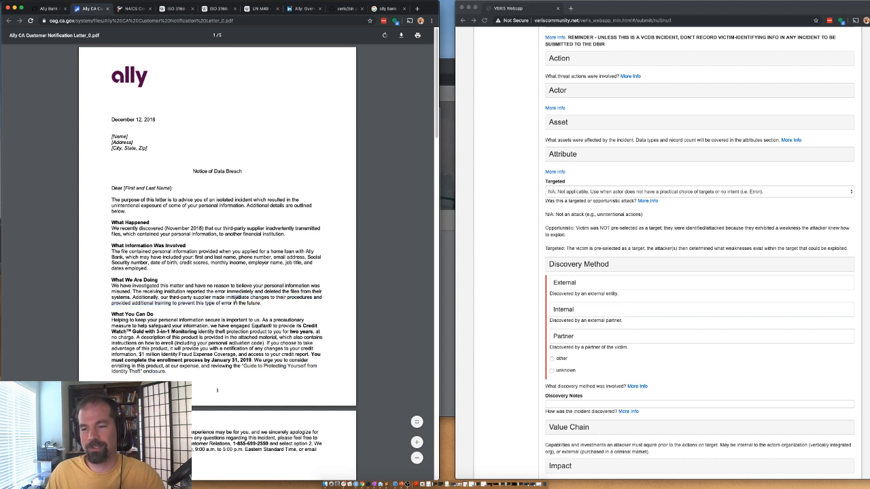
pyautogui.click(255, 304)
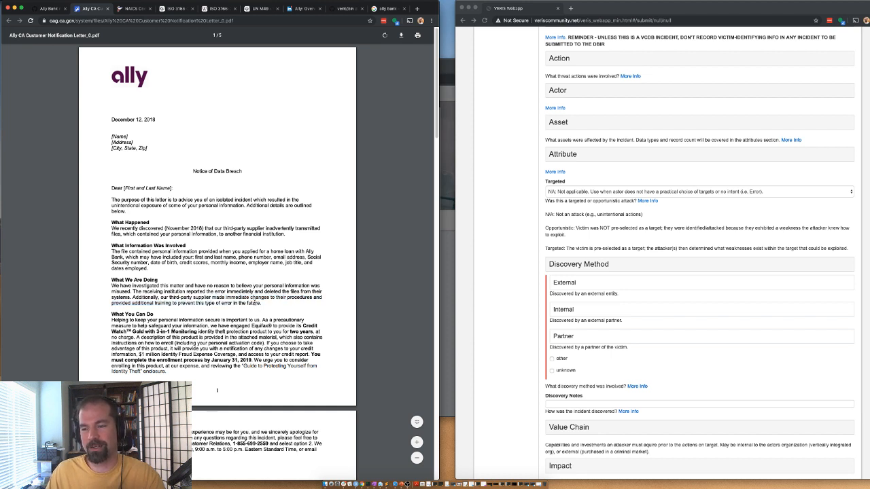
pyautogui.moveTo(261, 303)
pyautogui.mouseDown()
pyautogui.moveTo(213, 297)
pyautogui.moveTo(261, 304)
pyautogui.mouseUp()
pyautogui.click(213, 298)
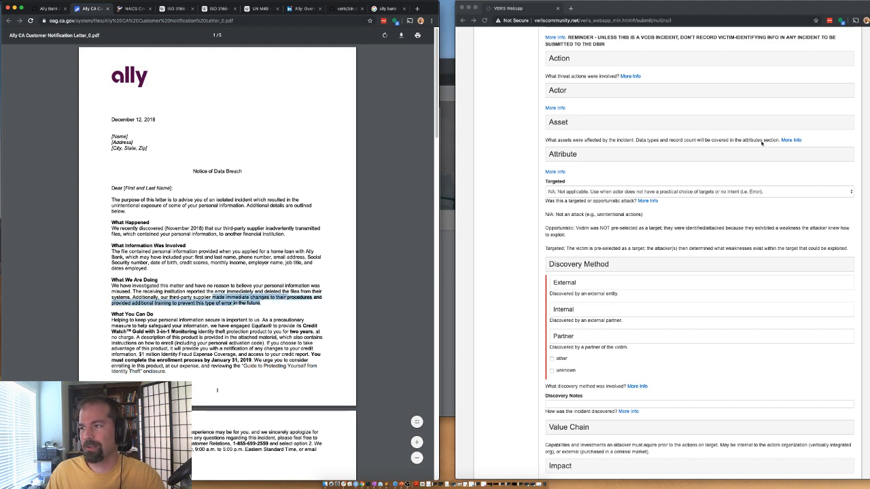
pyautogui.scroll(8, 761, 142)
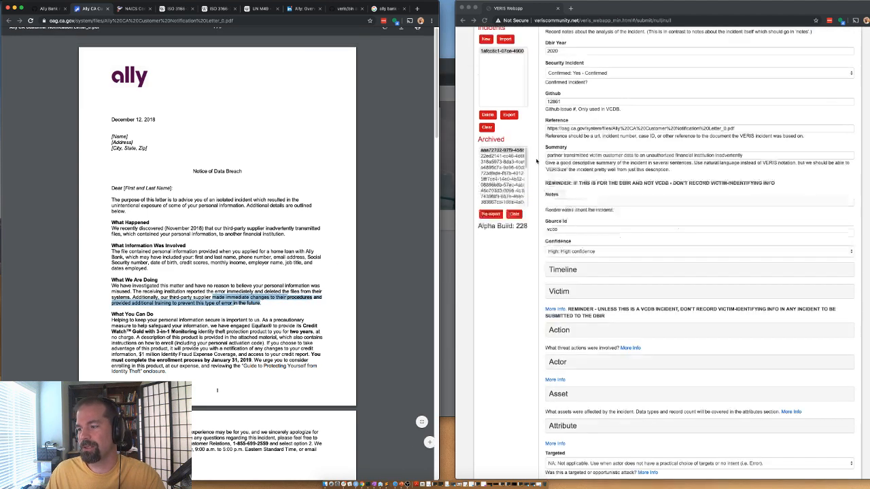
pyautogui.scroll(-4, 554, 180)
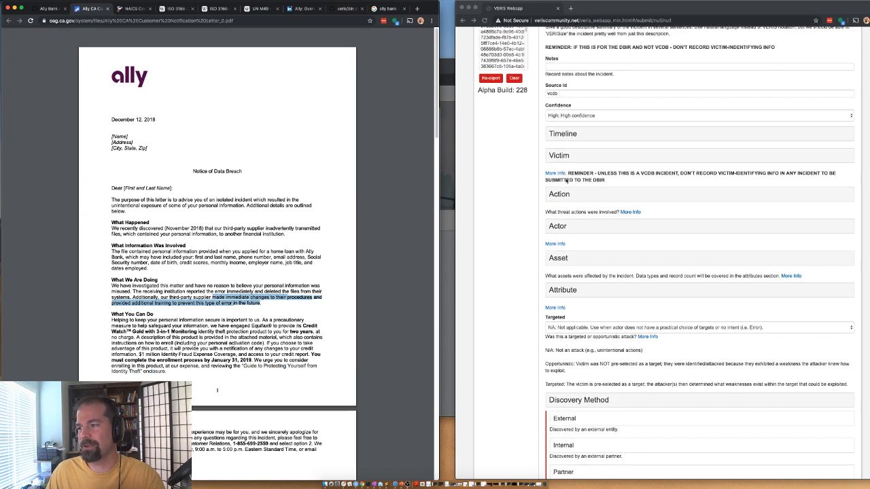
# Step: Change the Error action vector to Inadequate processes and collapse the Action section
pyautogui.click(562, 197)
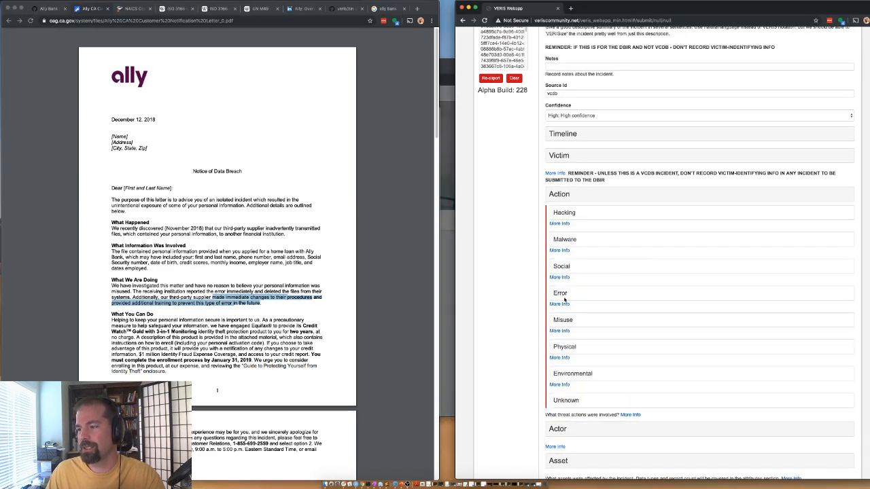
pyautogui.click(565, 299)
pyautogui.scroll(-2, 561, 296)
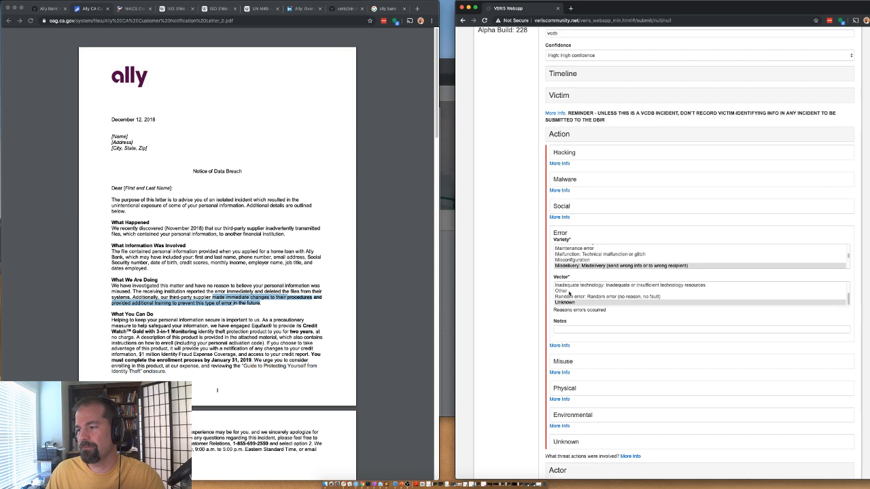
pyautogui.scroll(1, 569, 294)
pyautogui.click(569, 297)
pyautogui.scroll(1, 571, 299)
pyautogui.click(574, 300)
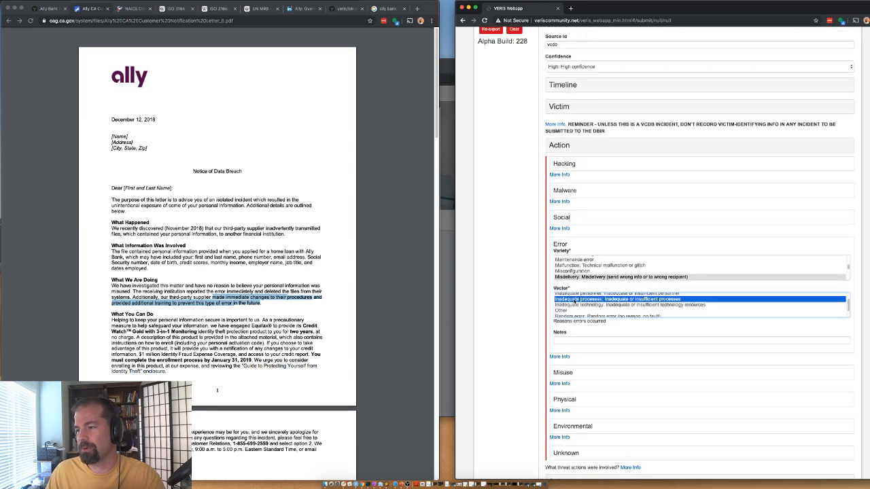
pyautogui.click(566, 146)
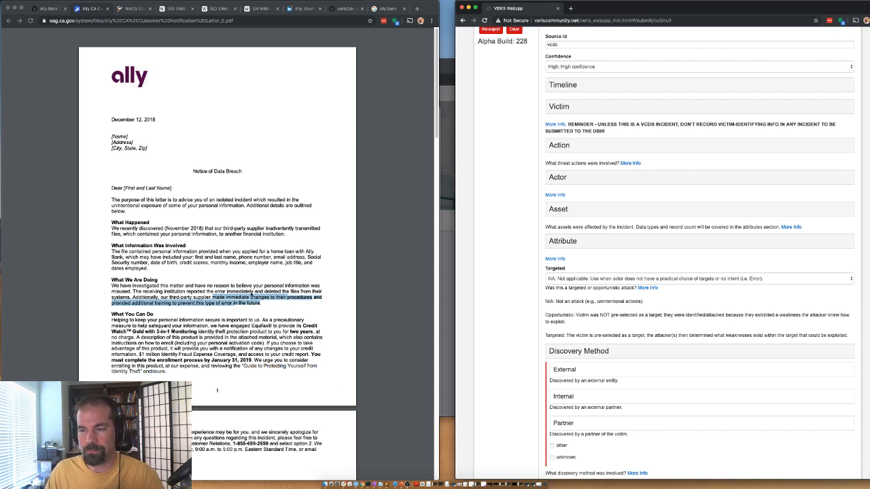
# Step: Expand the External discovery details and try Unrelated 3rd party as the variety
pyautogui.scroll(-3, 545, 291)
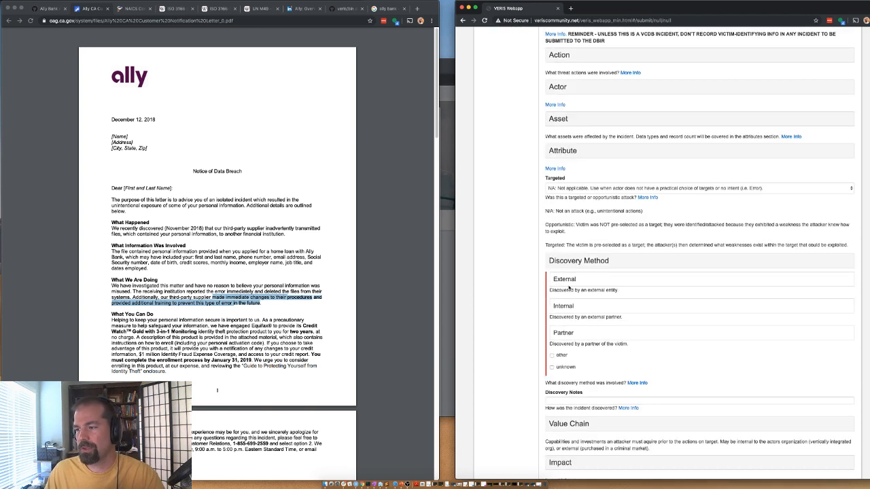
pyautogui.click(567, 280)
pyautogui.scroll(-2, 577, 309)
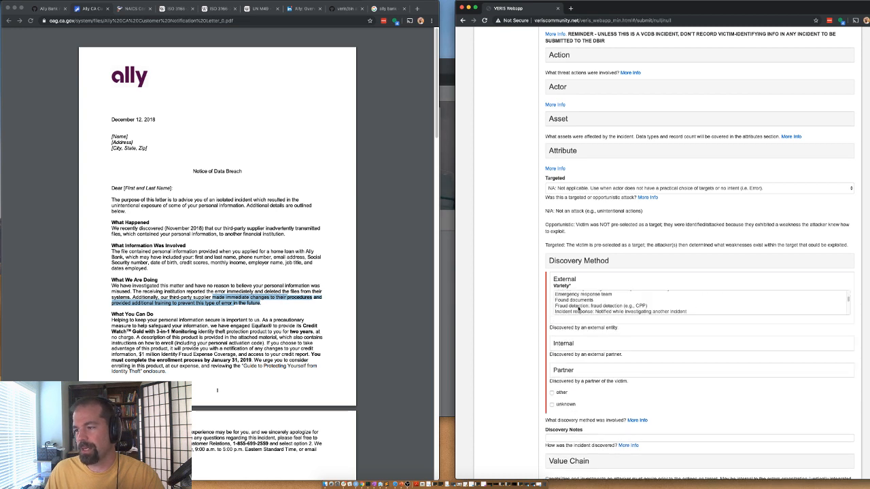
pyautogui.scroll(3, 578, 309)
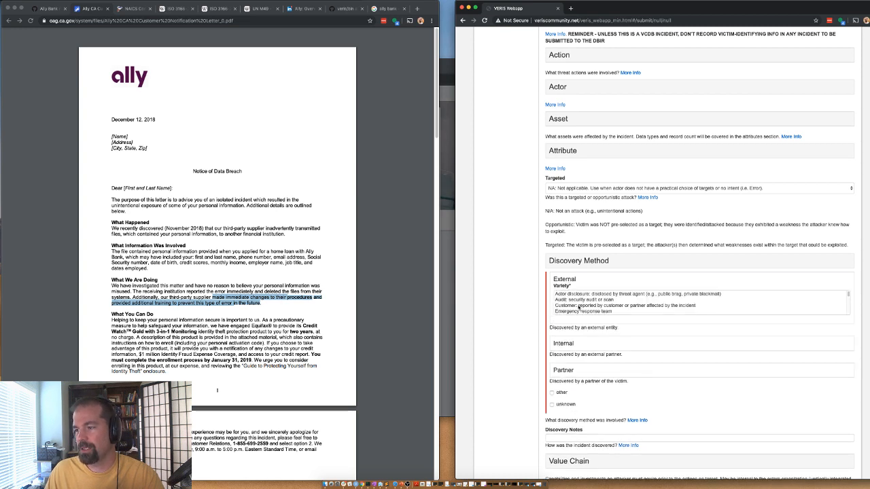
pyautogui.scroll(-5, 575, 305)
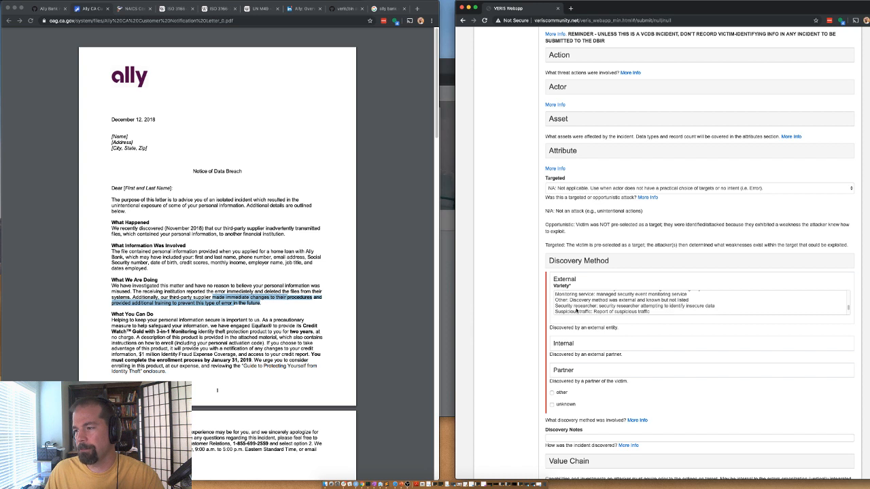
pyautogui.scroll(-1, 576, 310)
pyautogui.click(577, 311)
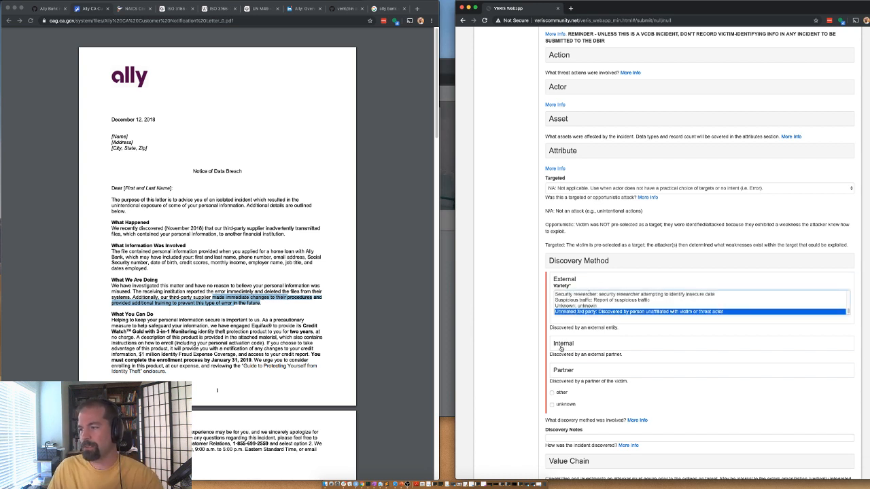
# Step: Browse the External Variety list, selecting Other and then Found documents
pyautogui.scroll(1, 559, 313)
pyautogui.scroll(2, 561, 313)
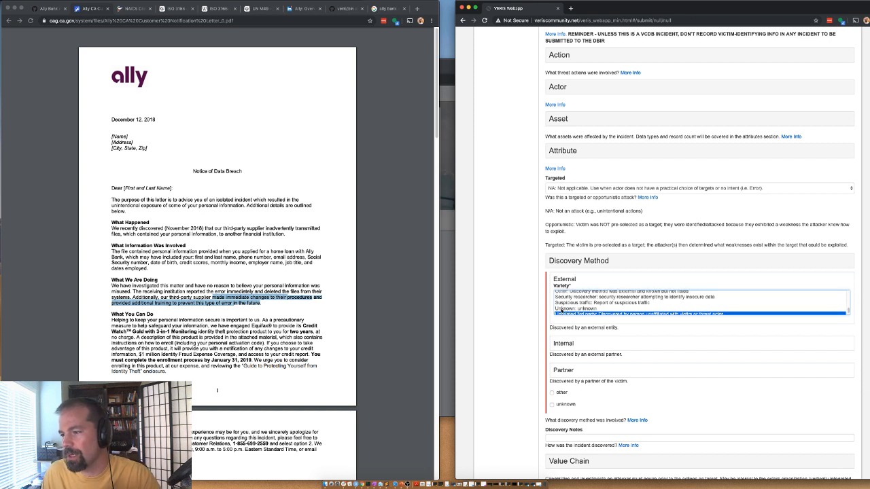
pyautogui.click(565, 302)
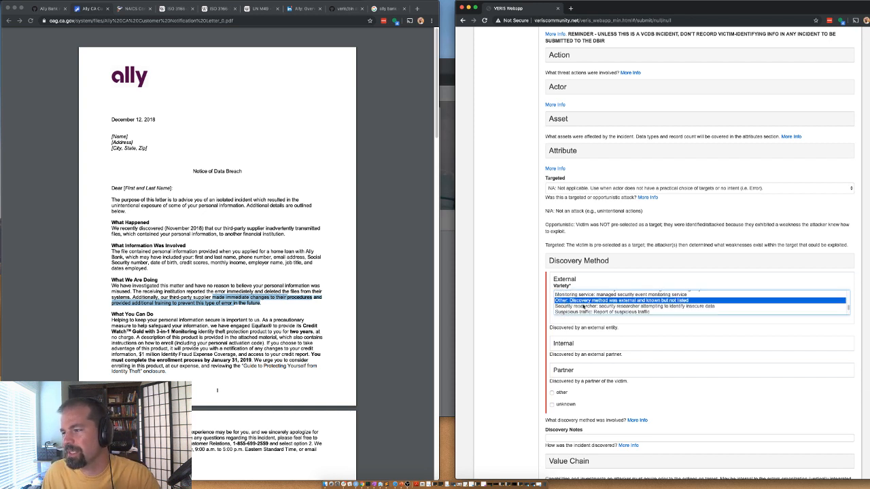
pyautogui.scroll(-2, 580, 310)
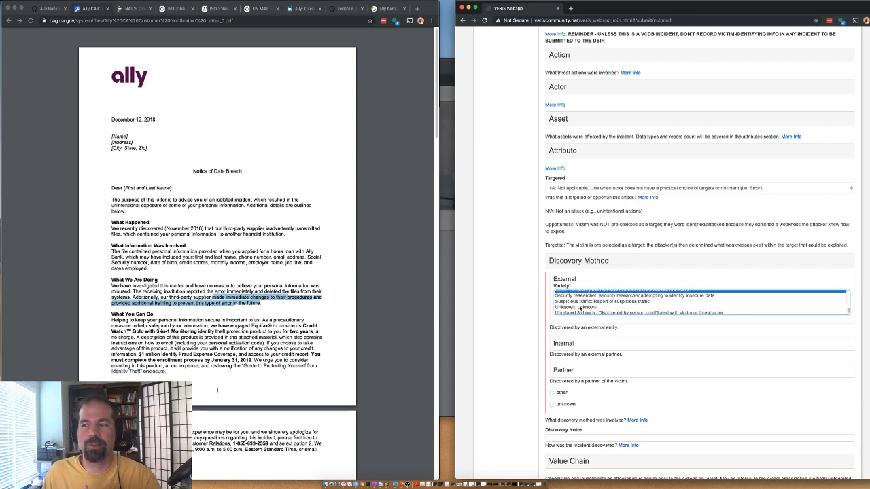
pyautogui.scroll(3, 579, 309)
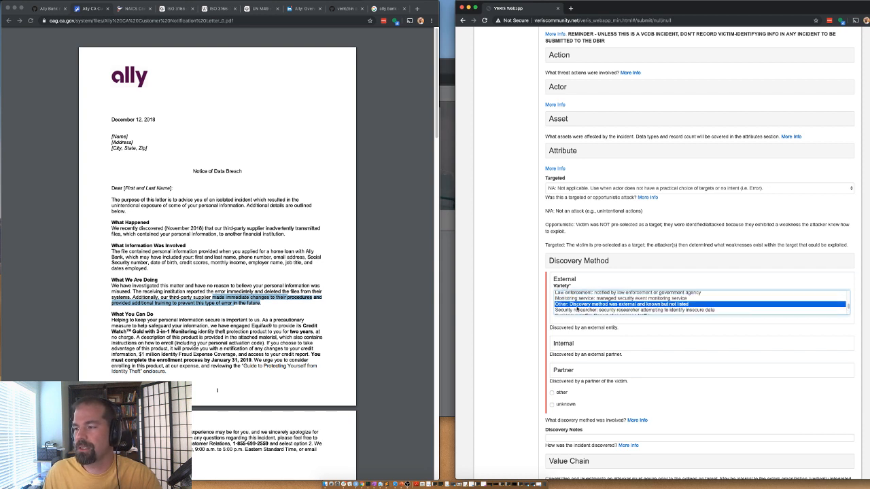
pyautogui.scroll(5, 575, 306)
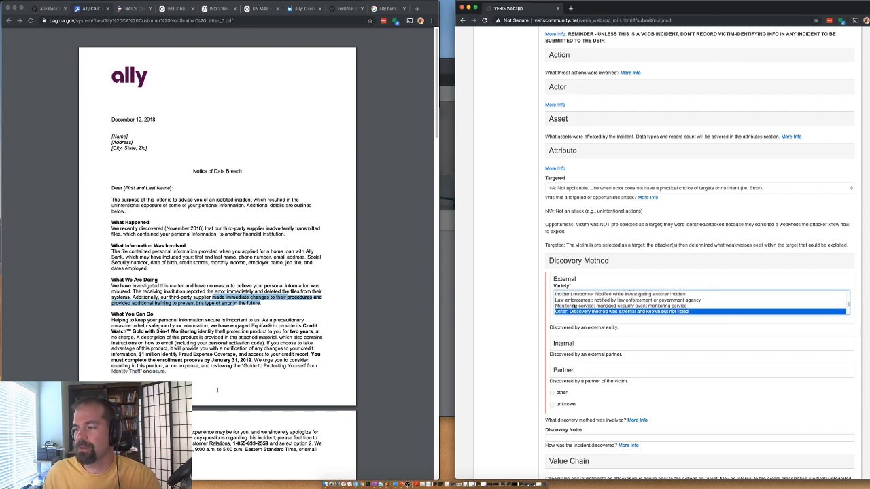
pyautogui.scroll(1, 571, 299)
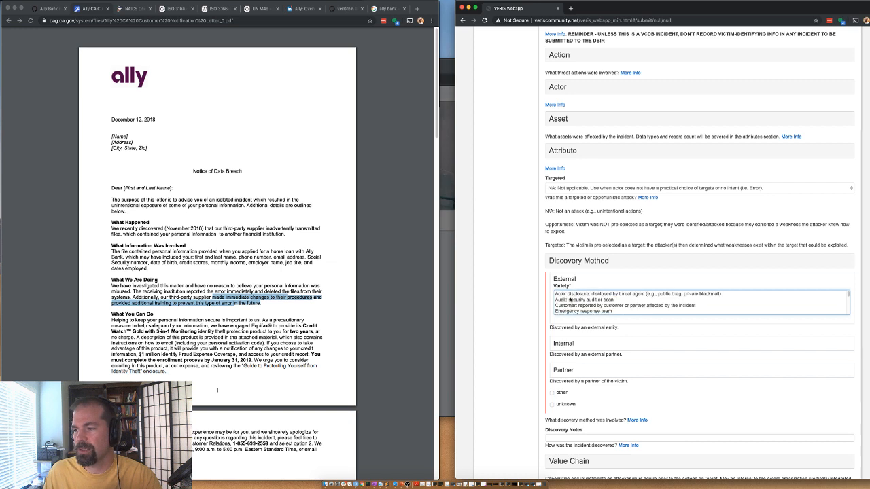
pyautogui.scroll(-3, 570, 300)
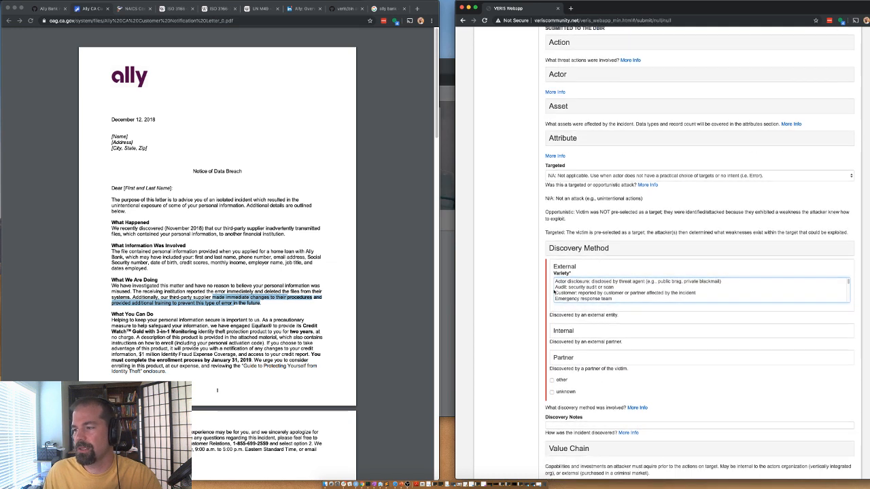
pyautogui.scroll(-2, 561, 291)
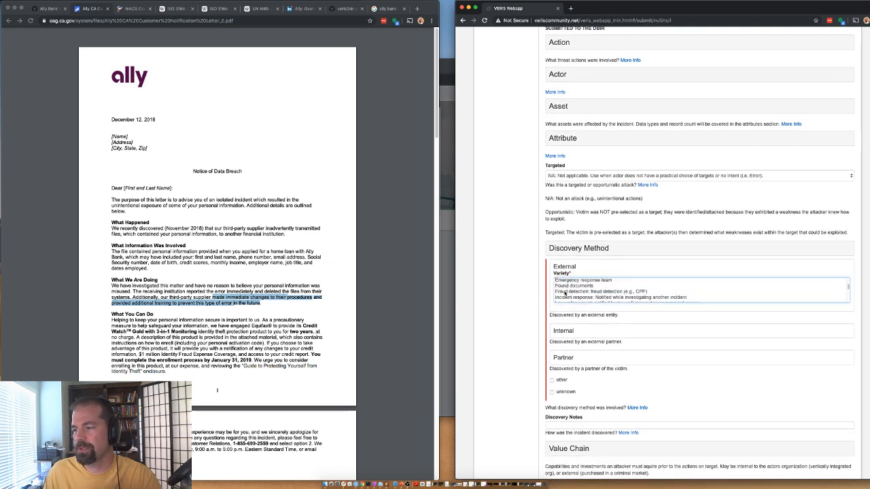
pyautogui.scroll(-1, 565, 293)
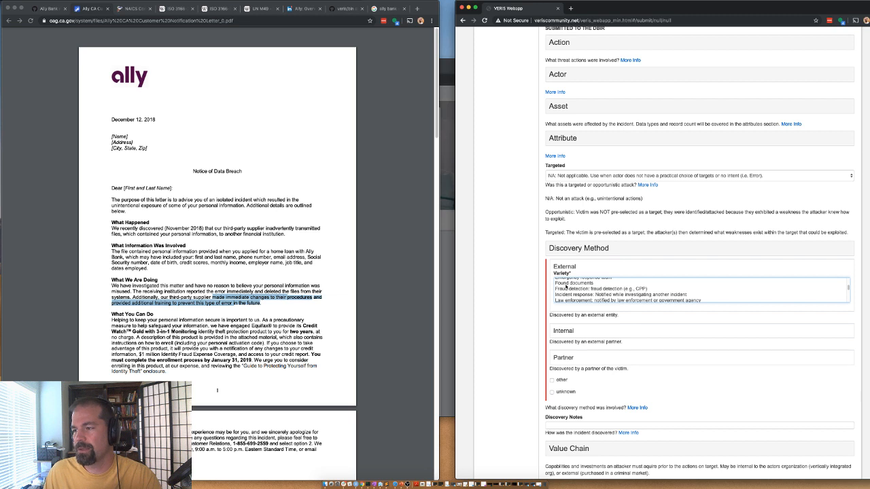
pyautogui.click(565, 284)
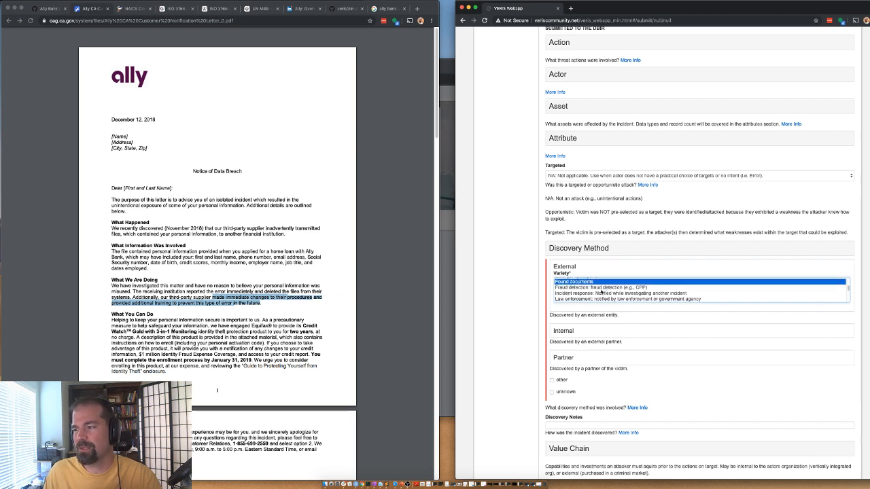
pyautogui.scroll(-3, 592, 296)
pyautogui.scroll(5, 574, 292)
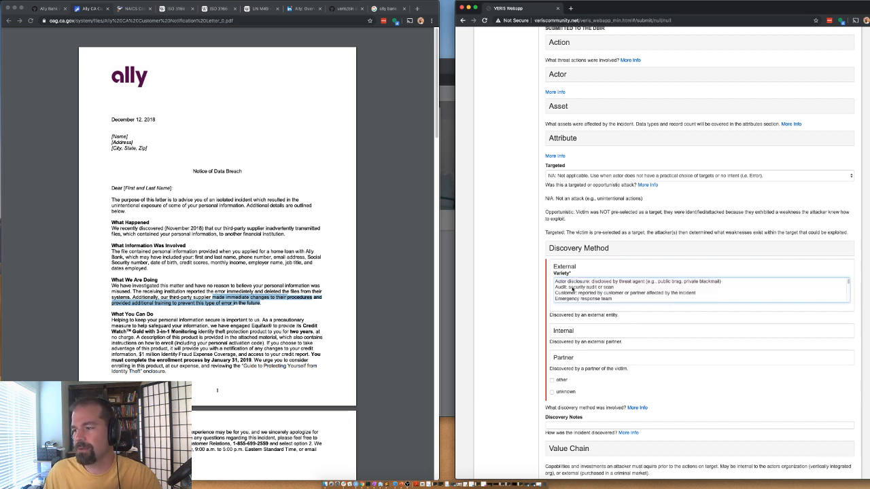
pyautogui.scroll(-3, 574, 290)
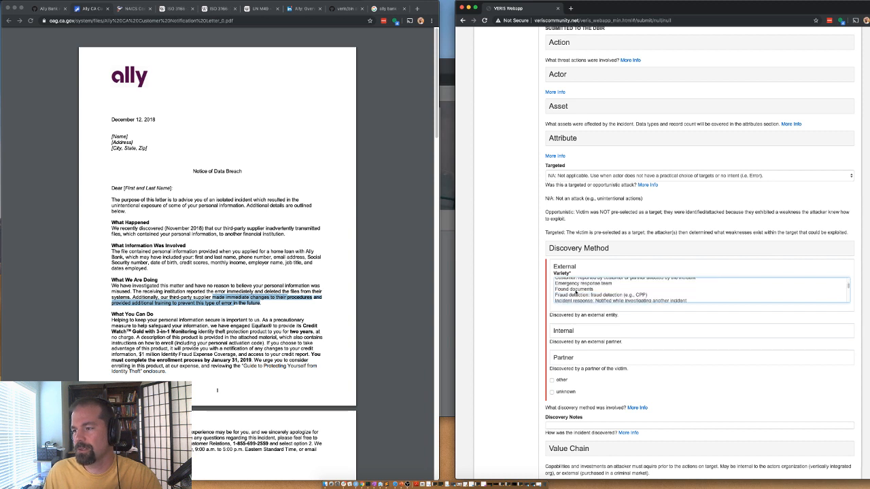
pyautogui.scroll(-2, 578, 297)
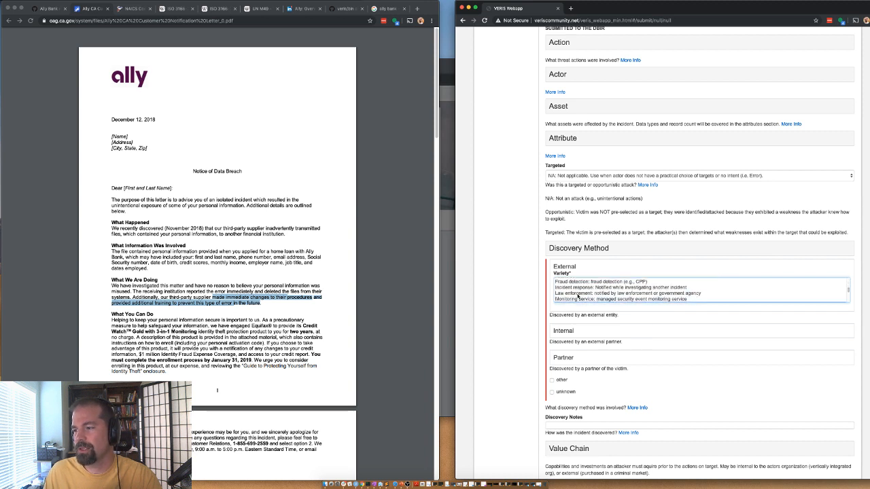
pyautogui.scroll(-5, 578, 297)
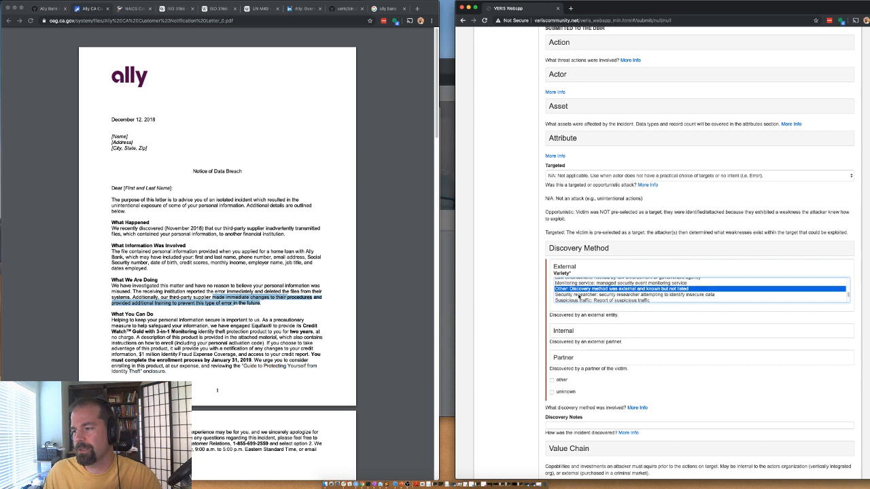
pyautogui.scroll(6, 580, 297)
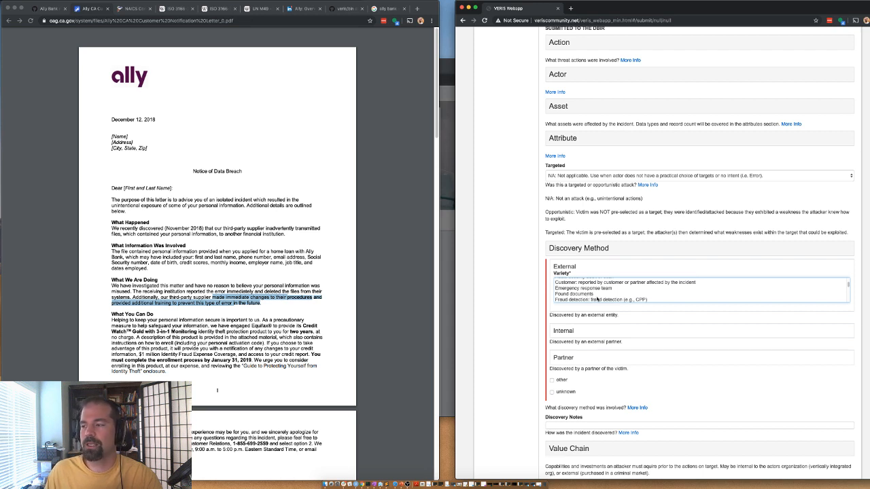
pyautogui.scroll(-3, 577, 300)
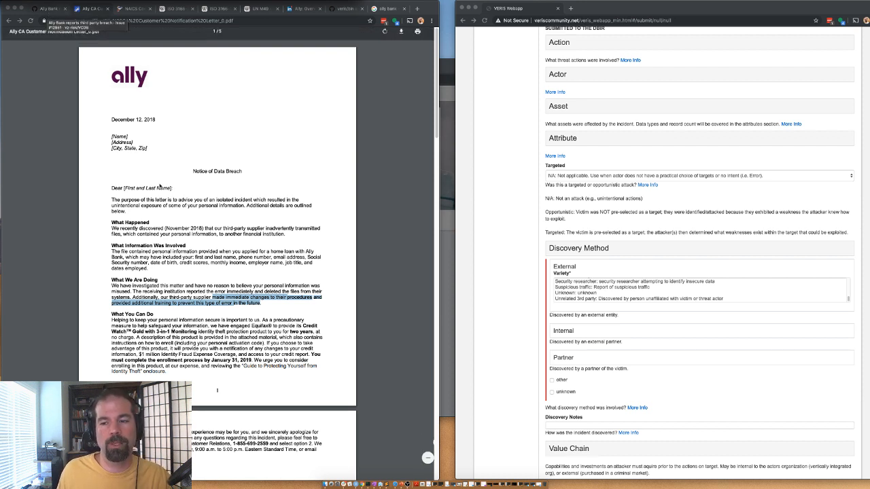
# Step: Return to the form and reselect Other as the External discovery variety
pyautogui.click(486, 212)
pyautogui.scroll(-5, 567, 245)
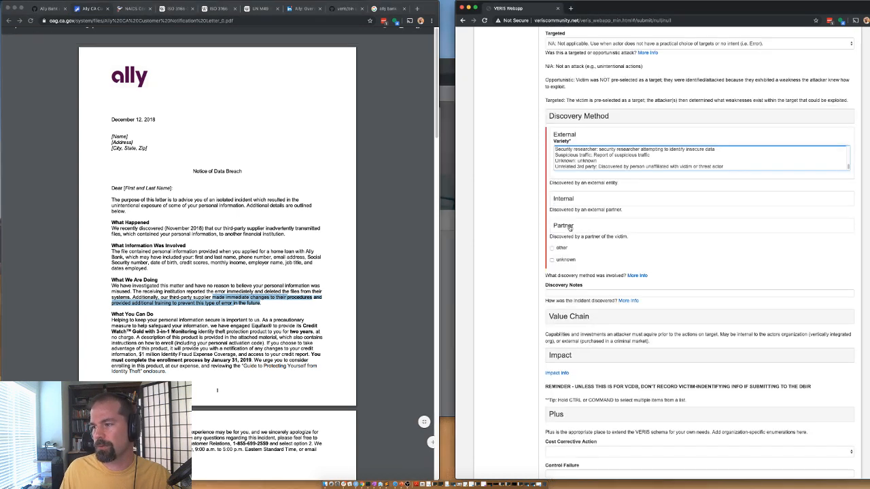
pyautogui.click(562, 163)
pyautogui.scroll(-1, 563, 168)
pyautogui.scroll(3, 562, 160)
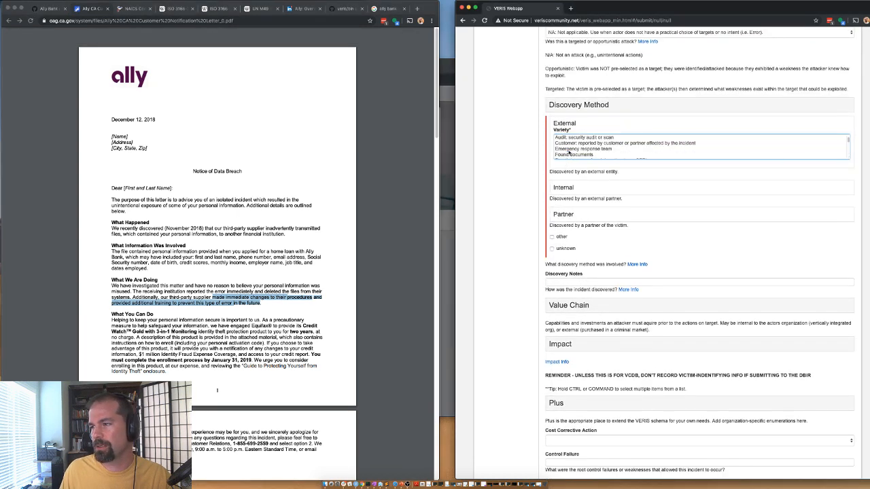
pyautogui.scroll(2, 569, 152)
pyautogui.click(569, 152)
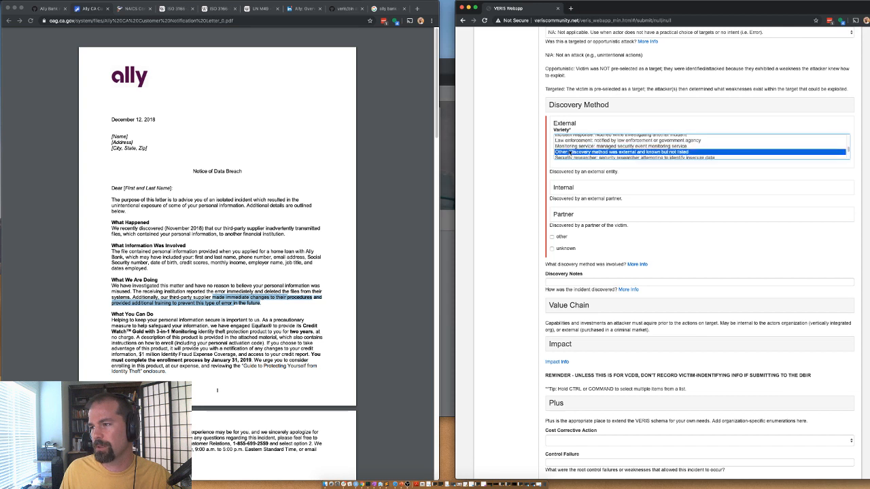
# Step: Write Discovery Notes: 'Discovered by receiving financial institution (related to the partner who sent the data, not the intended recipient)'
pyautogui.click(583, 282)
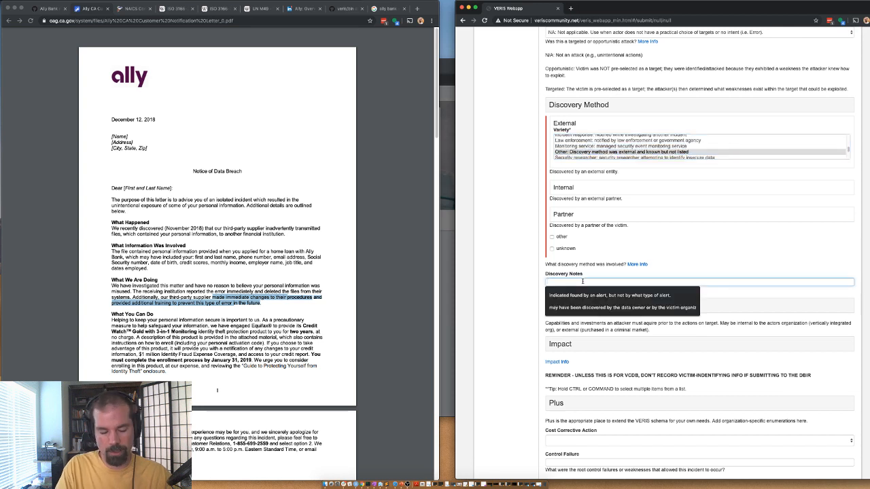
pyautogui.write('Disco')
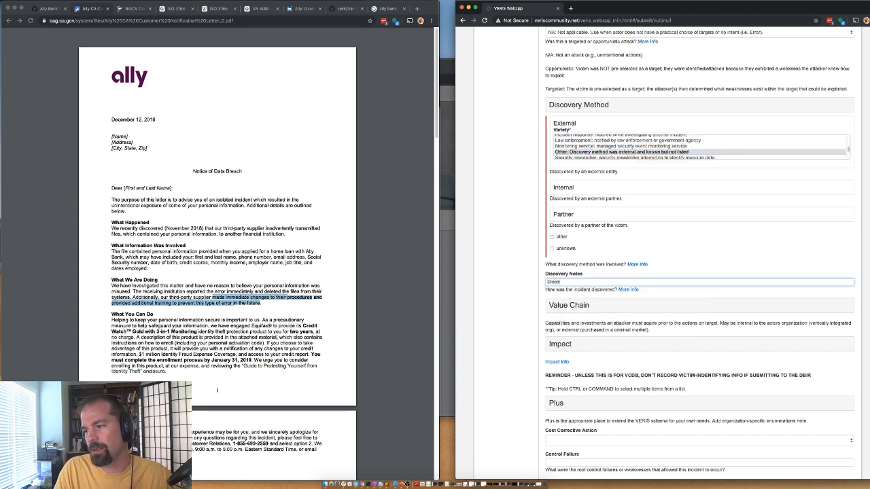
pyautogui.write('vered by receiver')
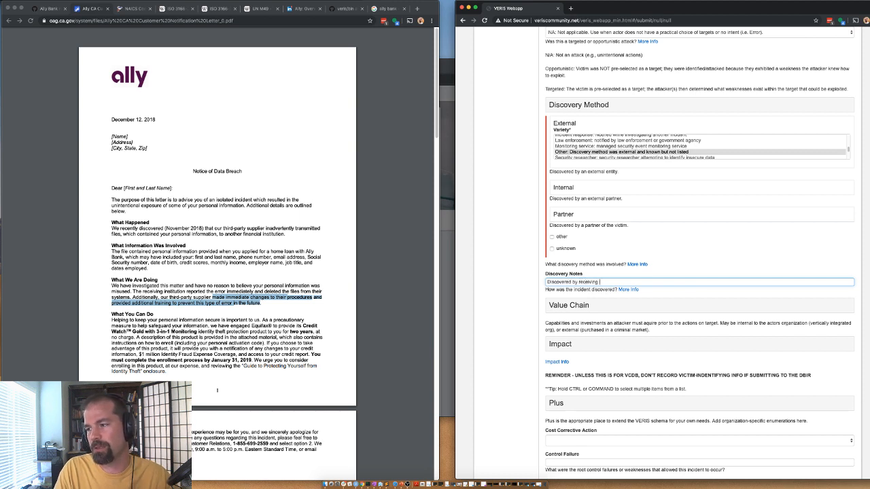
pyautogui.write('financial institu')
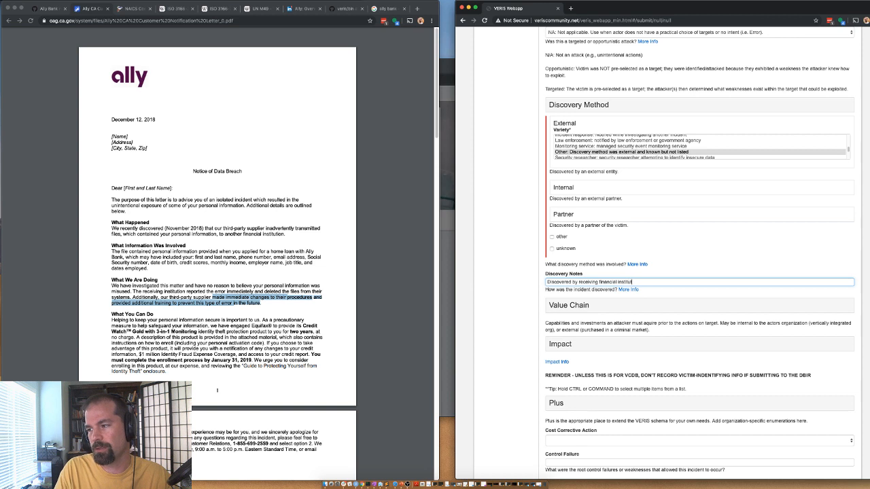
pyautogui.write('tion (which was m')
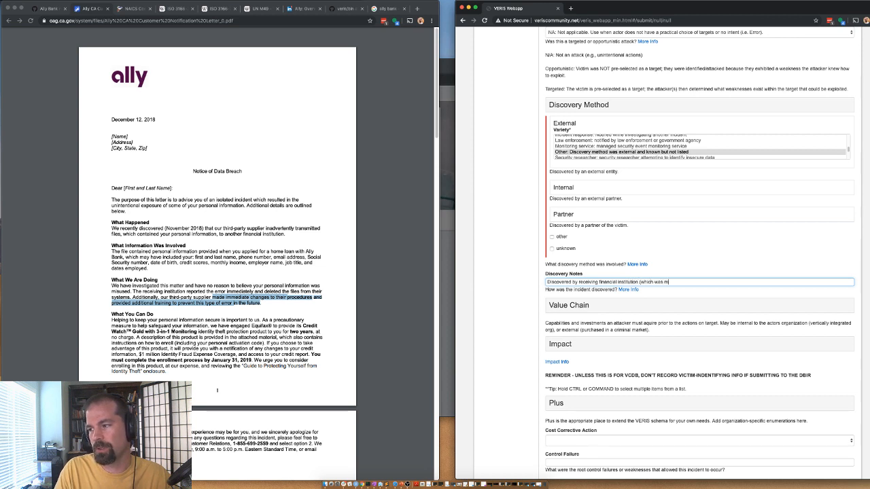
pyautogui.press('BackSpace')
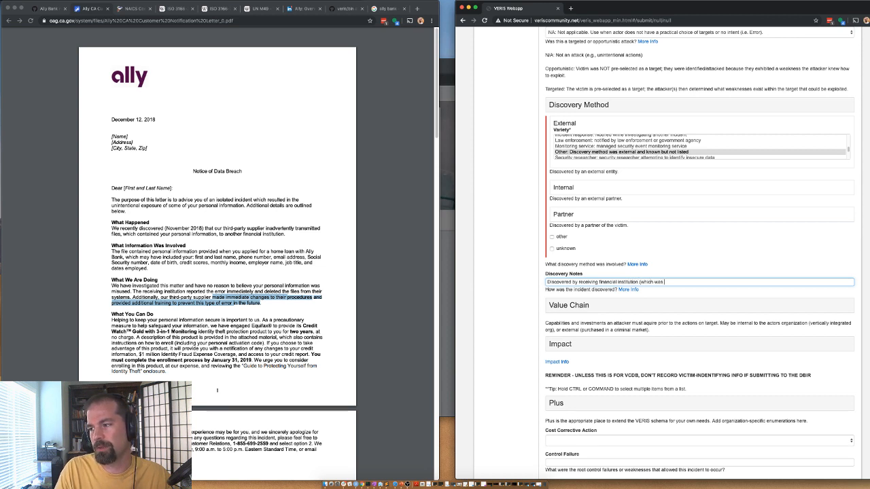
pyautogui.write('related to')
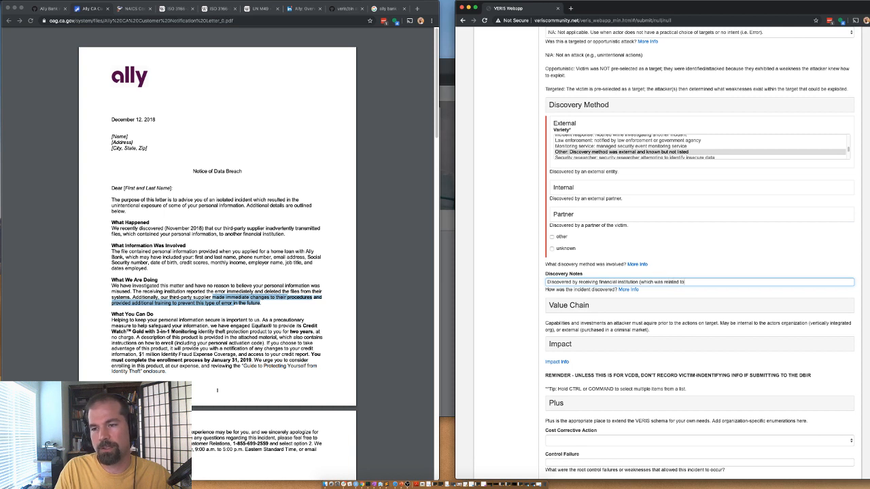
pyautogui.write(' the 3rd p')
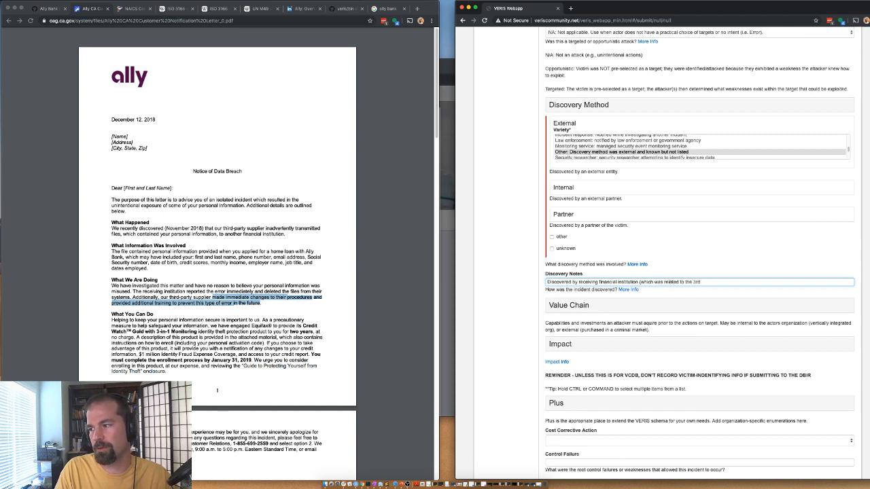
pyautogui.press('BackSpace')
pyautogui.write('partner who')
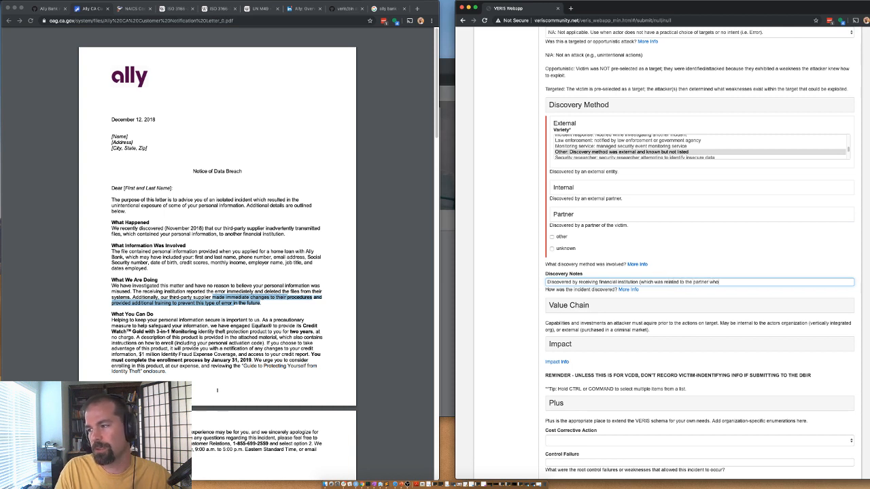
pyautogui.write(' sent the data, but ')
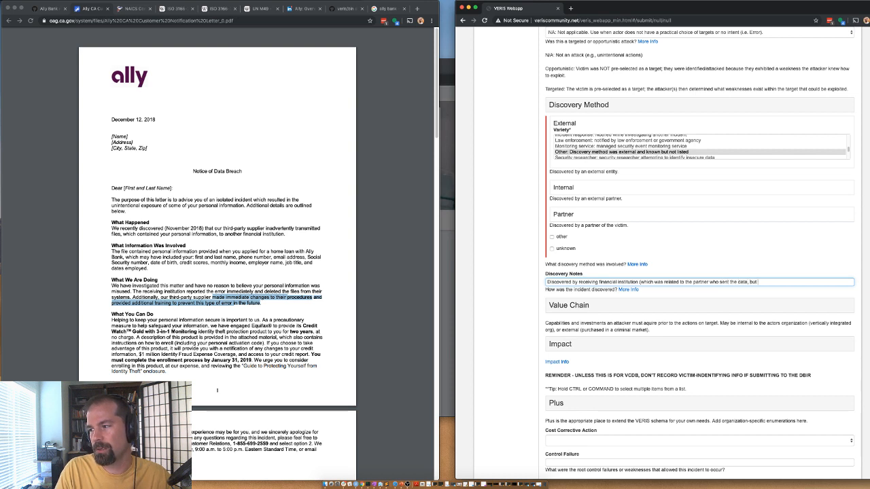
pyautogui.write('not th')
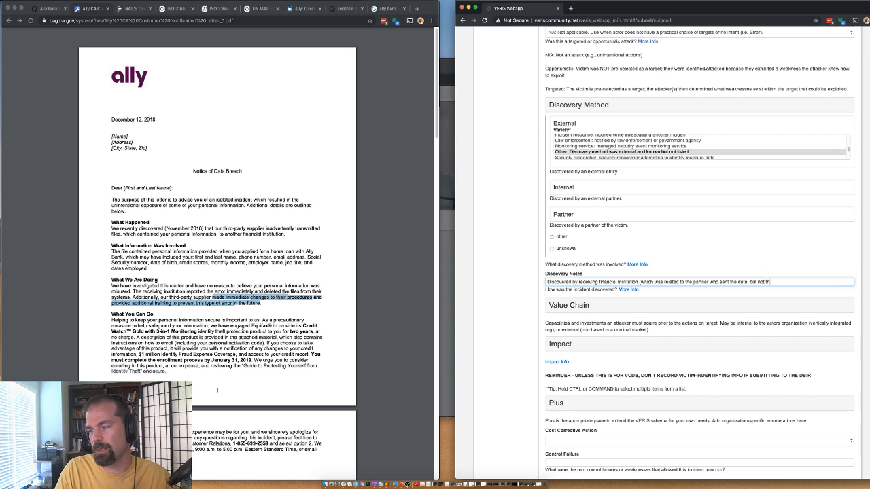
pyautogui.write('e intended recipient')
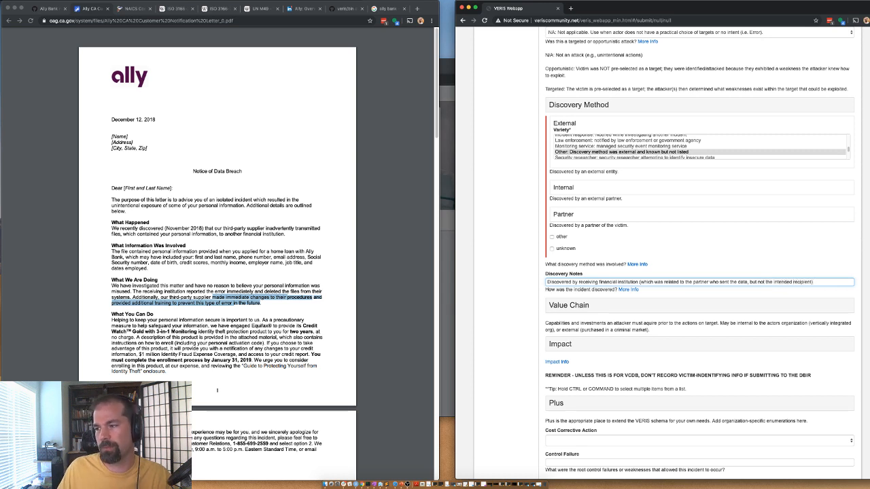
pyautogui.write(')')
# Step: Collapse Discovery Method and set the Impact overall rating to Insignificant
pyautogui.click(555, 106)
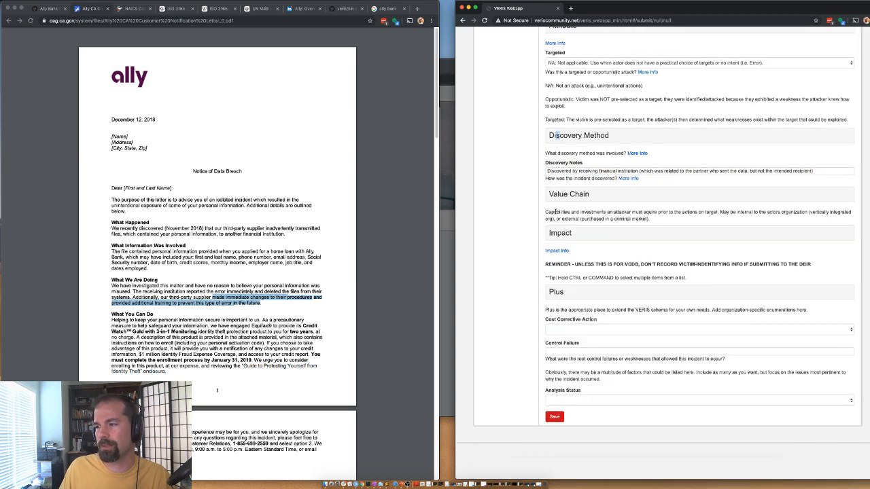
pyautogui.click(565, 238)
pyautogui.scroll(-1, 565, 238)
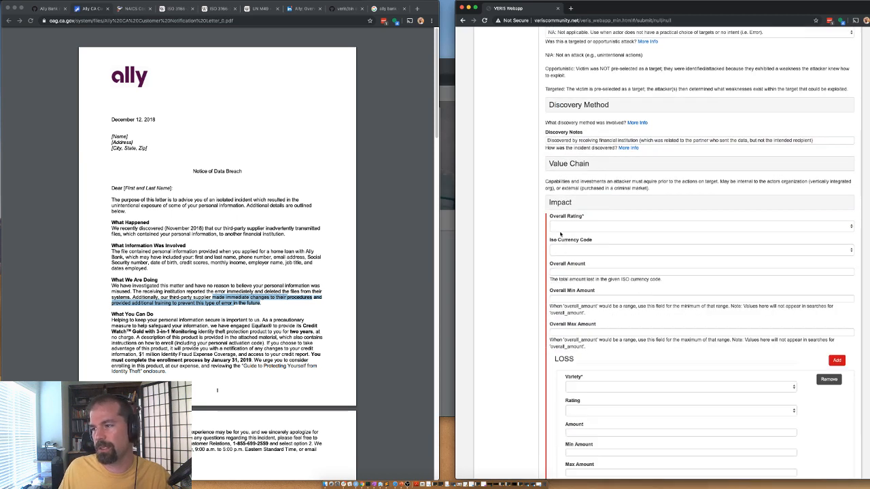
pyautogui.click(560, 229)
pyautogui.click(539, 252)
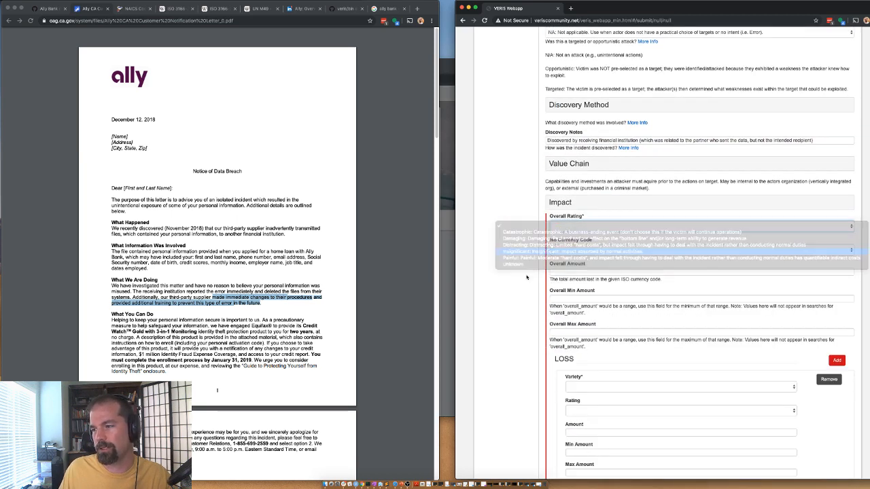
pyautogui.click(575, 207)
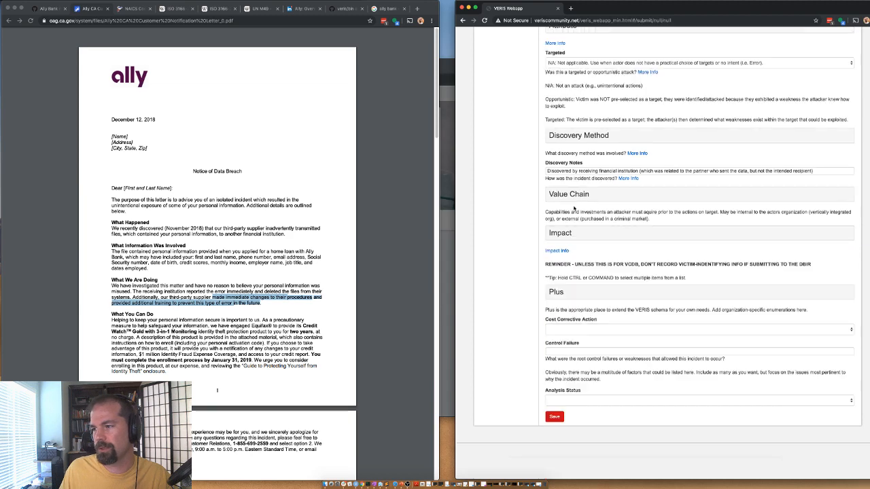
# Step: Expand the Plus section and enter 'random' as the Sub Source
pyautogui.click(560, 290)
pyautogui.click(561, 284)
pyautogui.write('random')
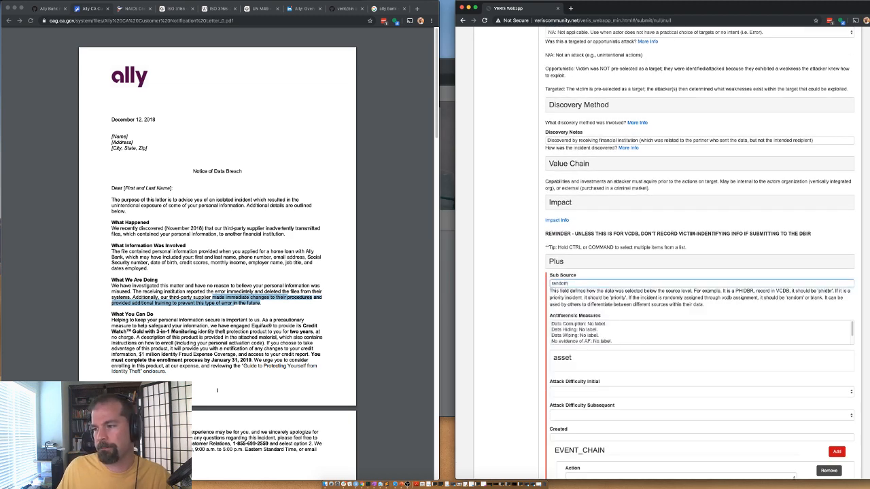
pyautogui.scroll(-3, 548, 324)
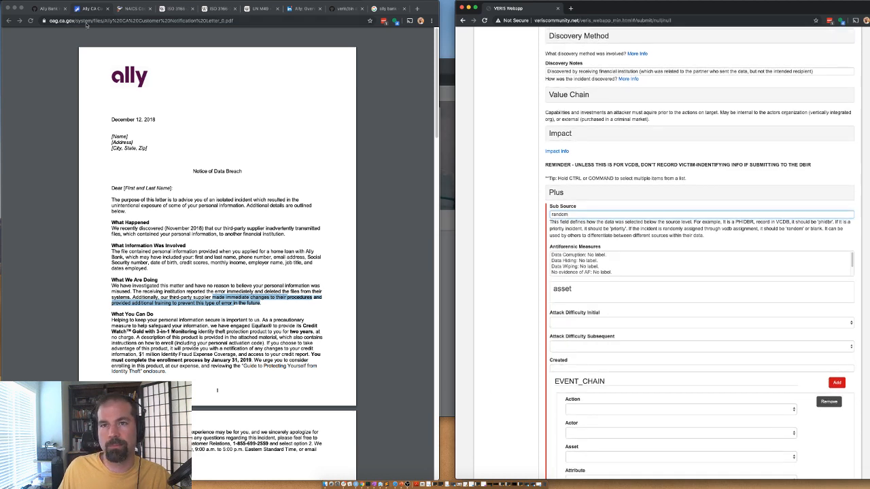
pyautogui.click(55, 9)
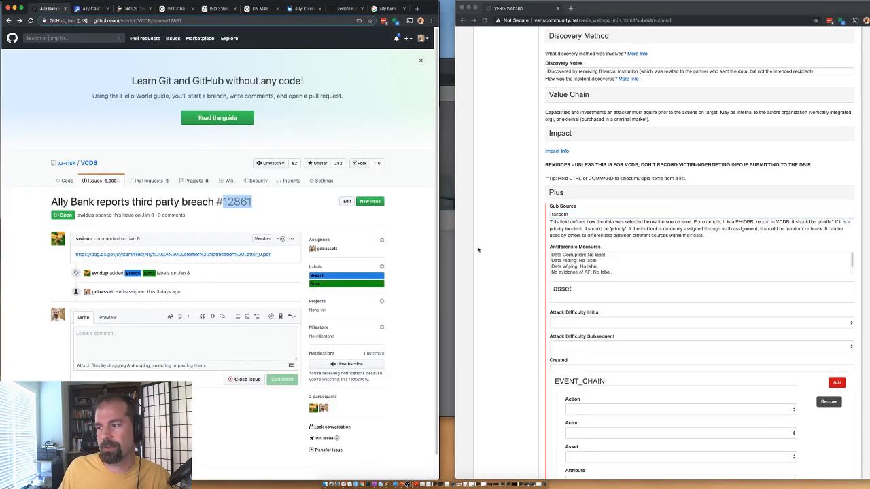
pyautogui.scroll(-5, 499, 284)
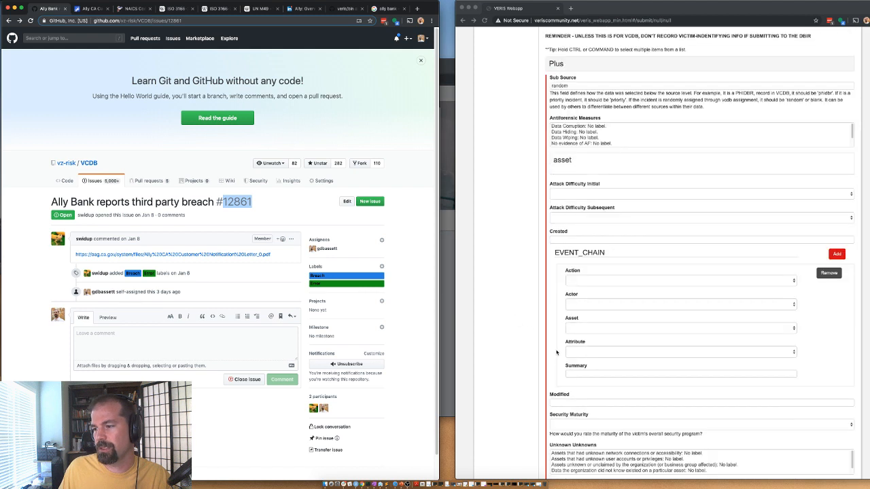
# Step: Add an event chain entry of action err, actor prt, asset srv, attribute cp
pyautogui.click(578, 280)
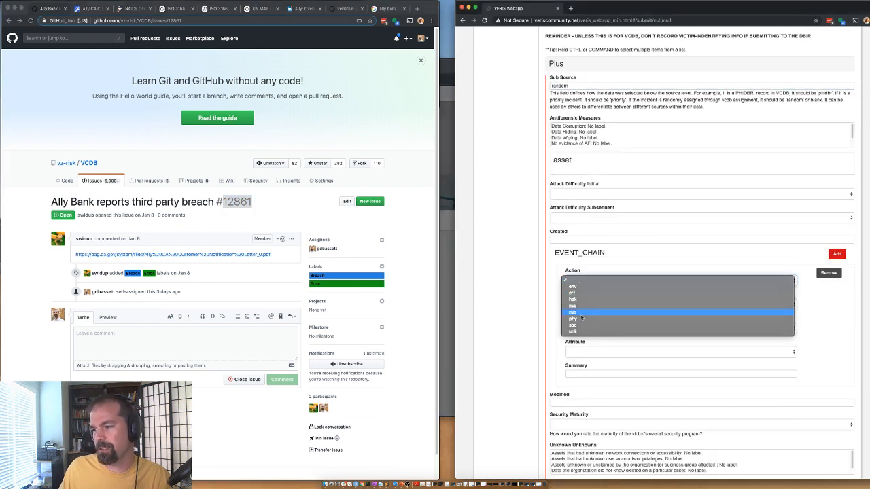
pyautogui.click(577, 293)
pyautogui.click(577, 306)
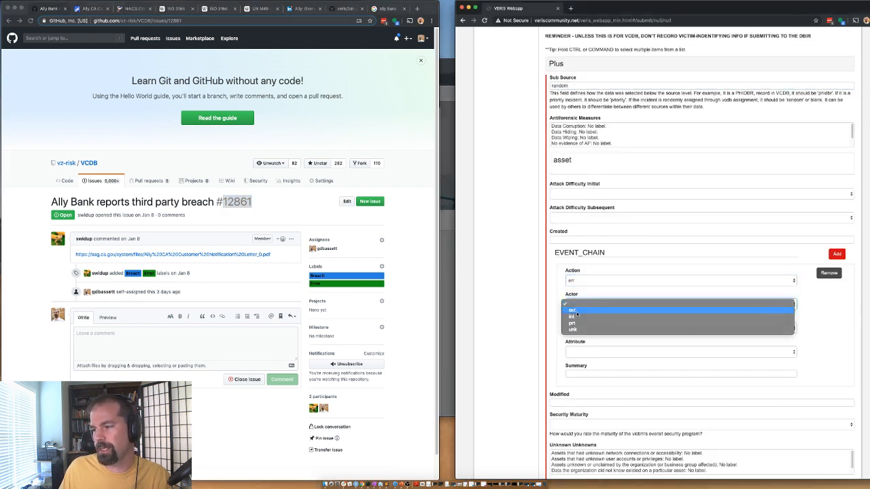
pyautogui.click(575, 320)
pyautogui.click(579, 329)
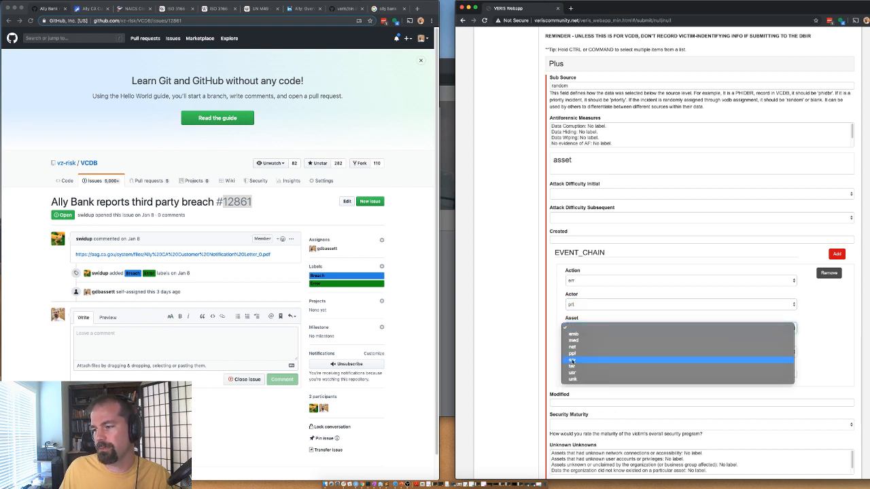
pyautogui.click(572, 363)
pyautogui.click(580, 352)
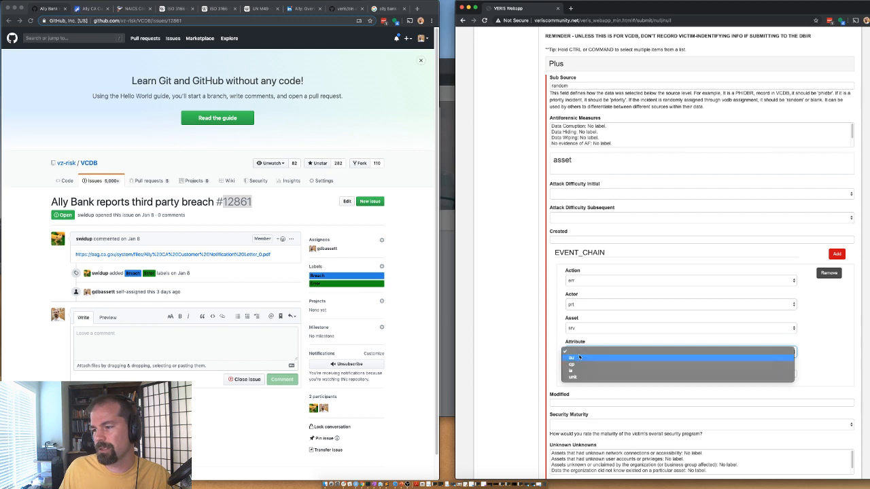
pyautogui.click(572, 365)
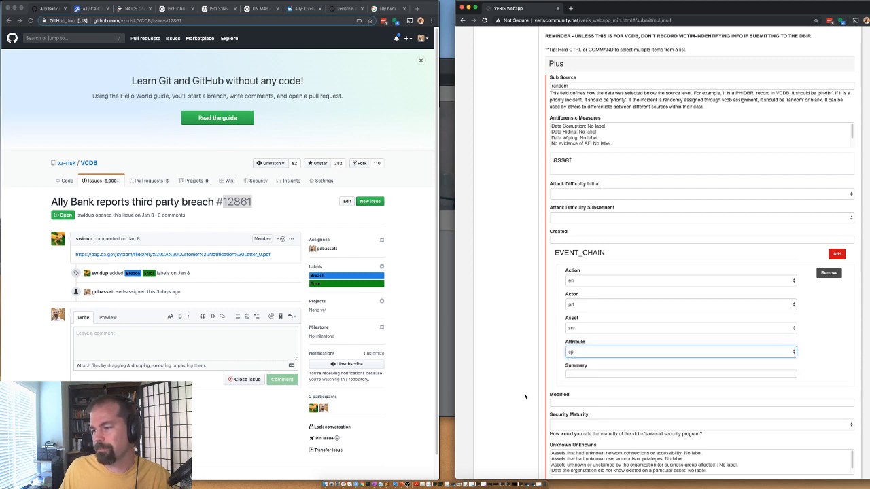
# Step: Set Analysis Status to Validated and save the incident record
pyautogui.scroll(-5, 524, 396)
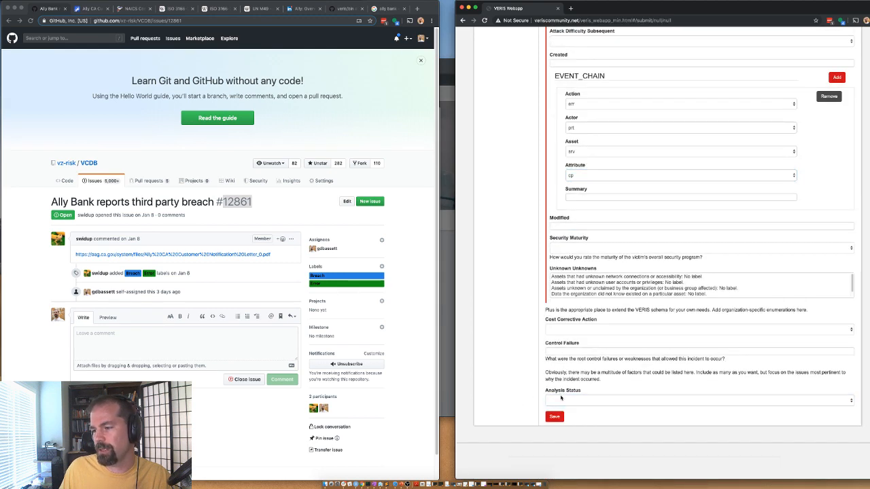
pyautogui.click(560, 400)
pyautogui.click(556, 420)
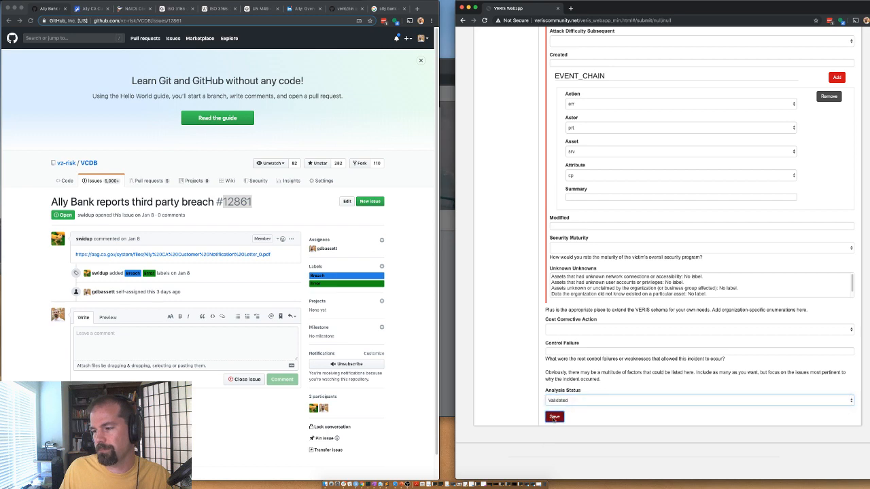
pyautogui.click(554, 418)
# Step: Paste the submitted VERIS JSON into a new Sublime Text tab, then return to a blank form
pyautogui.moveTo(0, 51); pyautogui.dragTo(368, 63)
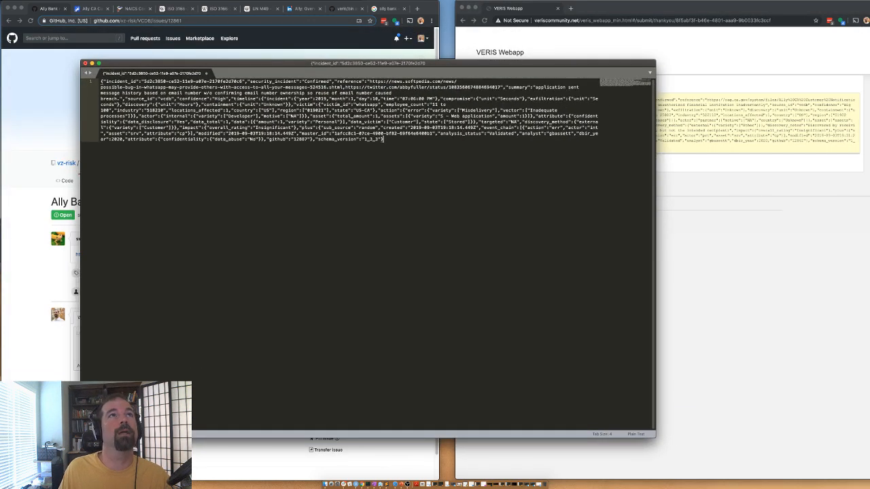
pyautogui.press('super+n')
pyautogui.click(557, 150)
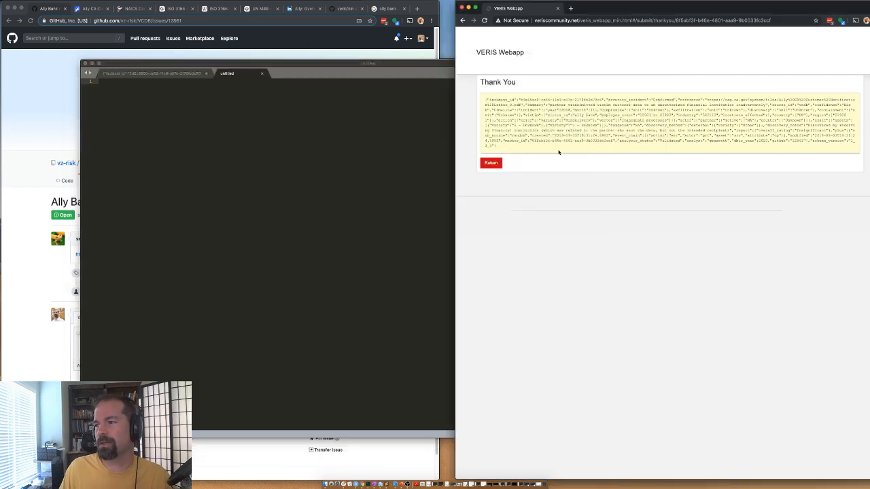
pyautogui.moveTo(501, 150); pyautogui.dragTo(480, 100)
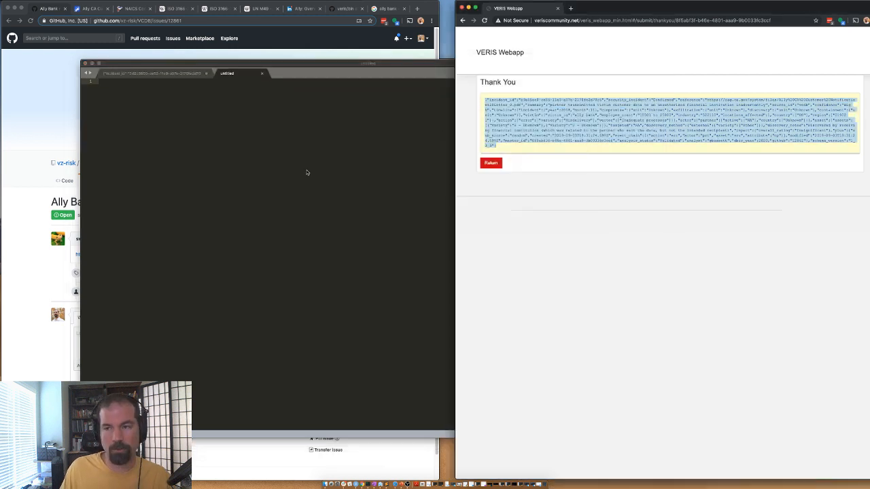
pyautogui.press('super+v')
pyautogui.press('super+Tab')
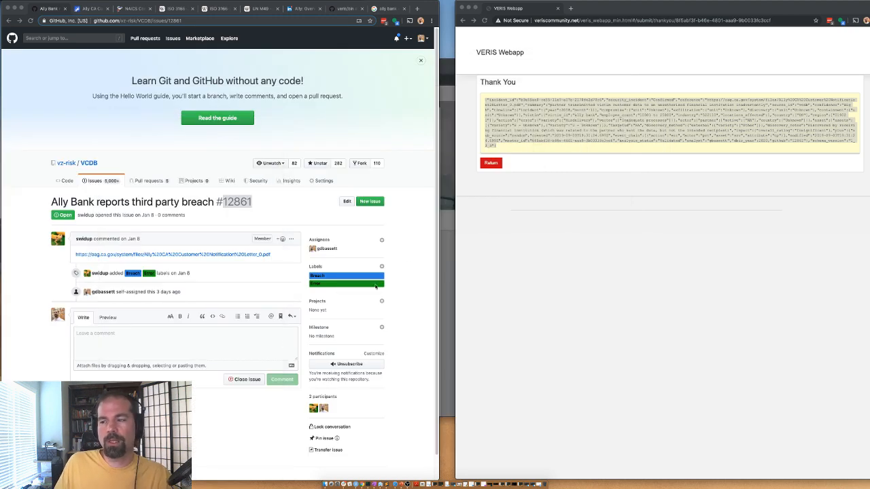
pyautogui.click(491, 163)
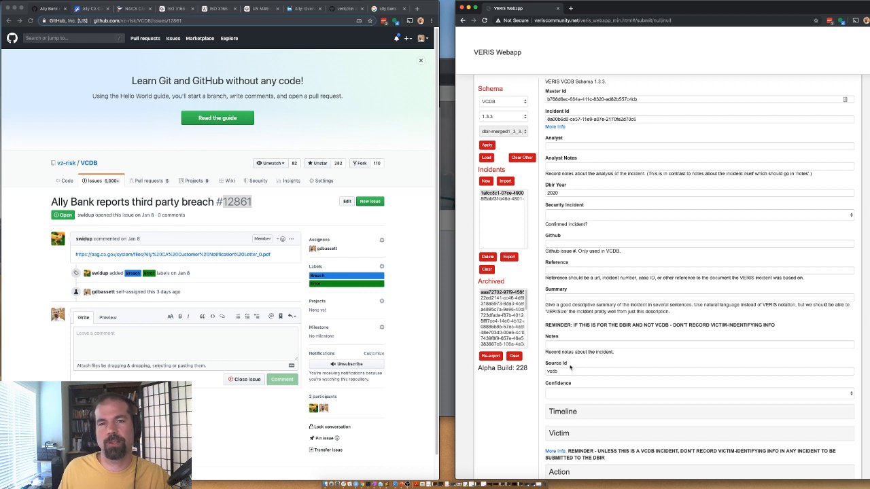
# Step: In the new incident, briefly open Asset, then expand the Attribute section
pyautogui.scroll(-1, 571, 369)
pyautogui.scroll(-5, 570, 367)
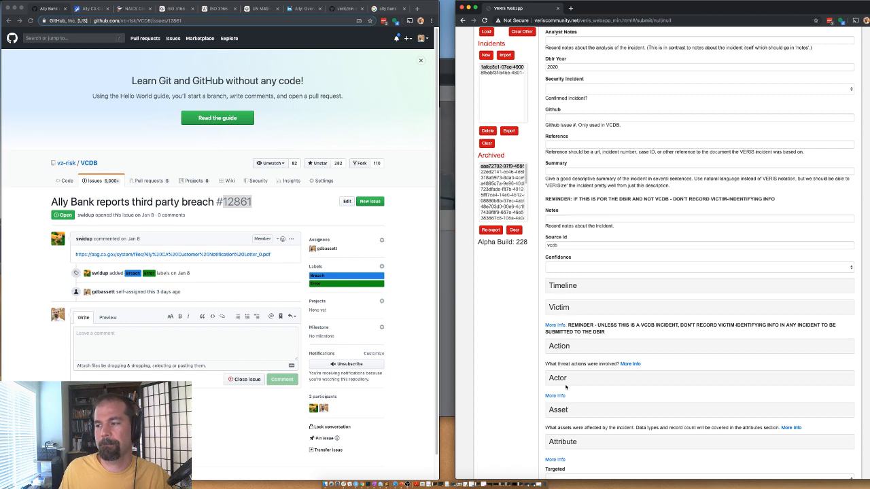
pyautogui.click(566, 407)
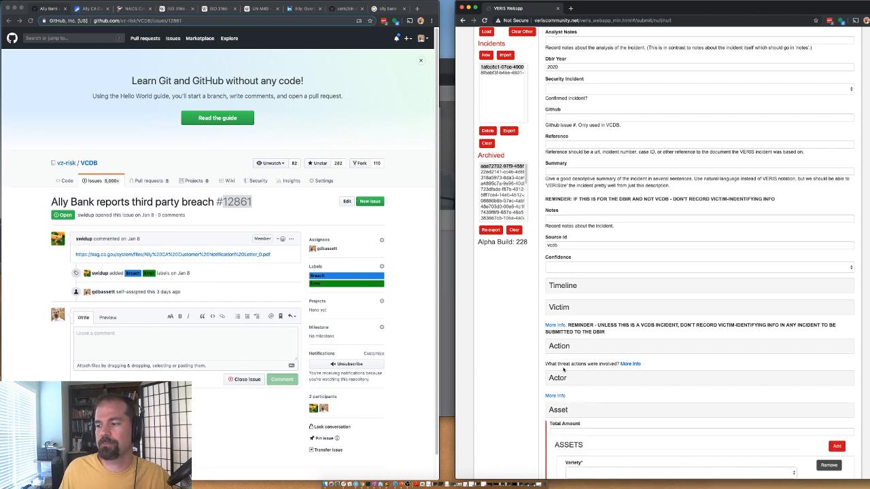
pyautogui.scroll(-5, 564, 357)
pyautogui.click(560, 234)
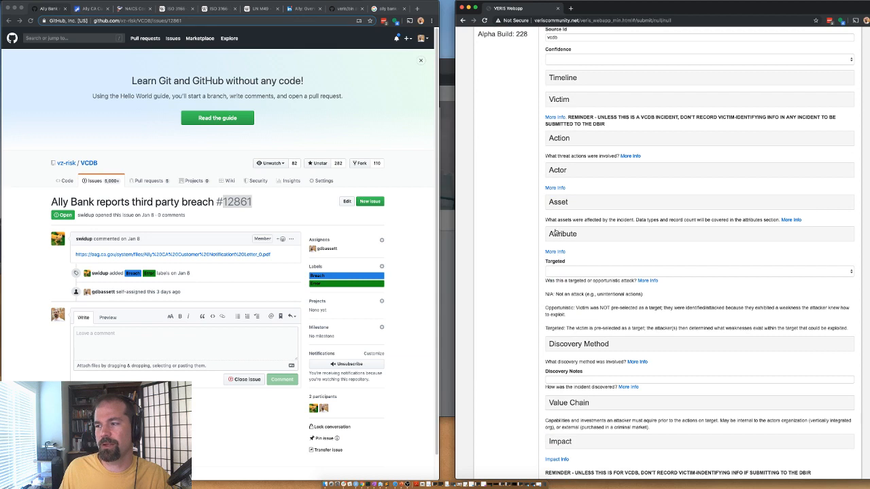
pyautogui.click(557, 232)
pyautogui.scroll(-3, 537, 340)
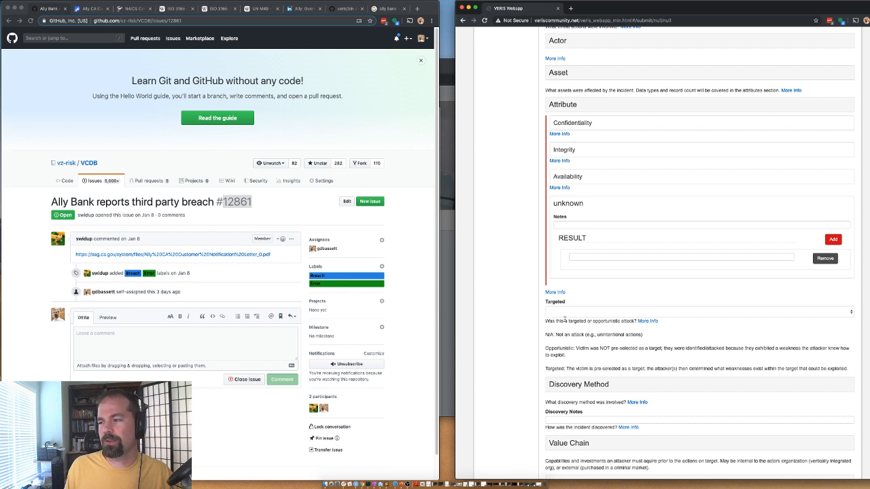
# Step: Expand Confidentiality and select Stored, Stored unencrypted and Stored encrypted as the data State
pyautogui.scroll(-1, 565, 319)
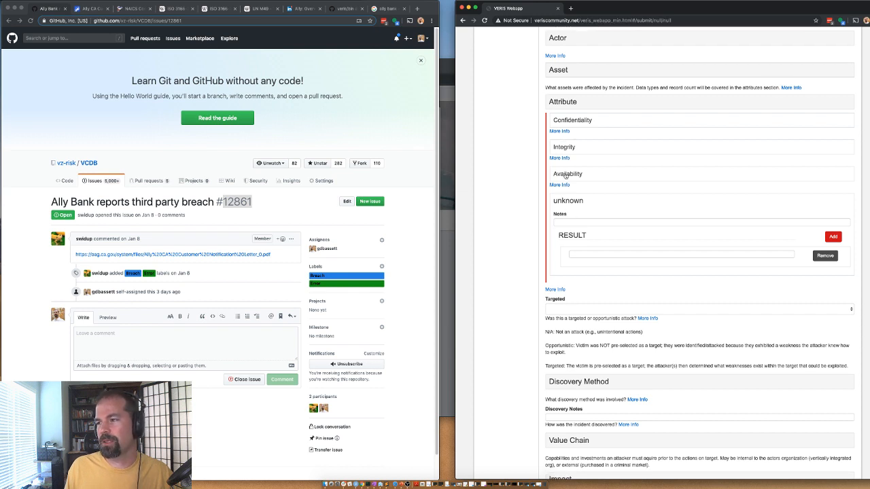
pyautogui.click(565, 122)
pyautogui.scroll(-2, 543, 320)
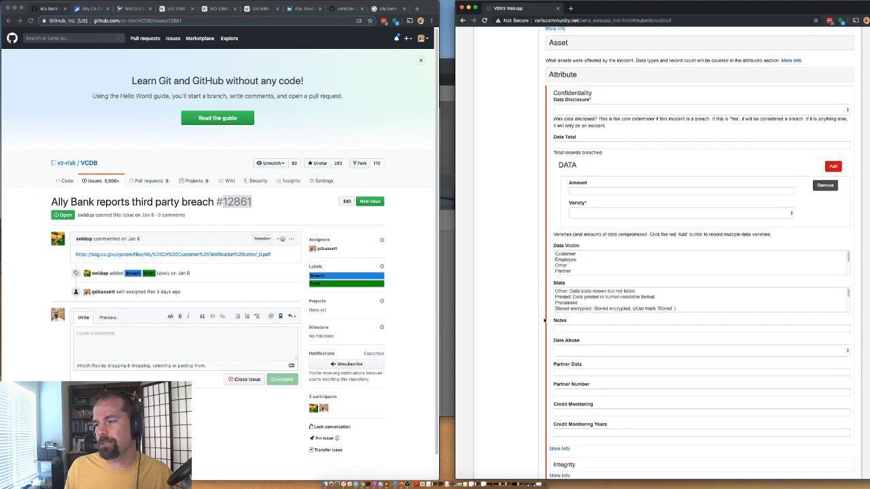
pyautogui.scroll(-3, 537, 287)
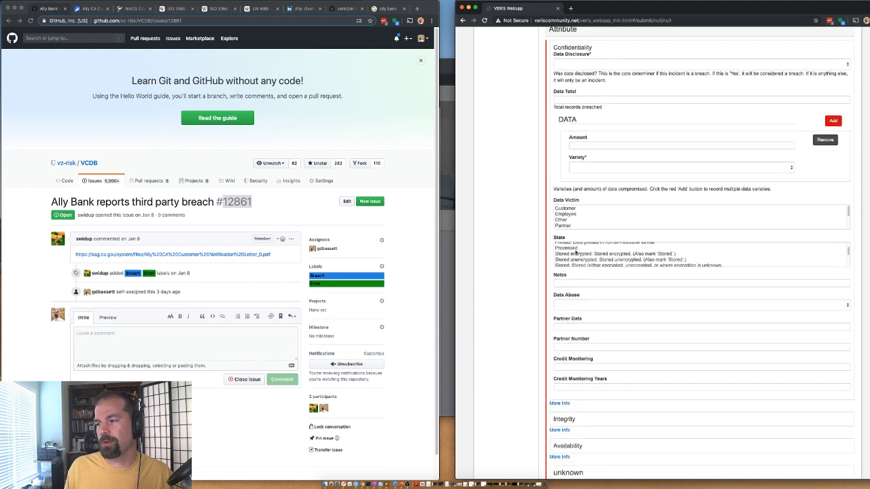
pyautogui.scroll(-1, 577, 252)
pyautogui.click(567, 260)
pyautogui.hotkey('shift', 'Up')
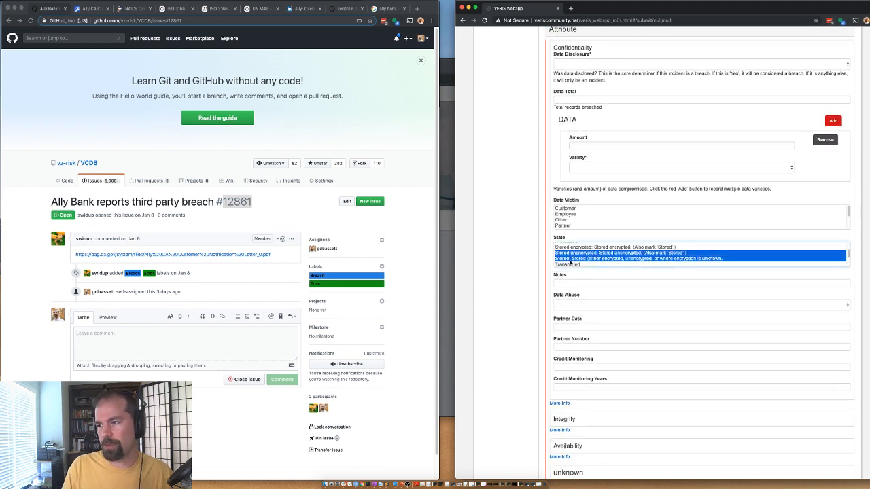
pyautogui.hotkey('shift', 'Up')
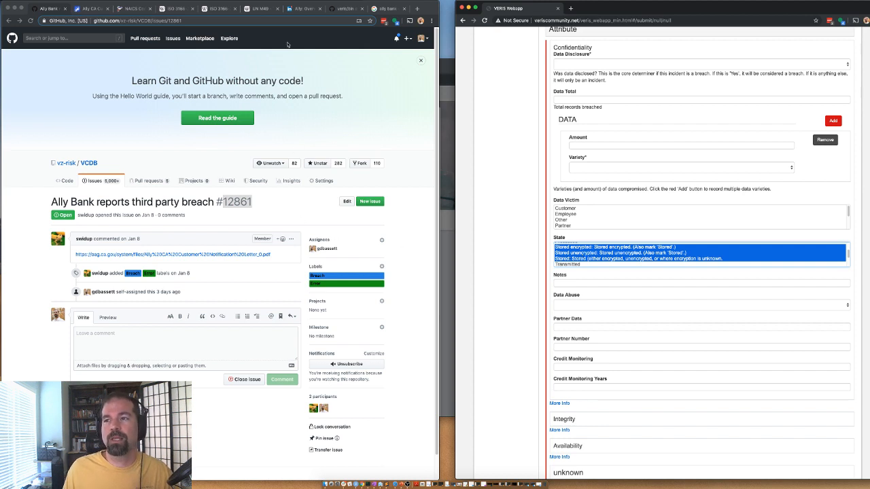
# Step: Open rules.py in the veris bin folder on GitHub and find the 'stored' hierarchy comment
pyautogui.click(345, 8)
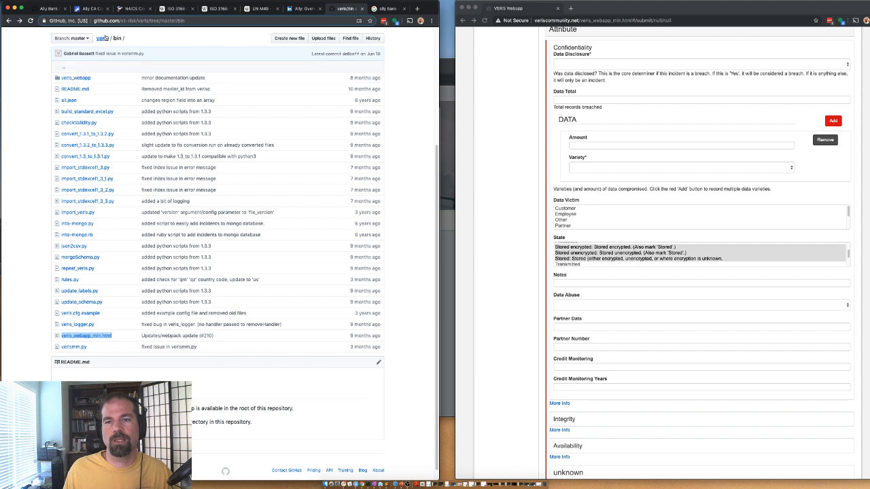
pyautogui.click(66, 280)
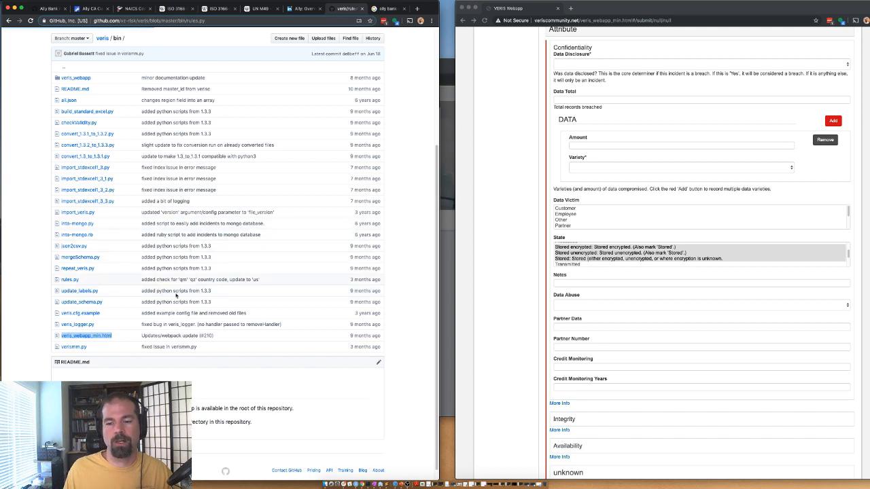
pyautogui.scroll(-10, 122, 320)
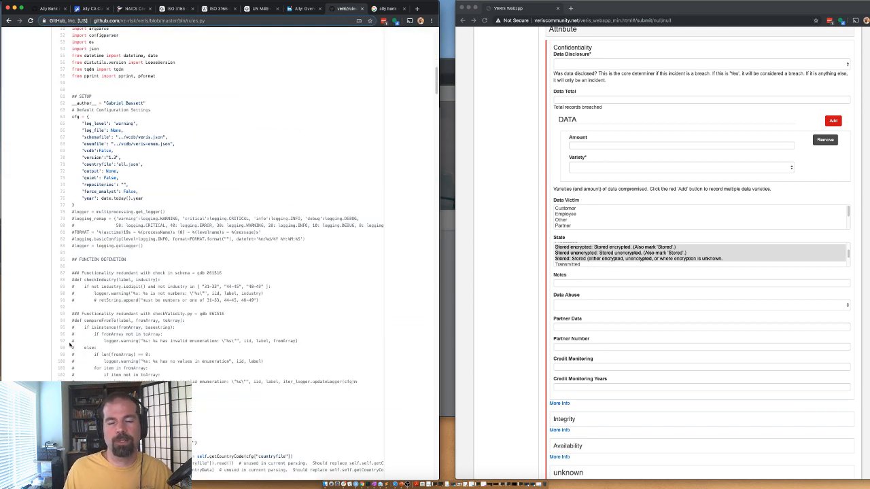
pyautogui.scroll(-20, 70, 345)
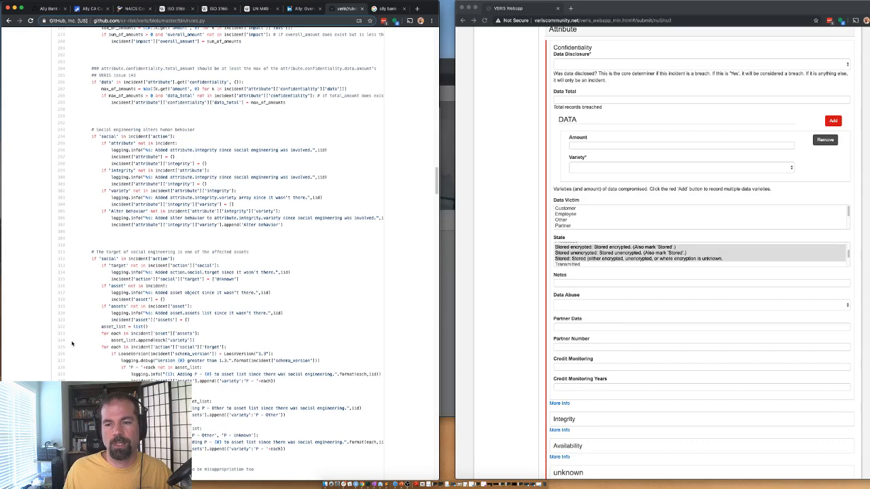
pyautogui.scroll(-7, 153, 295)
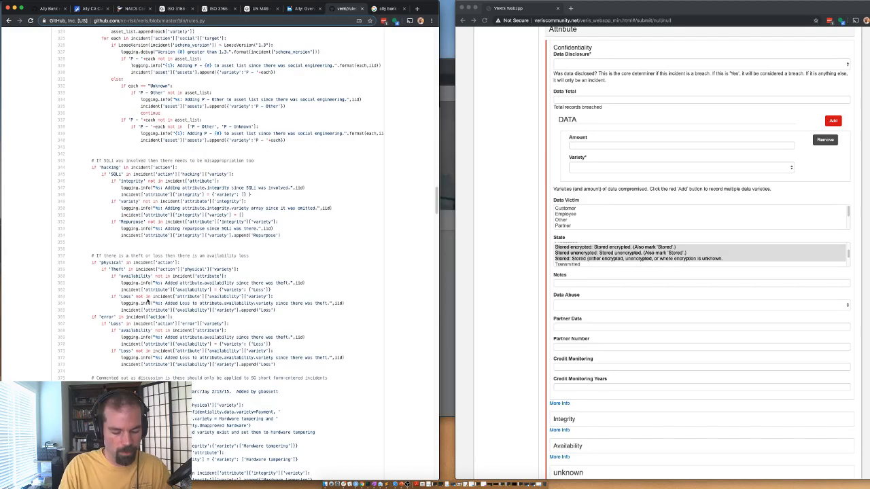
pyautogui.press('super+f')
pyautogui.write('stored')
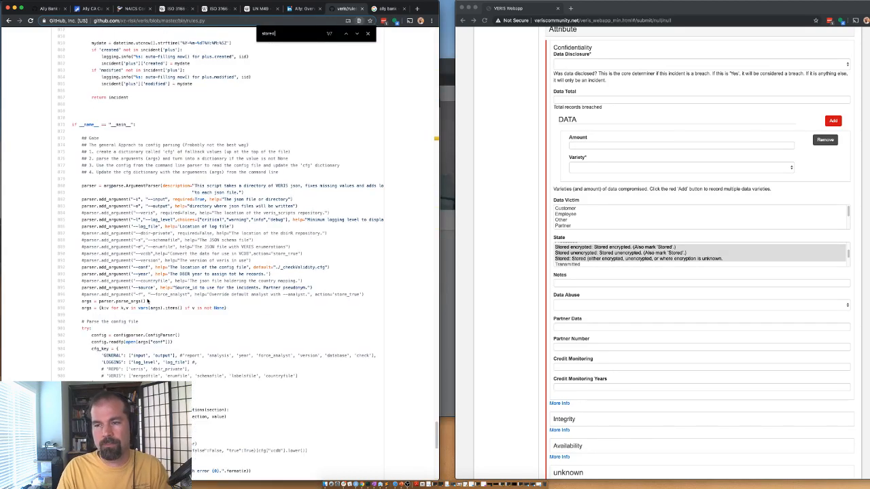
pyautogui.press('Return')
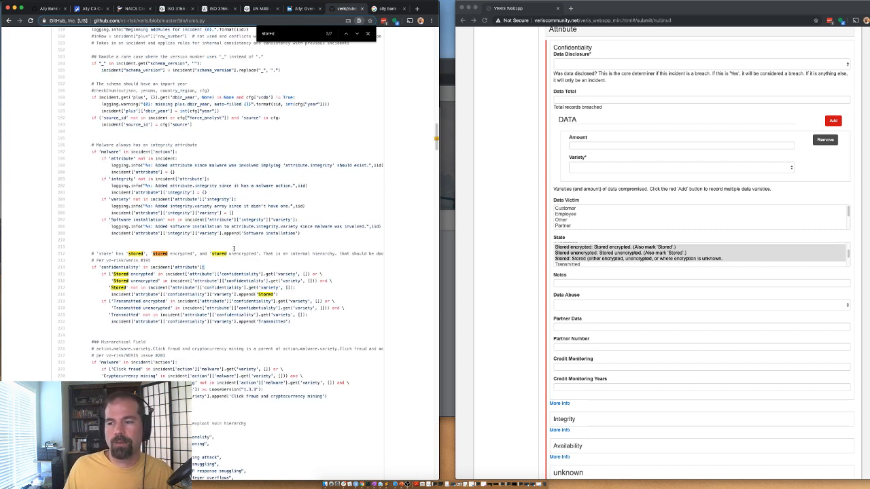
pyautogui.moveTo(220, 251); pyautogui.dragTo(351, 257)
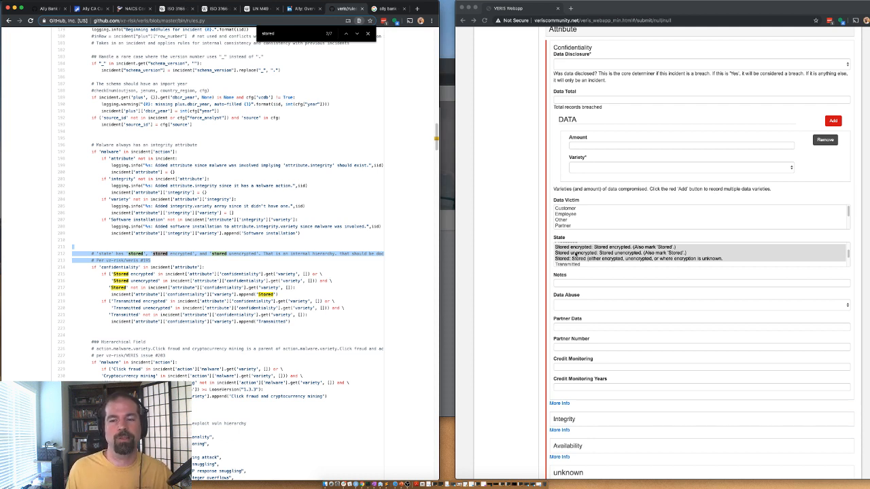
# Step: Toggle Stored and Stored unencrypted in the Confidentiality State list, finally deselecting both
pyautogui.click(580, 259)
pyautogui.click(577, 255)
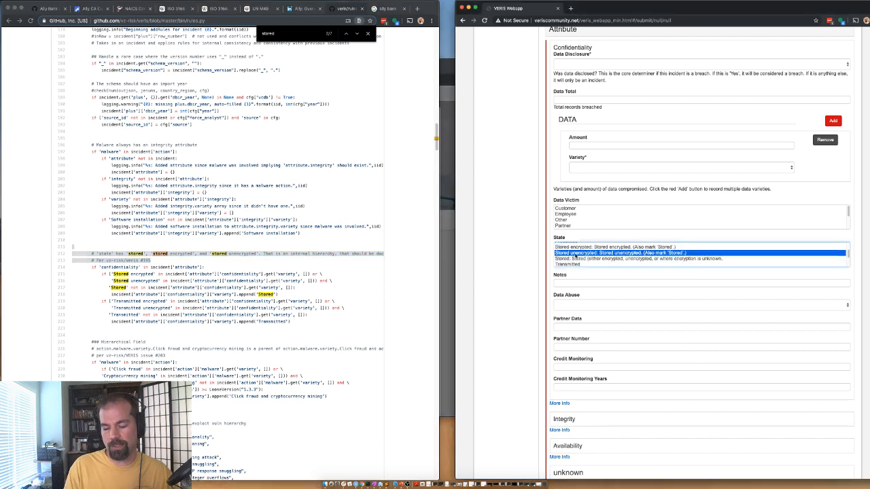
pyautogui.keyDown('super'); pyautogui.click(575, 258); pyautogui.keyUp('super')
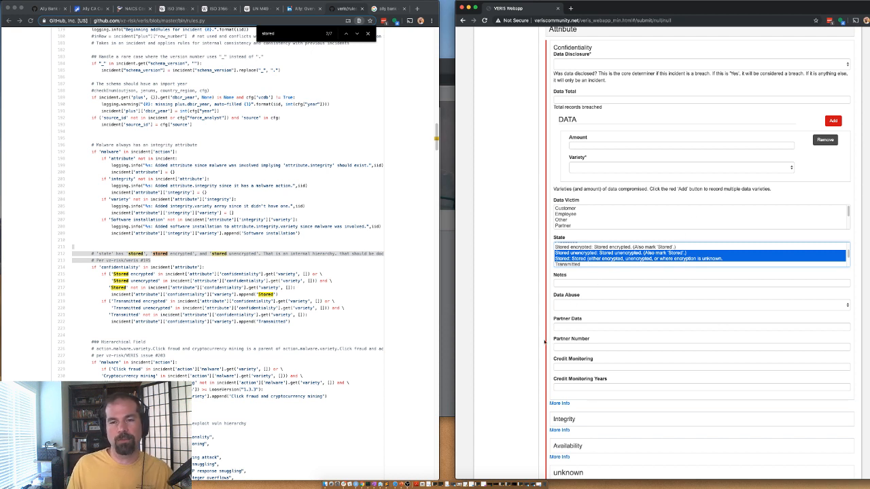
pyautogui.scroll(15, 528, 310)
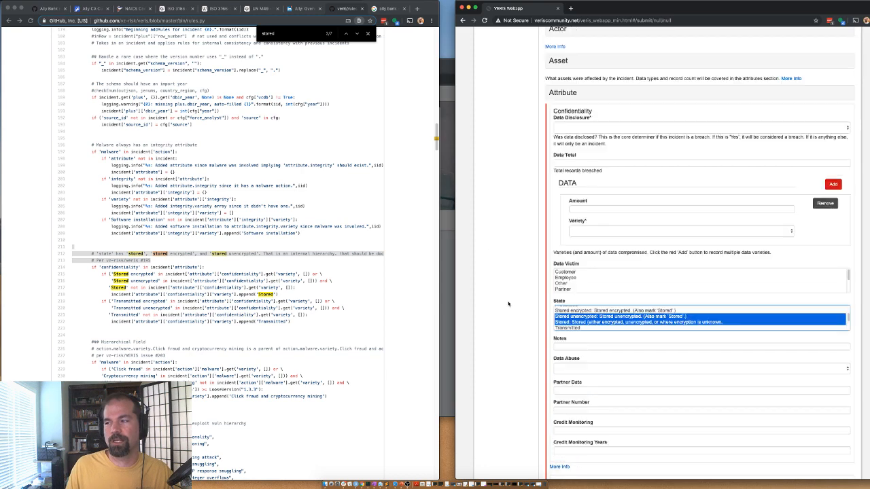
pyautogui.scroll(-15, 685, 275)
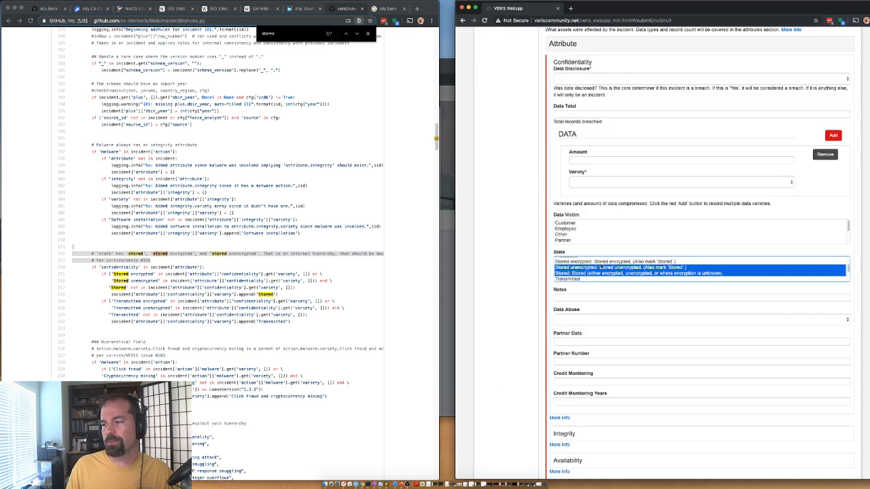
pyautogui.click(597, 268)
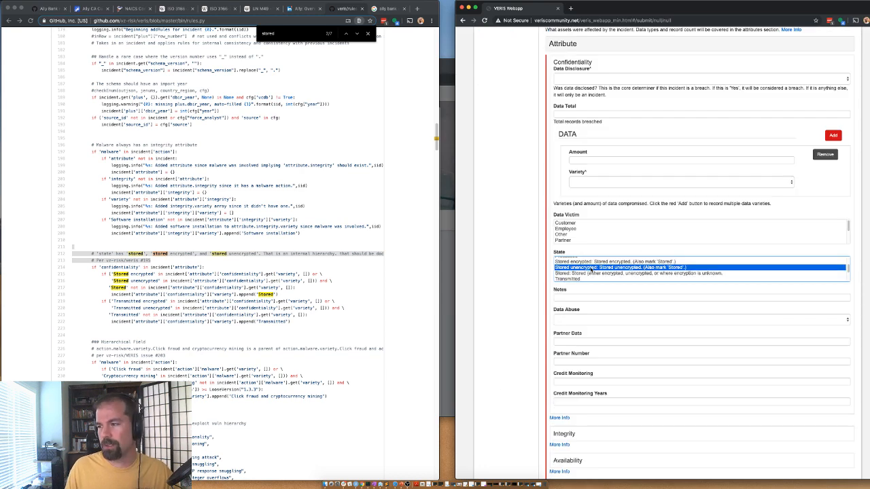
pyautogui.keyDown('super'); pyautogui.click(591, 269); pyautogui.keyUp('super')
pyautogui.scroll(15, 546, 267)
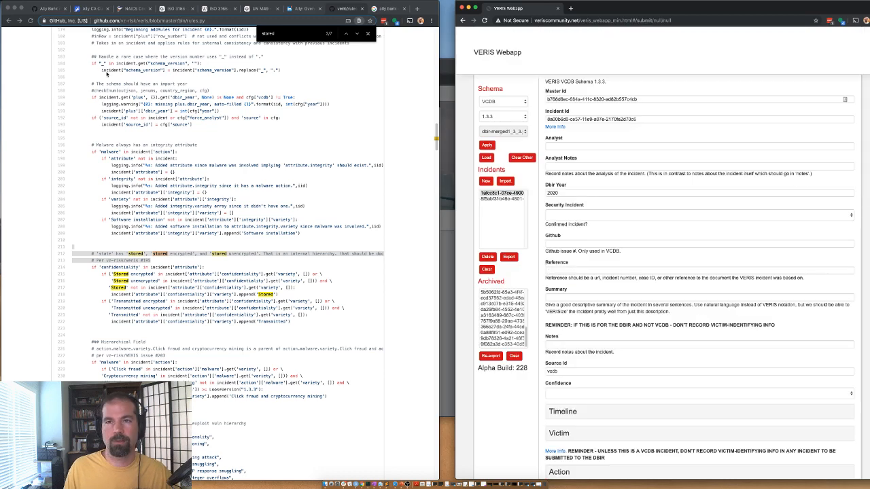
# Step: Close the Ally Bank breach issue #12861 and return to the assigned issues list
pyautogui.click(52, 9)
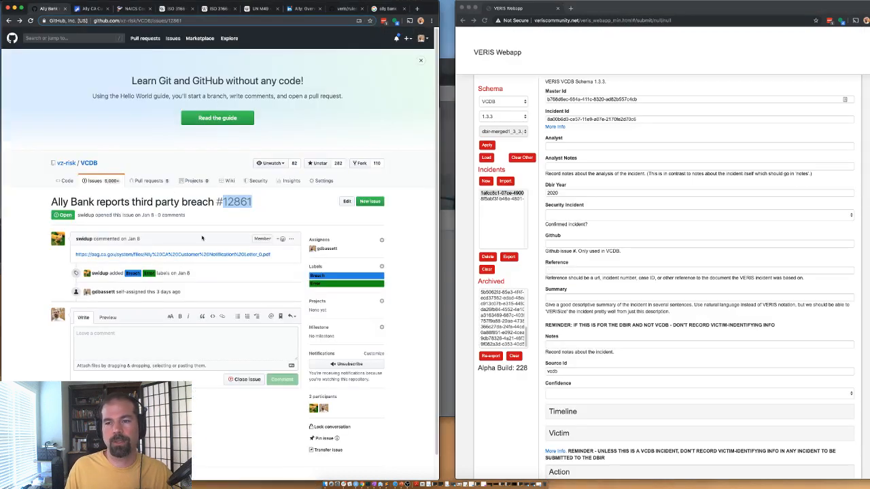
pyautogui.click(243, 380)
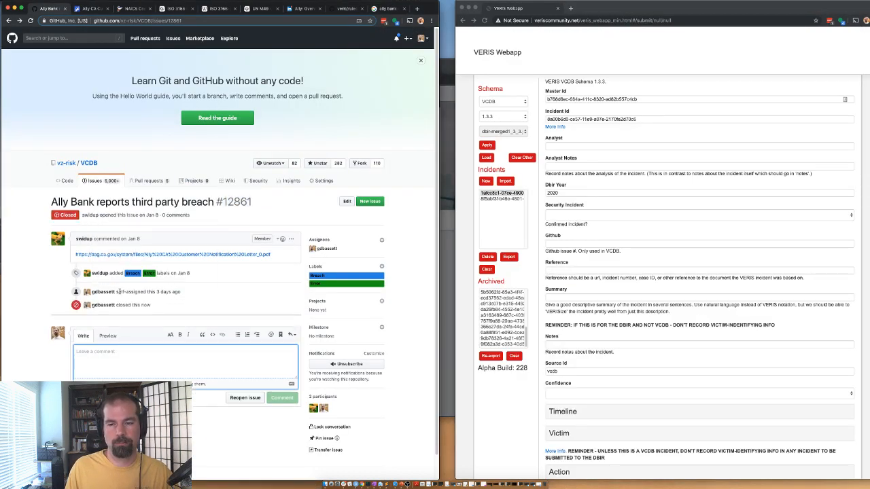
pyautogui.click(8, 21)
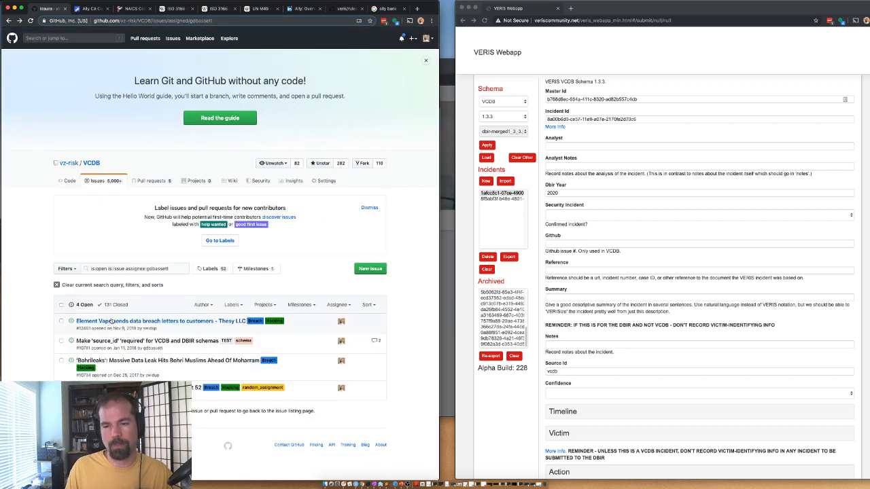
# Step: From Element Vape issue #12461, open the vapelife forum post in a new tab and close the Ally letter PDF
pyautogui.moveTo(135, 323)
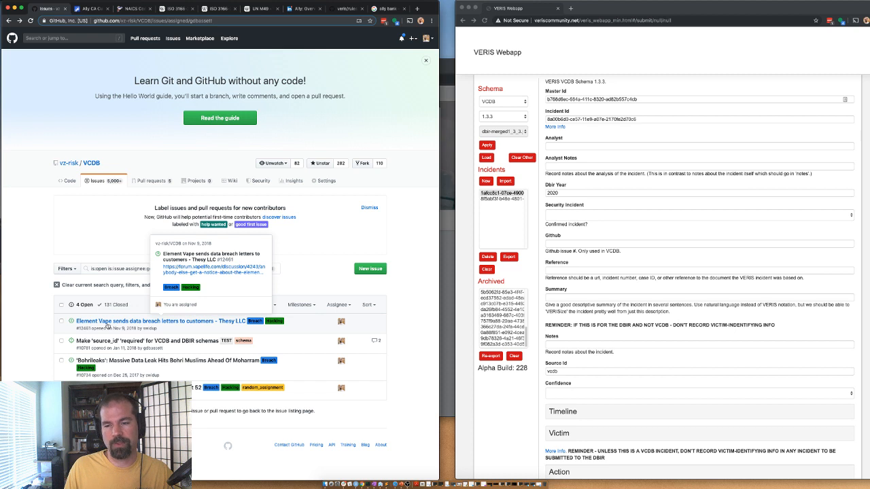
pyautogui.click(107, 324)
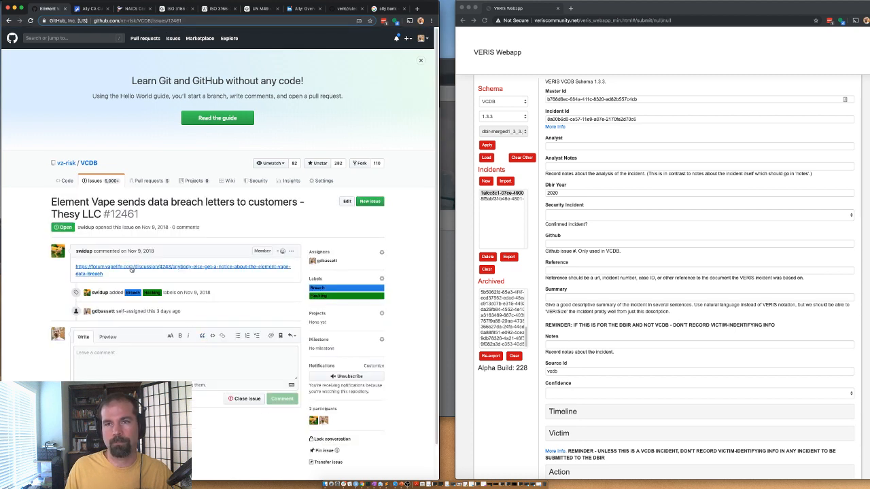
pyautogui.rightClick(131, 271)
pyautogui.click(166, 270)
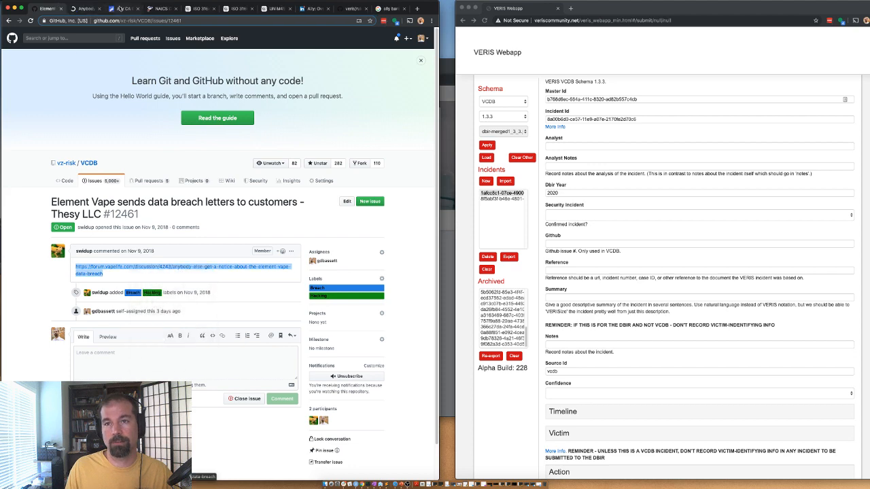
pyautogui.click(122, 9)
pyautogui.click(138, 10)
pyautogui.click(83, 15)
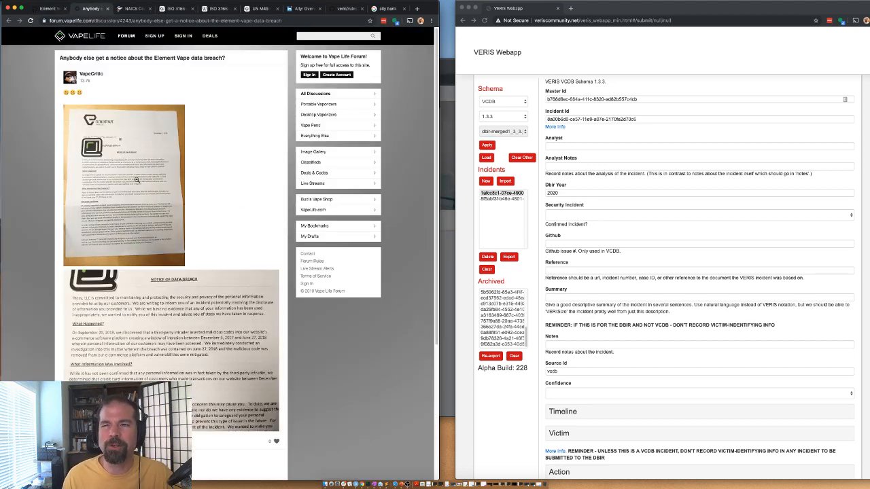
# Step: Enlarge the Element Vape breach notice letter image in the forum post for reading
pyautogui.click(135, 180)
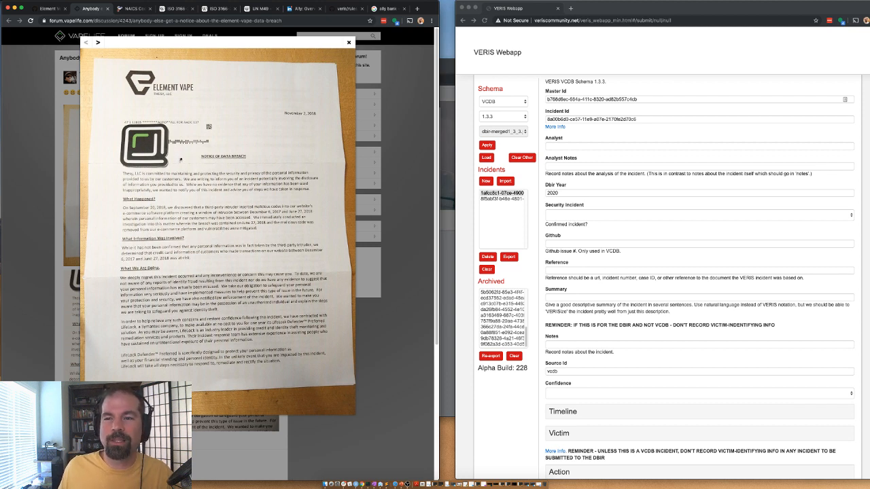
pyautogui.click(66, 283)
pyautogui.click(150, 199)
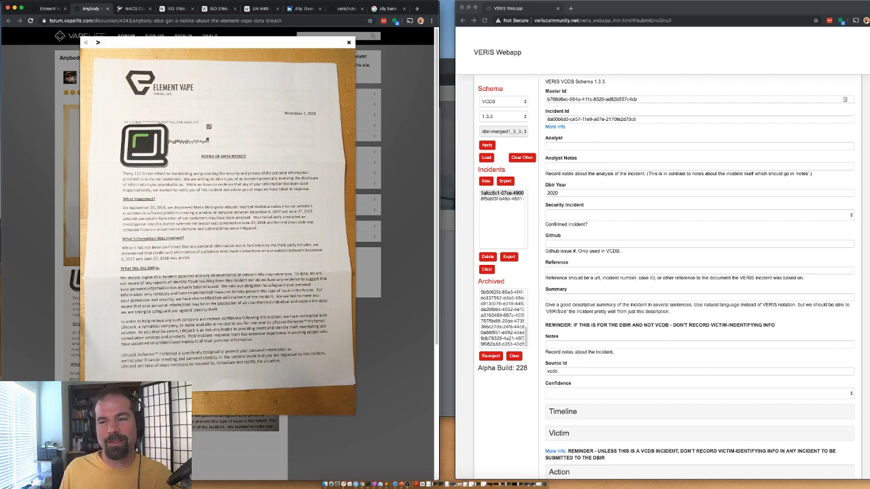
# Step: Enter the analyst's username, Github issue 12461, and mark the Security Incident as Confirmed
pyautogui.click(557, 146)
pyautogui.write('gbassett')
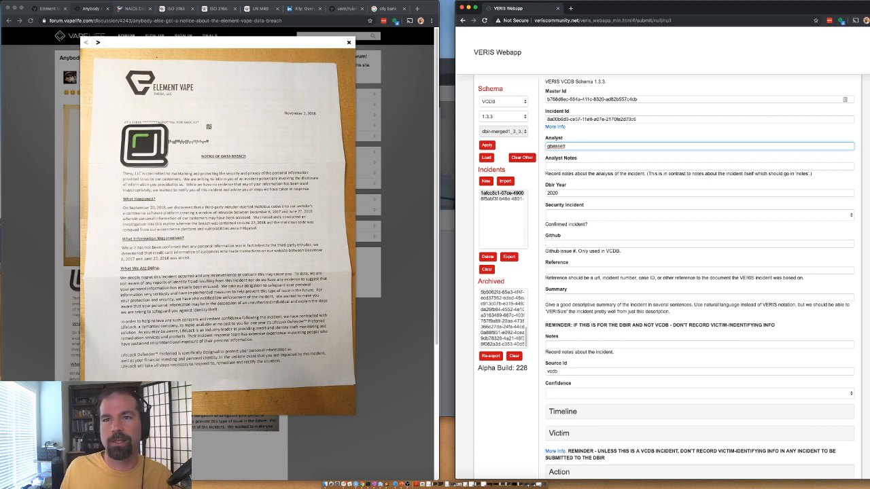
pyautogui.click(42, 9)
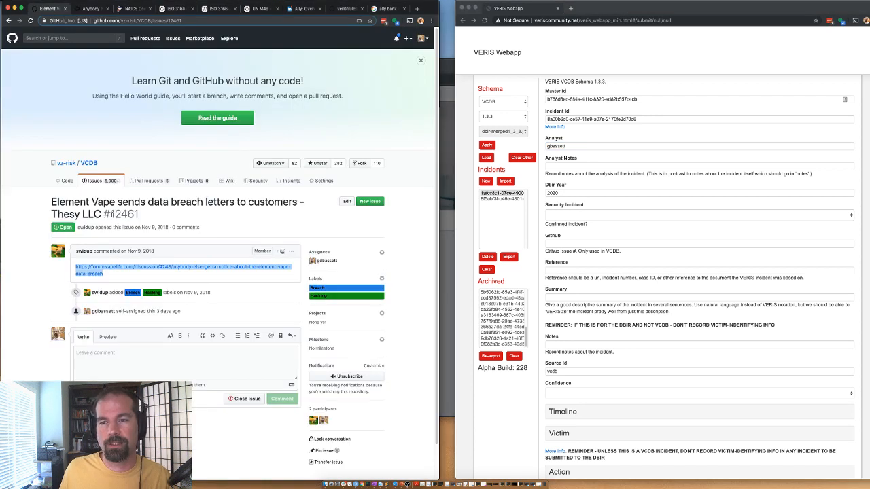
pyautogui.moveTo(112, 215); pyautogui.dragTo(139, 215)
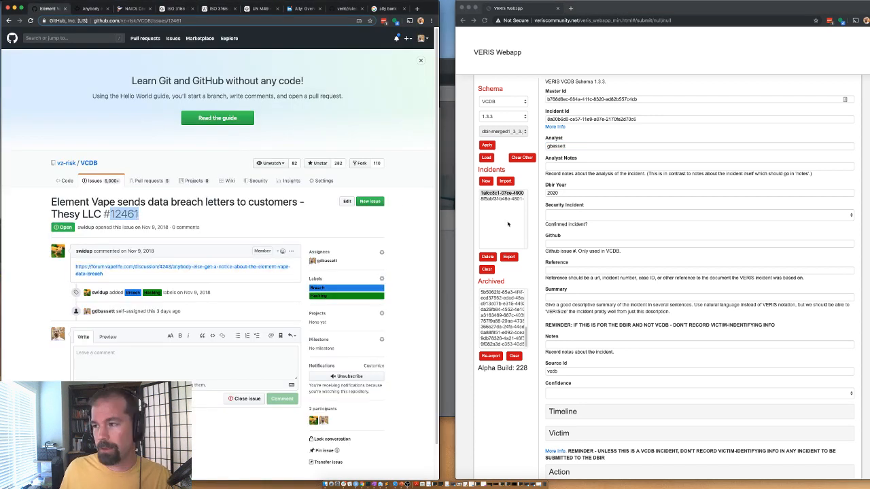
pyautogui.click(563, 244)
pyautogui.click(562, 215)
pyautogui.click(562, 221)
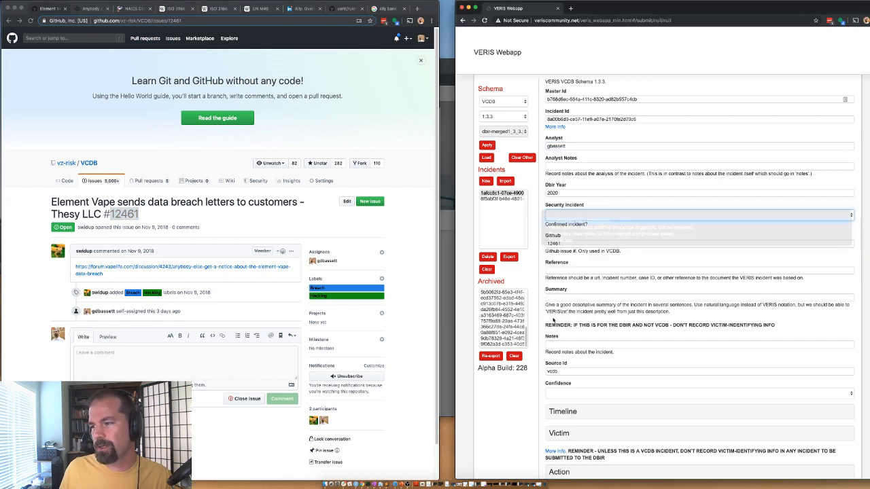
# Step: Add the forum post URL as Reference and the summary 'e-commerce CC stealing malware'
pyautogui.click(92, 9)
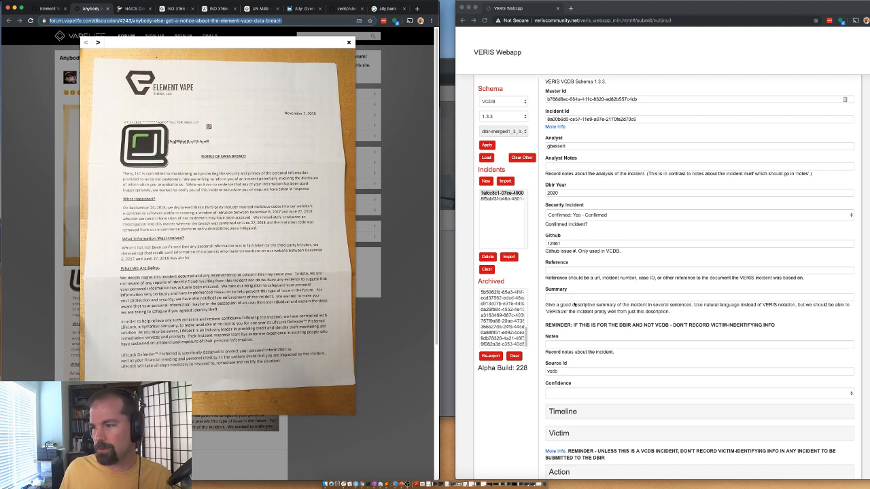
pyautogui.click(557, 272)
pyautogui.click(556, 299)
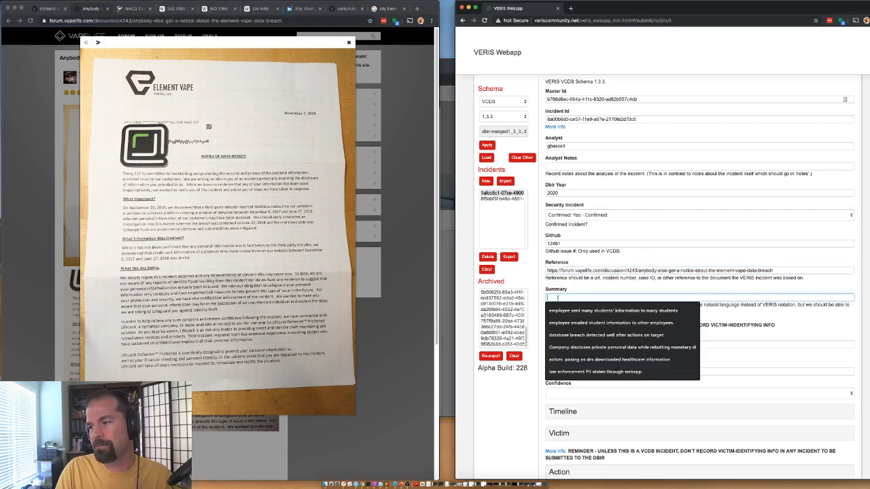
pyautogui.write('e-commerce')
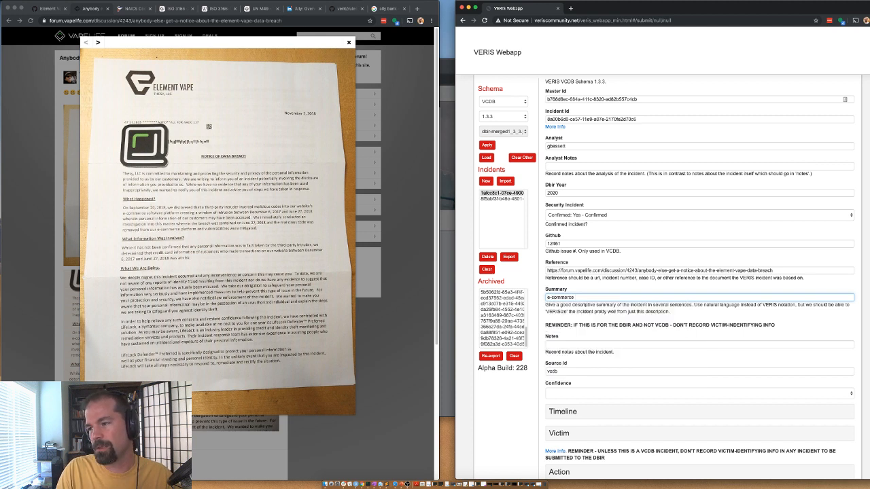
pyautogui.write(' CC ste')
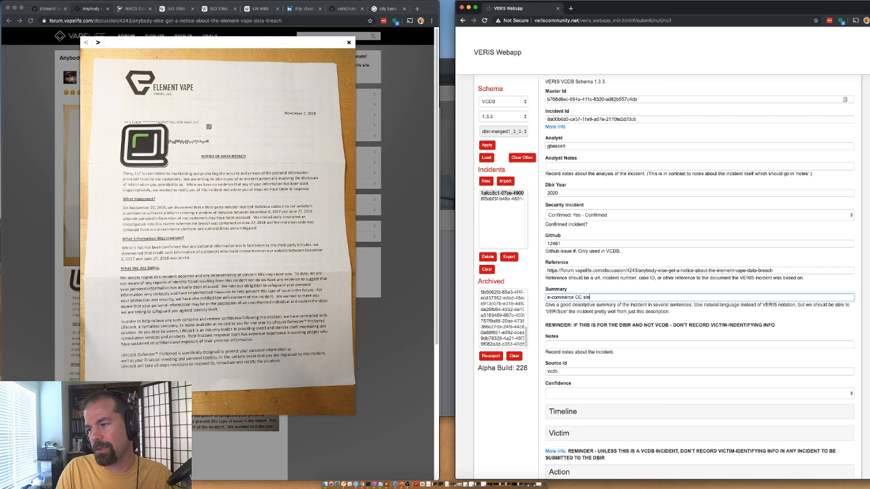
pyautogui.write('aling malware.')
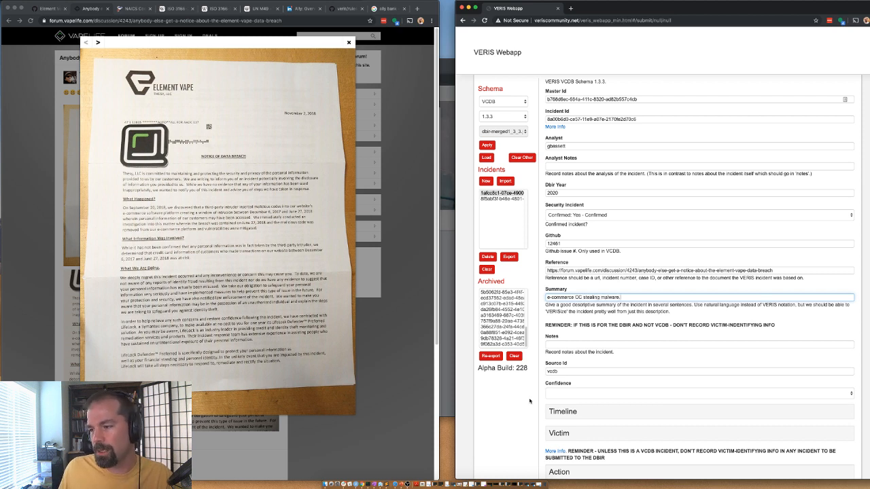
pyautogui.scroll(-2, 530, 401)
pyautogui.scroll(-1, 555, 286)
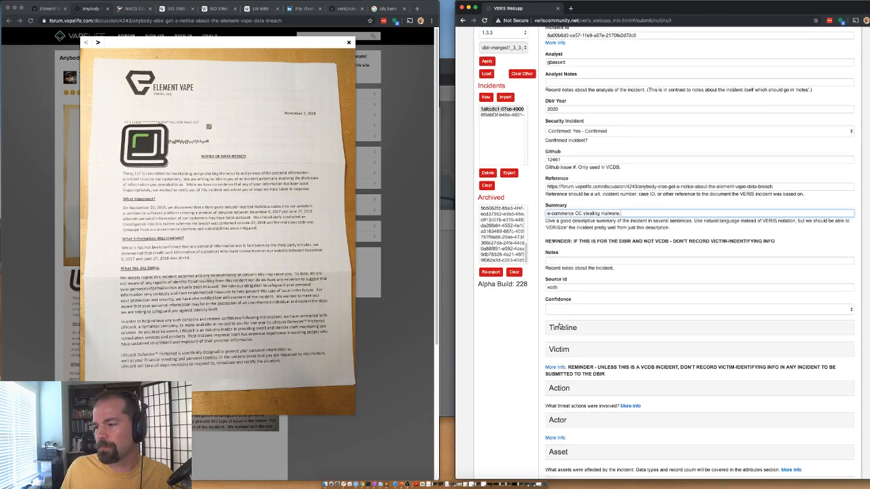
pyautogui.click(555, 310)
# Step: Set confidence to High and enter incident year 2017 and month 12
pyautogui.click(555, 316)
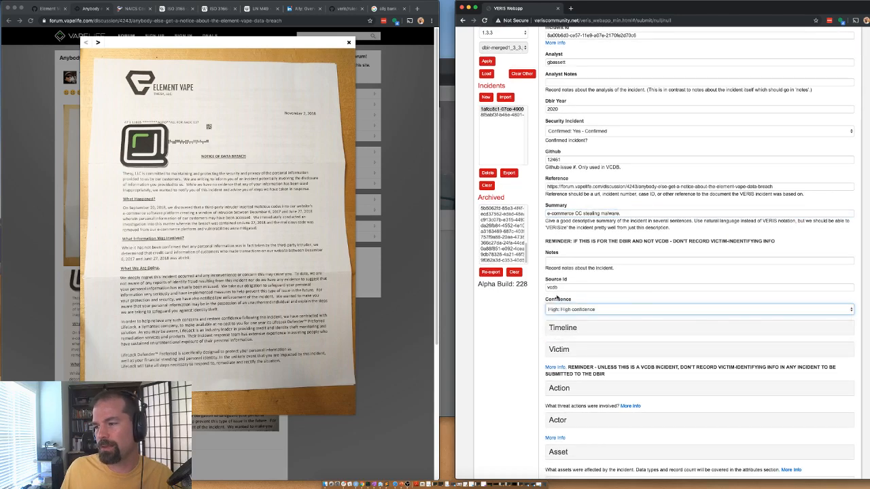
pyautogui.scroll(-2, 554, 336)
pyautogui.click(569, 296)
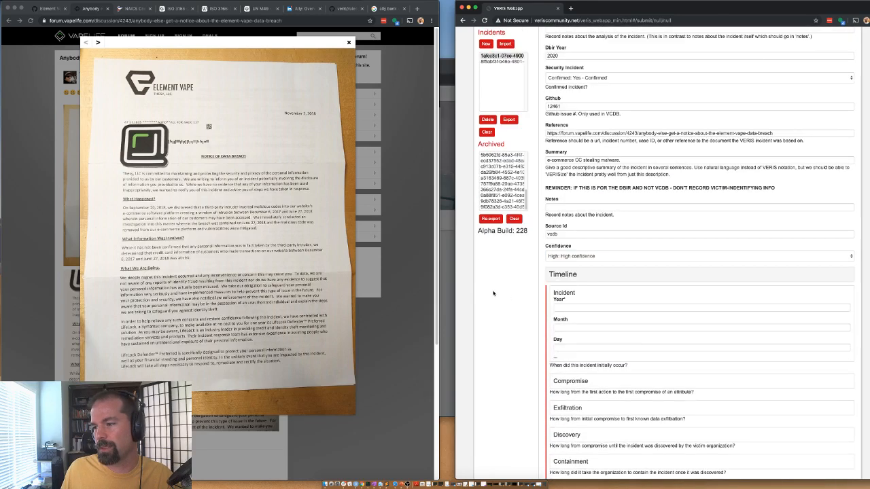
pyautogui.scroll(-4, 571, 272)
pyautogui.click(575, 188)
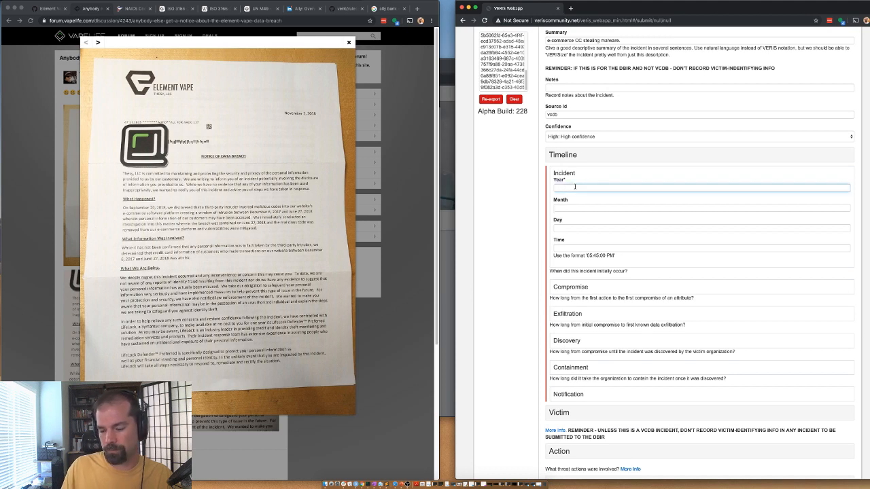
pyautogui.write('2017')
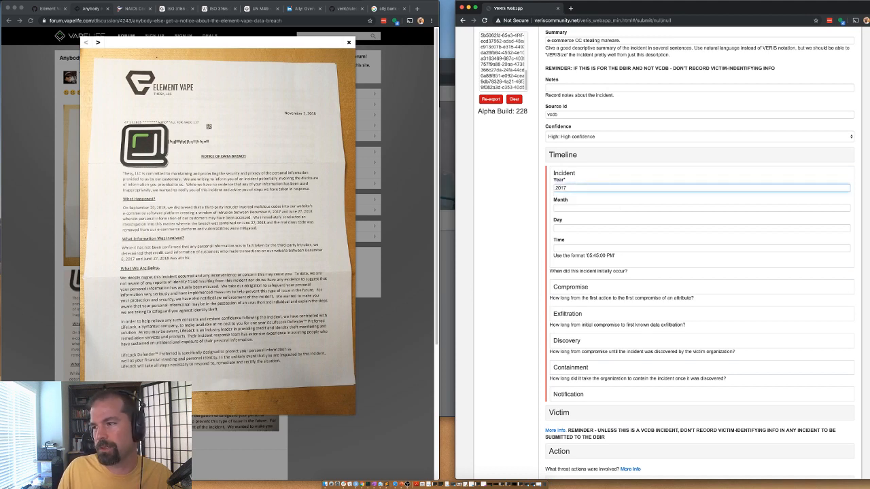
pyautogui.press('Tab')
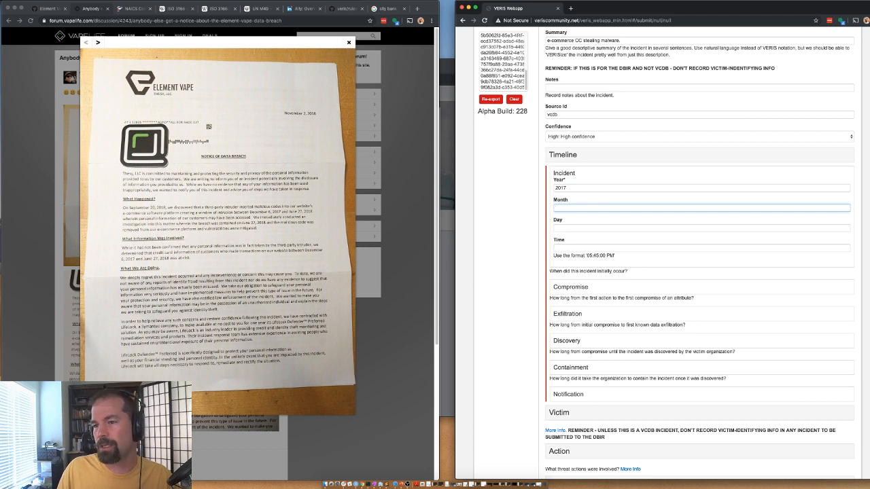
pyautogui.write('12')
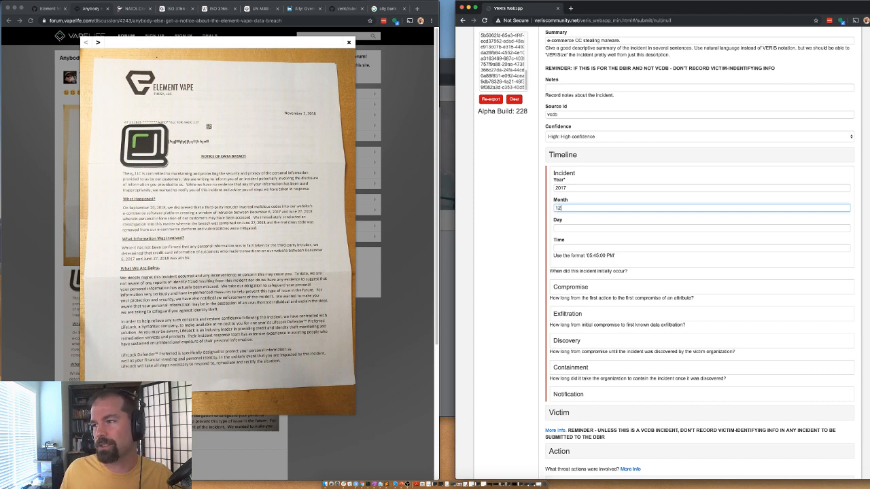
# Step: Change the Dbir Year to 2019 and set the incident day to 6
pyautogui.scroll(2, 574, 113)
pyautogui.scroll(2, 541, 81)
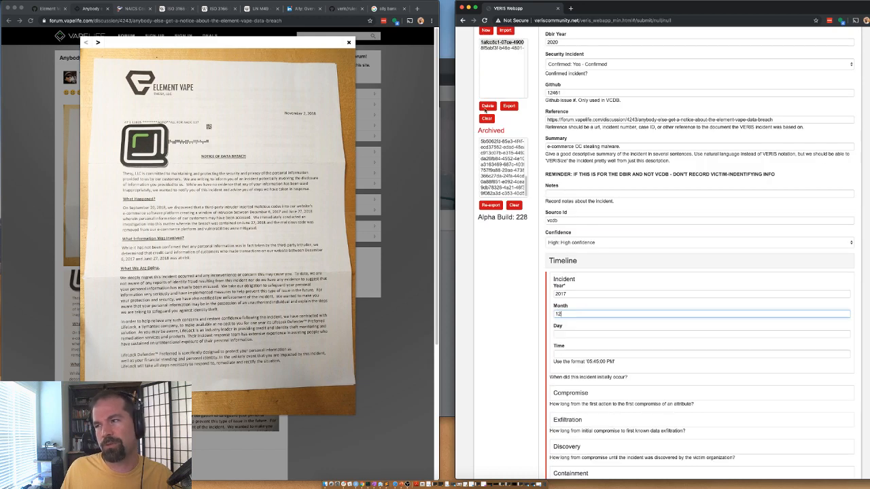
pyautogui.scroll(2, 486, 109)
pyautogui.click(553, 86)
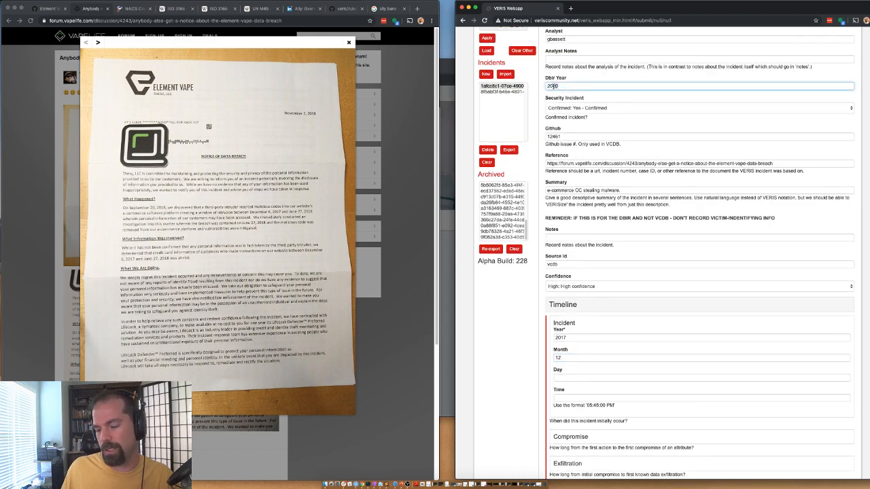
pyautogui.write('19')
pyautogui.scroll(-2, 504, 324)
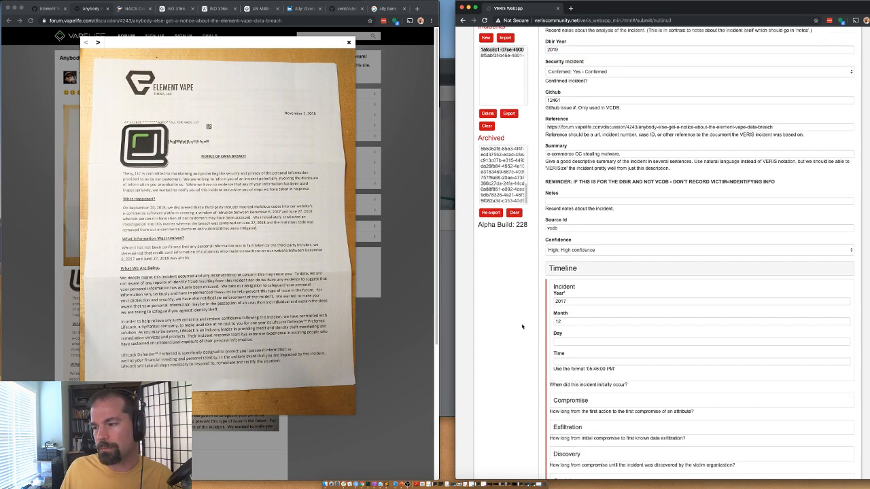
pyautogui.scroll(-2, 574, 344)
pyautogui.click(573, 304)
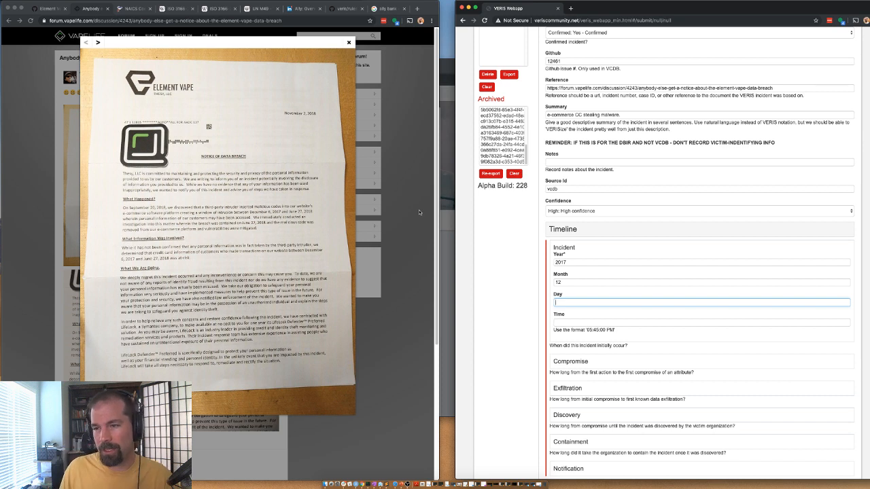
pyautogui.write('6')
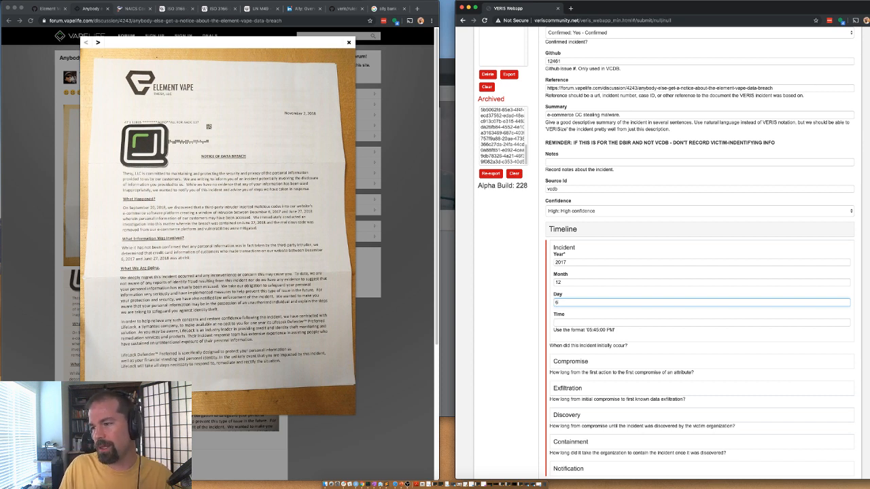
# Step: Set the Compromise time unit to Unknown and the Exfiltration unit to Seconds
pyautogui.scroll(-1, 552, 209)
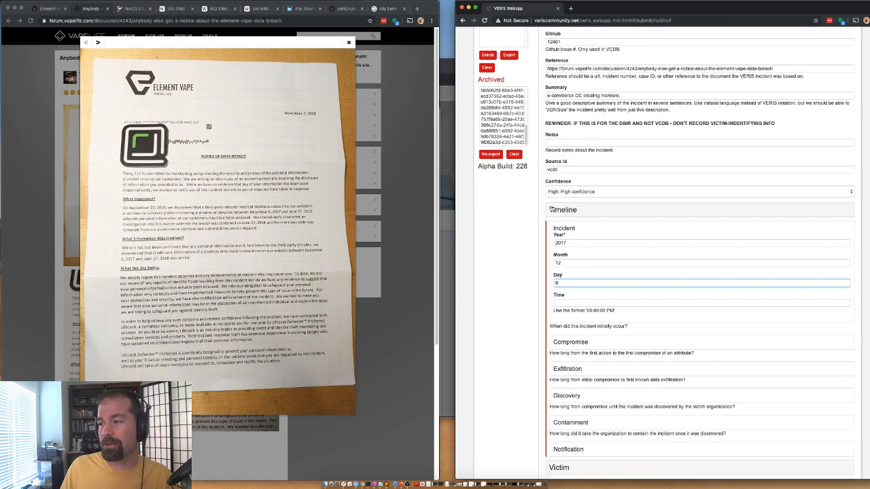
pyautogui.click(564, 343)
pyautogui.scroll(-5, 523, 299)
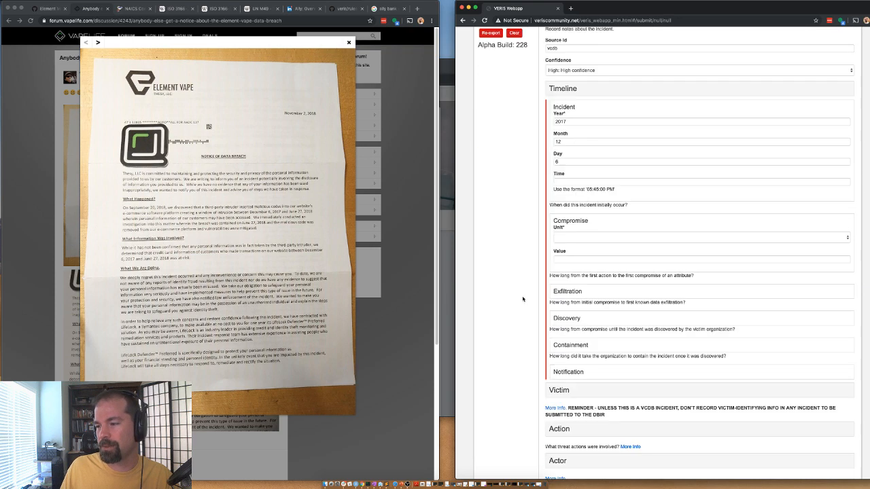
pyautogui.click(564, 238)
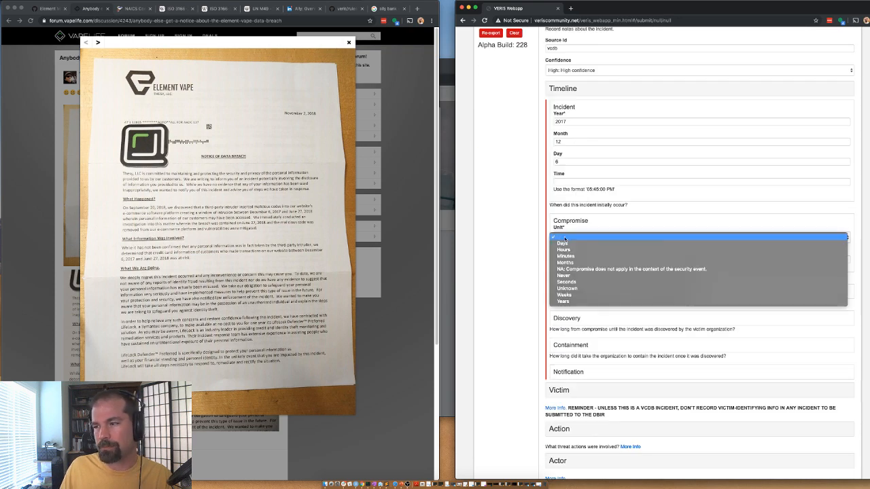
pyautogui.click(567, 288)
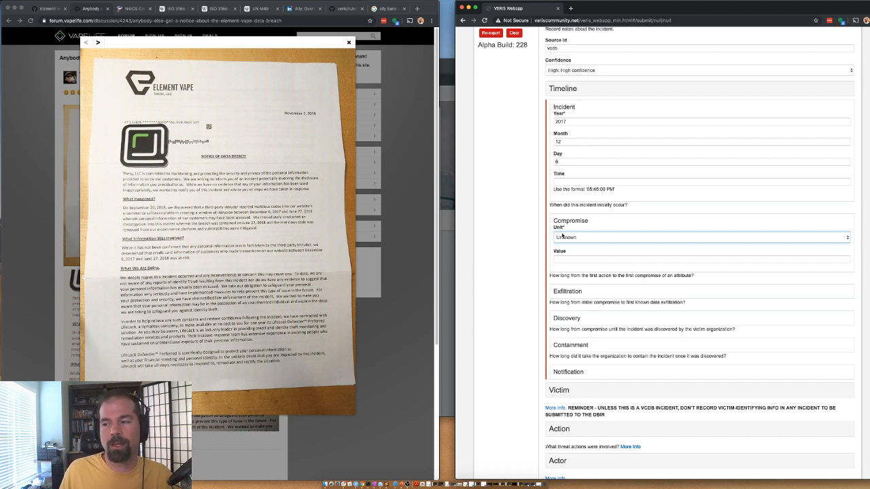
pyautogui.click(566, 292)
pyautogui.click(563, 308)
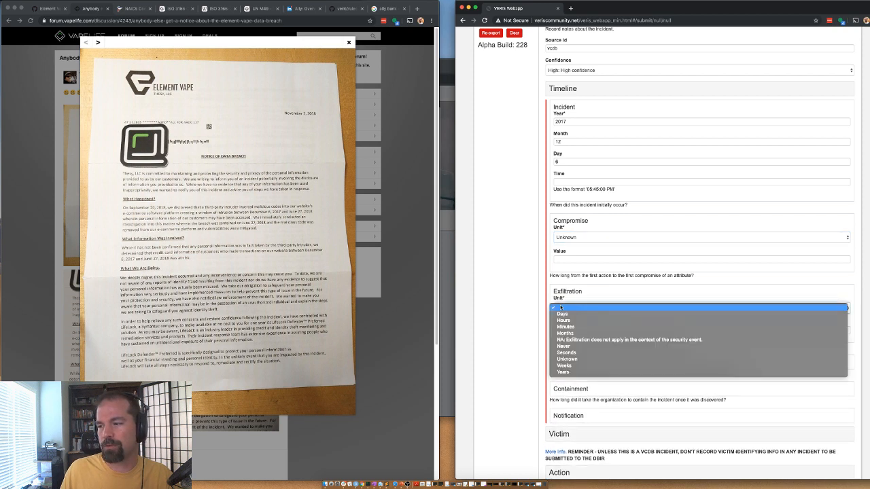
pyautogui.click(574, 353)
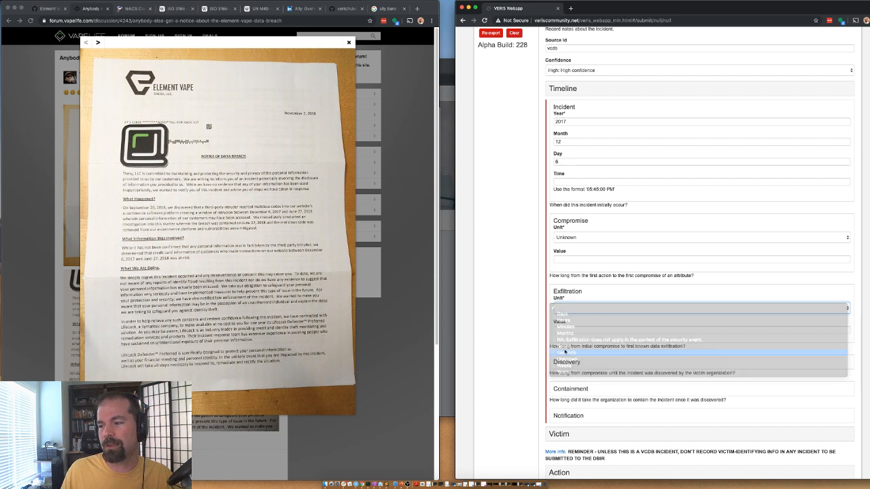
# Step: Set the Discovery timing to 10 Months
pyautogui.scroll(-3, 530, 320)
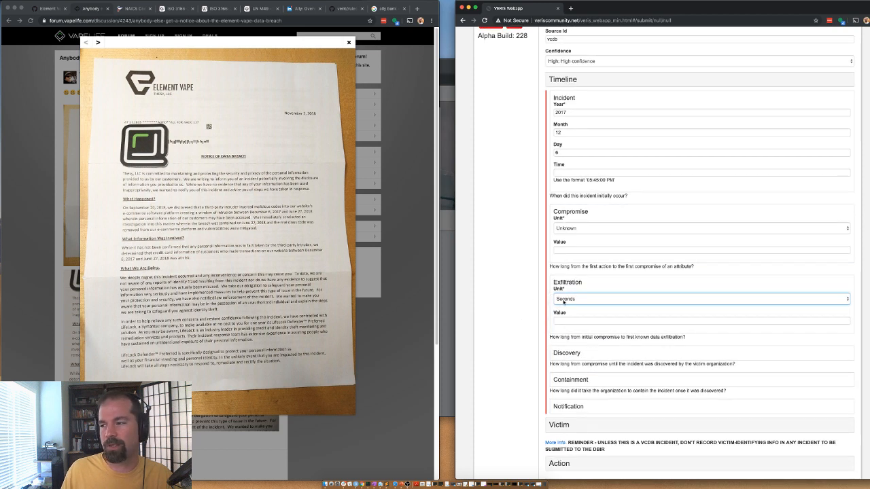
pyautogui.click(557, 306)
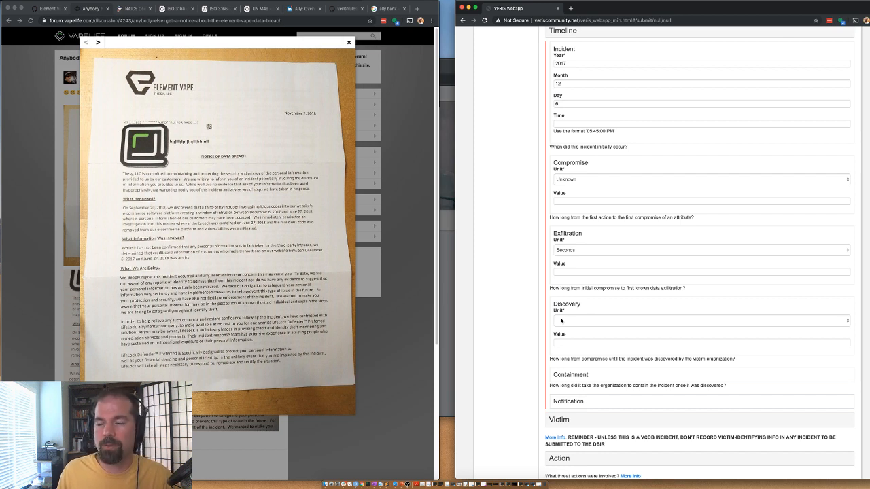
pyautogui.click(562, 320)
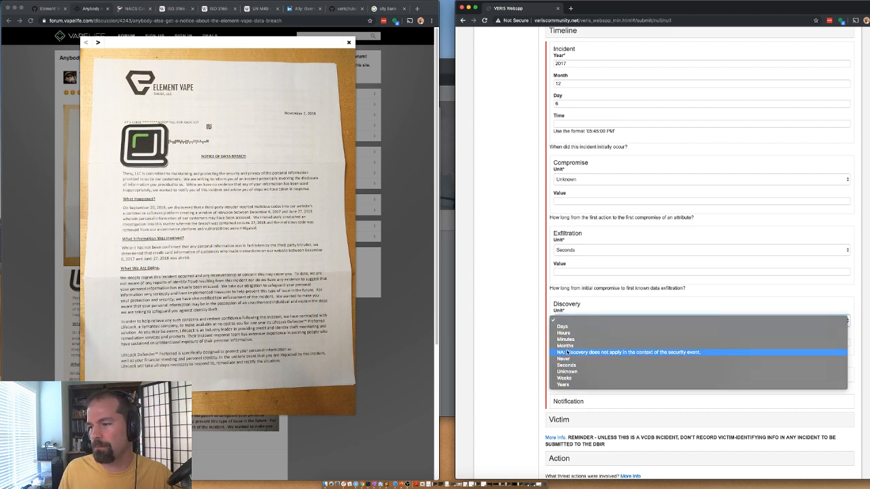
pyautogui.click(566, 346)
pyautogui.click(568, 343)
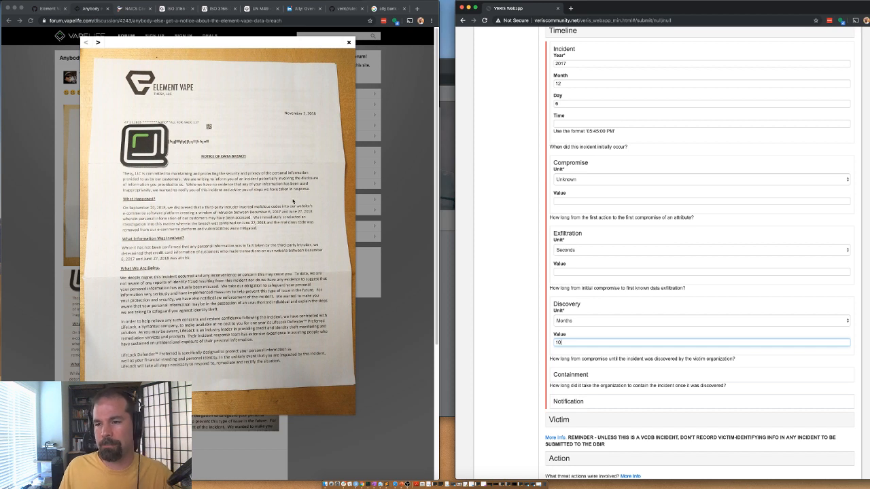
pyautogui.scroll(-1, 526, 347)
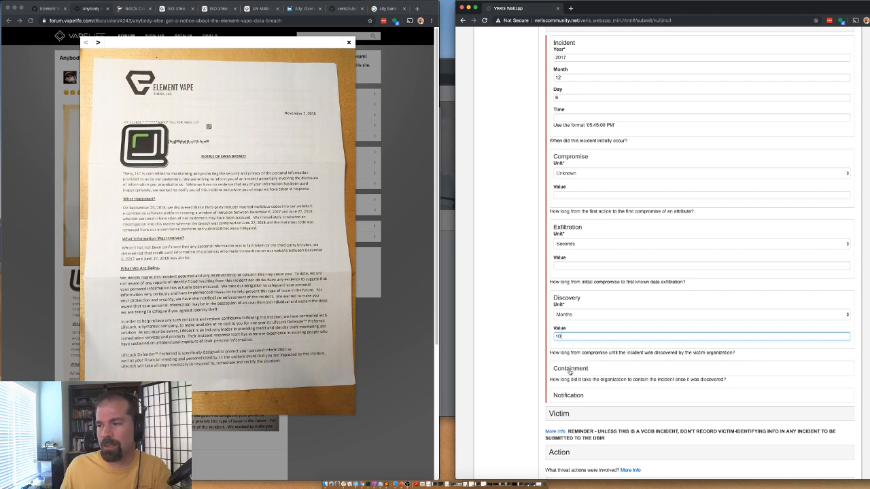
# Step: Set the Containment timing unit to Hours, replacing an initial Days choice
pyautogui.click(569, 371)
pyautogui.click(561, 386)
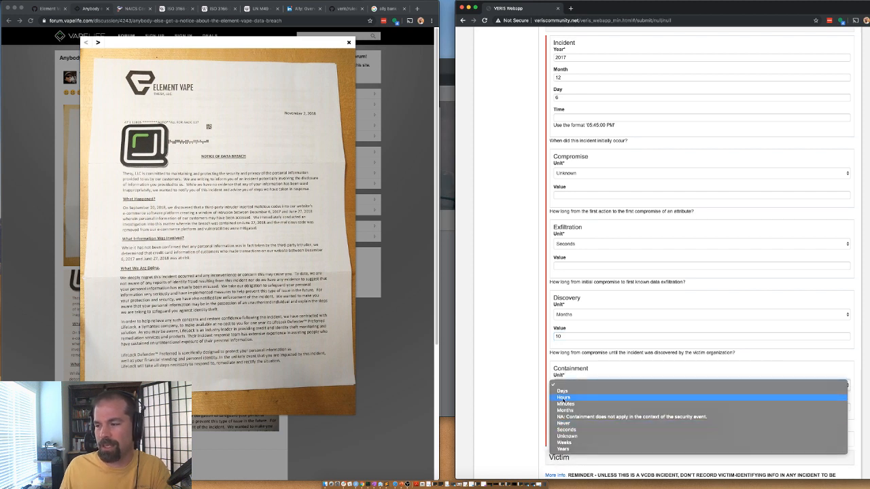
pyautogui.click(561, 392)
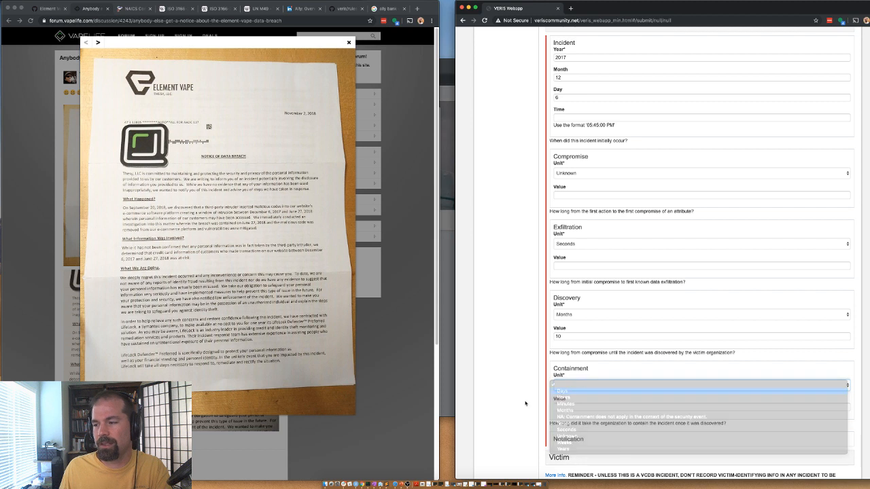
pyautogui.scroll(-2, 545, 406)
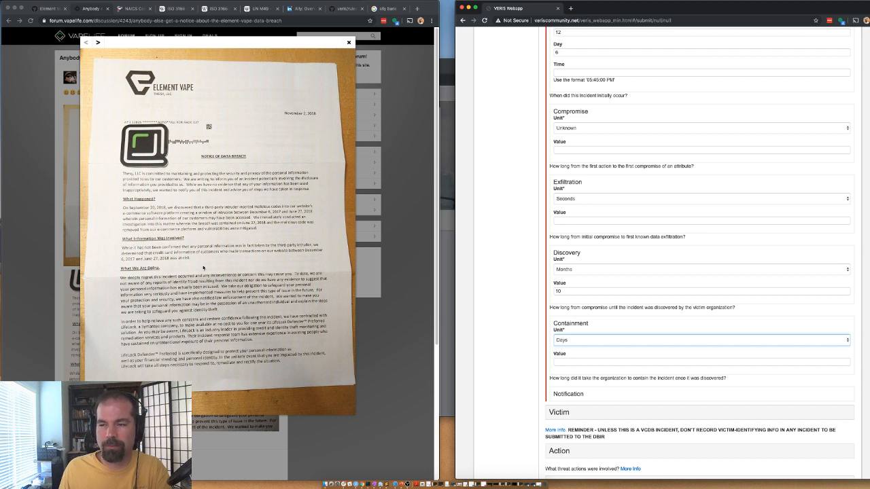
pyautogui.click(586, 340)
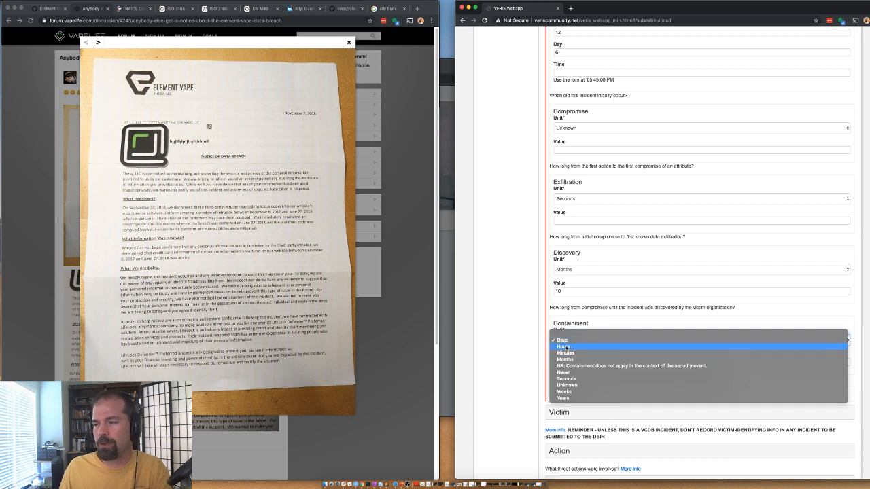
pyautogui.click(575, 347)
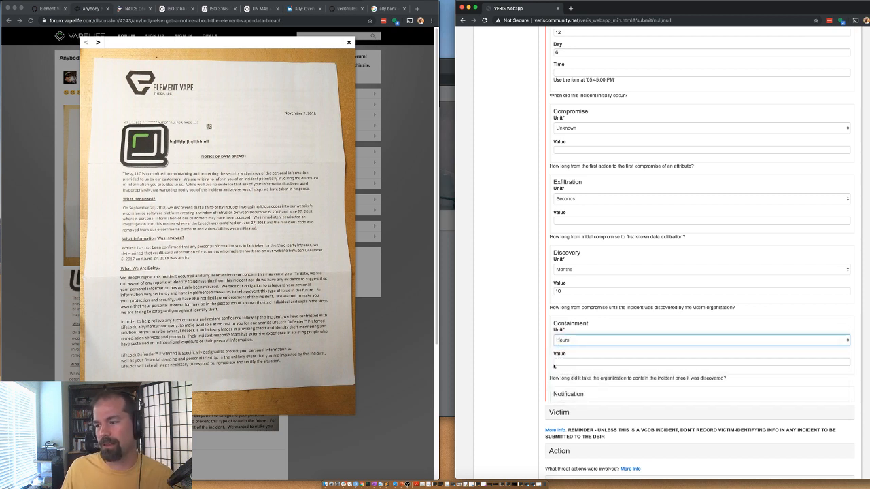
pyautogui.scroll(-2, 510, 357)
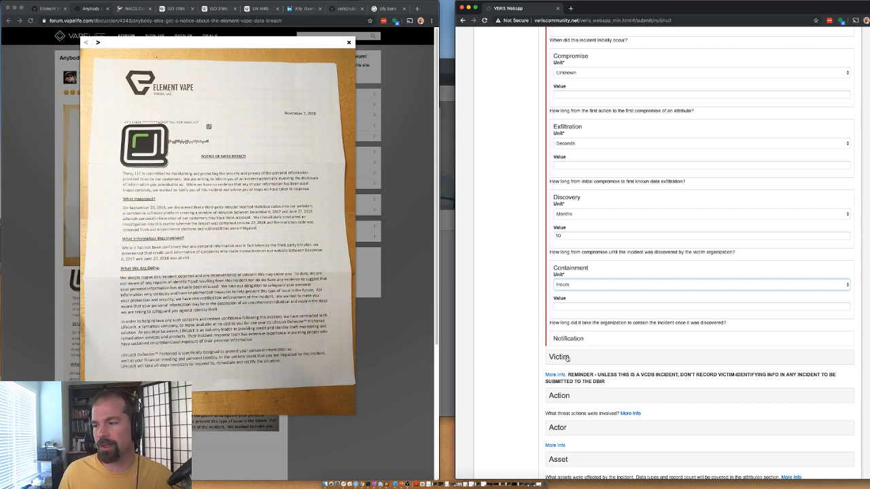
pyautogui.scroll(8, 567, 359)
# Step: Collapse Timeline, expand Victim, and enter 'theyy, llc' as the Victim Id
pyautogui.click(566, 135)
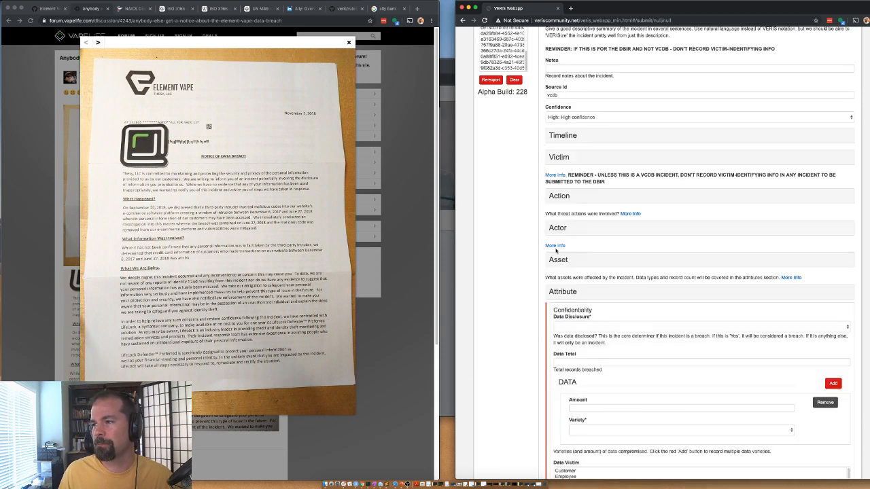
pyautogui.click(564, 162)
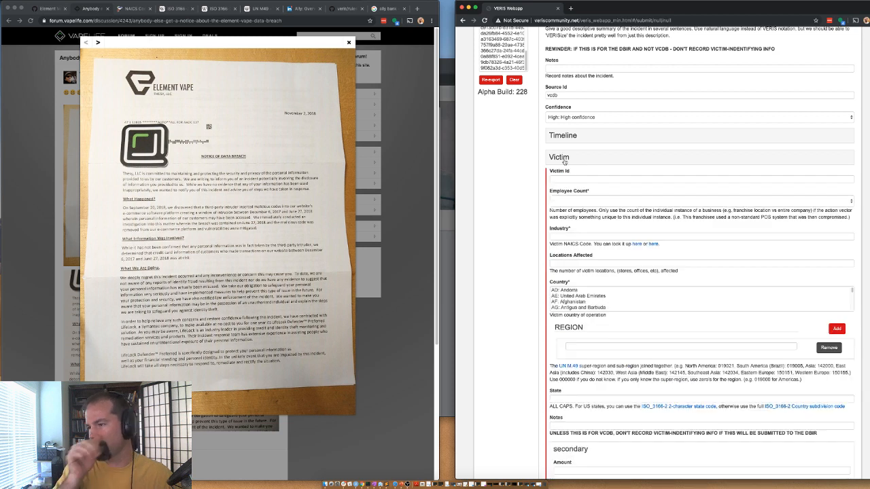
pyautogui.click(563, 178)
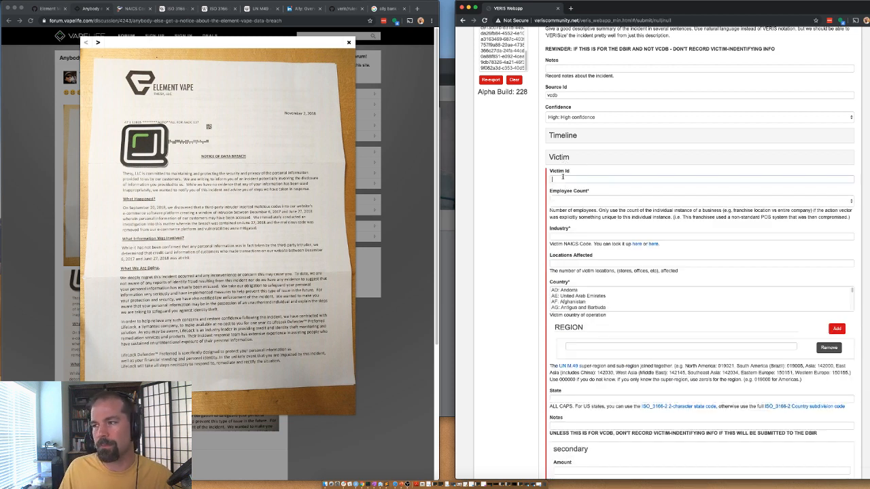
pyautogui.click(563, 178)
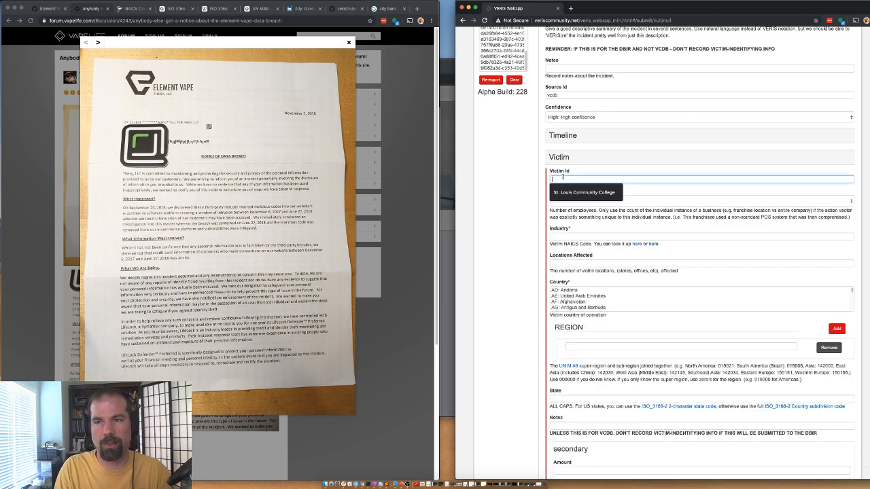
pyautogui.write('theys')
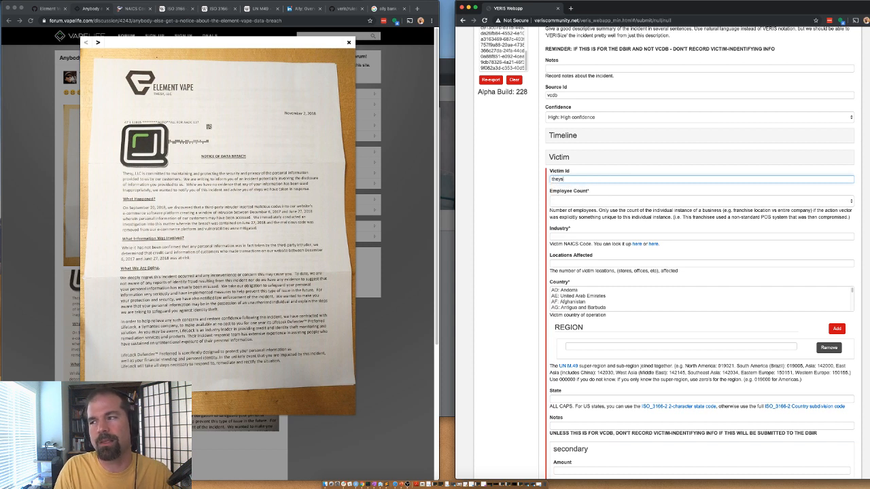
pyautogui.press('BackSpace')
pyautogui.press('BackSpace')
pyautogui.write('sy, llc')
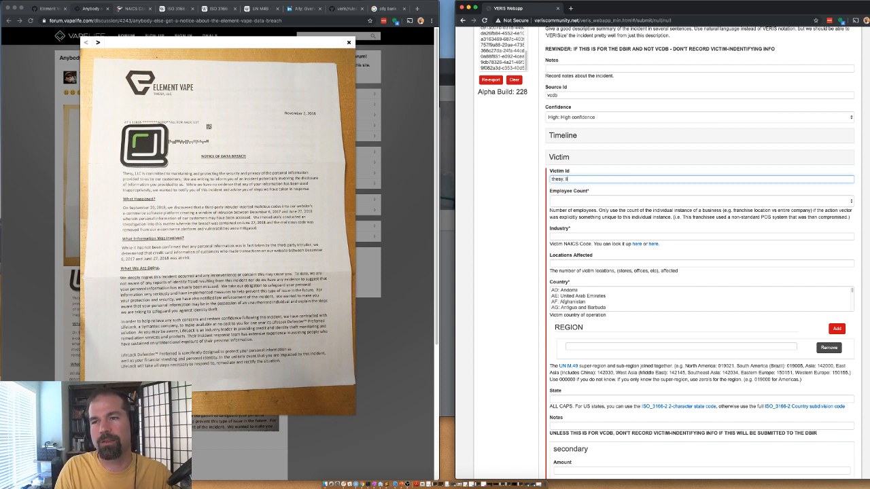
pyautogui.click(384, 8)
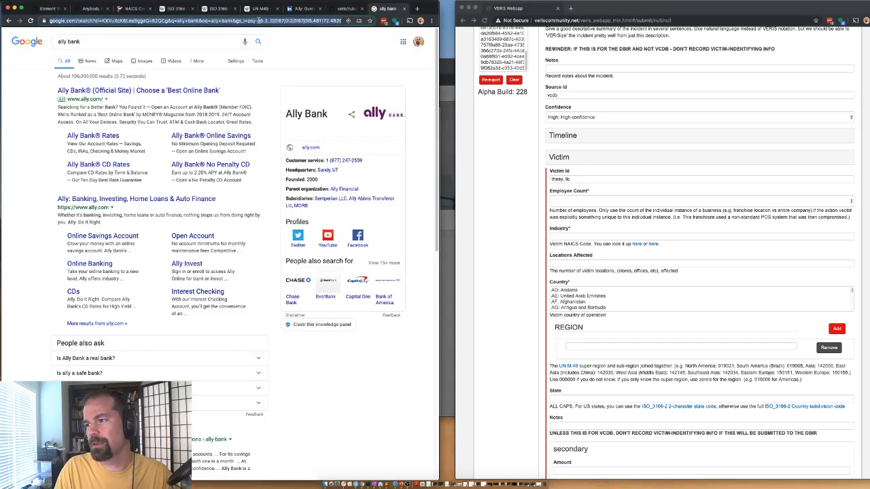
# Step: Google 'thesy llc', check the business panel photo, then open the NH.gov thesy-20181031.pdf notice
pyautogui.click(258, 20)
pyautogui.write('theysy llc')
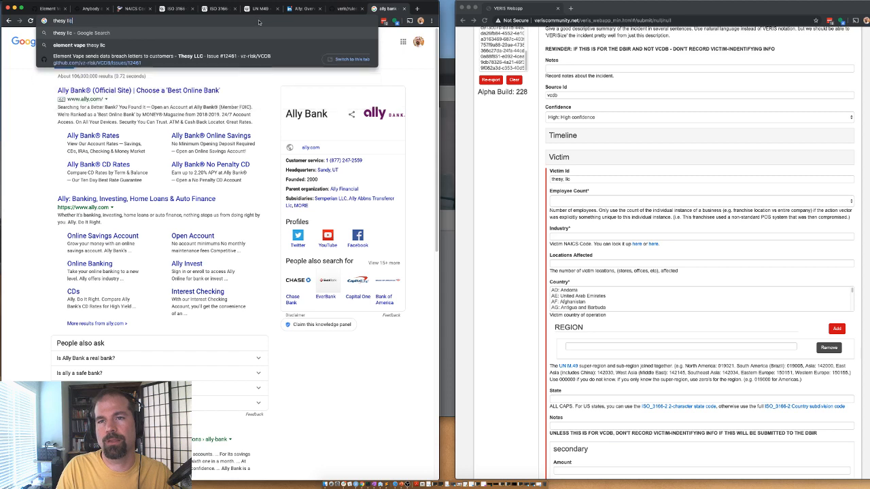
pyautogui.press('Return')
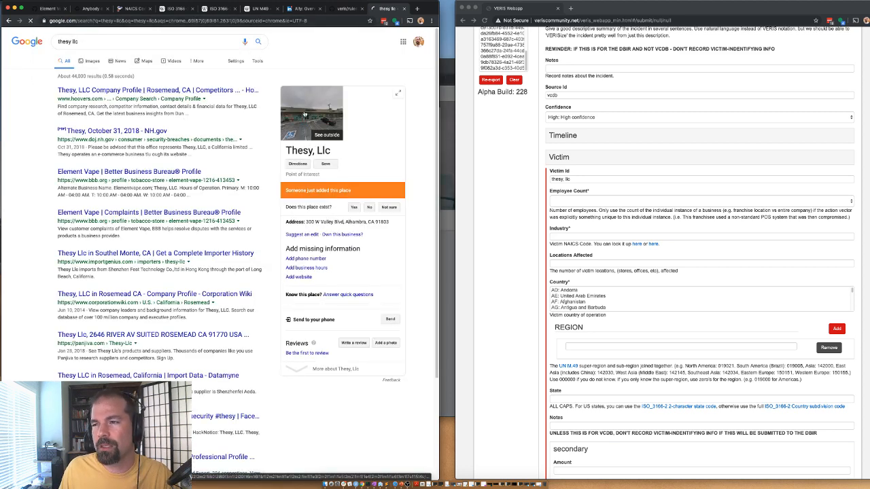
pyautogui.click(305, 115)
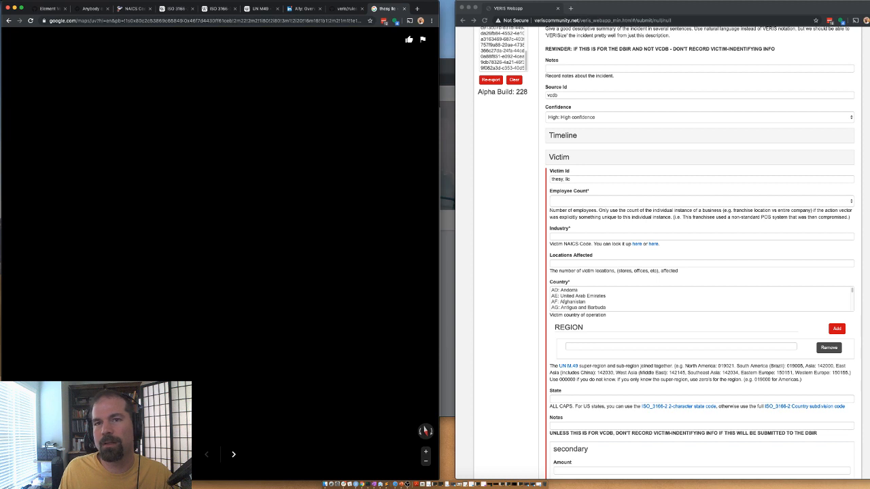
pyautogui.click(9, 21)
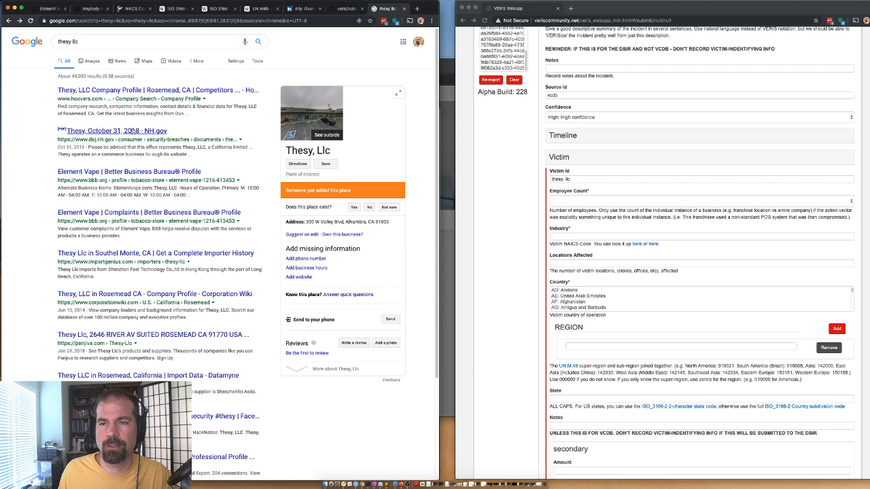
pyautogui.click(113, 130)
# Step: Copy the breach notice PDF's web address
pyautogui.rightClick(168, 21)
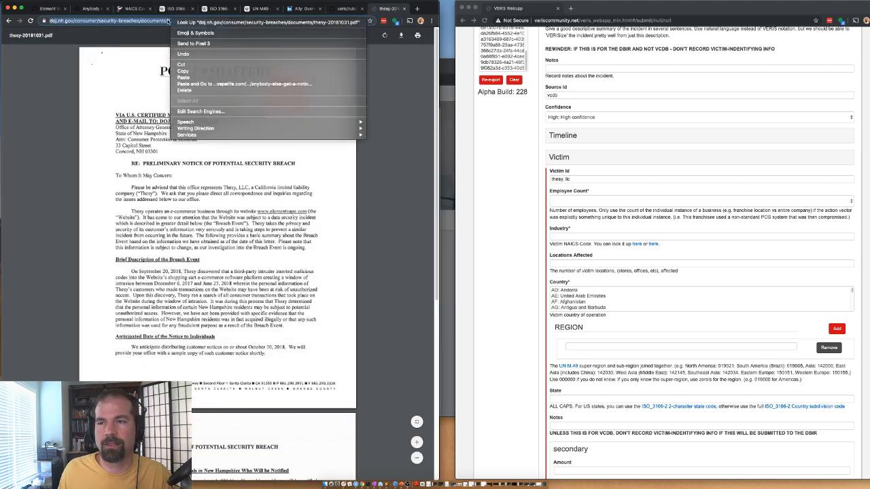
pyautogui.click(168, 21)
pyautogui.rightClick(183, 21)
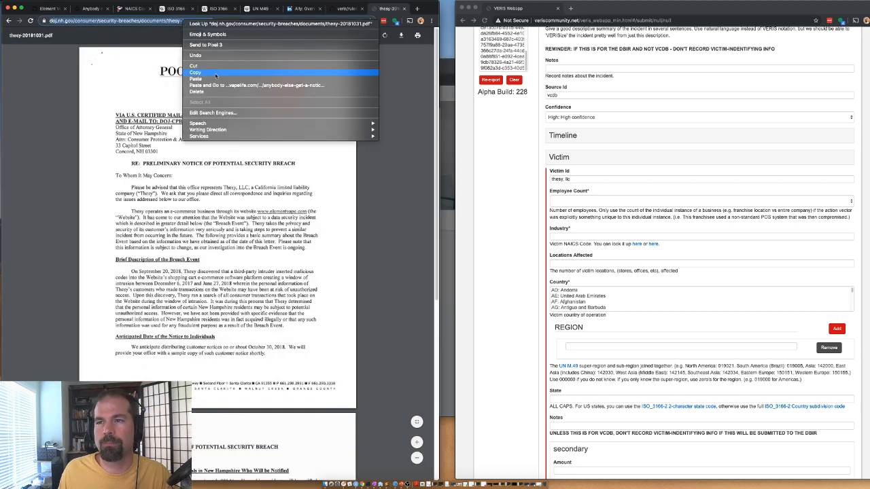
pyautogui.click(215, 73)
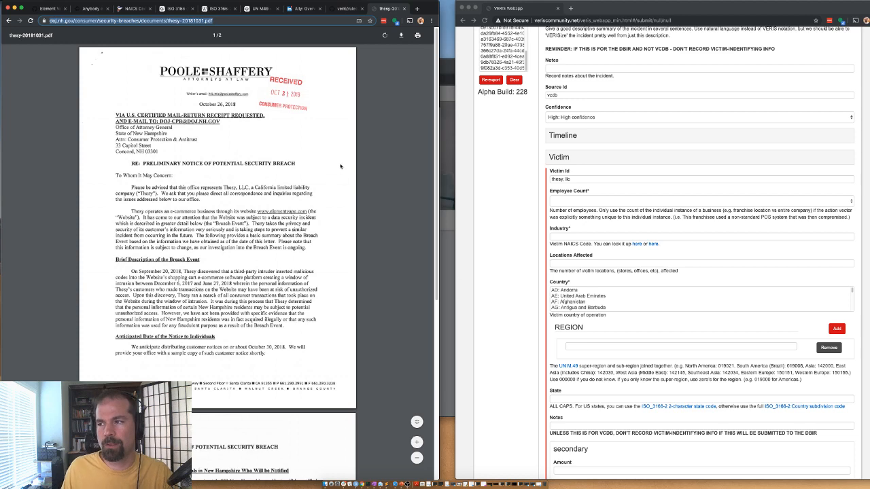
# Step: Enter the Notification date as year 2018, month 11 from the notice letter, then collapse Timeline
pyautogui.click(564, 136)
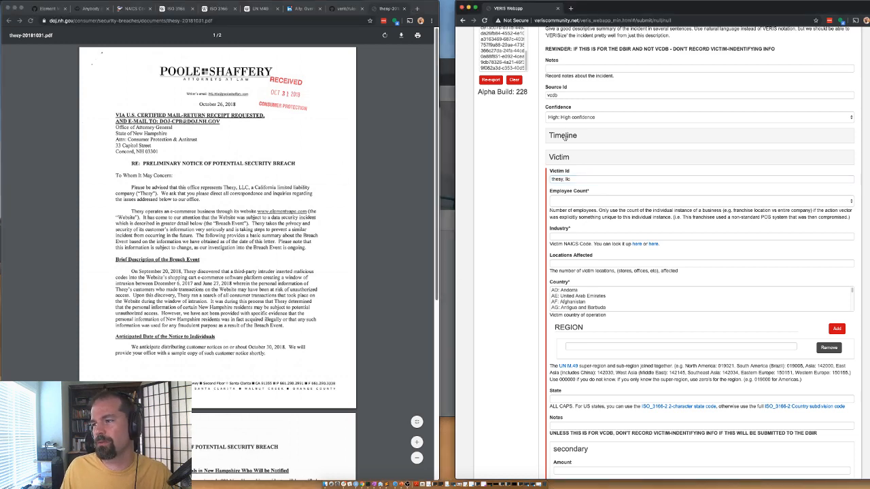
pyautogui.click(564, 136)
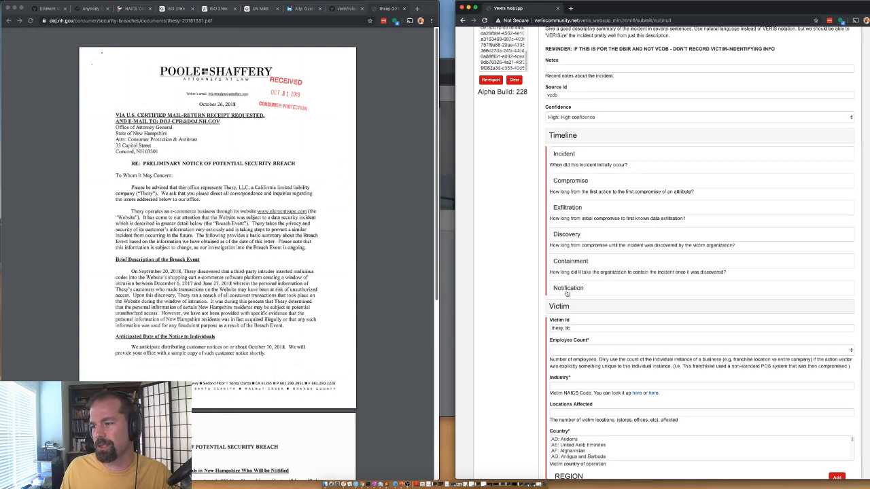
pyautogui.click(567, 291)
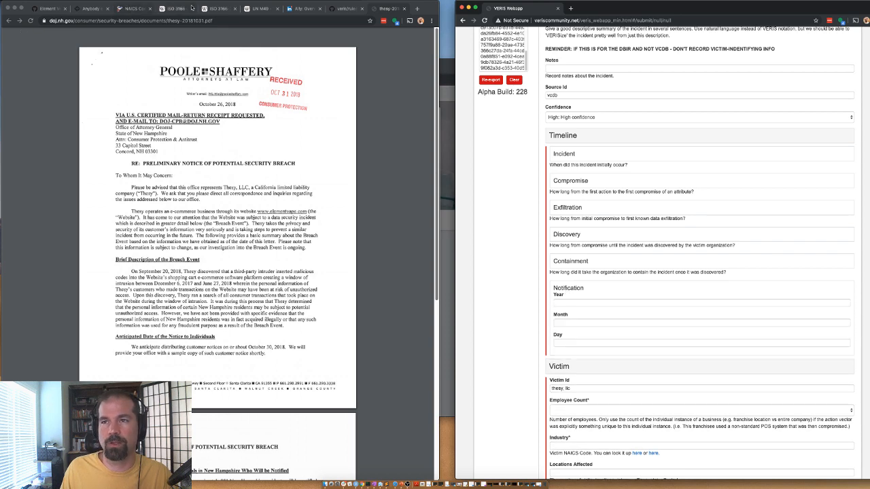
pyautogui.click(92, 8)
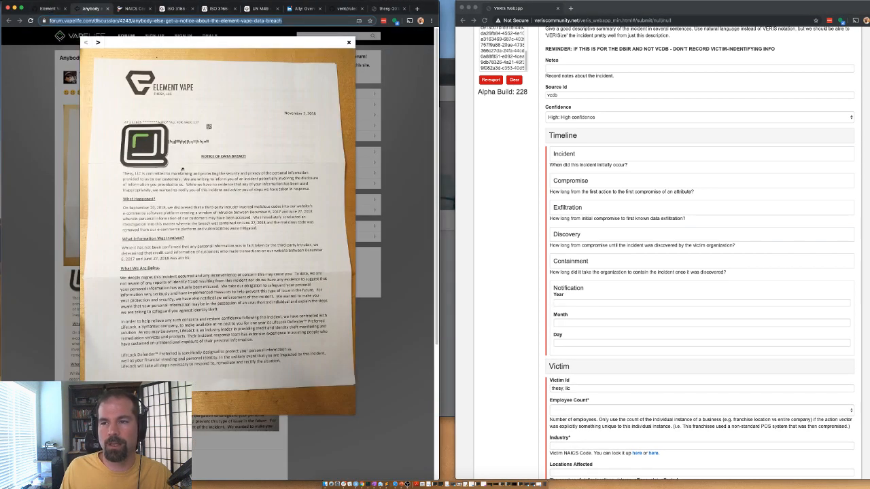
pyautogui.click(564, 303)
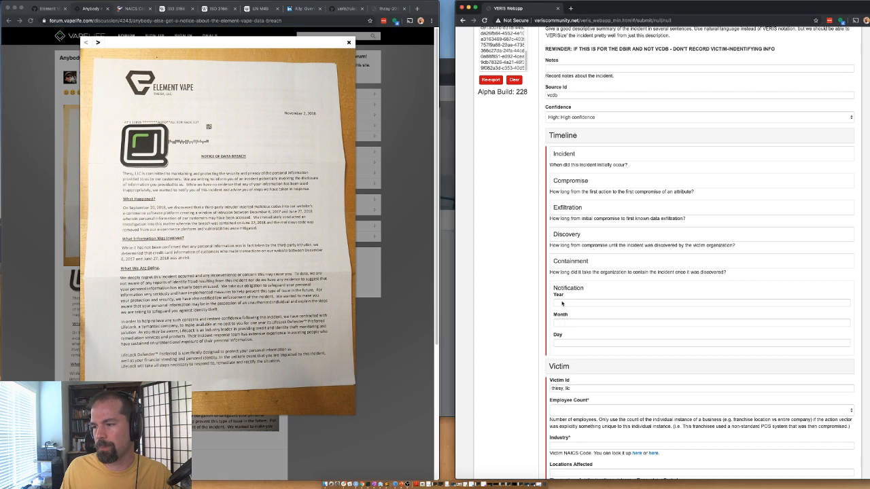
pyautogui.click(564, 303)
pyautogui.write('2018')
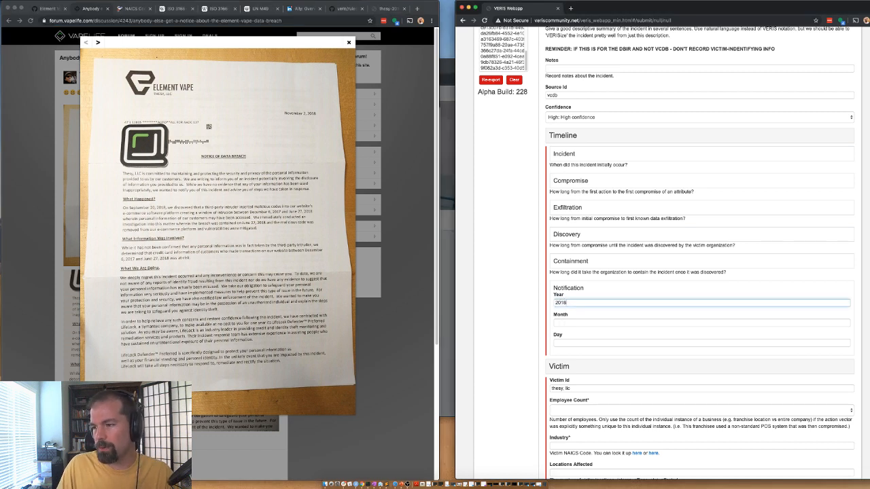
pyautogui.press('Tab')
pyautogui.write('11')
pyautogui.press('Tab')
pyautogui.write('0')
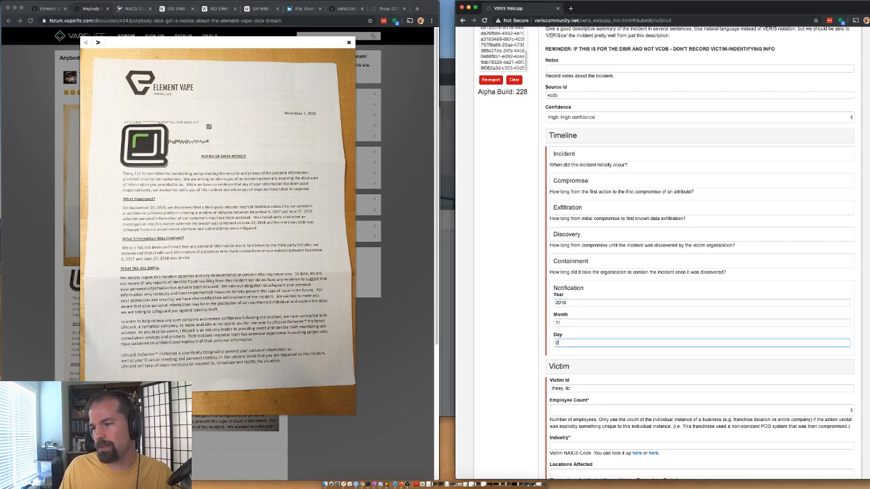
pyautogui.click(555, 143)
pyautogui.click(387, 8)
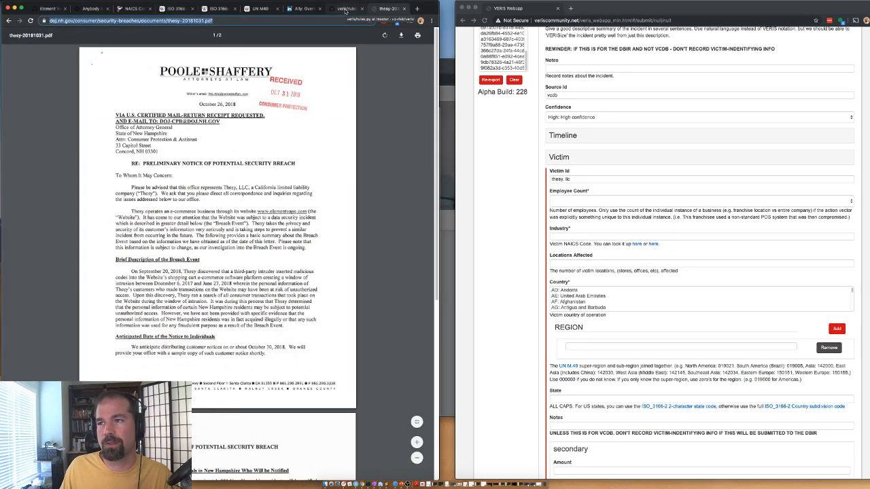
# Step: Append a comma and the NH.gov PDF link to the Reference field
pyautogui.scroll(5, 703, 244)
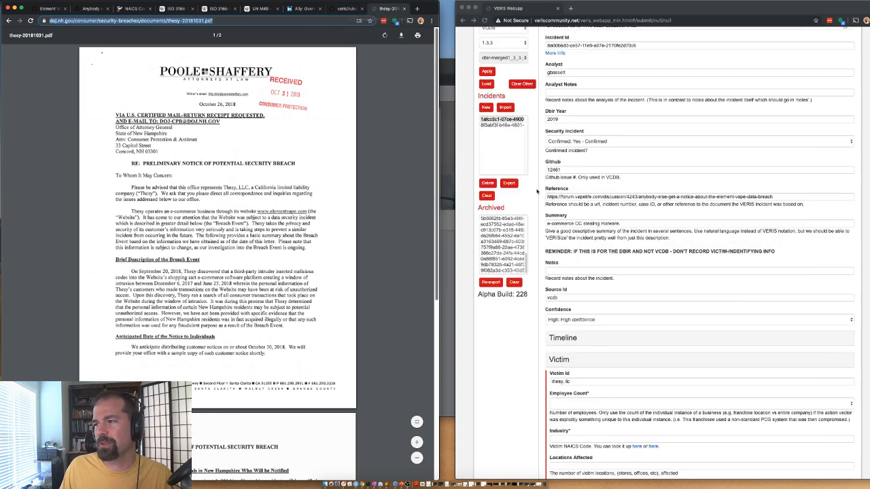
pyautogui.click(814, 274)
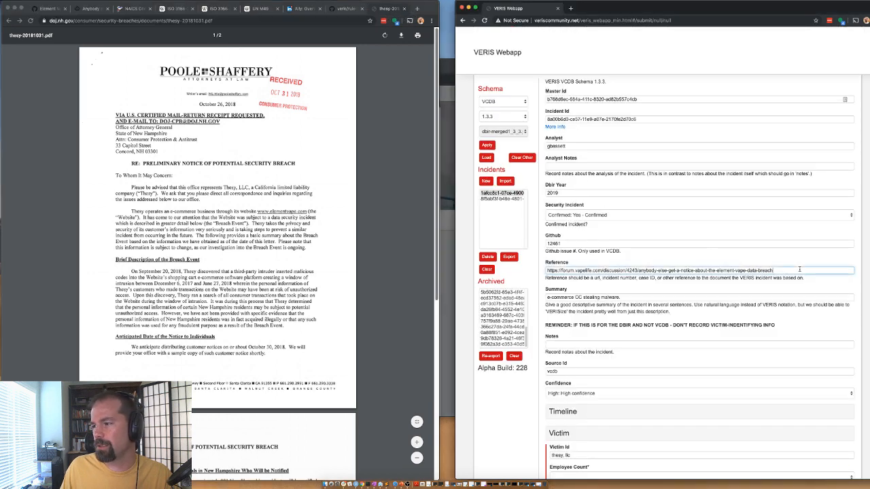
pyautogui.write(',')
pyautogui.press('super+v')
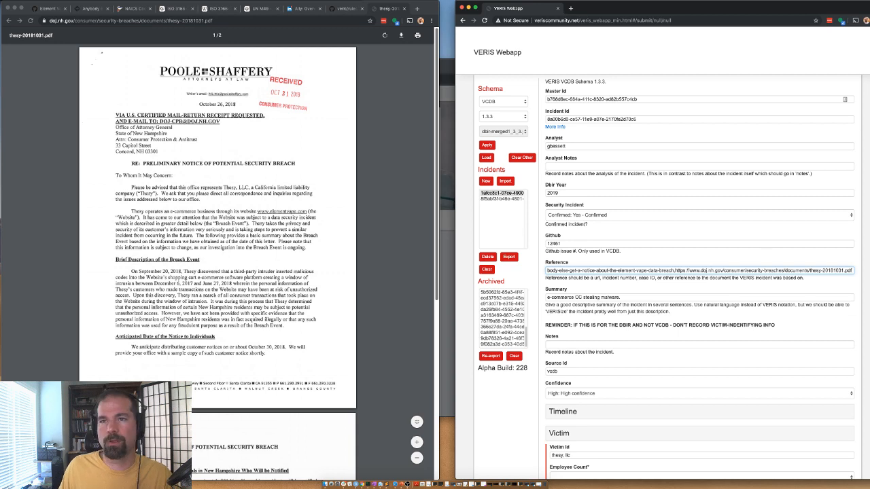
# Step: Paste the same PDF link into a comment on the VCDB GitHub issue
pyautogui.click(46, 8)
pyautogui.click(185, 356)
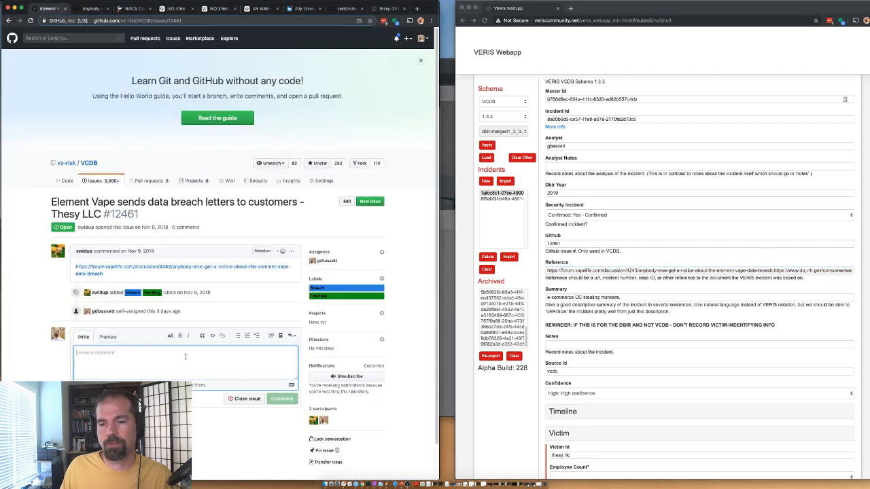
pyautogui.press('super+v')
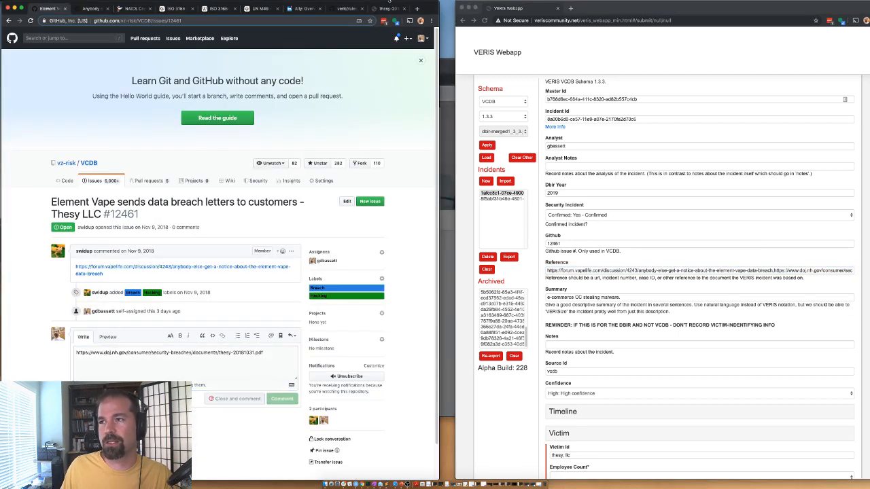
pyautogui.click(389, 8)
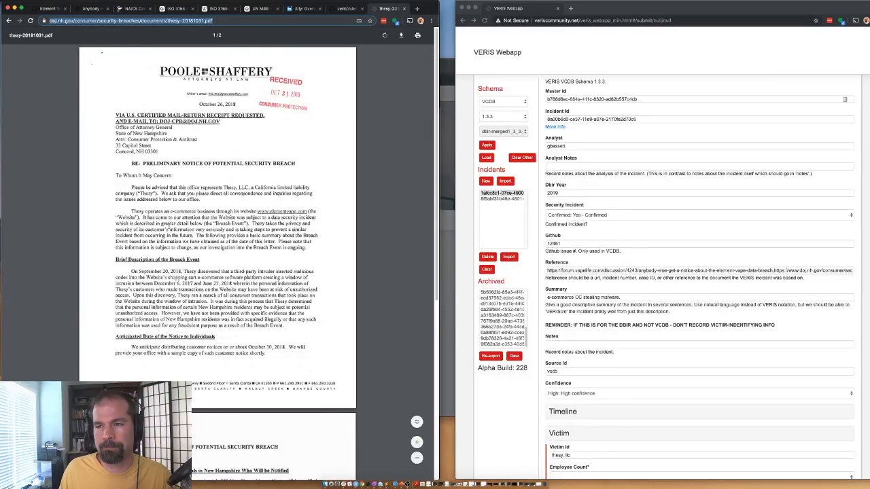
pyautogui.scroll(-1, 210, 210)
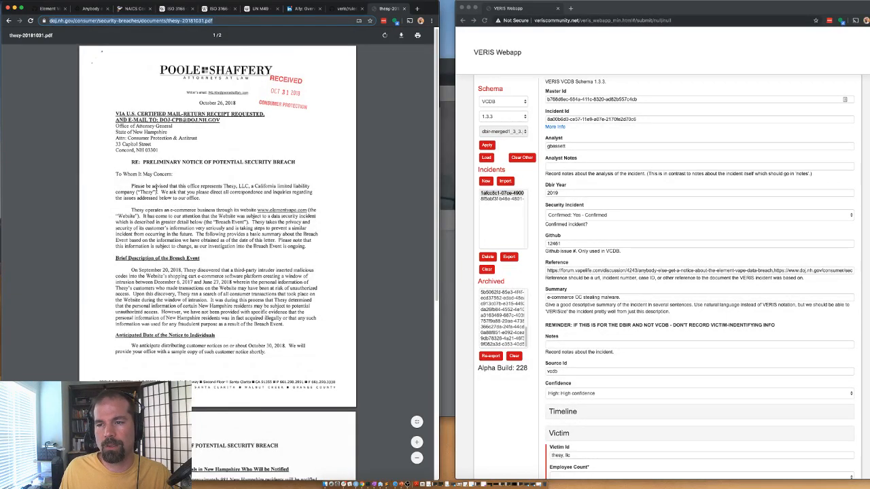
pyautogui.scroll(-1, 300, 173)
# Step: Scroll the breach notice to page 2, showing about 981 New Hampshire residents notified
pyautogui.scroll(-1, 240, 200)
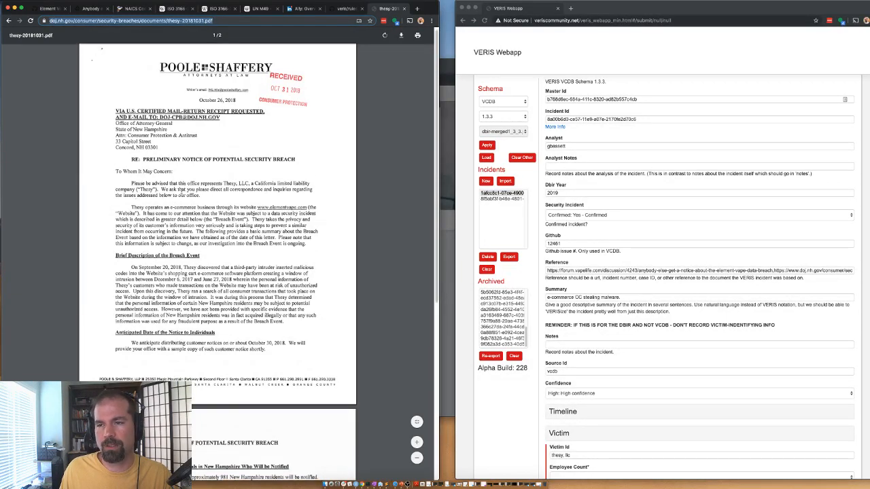
pyautogui.scroll(-10, 237, 208)
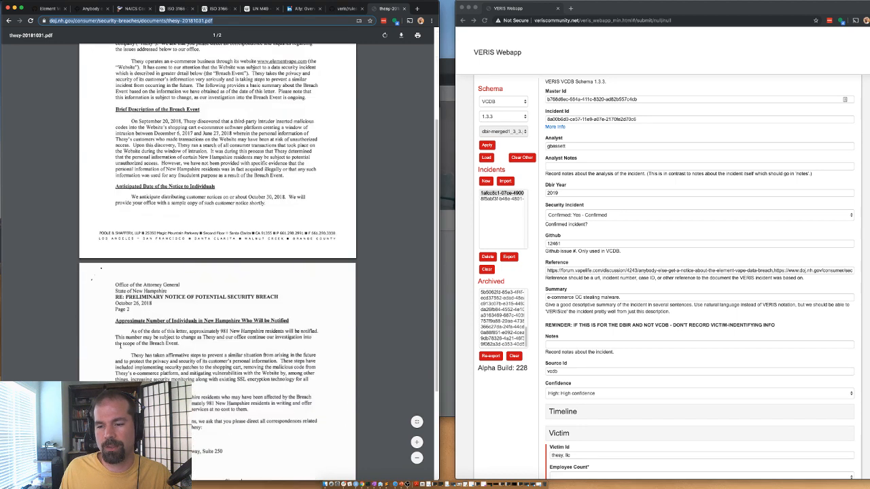
pyautogui.scroll(-1, 121, 346)
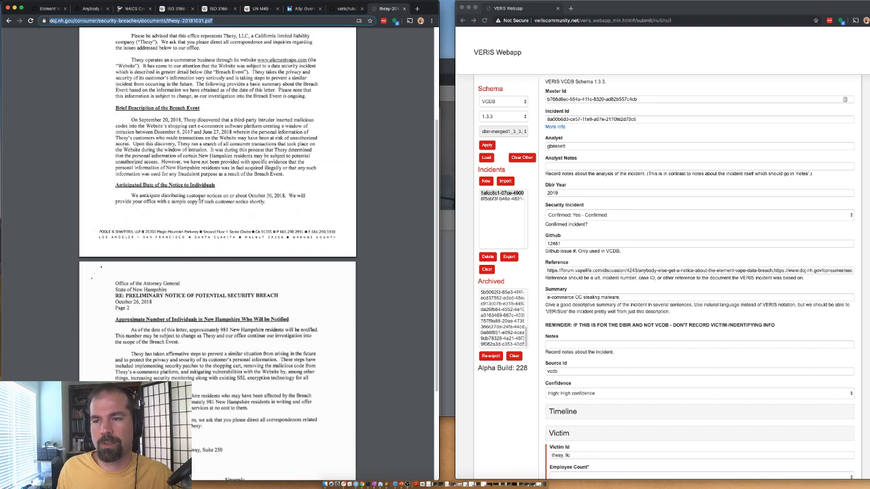
pyautogui.scroll(-5, 336, 210)
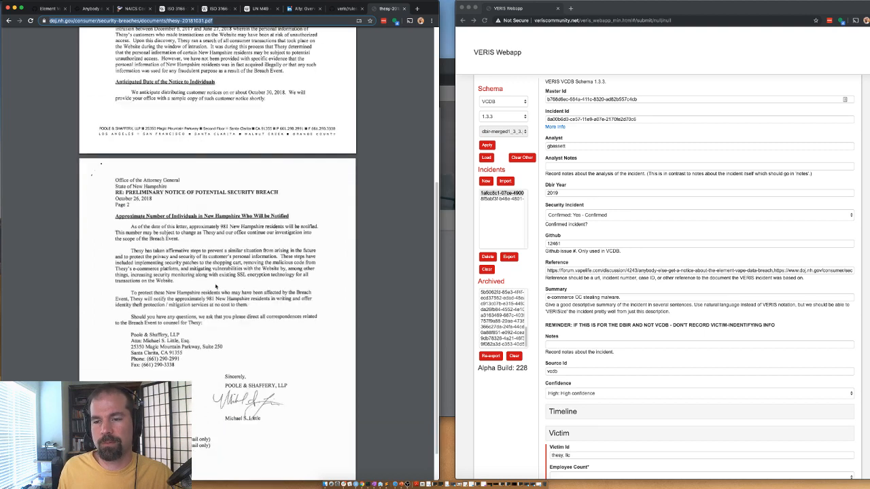
pyautogui.click(86, 10)
pyautogui.click(382, 8)
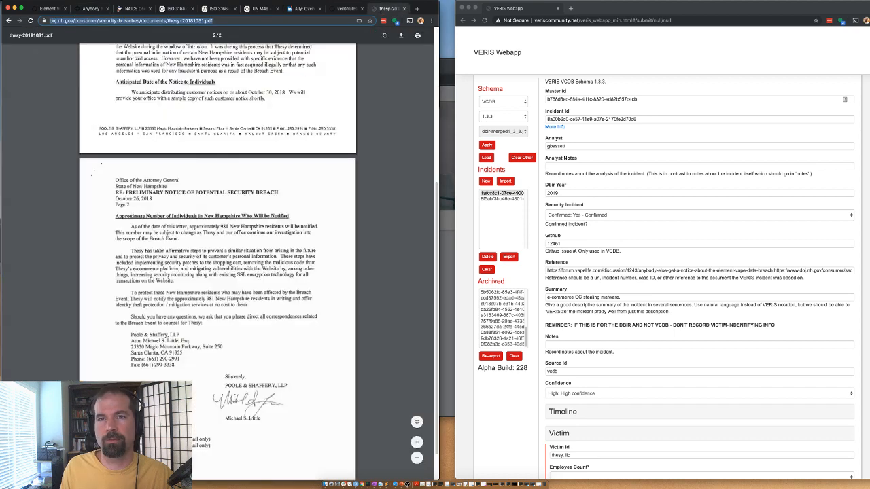
# Step: Search LinkedIn for 'thesy llc' to gauge the company's size
pyautogui.click(8, 21)
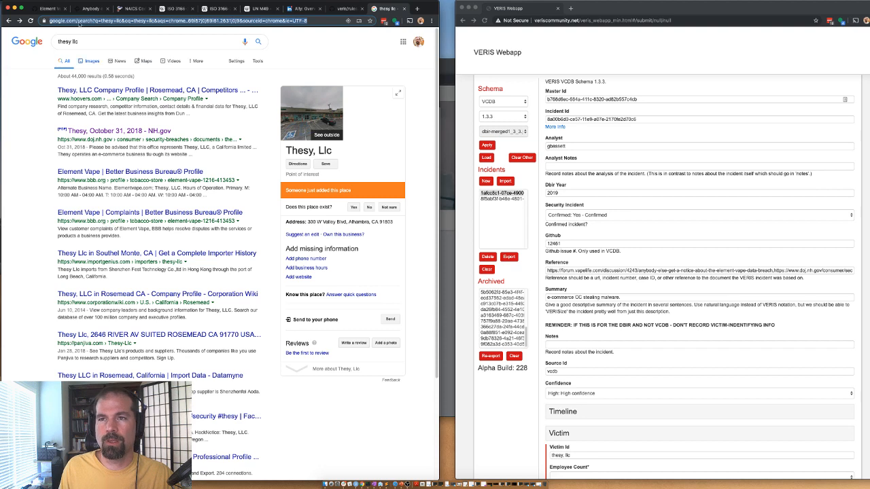
pyautogui.tripleClick(68, 42)
pyautogui.hotkey('ctrl', 'c')
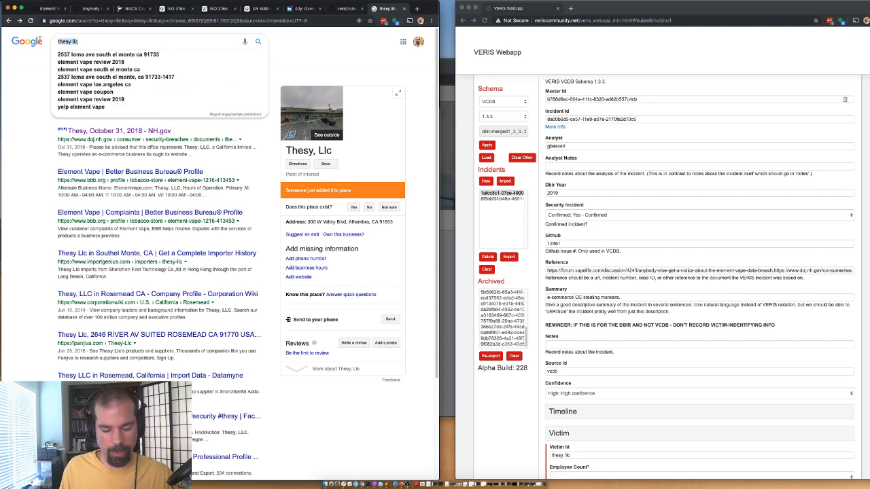
pyautogui.click(304, 9)
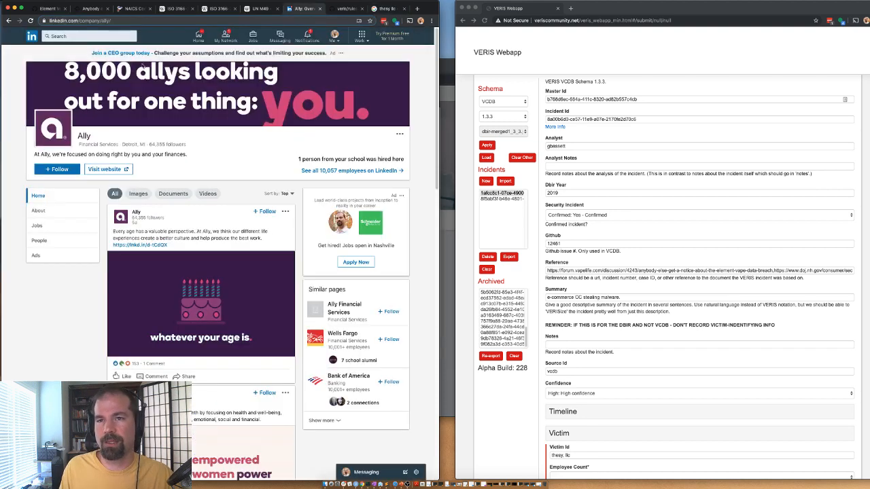
pyautogui.click(116, 37)
pyautogui.hotkey('ctrl', 'v')
pyautogui.press('Return')
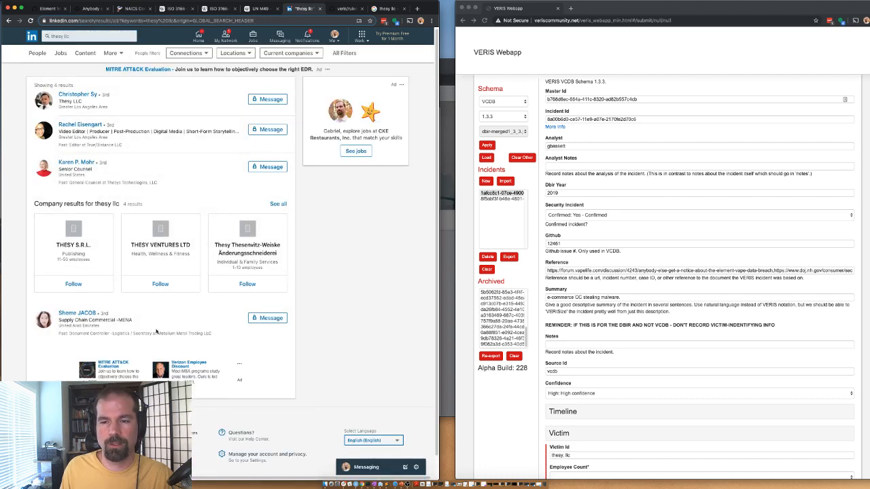
pyautogui.scroll(-1, 174, 322)
pyautogui.scroll(1, 178, 323)
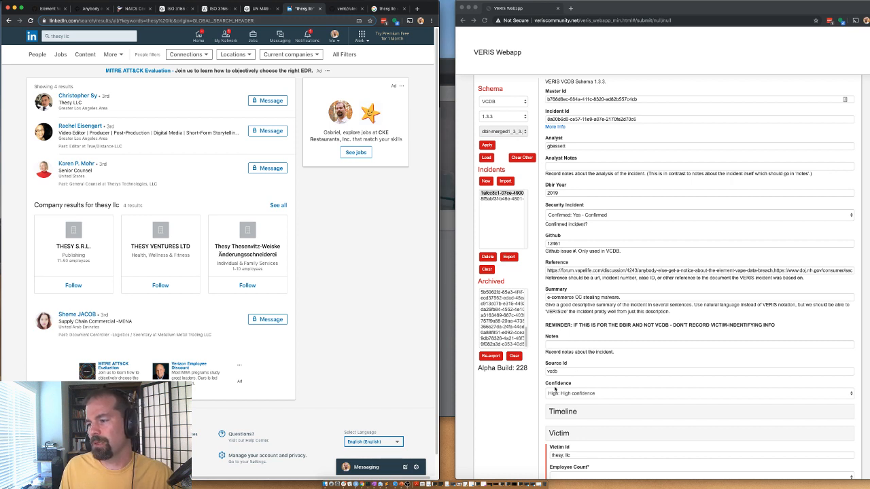
# Step: Set Employee Count to Small (1,000 employees or less)
pyautogui.scroll(-7, 564, 243)
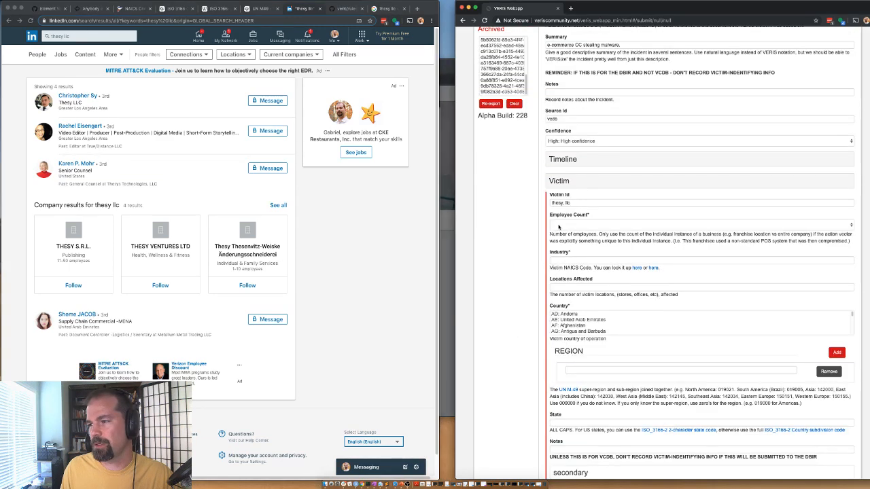
pyautogui.click(566, 225)
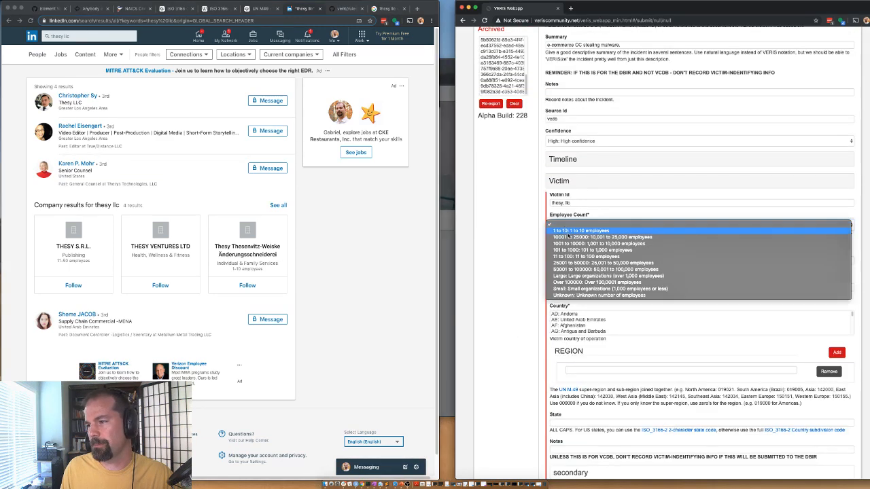
pyautogui.click(571, 288)
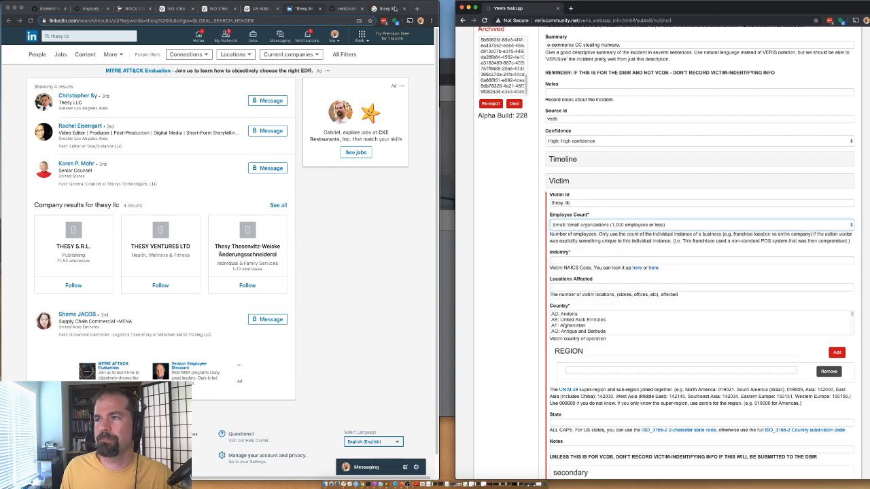
# Step: Open the Sectors 44-45 Retail Trade listing in the NAICS codes list
pyautogui.click(126, 8)
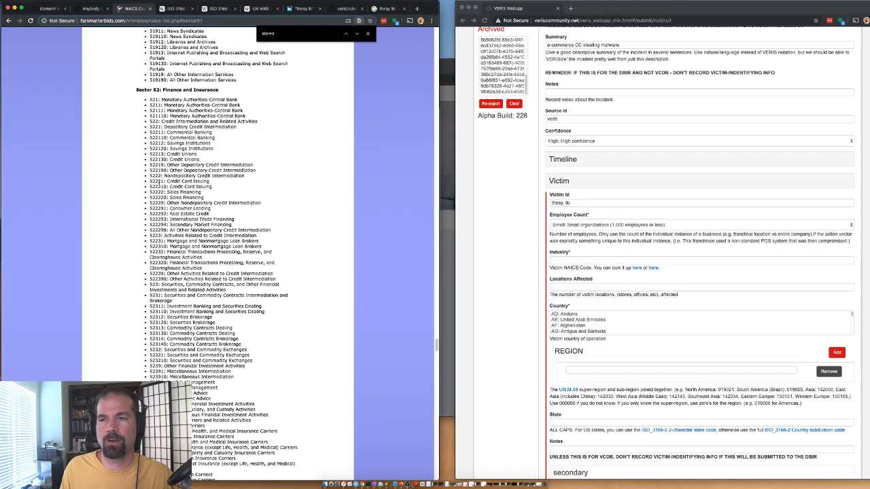
pyautogui.scroll(15, 157, 167)
pyautogui.scroll(20, 150, 165)
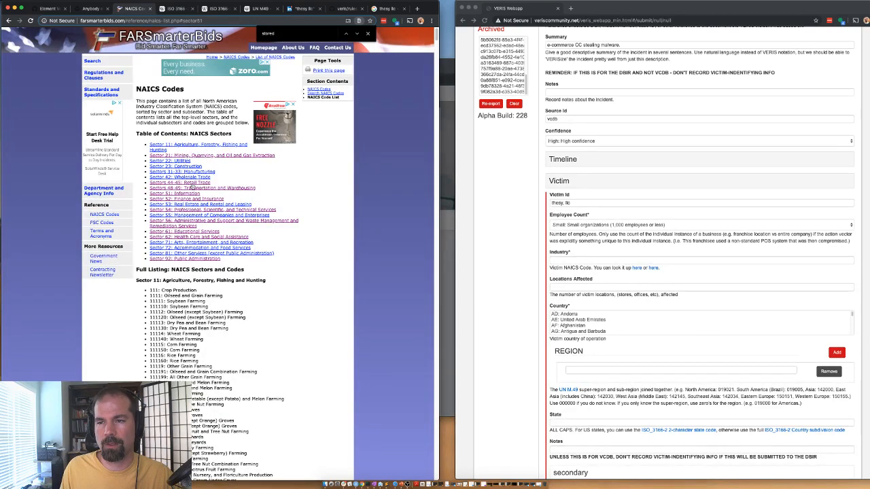
pyautogui.click(188, 183)
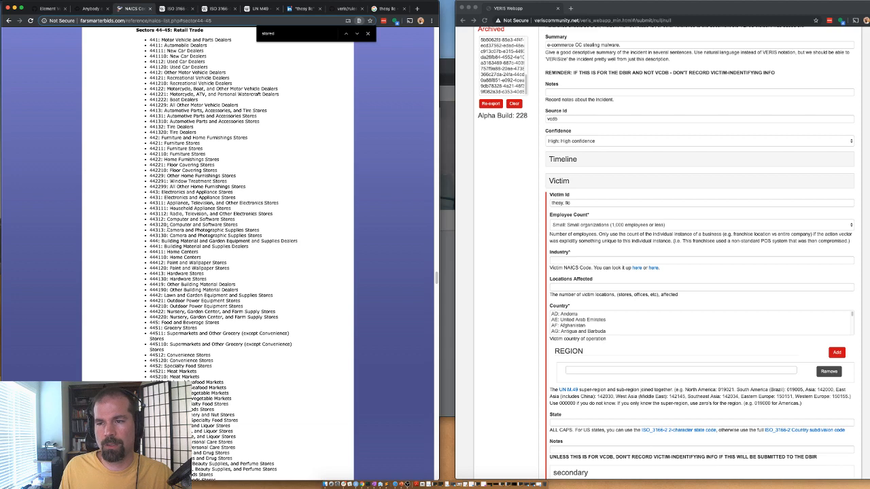
pyautogui.write('tobacc')
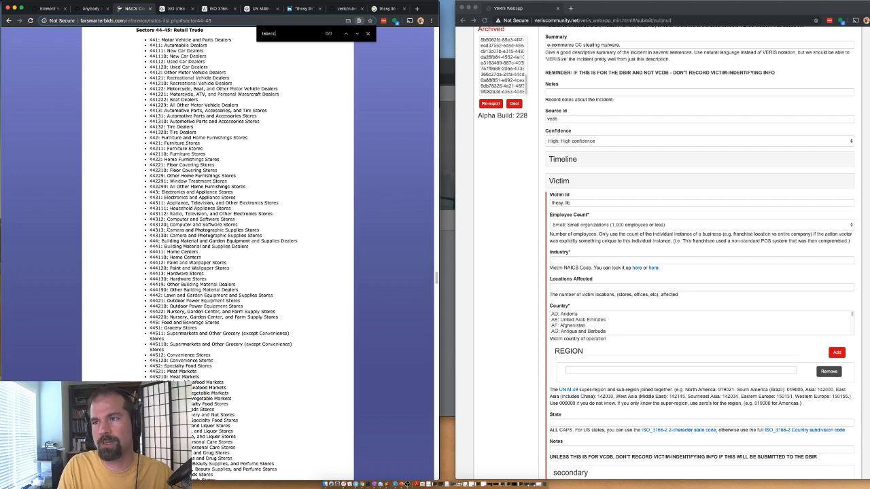
pyautogui.write('smok')
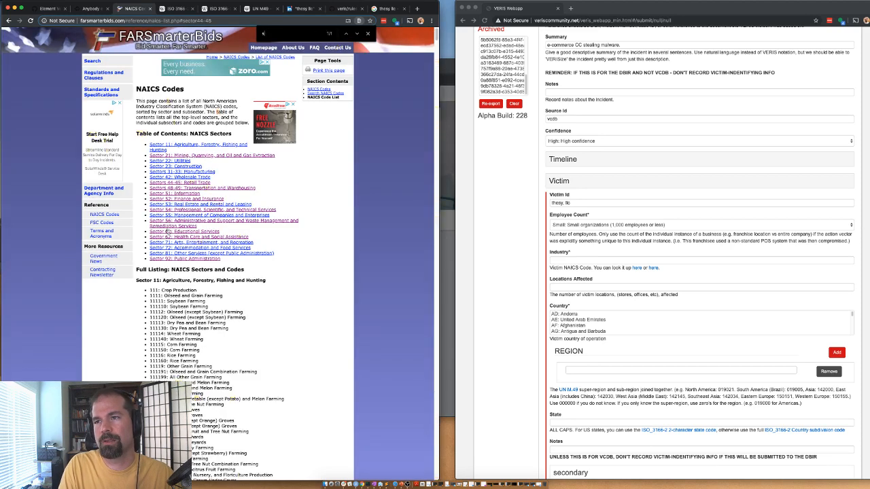
pyautogui.write('ing')
pyautogui.press('BackSpace')
pyautogui.press('BackSpace')
pyautogui.press('BackSpace')
pyautogui.press('BackSpace')
pyautogui.press('BackSpace')
pyautogui.press('BackSpace')
pyautogui.press('BackSpace')
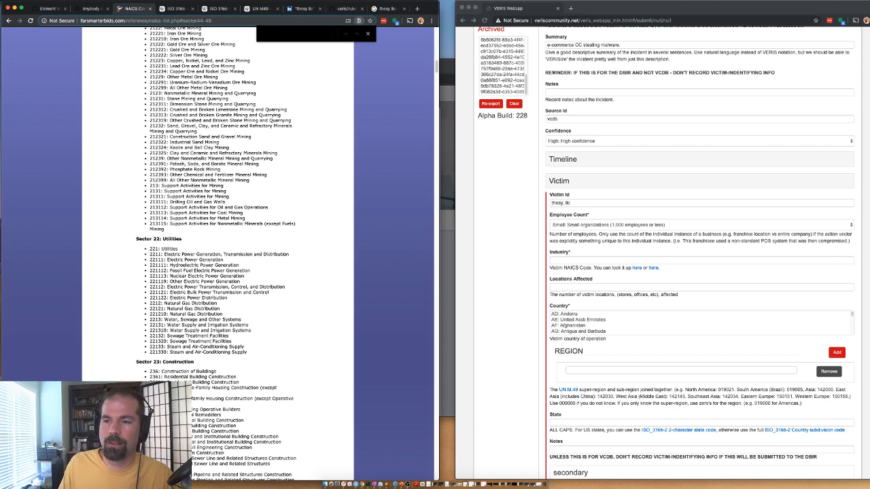
pyautogui.scroll(20, 168, 231)
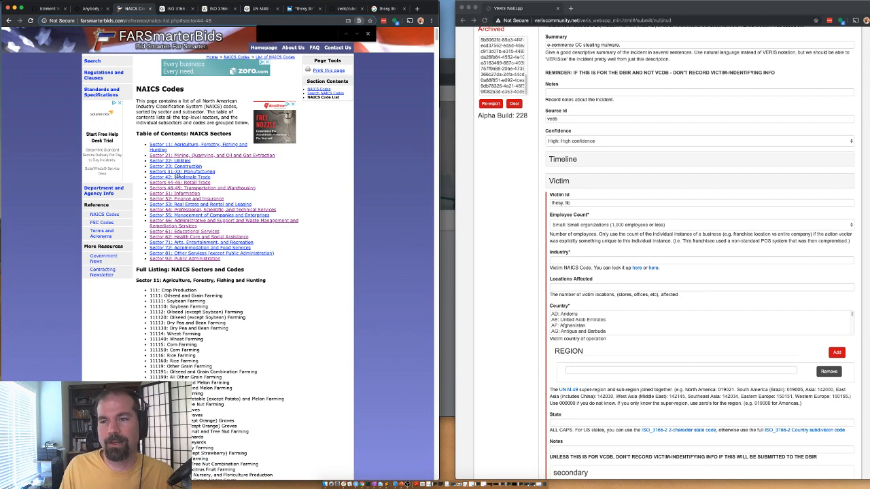
pyautogui.click(170, 183)
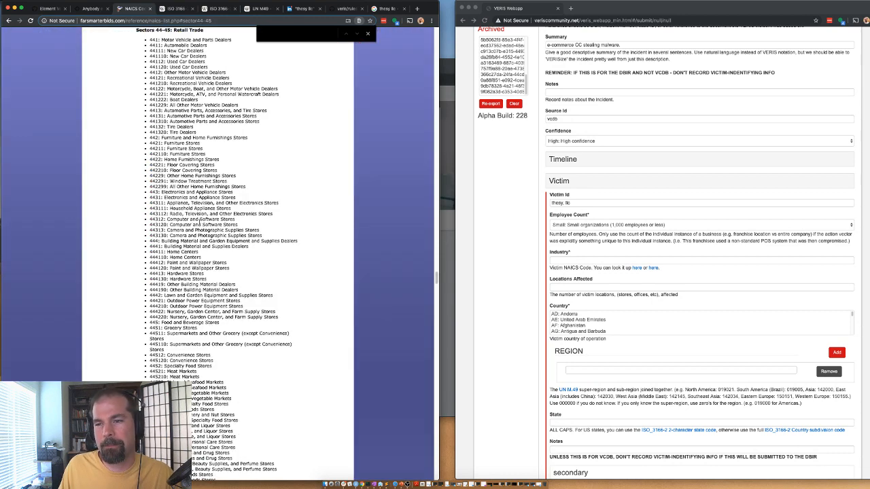
# Step: Scroll to 453991 Tobacco Stores and select the code
pyautogui.scroll(-5, 160, 148)
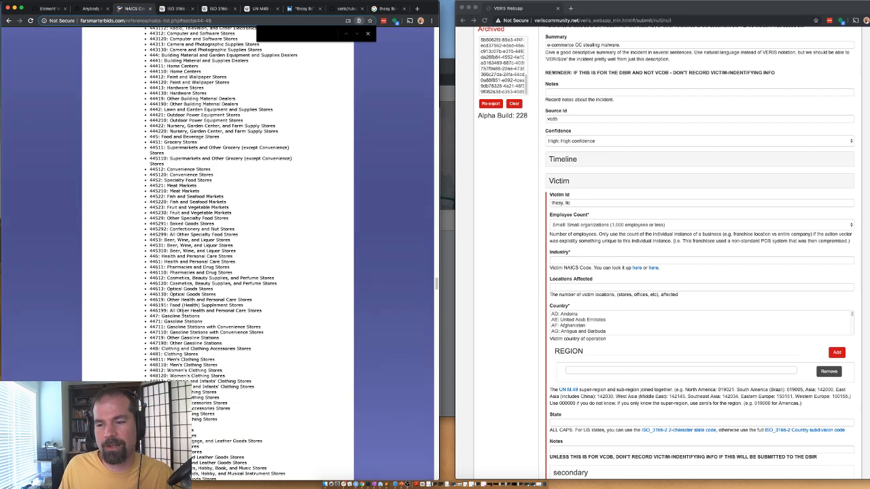
pyautogui.moveTo(182, 280); pyautogui.dragTo(216, 295)
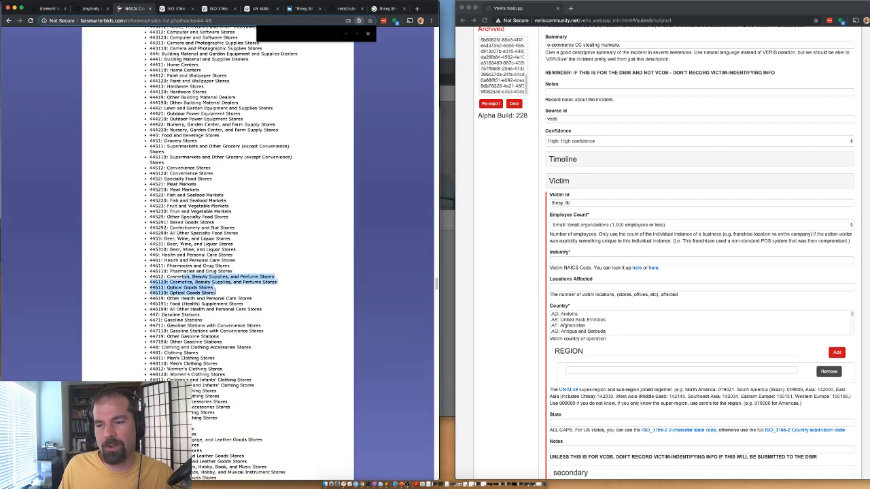
pyautogui.scroll(-1, 216, 295)
pyautogui.click(237, 229)
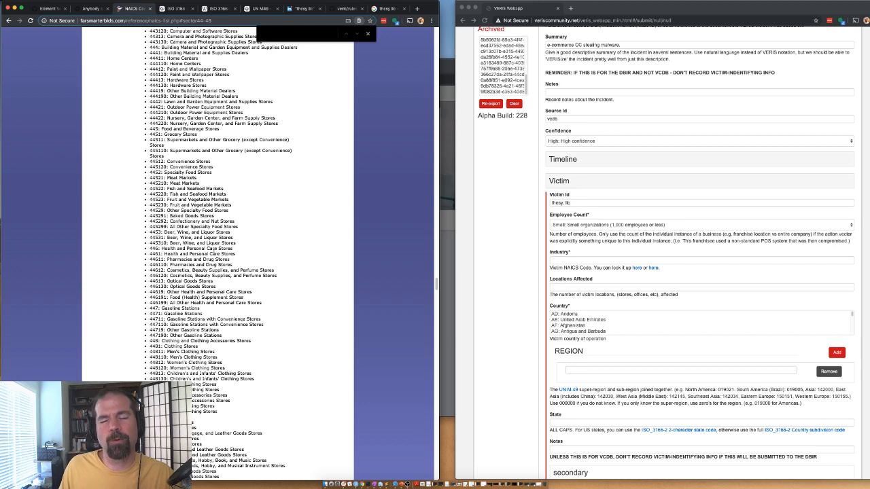
pyautogui.scroll(-5, 190, 347)
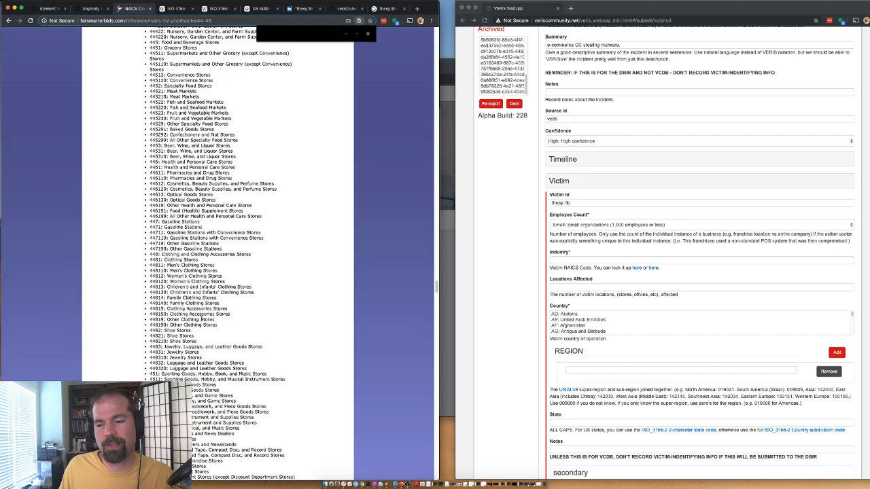
pyautogui.scroll(-6, 188, 348)
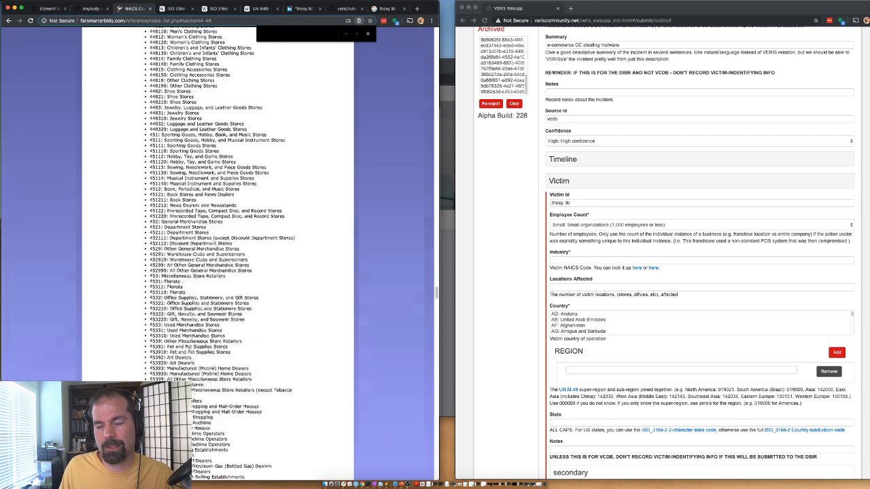
pyautogui.scroll(2, 188, 347)
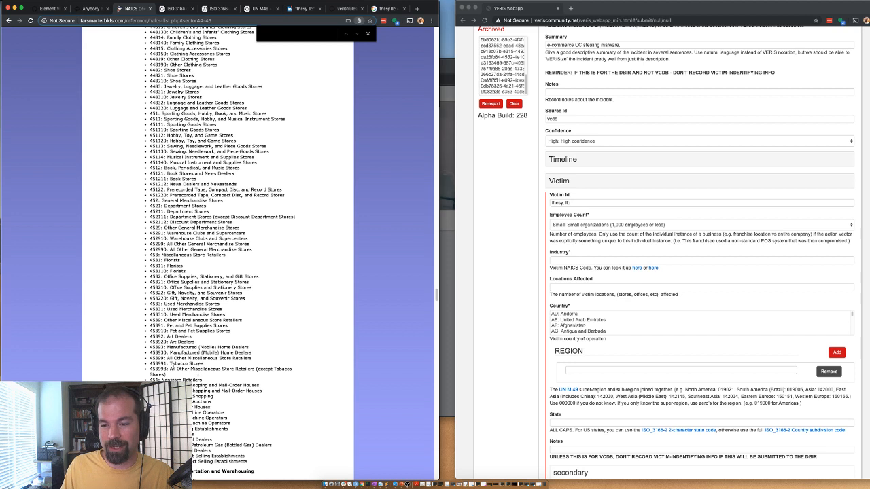
pyautogui.moveTo(167, 363); pyautogui.dragTo(147, 365)
pyautogui.press('super+c')
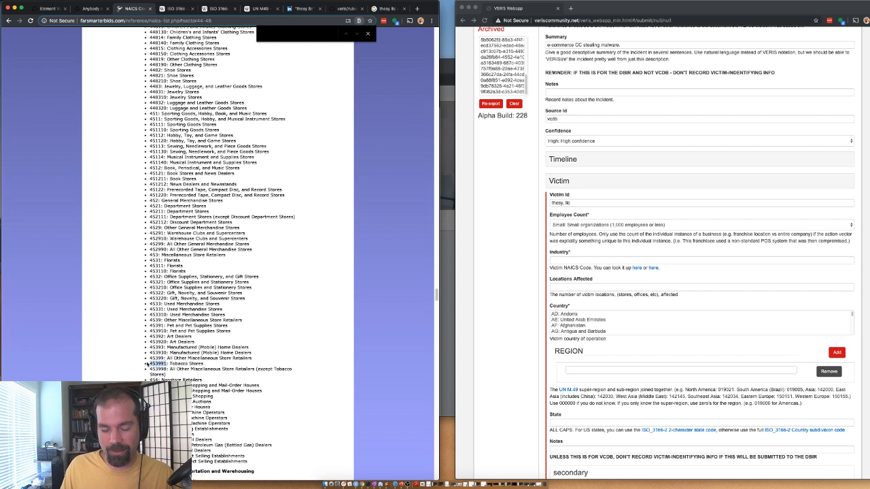
# Step: Paste Industry 453991 and enter 1 in Locations Affected
pyautogui.click(547, 243)
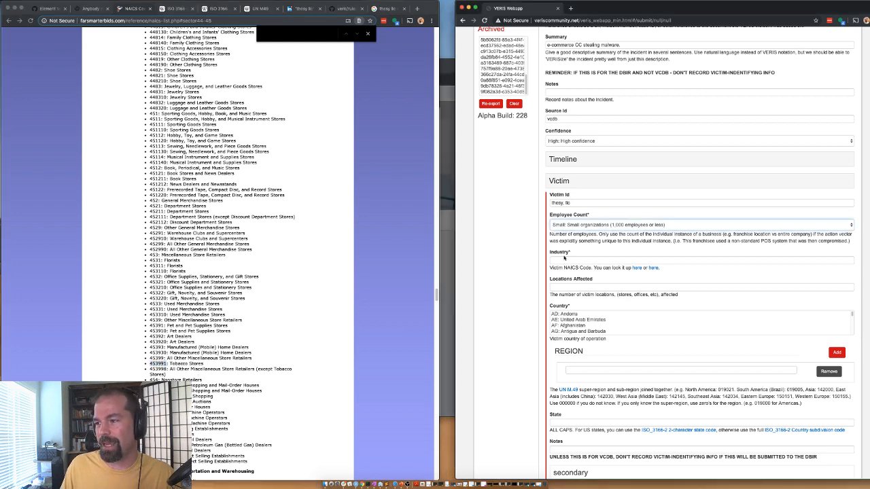
pyautogui.click(563, 259)
pyautogui.press('super+v')
pyautogui.click(556, 286)
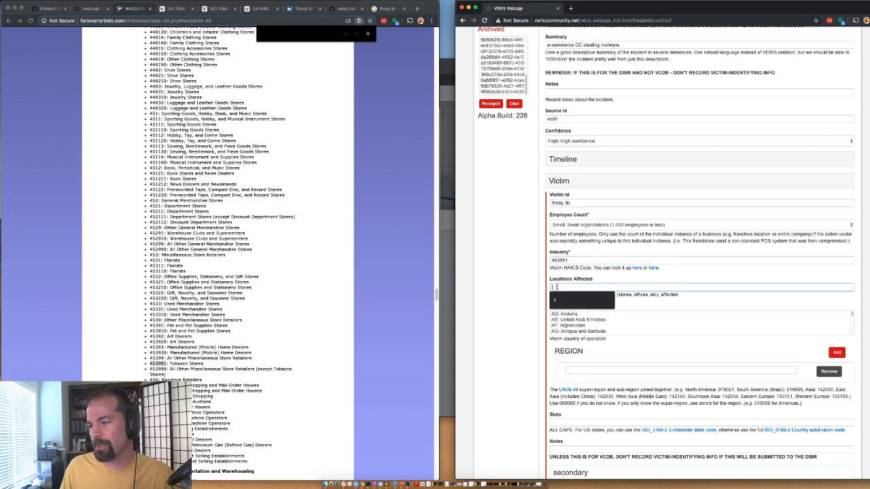
pyautogui.write('1')
# Step: Set country to United States, region 019021, and state US-CA
pyautogui.click(574, 318)
pyautogui.press('u')
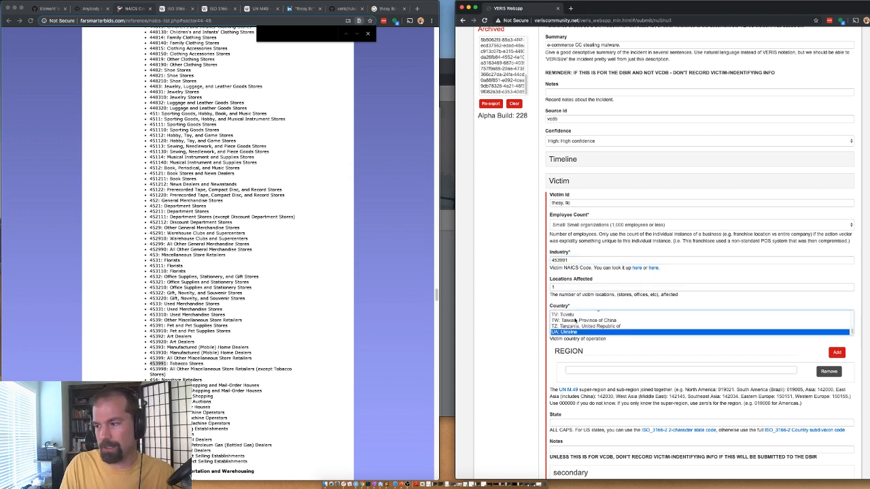
pyautogui.press('Down')
pyautogui.press('Down')
pyautogui.press('Down')
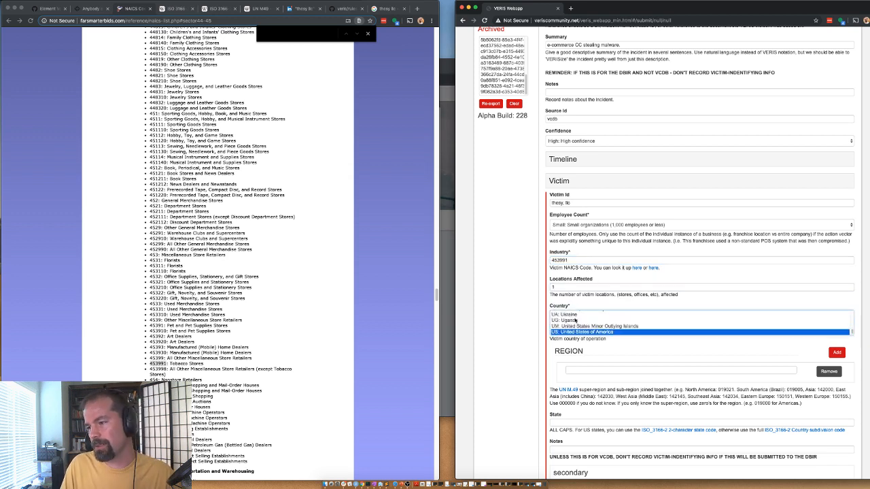
pyautogui.doubleClick(725, 390)
pyautogui.press('super+c')
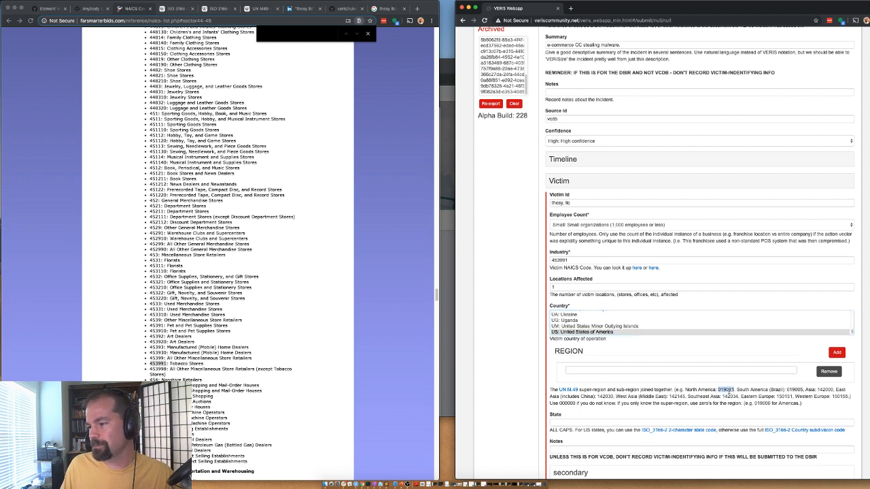
pyautogui.click(612, 370)
pyautogui.press('super+v')
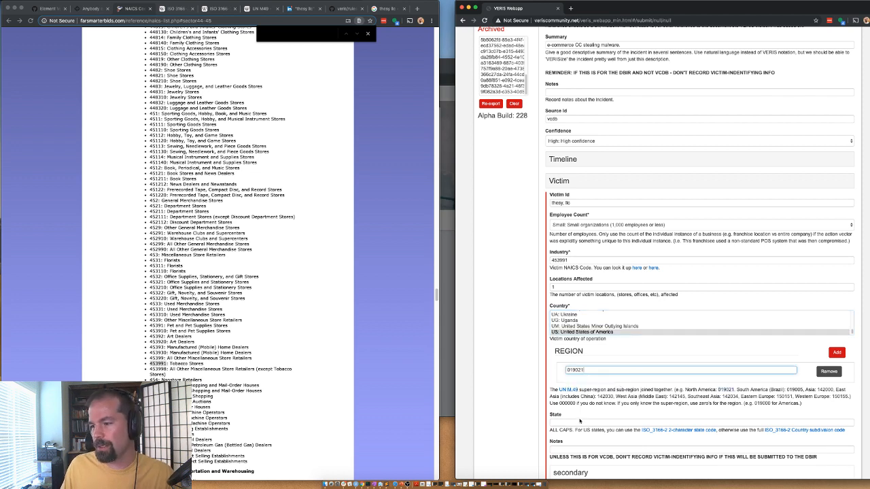
pyautogui.click(580, 424)
pyautogui.write('US-CA')
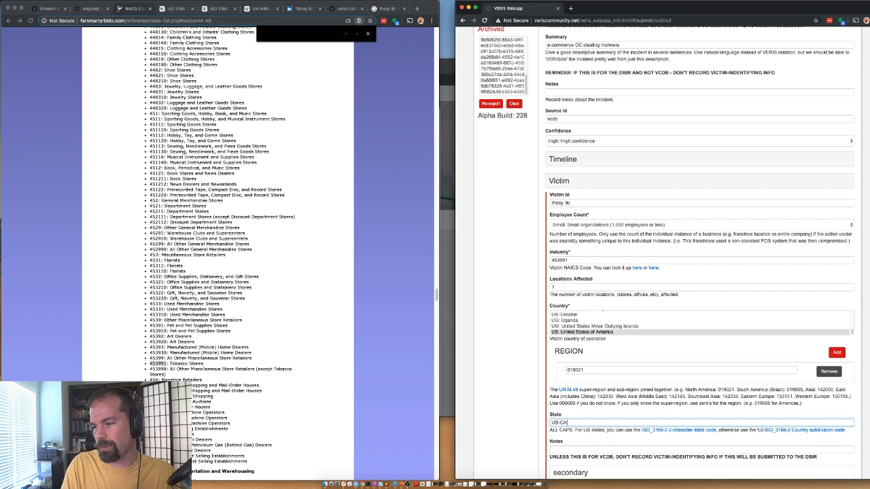
pyautogui.click(497, 276)
pyautogui.scroll(-2, 500, 275)
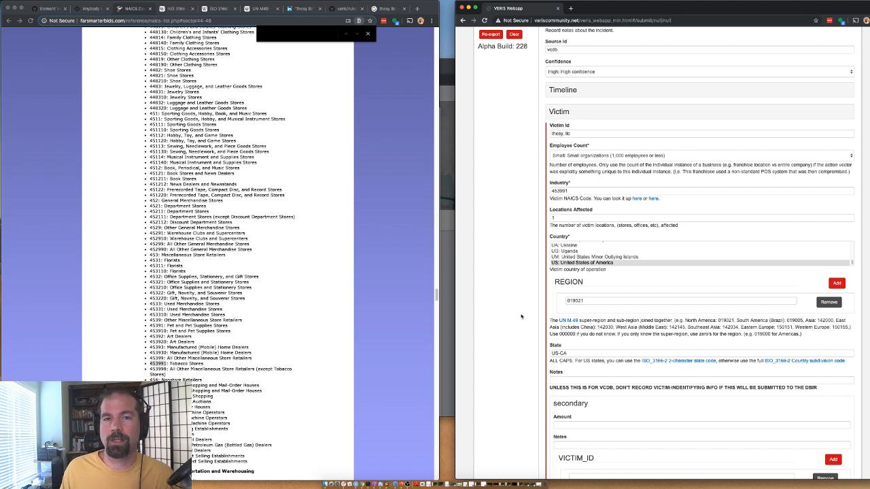
pyautogui.scroll(-1, 521, 316)
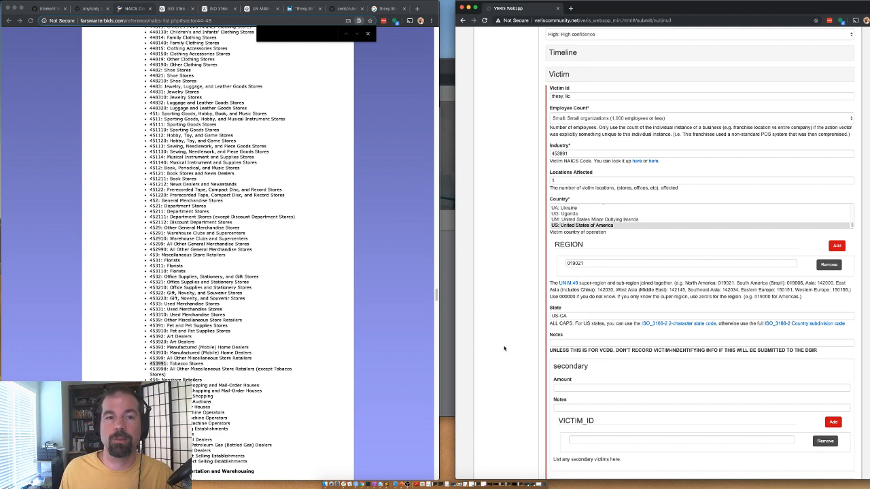
pyautogui.scroll(-1, 504, 349)
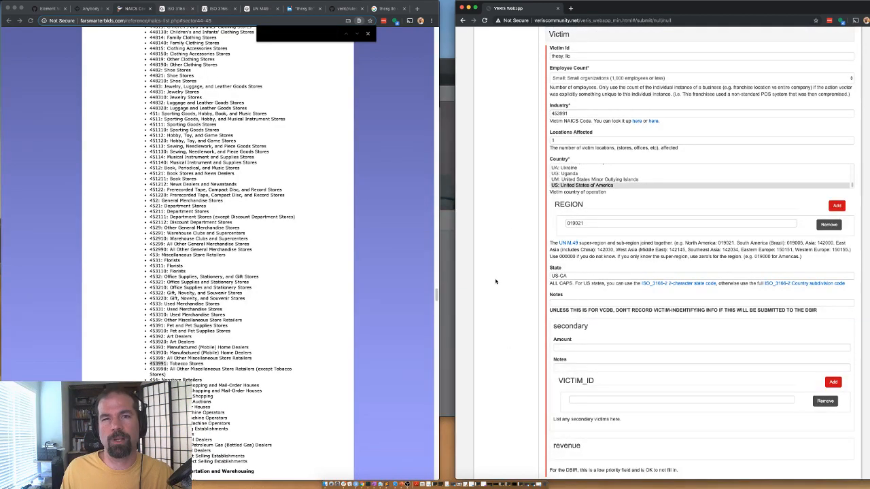
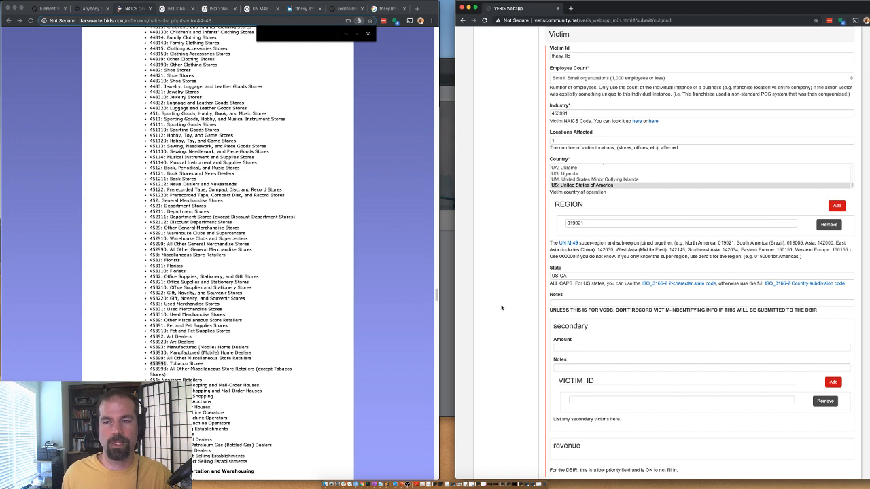
# Step: Collapse the finished Victim section holding industry 453991 and the US-CA location
pyautogui.scroll(-1, 501, 309)
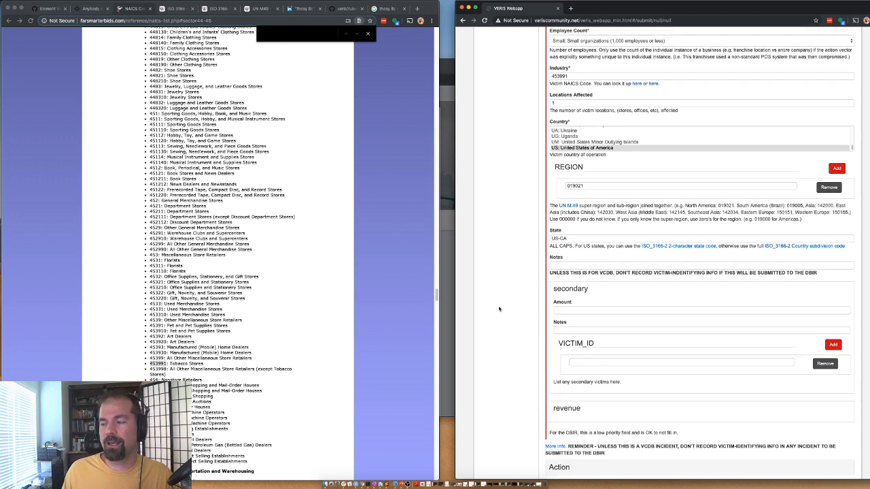
pyautogui.scroll(-1, 537, 368)
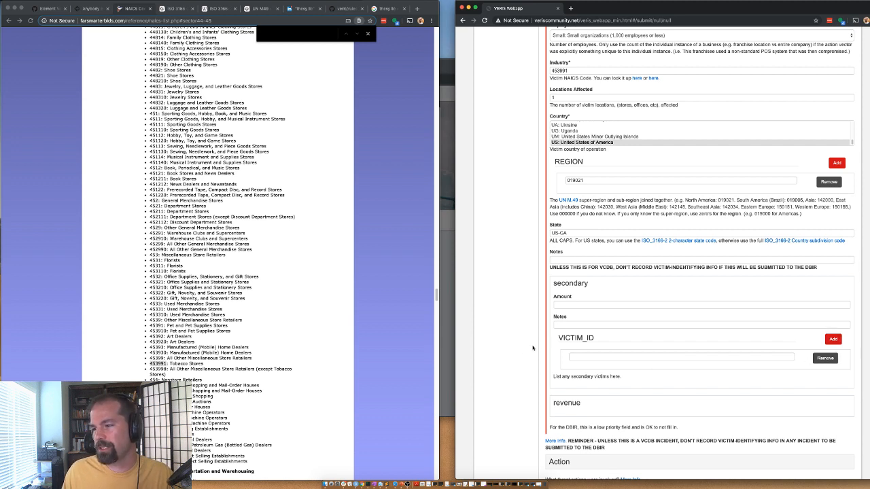
pyautogui.scroll(-1, 589, 342)
pyautogui.scroll(5, 531, 337)
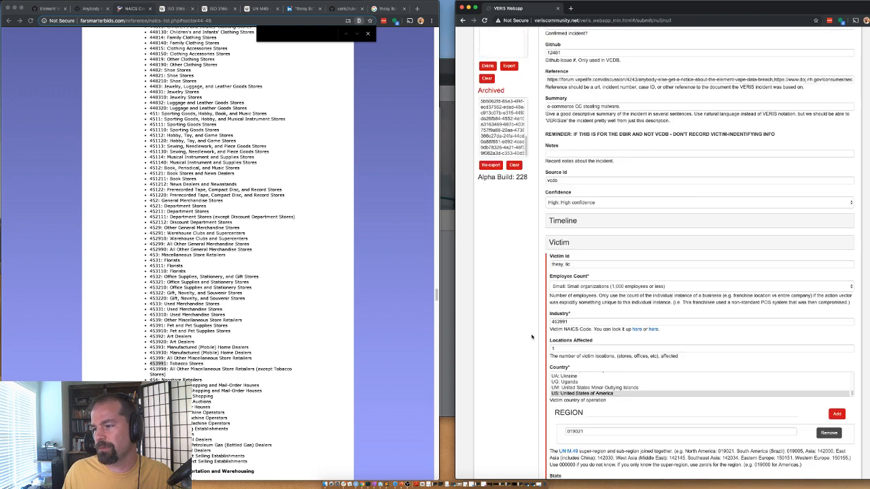
pyautogui.click(560, 247)
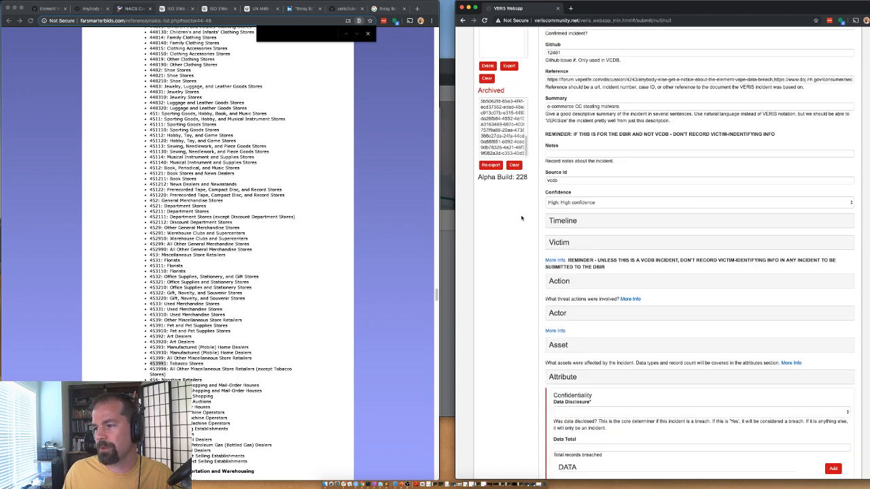
# Step: Expand the Action section and open its Malware details
pyautogui.click(558, 281)
pyautogui.scroll(-2, 560, 281)
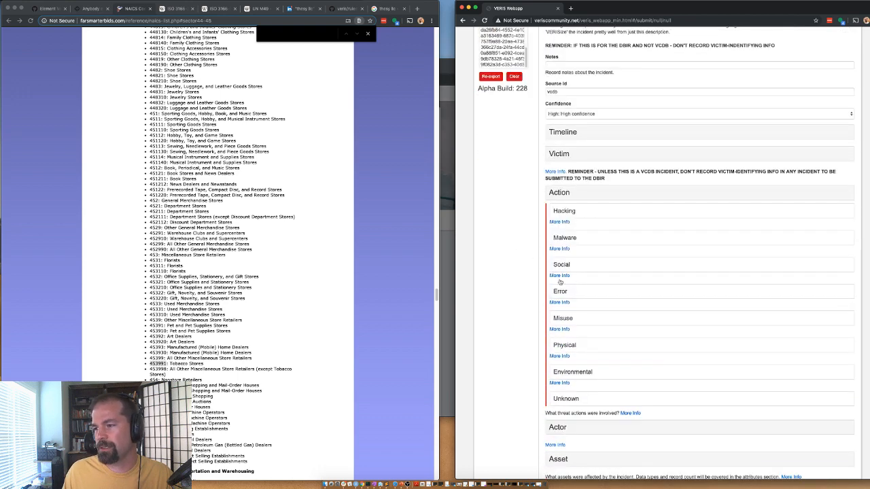
pyautogui.click(565, 238)
# Step: Select Capture app data as the malware variety
pyautogui.scroll(-1, 574, 265)
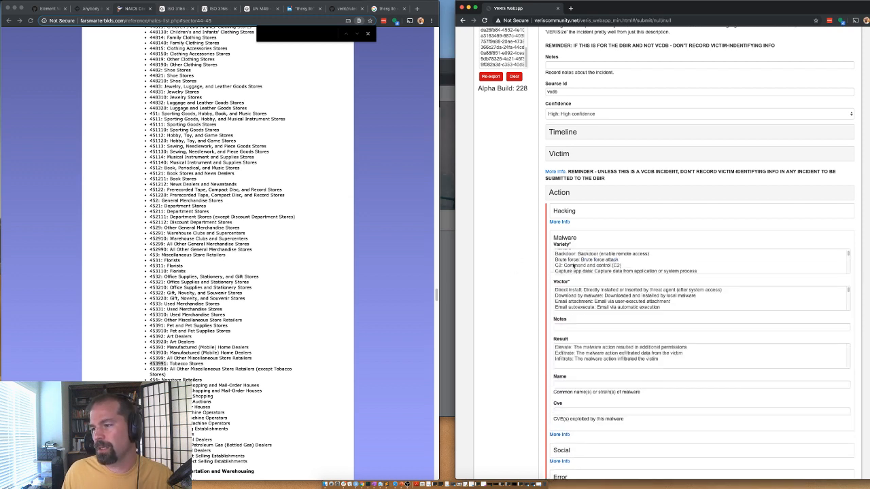
pyautogui.scroll(-1, 583, 266)
pyautogui.scroll(-1, 532, 271)
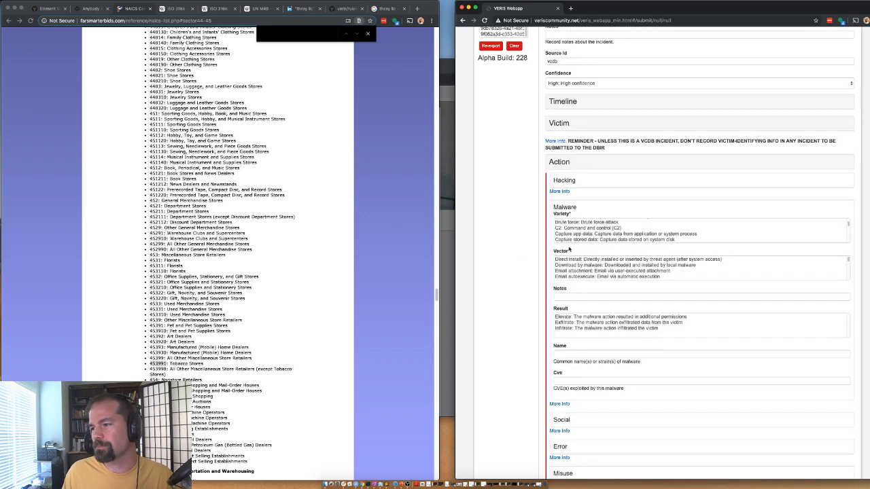
pyautogui.scroll(-5, 569, 236)
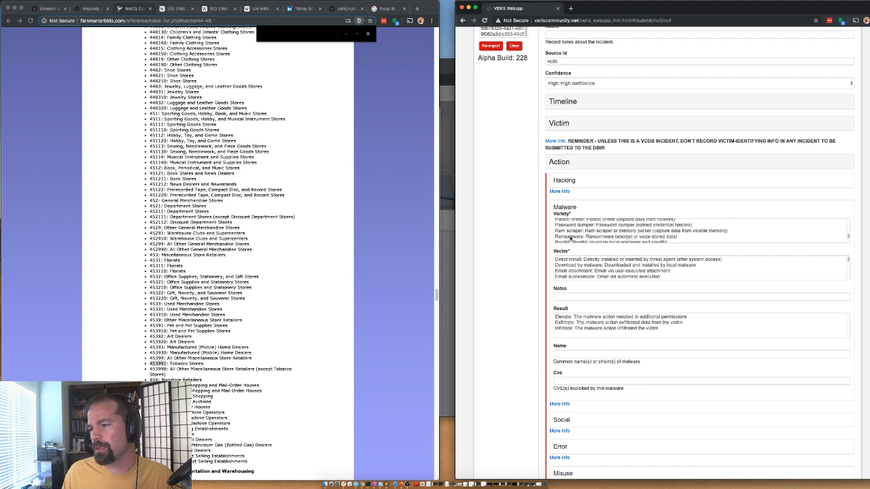
pyautogui.scroll(-3, 578, 232)
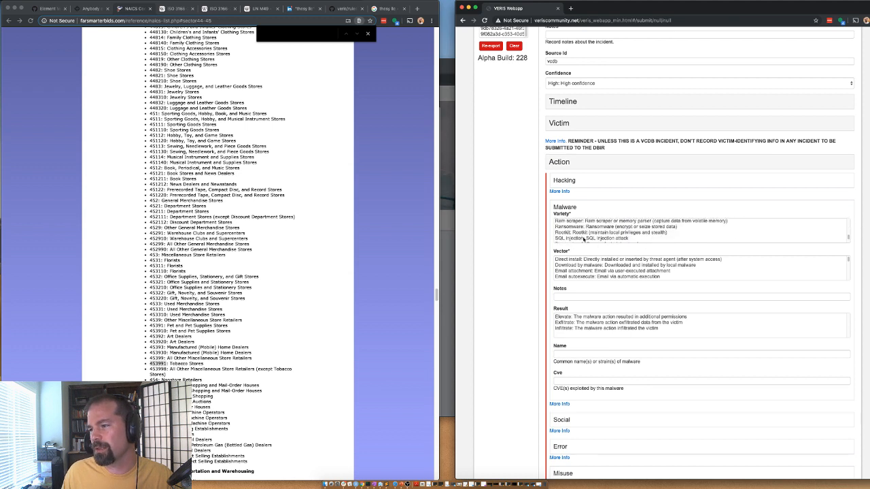
pyautogui.scroll(-1, 579, 236)
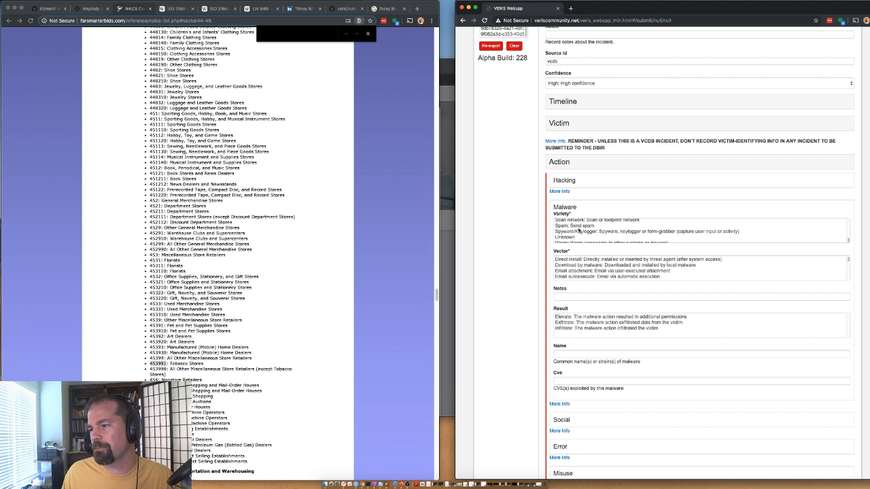
pyautogui.scroll(3, 579, 234)
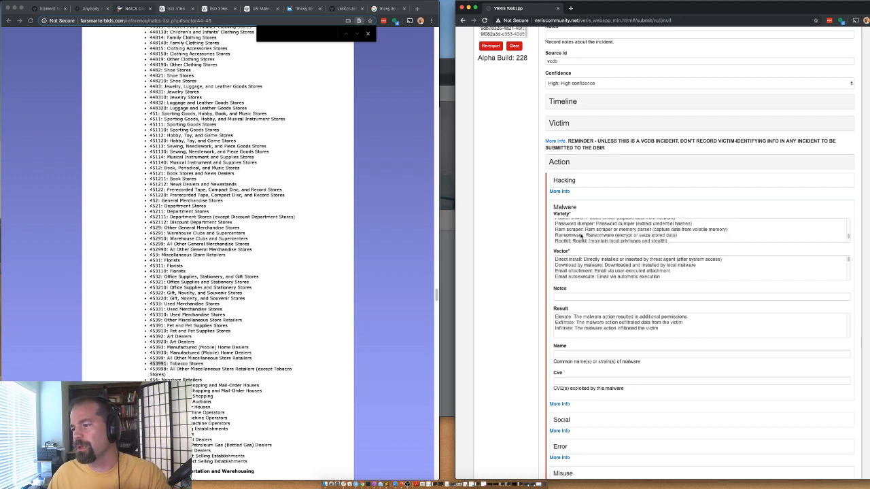
pyautogui.scroll(-2, 582, 236)
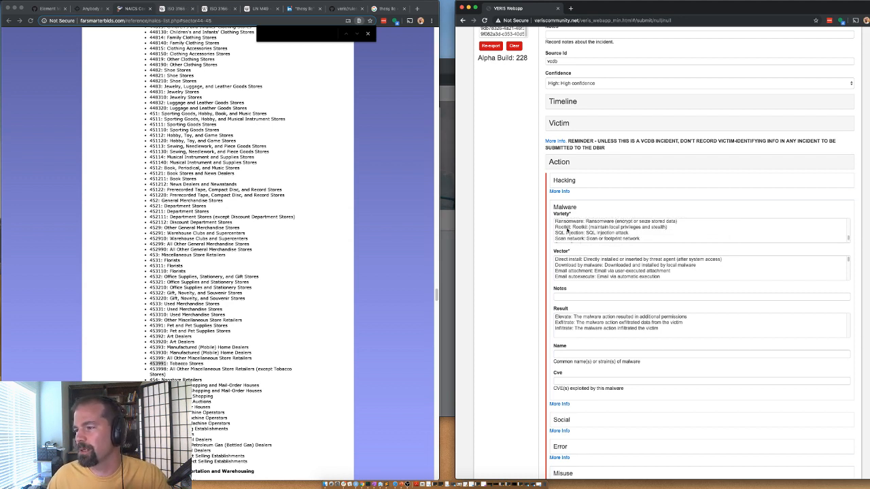
pyautogui.scroll(6, 578, 236)
pyautogui.scroll(2, 571, 231)
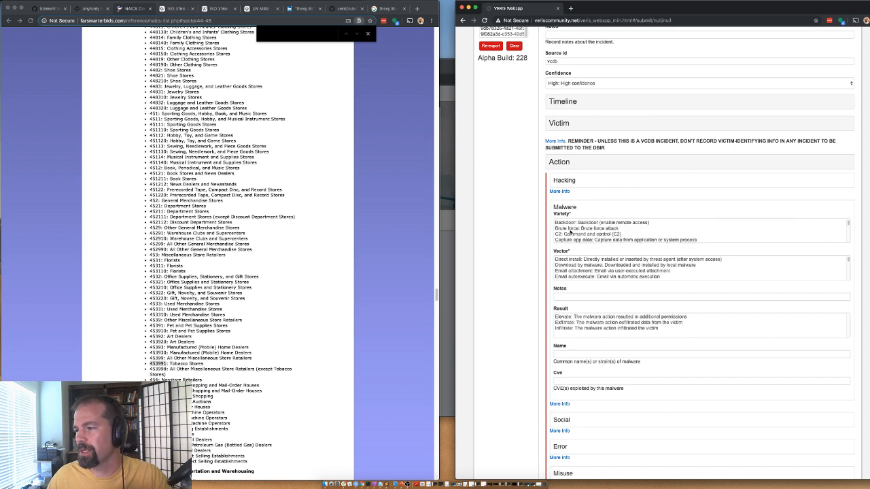
pyautogui.scroll(-3, 570, 229)
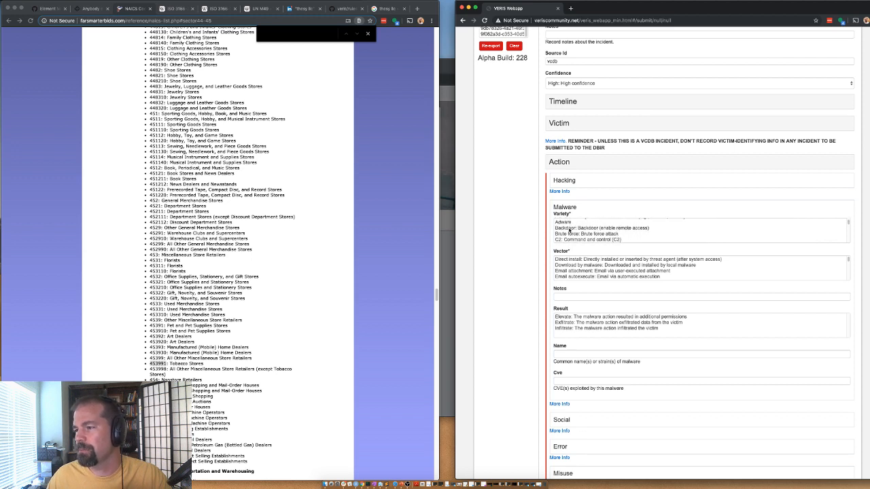
pyautogui.click(573, 230)
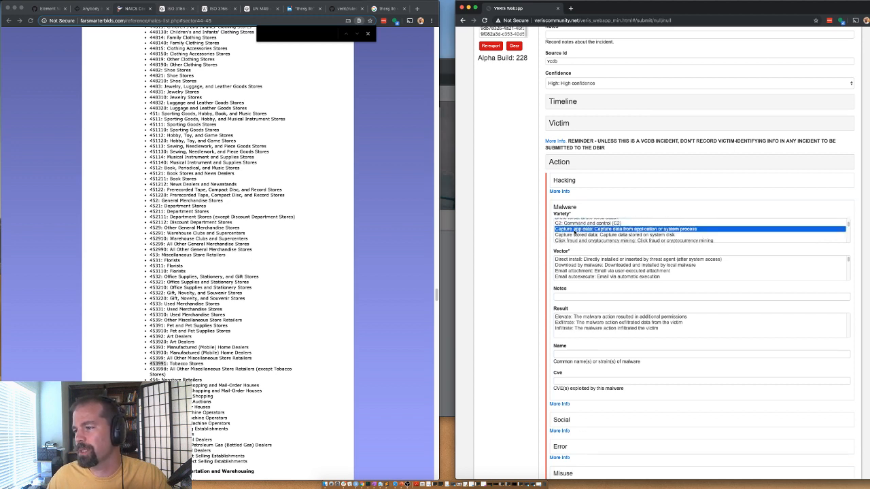
pyautogui.scroll(-3, 578, 235)
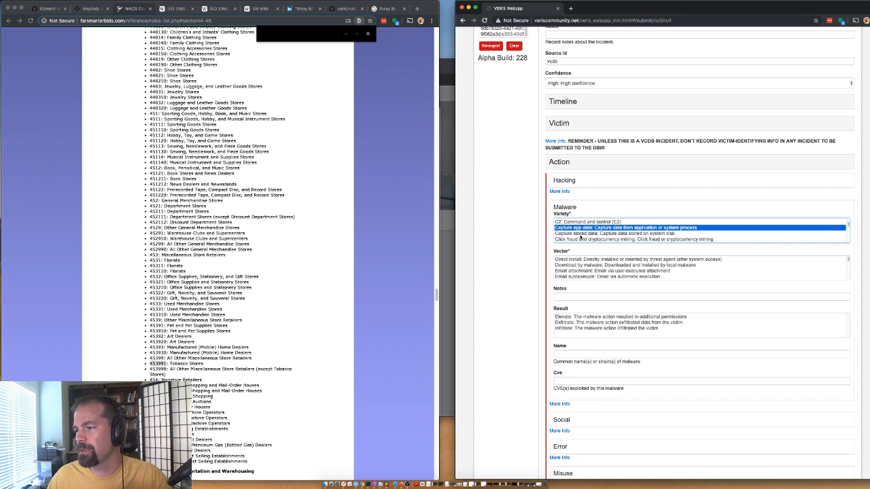
pyautogui.scroll(1, 580, 237)
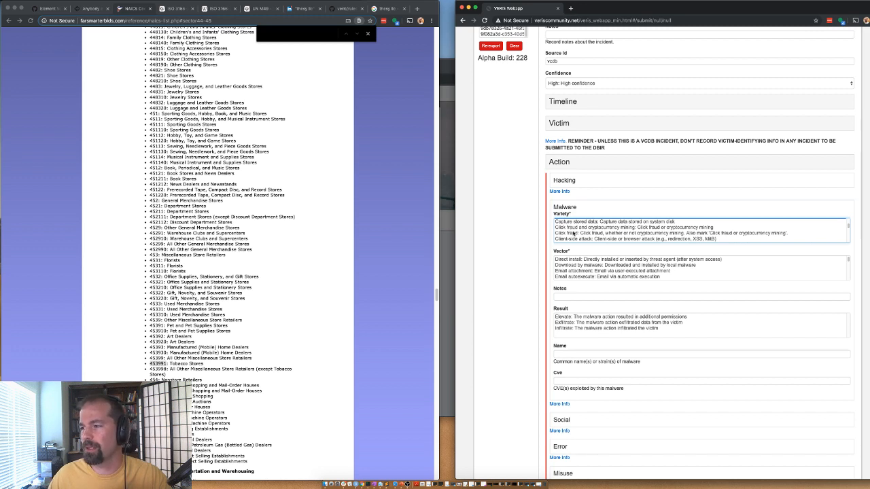
pyautogui.scroll(-3, 577, 233)
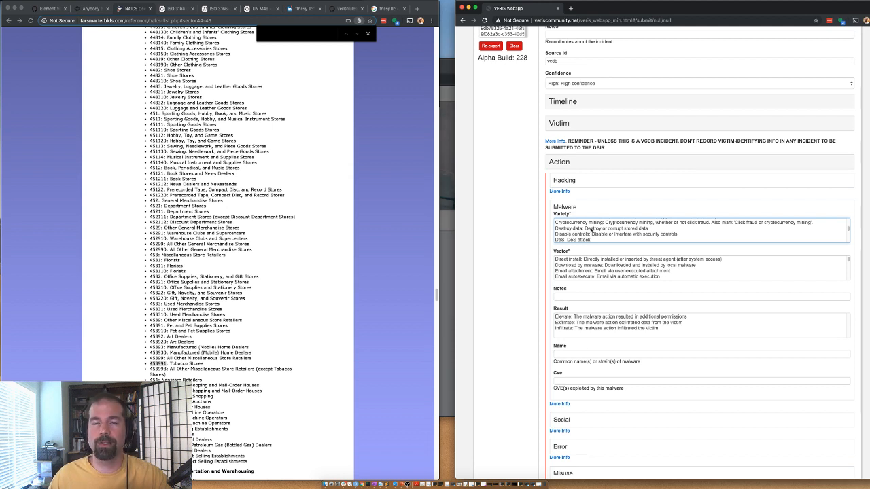
pyautogui.scroll(2, 588, 231)
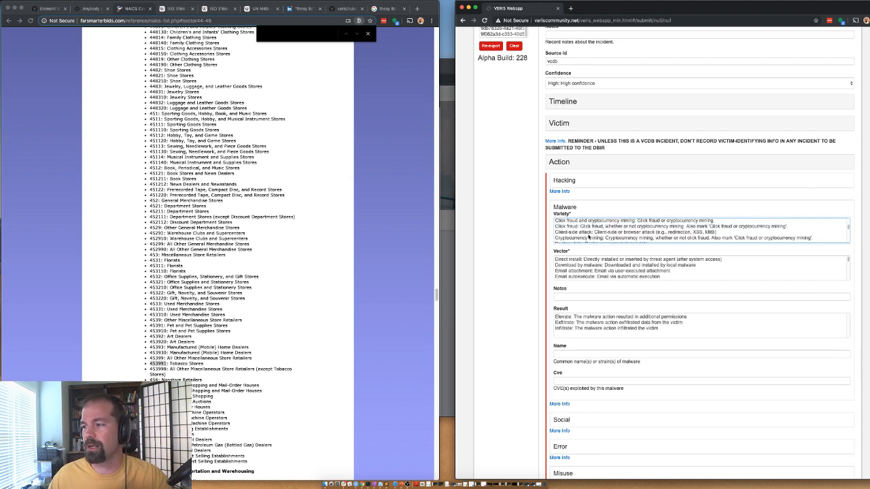
pyautogui.scroll(-1, 575, 225)
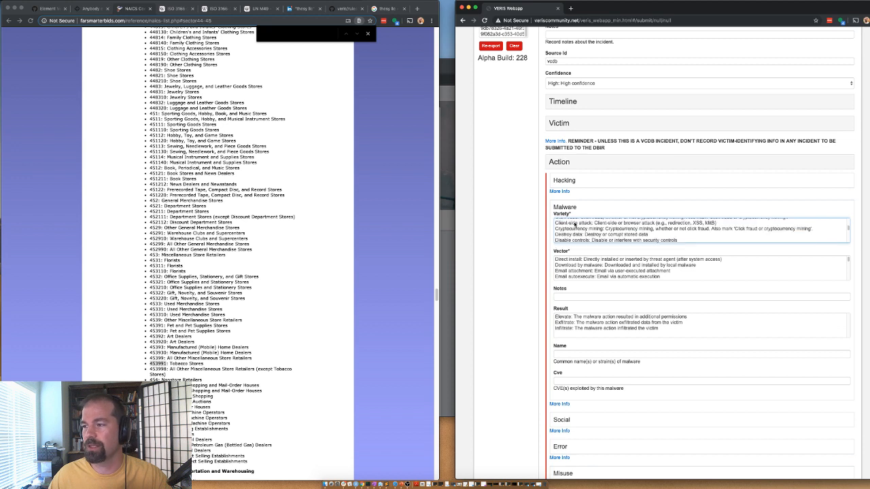
pyautogui.scroll(-2, 567, 237)
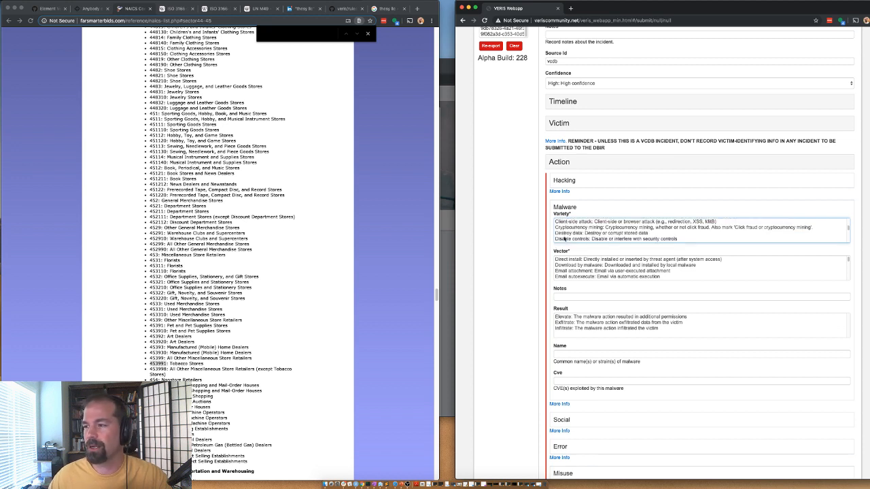
pyautogui.scroll(-3, 569, 237)
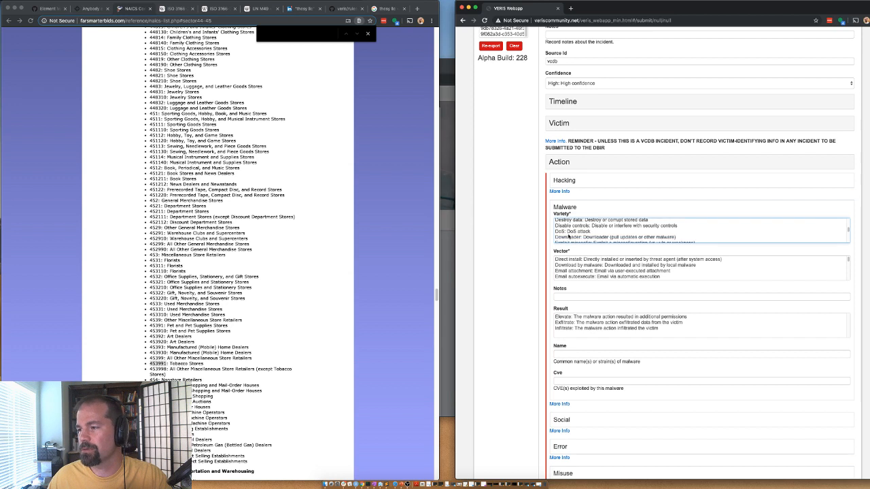
pyautogui.scroll(-3, 569, 236)
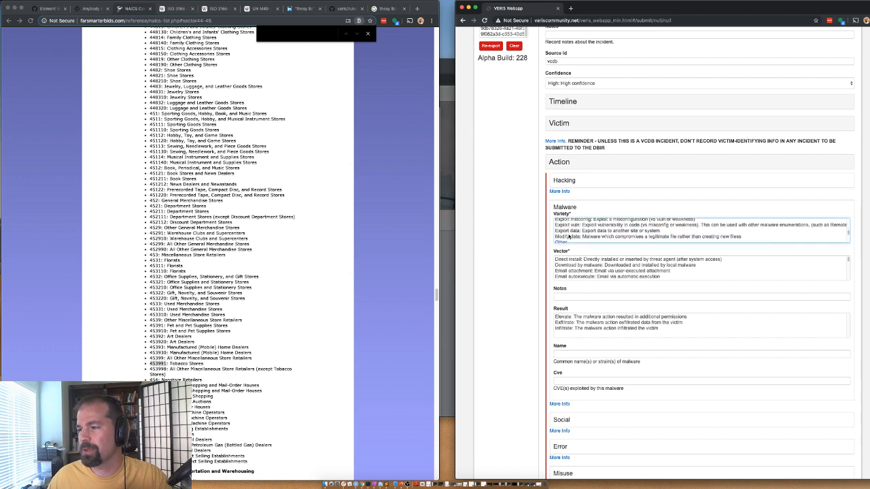
pyautogui.scroll(-5, 569, 236)
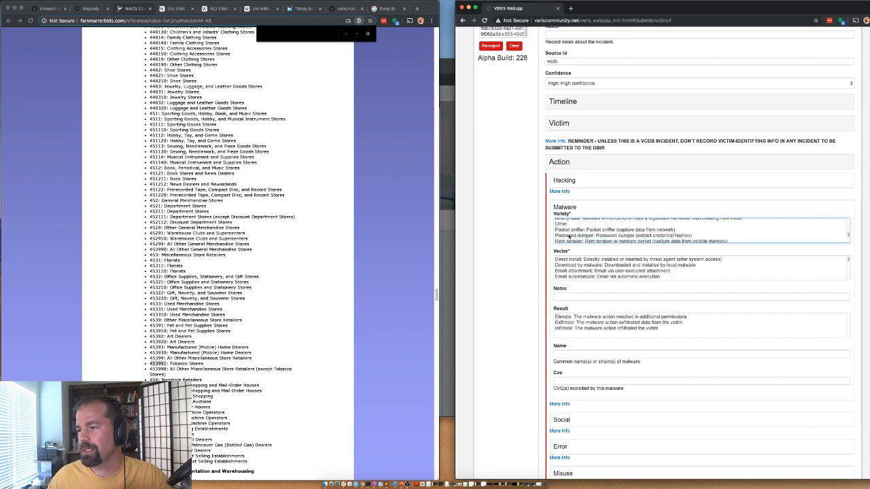
pyautogui.scroll(-5, 575, 267)
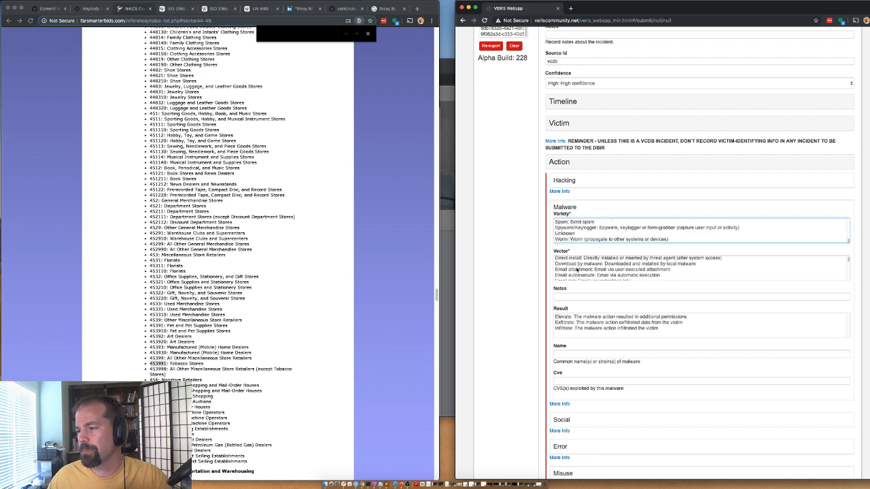
pyautogui.scroll(-1, 576, 270)
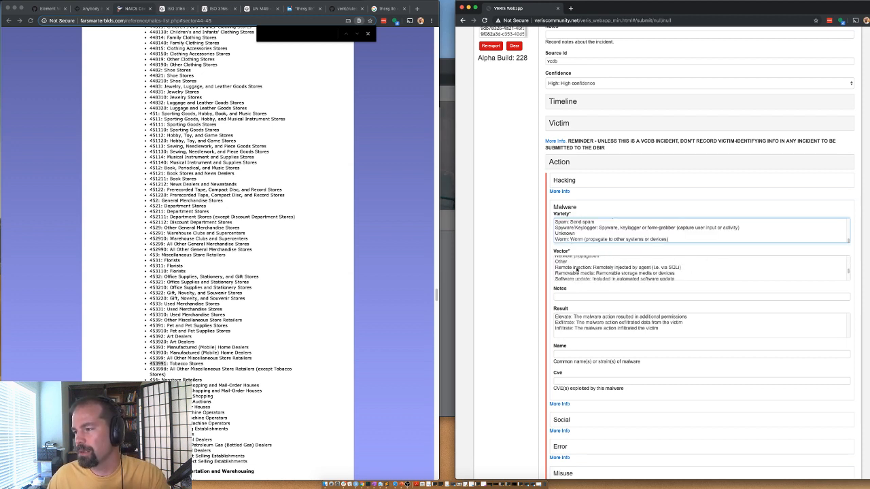
# Step: Set the malware vector to Remote injection
pyautogui.click(576, 267)
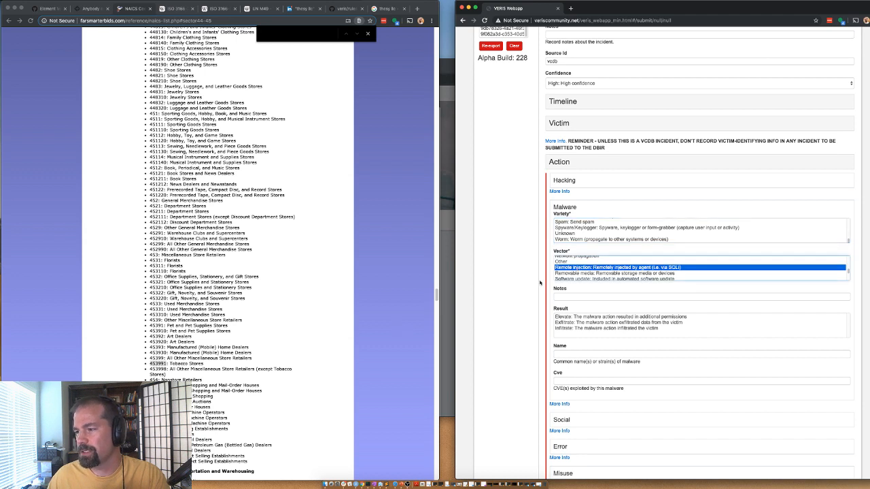
pyautogui.scroll(-3, 584, 276)
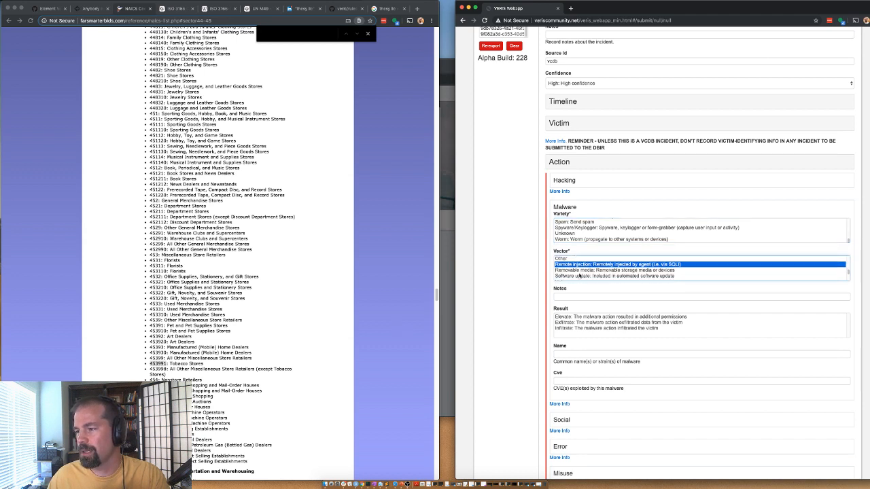
pyautogui.scroll(-1, 580, 276)
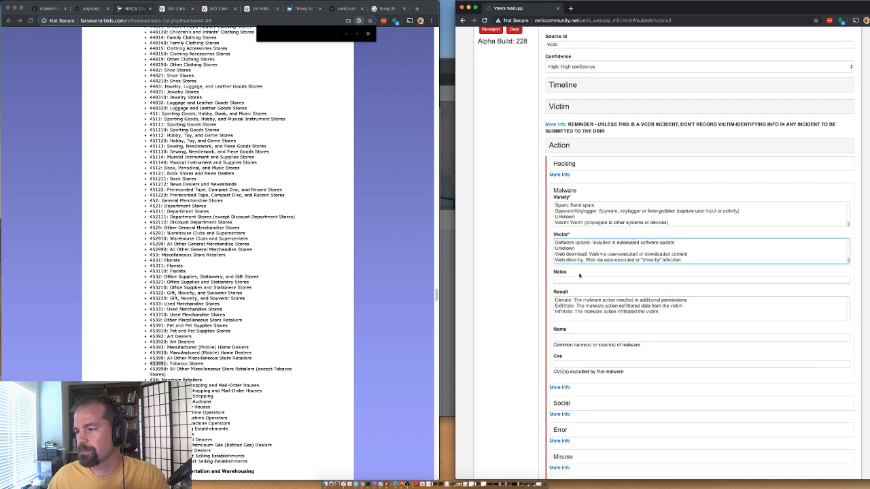
pyautogui.scroll(3, 581, 258)
pyautogui.scroll(2, 581, 258)
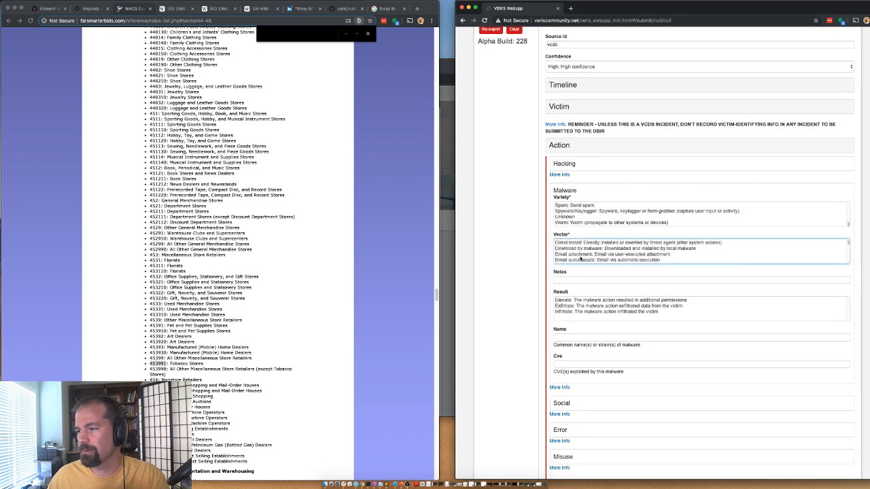
pyautogui.scroll(1, 587, 259)
pyautogui.scroll(-2, 585, 260)
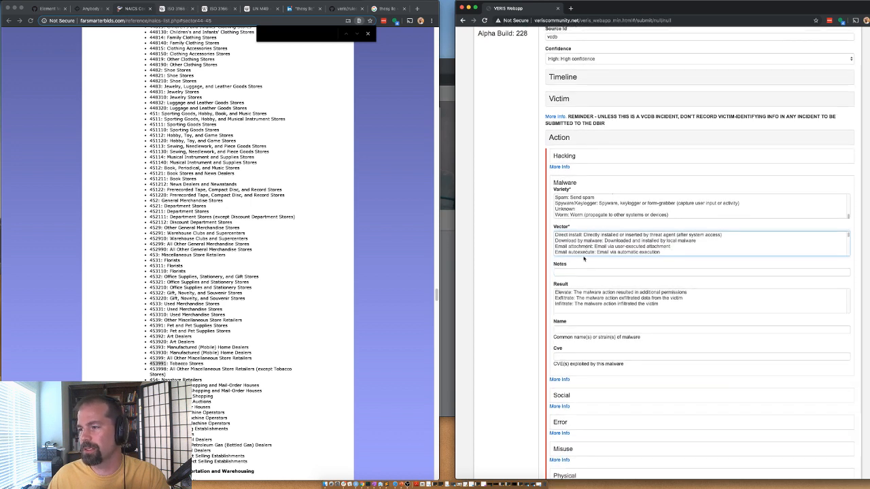
pyautogui.scroll(-2, 506, 261)
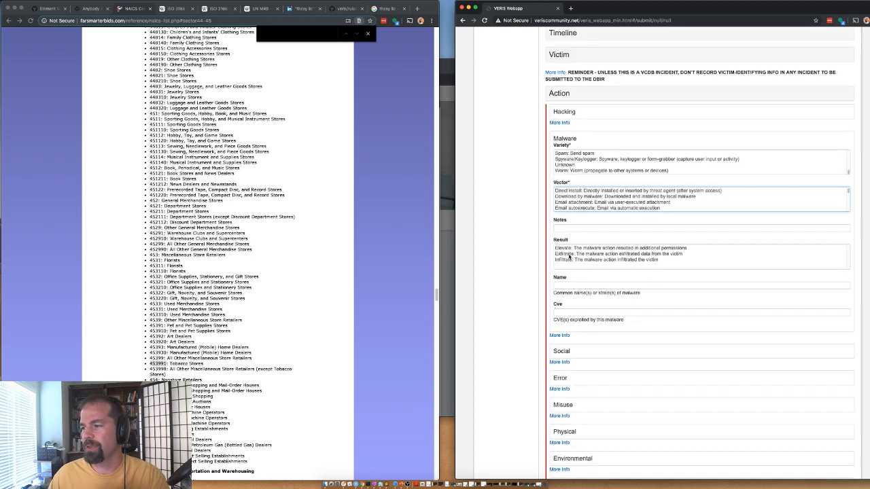
# Step: Set the malware result to both Exfiltrate and Infiltrate
pyautogui.click(575, 260)
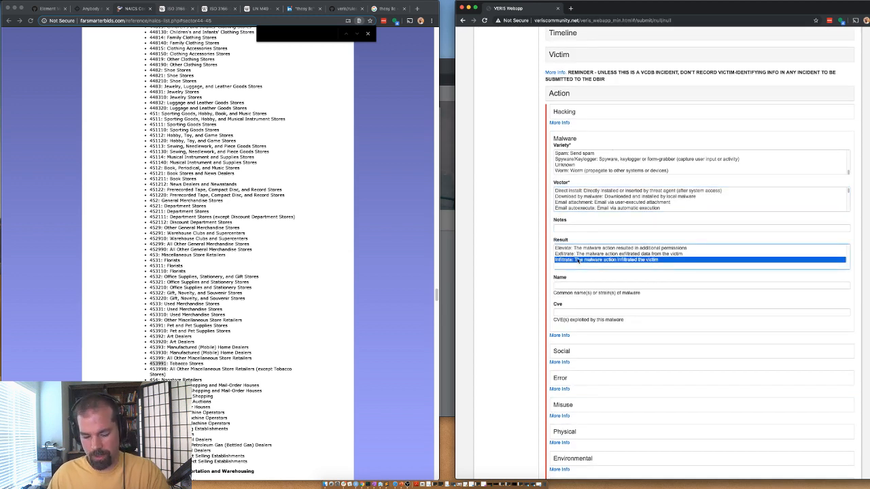
pyautogui.click(567, 249)
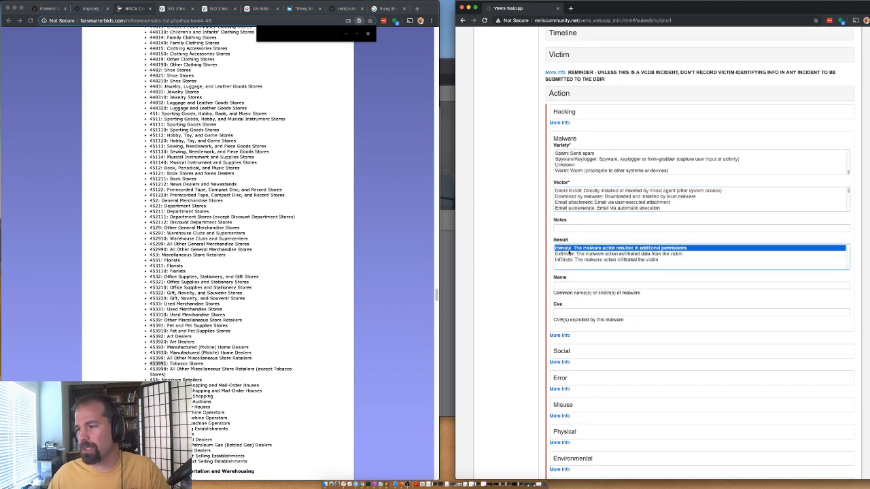
pyautogui.rightClick(571, 260)
pyautogui.press('Escape')
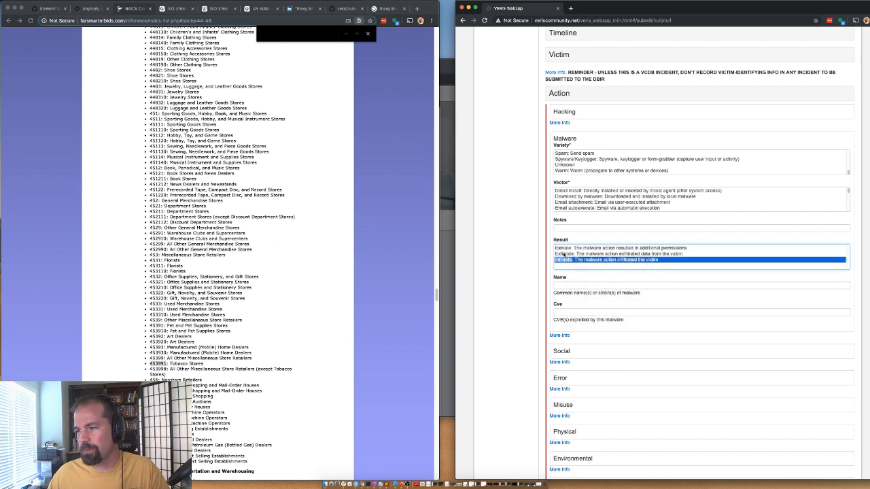
pyautogui.keyDown('super'); pyautogui.click(563, 249); pyautogui.keyUp('super')
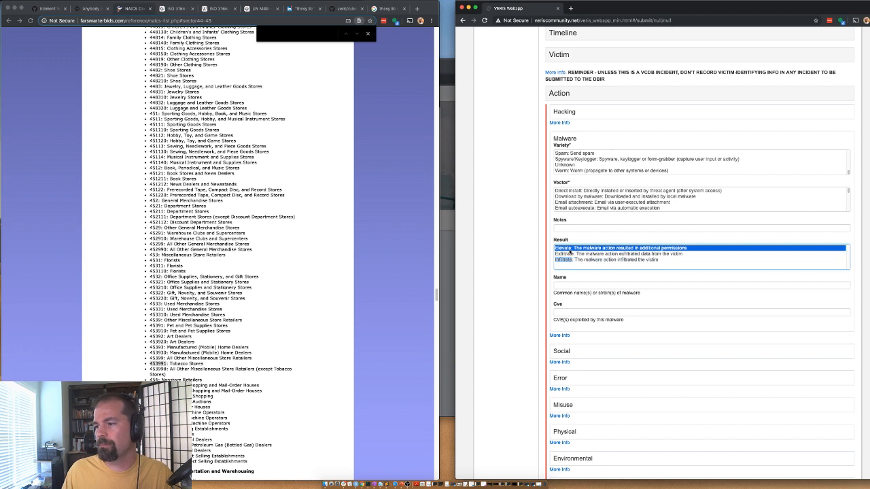
pyautogui.click(569, 255)
pyautogui.keyDown('super'); pyautogui.click(567, 260); pyautogui.keyUp('super')
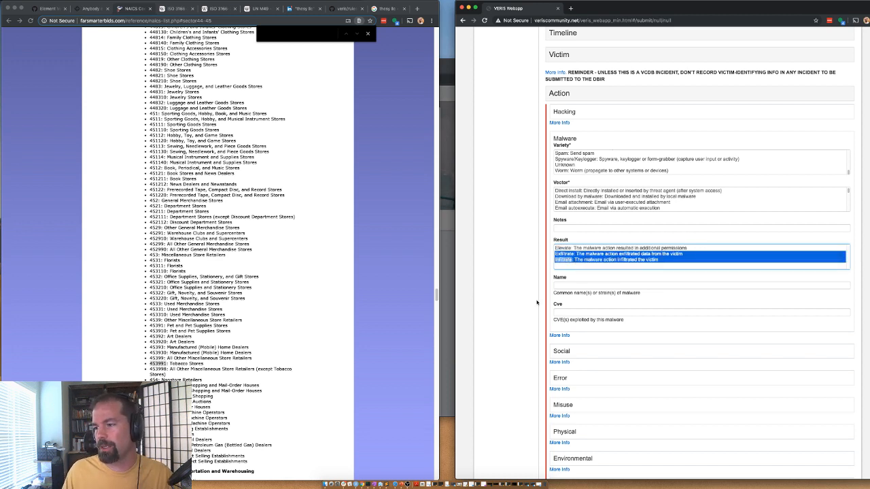
# Step: Collapse the Action section
pyautogui.scroll(-1, 546, 292)
pyautogui.scroll(-3, 559, 284)
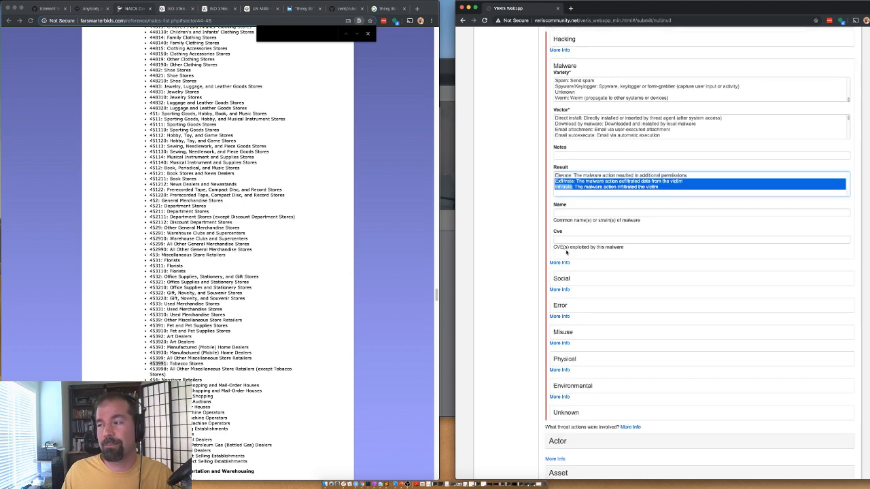
pyautogui.scroll(5, 545, 236)
pyautogui.click(559, 155)
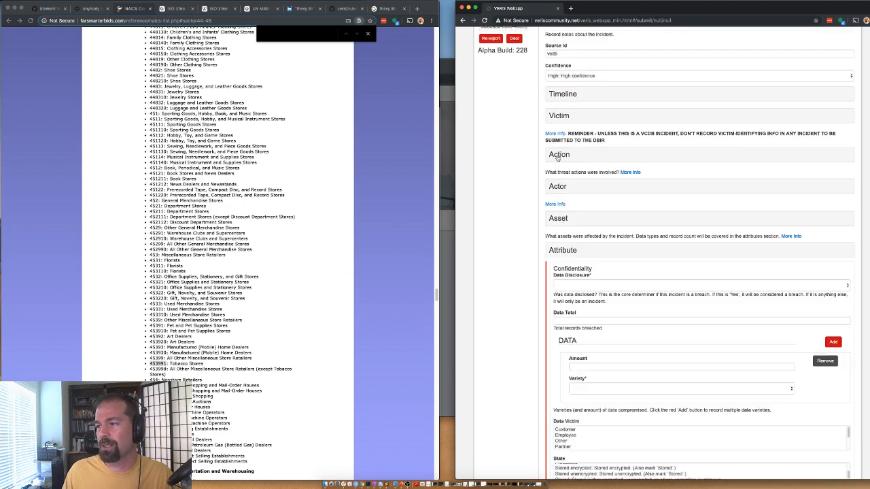
# Step: Add an External actor of variety Organized crime with a Financial motive
pyautogui.click(556, 186)
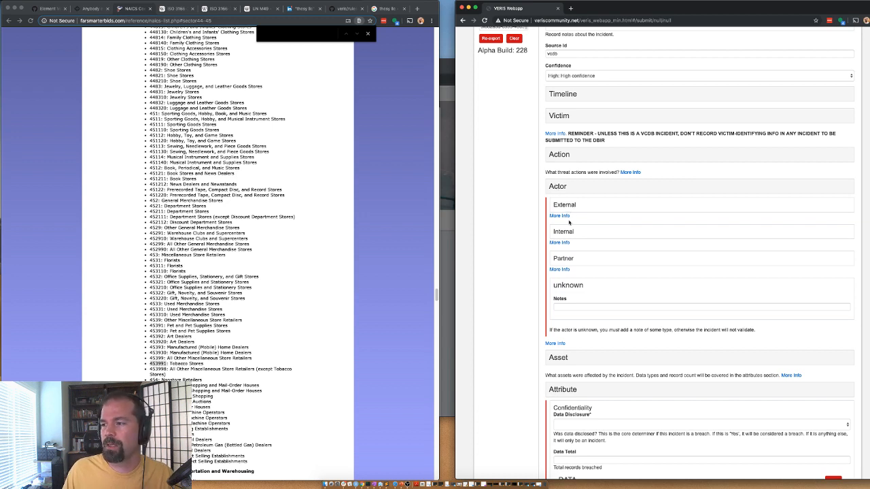
pyautogui.click(563, 205)
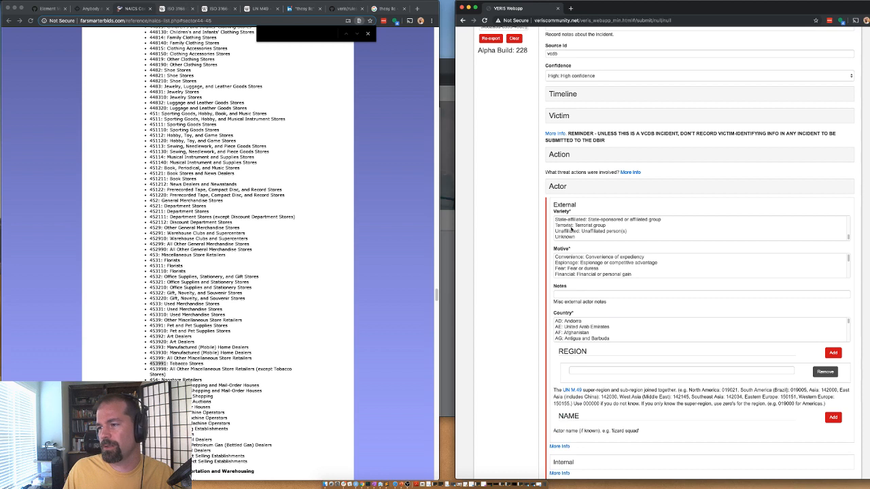
pyautogui.scroll(-1, 571, 229)
pyautogui.scroll(5, 570, 221)
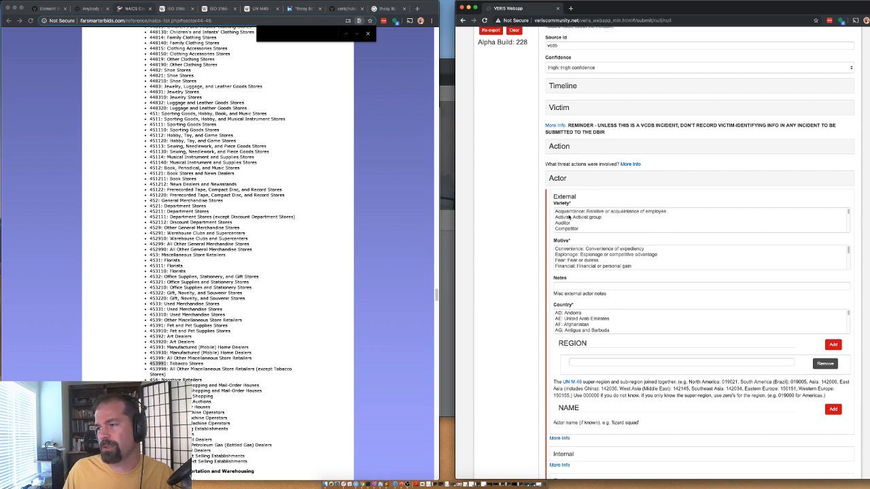
pyautogui.scroll(-3, 571, 218)
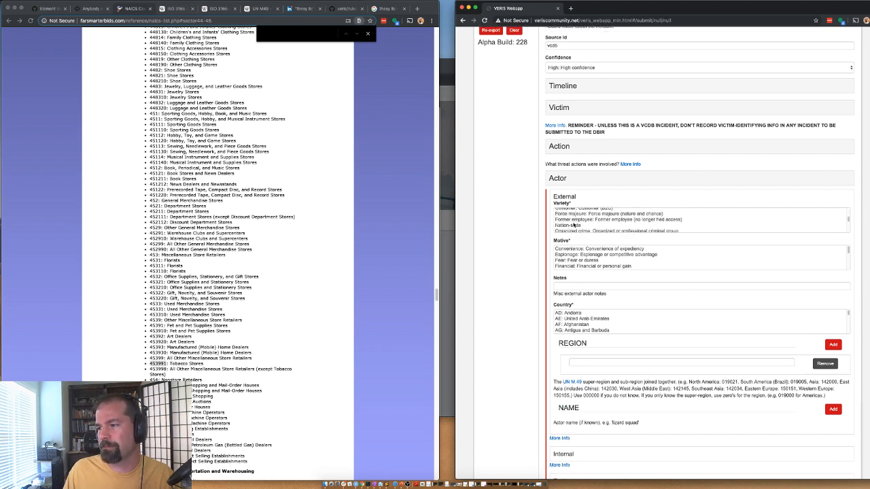
pyautogui.scroll(-1, 576, 225)
pyautogui.click(577, 219)
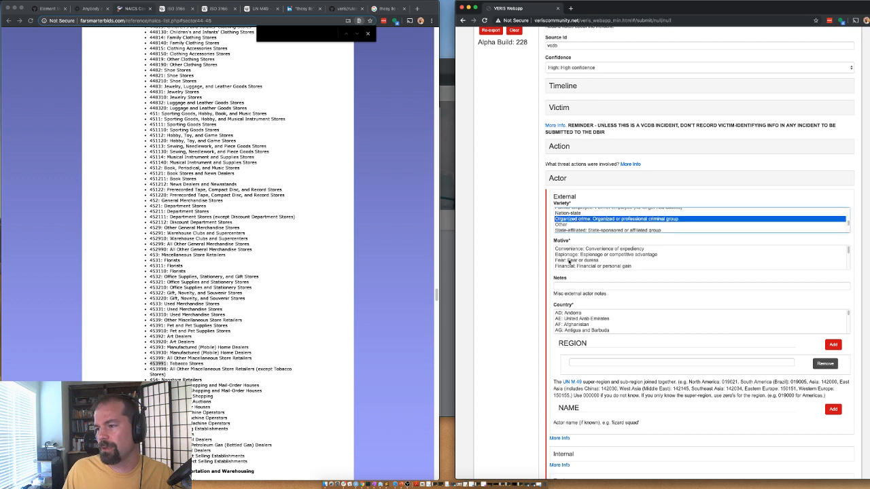
pyautogui.click(569, 266)
# Step: Set the actor's country to Unknown, remove the empty region entry, and collapse Actor
pyautogui.scroll(-1, 562, 285)
pyautogui.click(580, 283)
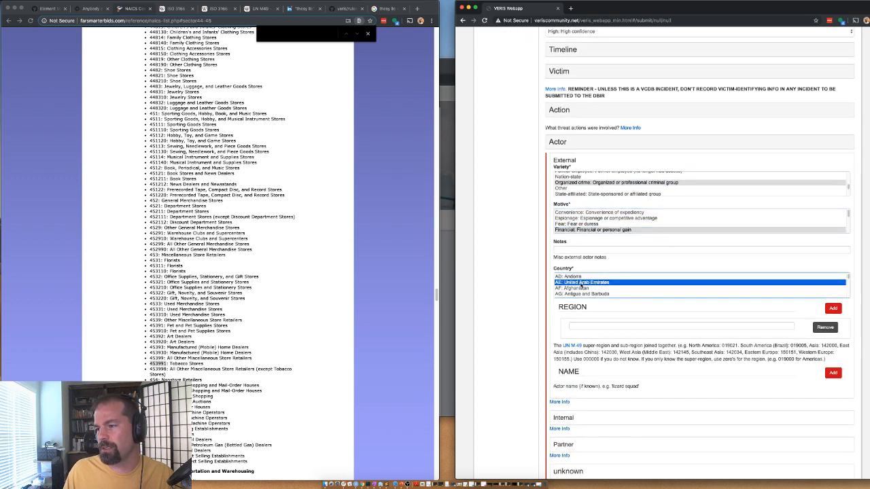
pyautogui.write('us')
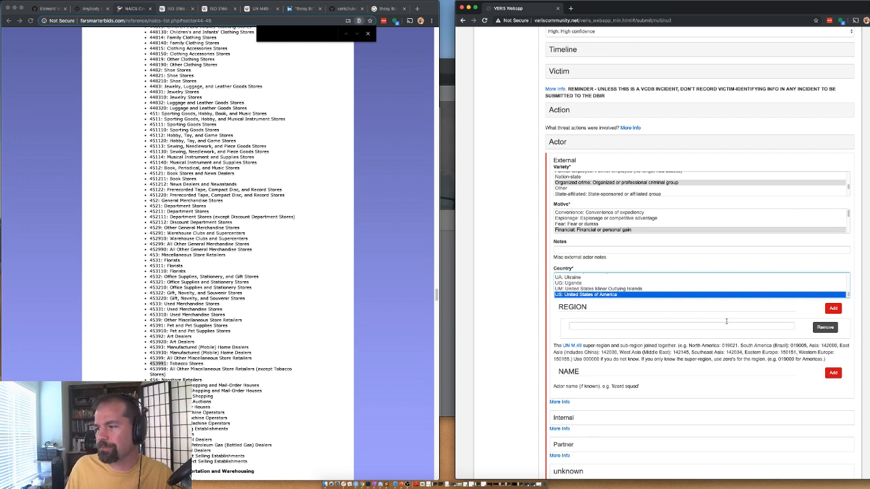
pyautogui.doubleClick(730, 345)
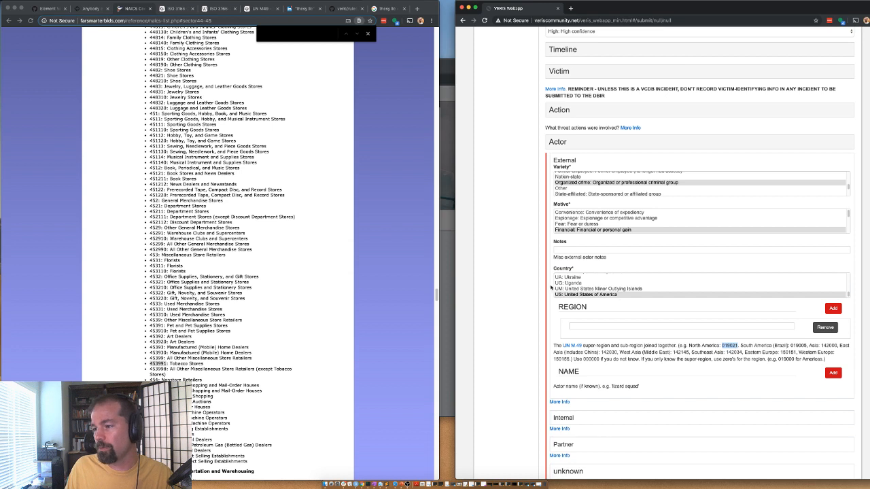
pyautogui.click(615, 294)
pyautogui.scroll(-2, 590, 289)
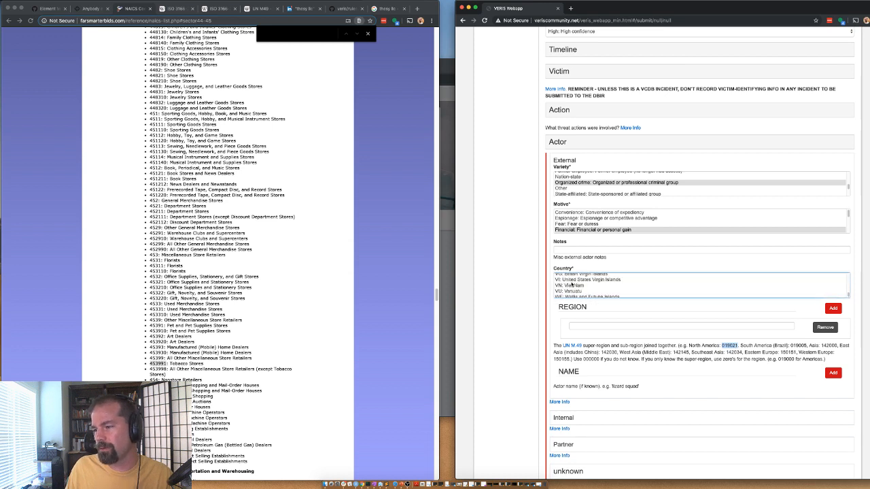
pyautogui.scroll(2, 571, 287)
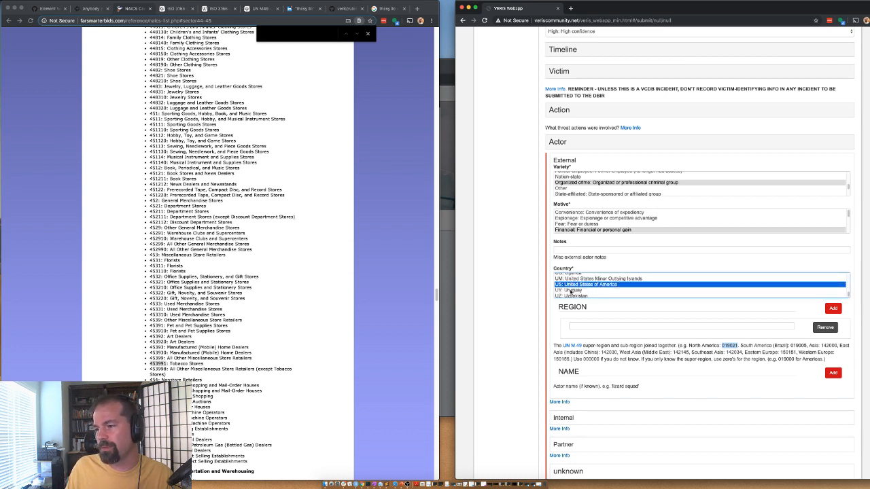
pyautogui.scroll(-1, 571, 290)
pyautogui.click(573, 293)
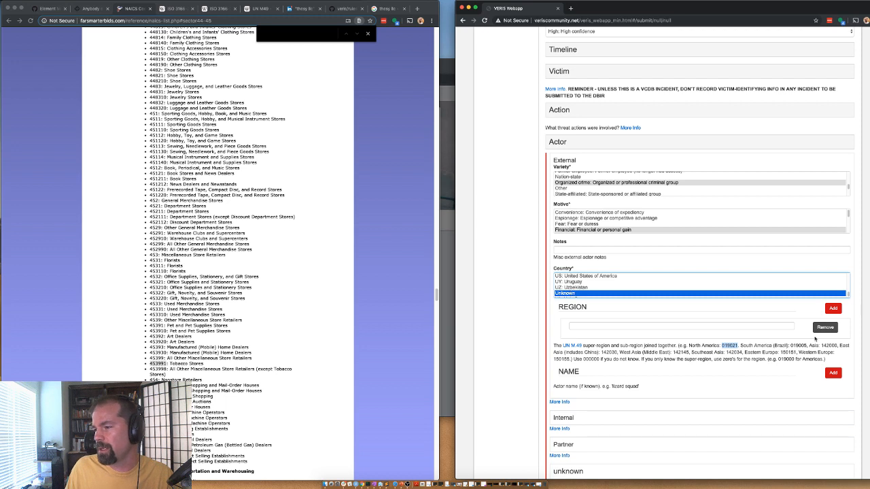
pyautogui.click(823, 328)
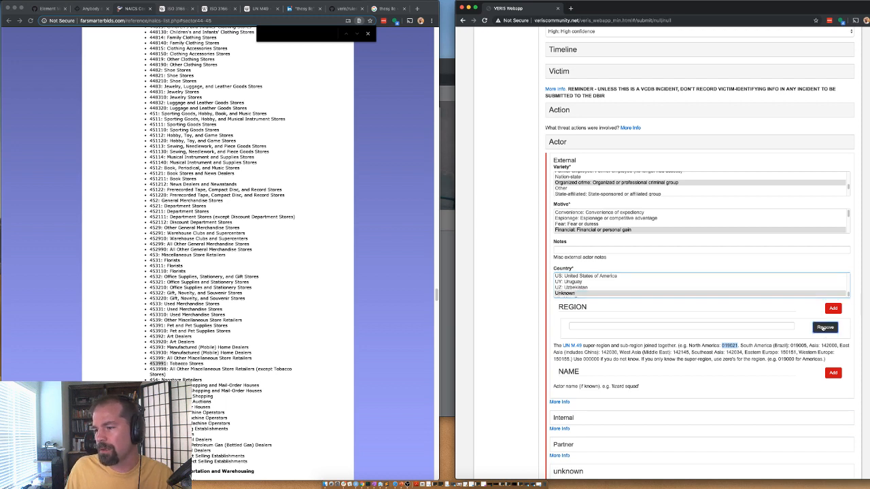
pyautogui.click(558, 142)
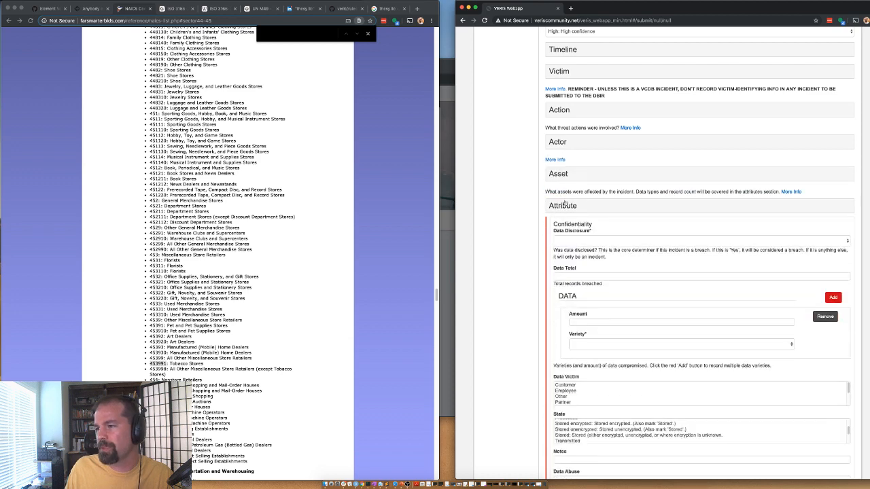
# Step: Add an asset entry of variety S - Web application with amount 1
pyautogui.click(563, 177)
pyautogui.click(594, 238)
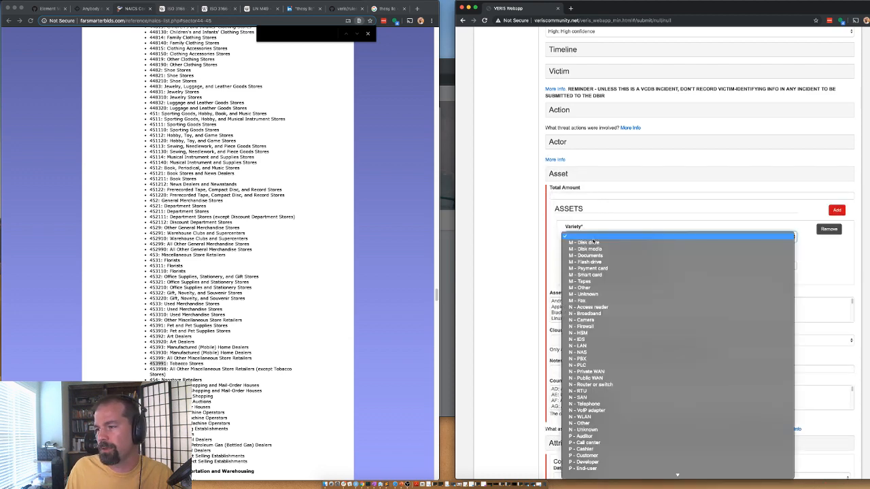
pyautogui.scroll(-5, 609, 408)
pyautogui.scroll(-3, 612, 433)
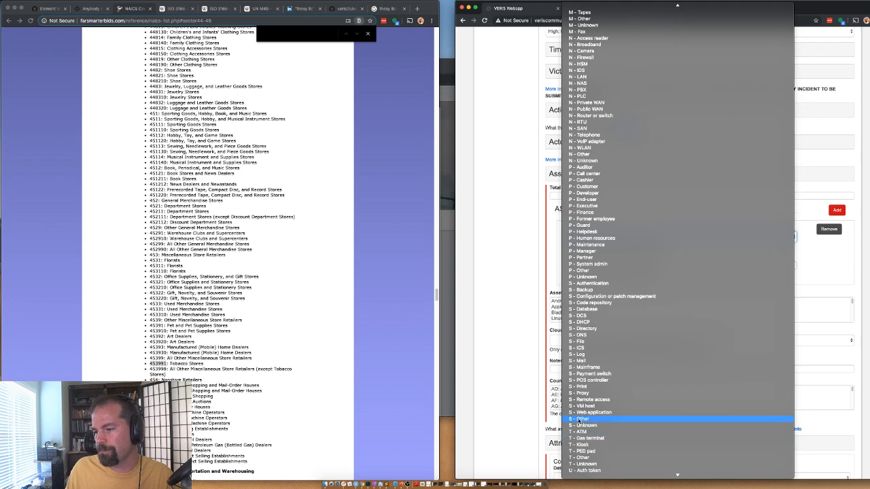
pyautogui.click(590, 413)
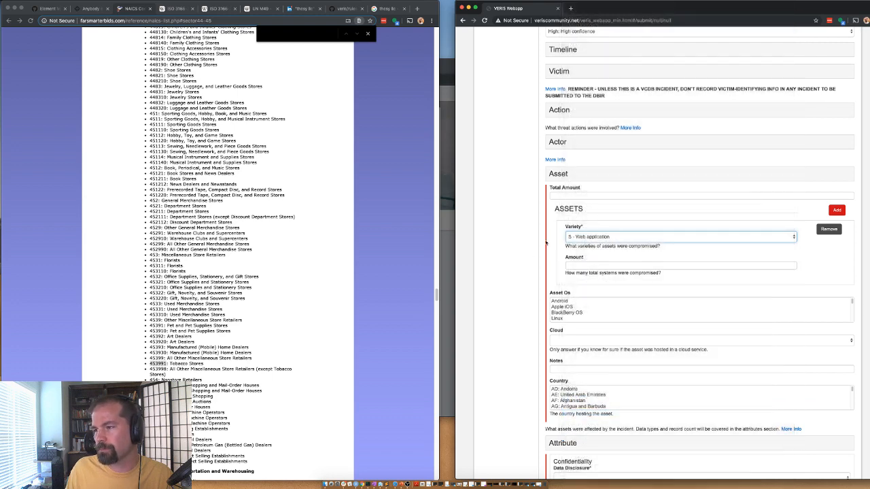
pyautogui.click(573, 266)
pyautogui.write('1')
pyautogui.click(525, 308)
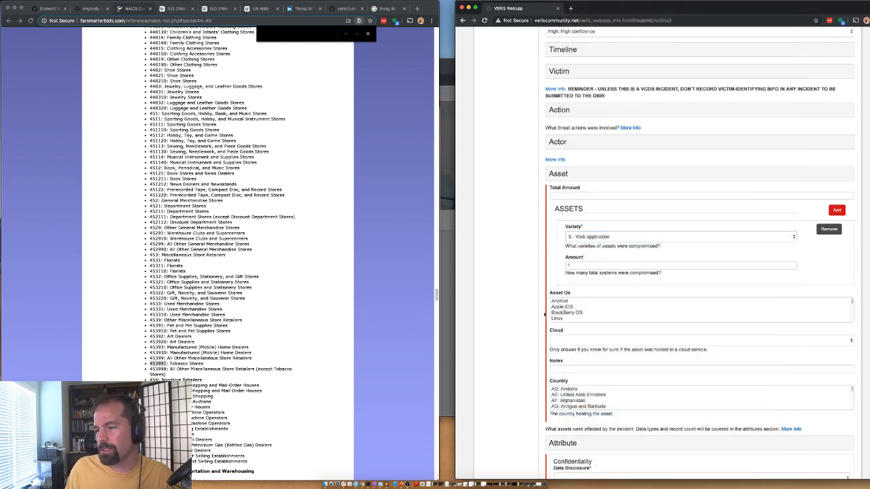
pyautogui.click(558, 175)
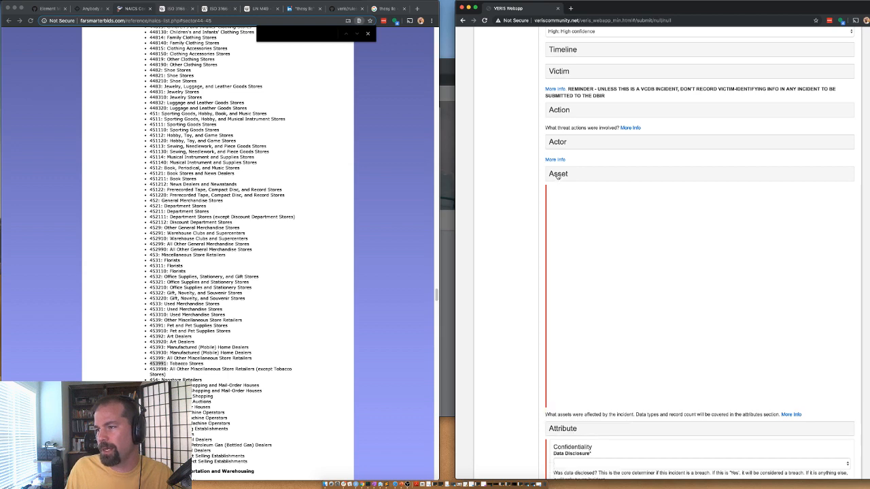
pyautogui.click(558, 175)
pyautogui.scroll(-2, 571, 136)
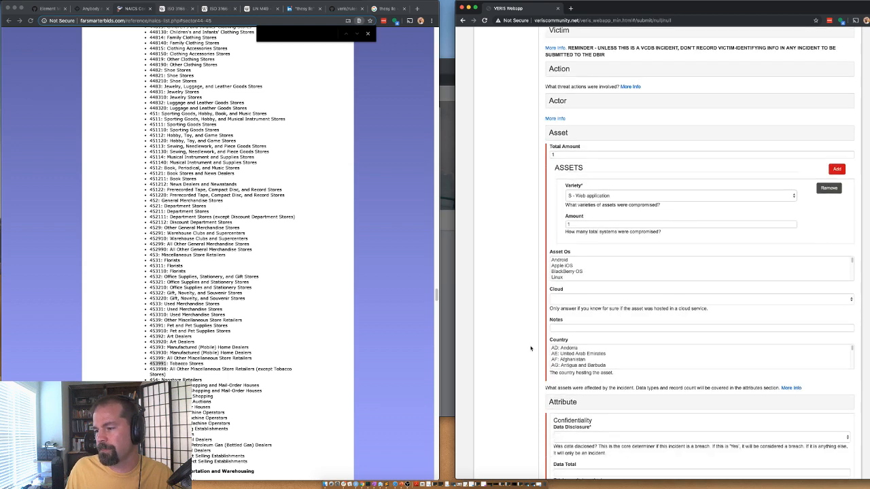
# Step: Set Data Disclosure to Yes (confirmed)
pyautogui.click(577, 116)
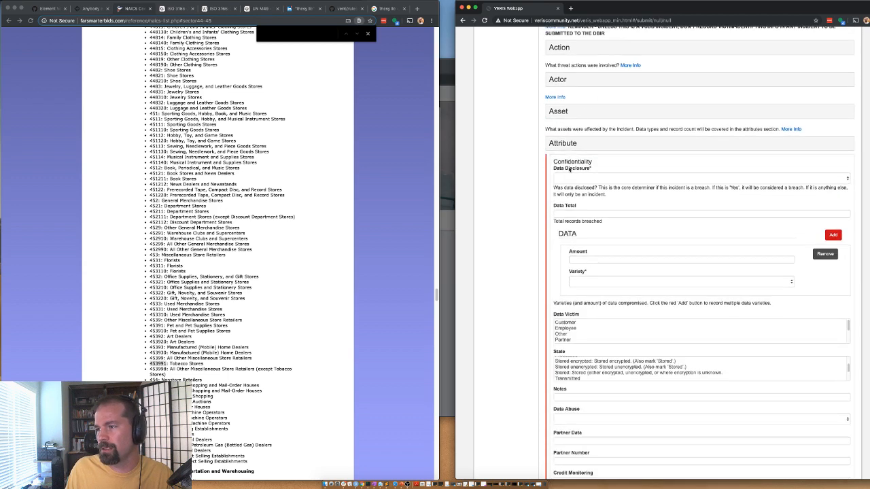
pyautogui.click(579, 178)
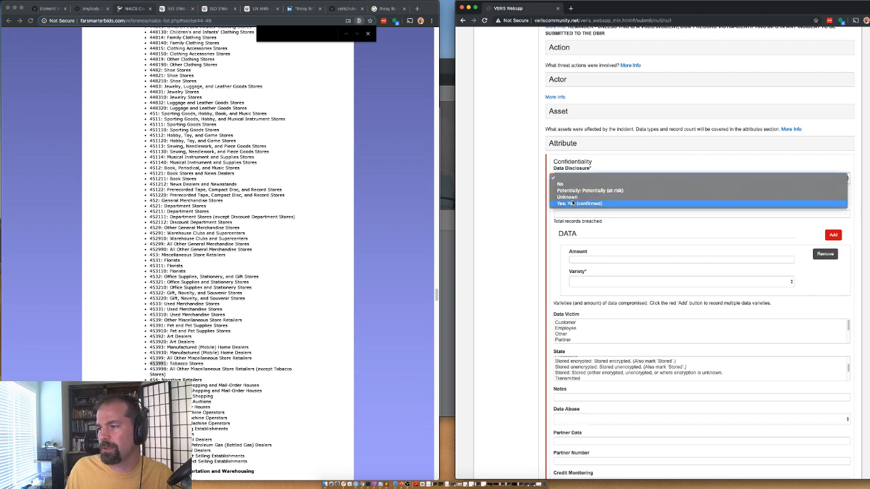
pyautogui.click(564, 203)
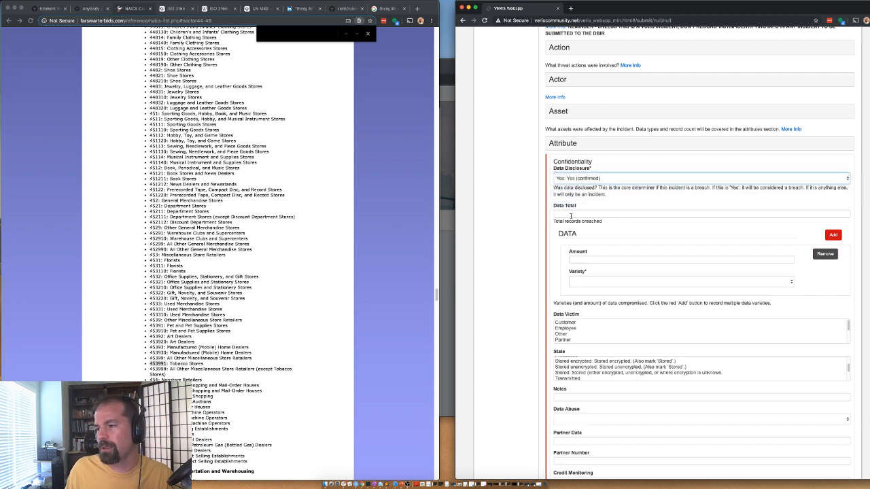
# Step: Add two compromised data varieties, Payment and Personal
pyautogui.click(585, 281)
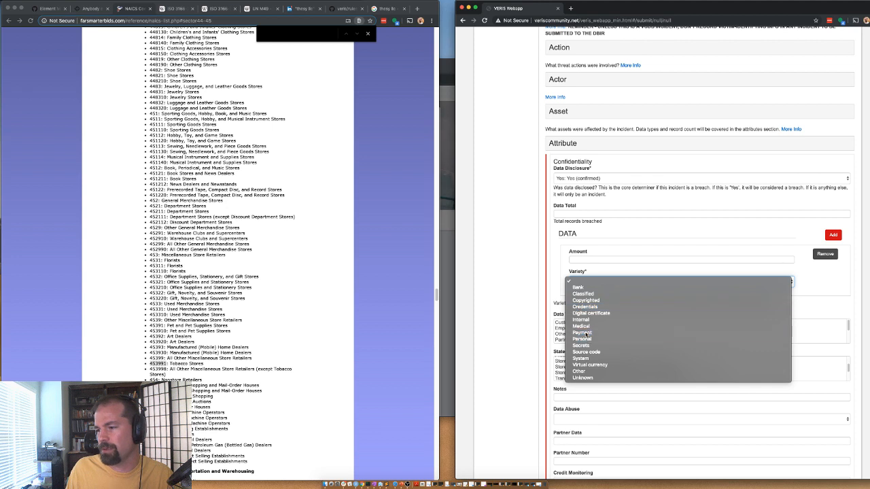
pyautogui.click(586, 333)
pyautogui.click(571, 336)
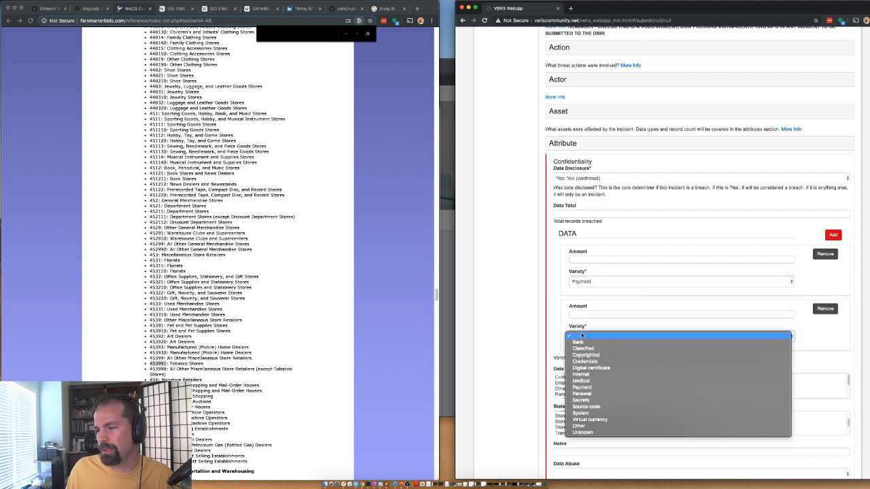
pyautogui.click(589, 394)
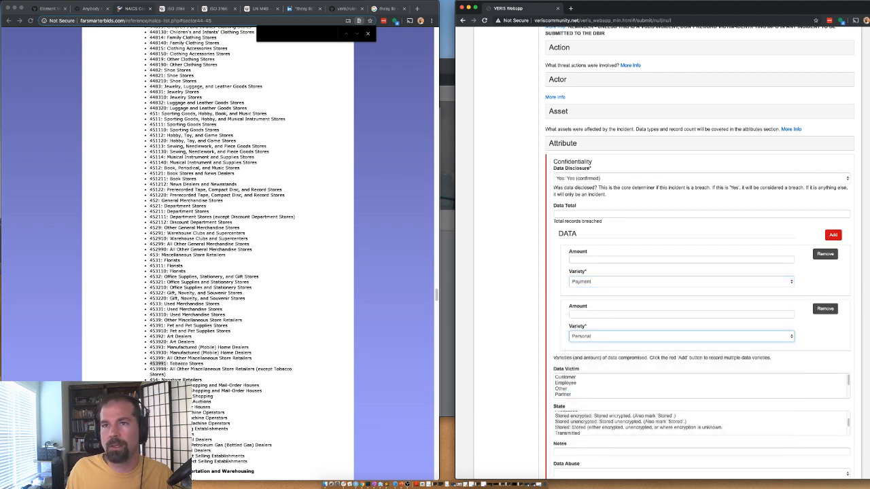
pyautogui.click(45, 9)
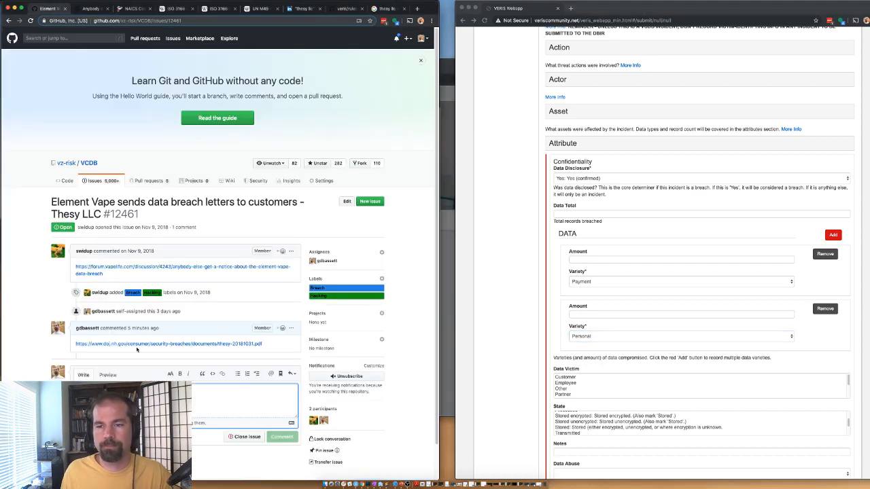
# Step: Read the Element Vape breach letter in the forum, then remove the Personal data entry
pyautogui.click(85, 9)
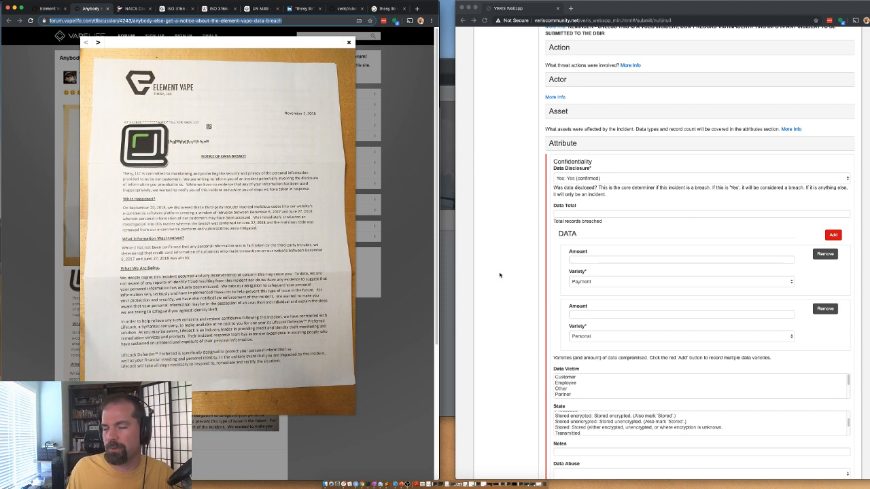
pyautogui.click(821, 310)
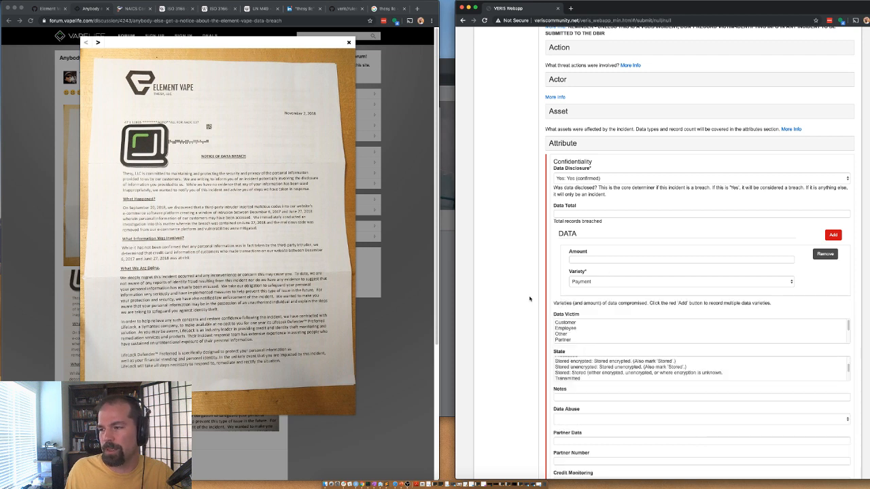
pyautogui.scroll(-1, 531, 340)
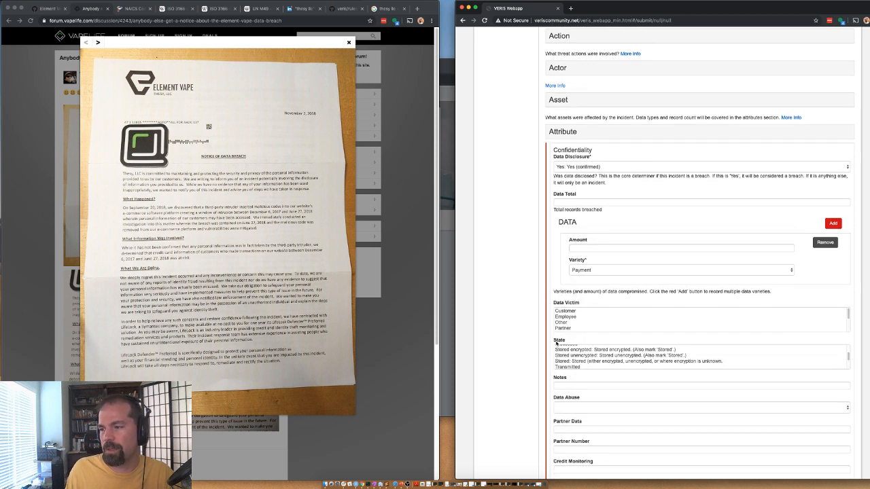
pyautogui.scroll(-1, 571, 307)
# Step: Mark Customer as data victim, Transmitted as data state, and Unknown for data abuse
pyautogui.click(565, 295)
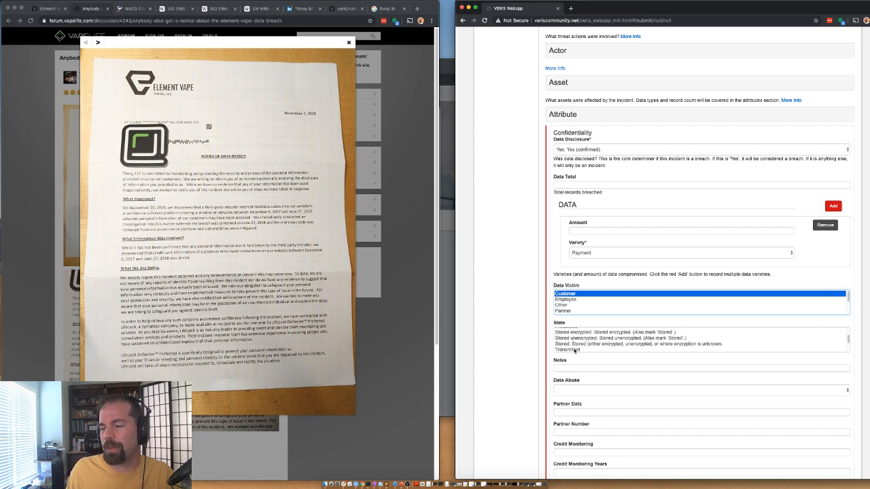
pyautogui.click(575, 350)
pyautogui.scroll(-1, 577, 344)
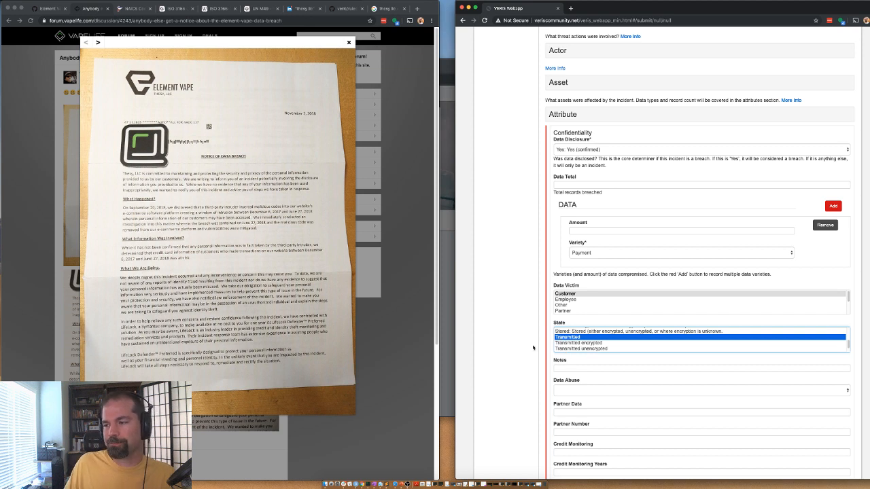
pyautogui.scroll(-2, 525, 323)
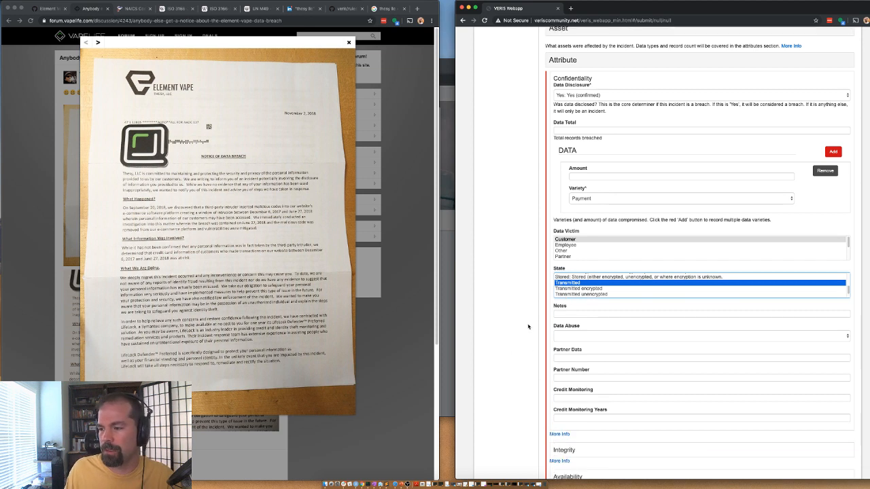
pyautogui.click(568, 336)
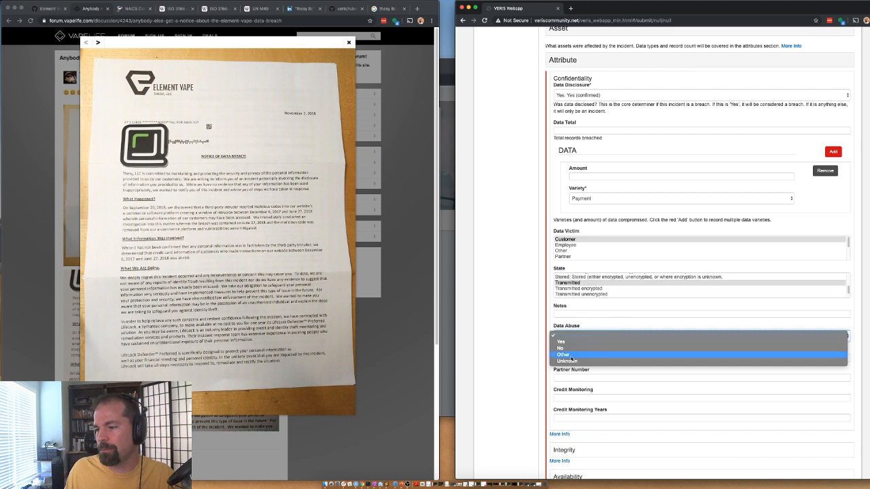
pyautogui.click(568, 362)
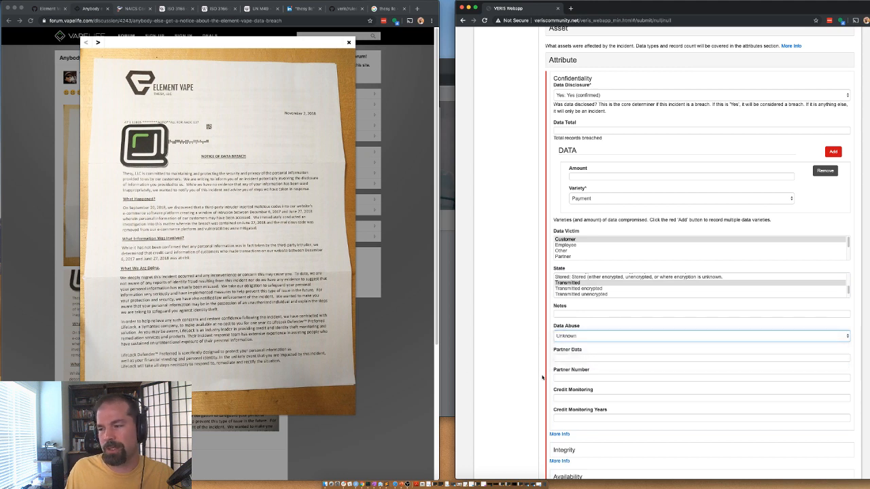
pyautogui.scroll(-1, 528, 258)
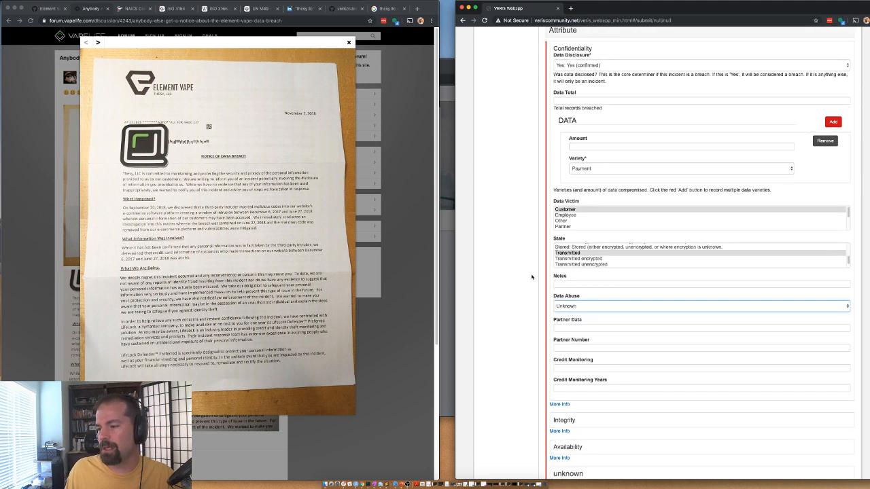
pyautogui.scroll(5, 558, 204)
# Step: Mark the attack as Opportunistic under Targeted
pyautogui.click(582, 161)
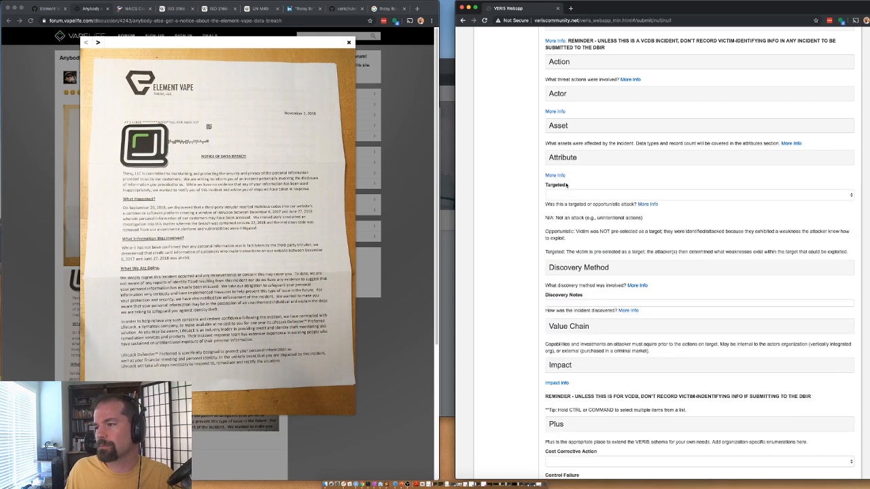
pyautogui.click(570, 199)
pyautogui.click(562, 207)
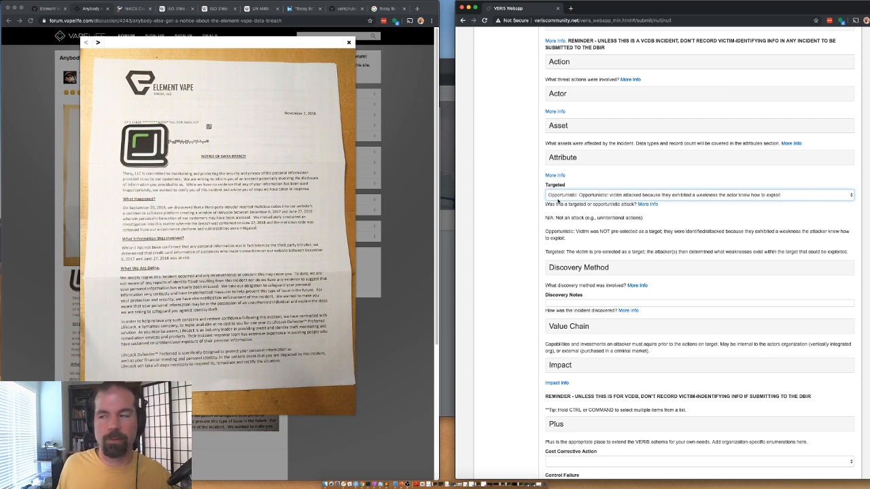
# Step: Set the internal discovery method to Unknown and expand the Value Chain categories
pyautogui.click(563, 273)
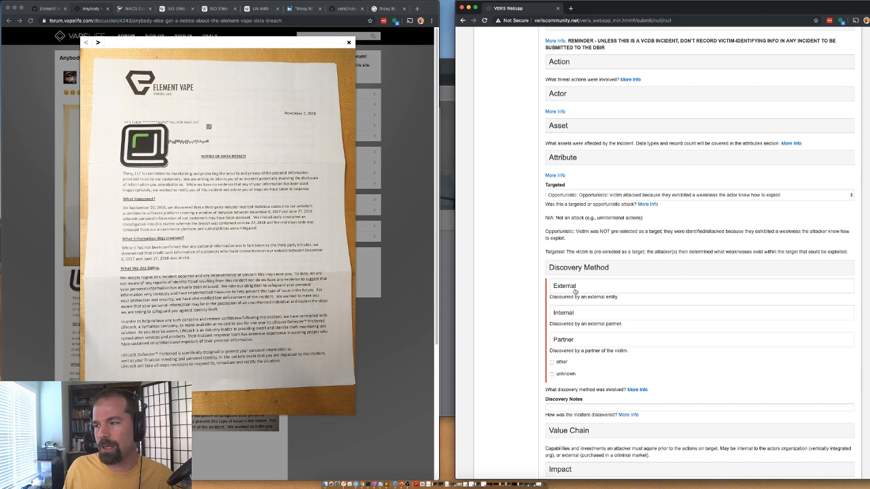
pyautogui.click(563, 313)
pyautogui.scroll(-5, 584, 332)
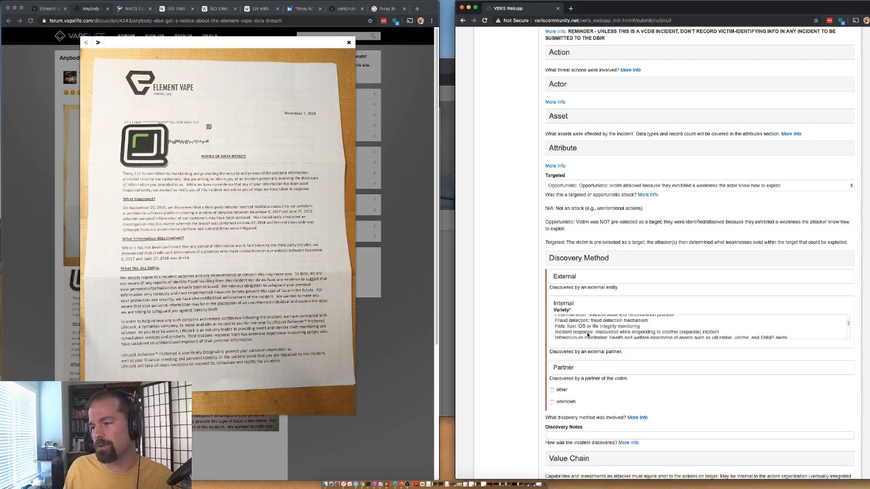
pyautogui.click(569, 336)
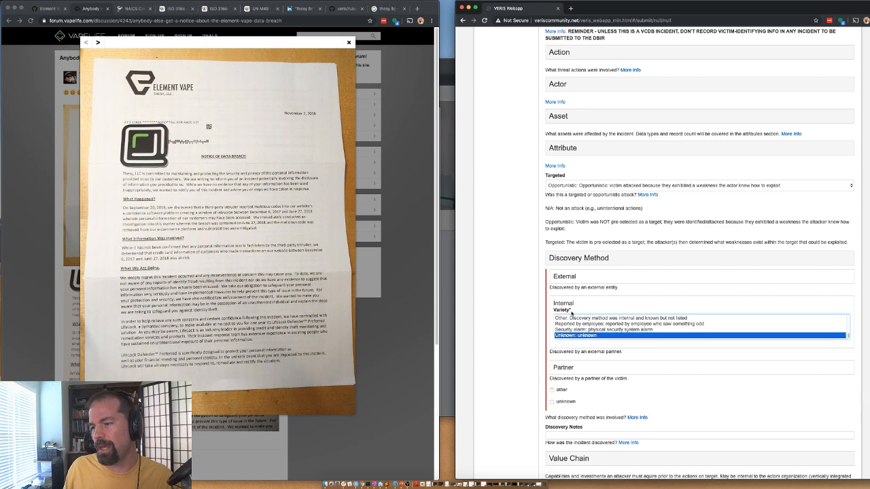
pyautogui.click(565, 258)
pyautogui.click(558, 318)
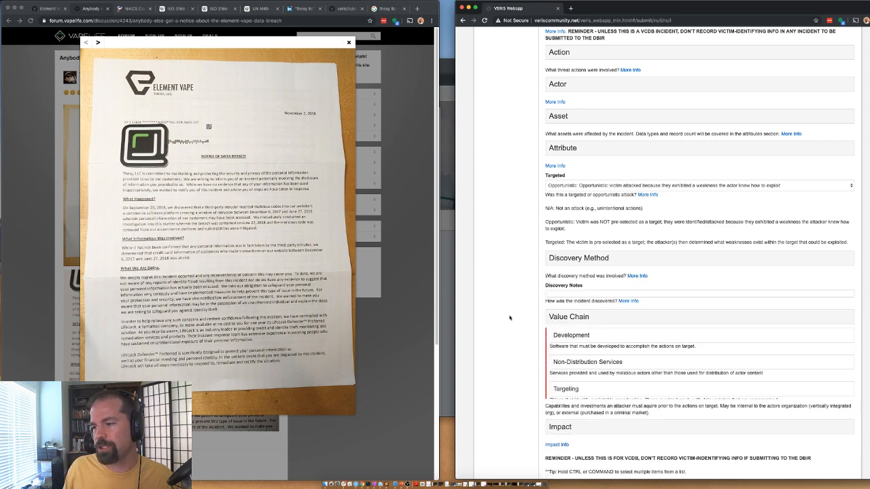
# Step: Mark exploit code as the Development investment variety in the Value Chain
pyautogui.scroll(-3, 558, 320)
pyautogui.click(559, 233)
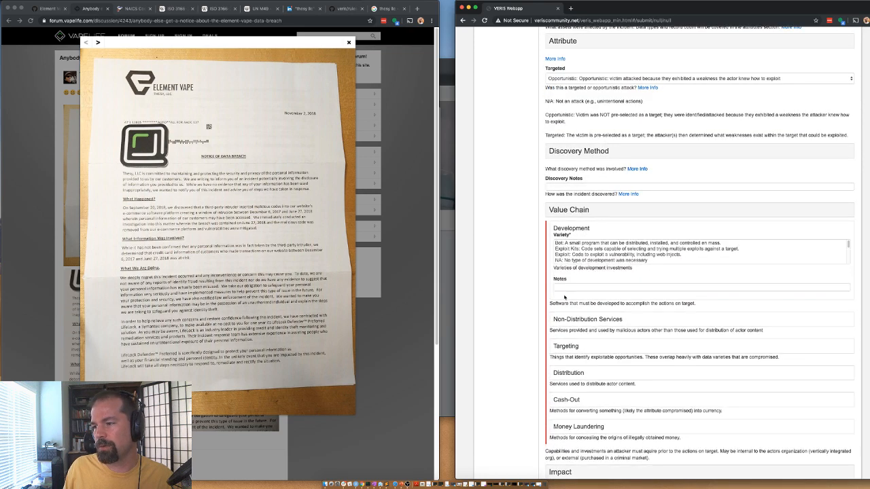
pyautogui.scroll(-1, 584, 253)
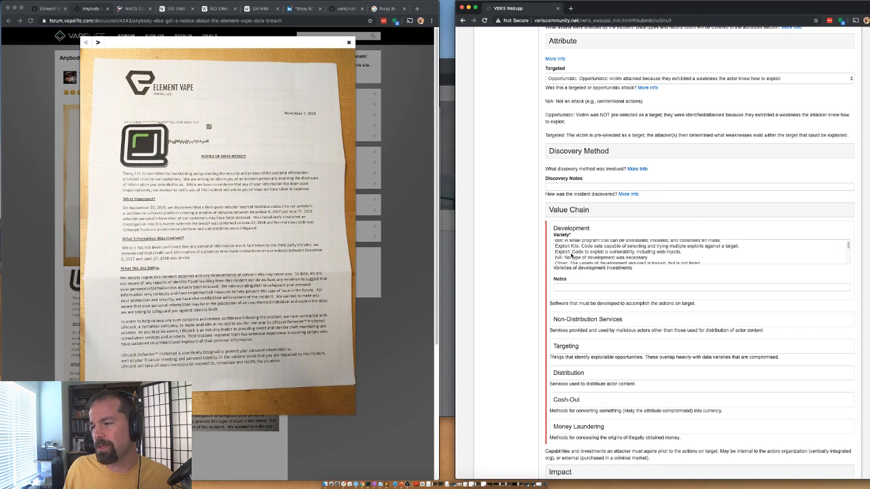
pyautogui.click(573, 252)
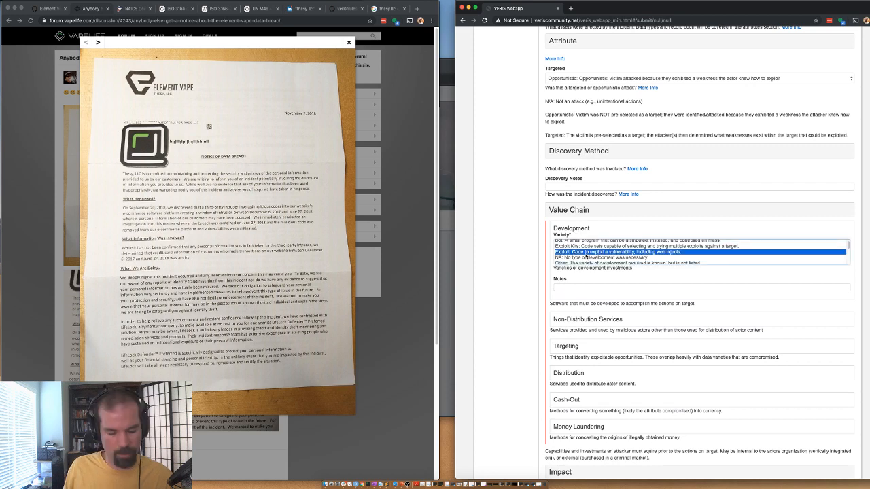
pyautogui.scroll(-2, 586, 257)
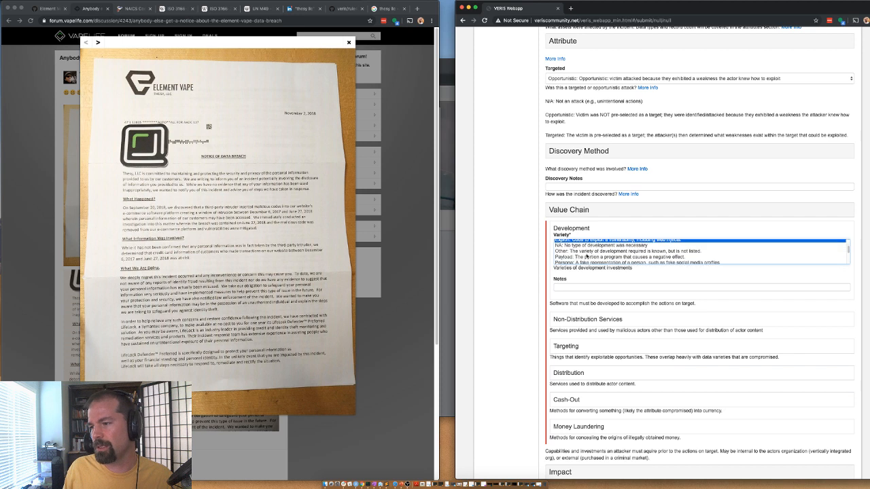
pyautogui.scroll(-4, 587, 261)
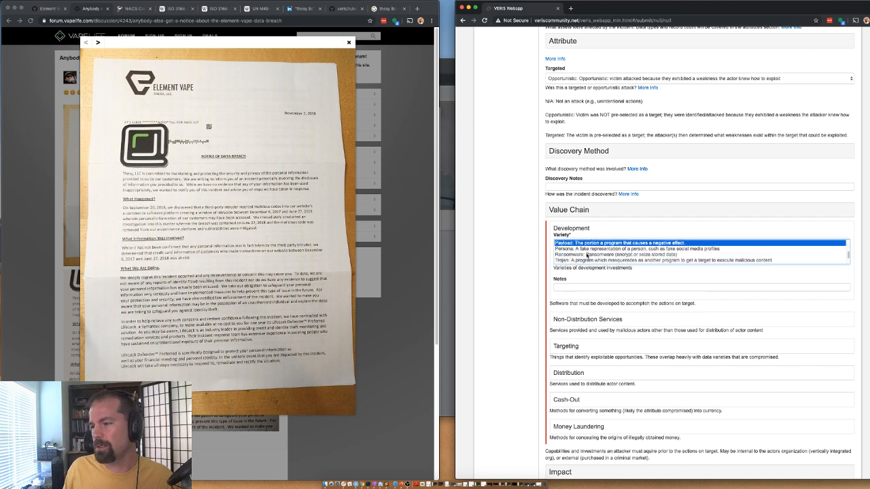
pyautogui.scroll(6, 588, 256)
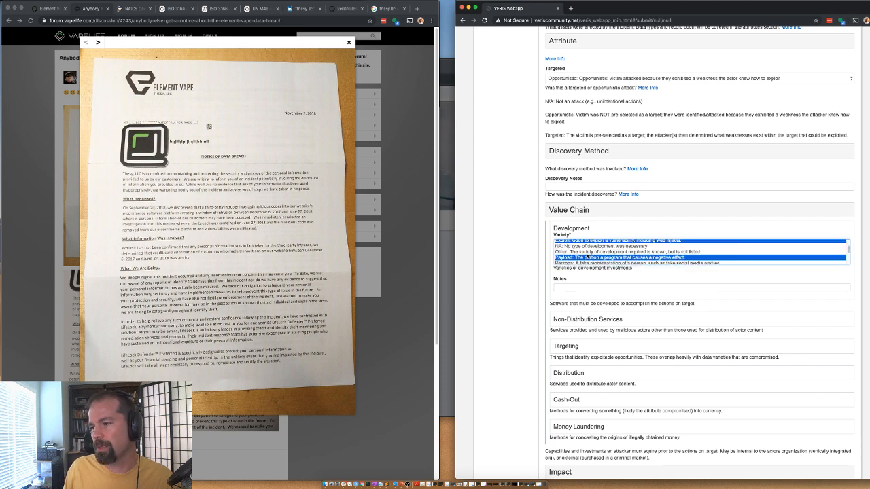
pyautogui.click(568, 230)
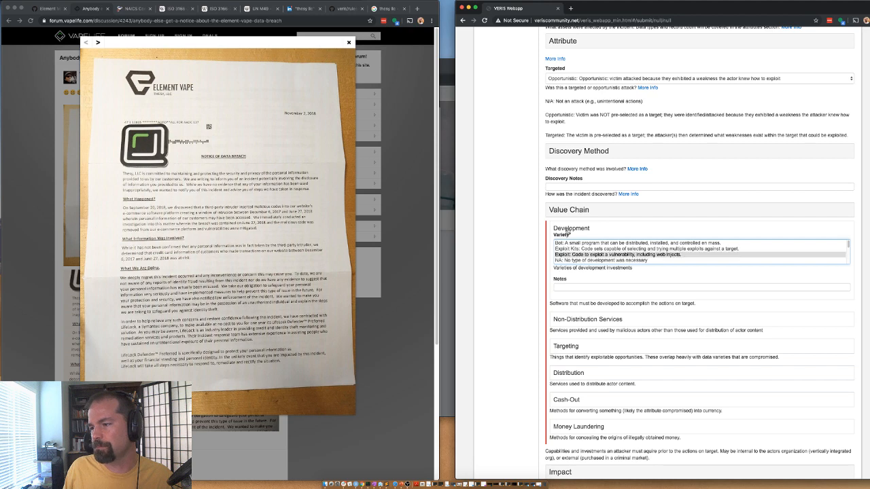
# Step: Look through the Non-Distribution Services varieties without selecting any
pyautogui.click(577, 255)
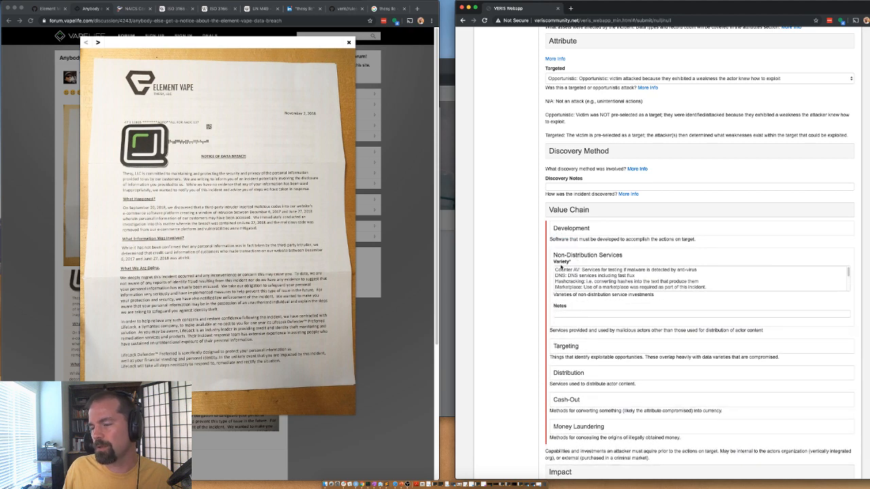
pyautogui.scroll(-4, 575, 281)
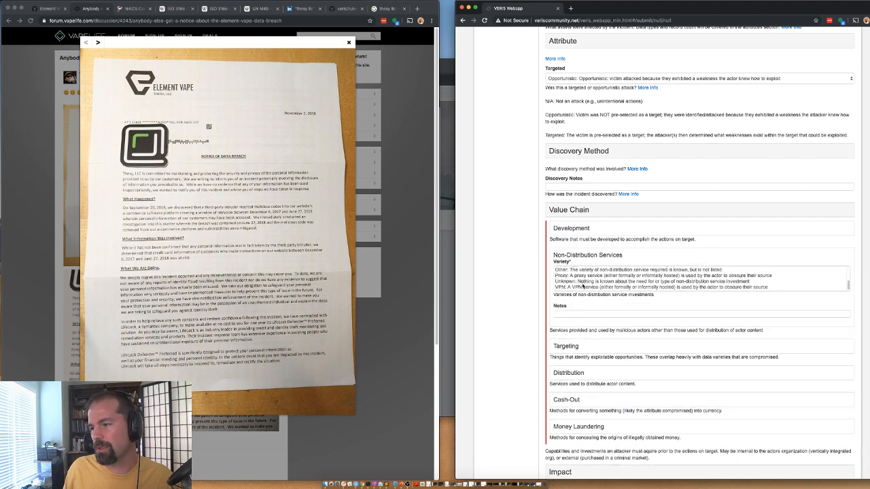
pyautogui.scroll(-1, 583, 286)
pyautogui.scroll(2, 578, 283)
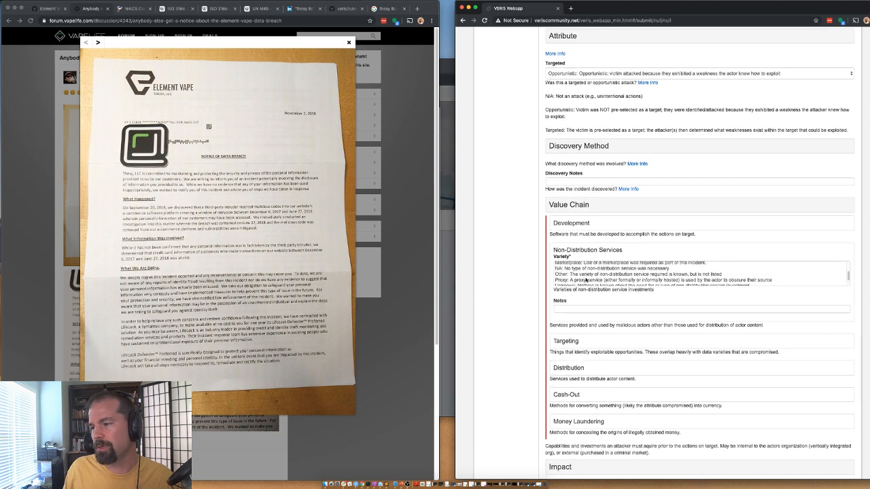
pyautogui.scroll(2, 582, 274)
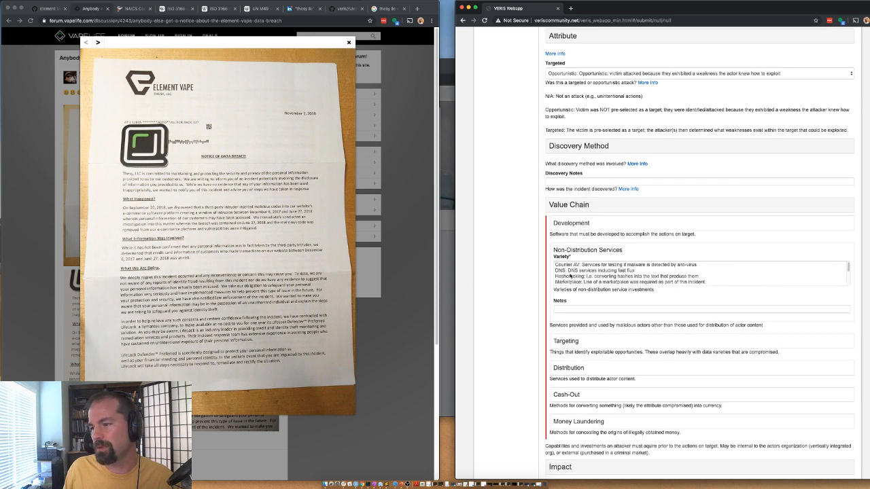
pyautogui.scroll(1, 577, 276)
pyautogui.scroll(-3, 582, 279)
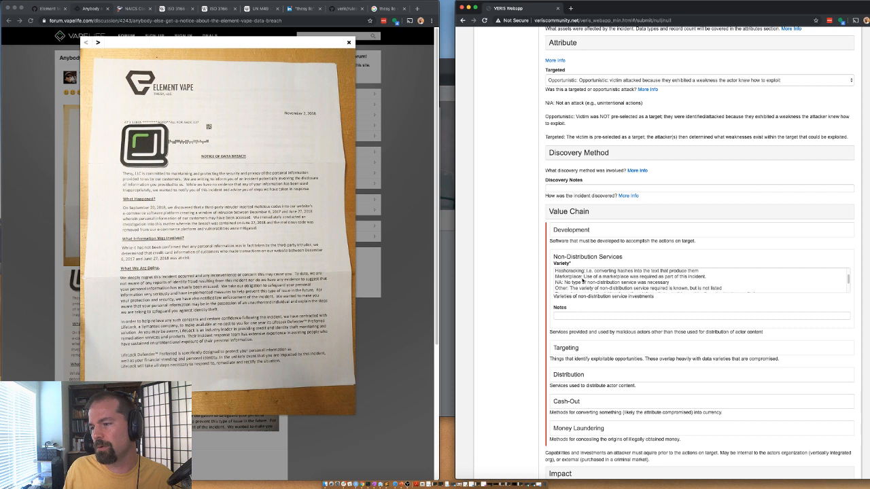
pyautogui.scroll(-1, 575, 286)
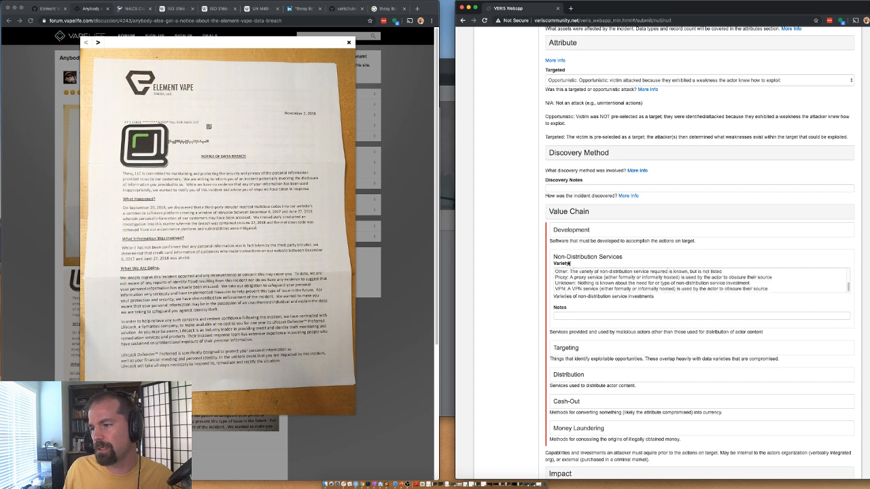
pyautogui.click(570, 258)
# Step: Set the Targeting variety to Vulnerabilities
pyautogui.click(564, 284)
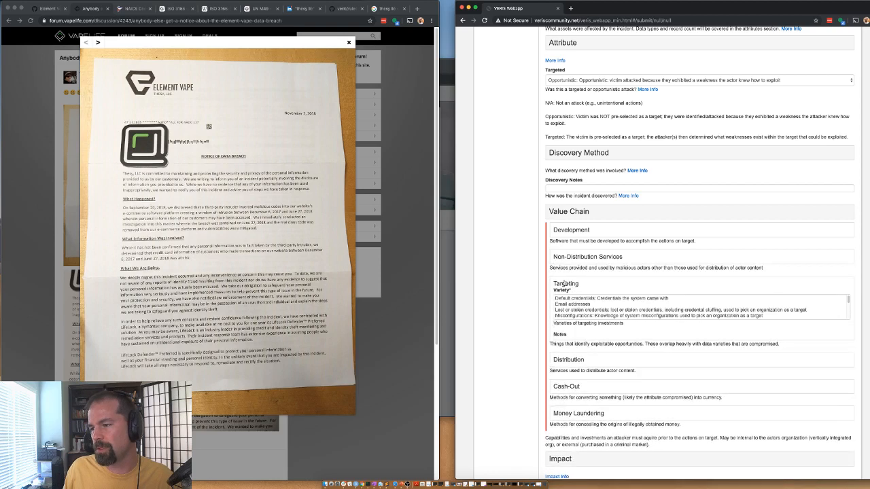
pyautogui.scroll(-3, 578, 307)
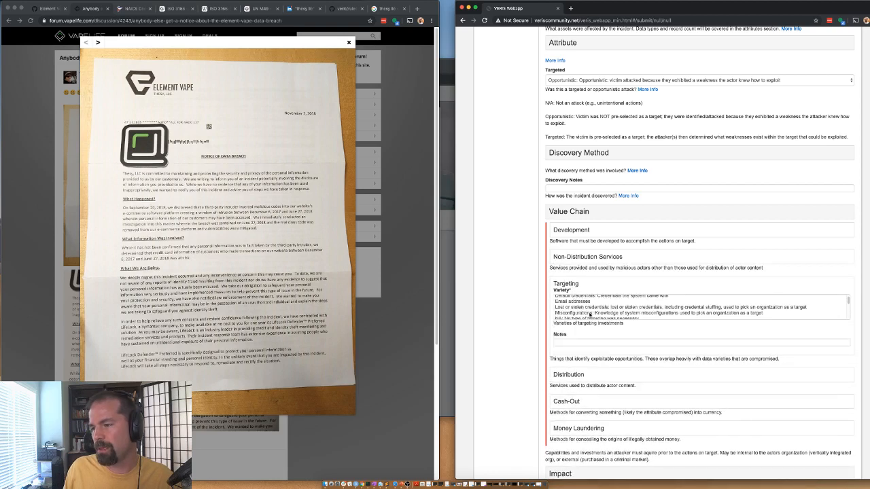
pyautogui.scroll(-3, 589, 314)
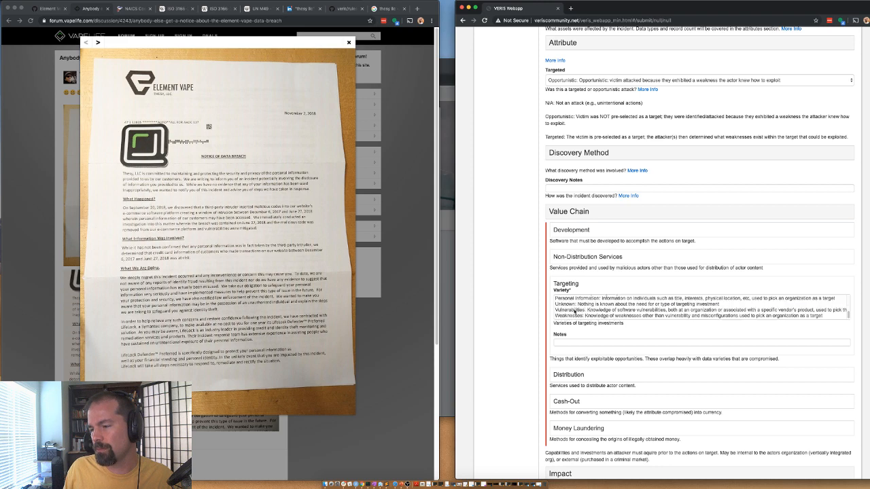
pyautogui.click(575, 310)
pyautogui.click(567, 285)
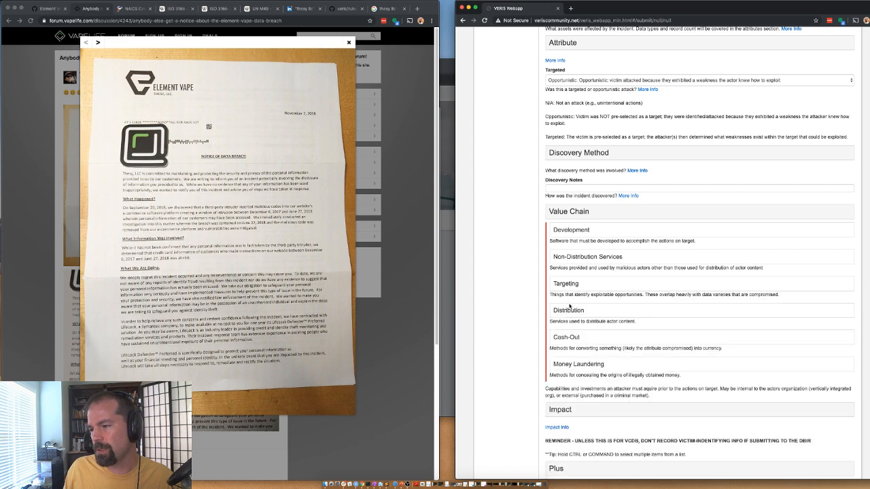
# Step: Set the Distribution variety to Unknown and the Cash-Out variety to Direct
pyautogui.click(569, 311)
pyautogui.scroll(-1, 575, 299)
pyautogui.scroll(1, 576, 284)
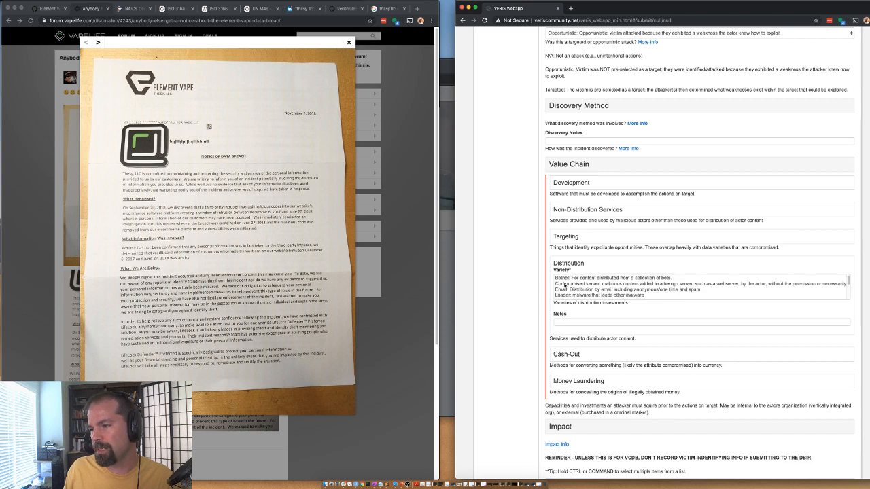
pyautogui.scroll(-5, 565, 286)
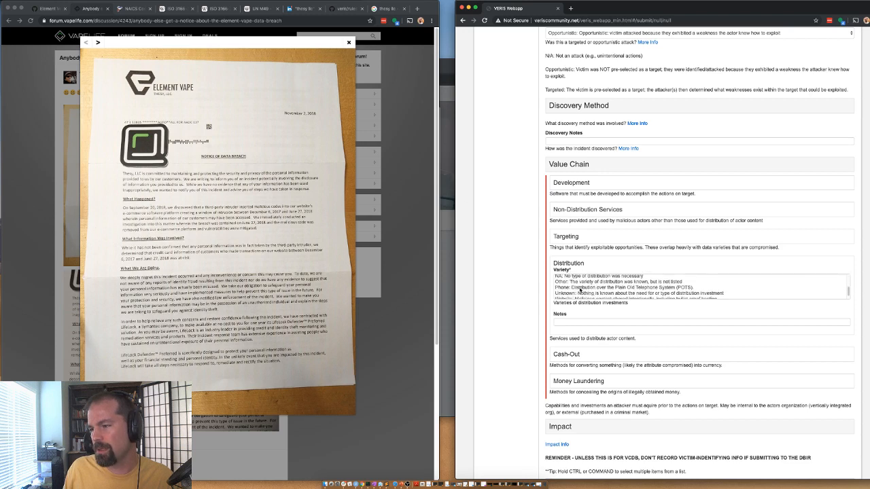
pyautogui.scroll(-1, 580, 290)
pyautogui.click(573, 290)
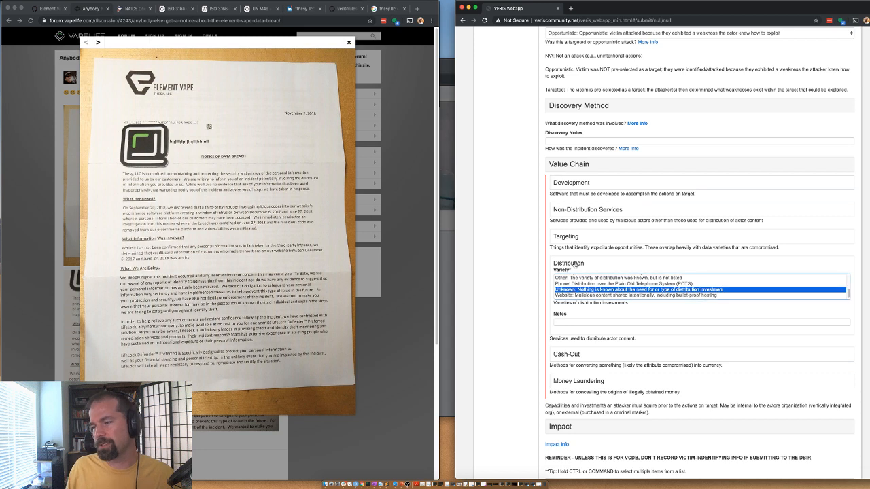
pyautogui.scroll(-1, 578, 291)
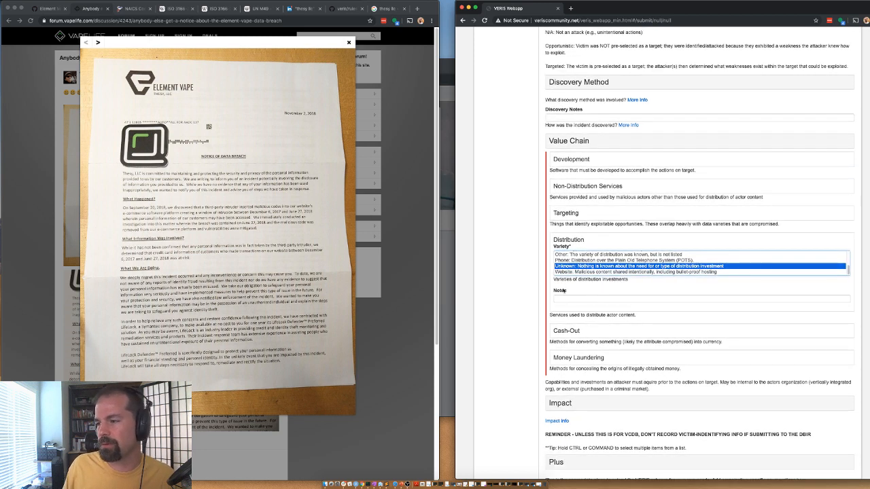
pyautogui.click(565, 241)
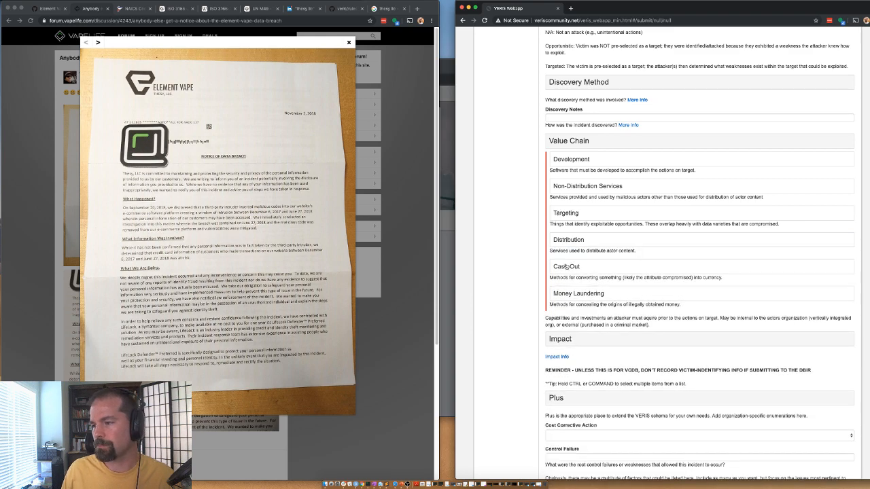
pyautogui.click(567, 267)
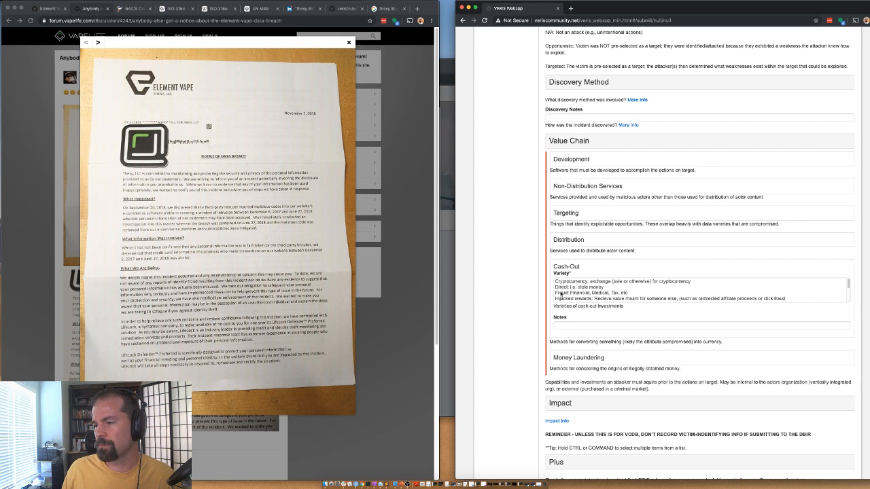
pyautogui.click(562, 287)
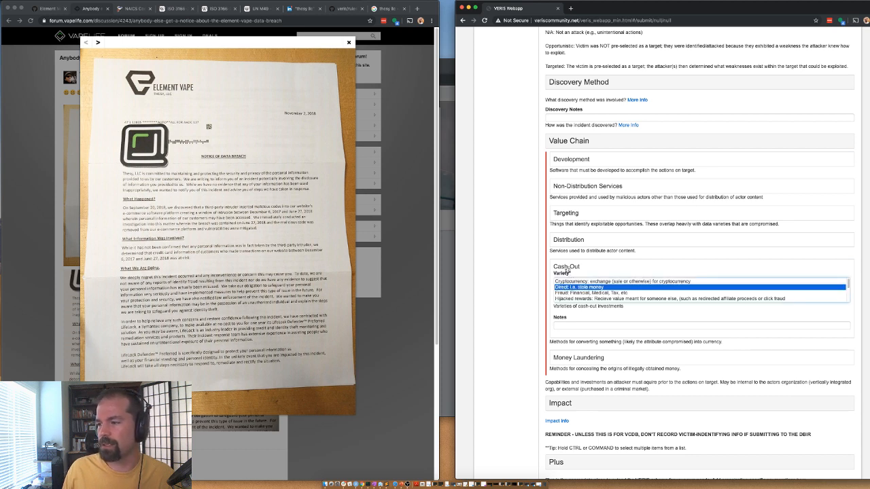
pyautogui.click(566, 267)
# Step: Review the Money Laundering varieties without choosing any, then collapse the Value Chain section
pyautogui.click(575, 295)
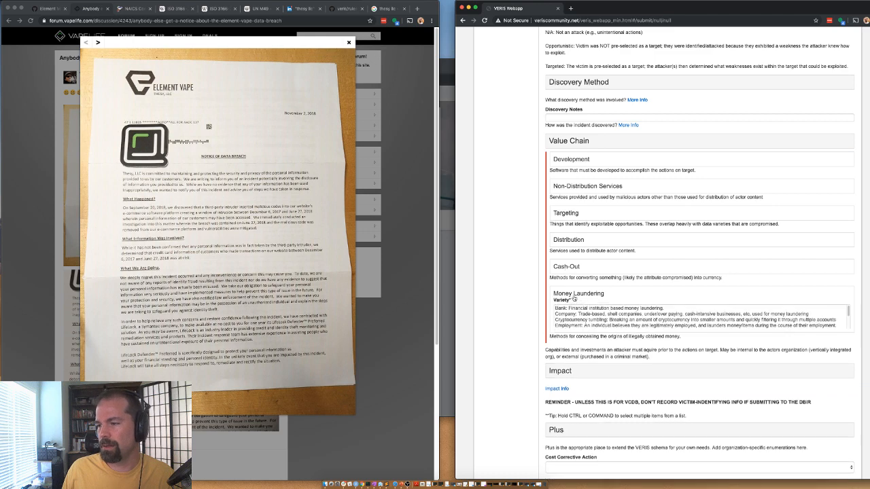
pyautogui.scroll(-2, 572, 318)
pyautogui.scroll(2, 572, 320)
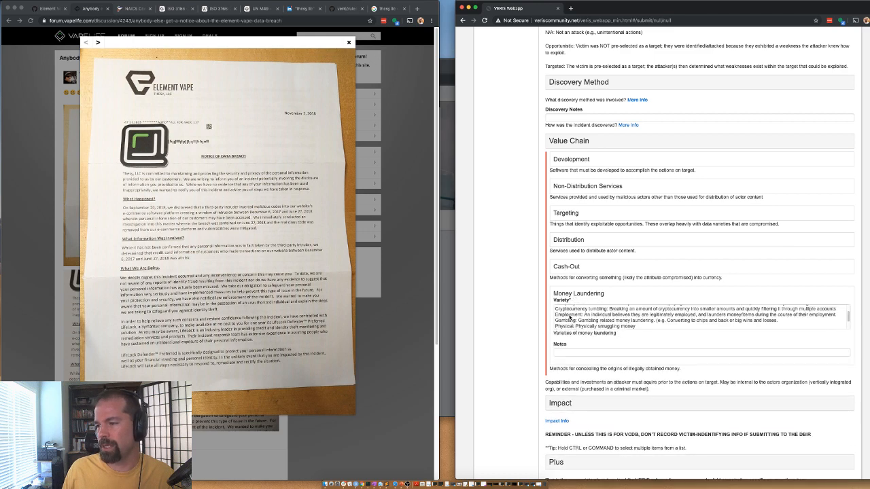
pyautogui.scroll(-2, 570, 316)
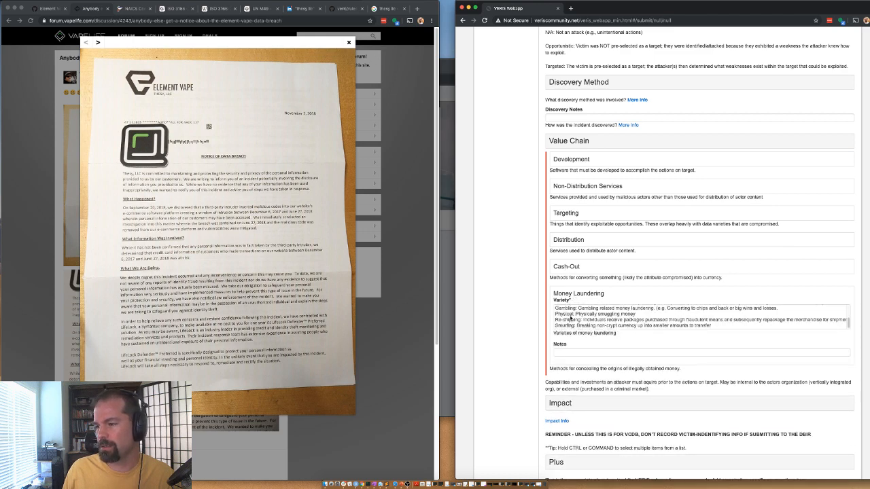
pyautogui.scroll(5, 571, 316)
pyautogui.scroll(-3, 499, 339)
pyautogui.scroll(-2, 562, 338)
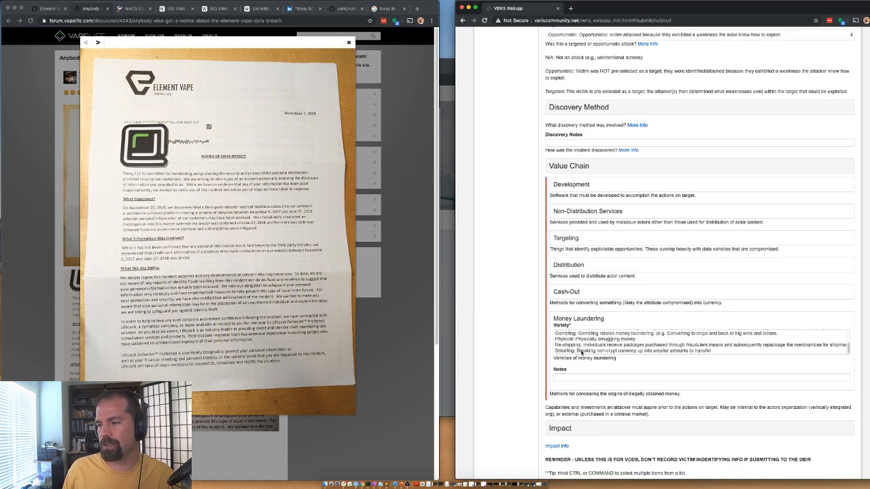
pyautogui.click(583, 320)
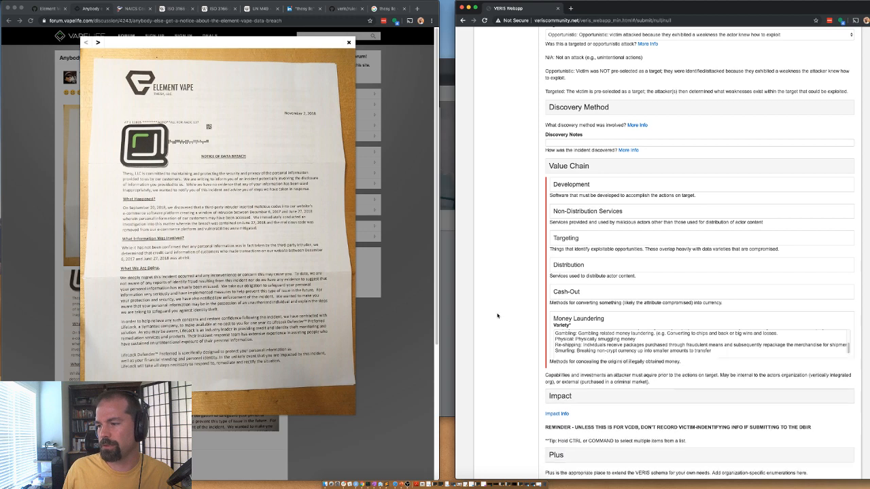
pyautogui.scroll(-4, 517, 323)
pyautogui.scroll(3, 543, 287)
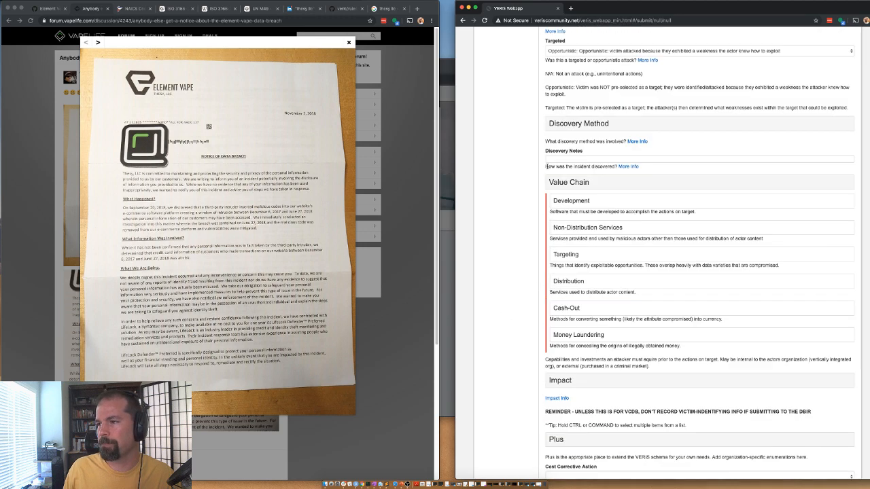
pyautogui.click(574, 182)
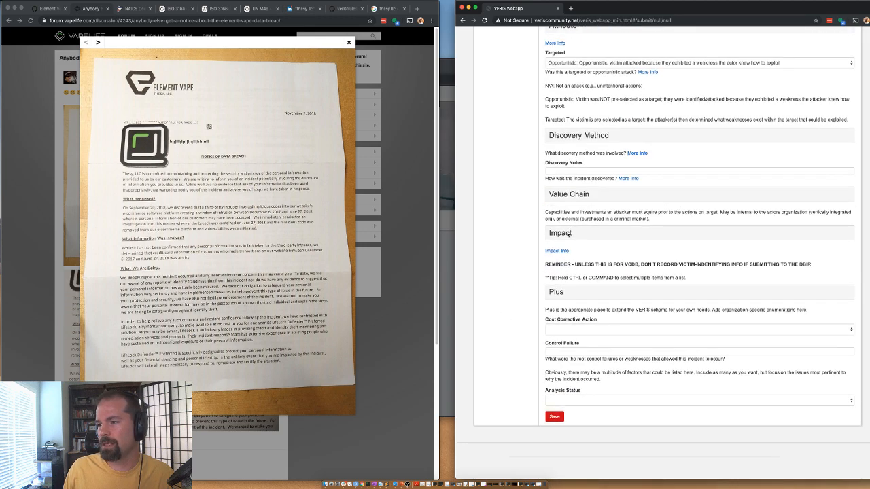
# Step: Rate the overall impact as Insignificant in the Impact section
pyautogui.click(570, 233)
pyautogui.scroll(-1, 570, 233)
pyautogui.click(544, 244)
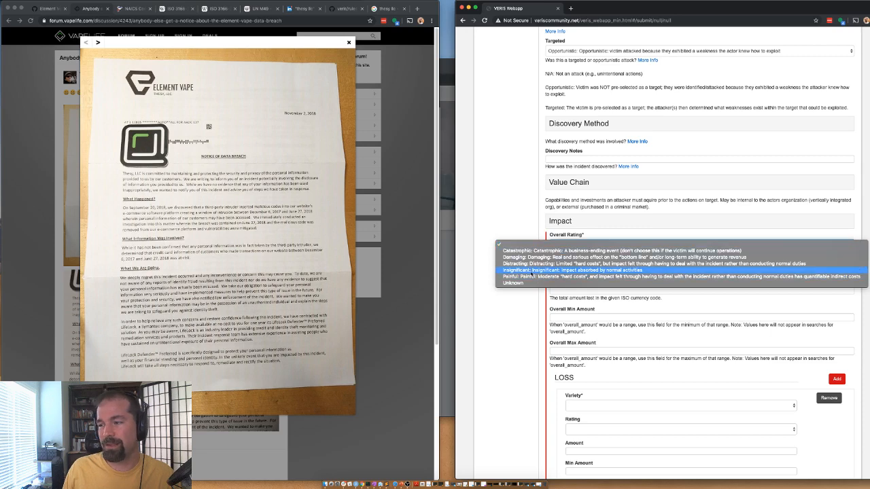
pyautogui.click(534, 270)
pyautogui.click(561, 221)
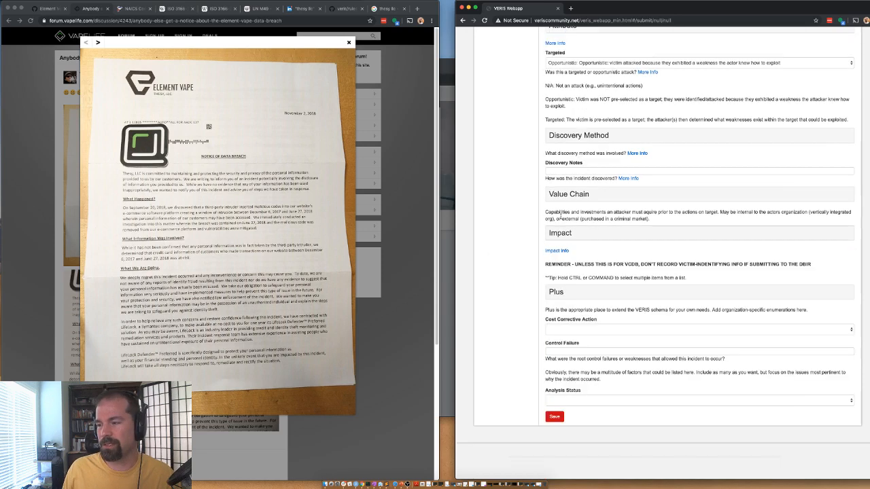
# Step: Enter 'random' as the Plus Sub Source after checking the GitHub VCDB issue
pyautogui.click(556, 293)
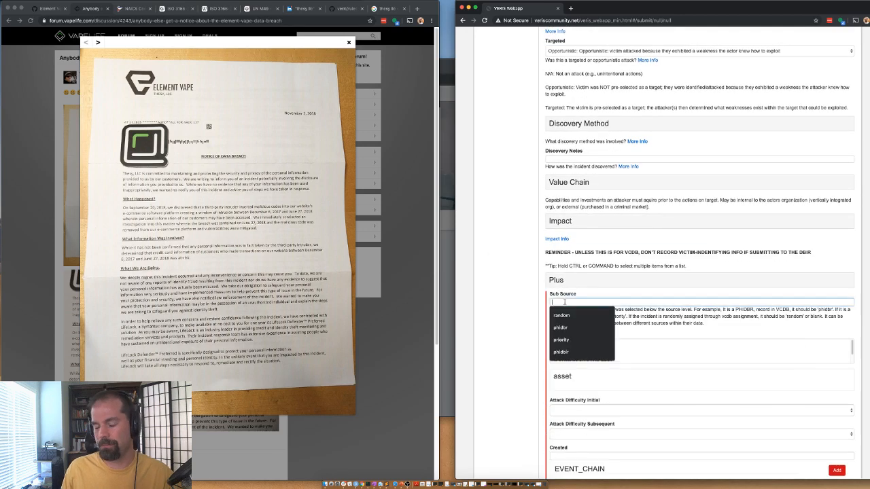
pyautogui.click(564, 302)
pyautogui.write('random')
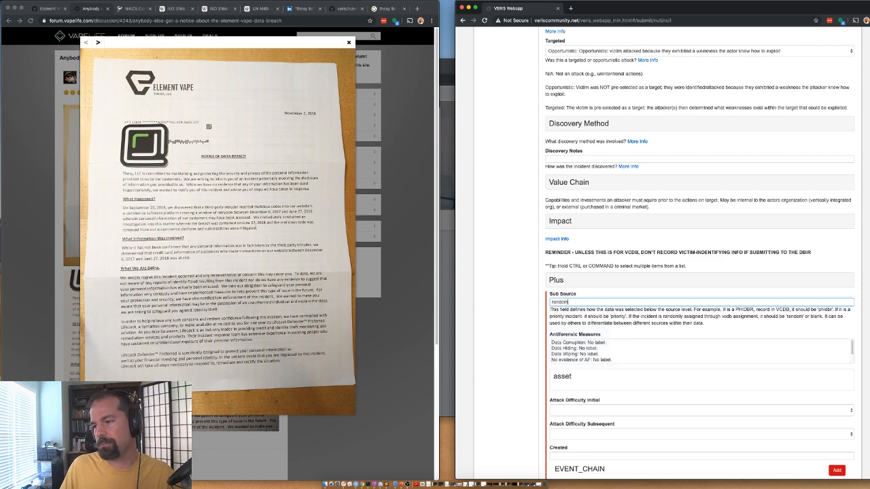
pyautogui.scroll(-2, 455, 361)
pyautogui.click(48, 10)
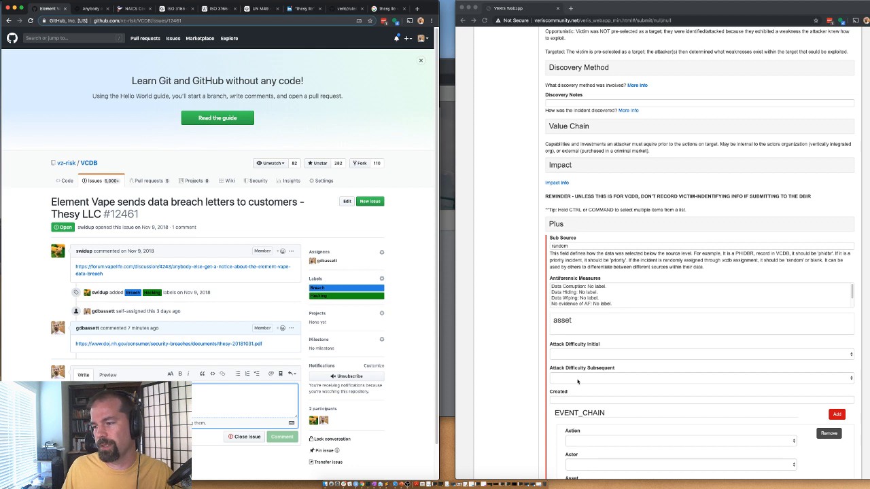
pyautogui.scroll(-3, 582, 360)
pyautogui.click(580, 335)
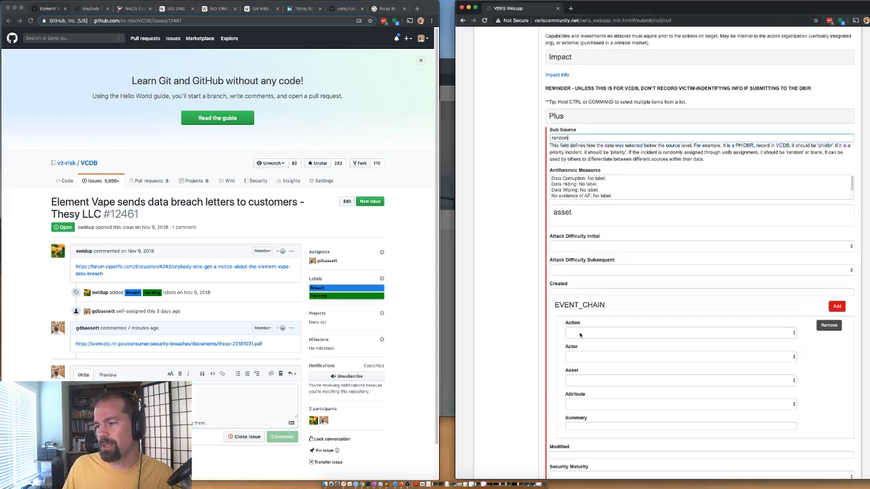
# Step: Add an event chain step with action mal, actor ext, asset srv and attribute cp
pyautogui.click(581, 334)
pyautogui.click(580, 335)
pyautogui.click(580, 335)
pyautogui.click(582, 363)
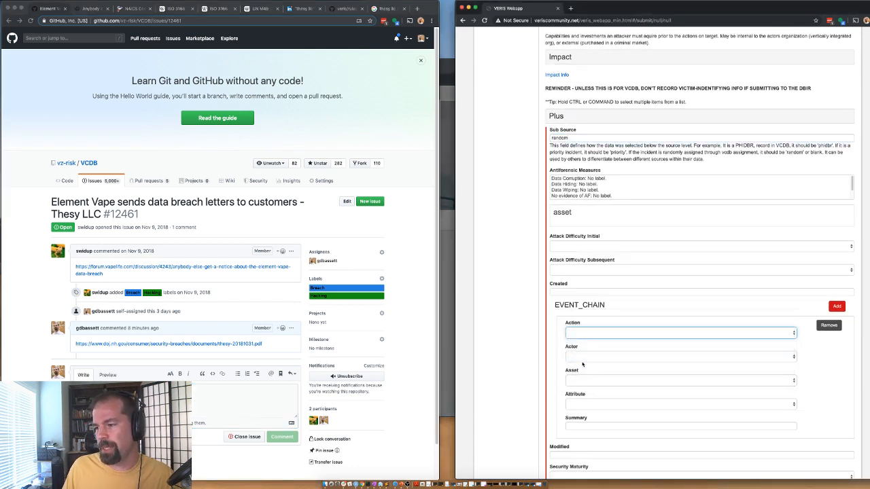
pyautogui.click(582, 360)
pyautogui.click(578, 367)
pyautogui.click(581, 379)
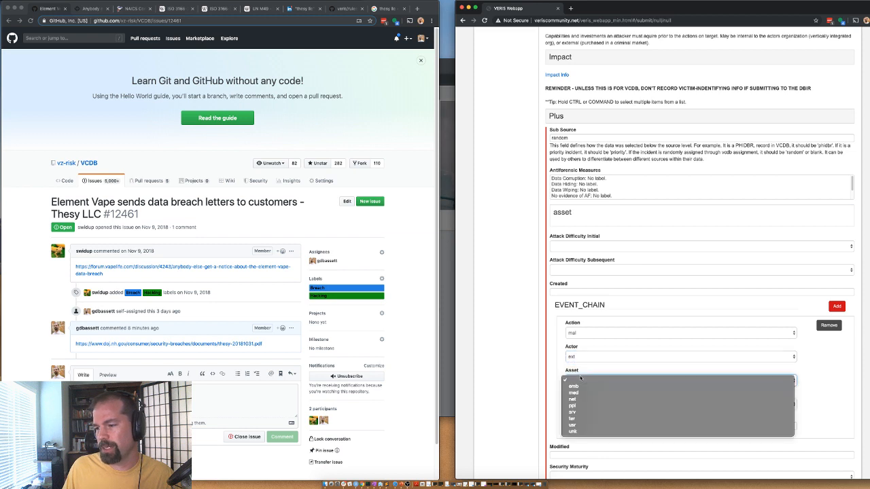
pyautogui.click(583, 412)
pyautogui.click(573, 403)
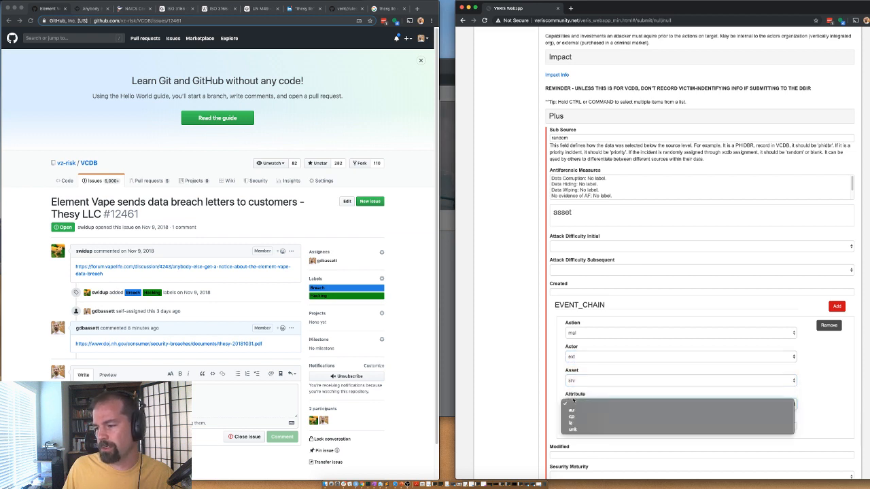
pyautogui.click(571, 416)
# Step: Set the Analysis Status to Validated and save the record
pyautogui.scroll(-3, 514, 405)
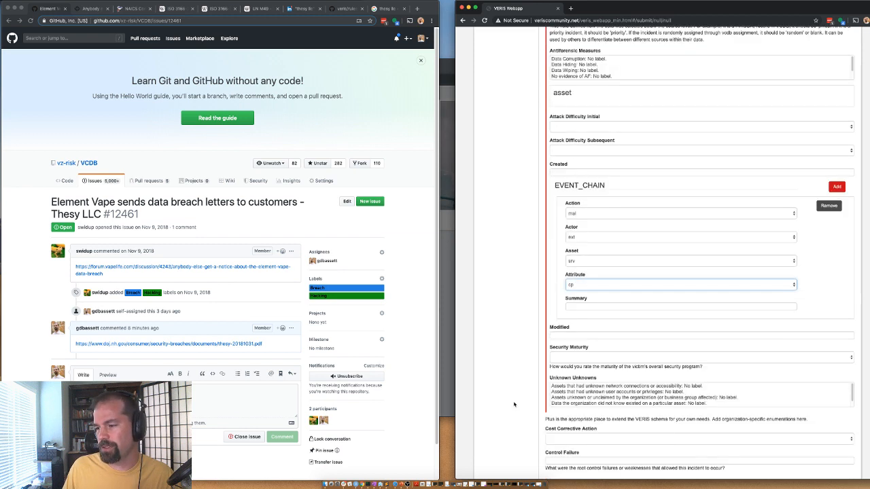
pyautogui.scroll(-2, 503, 319)
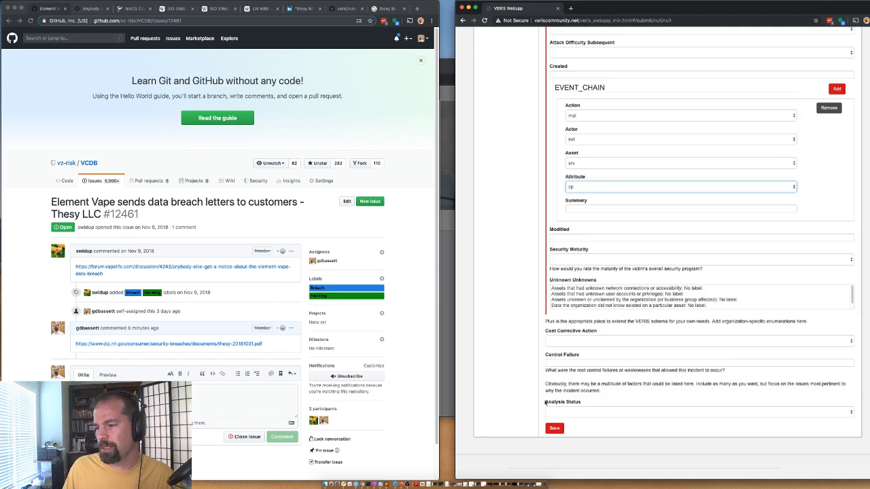
pyautogui.click(554, 412)
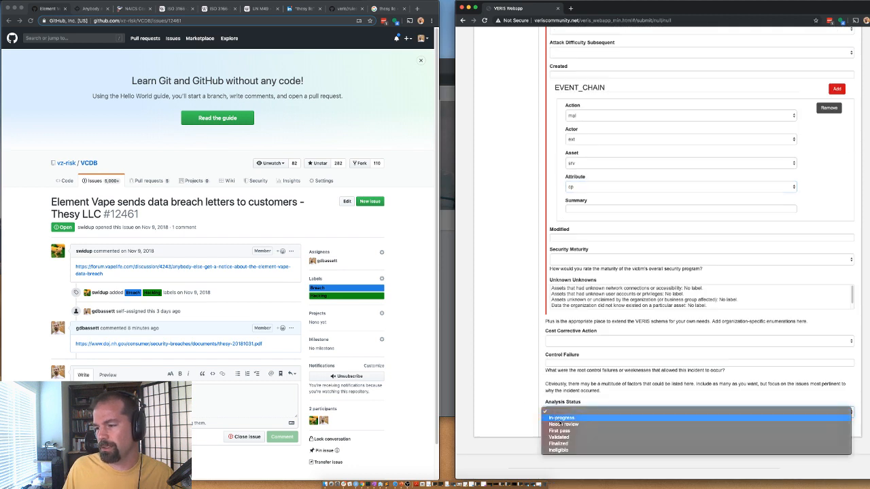
pyautogui.click(558, 437)
pyautogui.click(554, 429)
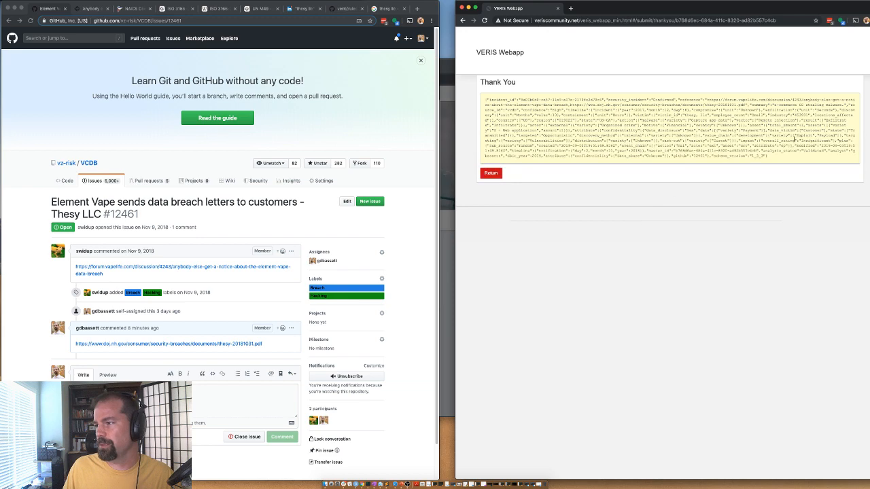
# Step: Paste the record's JSON output into a new Sublime Text tab, then return VERIS to a blank form
pyautogui.press('super+Tab')
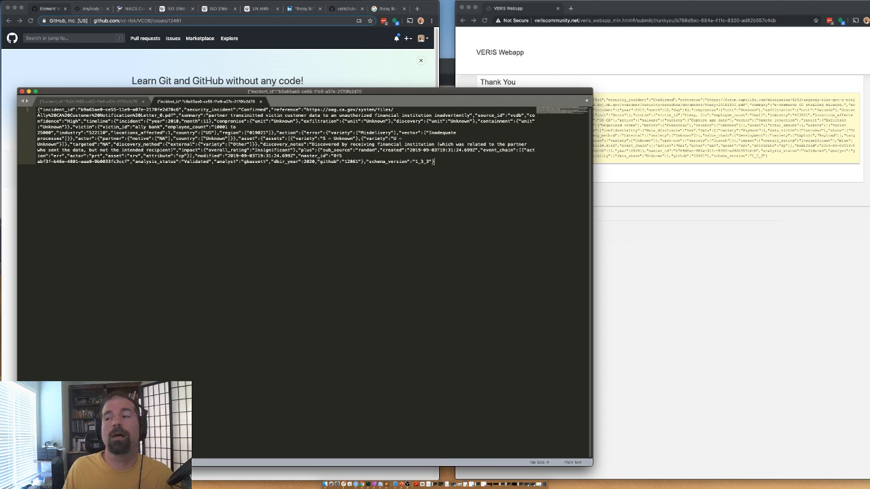
pyautogui.press('super+n')
pyautogui.click(771, 162)
pyautogui.moveTo(783, 160); pyautogui.dragTo(441, 99)
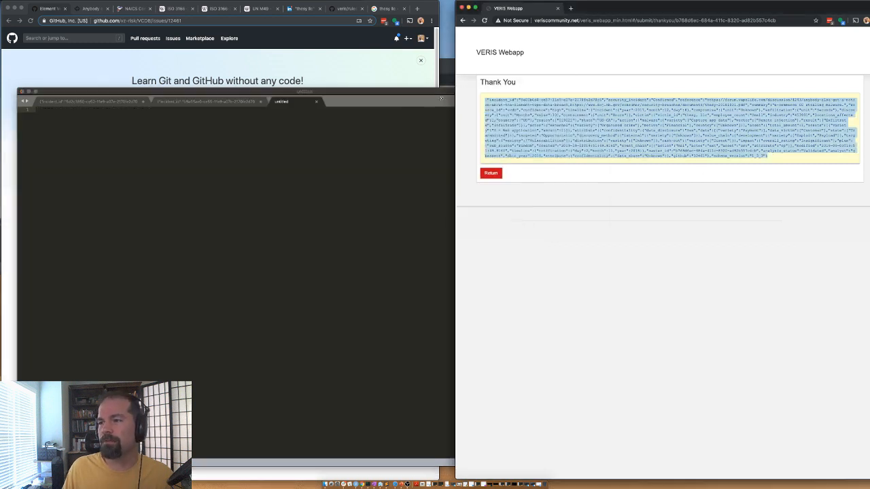
pyautogui.click(442, 100)
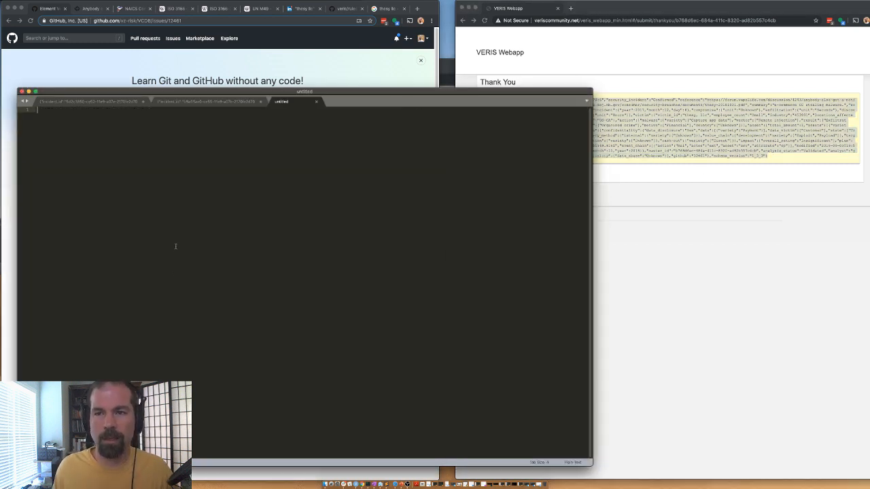
pyautogui.press('super+v')
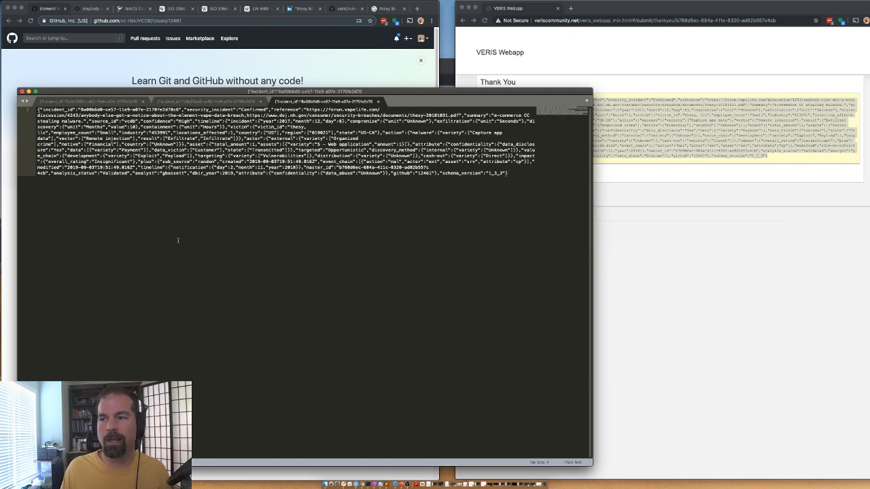
pyautogui.press('super+h')
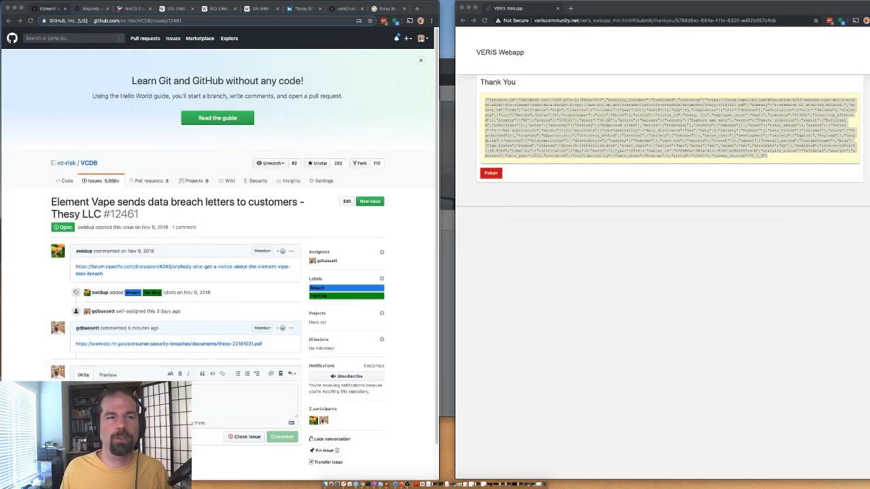
pyautogui.click(493, 174)
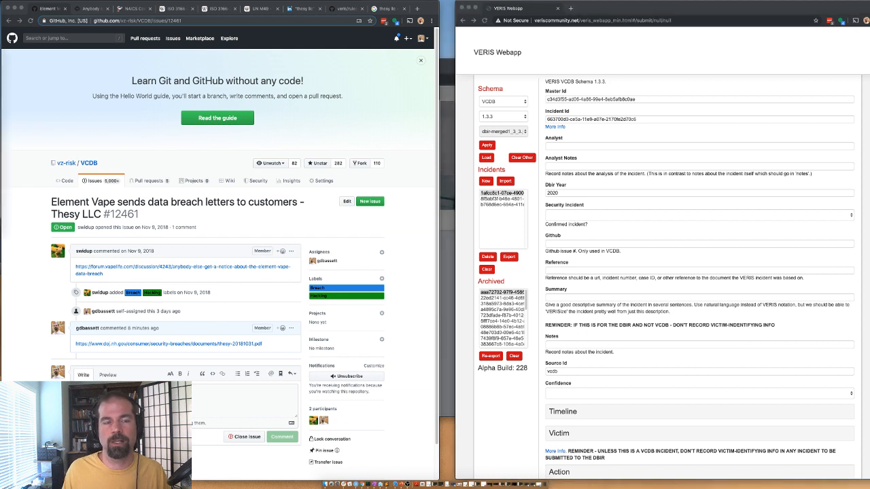
# Step: Close GitHub issue #12461 and go back to the assigned issues list
pyautogui.click(245, 437)
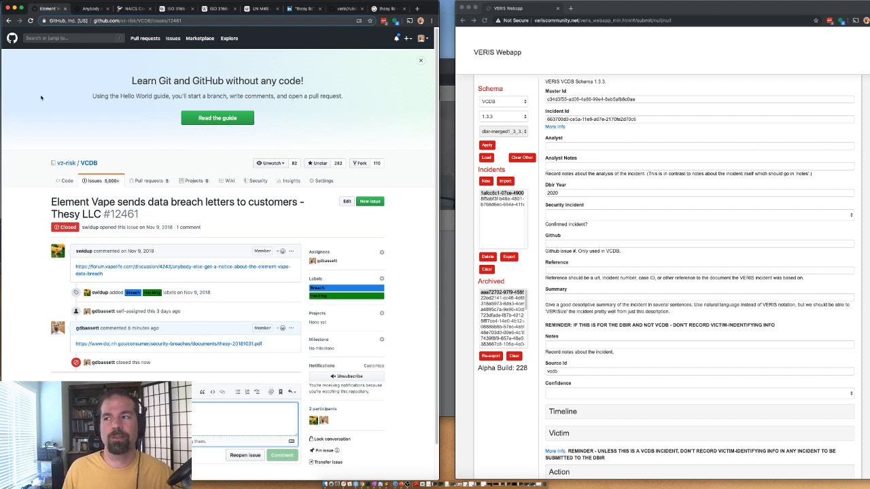
pyautogui.click(421, 61)
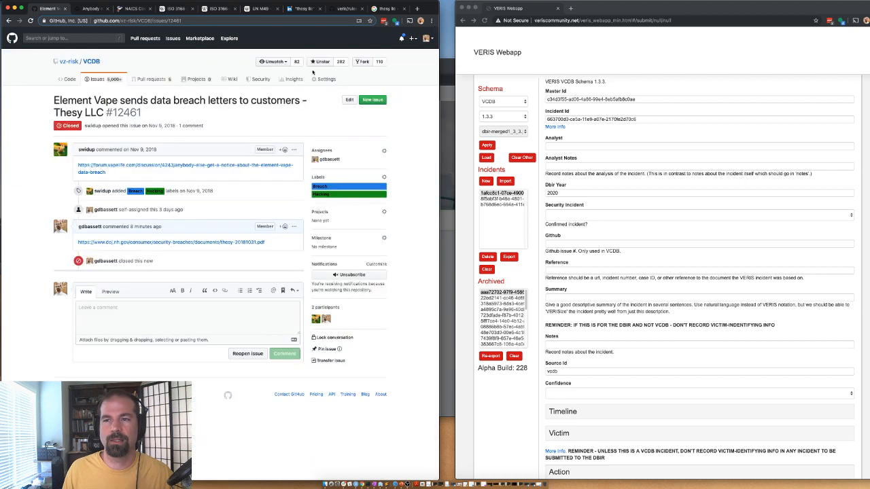
pyautogui.click(9, 21)
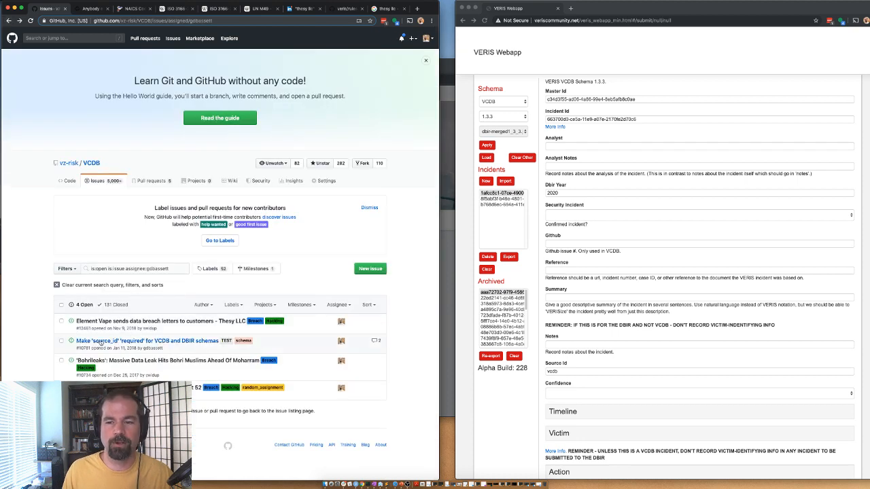
# Step: Open issue #9678 School district server breach and view its news article in a new tab
pyautogui.moveTo(100, 344)
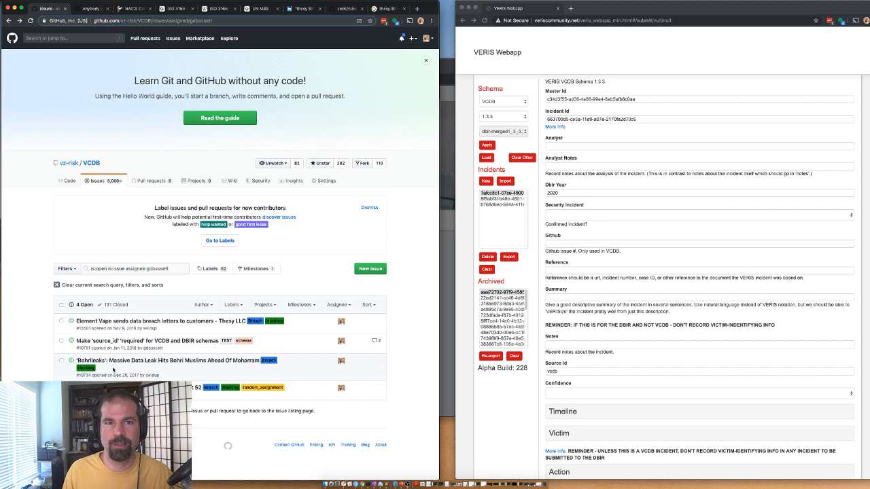
pyautogui.moveTo(136, 388)
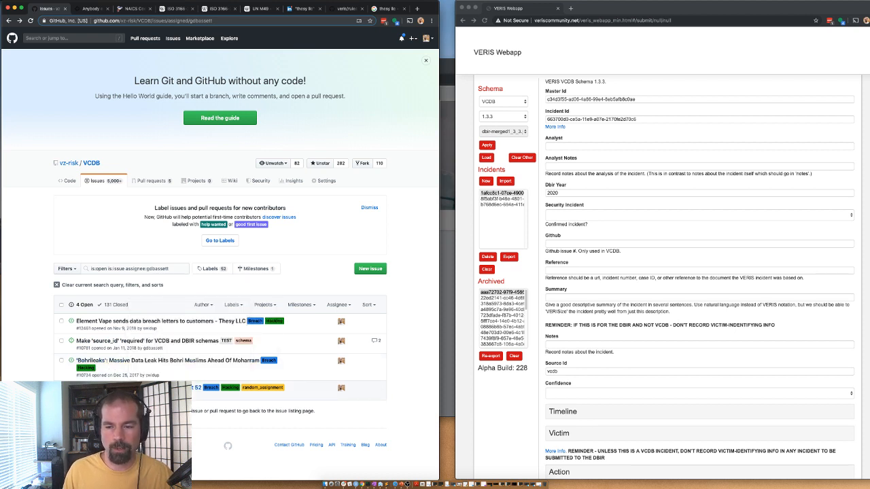
pyautogui.click(198, 387)
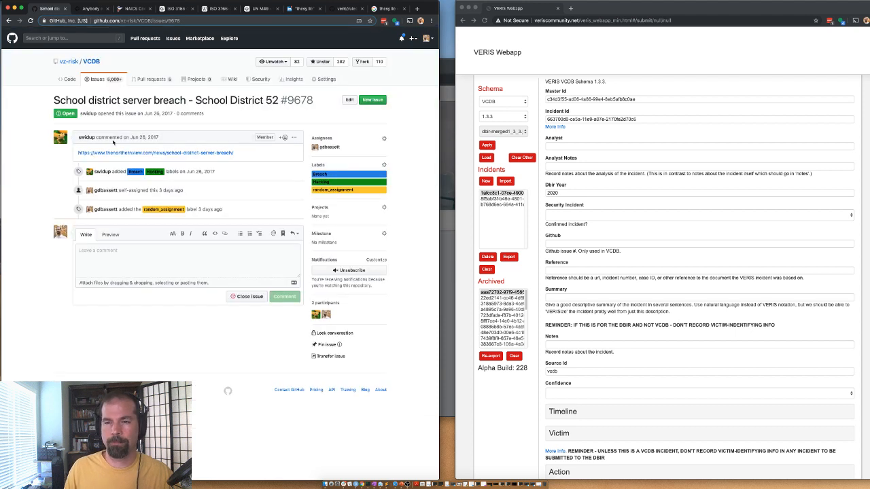
pyautogui.rightClick(124, 153)
pyautogui.click(162, 295)
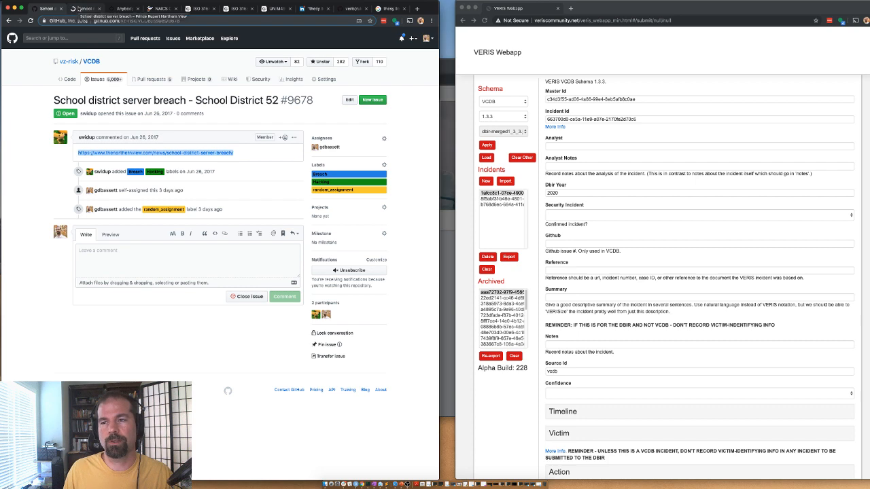
pyautogui.click(79, 8)
pyautogui.scroll(-5, 119, 288)
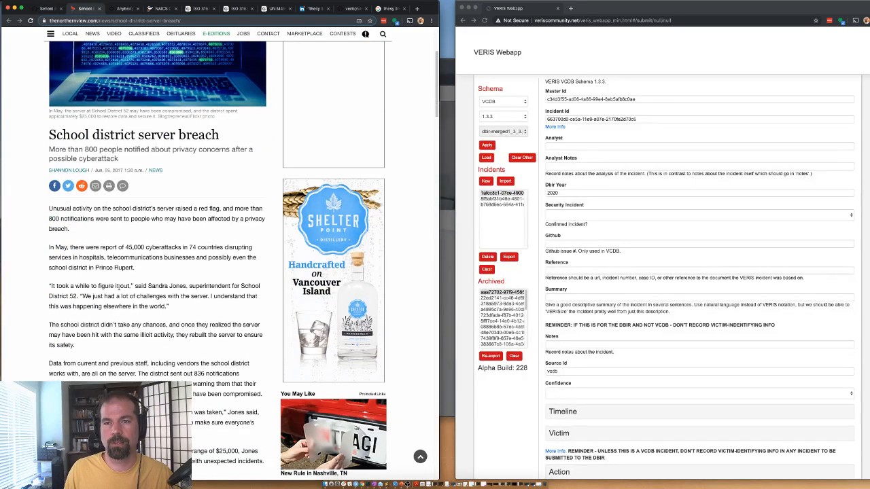
pyautogui.scroll(-2, 119, 288)
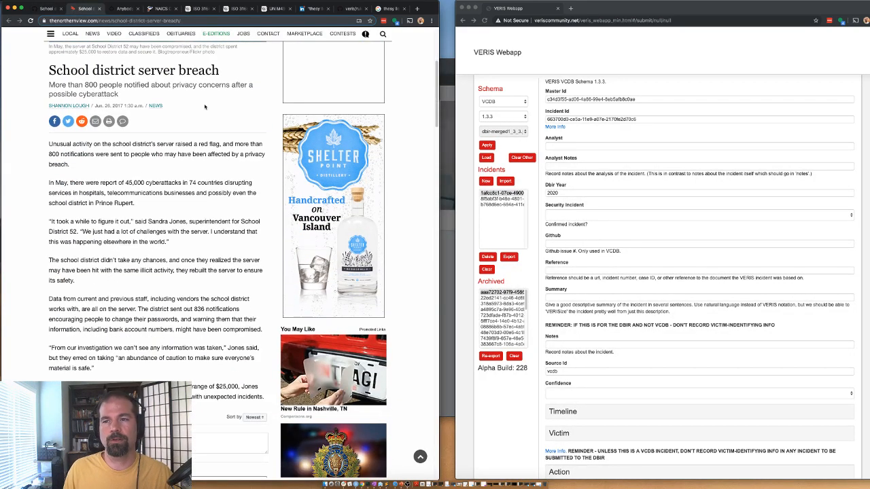
pyautogui.moveTo(249, 84); pyautogui.dragTo(170, 87)
pyautogui.click(170, 88)
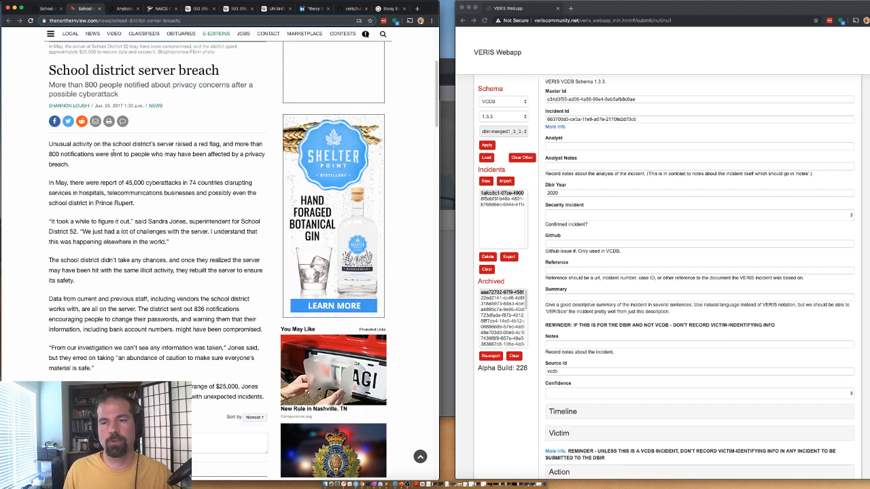
pyautogui.moveTo(155, 144); pyautogui.dragTo(76, 168)
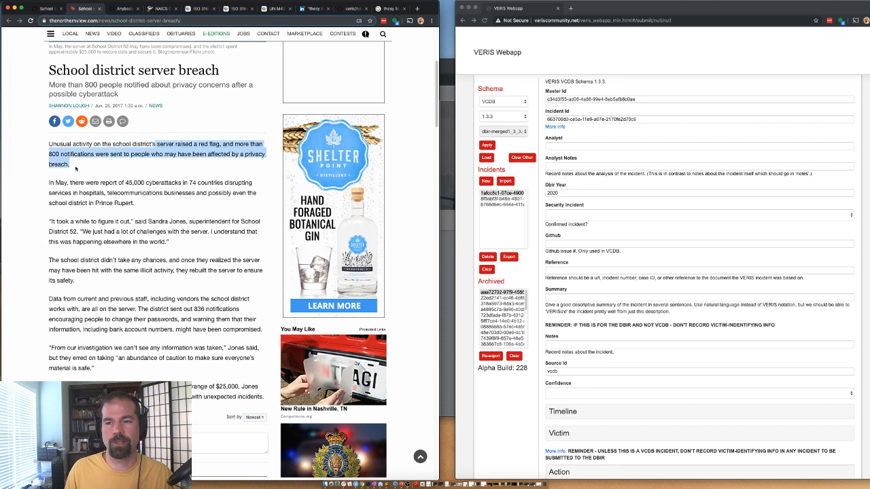
pyautogui.click(173, 153)
pyautogui.moveTo(161, 145); pyautogui.dragTo(139, 204)
pyautogui.click(129, 203)
pyautogui.click(144, 182)
pyautogui.click(85, 182)
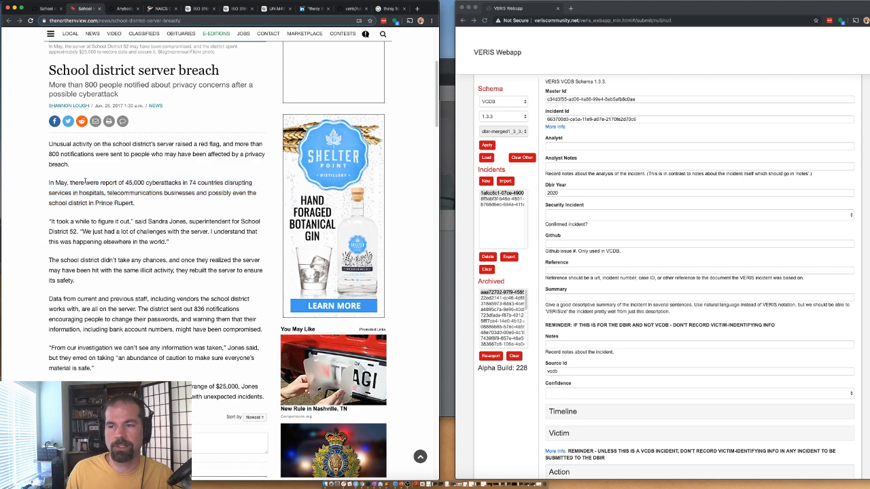
pyautogui.moveTo(53, 184); pyautogui.dragTo(153, 204)
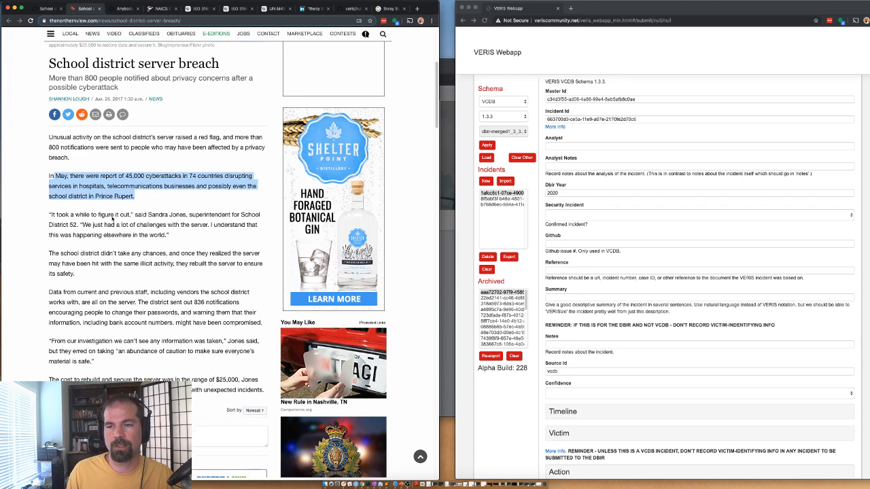
pyautogui.scroll(-2, 105, 233)
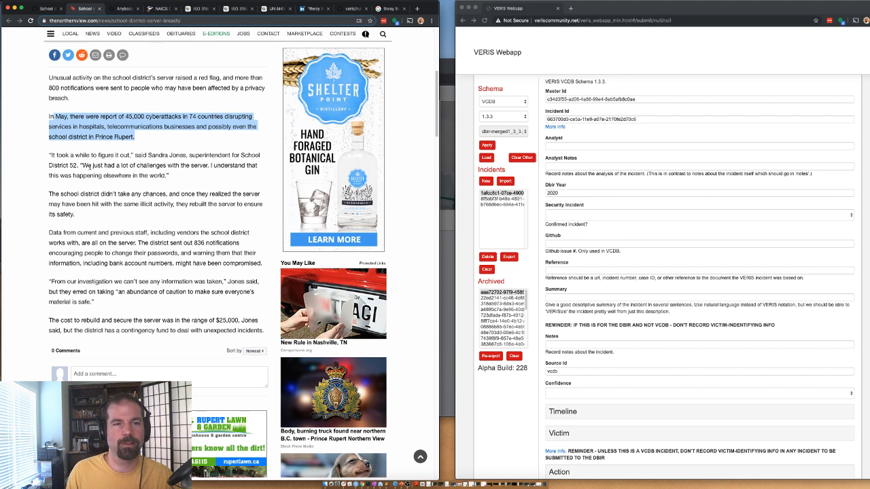
pyautogui.click(89, 167)
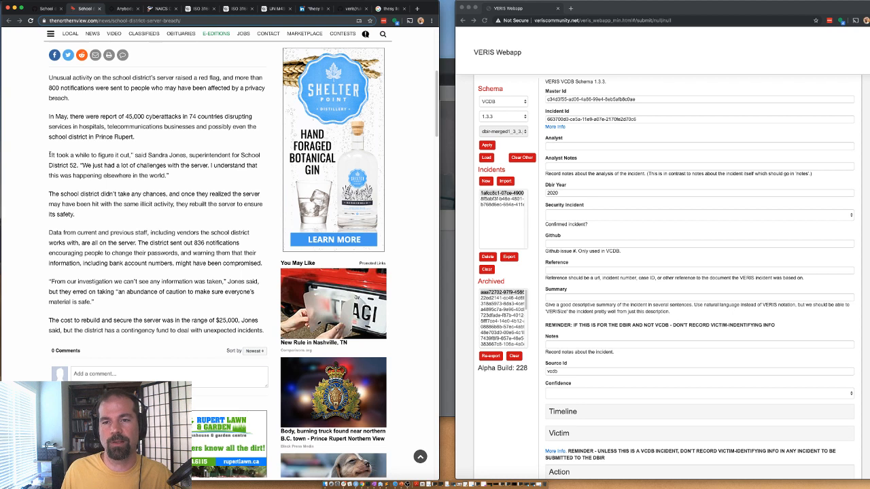
pyautogui.moveTo(166, 176)
pyautogui.mouseDown()
pyautogui.moveTo(51, 156)
pyautogui.moveTo(164, 178)
pyautogui.mouseUp()
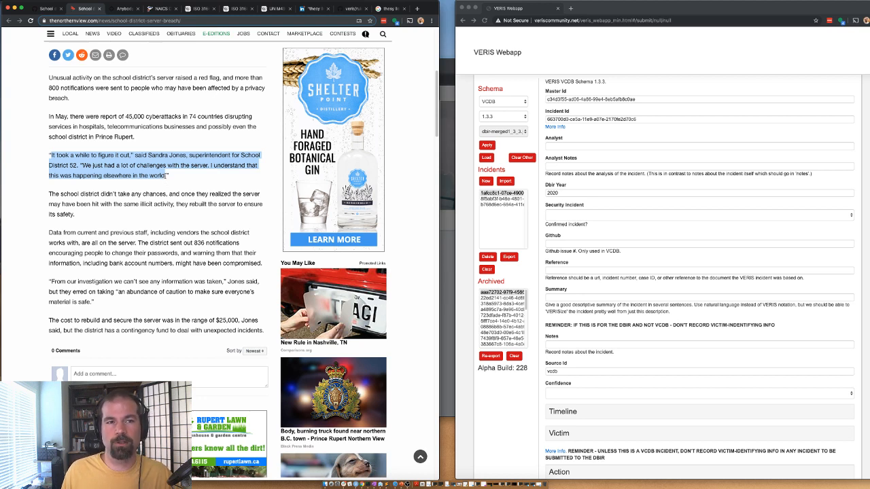
pyautogui.click(156, 173)
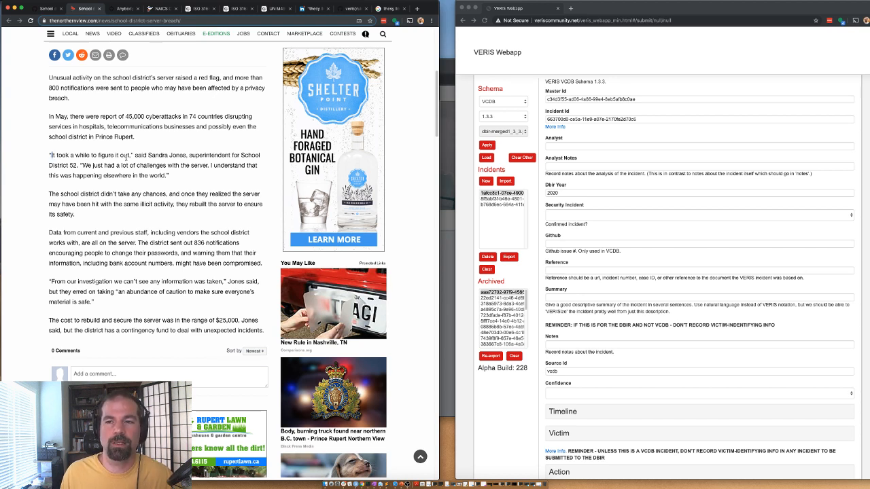
pyautogui.moveTo(131, 155); pyautogui.dragTo(82, 155)
pyautogui.click(83, 155)
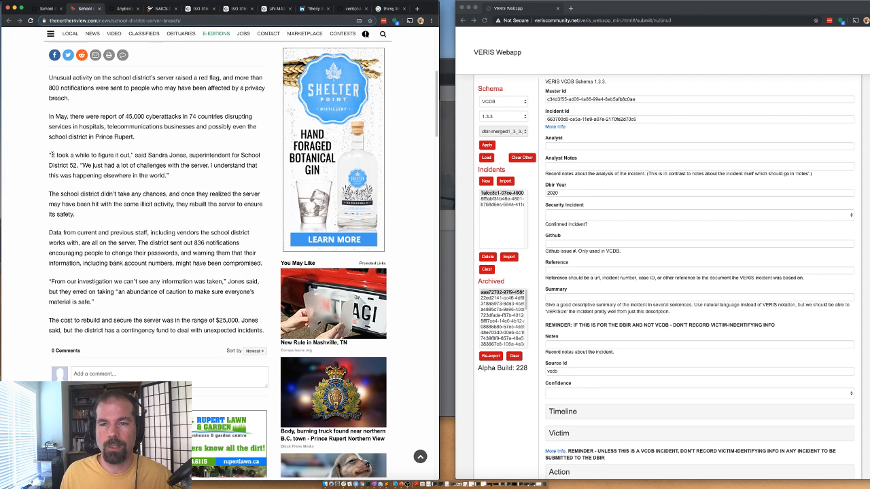
pyautogui.moveTo(51, 155); pyautogui.dragTo(81, 156)
pyautogui.click(56, 159)
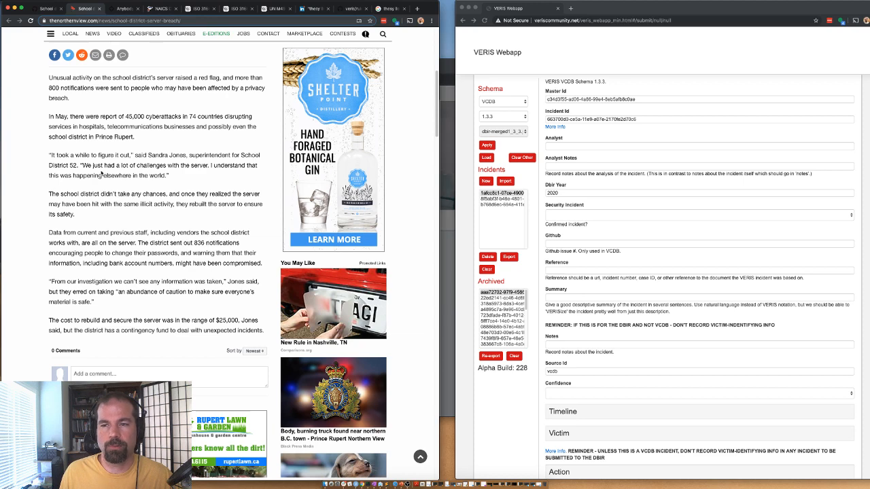
pyautogui.scroll(-1, 109, 173)
pyautogui.moveTo(160, 163); pyautogui.dragTo(167, 173)
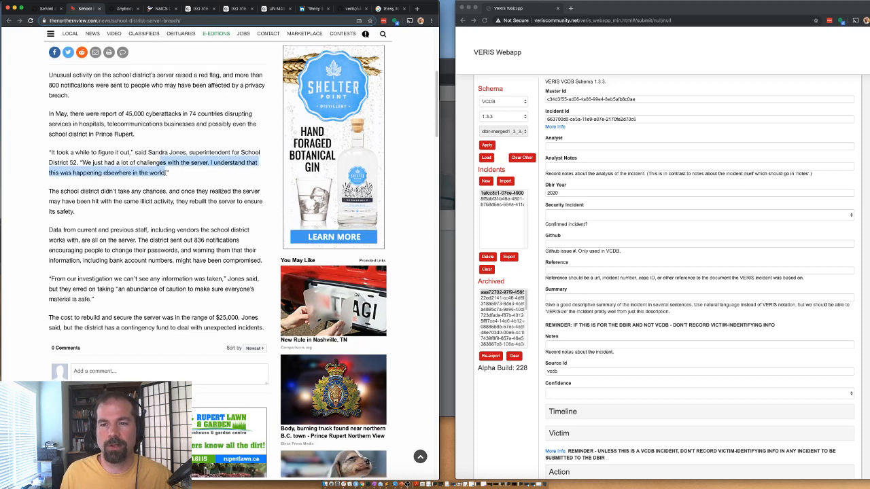
pyautogui.scroll(-1, 183, 182)
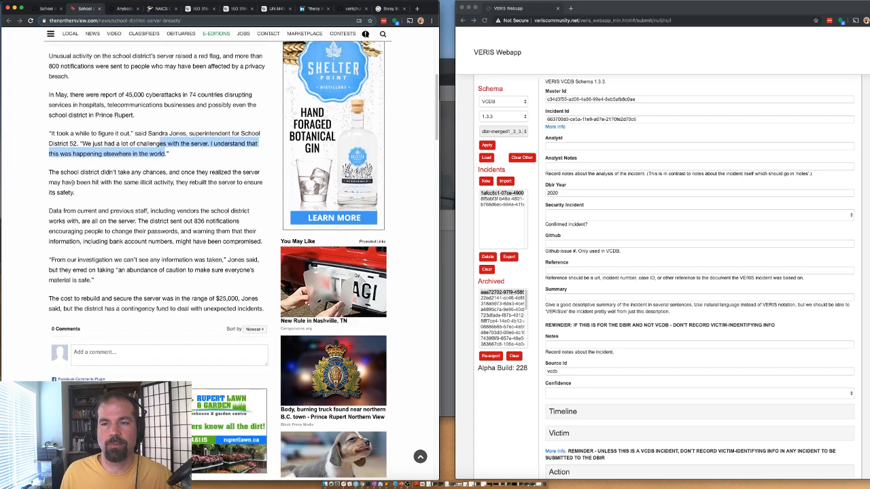
pyautogui.scroll(-1, 84, 163)
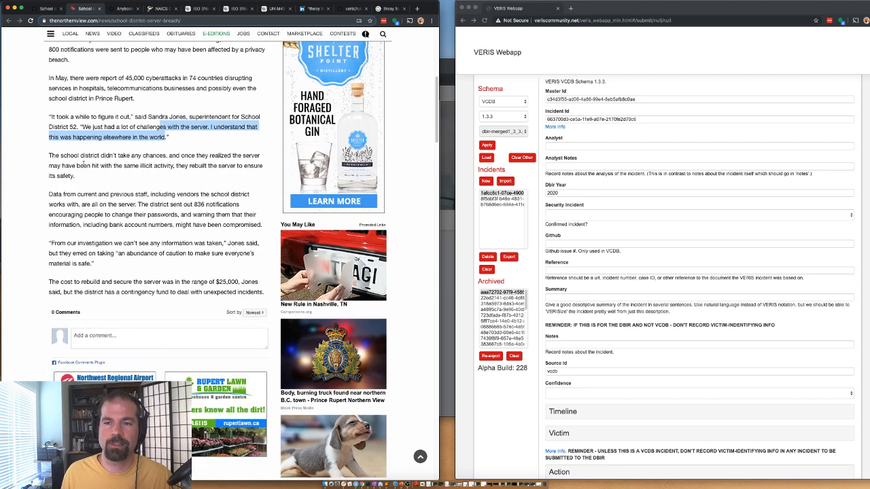
pyautogui.moveTo(197, 157); pyautogui.dragTo(208, 165)
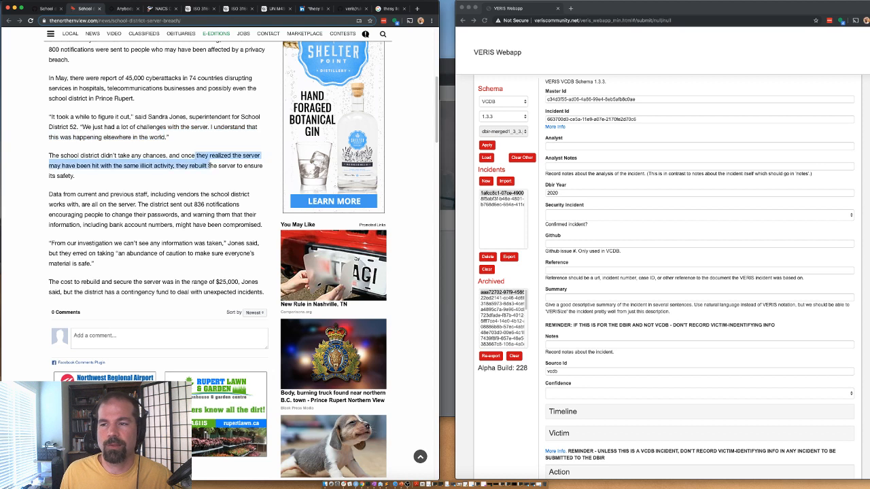
pyautogui.click(209, 165)
pyautogui.moveTo(123, 166); pyautogui.dragTo(166, 171)
pyautogui.click(166, 172)
pyautogui.click(167, 172)
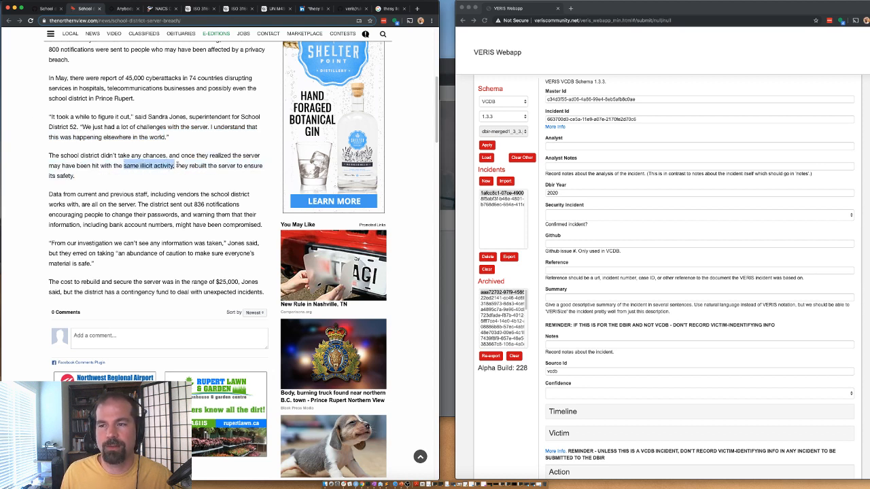
pyautogui.scroll(-3, 166, 170)
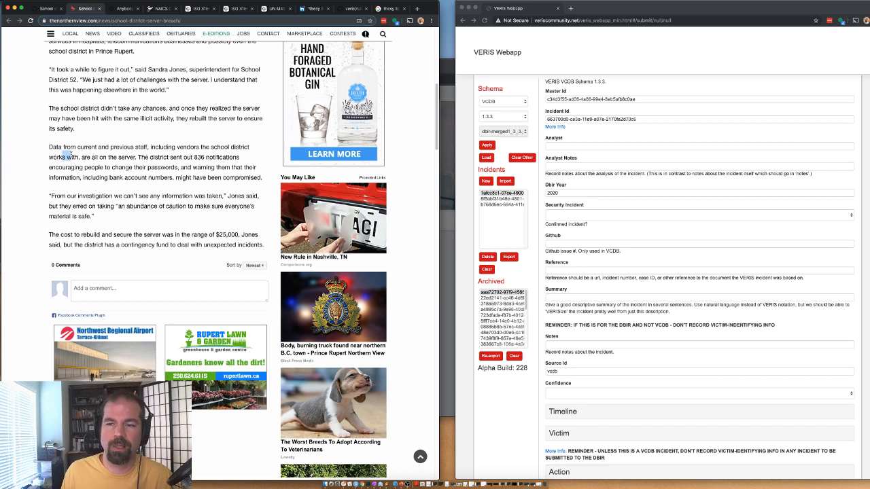
# Step: Add the Needs Details label to issue #9678
pyautogui.hotkey('ctrl', 'shift', 'Tab')
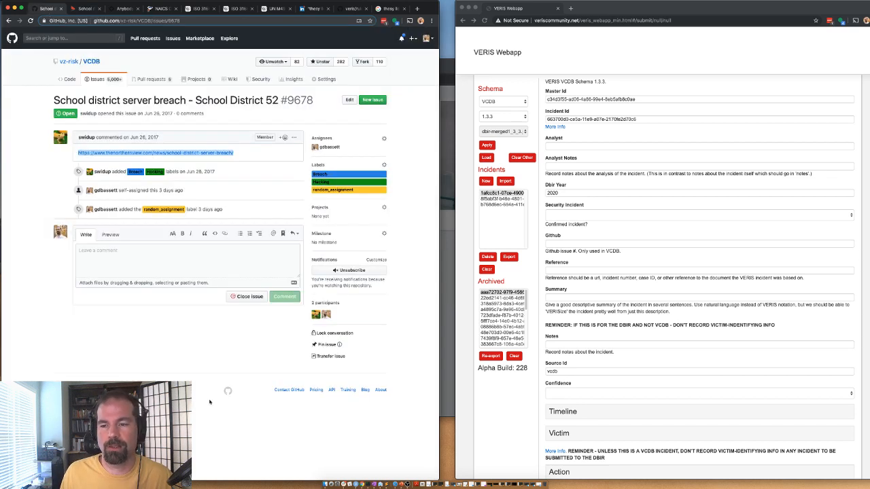
pyautogui.click(155, 268)
pyautogui.click(384, 164)
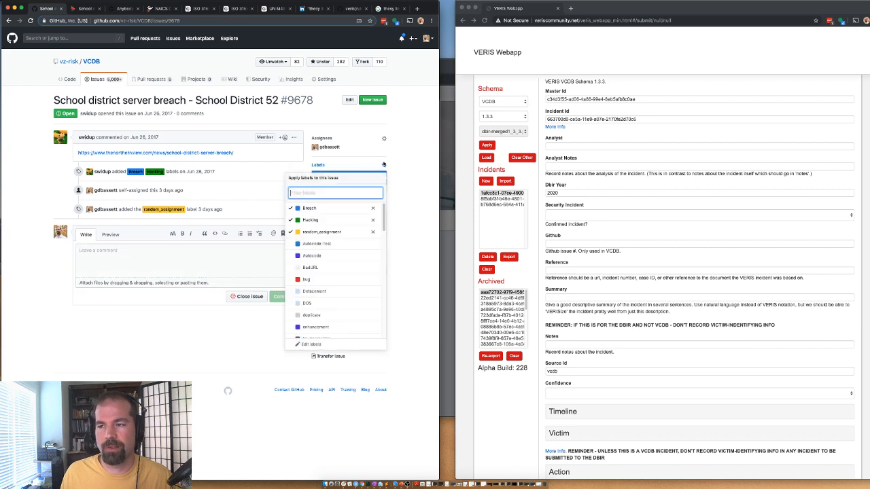
pyautogui.scroll(-10, 330, 300)
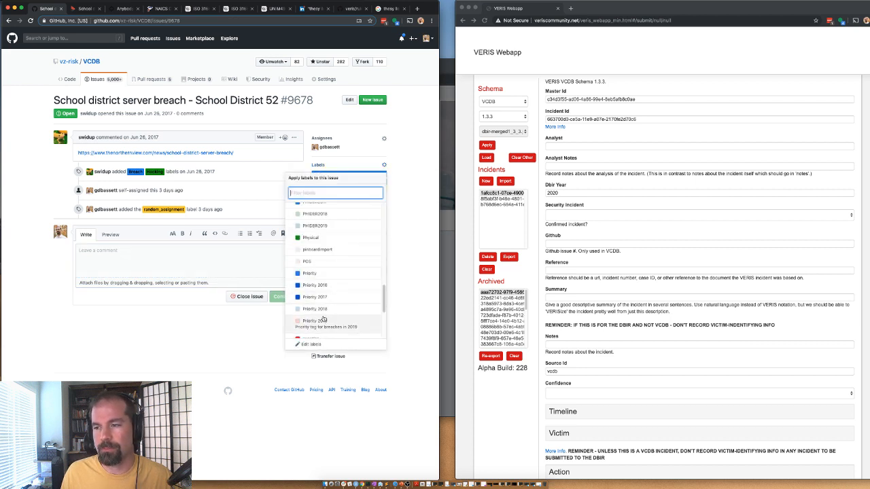
pyautogui.scroll(4, 327, 297)
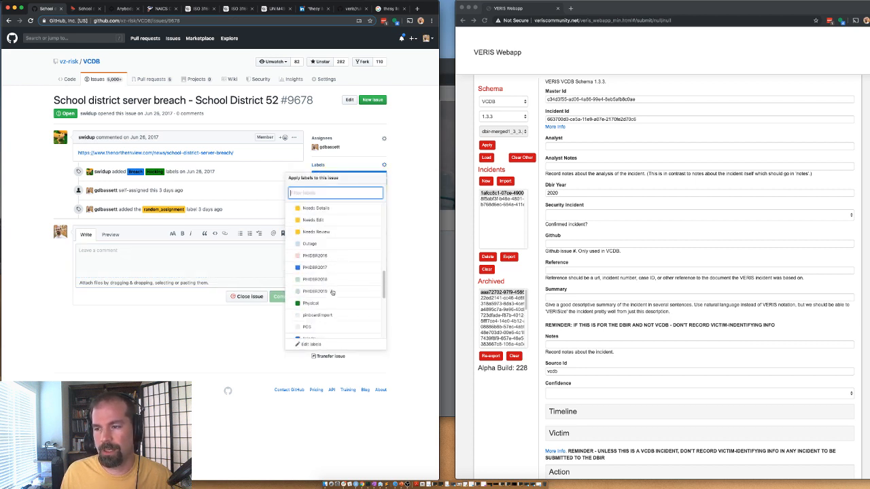
pyautogui.click(324, 208)
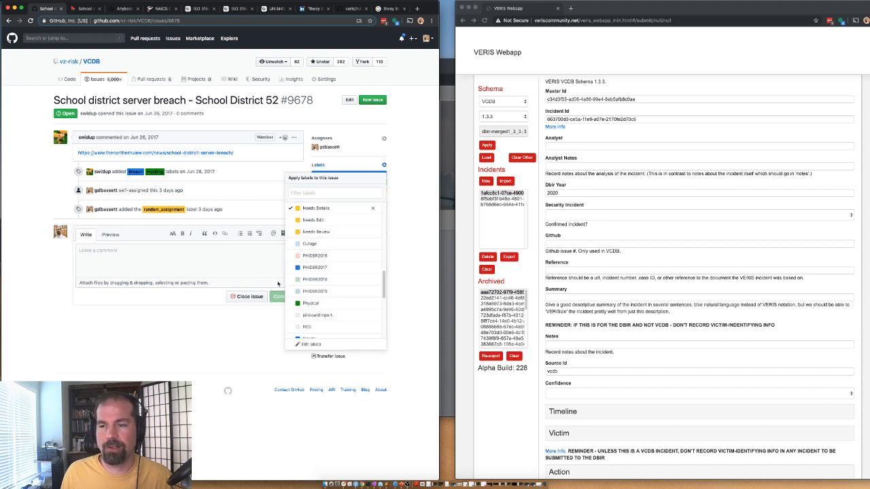
pyautogui.press('Escape')
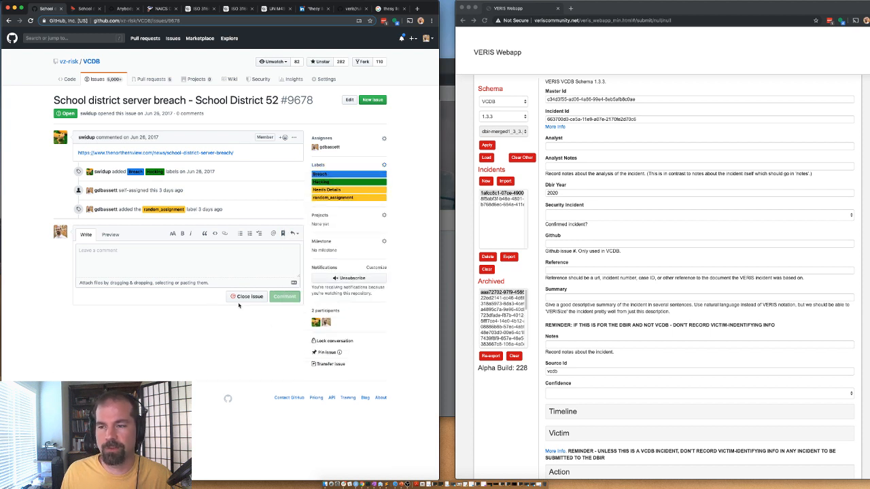
# Step: Close issue #9678 and the news tab, returning to the assigned issues list
pyautogui.click(240, 297)
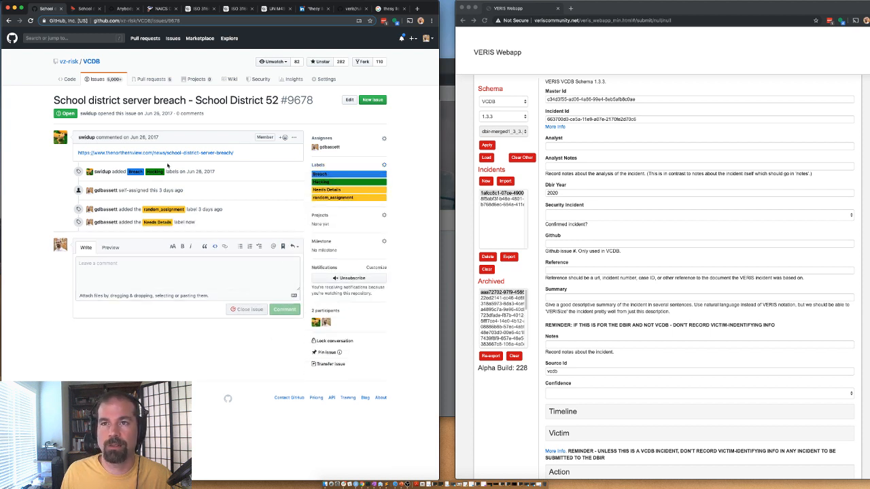
pyautogui.click(100, 9)
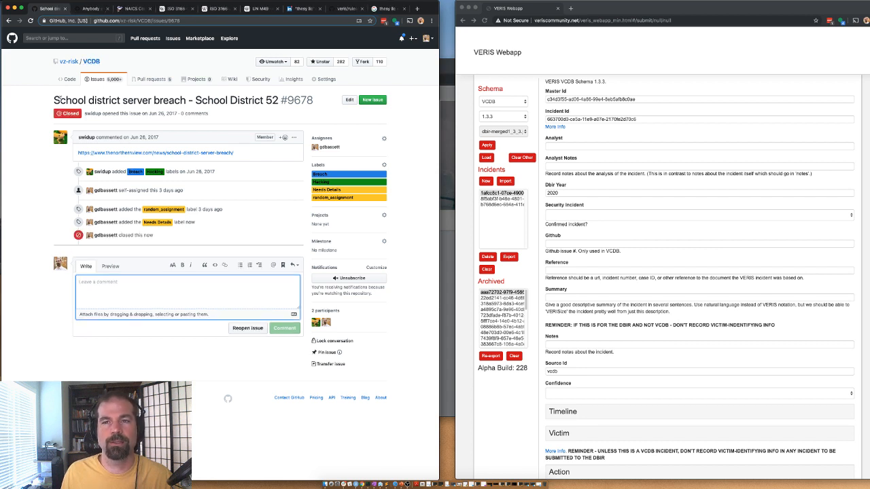
pyautogui.click(9, 21)
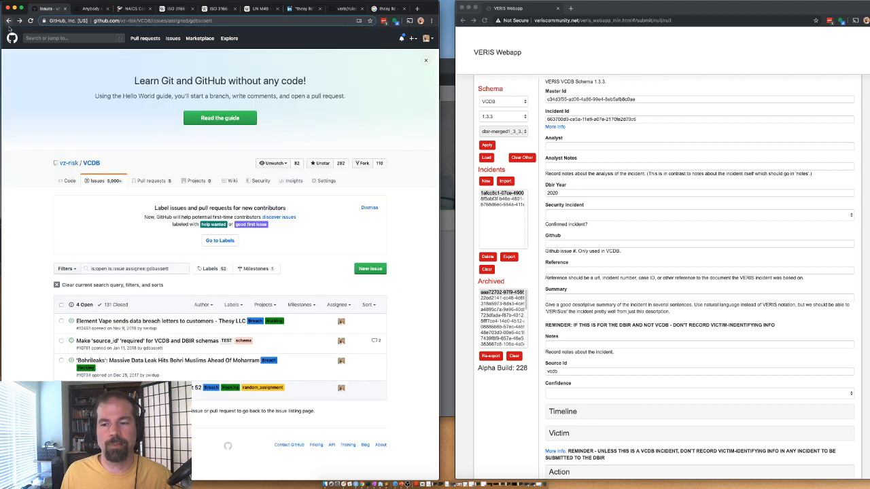
# Step: Open Bohrileaks issue #10734 and load its mid-day article in a new tab
pyautogui.click(163, 341)
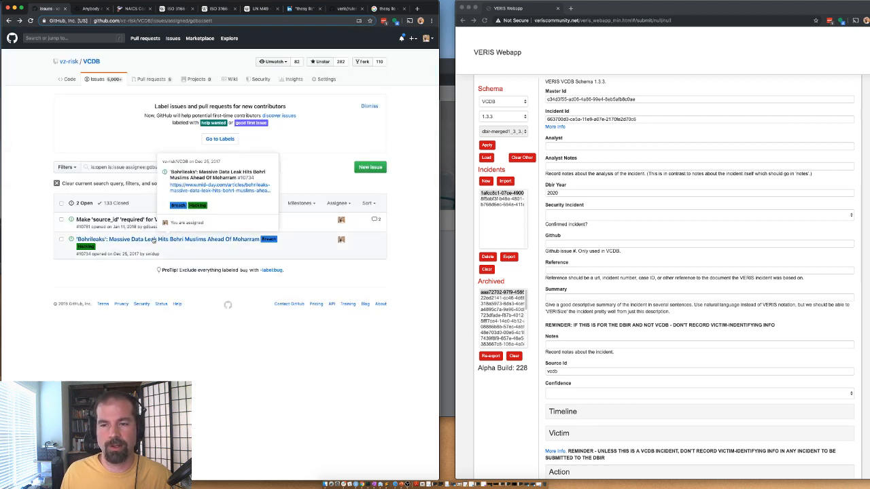
pyautogui.click(154, 240)
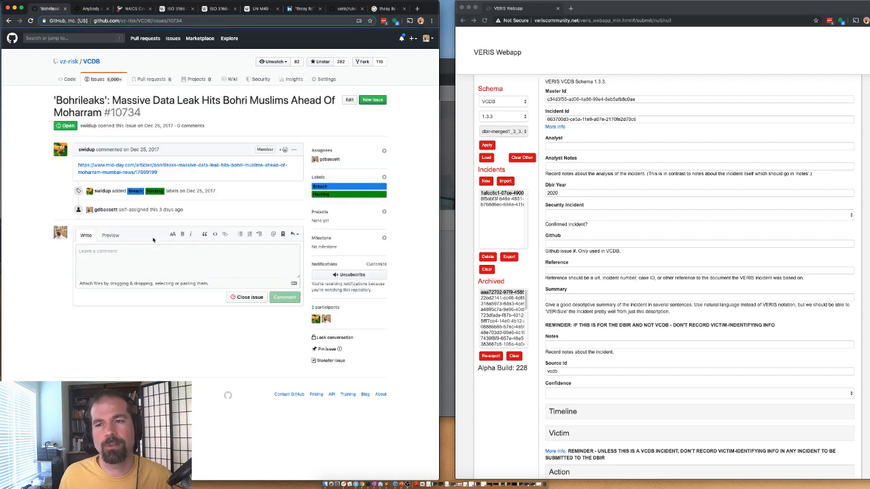
pyautogui.rightClick(113, 172)
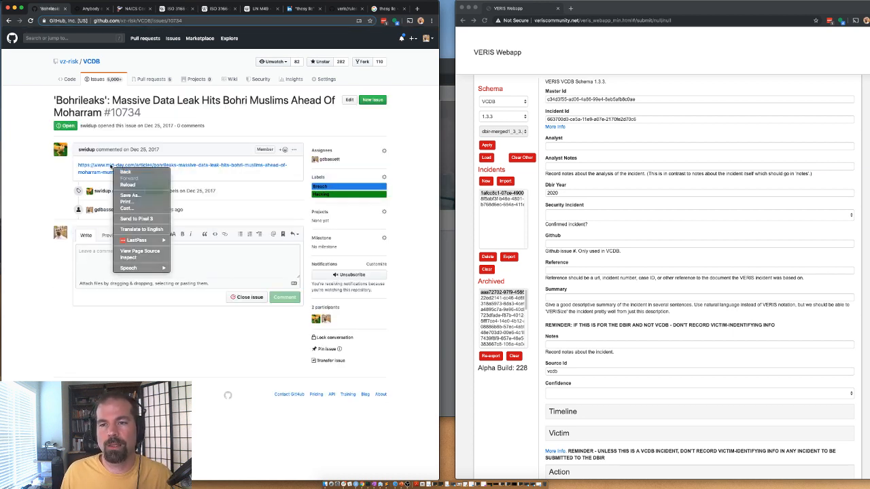
pyautogui.rightClick(112, 171)
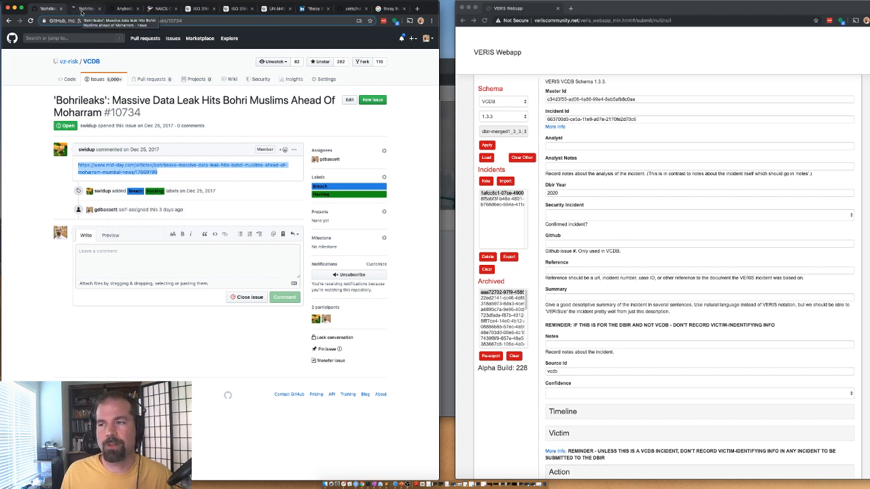
pyautogui.click(82, 10)
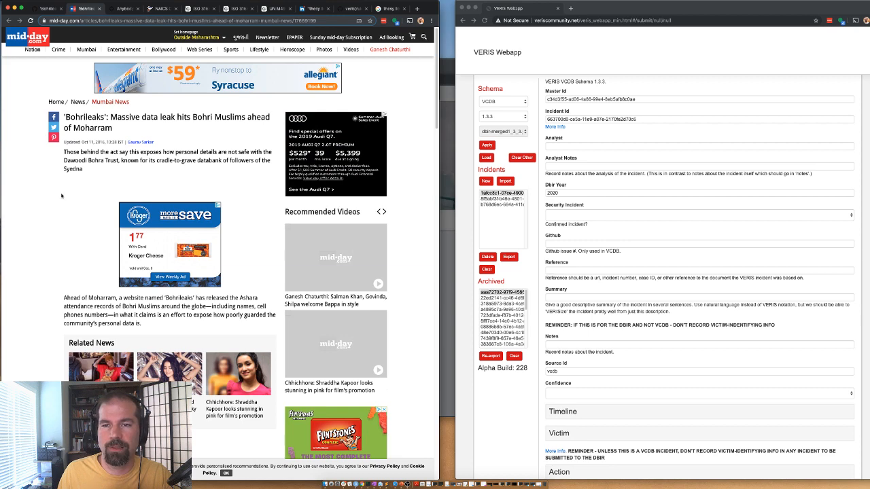
pyautogui.scroll(-1, 57, 272)
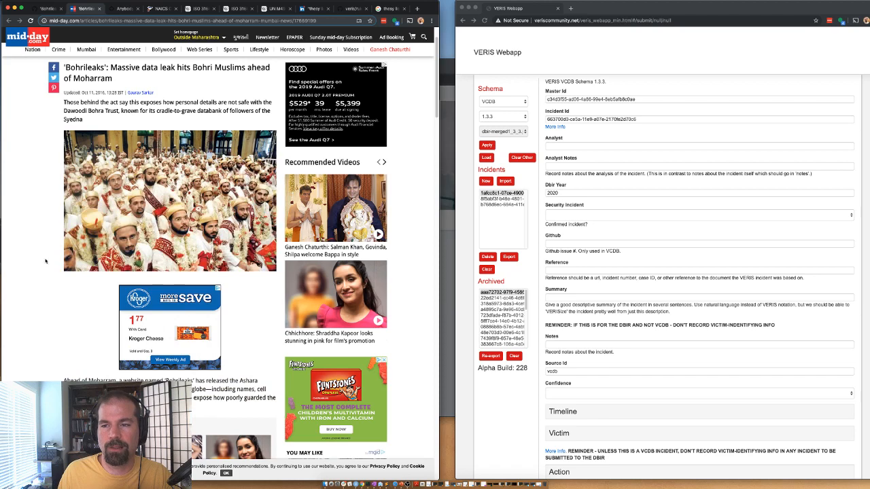
pyautogui.scroll(-3, 39, 238)
pyautogui.scroll(-3, 39, 238)
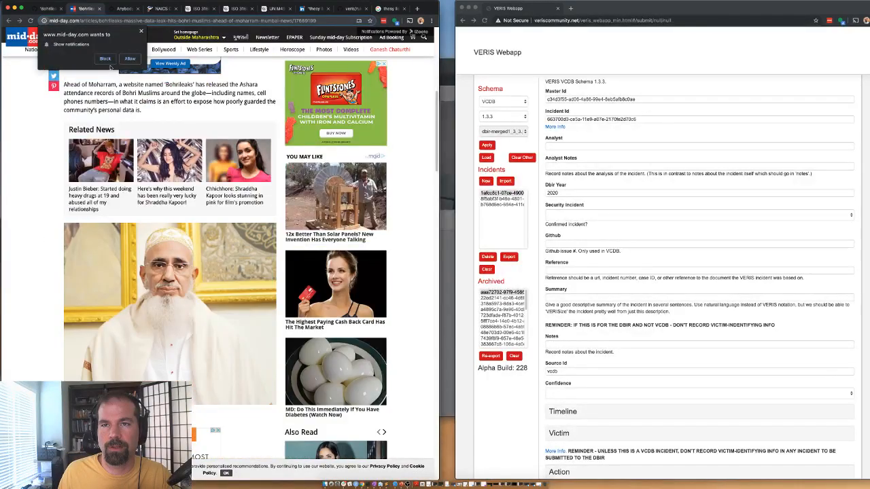
pyautogui.click(105, 59)
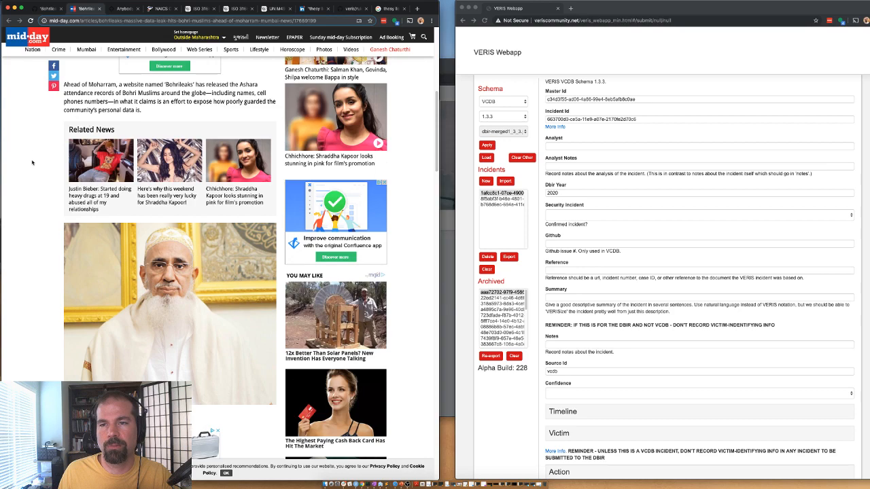
pyautogui.scroll(-10, 32, 162)
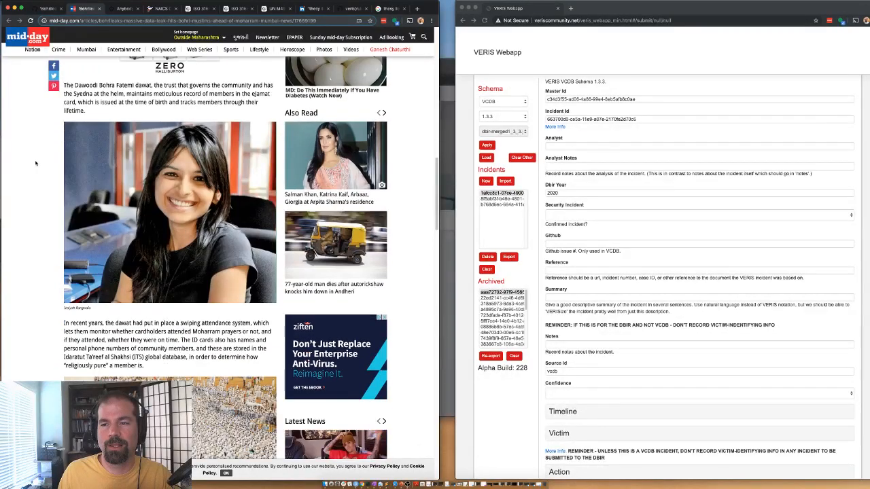
pyautogui.scroll(-1, 36, 161)
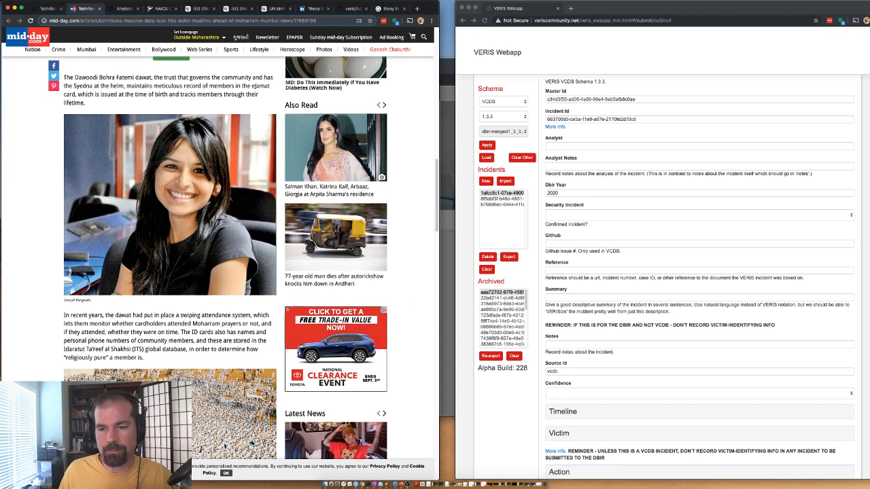
pyautogui.scroll(-2, 51, 311)
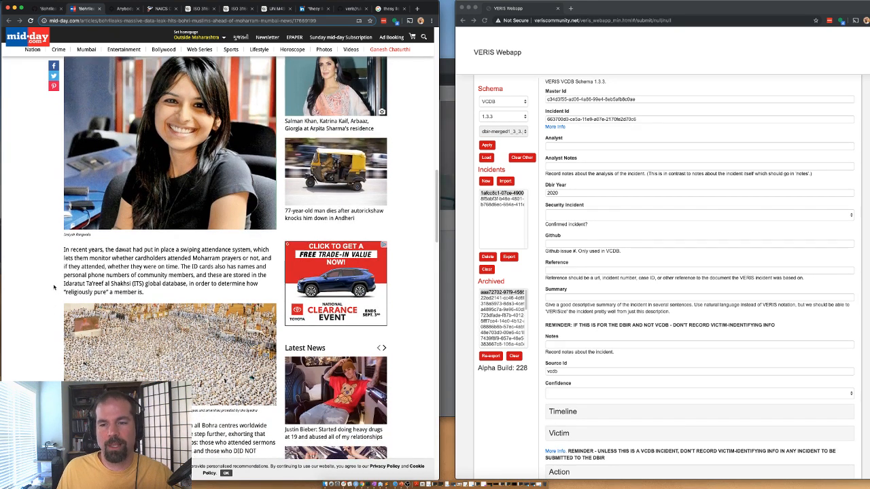
pyautogui.scroll(-2, 53, 285)
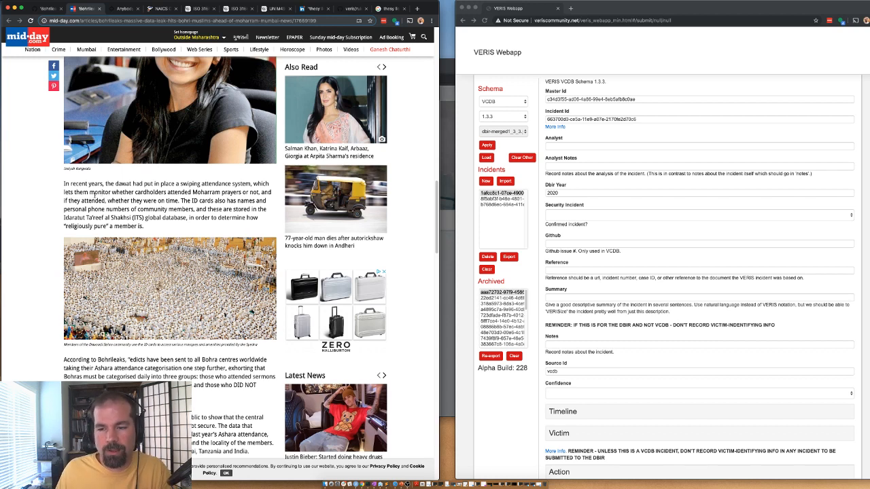
pyautogui.scroll(-5, 178, 270)
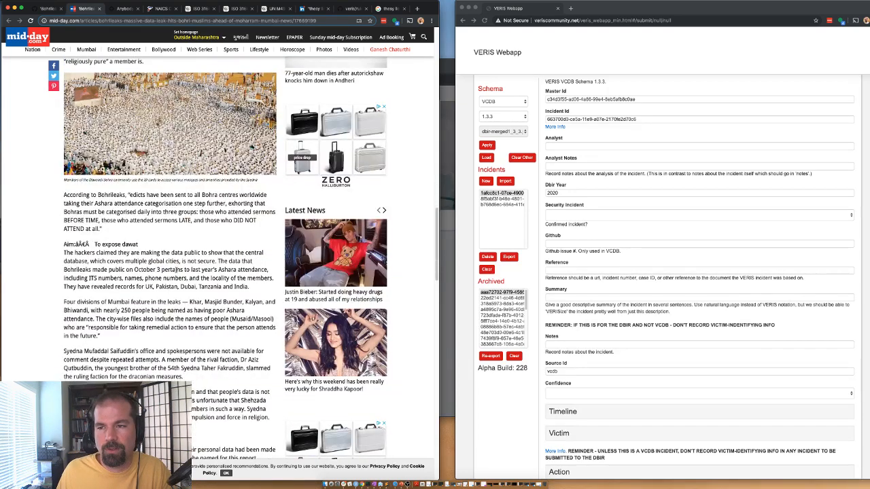
pyautogui.scroll(-1, 161, 263)
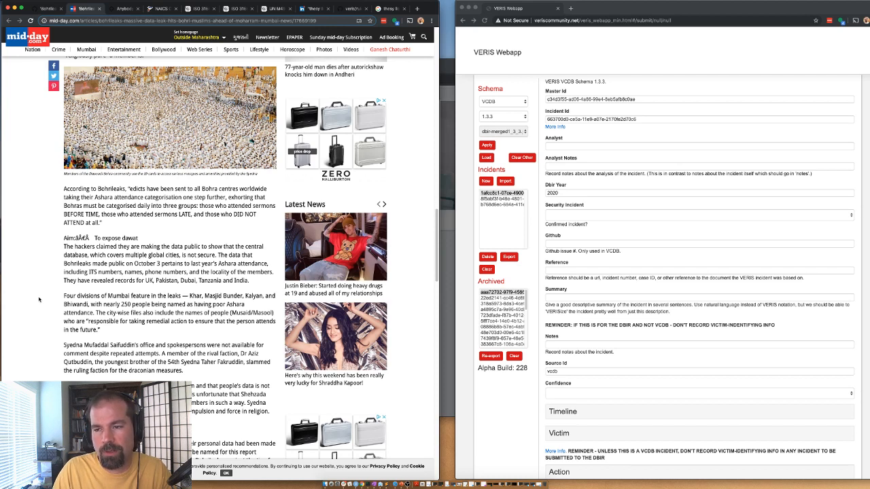
pyautogui.moveTo(166, 263); pyautogui.dragTo(129, 264)
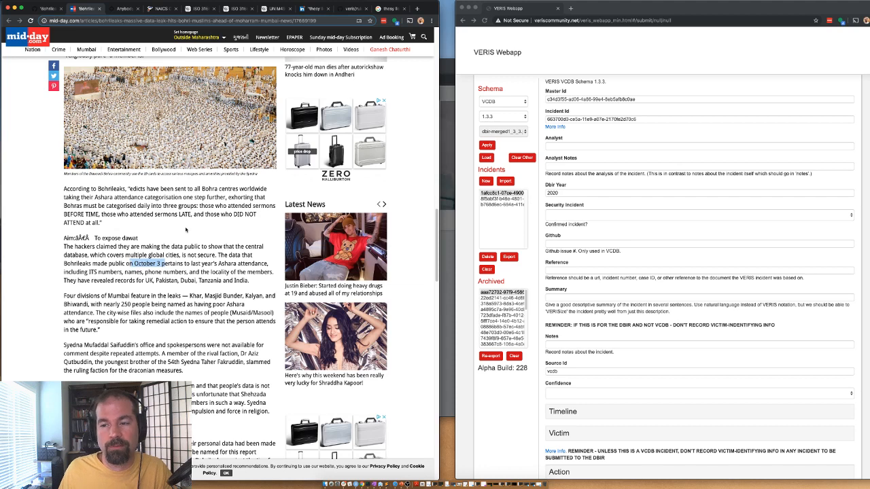
pyautogui.scroll(-2, 185, 230)
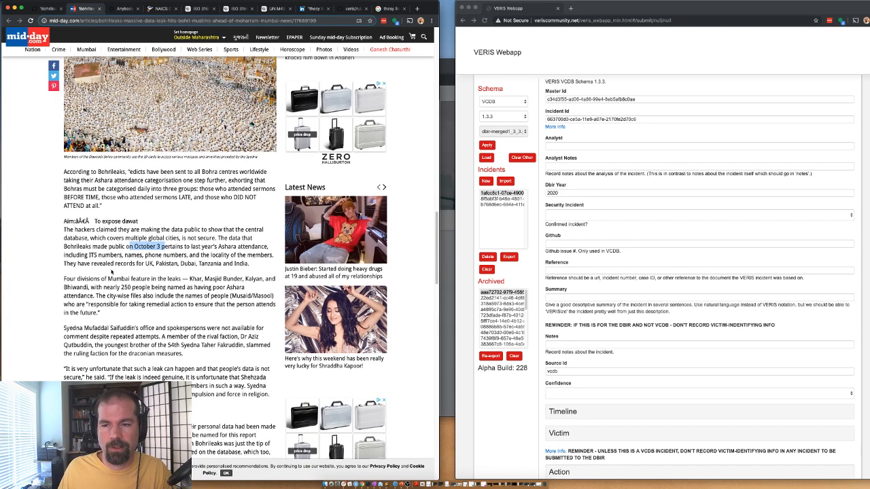
pyautogui.scroll(-5, 199, 258)
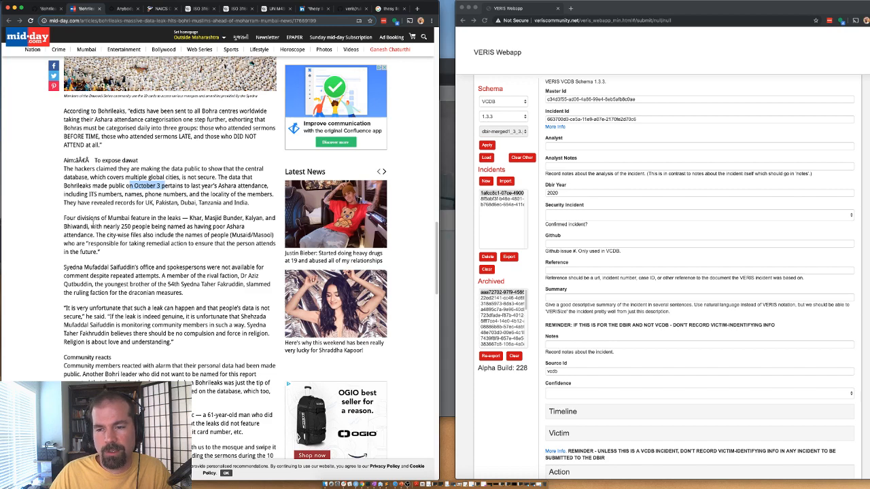
pyautogui.scroll(-3, 170, 258)
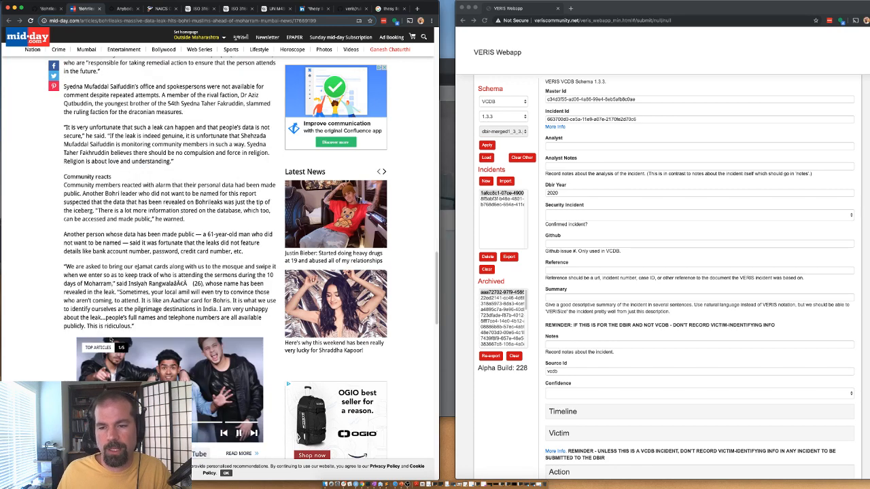
pyautogui.scroll(6, 170, 258)
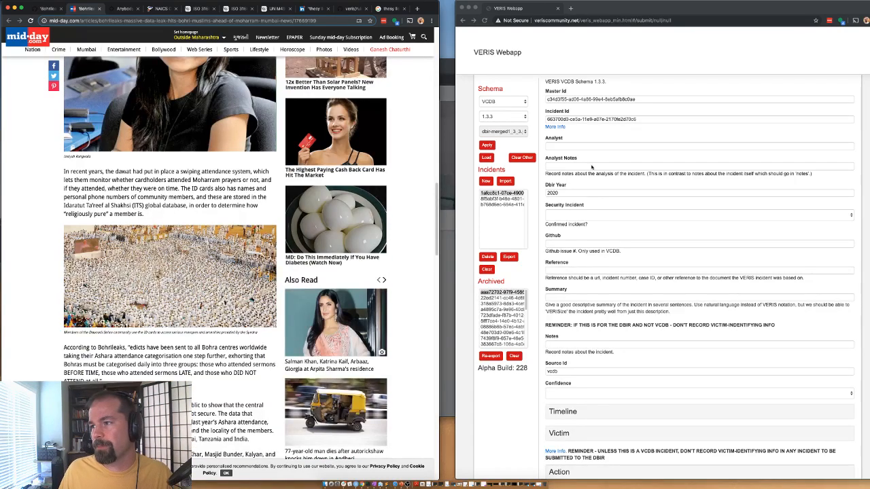
# Step: Enter the analyst's name, change Dbir Year from 2020 to 2017, and mark the security incident Confirmed
pyautogui.click(578, 145)
pyautogui.write('gbassett')
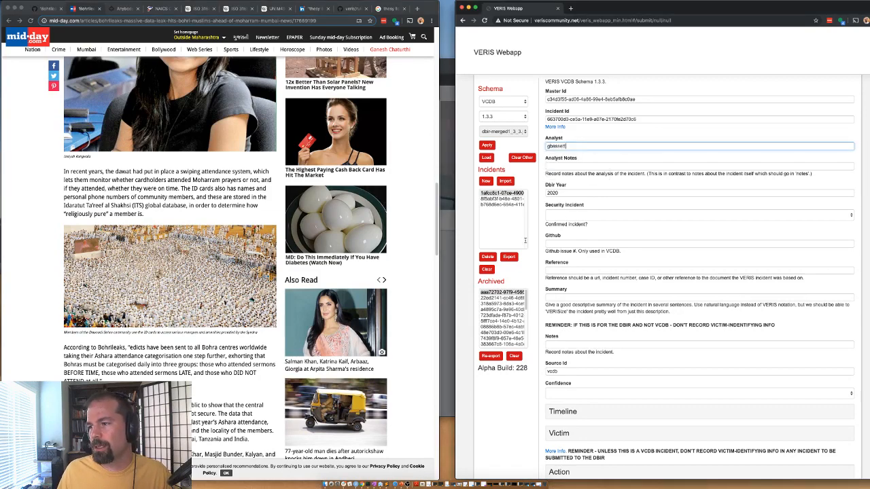
pyautogui.scroll(15, 119, 186)
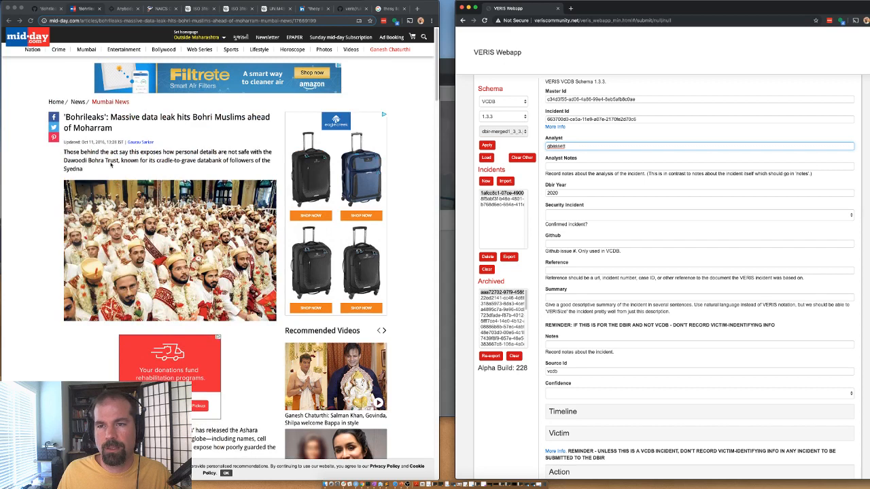
pyautogui.click(552, 193)
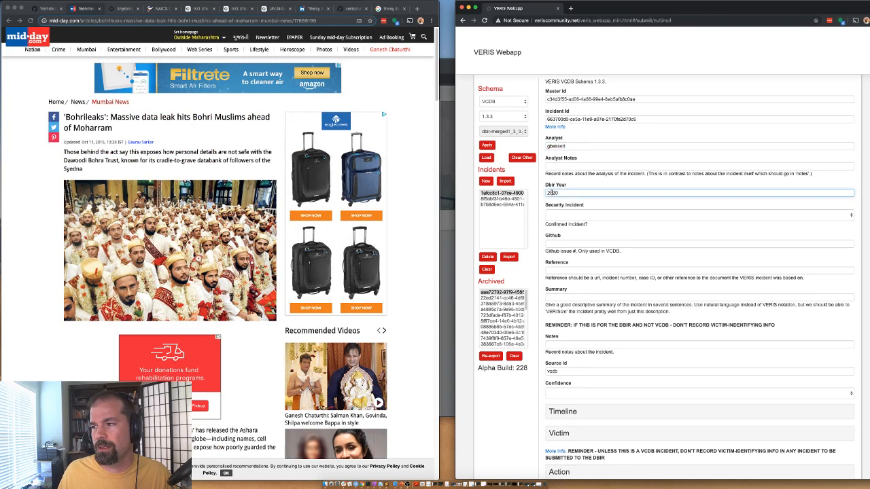
pyautogui.doubleClick(552, 193)
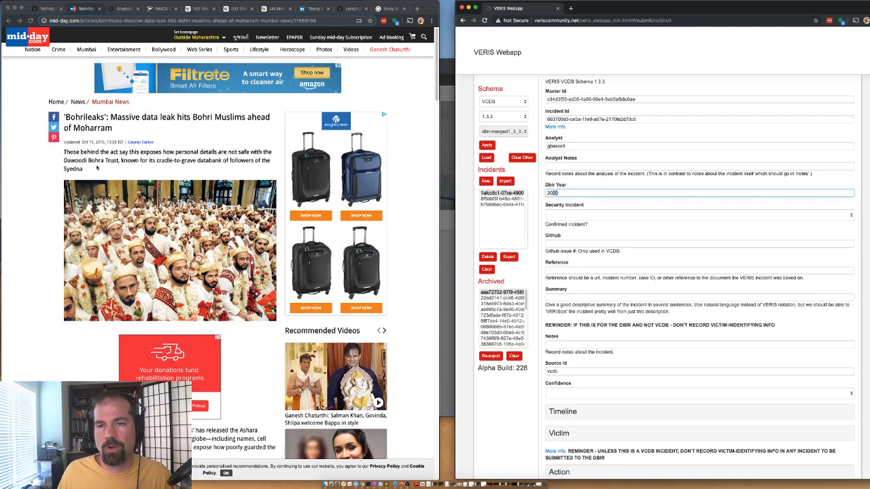
pyautogui.write('2017')
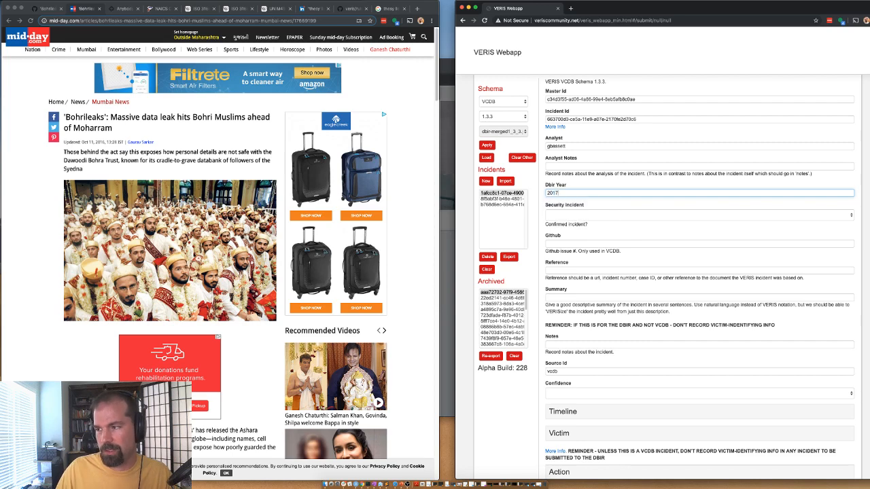
pyautogui.scroll(-5, 177, 170)
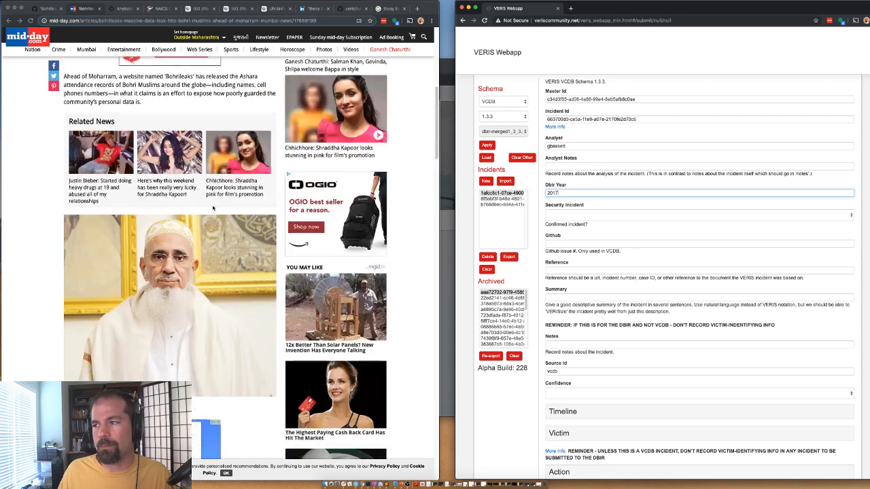
pyautogui.click(578, 215)
pyautogui.click(577, 220)
pyautogui.click(577, 219)
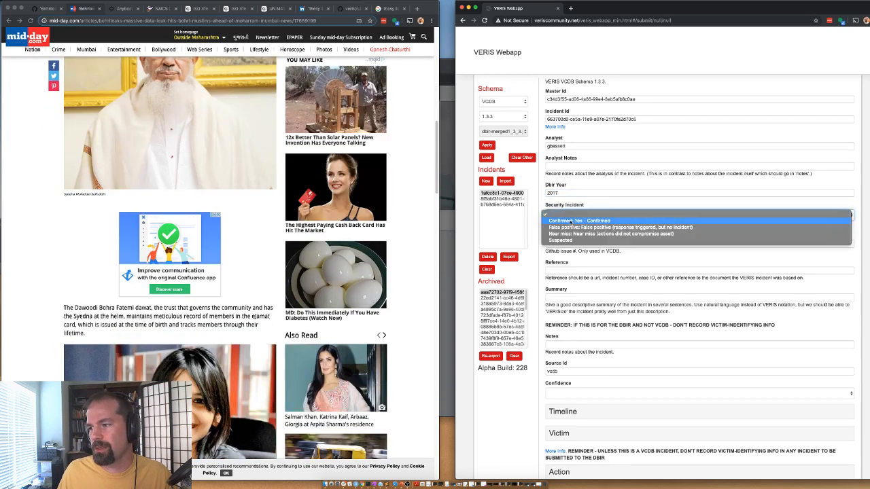
pyautogui.click(577, 222)
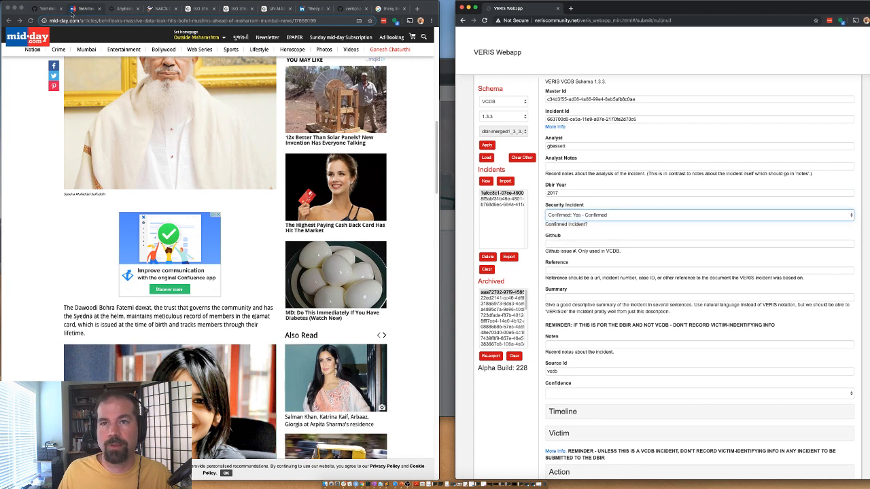
# Step: Paste GitHub issue number 10734 and the mid-day article URL as the reference
pyautogui.click(54, 11)
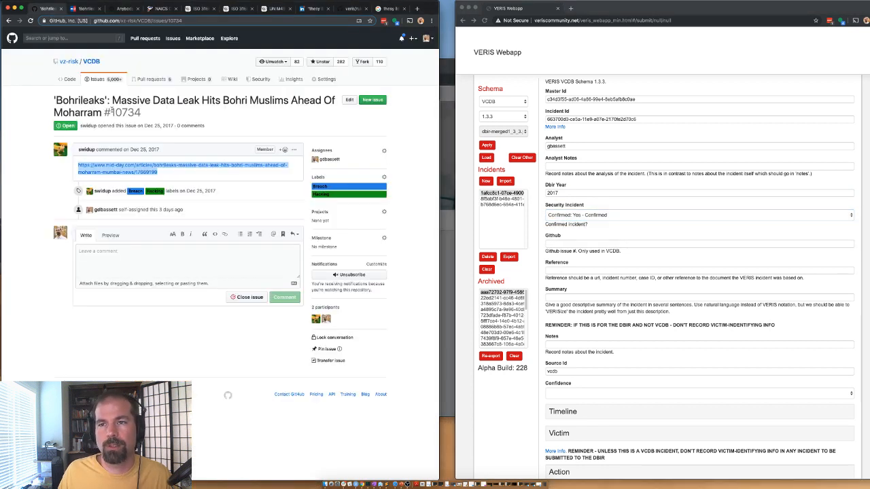
pyautogui.moveTo(112, 112); pyautogui.dragTo(145, 115)
pyautogui.press('super+c')
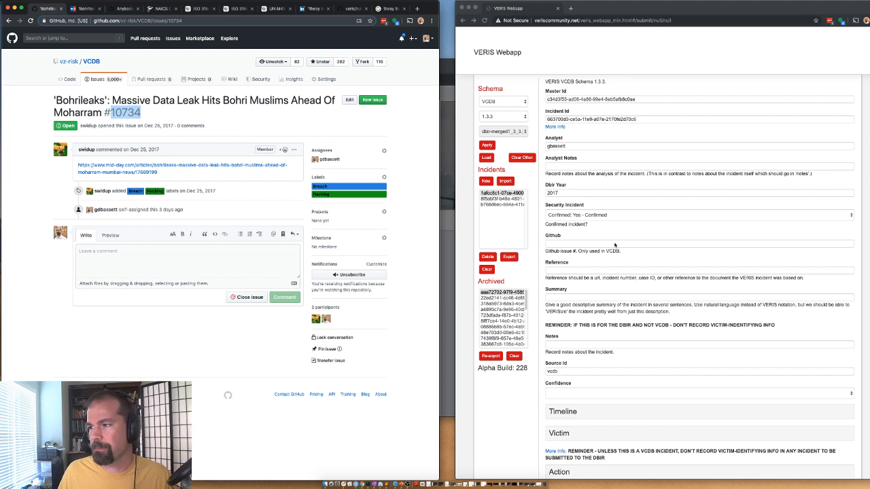
pyautogui.click(614, 245)
pyautogui.press('super+v')
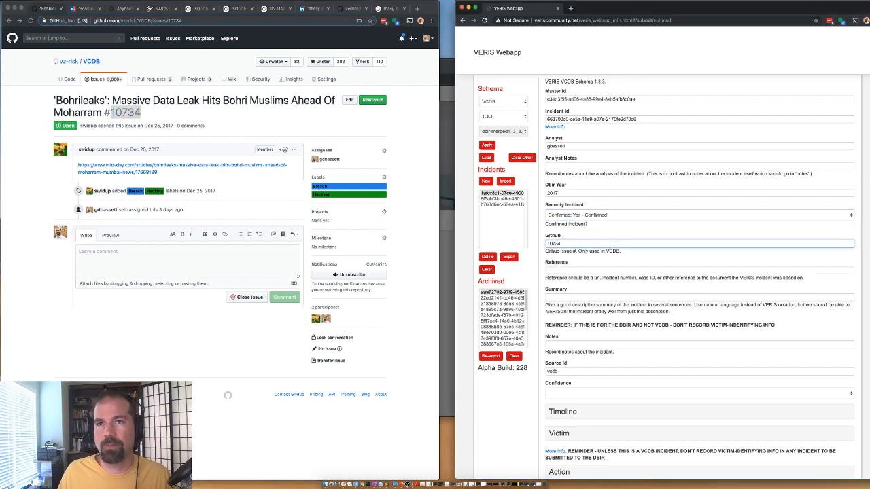
pyautogui.click(92, 10)
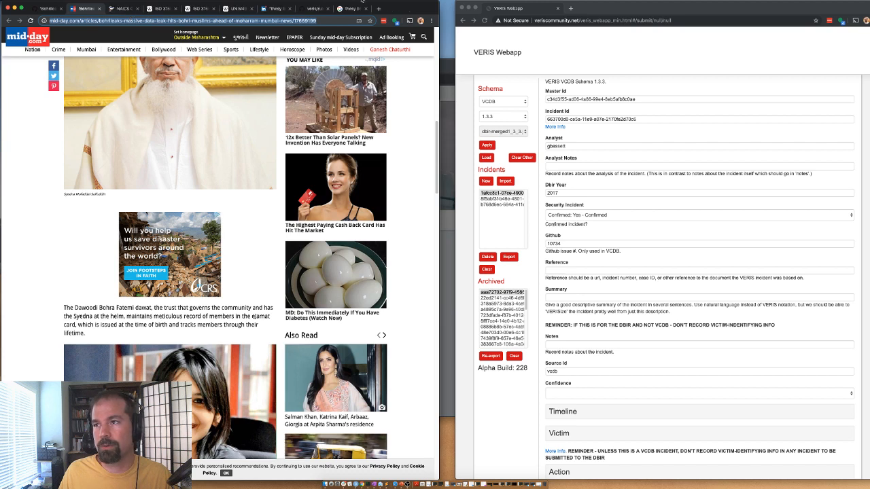
pyautogui.click(567, 270)
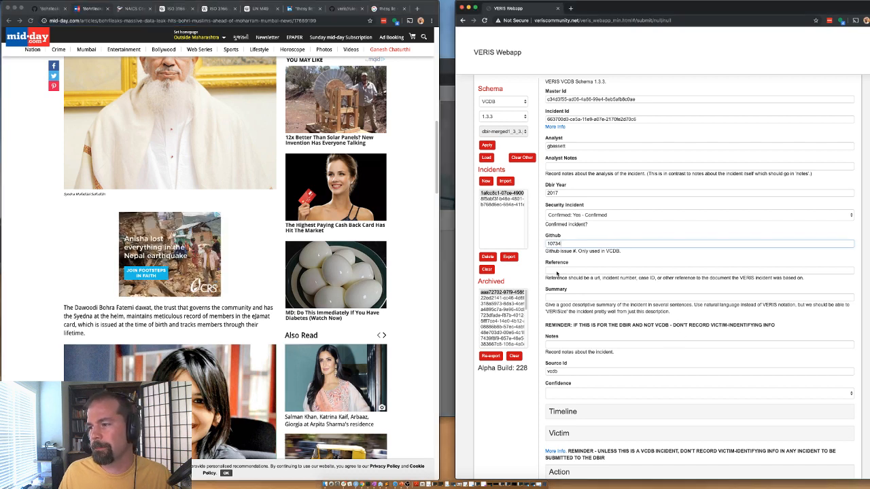
pyautogui.write('https://www.mid-day.com/articles/bohrileaks-massive-data-leak-hits-bohri-muslims-ahead-of-moharram-mumbai-news/17669199')
# Step: Write the summary 'hacktivists hack database of religious attendance to show data improperly secured.'
pyautogui.click(553, 299)
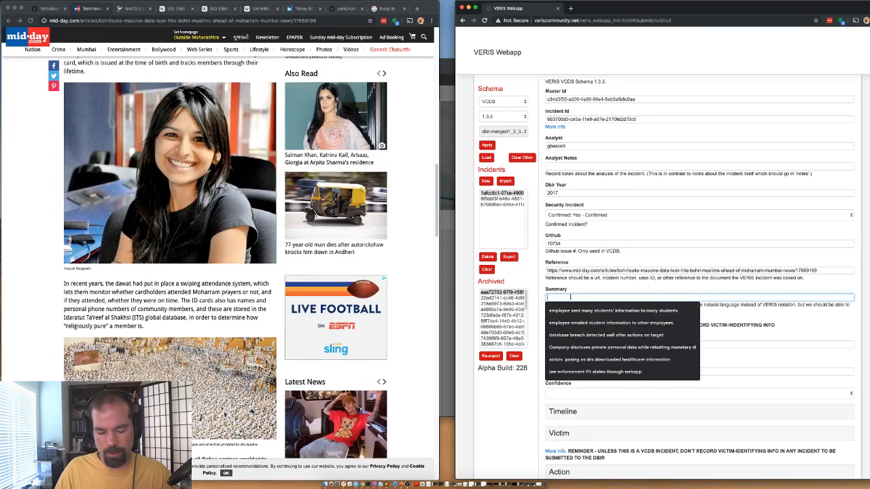
pyautogui.write('hacktivist')
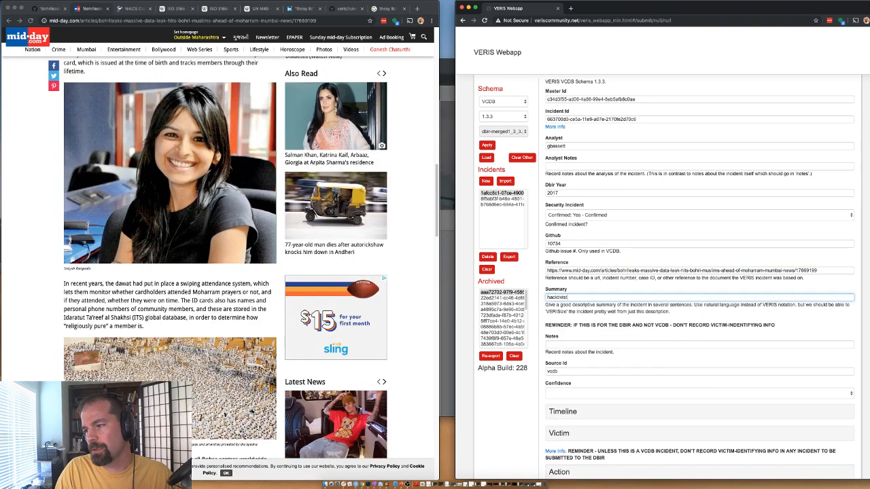
pyautogui.write('s hack database')
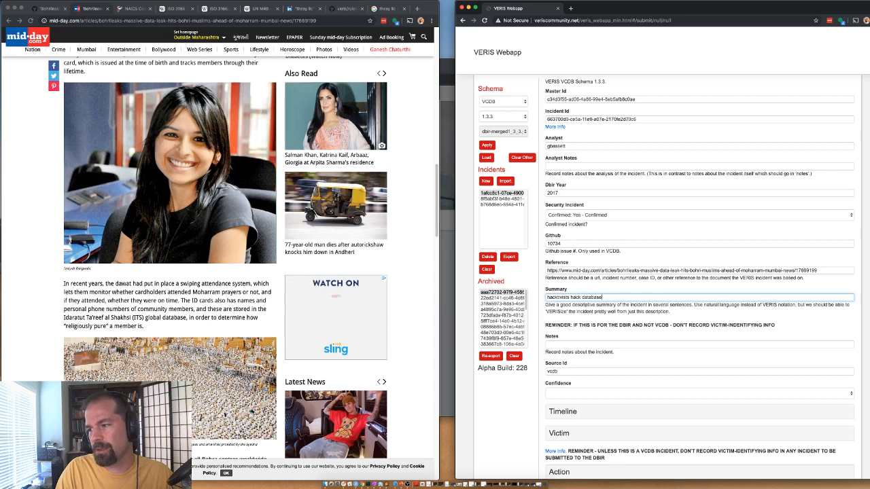
pyautogui.write(' of rel')
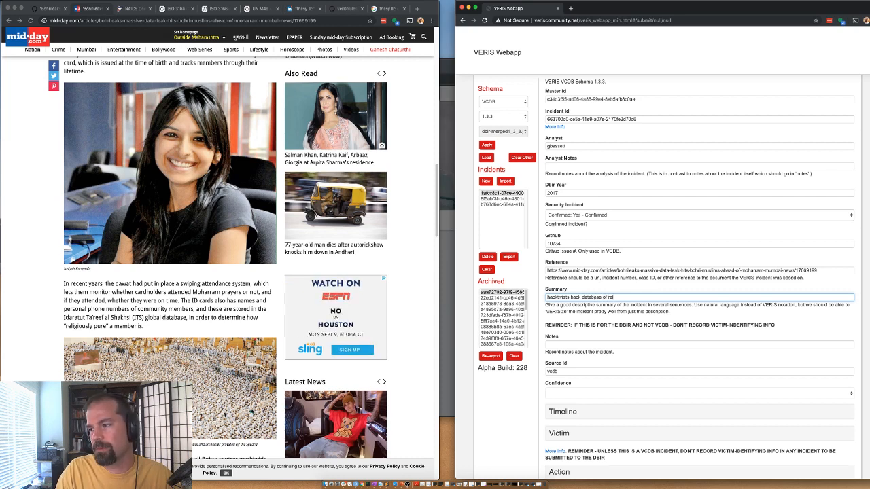
pyautogui.write('igious attendance ')
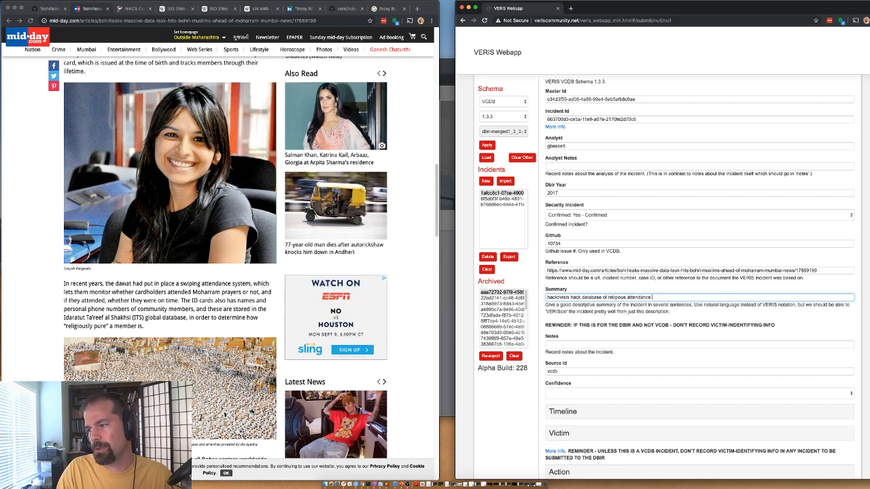
pyautogui.write('to show data')
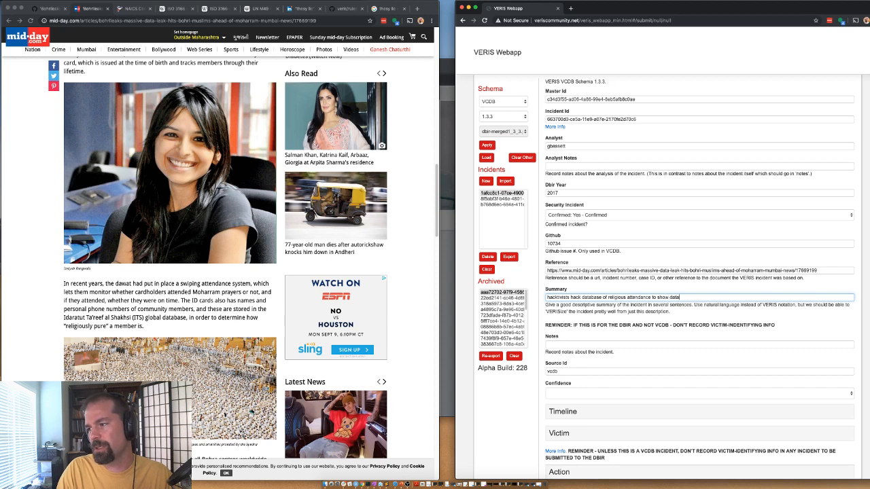
pyautogui.write(' improp')
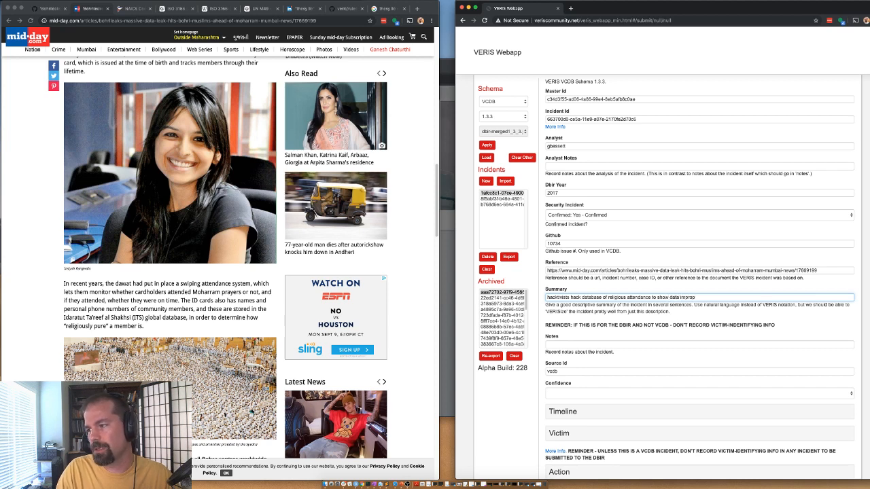
pyautogui.write('erly secured.')
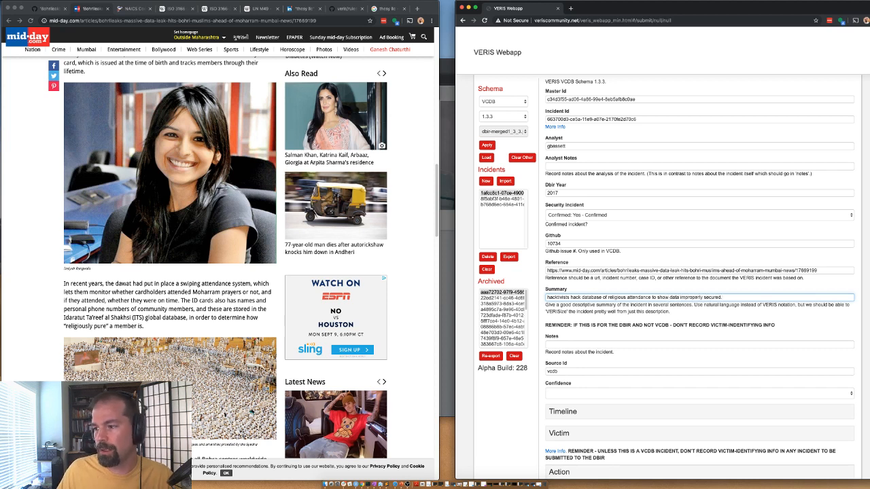
pyautogui.scroll(-7, 196, 314)
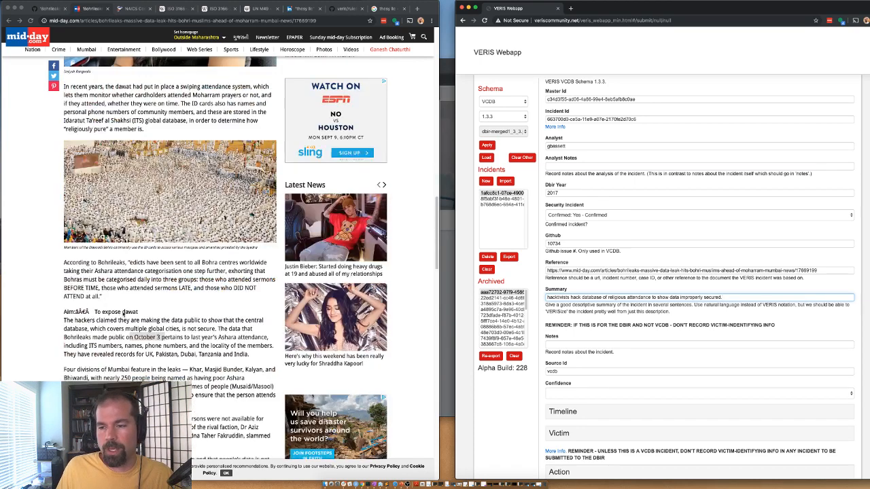
pyautogui.scroll(-1, 573, 371)
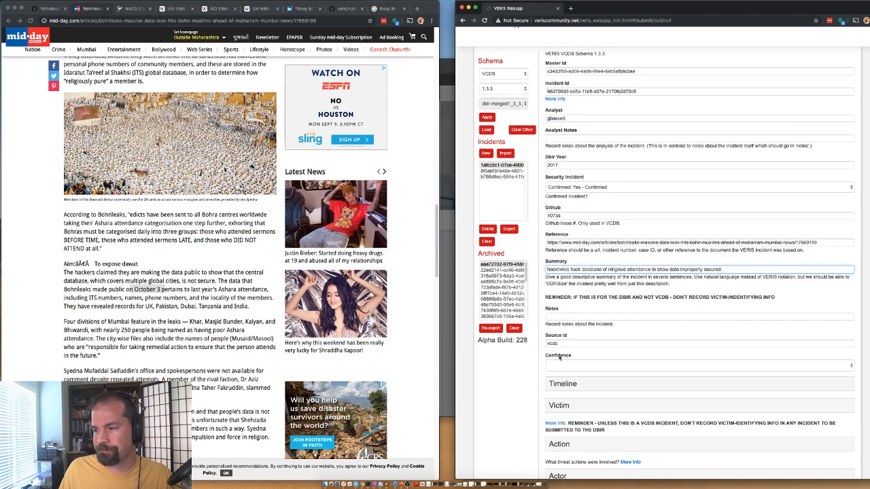
# Step: Set the confidence level to Medium
pyautogui.click(561, 365)
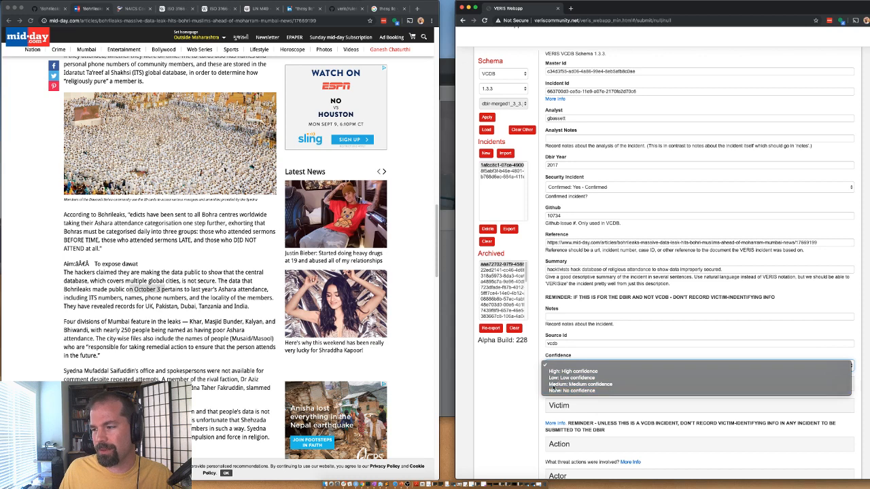
pyautogui.click(564, 384)
pyautogui.scroll(-2, 565, 345)
# Step: Expand the Timeline and enter incident year 2016
pyautogui.click(566, 344)
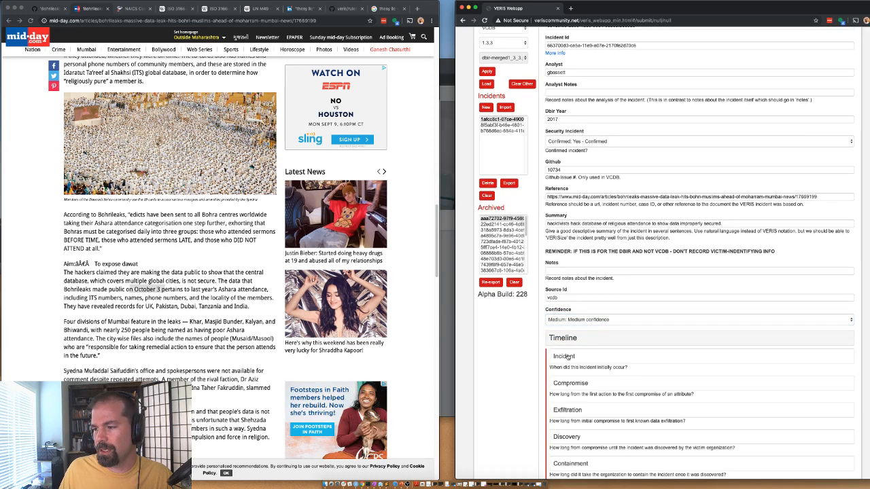
pyautogui.scroll(-4, 566, 306)
pyautogui.click(565, 278)
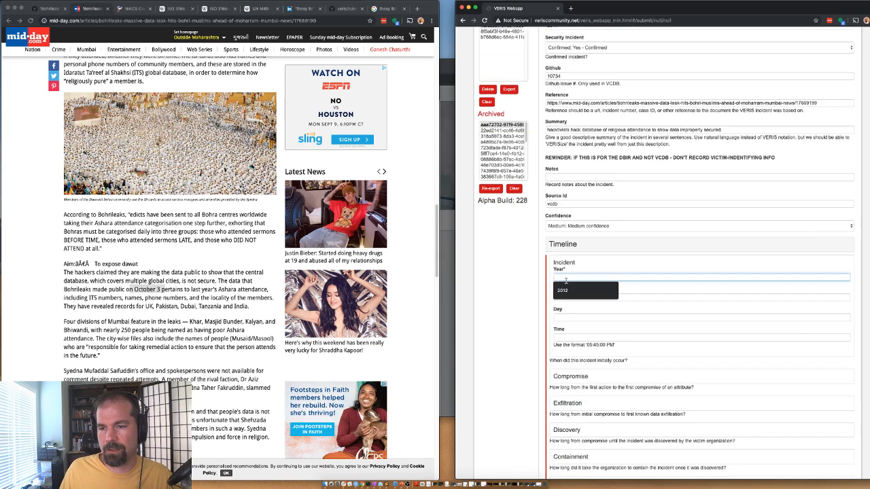
pyautogui.write('2016')
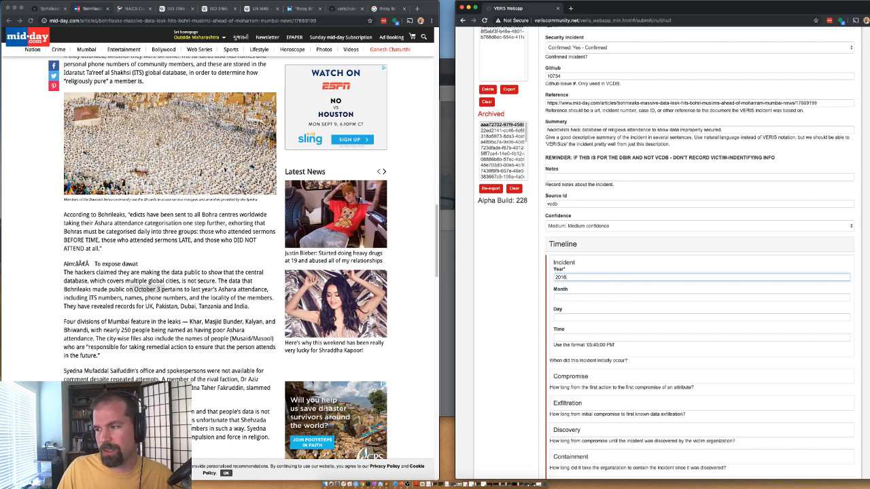
pyautogui.press('Tab')
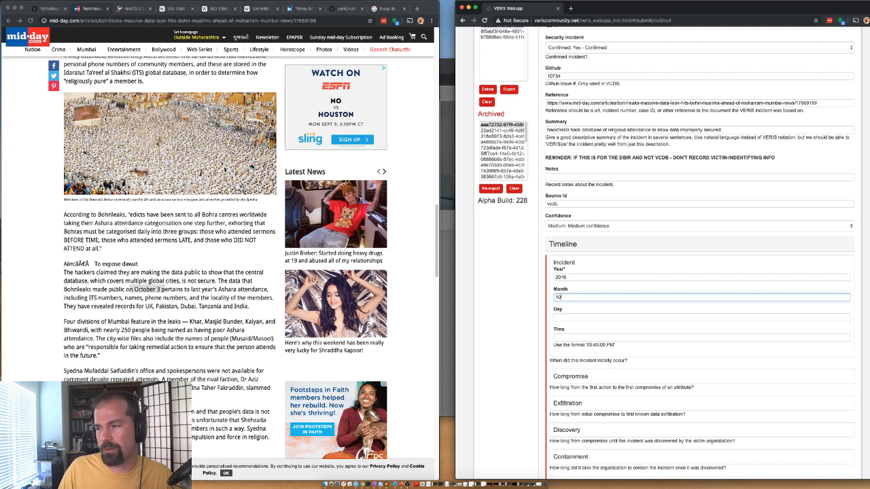
pyautogui.press('Tab')
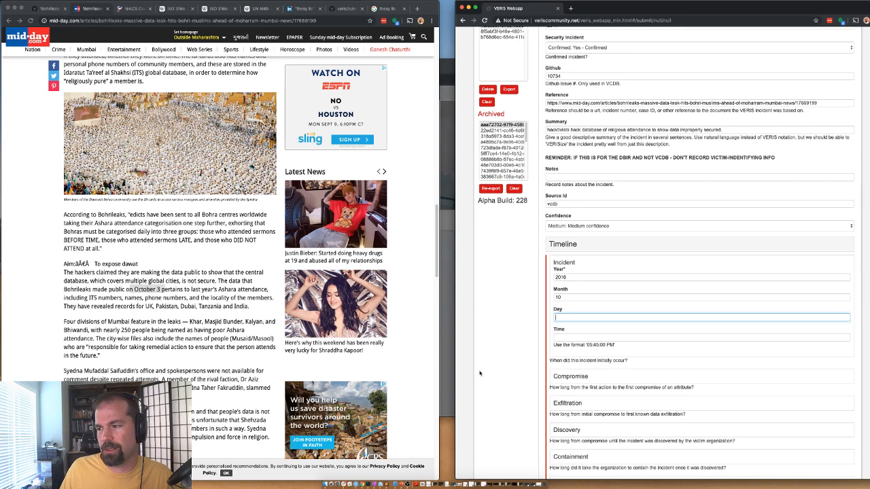
pyautogui.scroll(-3, 560, 306)
# Step: Enter notification date 2016-10-3 and clear the incident month value
pyautogui.click(565, 396)
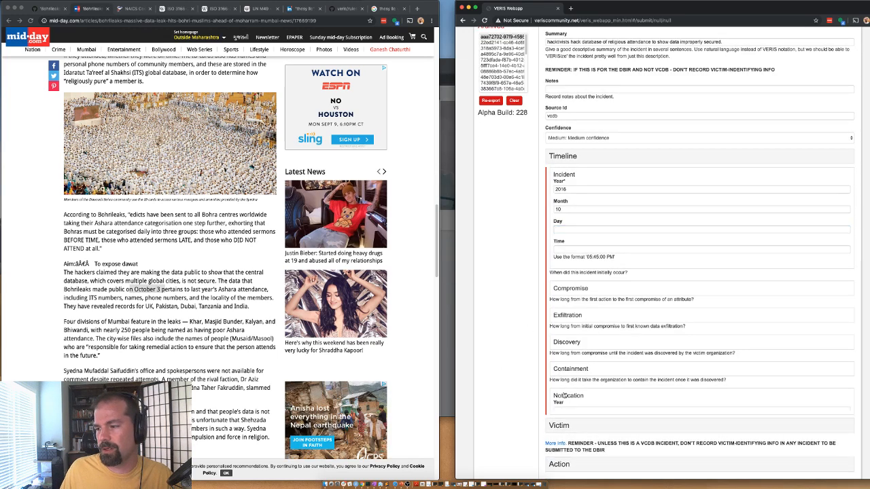
pyautogui.click(571, 411)
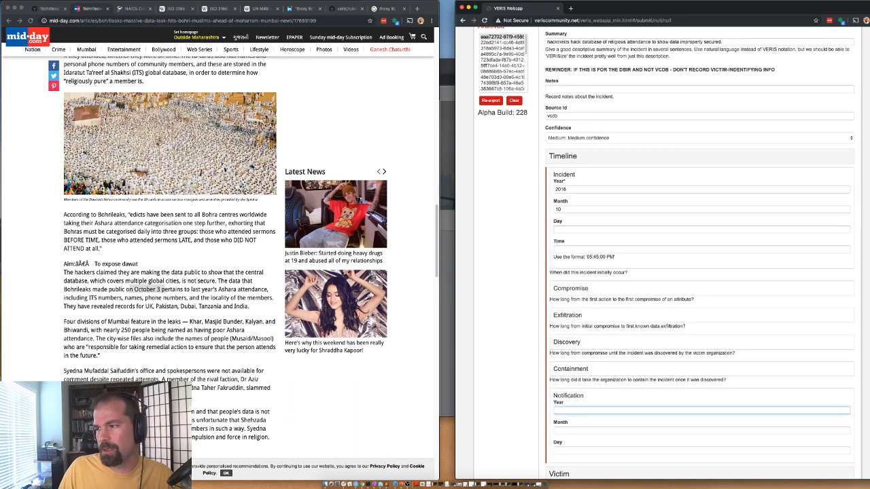
pyautogui.write('2016')
pyautogui.press('Tab')
pyautogui.write('10')
pyautogui.press('Tab')
pyautogui.write('3')
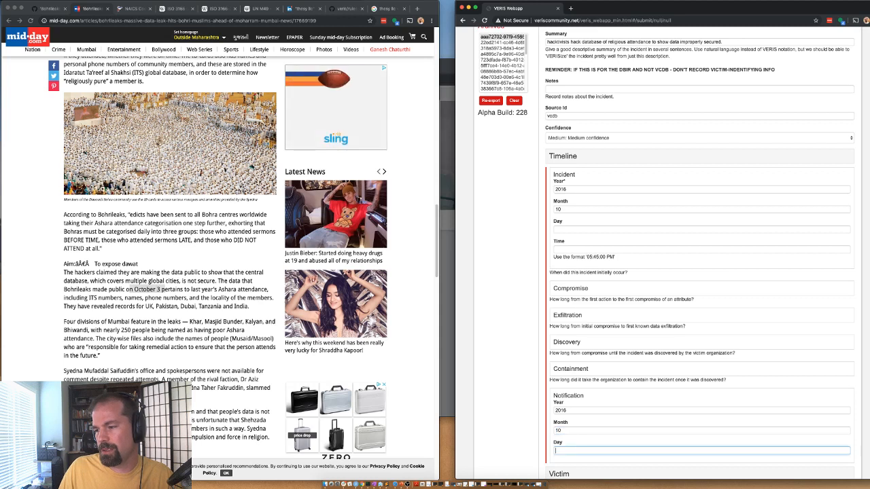
pyautogui.click(563, 209)
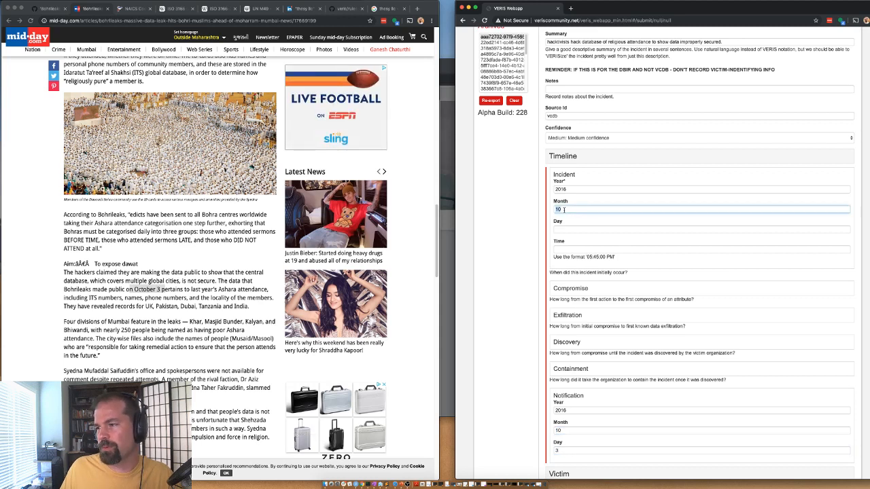
pyautogui.press('BackSpace')
pyautogui.press('BackSpace')
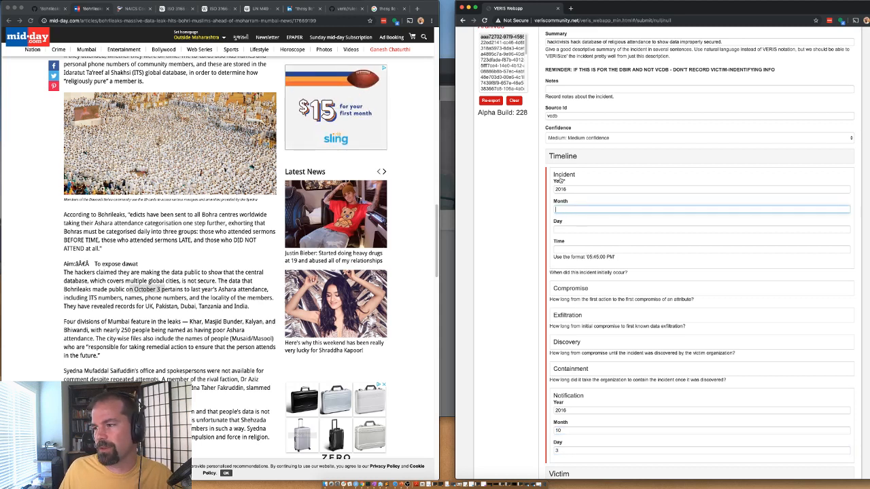
# Step: Set the Compromise and Exfiltration time units to Unknown
pyautogui.click(568, 289)
pyautogui.click(568, 305)
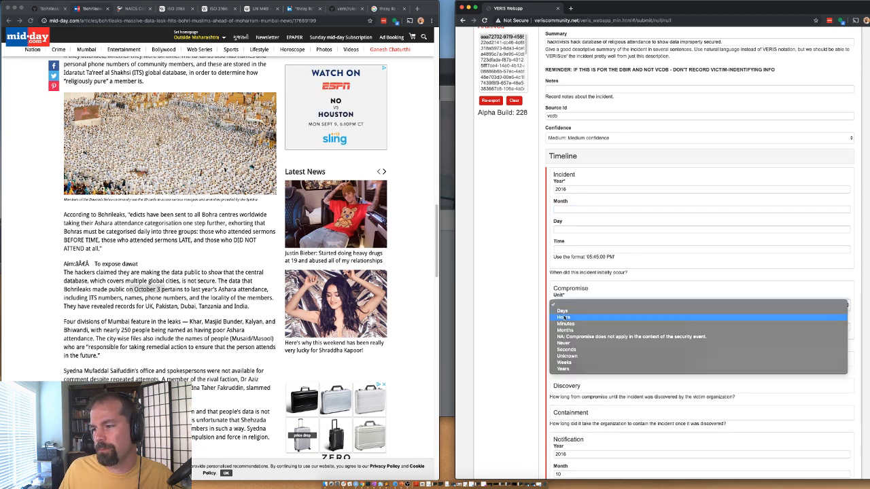
pyautogui.click(573, 359)
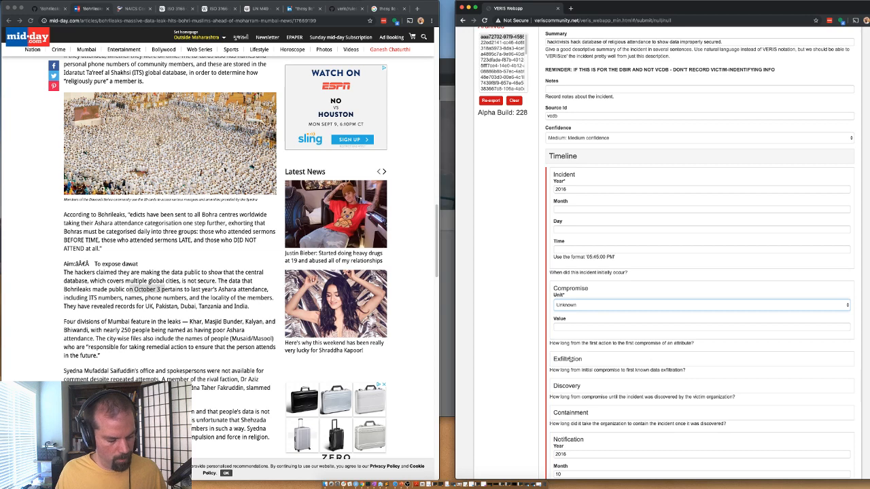
pyautogui.click(570, 359)
pyautogui.click(570, 377)
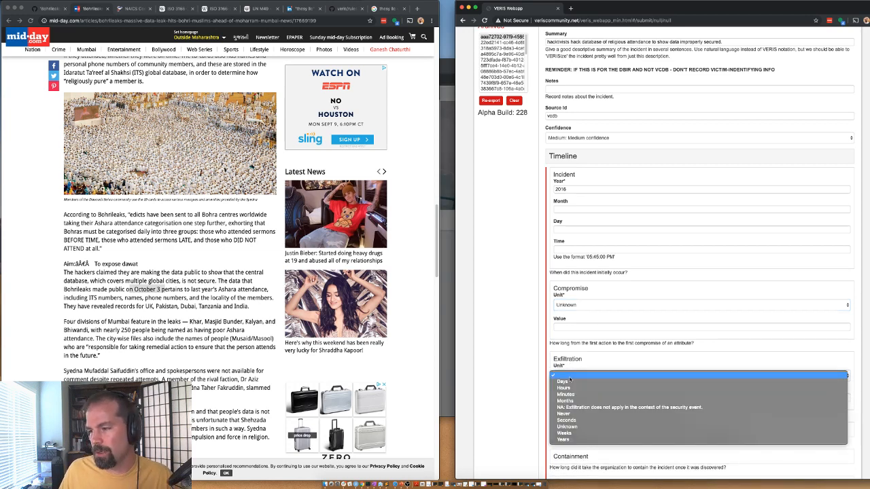
pyautogui.click(565, 427)
pyautogui.scroll(-2, 526, 373)
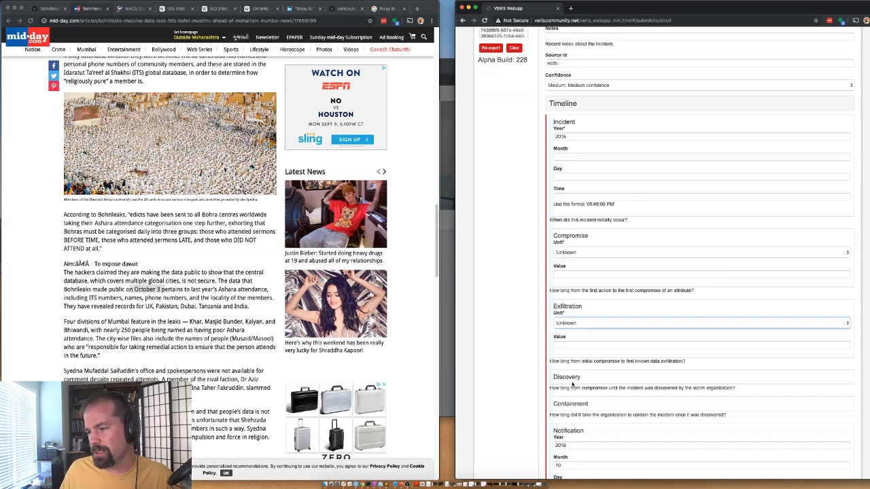
# Step: Set the Discovery time unit to Unknown
pyautogui.click(566, 378)
pyautogui.click(566, 393)
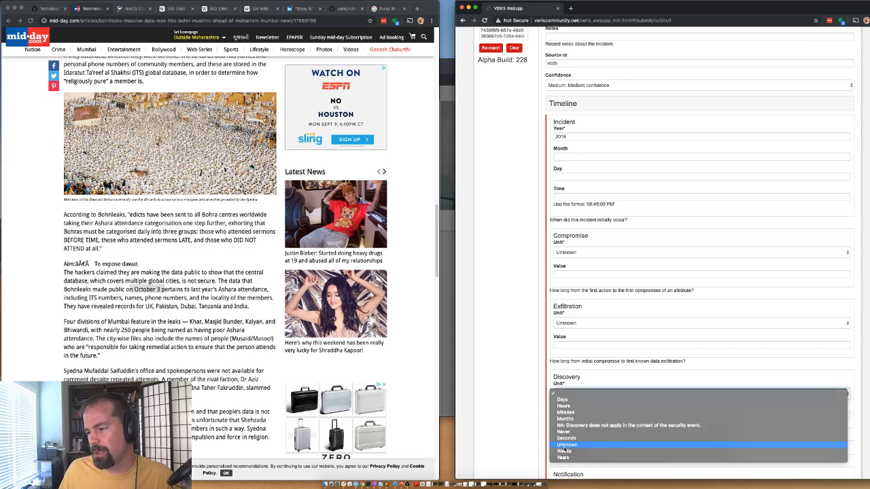
pyautogui.click(565, 445)
pyautogui.scroll(-2, 541, 373)
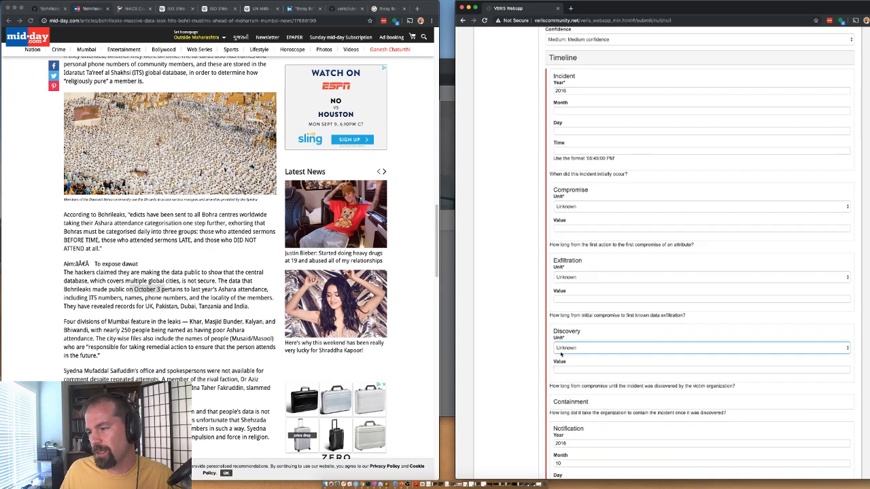
pyautogui.click(560, 354)
pyautogui.click(562, 354)
pyautogui.click(561, 348)
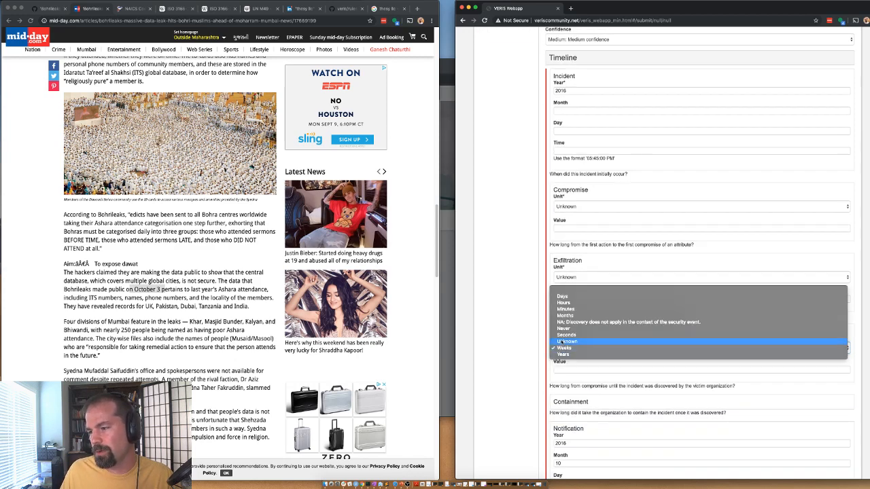
pyautogui.click(561, 341)
# Step: Set the Containment time unit to Unknown and collapse the Timeline section
pyautogui.click(556, 404)
pyautogui.click(561, 417)
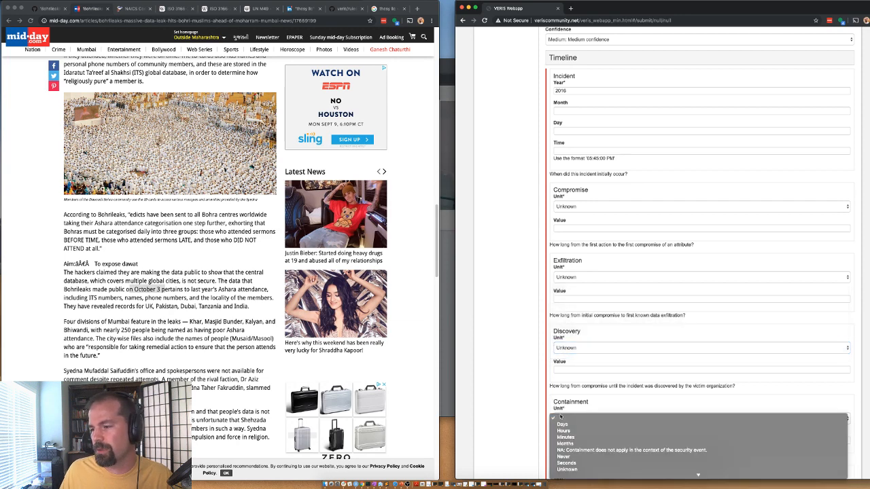
pyautogui.click(567, 469)
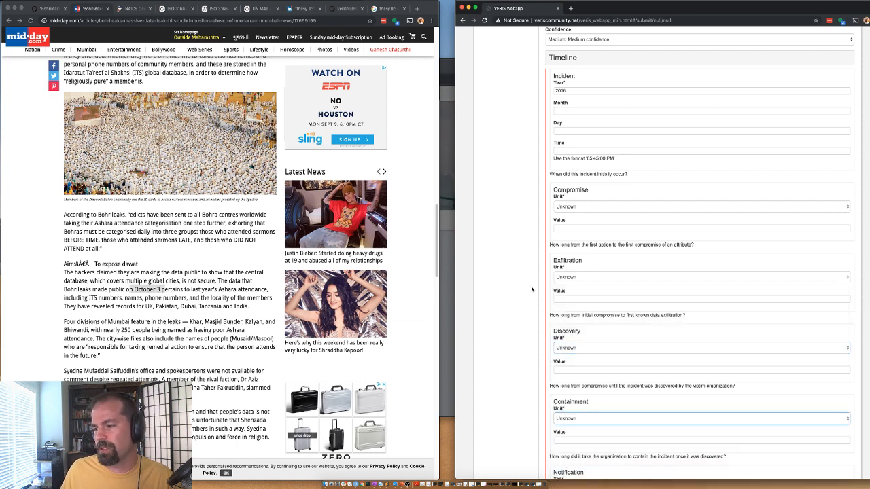
pyautogui.scroll(5, 533, 290)
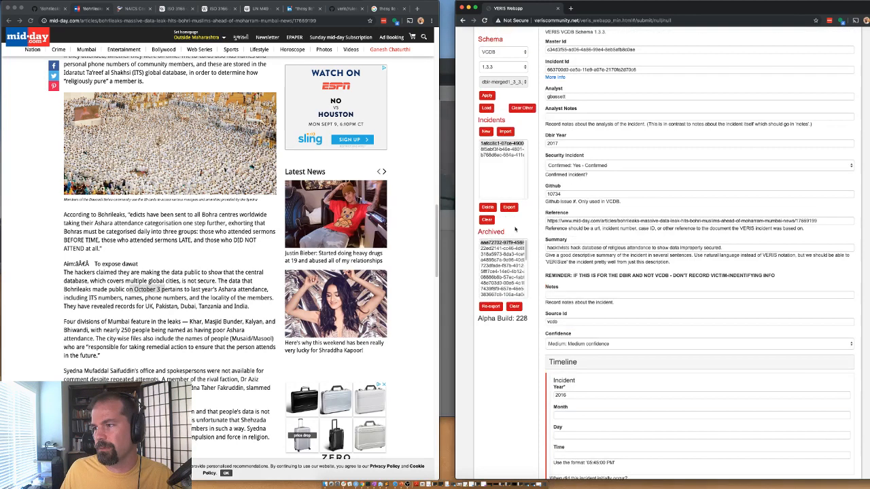
pyautogui.click(556, 363)
pyautogui.scroll(-1, 554, 367)
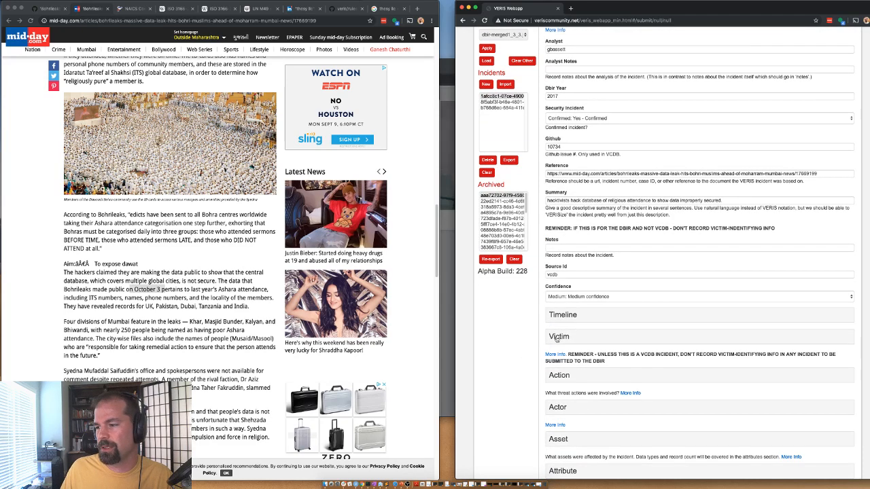
# Step: Expand the Victim section and select 'Dawoodi Bohra Trust' in the mid-day article
pyautogui.click(556, 337)
pyautogui.scroll(-5, 128, 193)
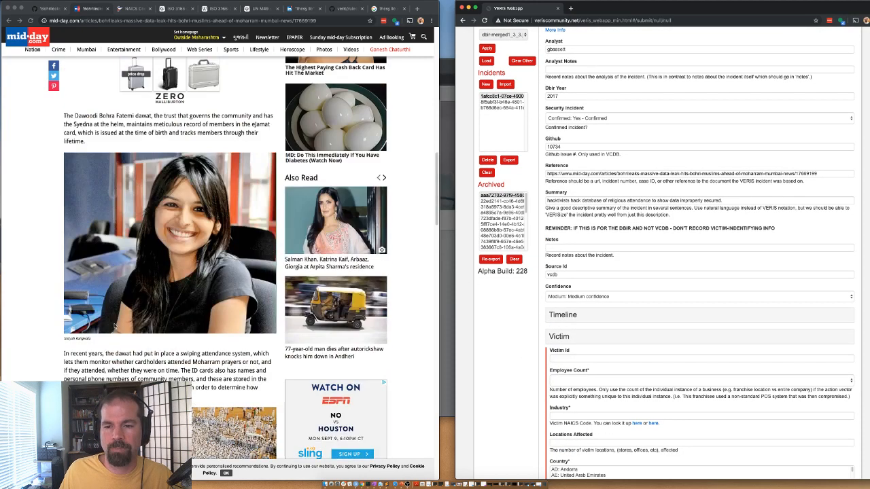
pyautogui.scroll(10, 114, 327)
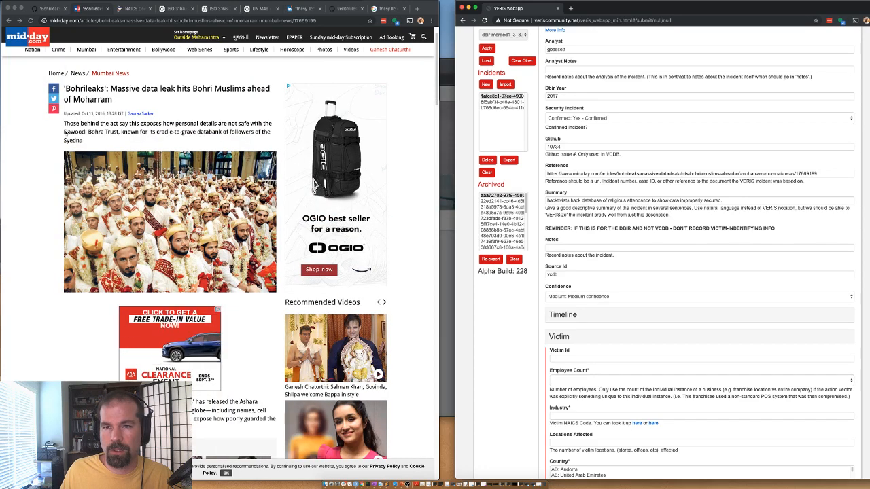
pyautogui.moveTo(120, 131); pyautogui.dragTo(64, 131)
pyautogui.press('super+c')
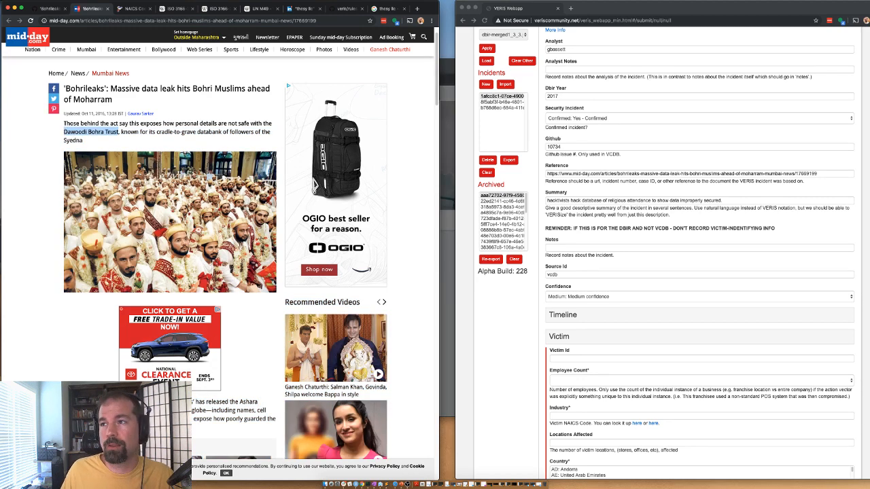
# Step: Search Google for 'Dawoodi Bohra Trust'
pyautogui.click(382, 9)
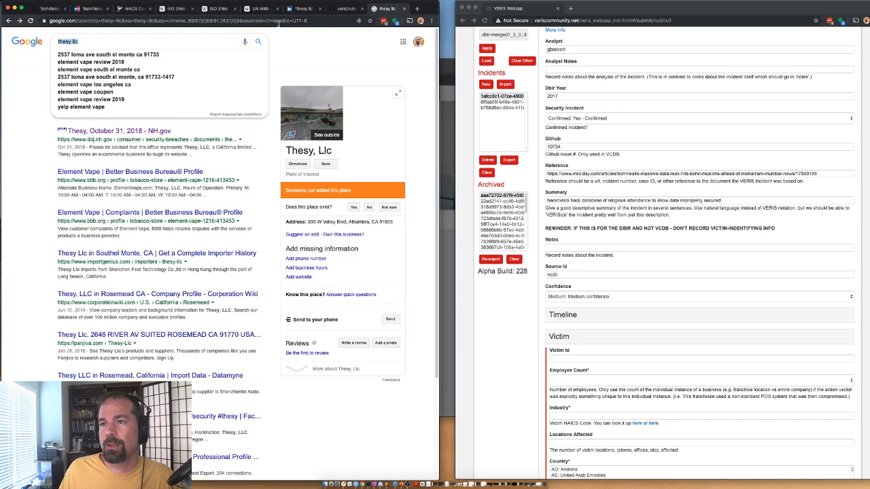
pyautogui.doubleClick(138, 44)
pyautogui.press('super+v')
pyautogui.press('super+a')
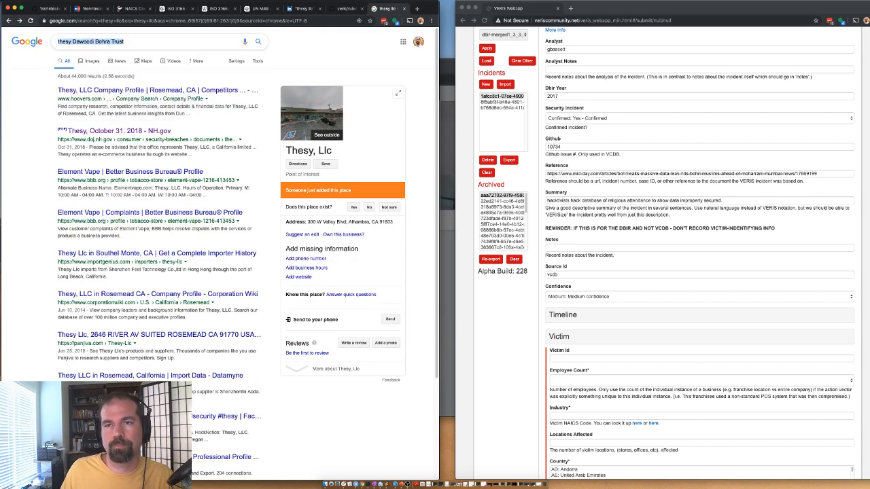
pyautogui.press('super+v')
pyautogui.press('Return')
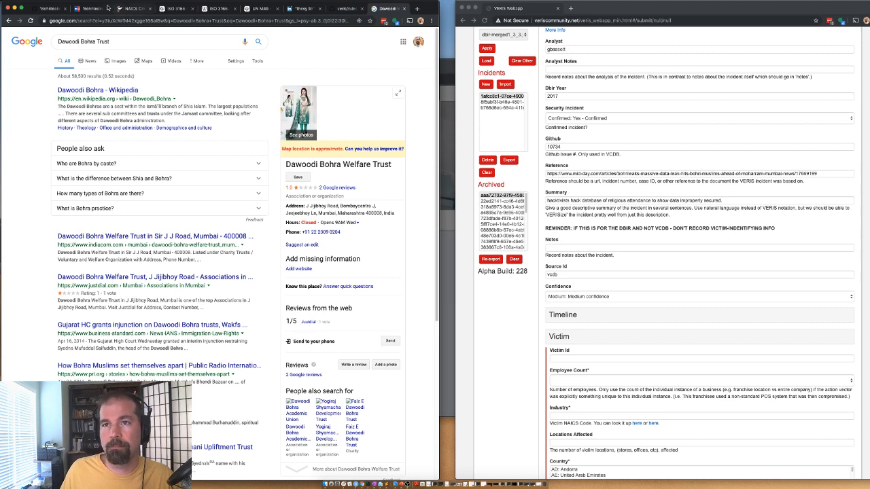
# Step: Search LinkedIn for 'Dawoodi Bohra Trust' and review the people results
pyautogui.click(286, 9)
pyautogui.click(68, 35)
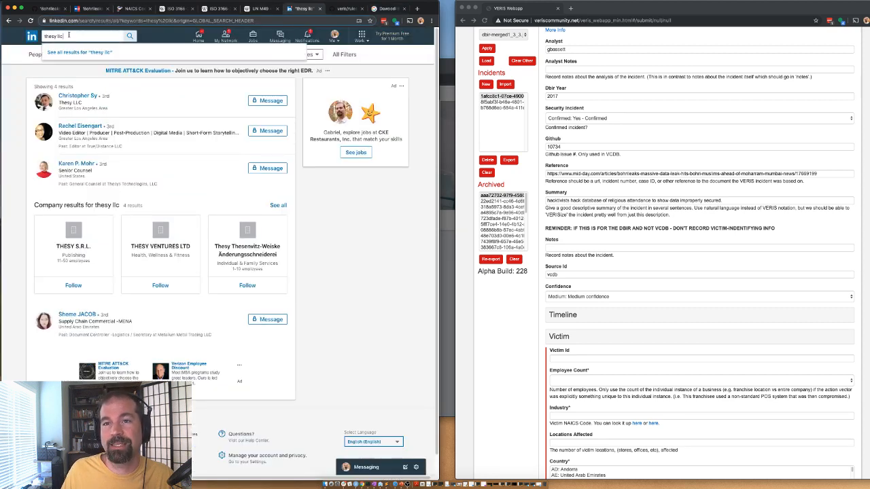
pyautogui.press('super+a')
pyautogui.press('super+v')
pyautogui.press('Return')
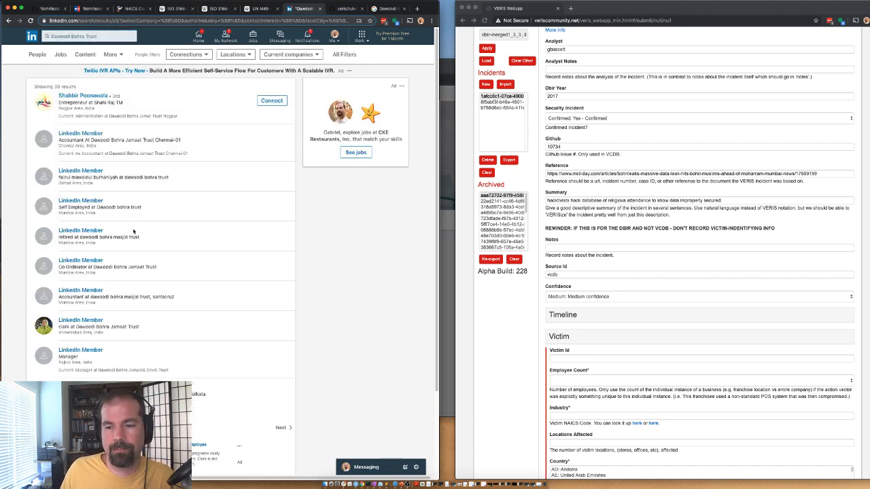
pyautogui.scroll(-3, 133, 232)
pyautogui.scroll(3, 141, 226)
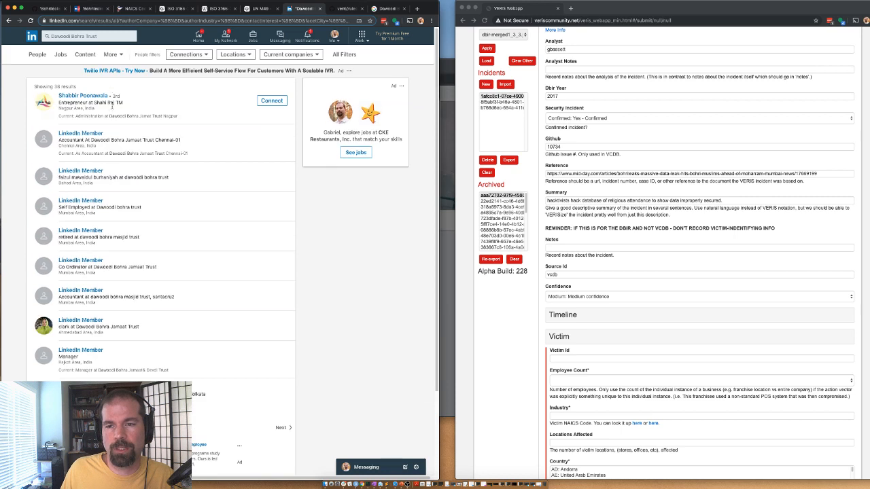
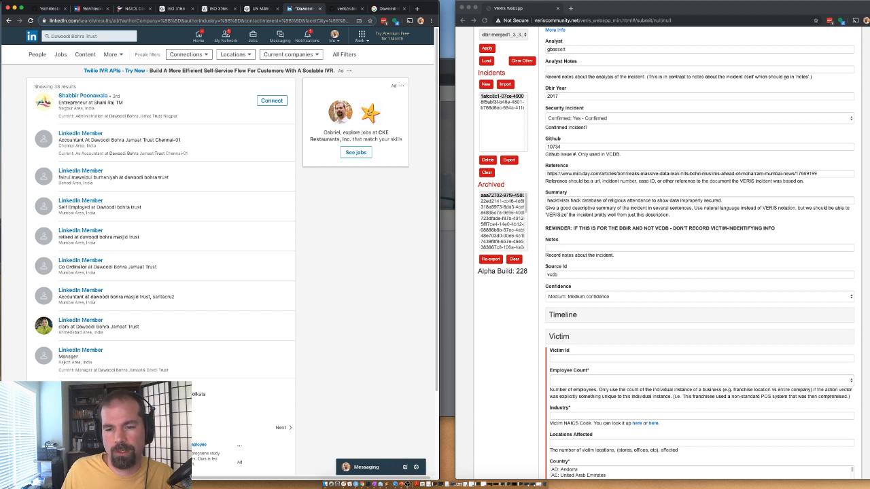
# Step: Page through the LinkedIn member results for Dawoodi Bohra Trust
pyautogui.click(280, 428)
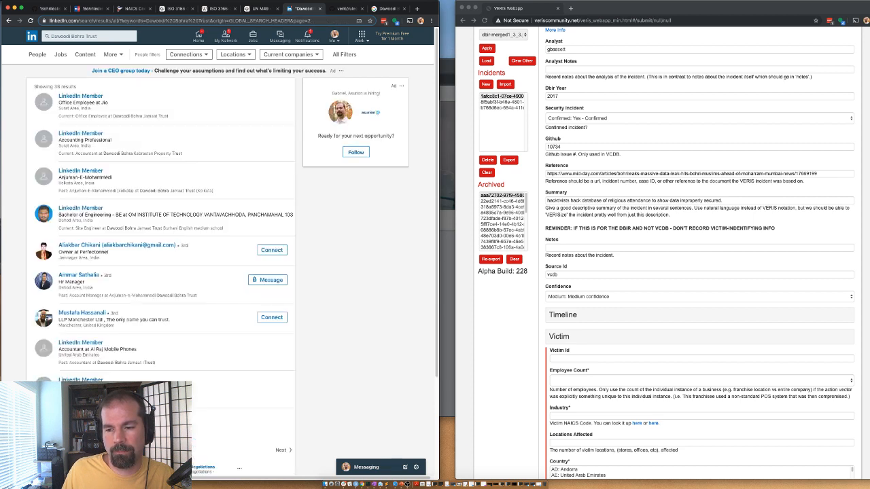
pyautogui.click(181, 450)
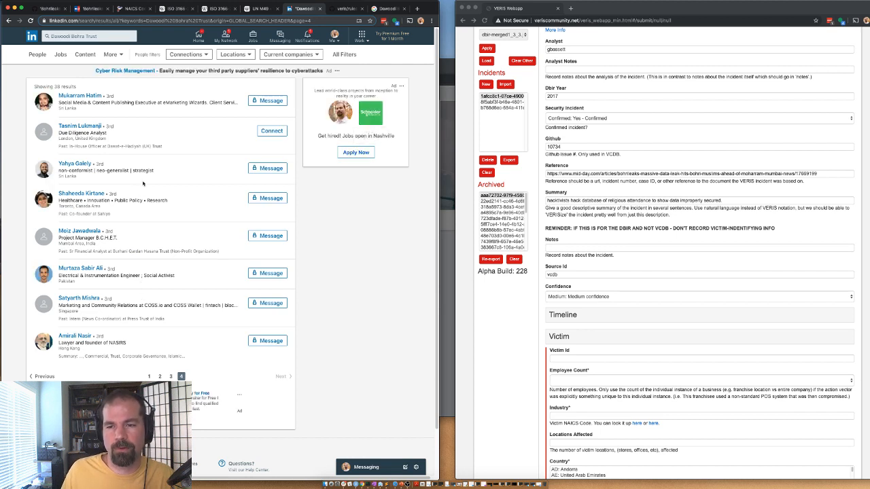
pyautogui.click(147, 376)
# Step: Set the victim's Employee Count to Small (1,000 employees or less)
pyautogui.scroll(-1, 575, 367)
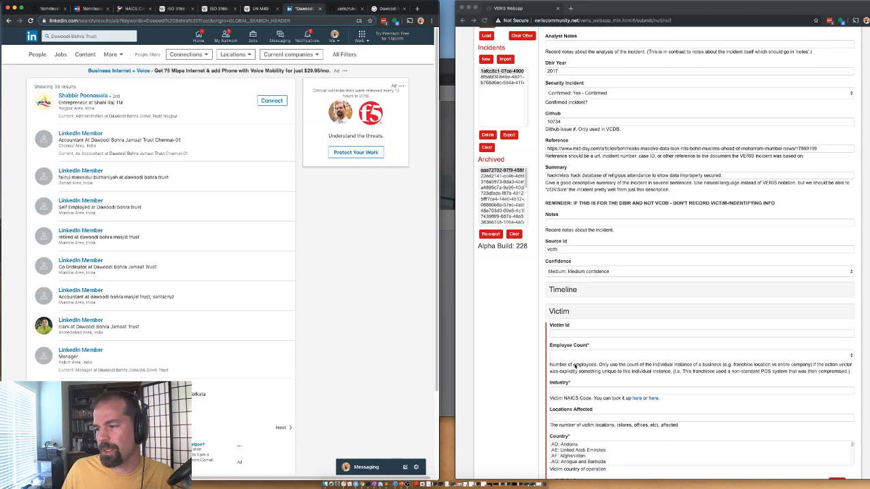
pyautogui.click(575, 356)
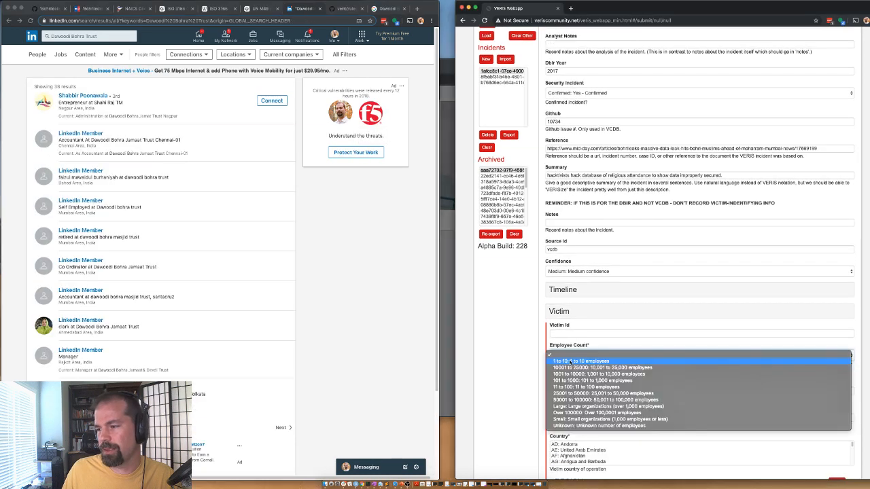
pyautogui.click(569, 419)
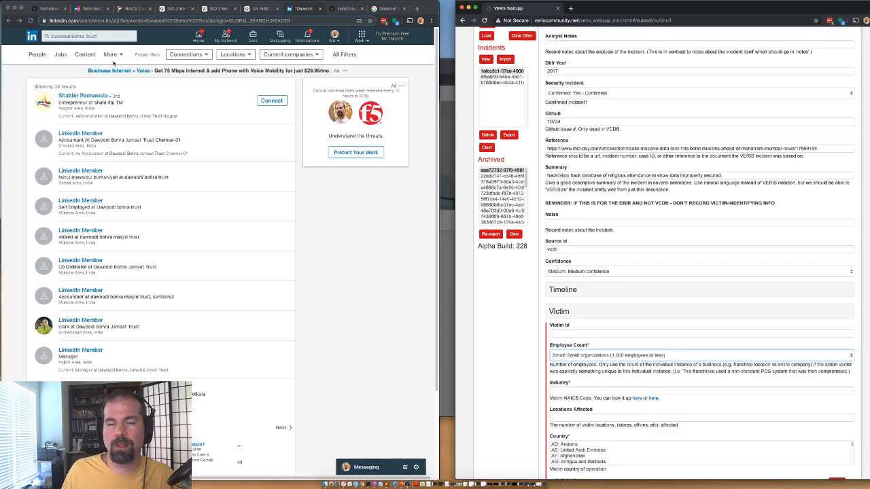
pyautogui.click(94, 8)
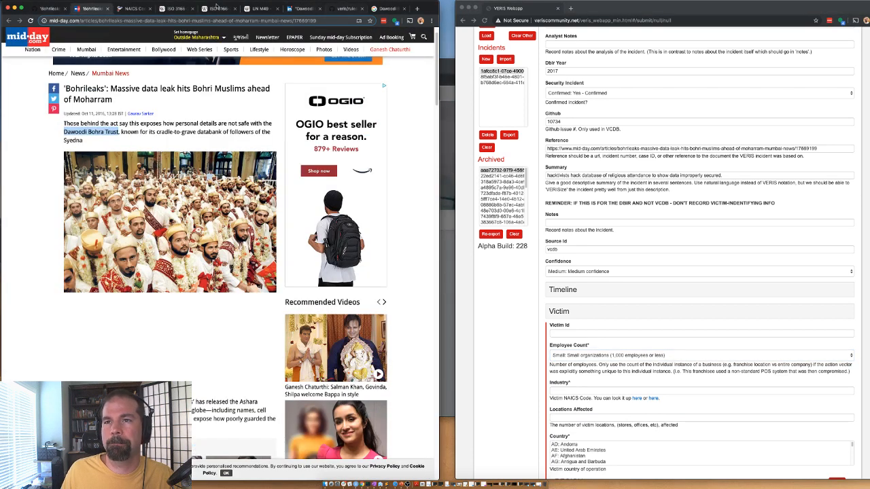
# Step: Find 'religious' in the NAICS list and paste 813110 into the victim's Industry field
pyautogui.click(126, 9)
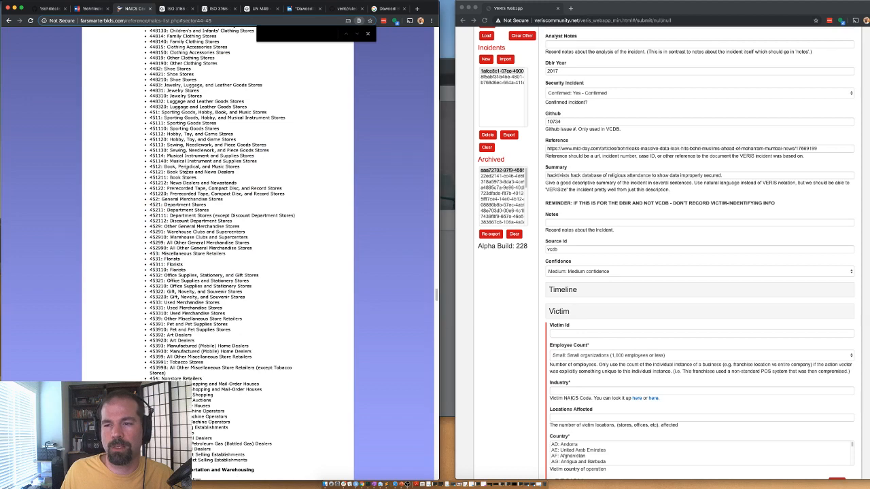
pyautogui.write('religious')
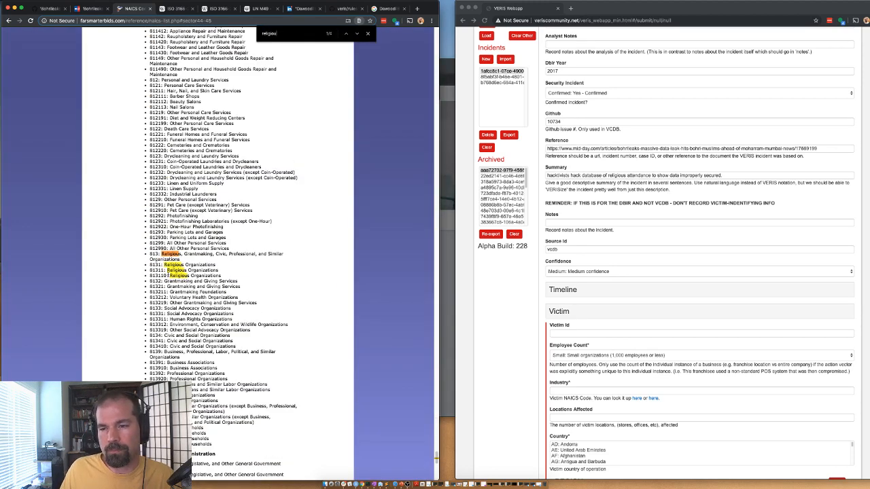
pyautogui.moveTo(167, 275); pyautogui.dragTo(148, 278)
pyautogui.hotkey('ctrl', 'c')
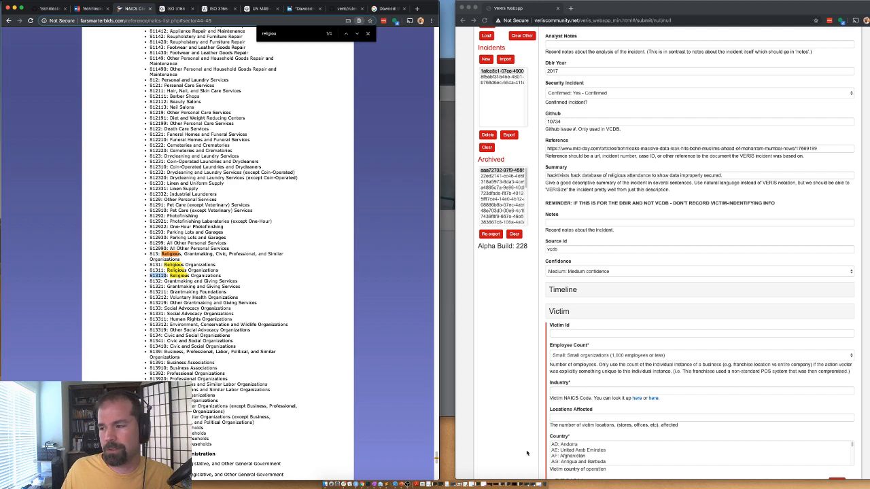
pyautogui.click(567, 392)
pyautogui.hotkey('ctrl', 'v')
# Step: Enter 1 for the victim's Locations Affected
pyautogui.scroll(-3, 510, 358)
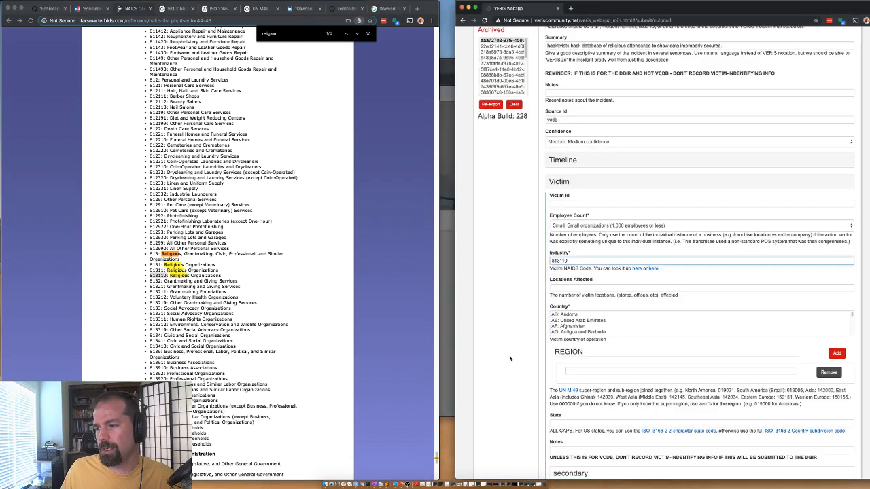
pyautogui.click(557, 288)
pyautogui.write('1')
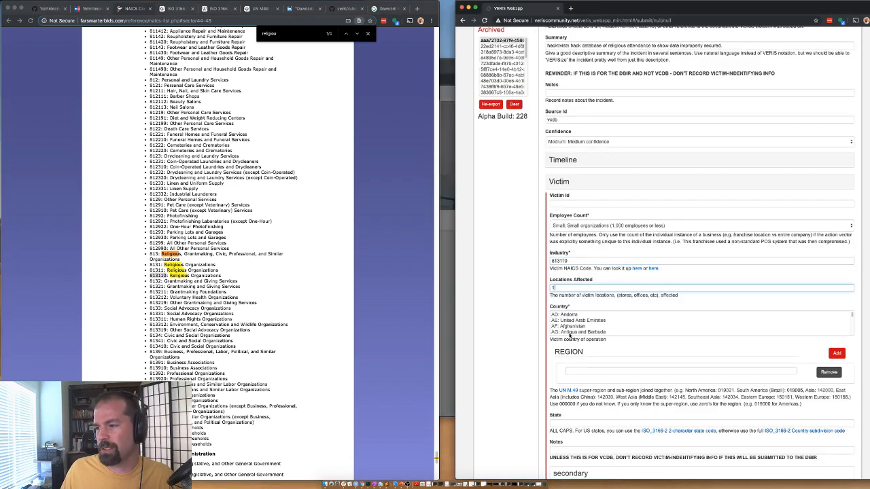
pyautogui.click(568, 332)
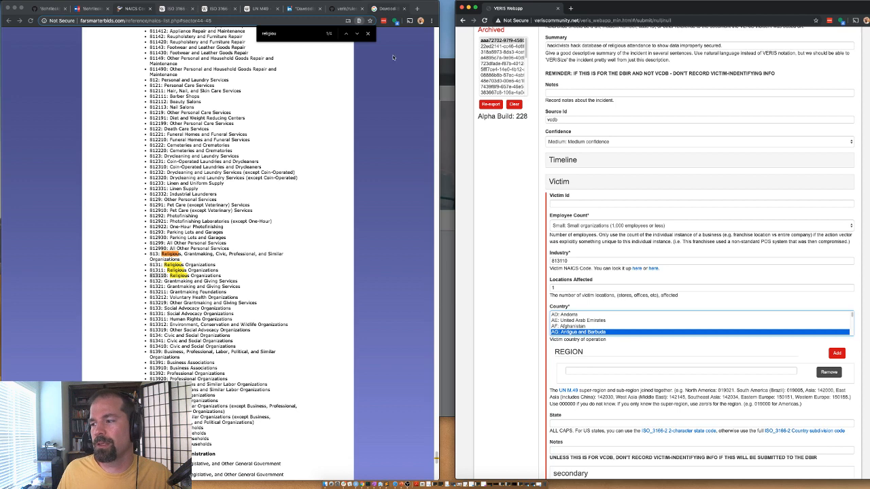
pyautogui.click(388, 8)
pyautogui.click(231, 43)
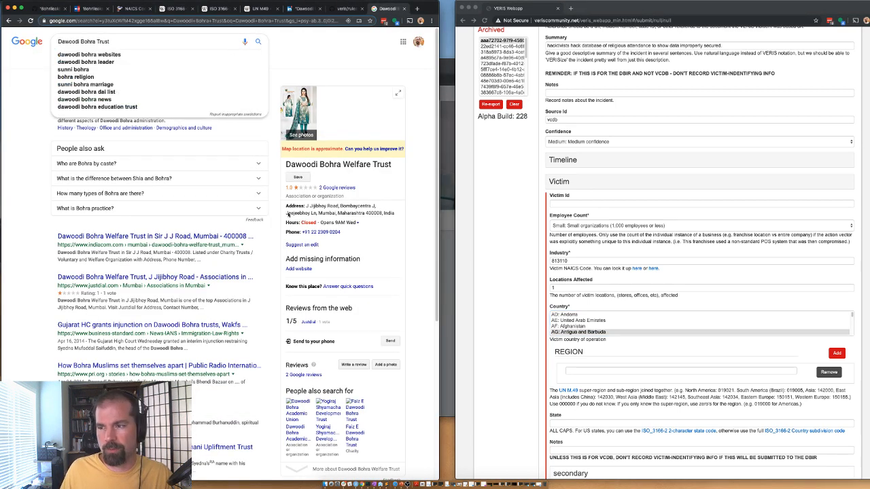
# Step: Set the victim country to IN: India and paste region code 142145
pyautogui.moveTo(325, 213); pyautogui.dragTo(337, 213)
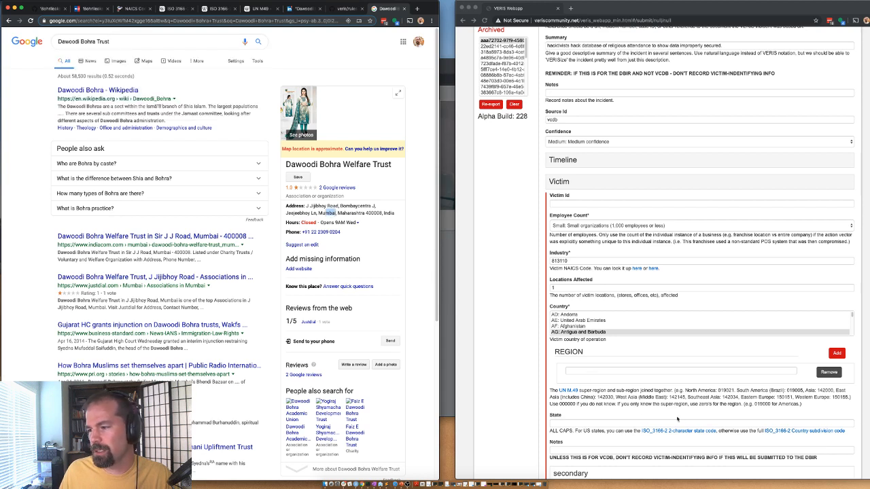
pyautogui.click(561, 333)
pyautogui.write('in')
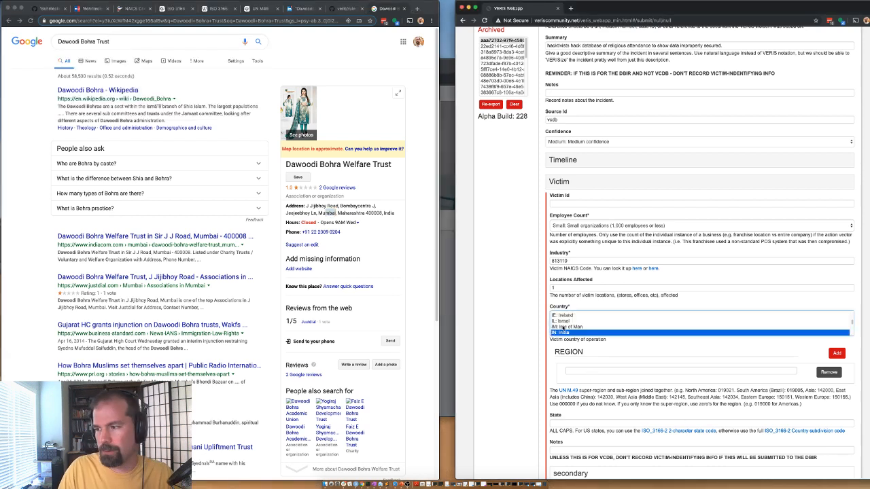
pyautogui.scroll(-1, 533, 393)
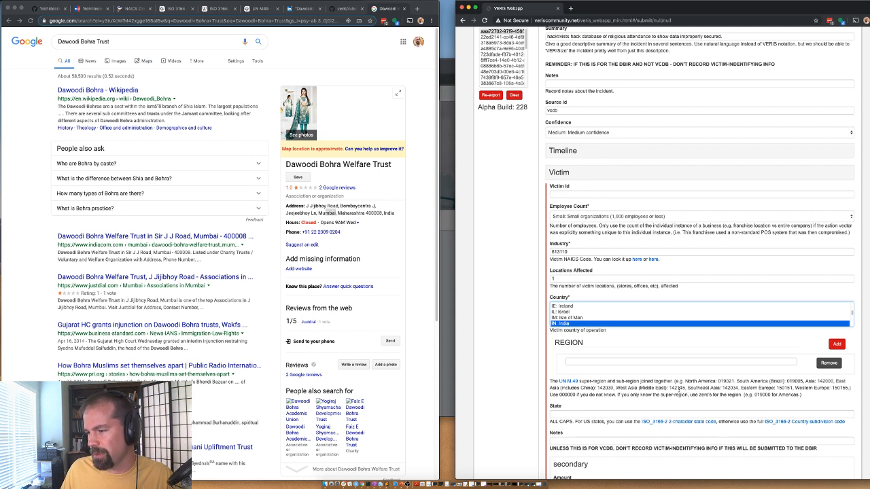
pyautogui.doubleClick(677, 388)
pyautogui.hotkey('ctrl', 'c')
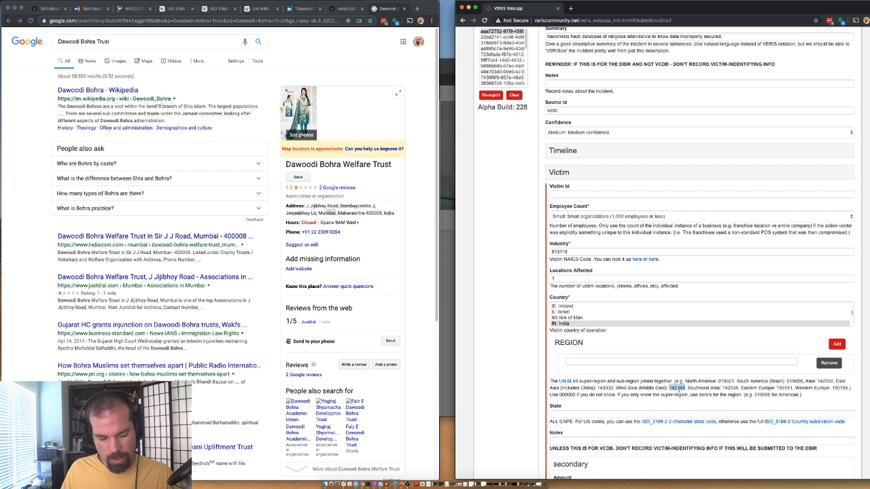
pyautogui.click(596, 364)
pyautogui.hotkey('ctrl', 'v')
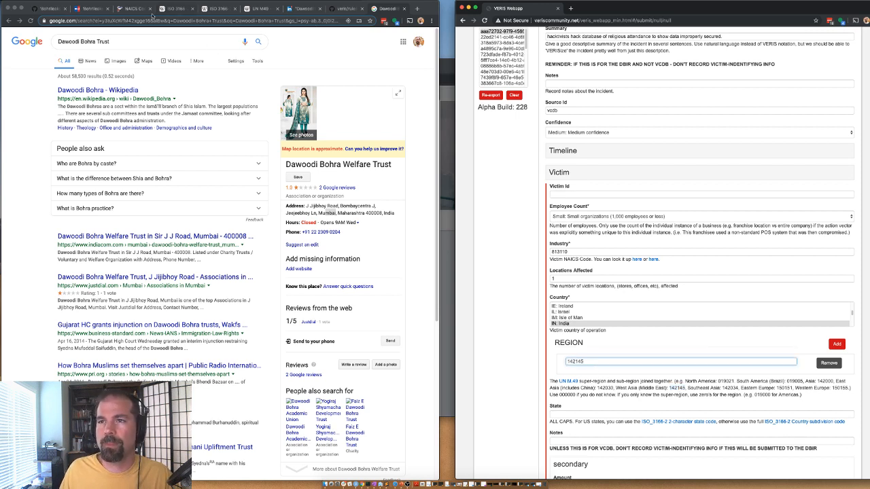
# Step: Check the Asian sub-regions in the UN M.49 table to find India's
pyautogui.click(257, 9)
pyautogui.scroll(-4, 168, 352)
pyautogui.scroll(-2, 168, 353)
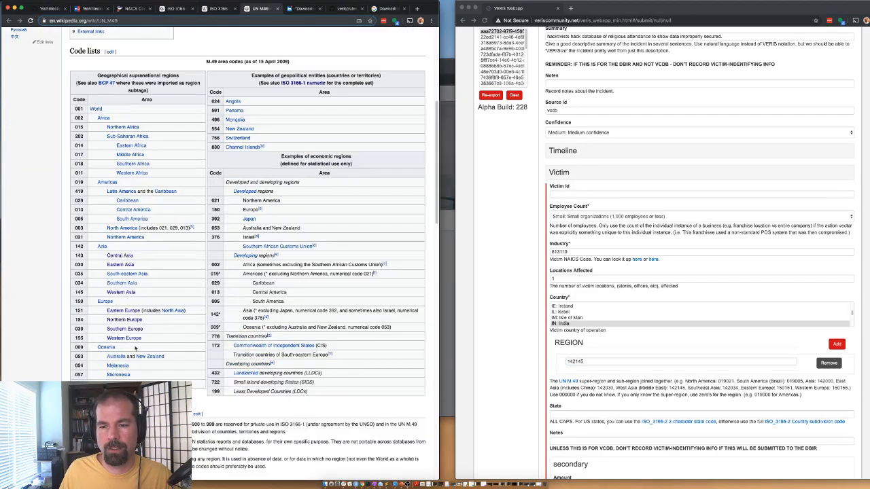
pyautogui.click(121, 274)
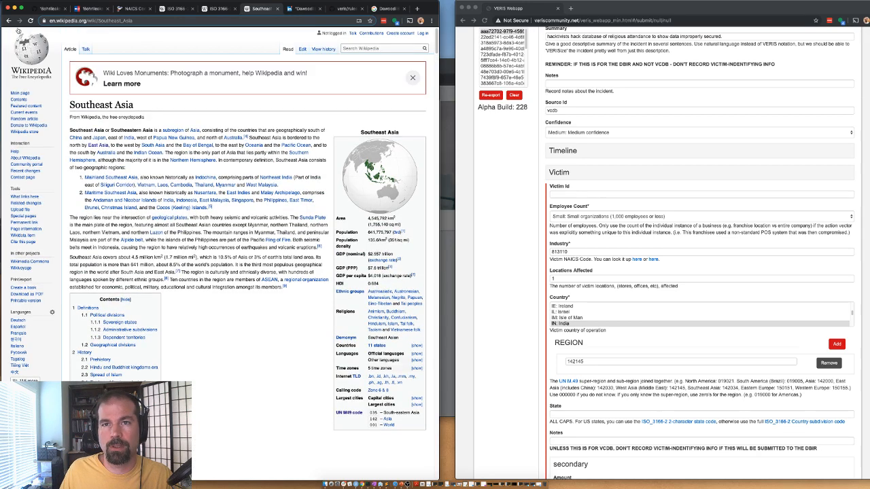
pyautogui.click(9, 20)
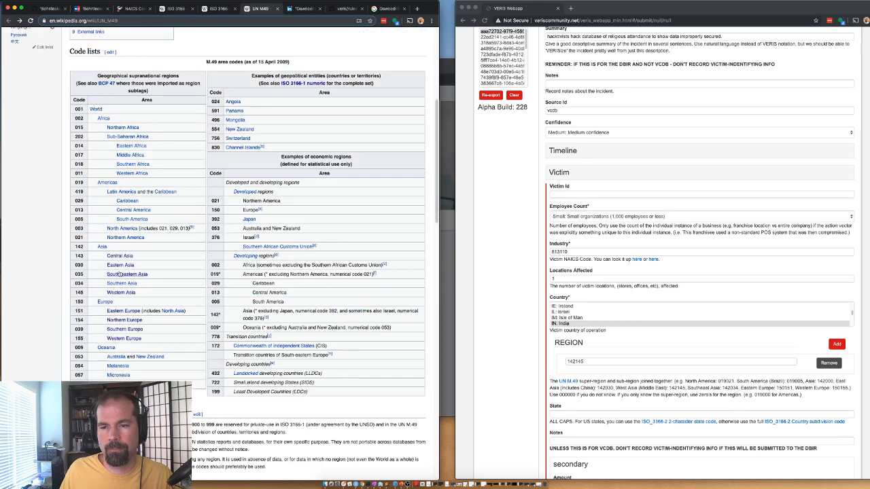
pyautogui.click(121, 265)
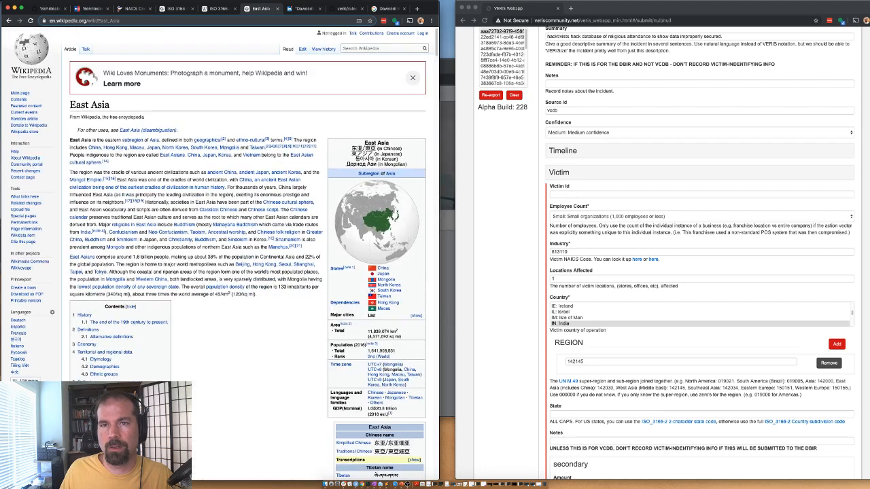
pyautogui.click(8, 21)
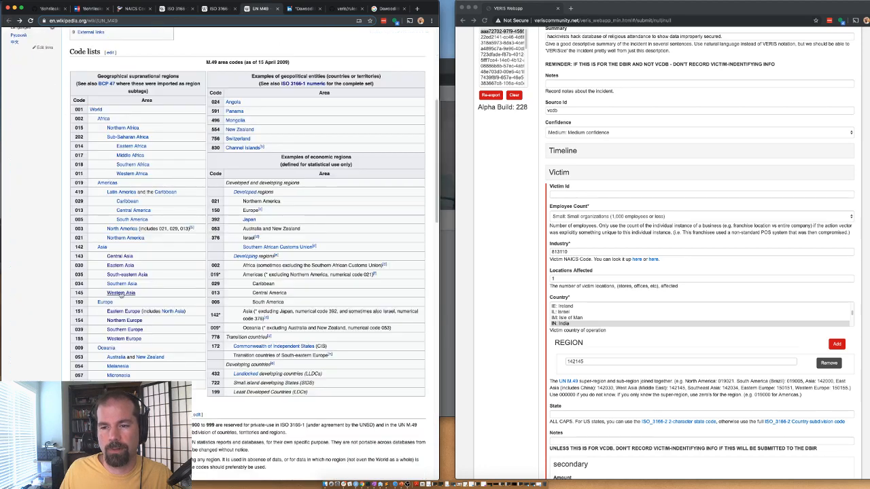
pyautogui.click(116, 284)
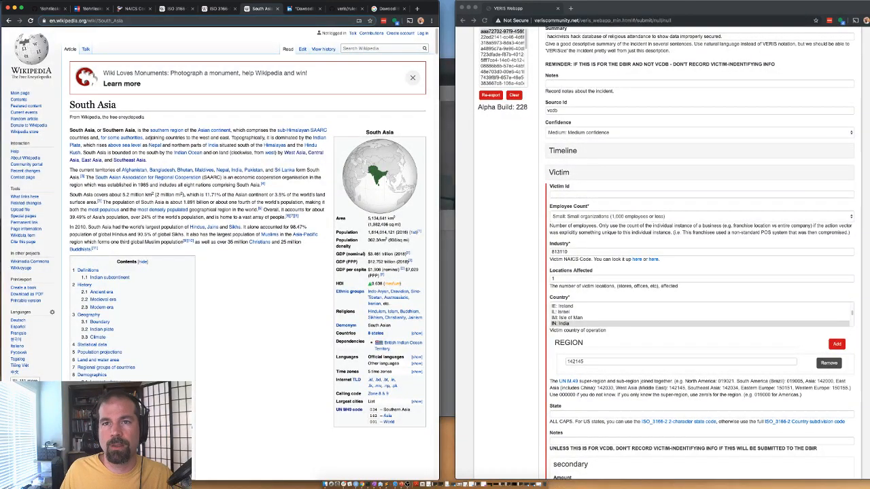
pyautogui.click(8, 20)
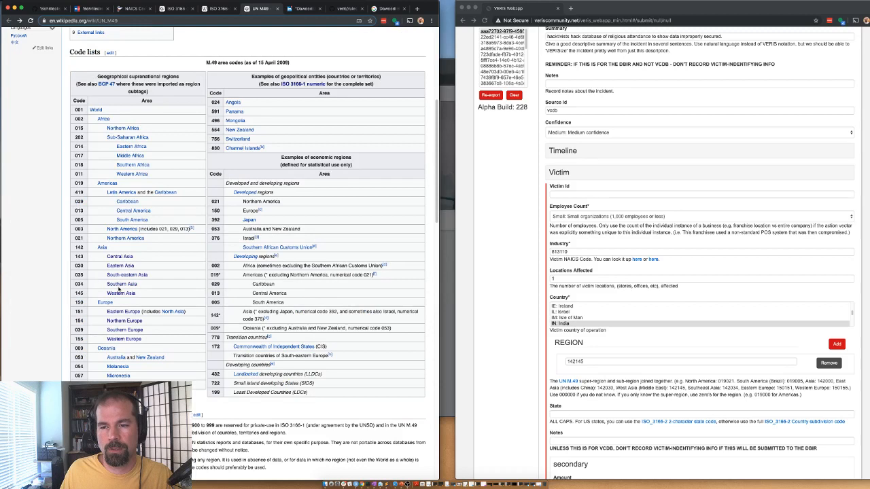
# Step: Change the victim region code to 142034 for Southern Asia
pyautogui.doubleClick(78, 284)
pyautogui.press('super+c')
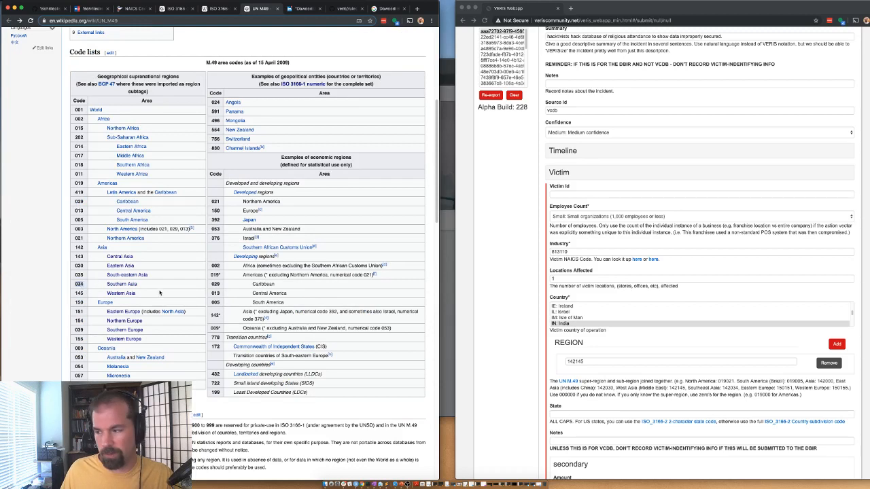
pyautogui.click(577, 362)
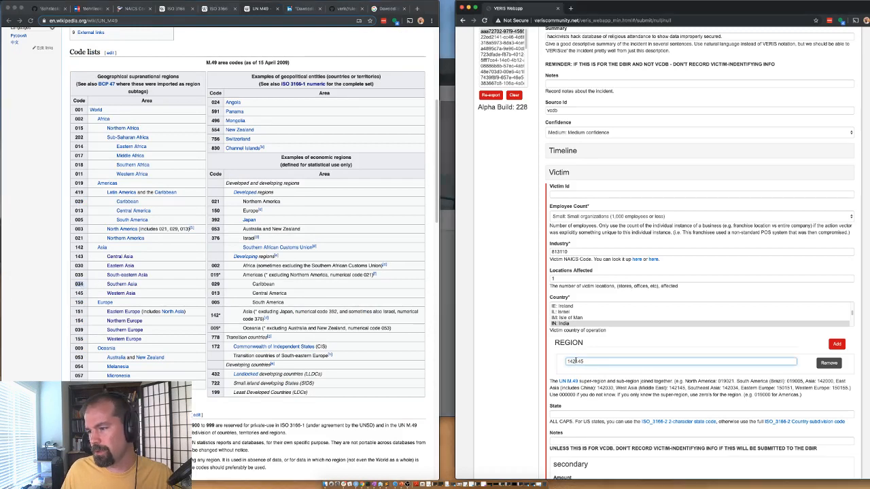
pyautogui.moveTo(576, 361); pyautogui.dragTo(594, 364)
pyautogui.press('super+v')
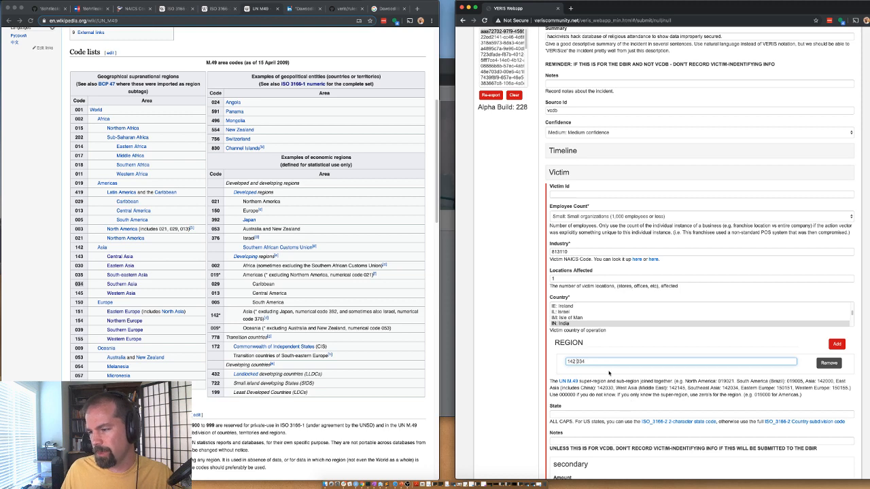
pyautogui.press('BackSpace')
pyautogui.scroll(-1, 544, 361)
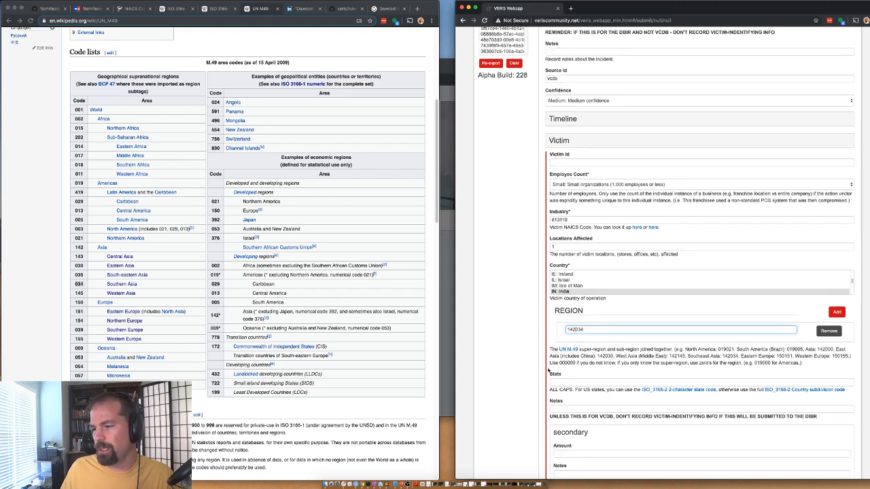
# Step: Pick Maharashtra from the trust's address and open India's ISO 3166-2 subdivision codes
pyautogui.click(388, 9)
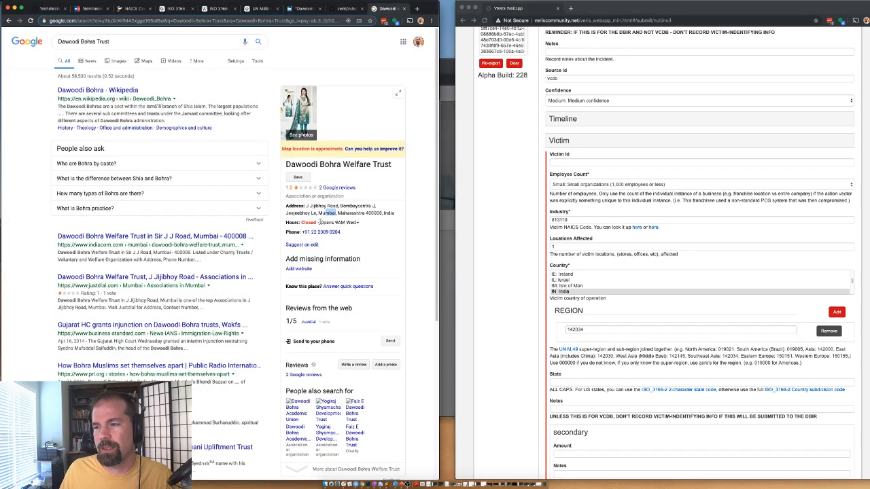
pyautogui.click(354, 211)
pyautogui.doubleClick(352, 213)
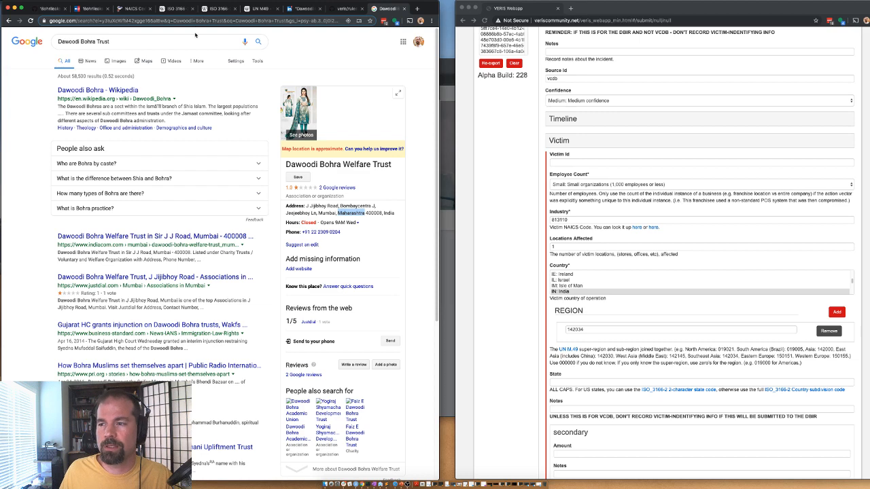
pyautogui.click(250, 10)
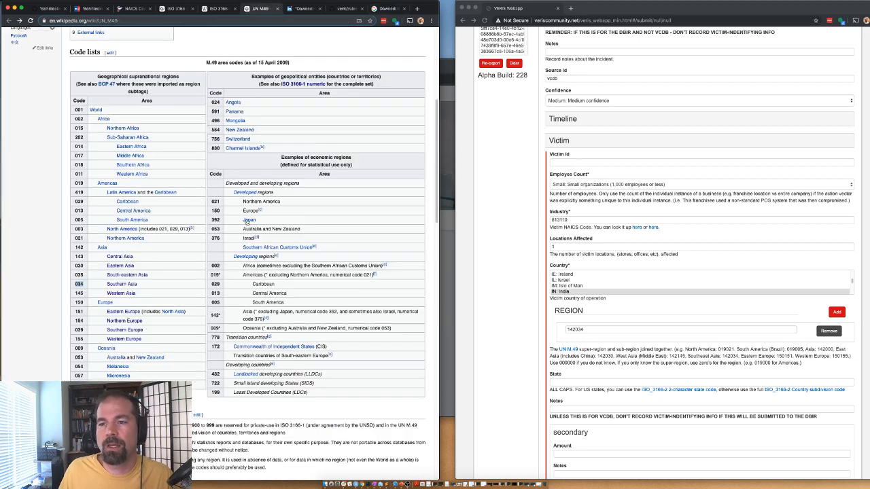
pyautogui.click(218, 9)
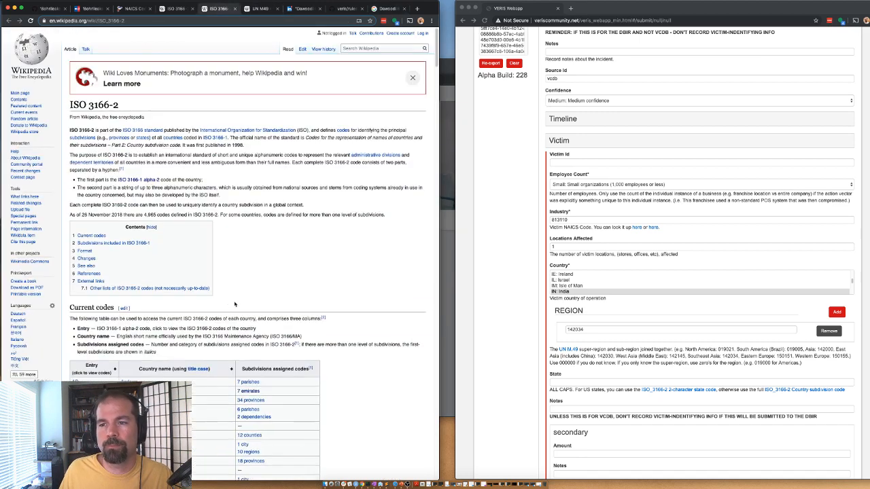
pyautogui.scroll(-15, 102, 373)
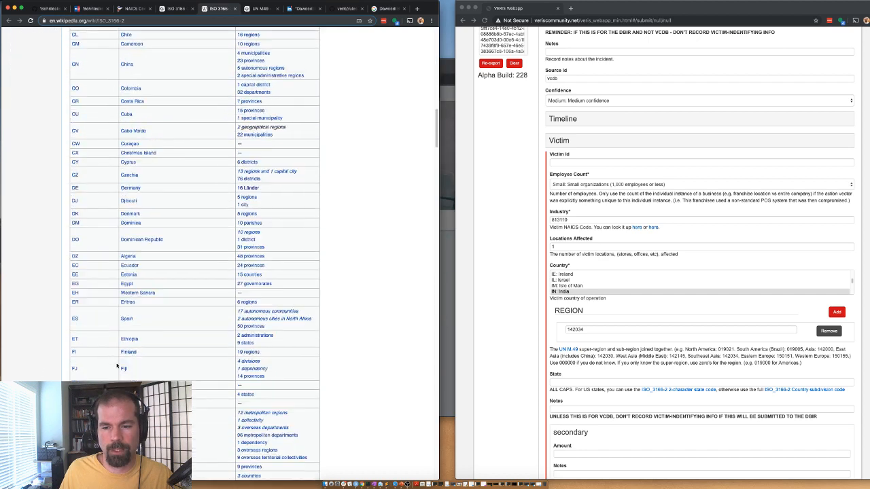
pyautogui.scroll(10, 82, 197)
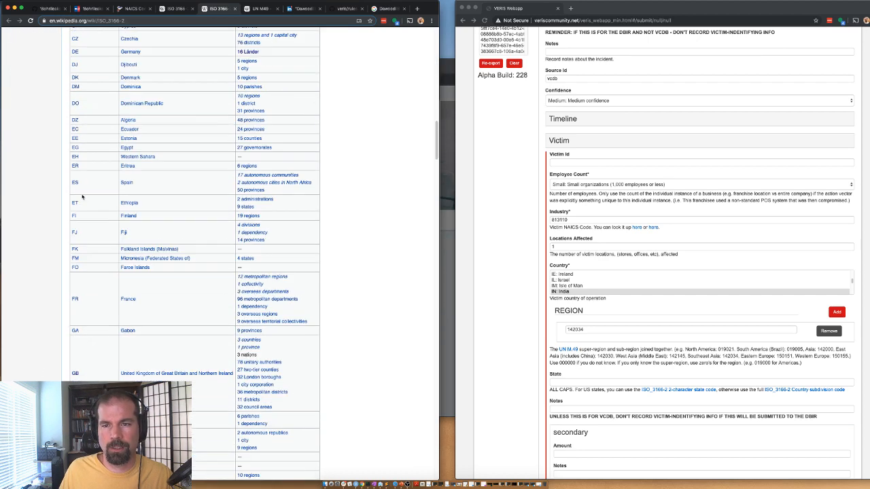
pyautogui.scroll(-5, 105, 367)
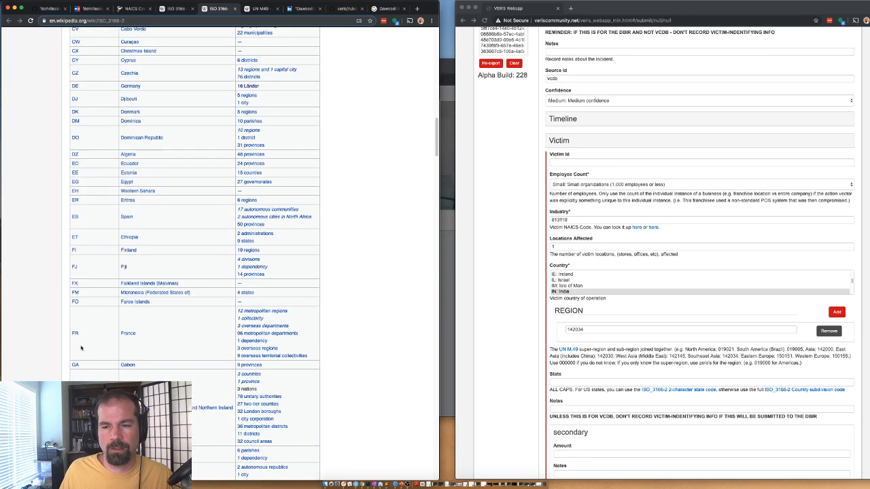
pyautogui.scroll(-10, 54, 306)
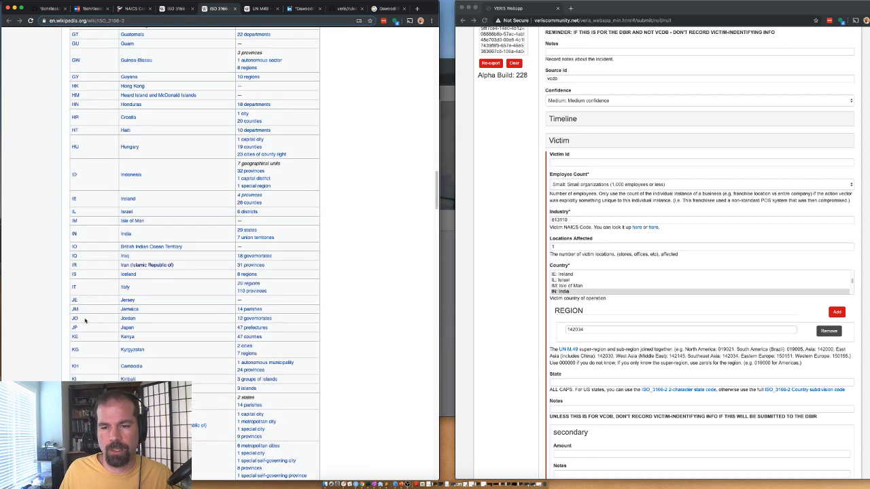
pyautogui.click(75, 235)
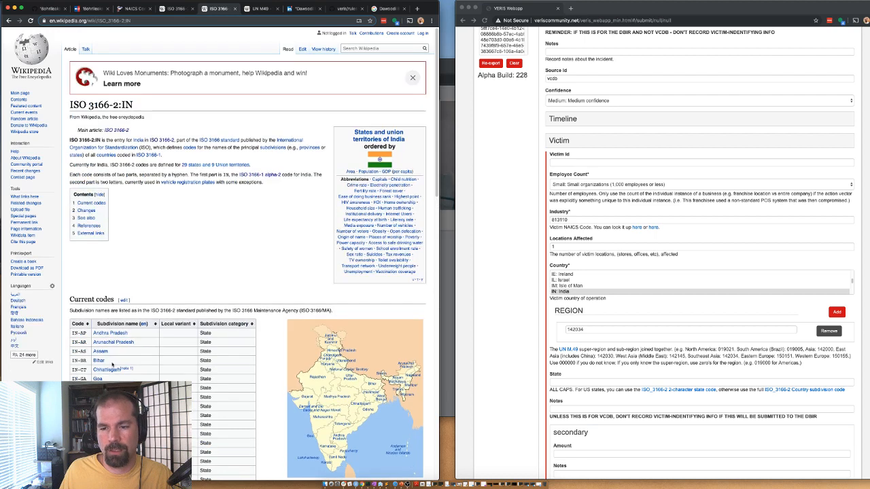
pyautogui.scroll(-5, 131, 352)
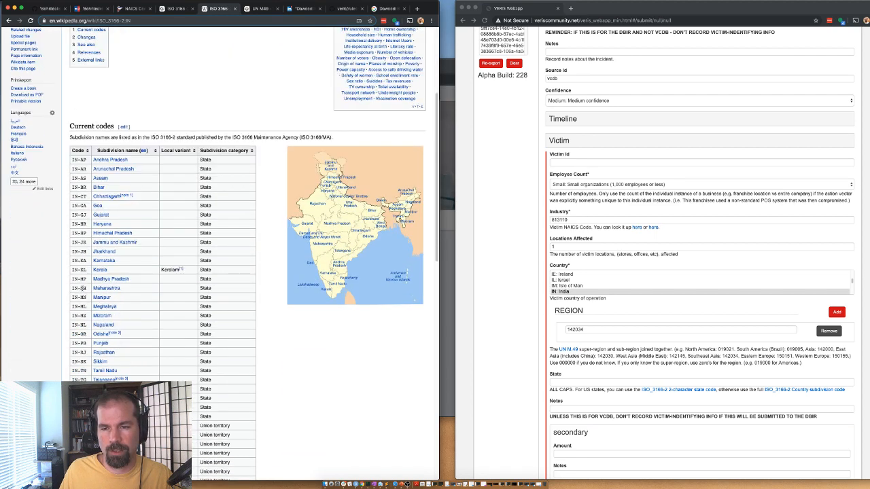
# Step: Enter IN-MH as the victim's State
pyautogui.moveTo(90, 289); pyautogui.dragTo(71, 291)
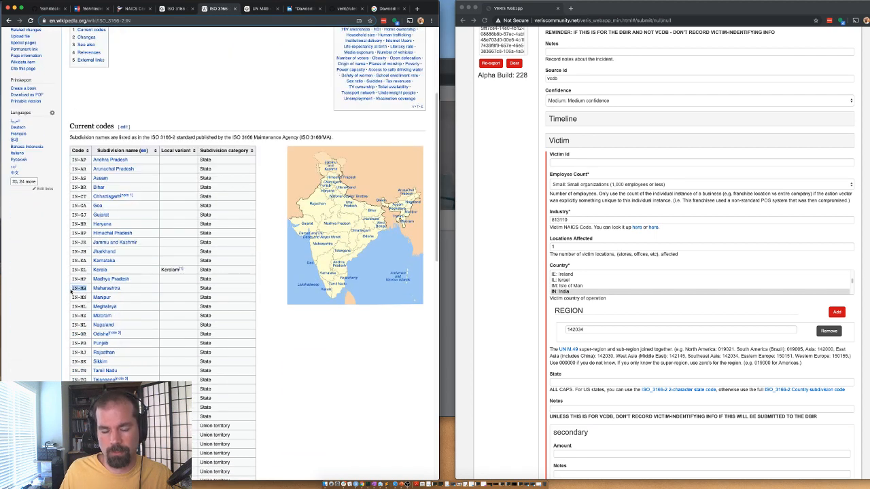
pyautogui.hotkey('ctrl', 'c')
pyautogui.click(564, 382)
pyautogui.hotkey('ctrl', 'v')
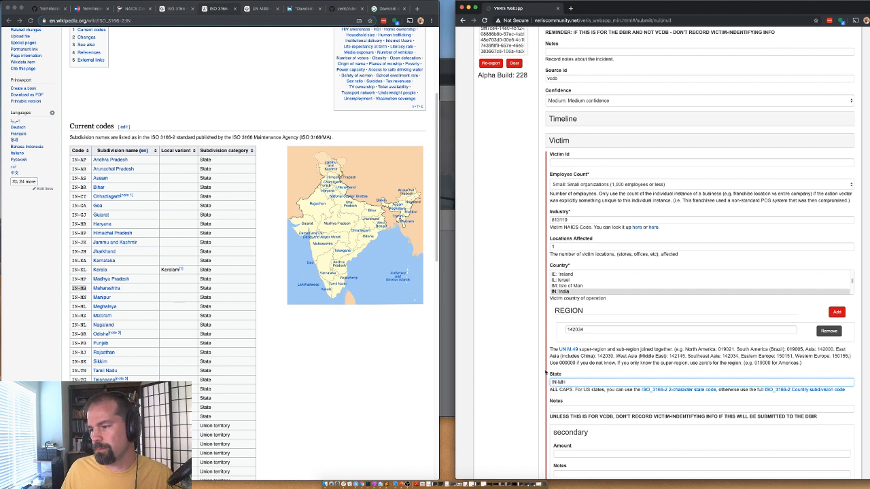
pyautogui.scroll(-1, 514, 330)
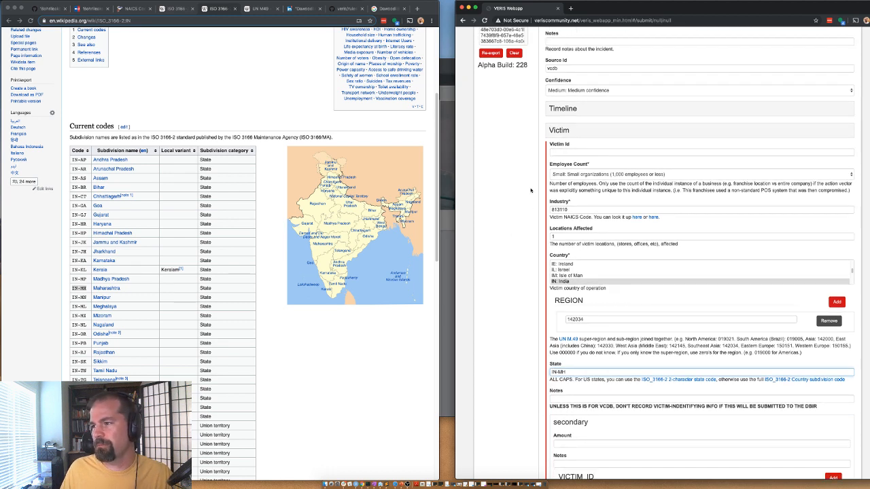
# Step: Set the Victim Id to 'Dawoodi Bohra Trust' and collapse the Victim section
pyautogui.click(558, 152)
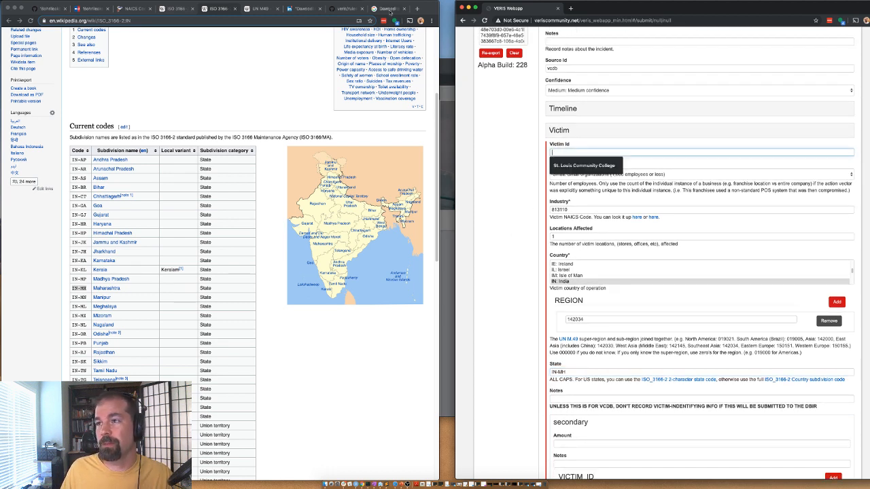
pyautogui.click(386, 8)
pyautogui.moveTo(114, 42); pyautogui.dragTo(40, 39)
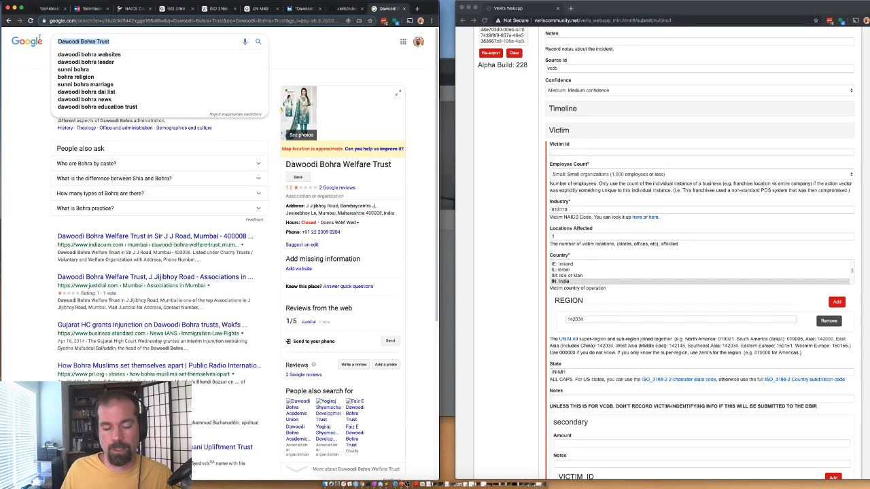
pyautogui.press('super+c')
pyautogui.click(564, 151)
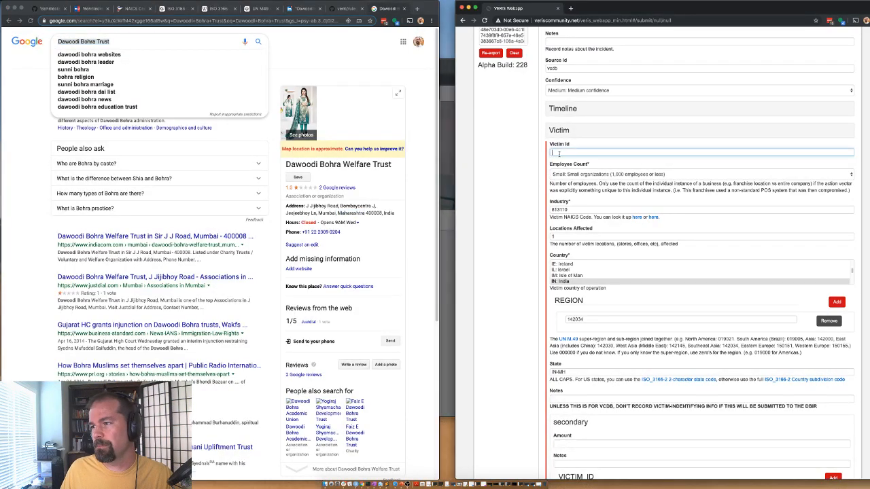
pyautogui.press('super+v')
pyautogui.scroll(-3, 517, 414)
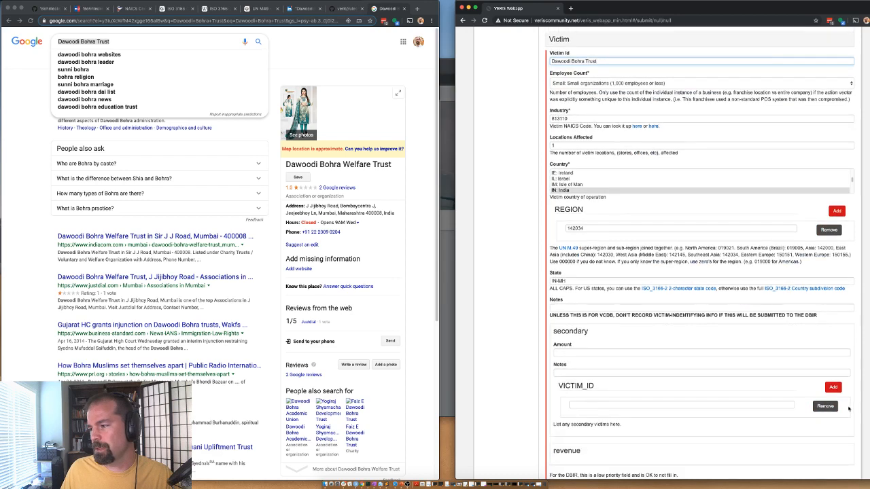
pyautogui.scroll(3, 574, 187)
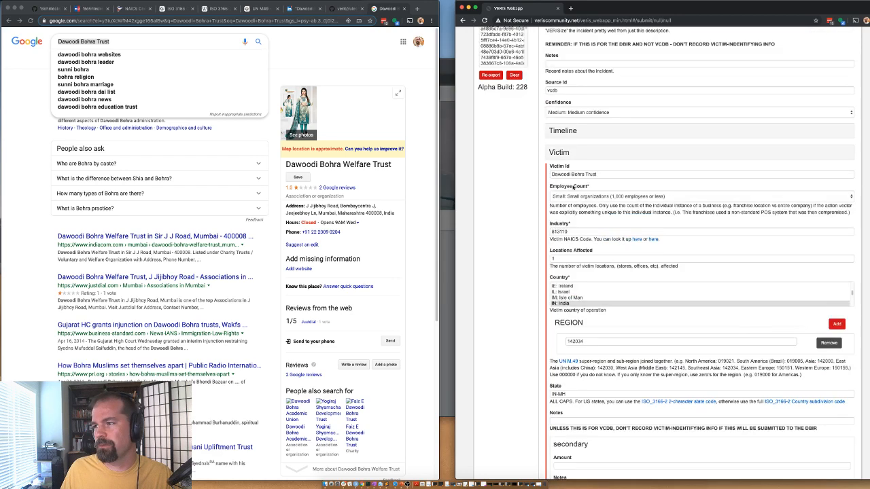
pyautogui.click(560, 153)
# Step: Add a Hacking action with variety and vector both set to Unknown
pyautogui.click(566, 193)
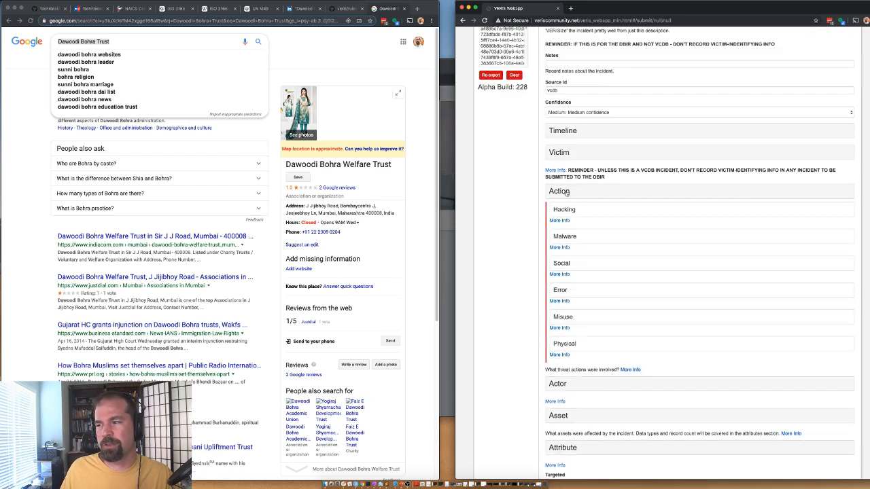
pyautogui.click(564, 207)
pyautogui.scroll(-3, 566, 252)
pyautogui.scroll(-2, 567, 252)
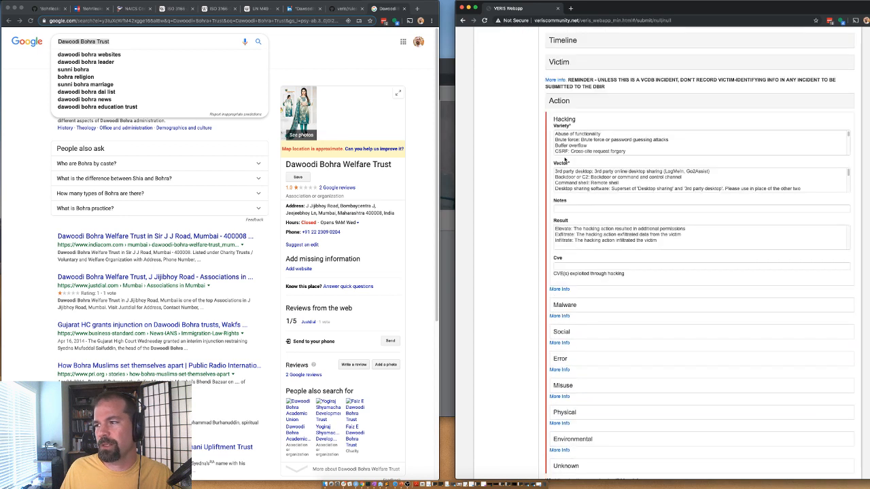
pyautogui.scroll(-5, 561, 145)
pyautogui.click(561, 146)
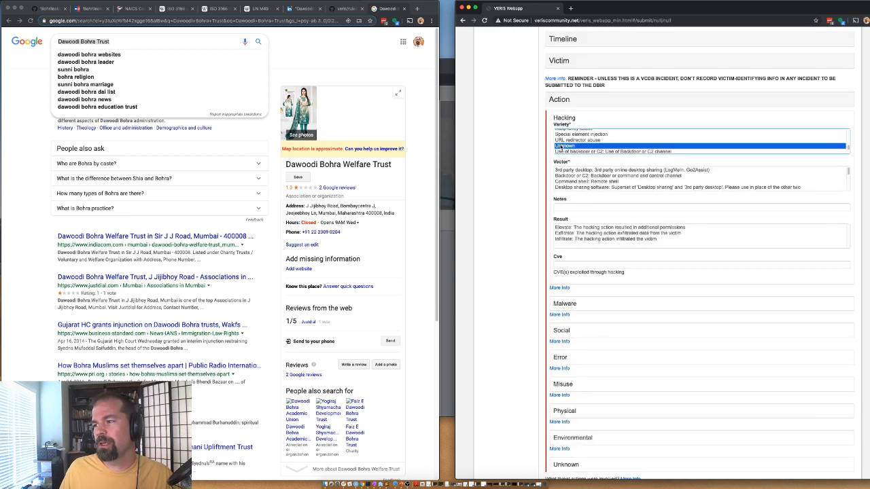
pyautogui.scroll(-5, 564, 178)
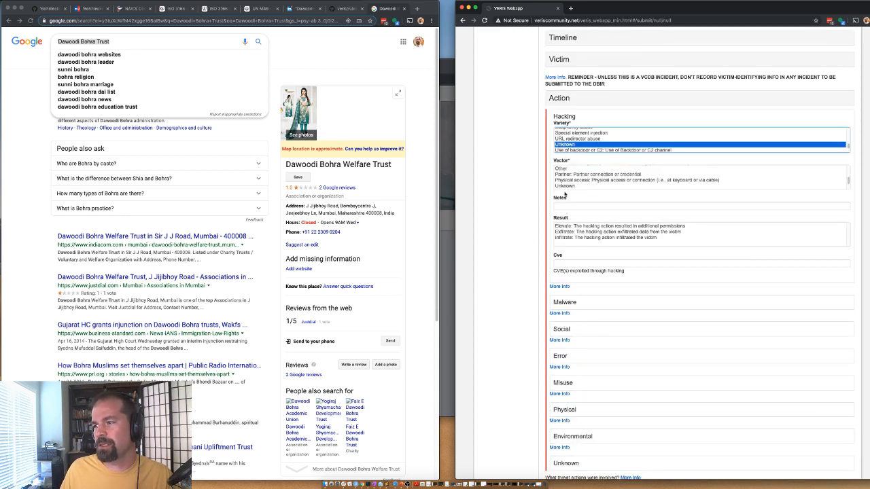
pyautogui.click(563, 186)
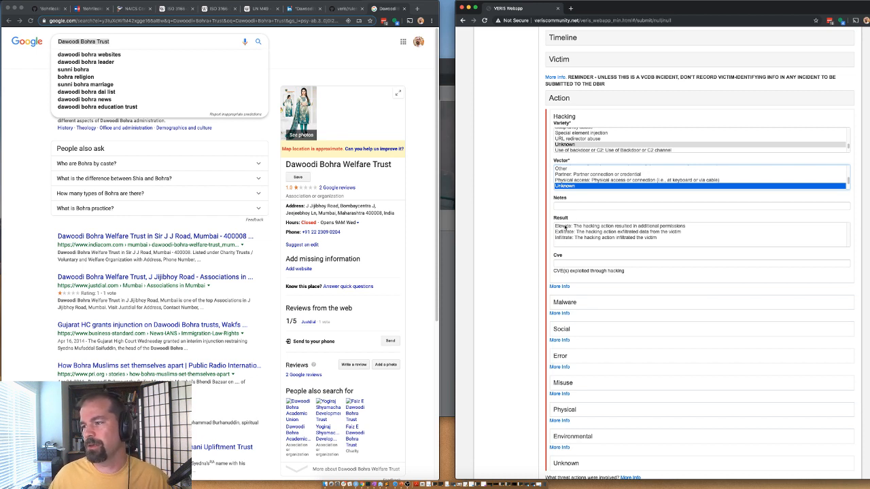
# Step: Select Exfiltrate and Infiltrate as the hacking results and collapse Hacking
pyautogui.click(564, 226)
pyautogui.press('super+a')
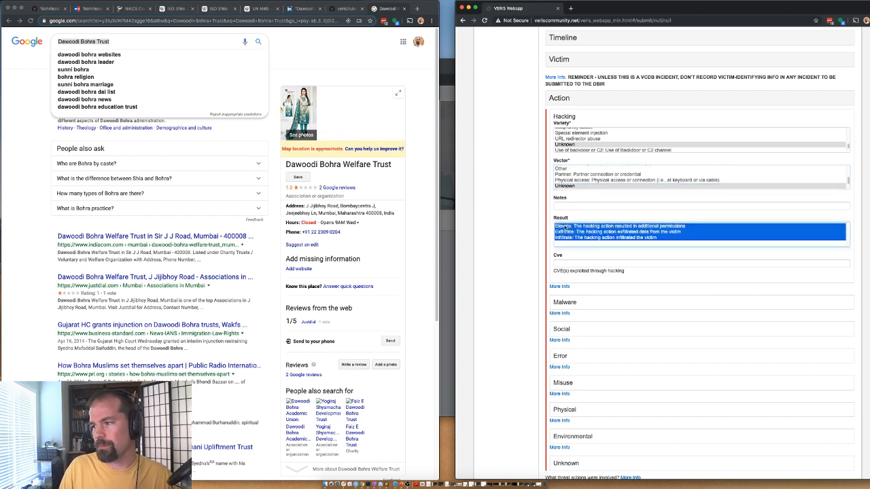
pyautogui.click(569, 232)
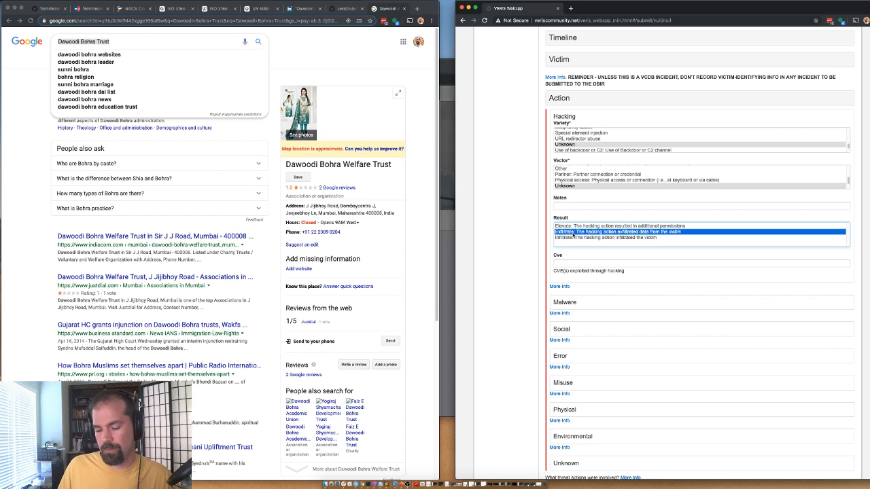
pyautogui.keyDown('shift'); pyautogui.click(575, 237); pyautogui.keyUp('shift')
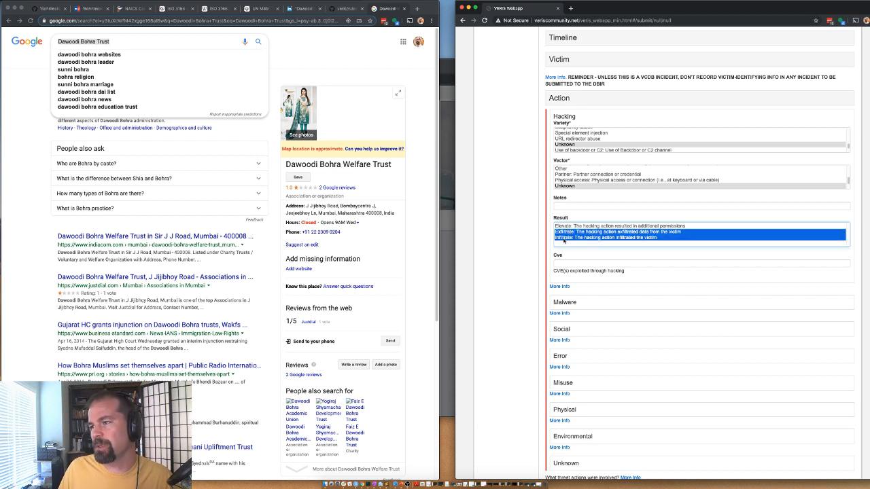
pyautogui.click(565, 117)
pyautogui.click(564, 117)
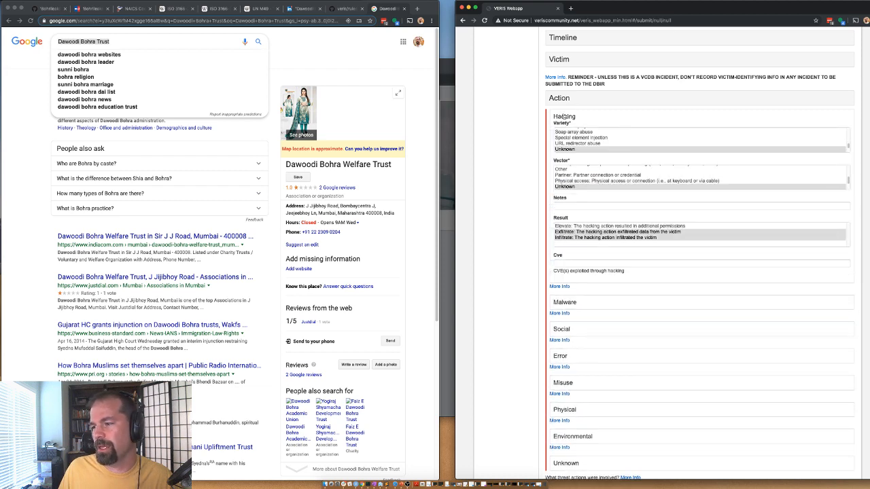
pyautogui.click(564, 117)
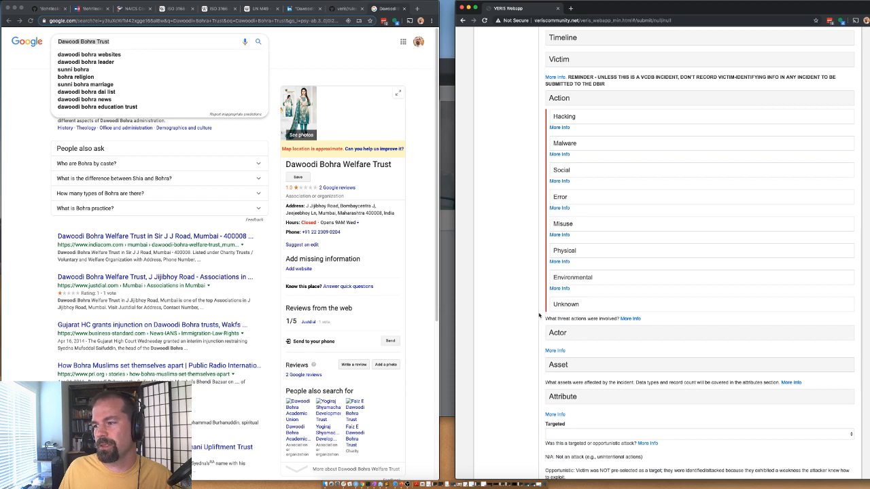
# Step: Add an External actor with variety Activist
pyautogui.click(551, 335)
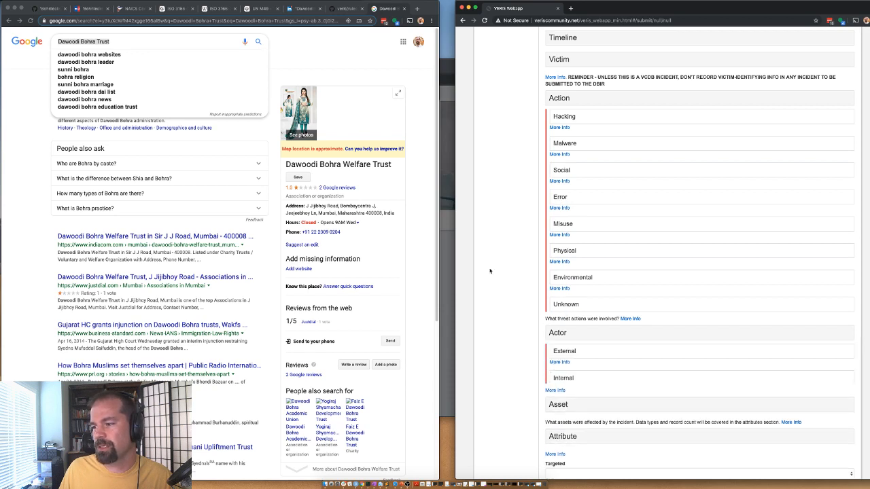
pyautogui.scroll(-3, 528, 271)
pyautogui.click(564, 264)
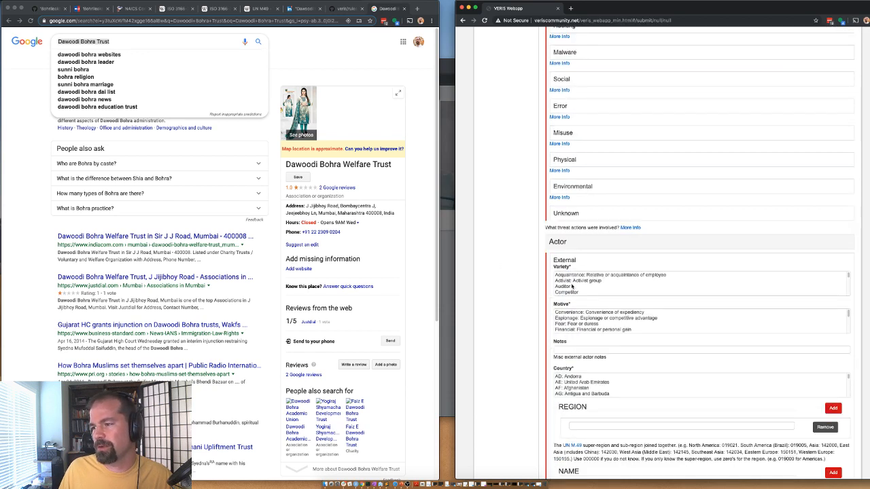
pyautogui.scroll(-5, 578, 290)
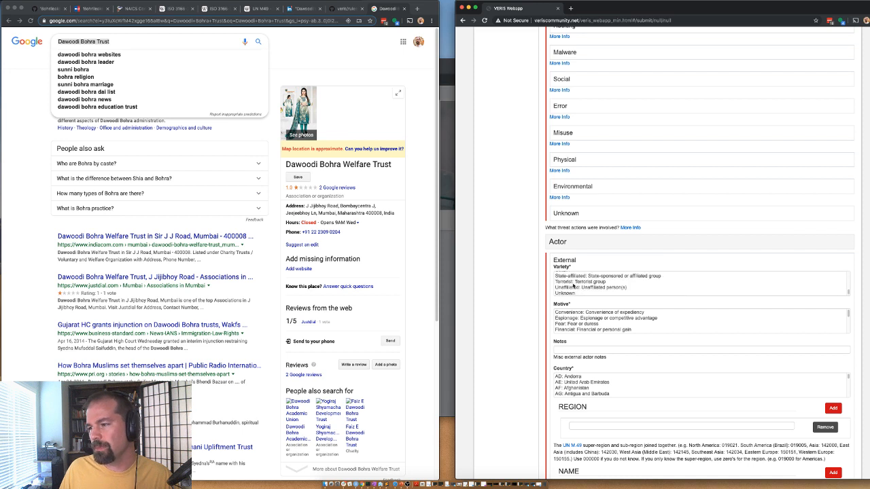
pyautogui.scroll(3, 573, 286)
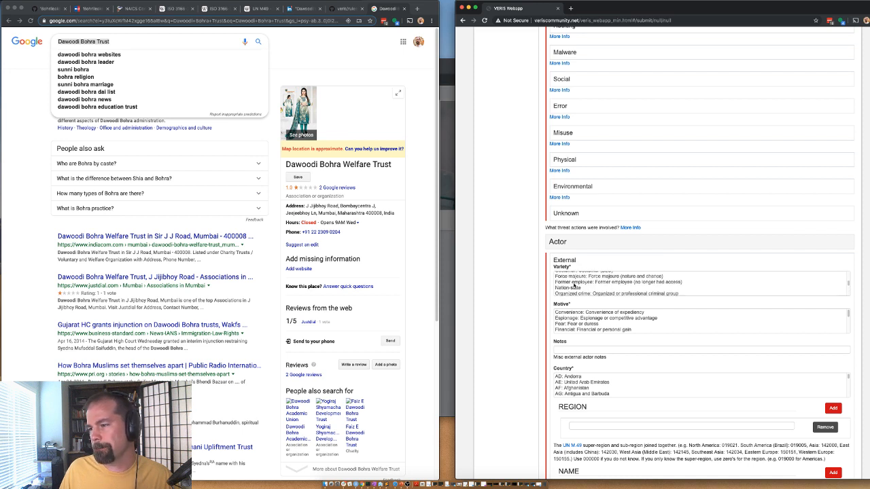
pyautogui.scroll(2, 574, 285)
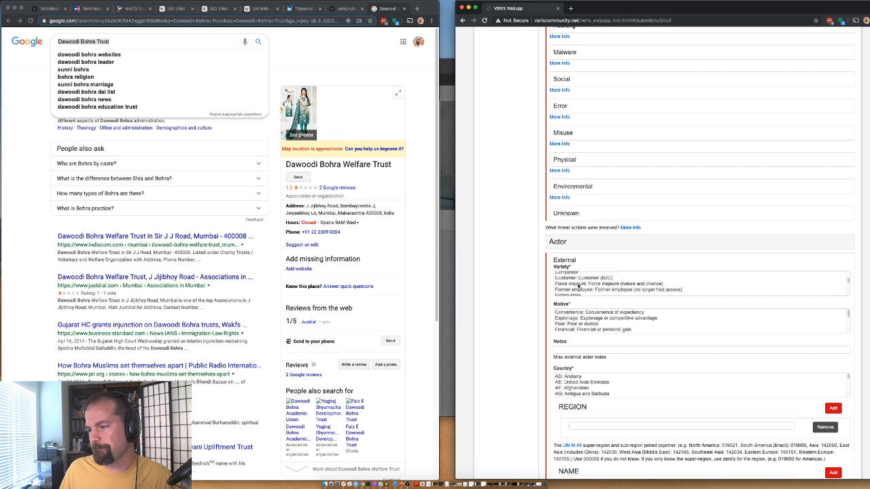
pyautogui.scroll(-3, 578, 286)
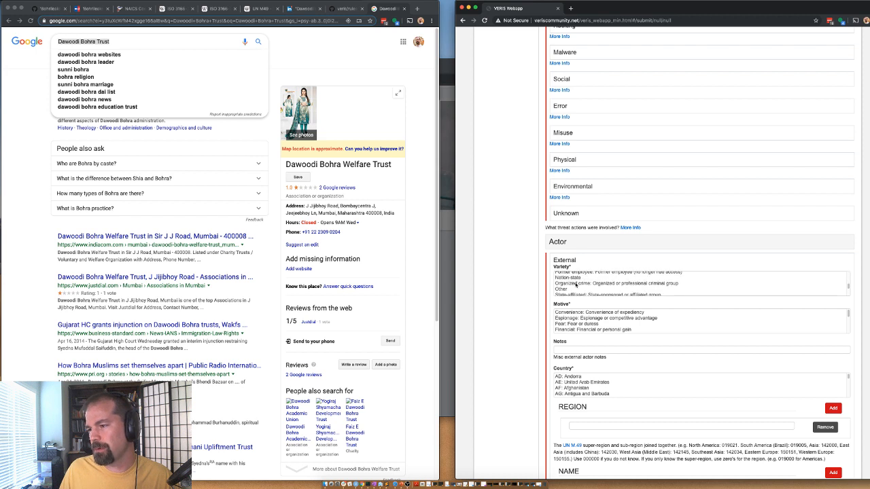
pyautogui.scroll(-2, 576, 286)
pyautogui.scroll(-1, 586, 286)
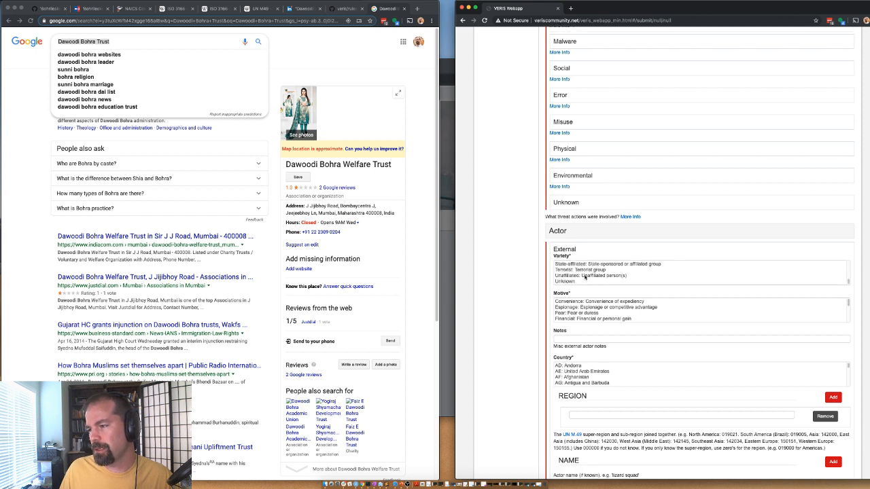
pyautogui.click(584, 277)
pyautogui.scroll(1, 583, 277)
pyautogui.scroll(-1, 582, 277)
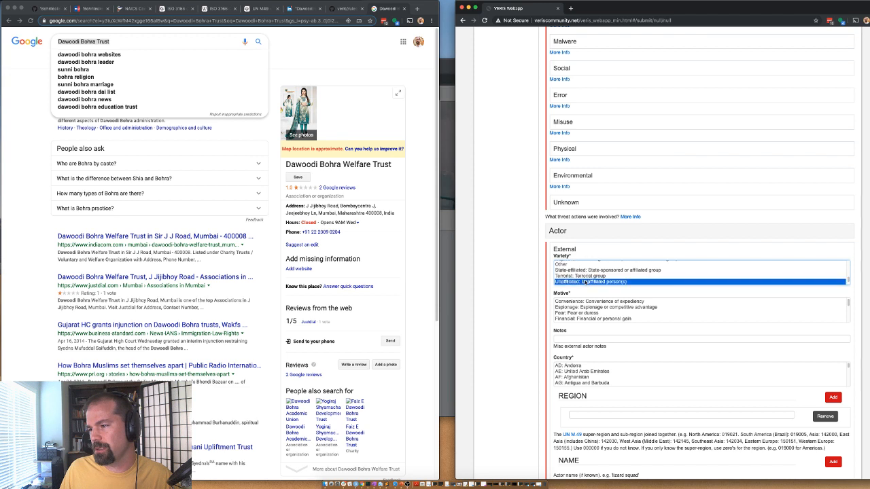
pyautogui.scroll(1, 578, 277)
pyautogui.scroll(3, 578, 275)
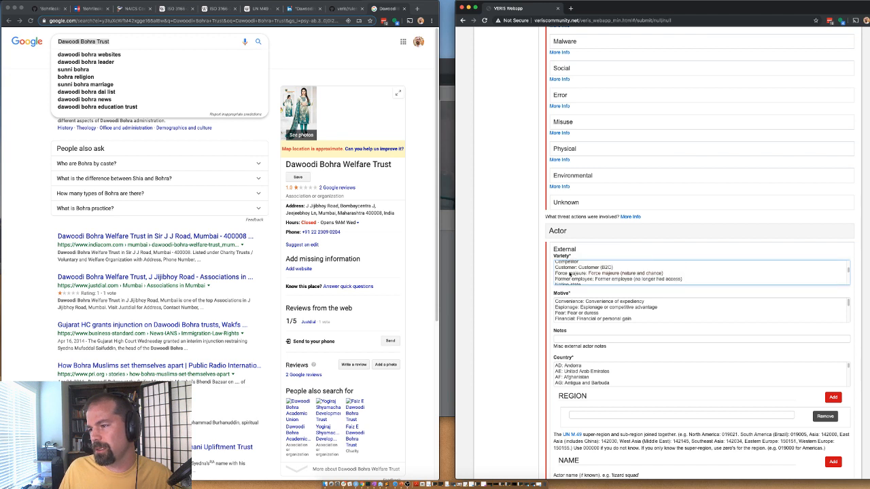
pyautogui.scroll(3, 586, 272)
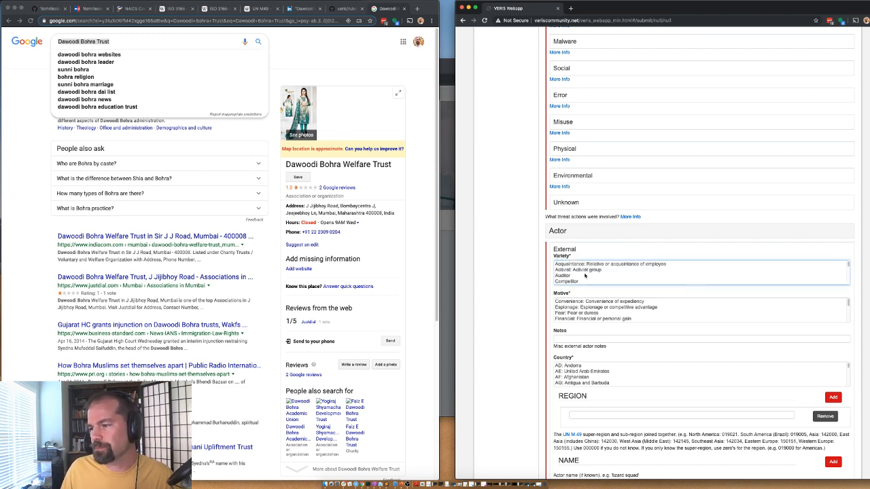
pyautogui.click(583, 273)
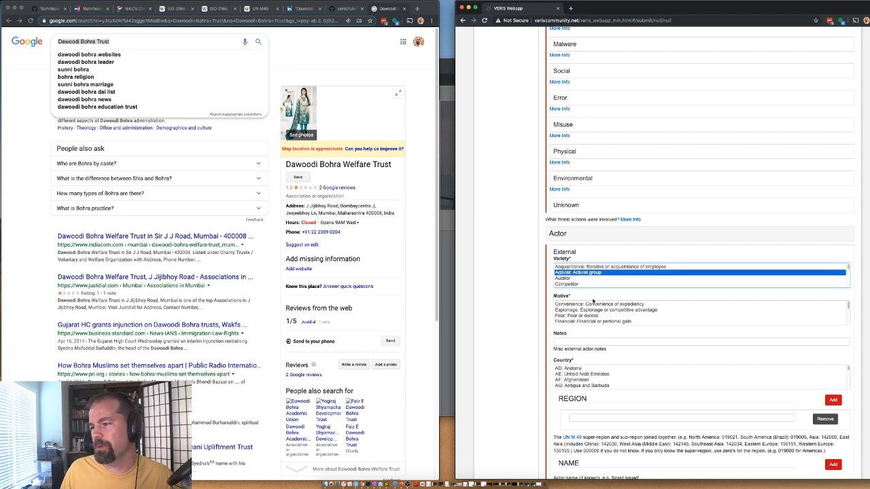
# Step: Set the external actor's motive to Ideology and country to IN: India
pyautogui.scroll(1, 552, 313)
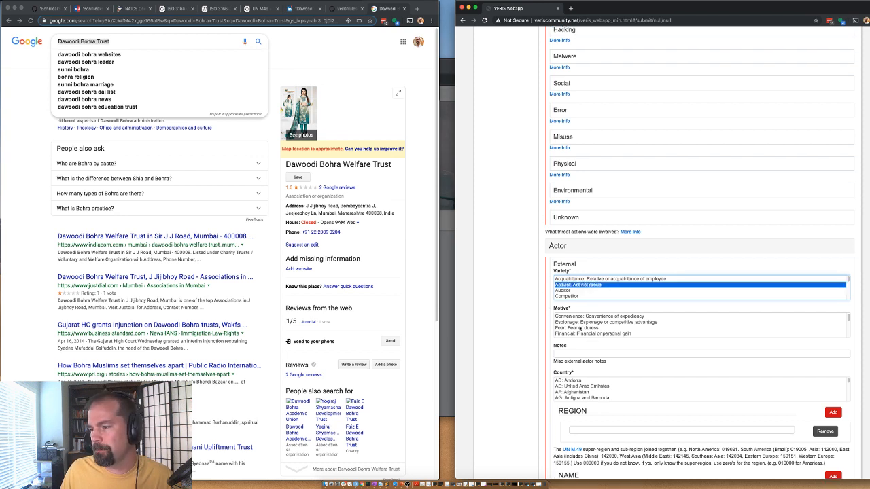
pyautogui.scroll(-2, 580, 329)
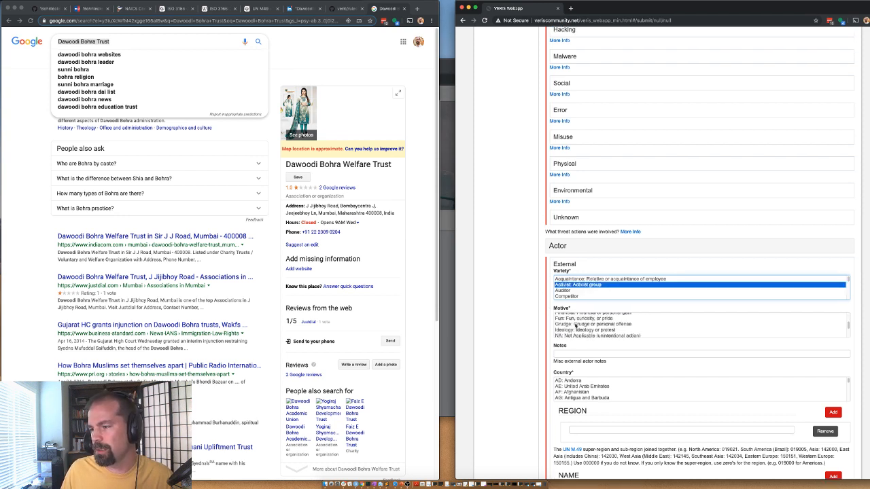
pyautogui.click(576, 331)
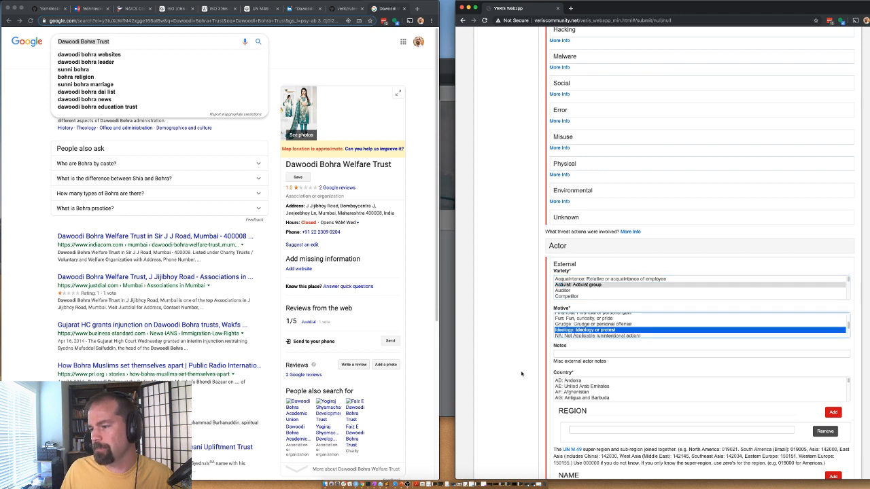
pyautogui.scroll(-1, 523, 374)
pyautogui.click(564, 384)
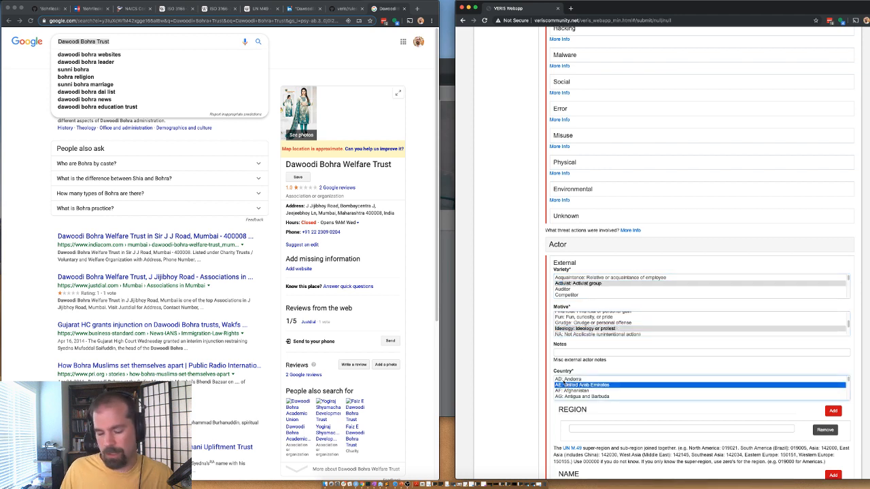
pyautogui.press('i')
pyautogui.press('Down')
pyautogui.press('Down')
pyautogui.press('Down')
pyautogui.press('Down')
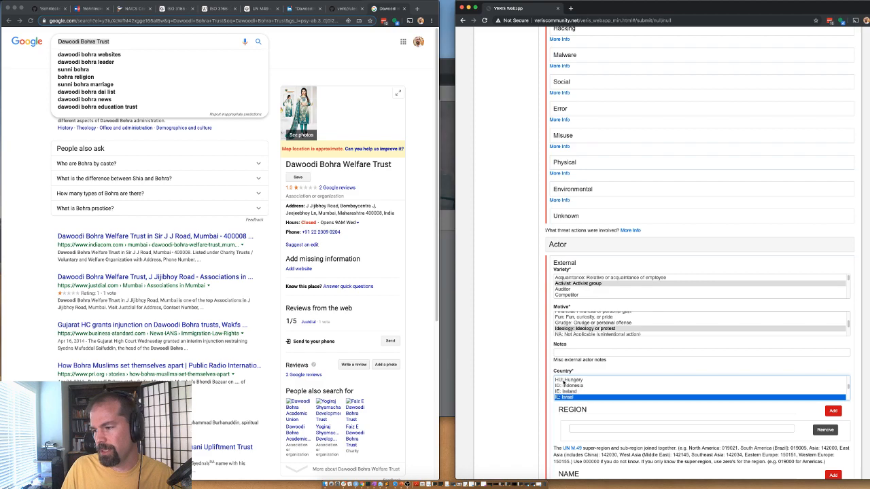
pyautogui.press('Down')
pyautogui.press('Up')
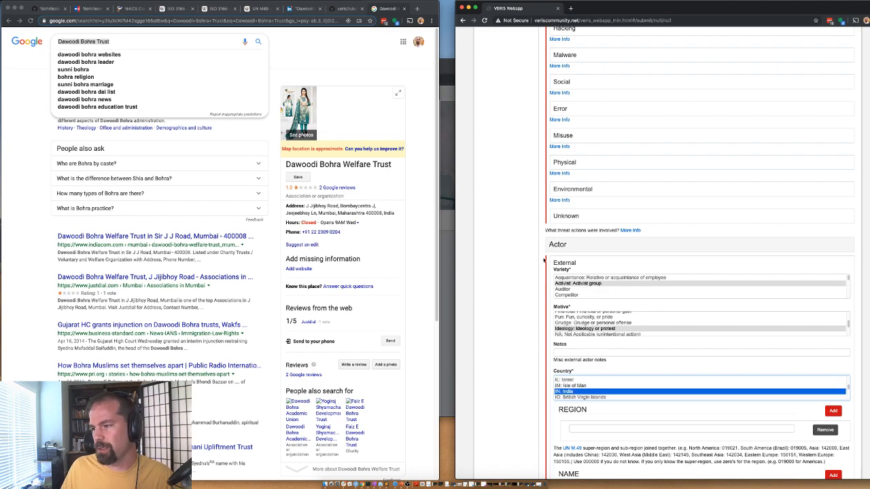
# Step: Copy the victim's region 142034 into the actor's Region field
pyautogui.hotkey('ctrl', 'Up')
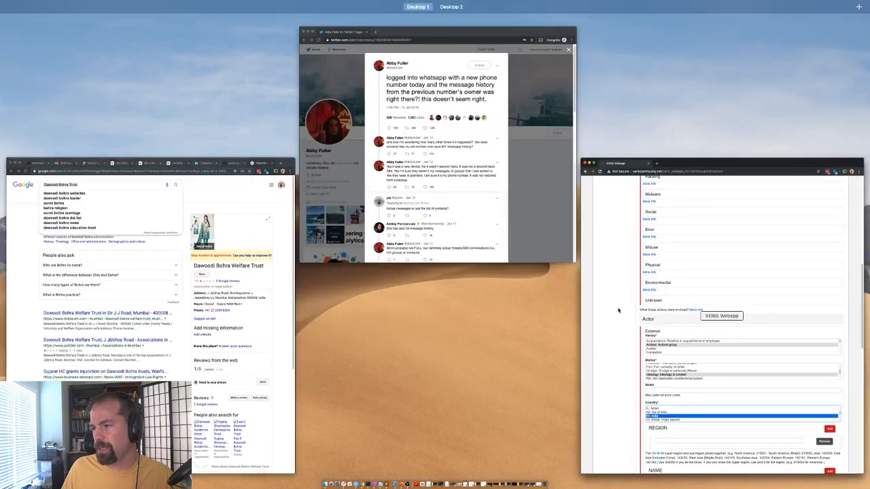
pyautogui.click(618, 311)
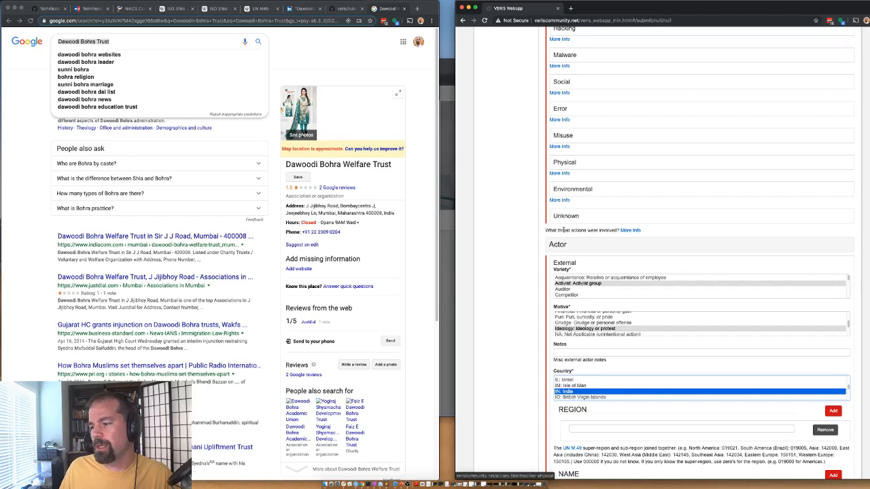
pyautogui.scroll(1, 550, 184)
pyautogui.scroll(5, 540, 156)
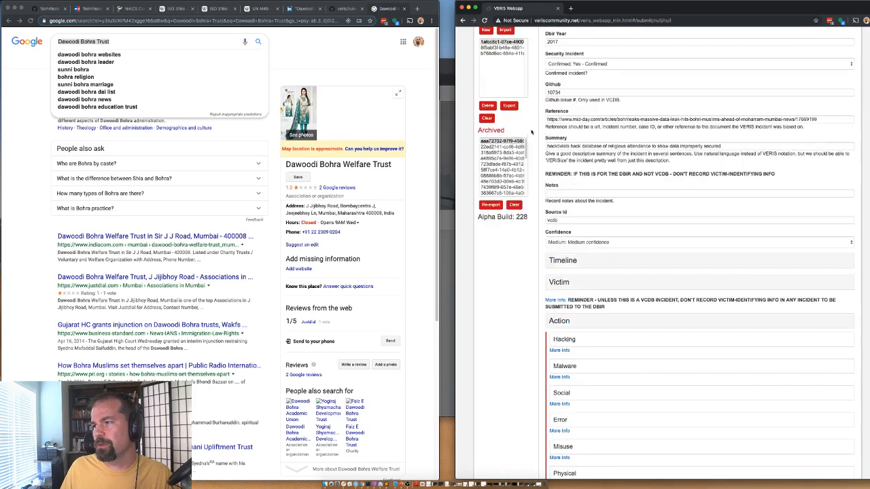
pyautogui.click(568, 285)
pyautogui.scroll(-3, 555, 340)
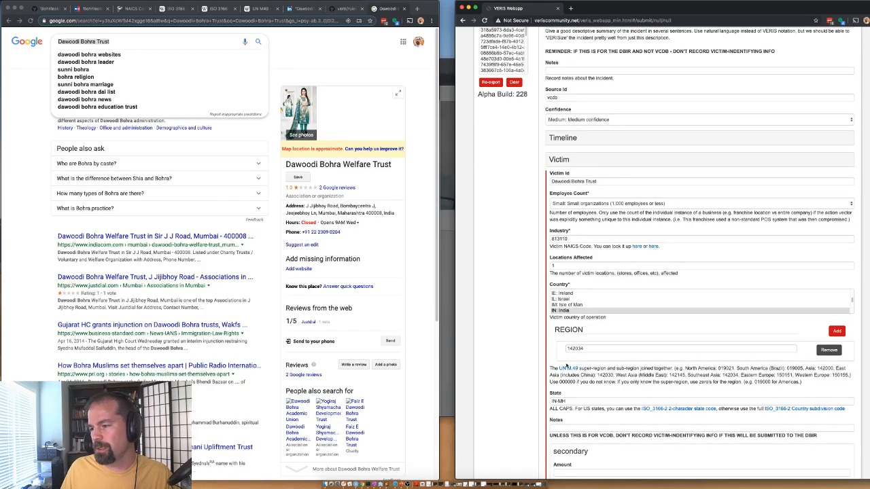
pyautogui.doubleClick(576, 349)
pyautogui.hotkey('ctrl', 'c')
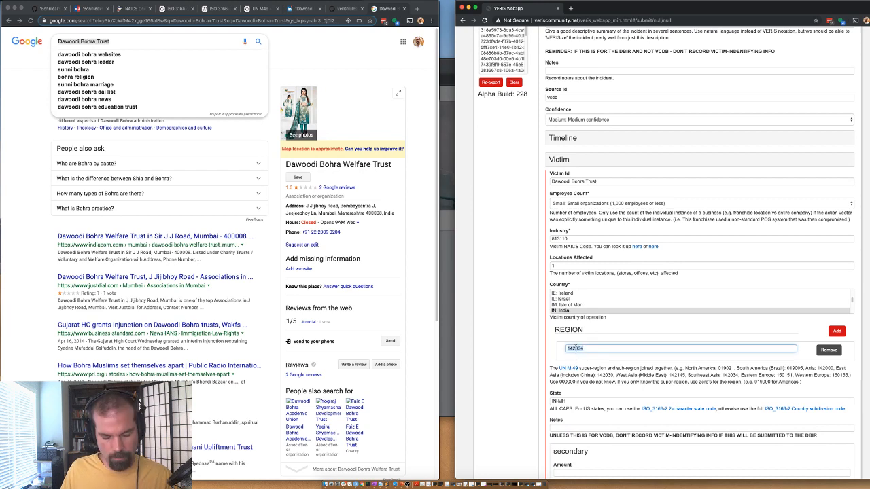
pyautogui.click(555, 167)
pyautogui.scroll(-3, 571, 370)
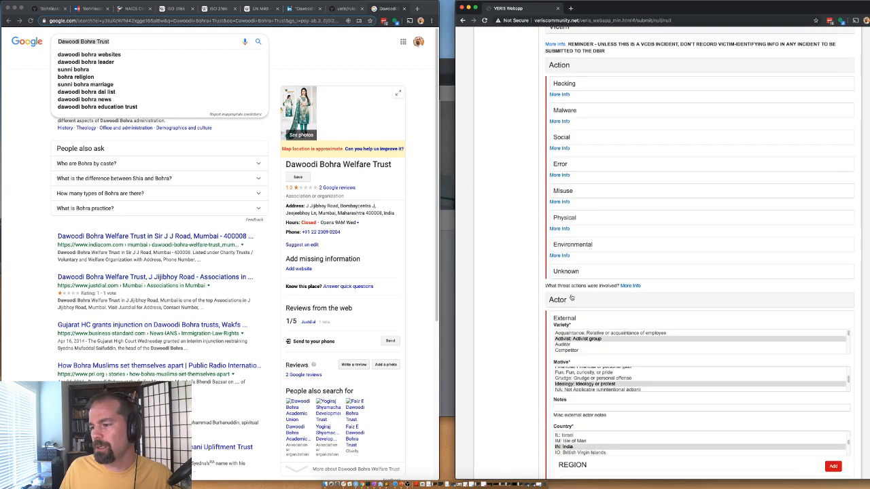
pyautogui.scroll(-3, 573, 369)
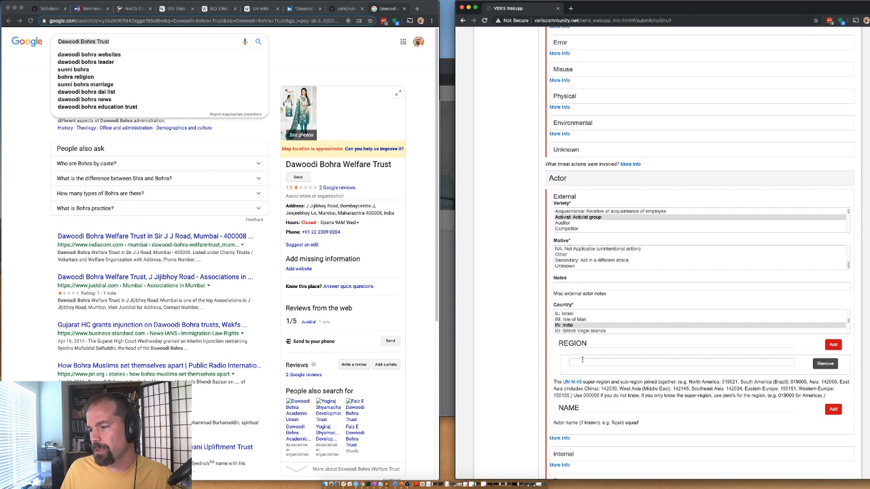
pyautogui.click(582, 361)
pyautogui.hotkey('ctrl', 'v')
# Step: Add the actor name 'bohrileaks' and collapse the Actor section
pyautogui.scroll(-1, 615, 401)
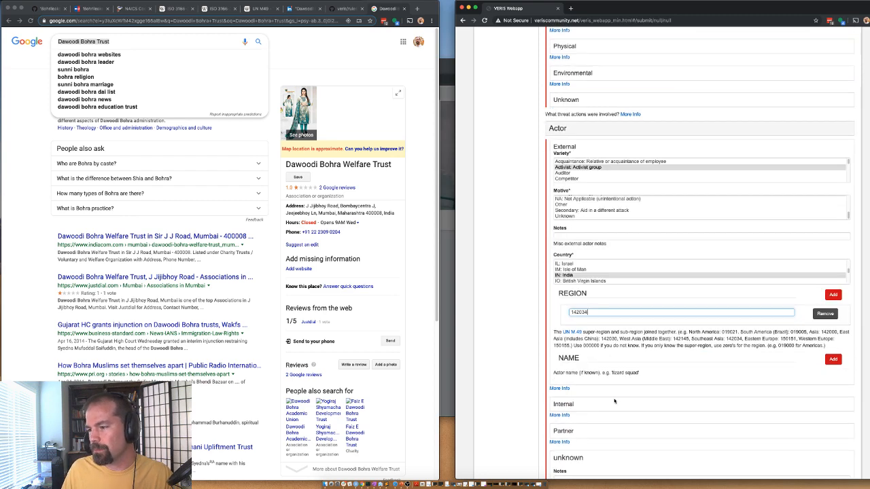
pyautogui.click(833, 359)
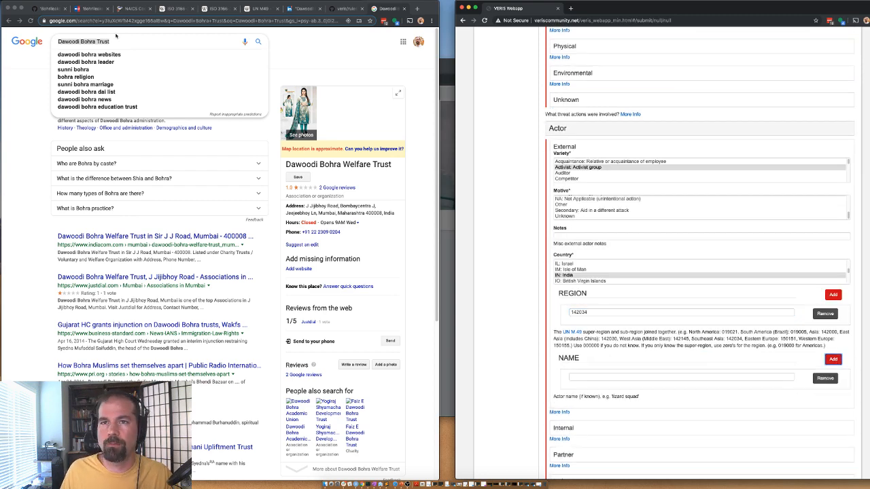
pyautogui.click(81, 10)
pyautogui.moveTo(869, 488)
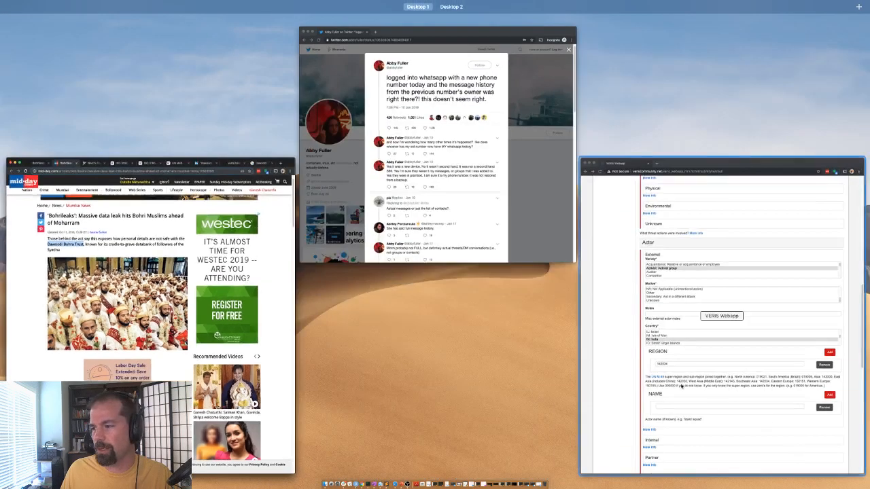
pyautogui.click(682, 387)
pyautogui.click(580, 375)
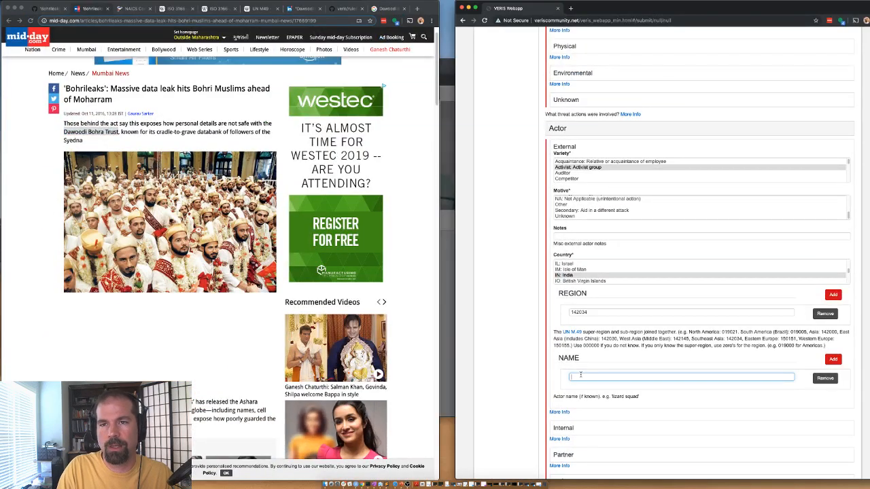
pyautogui.write('bohrilea')
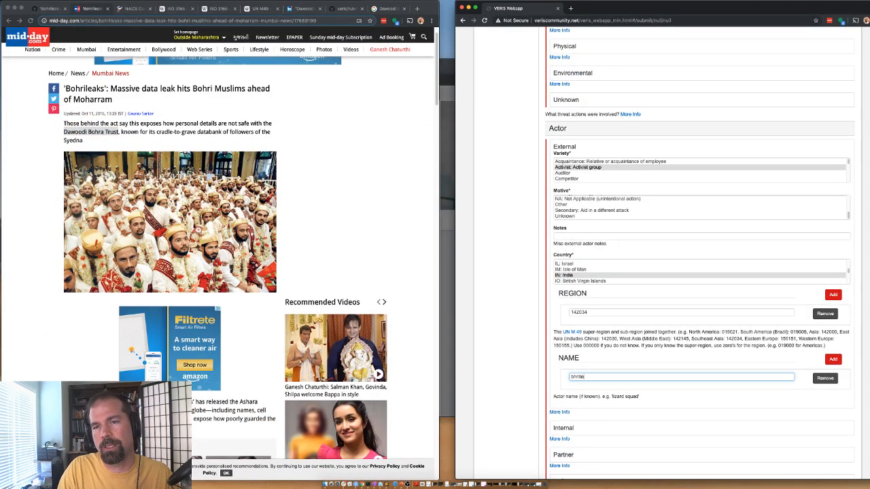
pyautogui.write('ks')
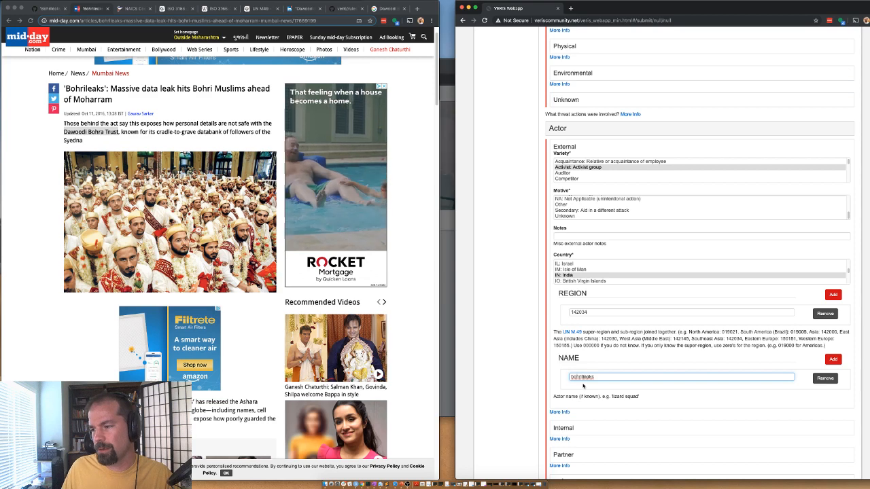
pyautogui.click(563, 130)
# Step: Add an S - Database asset with an amount of 1
pyautogui.click(559, 160)
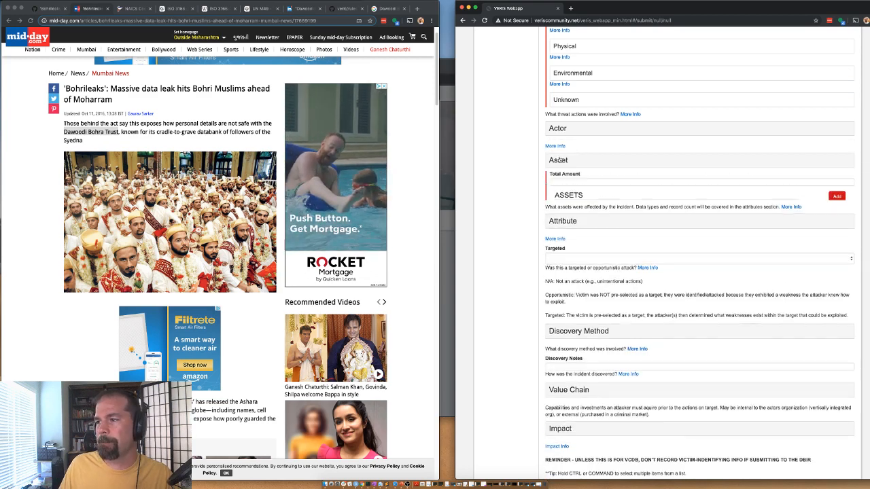
pyautogui.click(569, 183)
pyautogui.click(574, 223)
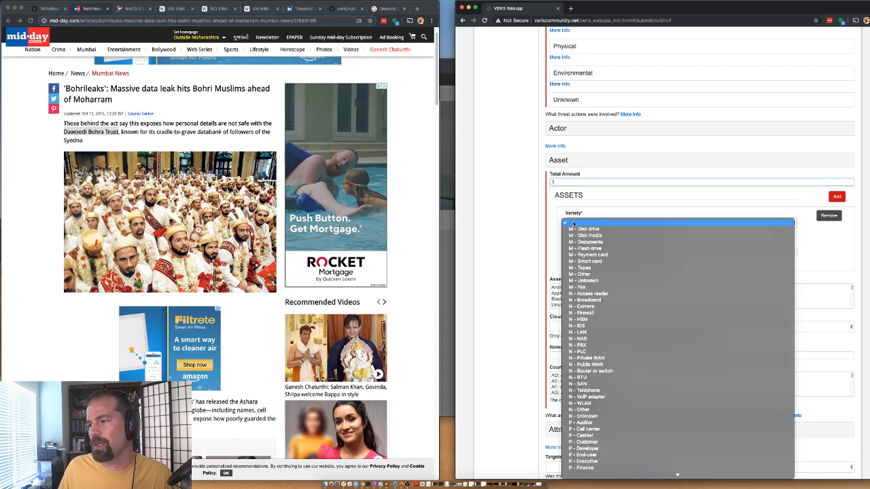
pyautogui.scroll(-6, 591, 381)
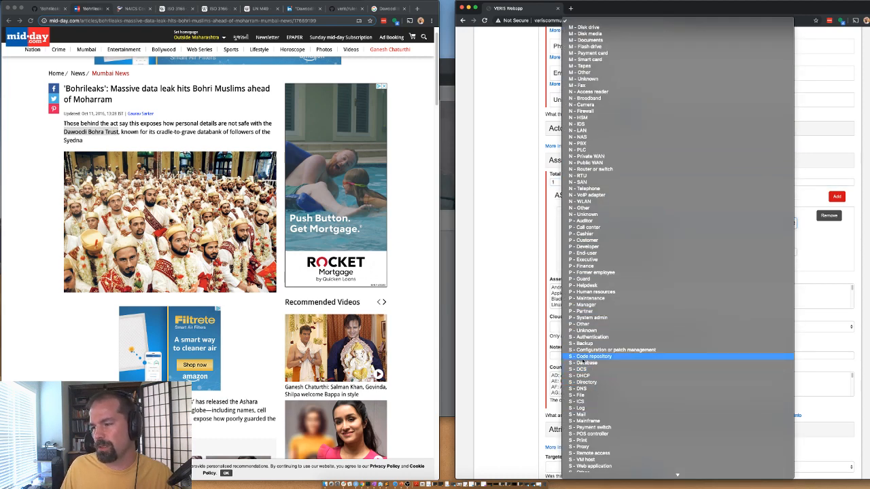
pyautogui.click(584, 359)
pyautogui.click(597, 226)
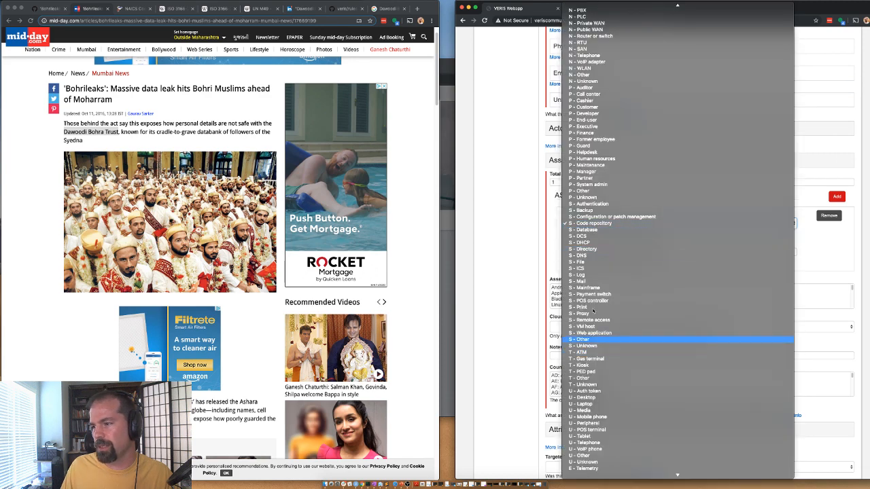
pyautogui.click(588, 230)
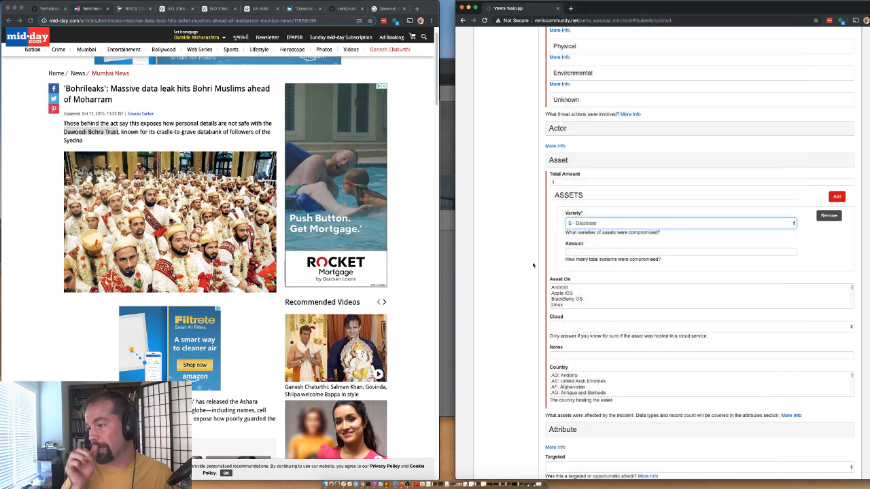
pyautogui.click(583, 253)
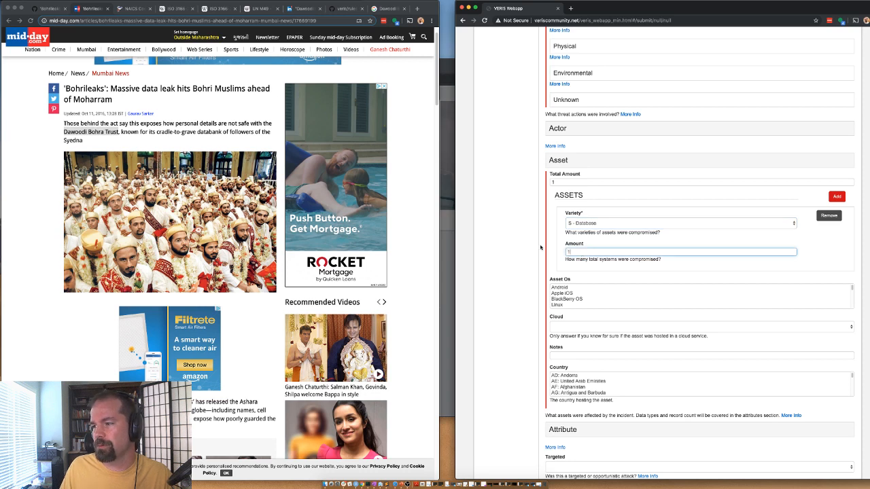
pyautogui.scroll(5, 527, 297)
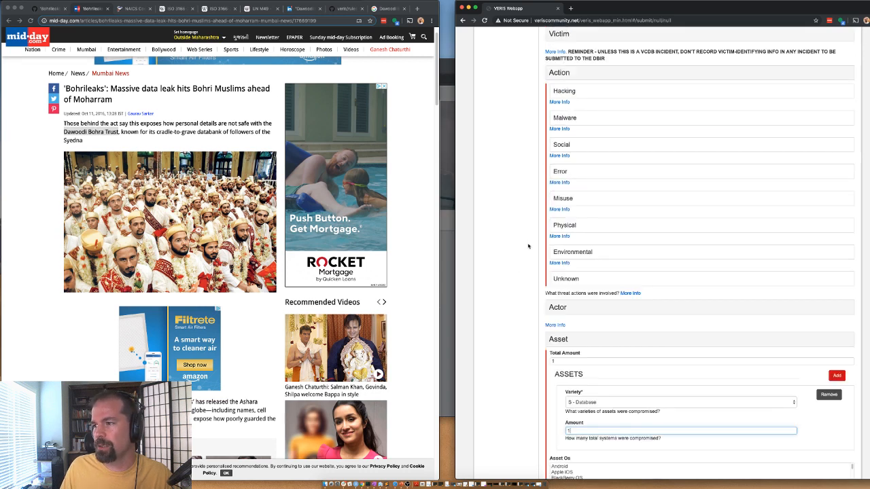
# Step: Note on the Unknown action: 'It is likely additional actions occurred but the report lacks details.'
pyautogui.click(564, 279)
pyautogui.click(564, 294)
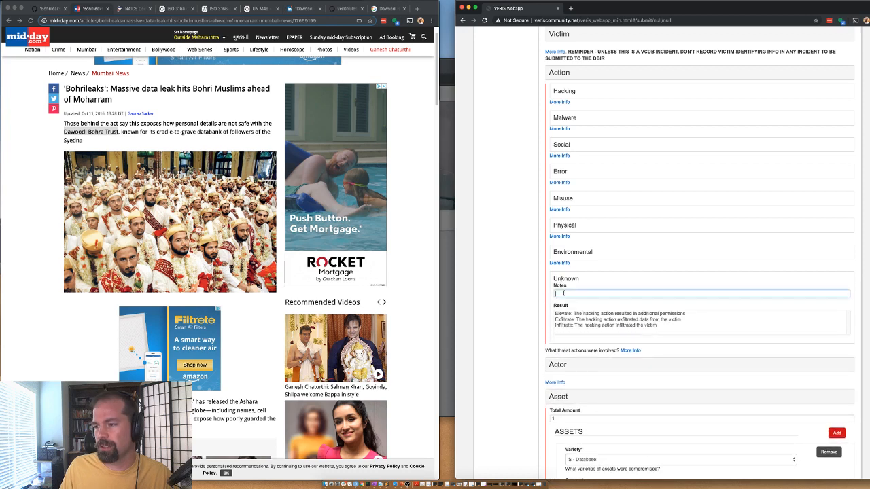
pyautogui.write('It is likel')
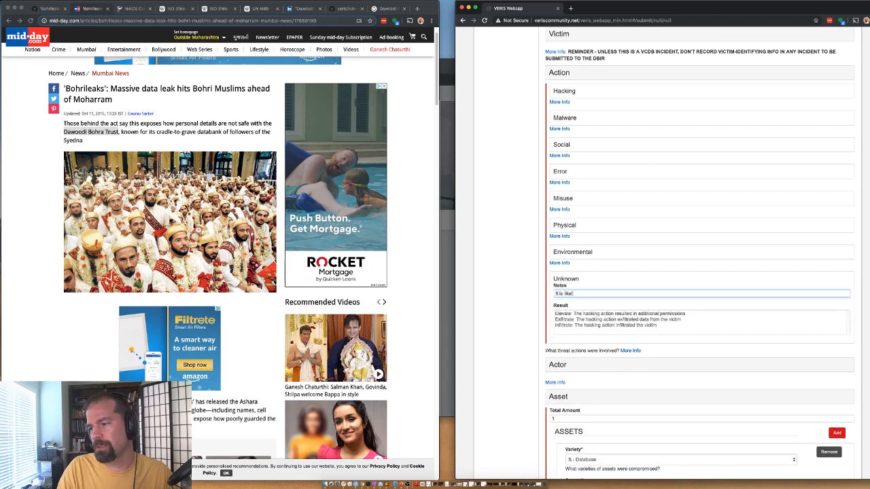
pyautogui.write('y additional action')
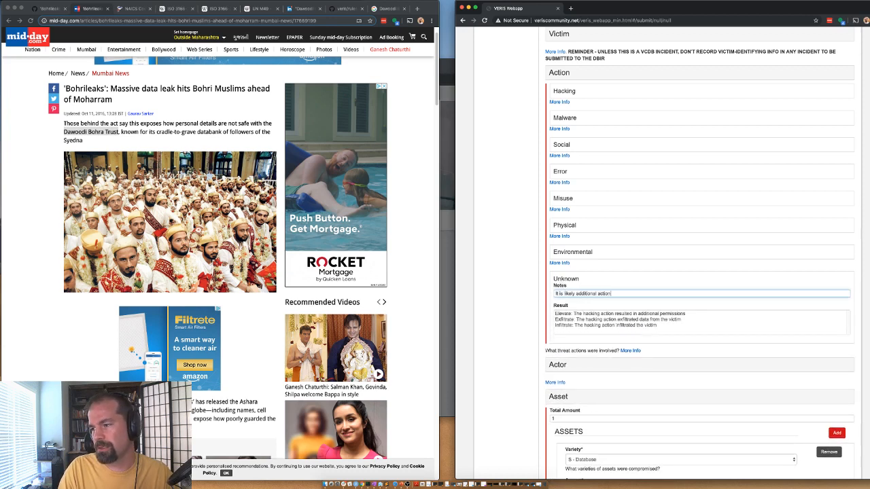
pyautogui.write('s occrred bvu')
pyautogui.press('BackSpace')
pyautogui.press('BackSpace')
pyautogui.press('BackSpace')
pyautogui.press('BackSpace')
pyautogui.press('BackSpace')
pyautogui.press('BackSpace')
pyautogui.write('ur')
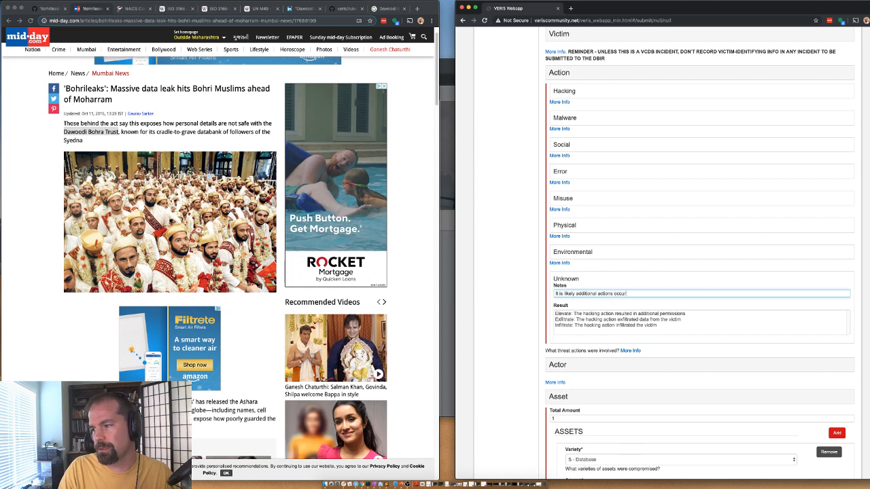
pyautogui.write('red but the report lacks details.')
# Step: Collapse Asset, mark the attack as Targeted, and expand the Attribute section
pyautogui.scroll(-5, 495, 350)
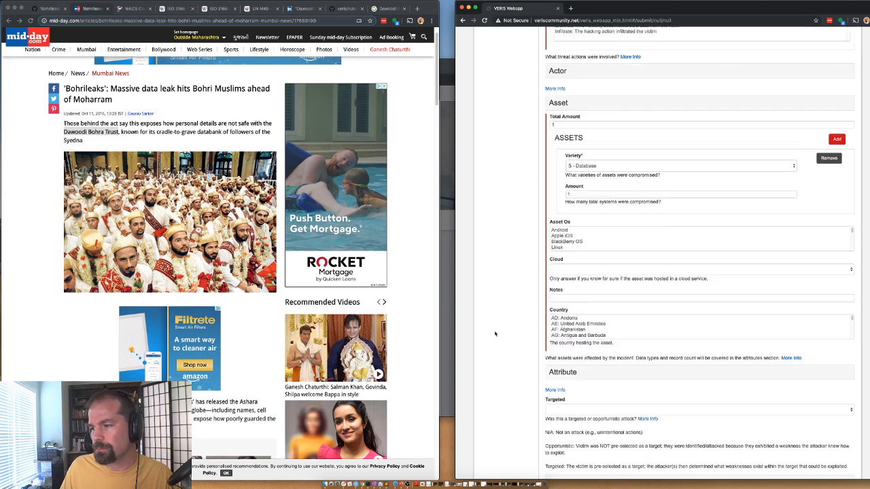
pyautogui.scroll(-3, 512, 289)
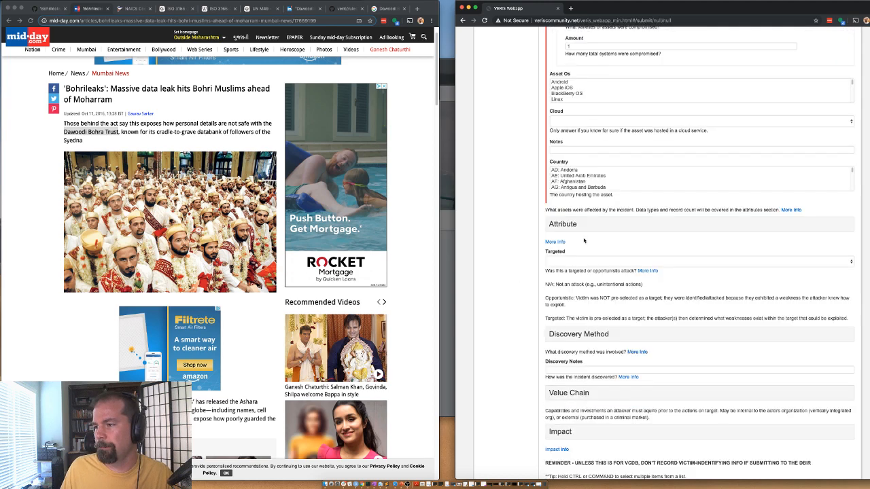
pyautogui.scroll(4, 584, 240)
pyautogui.click(567, 168)
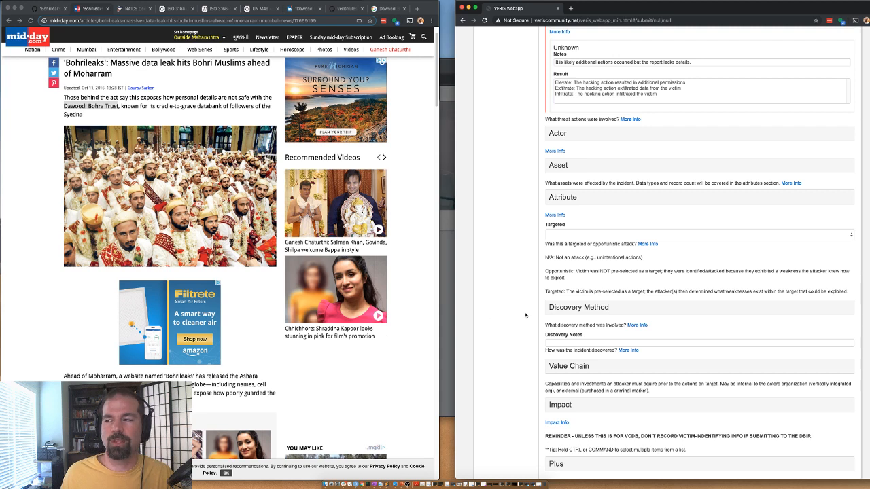
pyautogui.scroll(-1, 503, 303)
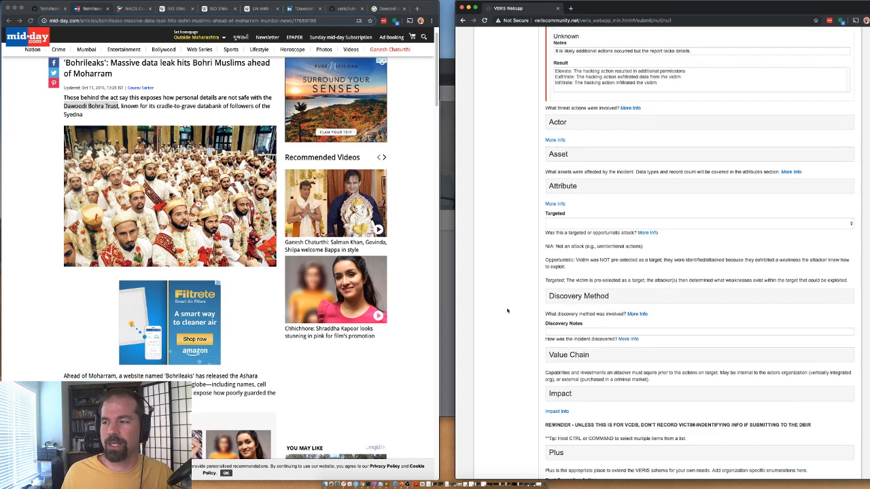
pyautogui.click(567, 223)
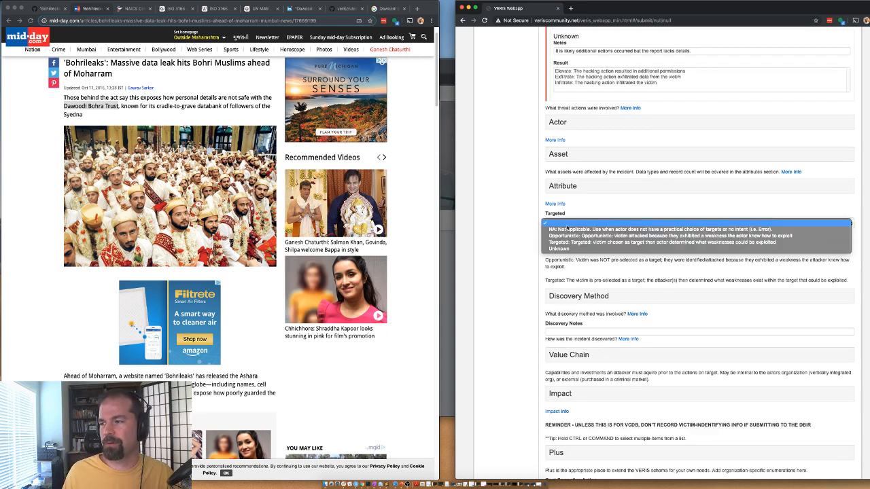
pyautogui.click(567, 243)
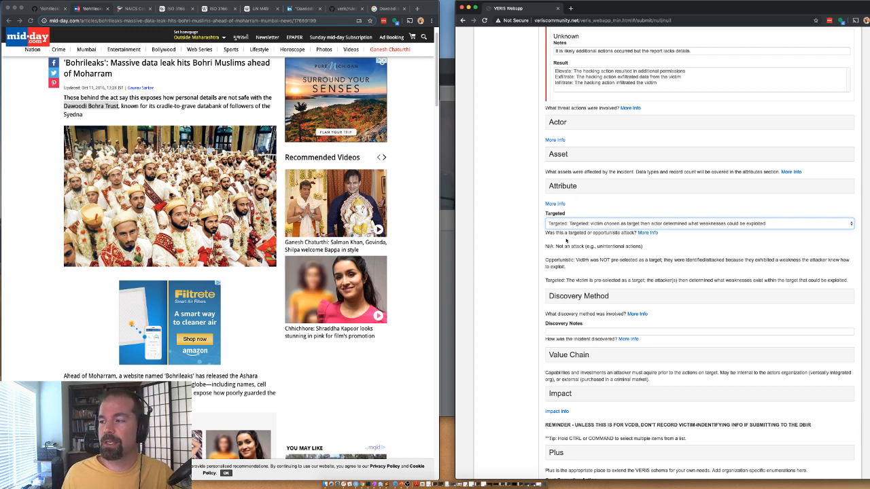
pyautogui.click(563, 193)
# Step: Set Confidentiality to Yes (confirmed) disclosure of Personal data, with Customer as data victim
pyautogui.click(564, 206)
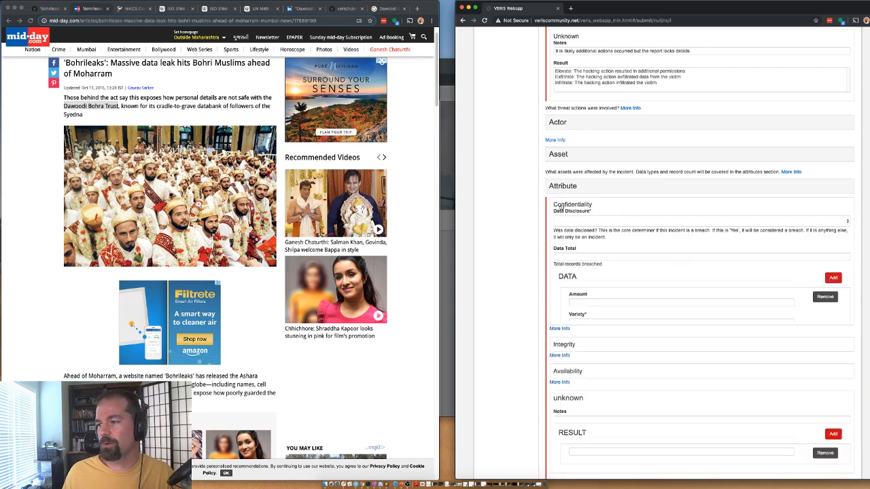
pyautogui.click(561, 222)
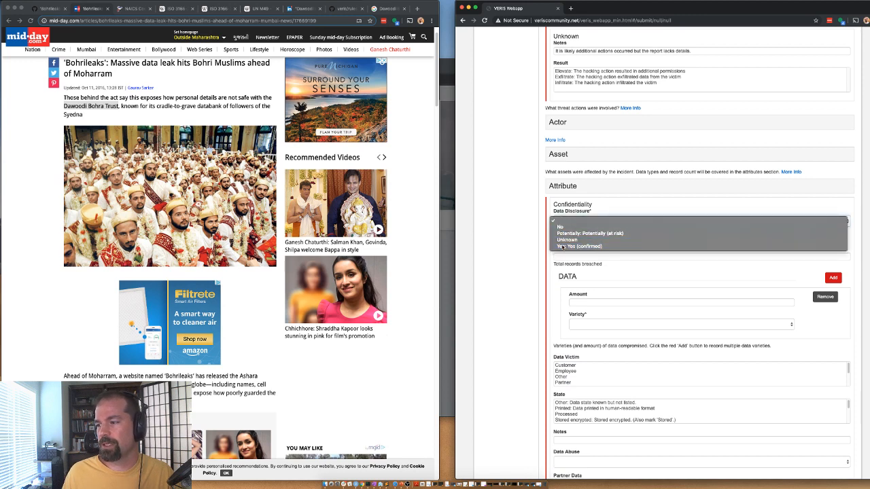
pyautogui.click(566, 246)
pyautogui.click(567, 256)
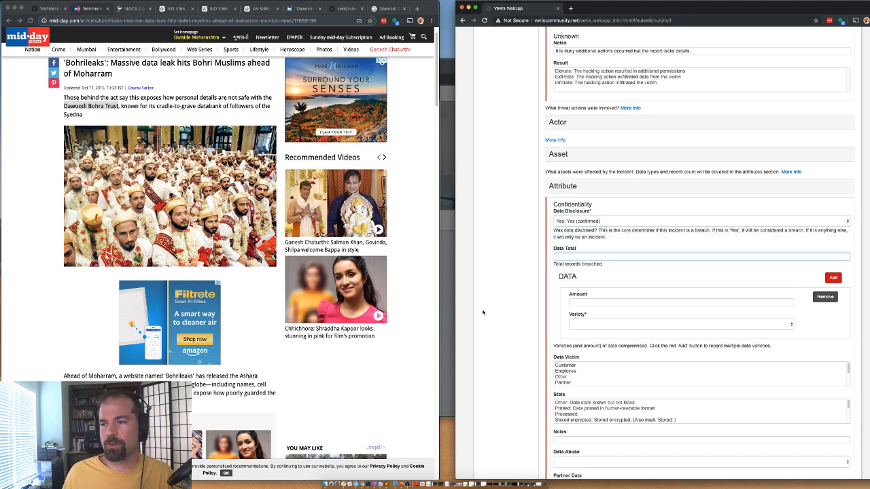
pyautogui.click(593, 324)
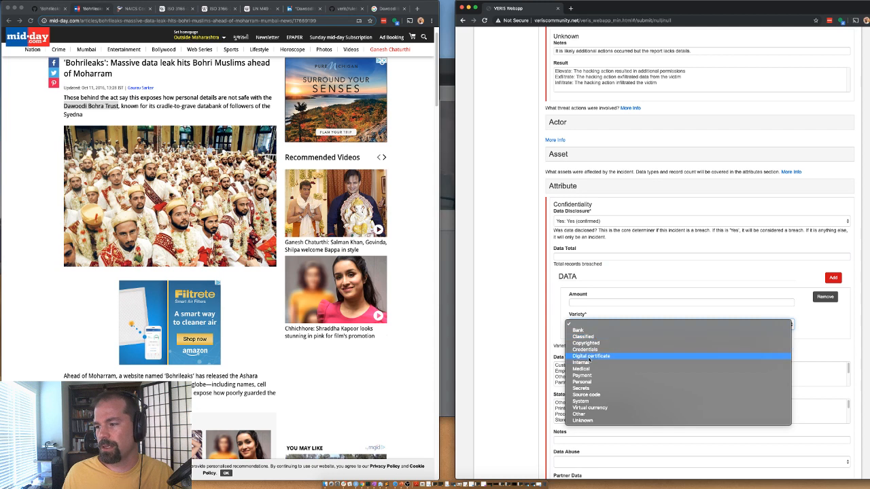
pyautogui.click(594, 381)
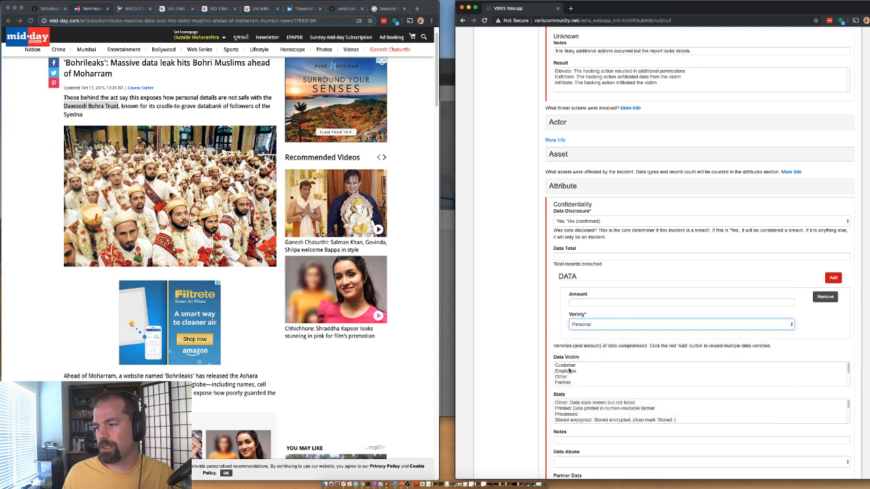
pyautogui.click(565, 366)
# Step: Reread the news article, then return to the form and collapse Attribute
pyautogui.scroll(-2, 564, 379)
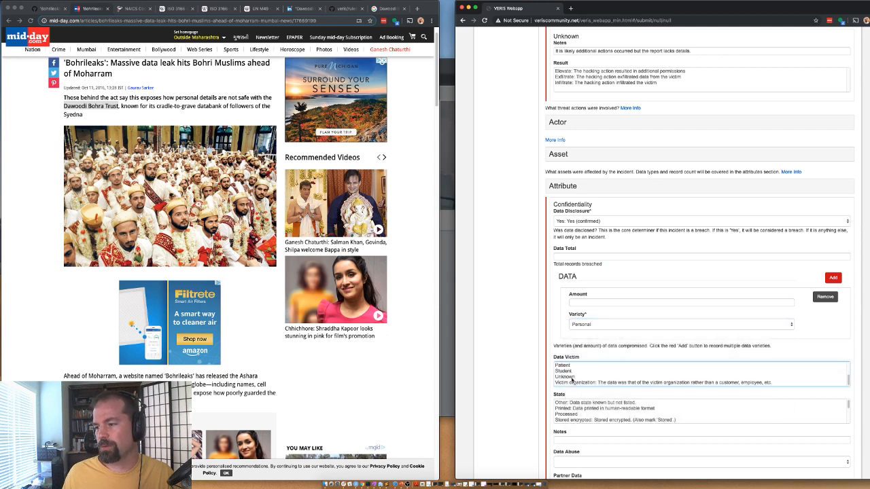
pyautogui.scroll(2, 571, 380)
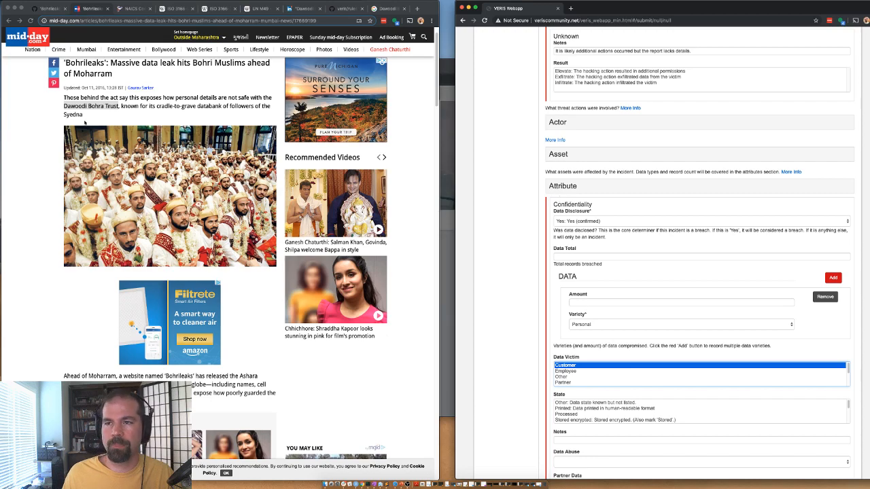
pyautogui.click(180, 244)
pyautogui.scroll(-10, 175, 299)
pyautogui.scroll(-10, 175, 299)
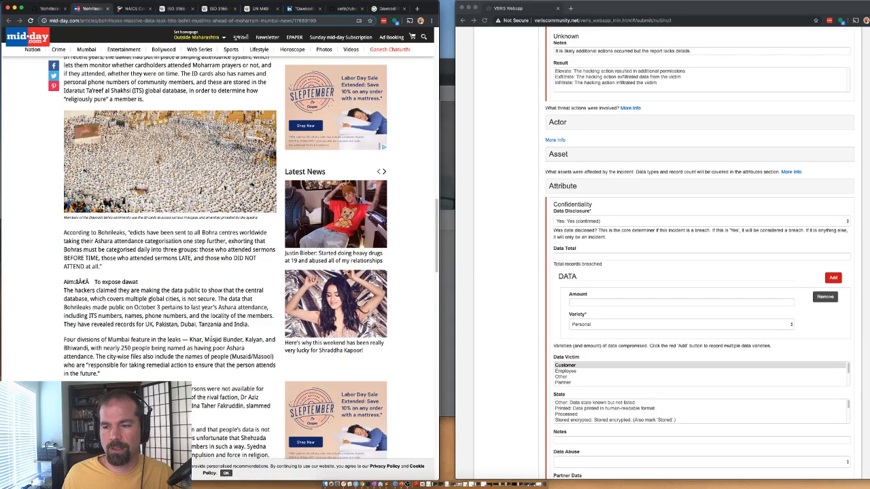
pyautogui.scroll(-5, 227, 309)
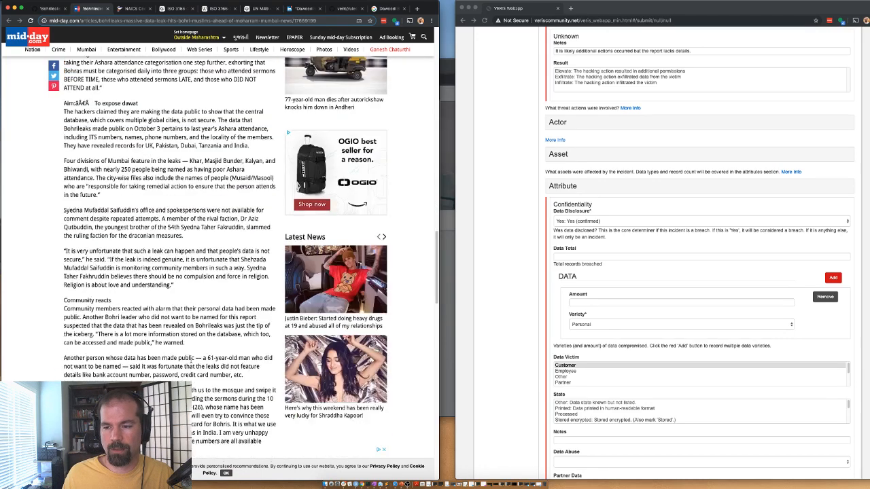
pyautogui.scroll(-5, 187, 322)
pyautogui.scroll(10, 188, 323)
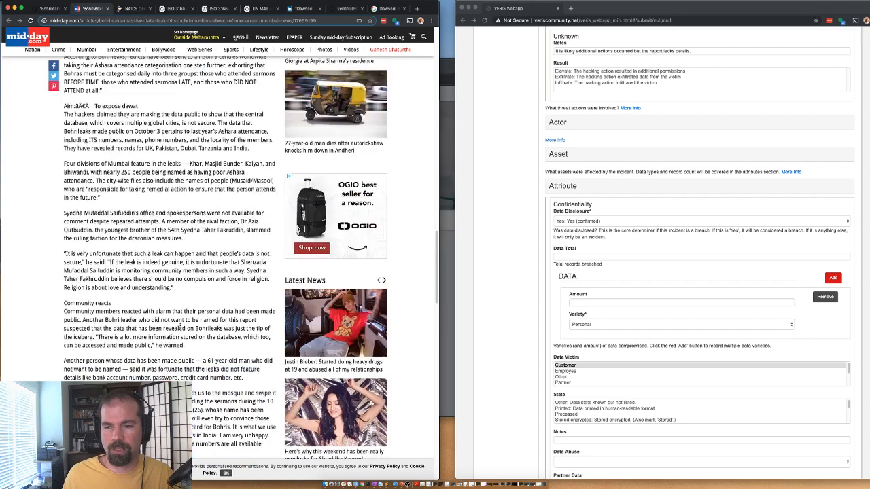
pyautogui.scroll(15, 145, 300)
pyautogui.scroll(10, 145, 297)
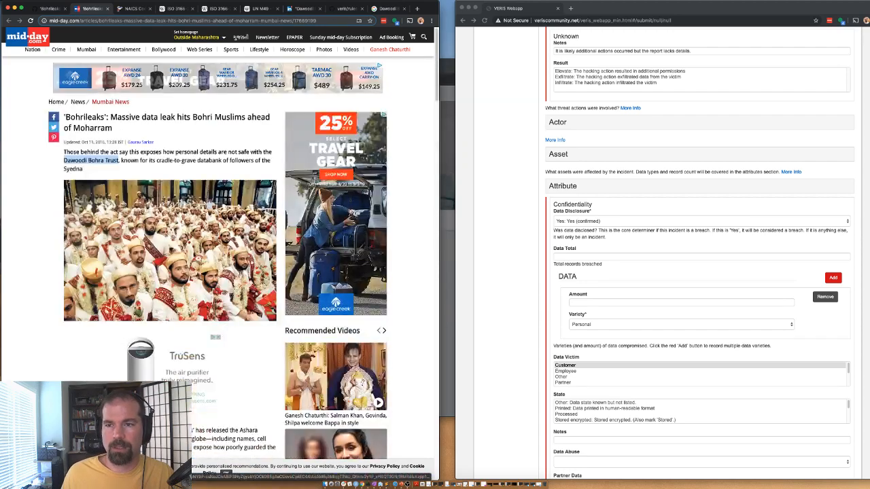
pyautogui.scroll(-5, 145, 297)
pyautogui.scroll(-10, 170, 259)
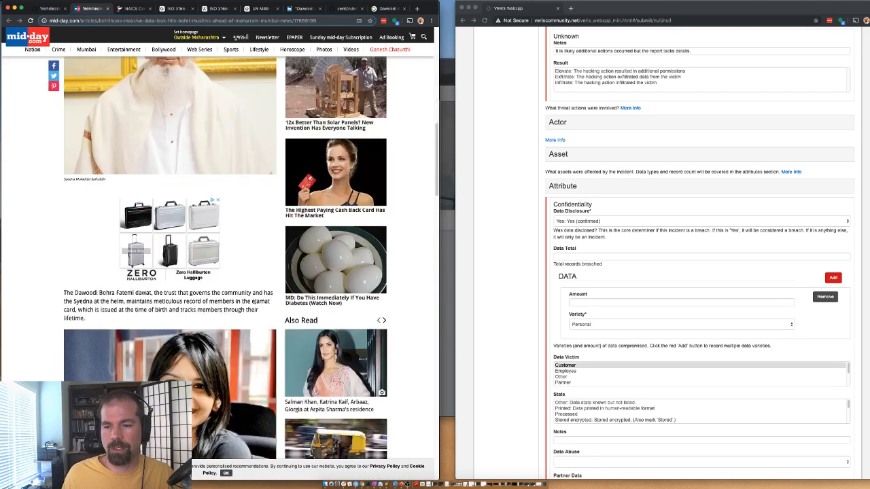
pyautogui.click(480, 386)
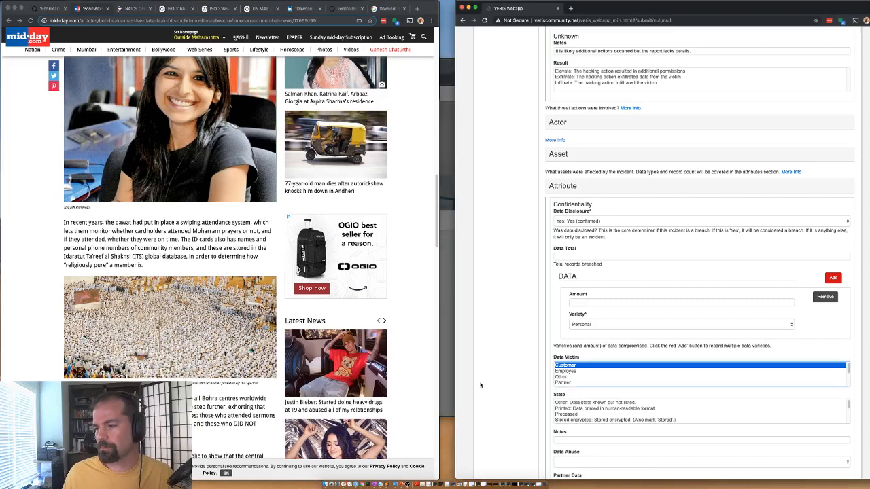
pyautogui.click(560, 187)
# Step: Record the discovery method as actor disclosure
pyautogui.click(567, 295)
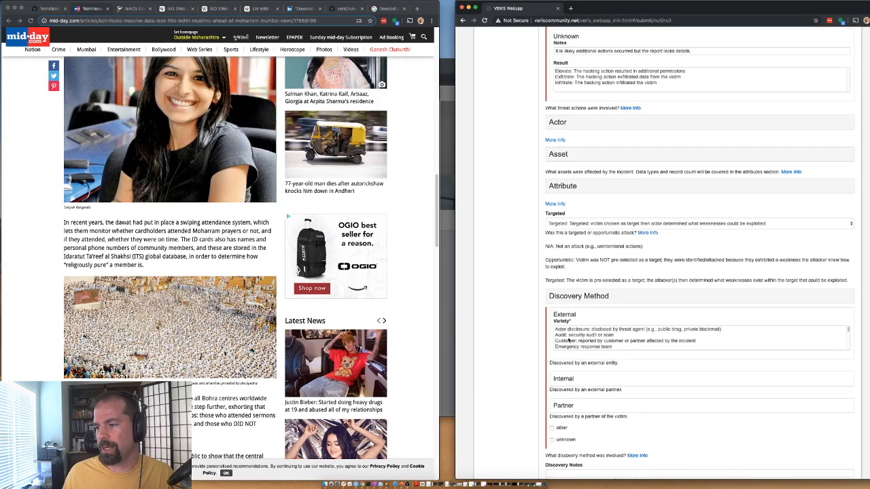
pyautogui.click(567, 332)
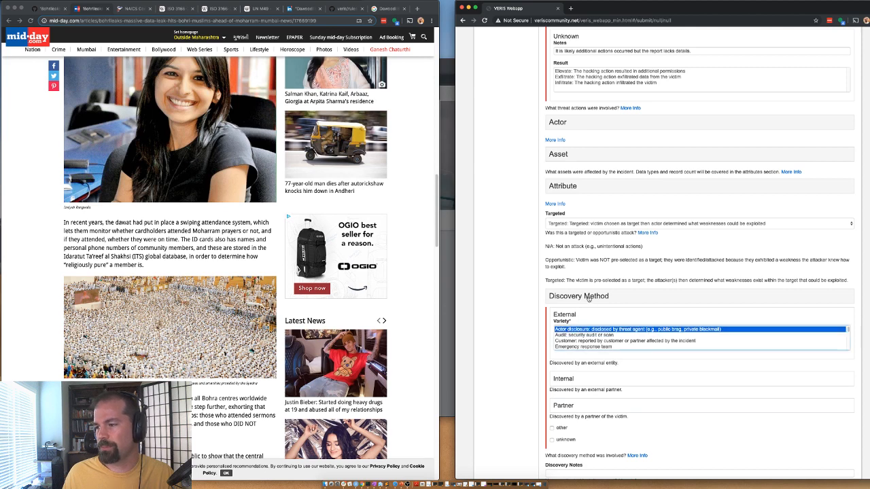
pyautogui.click(589, 299)
pyautogui.scroll(-3, 562, 330)
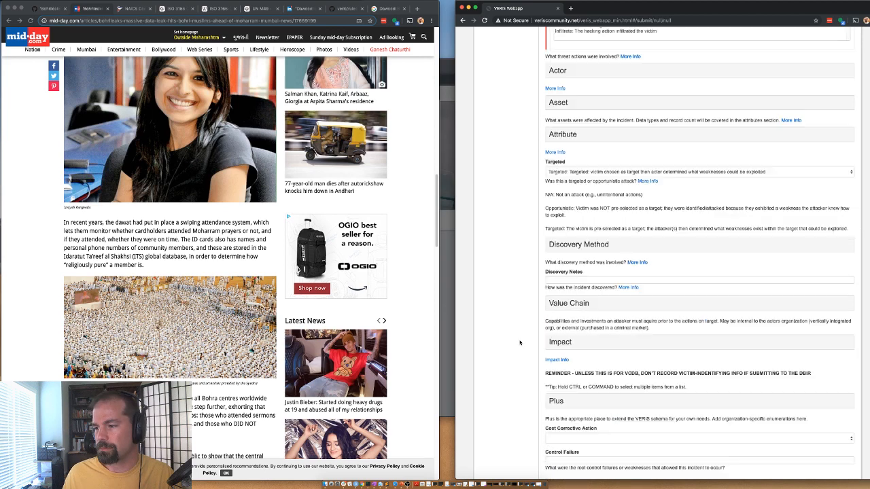
# Step: Set Impact's Overall Rating to Unknown and collapse the Impact section
pyautogui.click(566, 291)
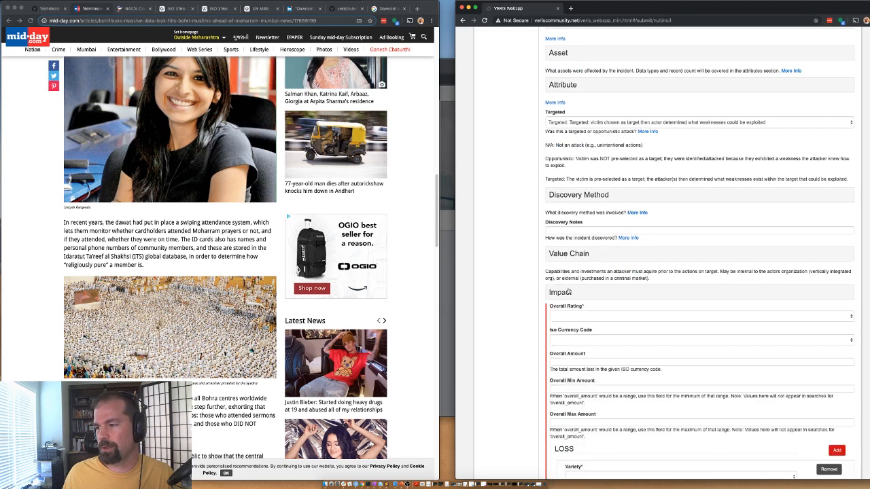
pyautogui.click(568, 315)
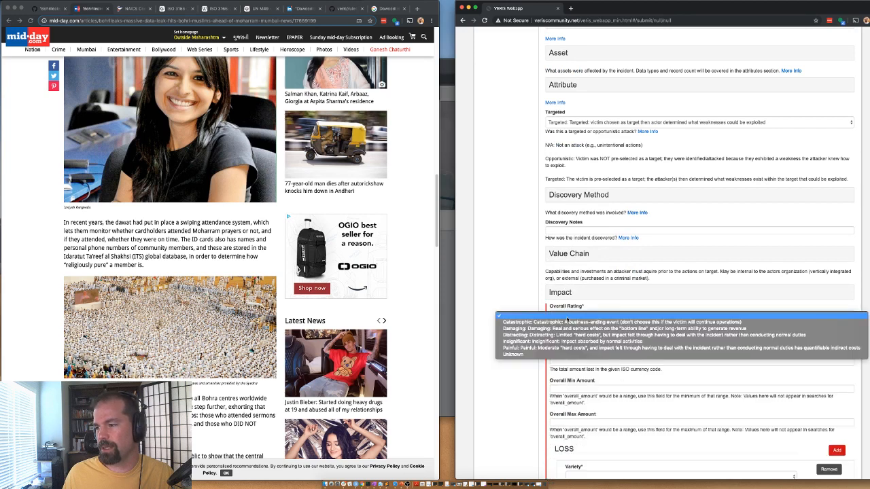
pyautogui.click(537, 356)
pyautogui.scroll(-4, 537, 344)
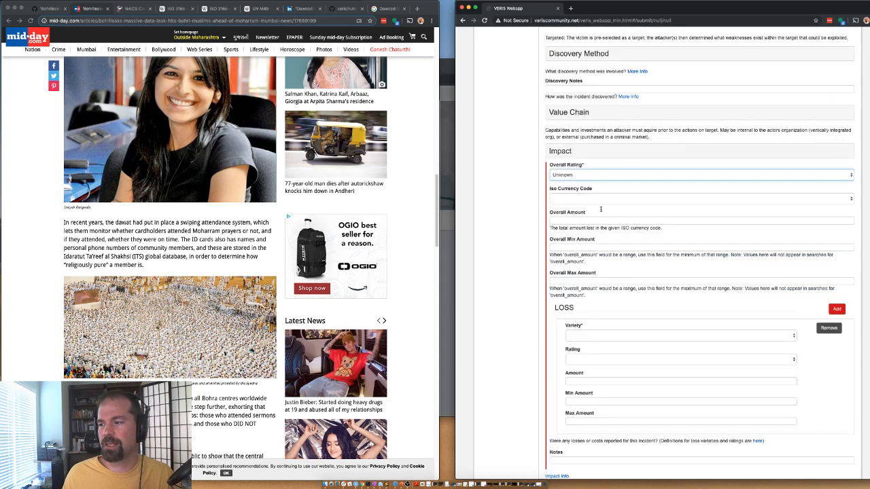
pyautogui.click(586, 150)
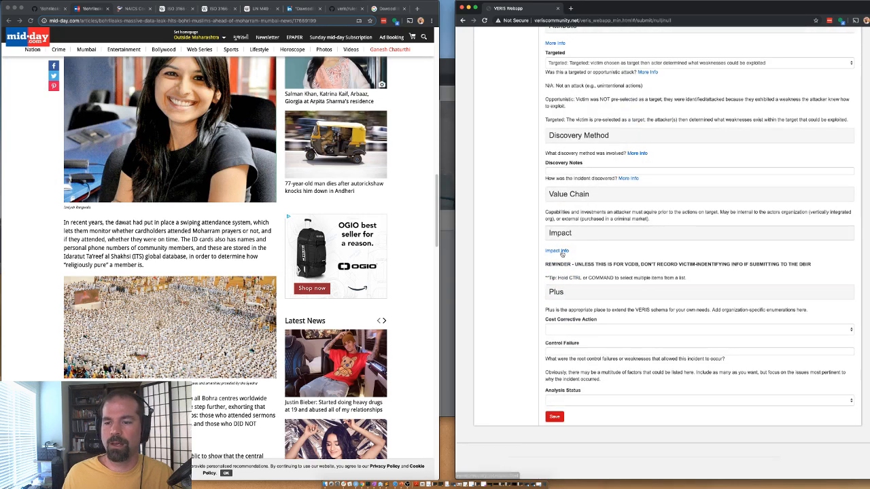
# Step: Enter 'random' as the Plus sub source and check the Bohrileaks GitHub issue
pyautogui.click(555, 292)
pyautogui.scroll(-2, 554, 285)
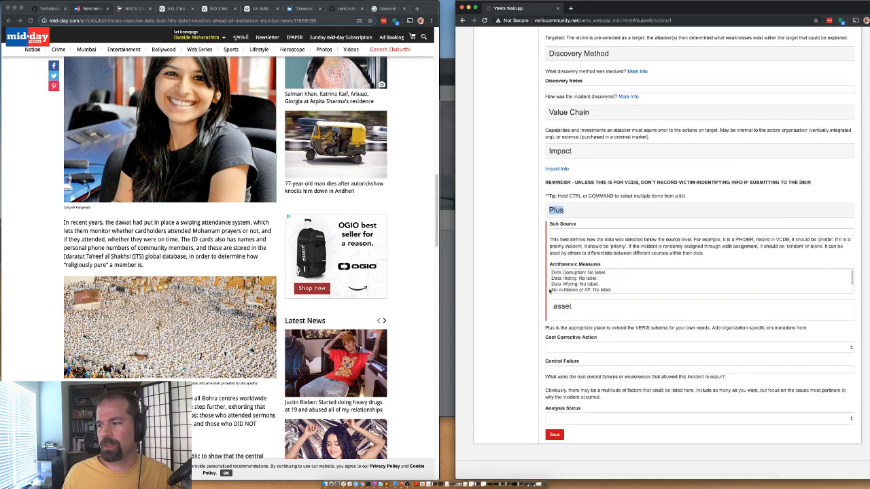
pyautogui.click(572, 233)
pyautogui.write('random')
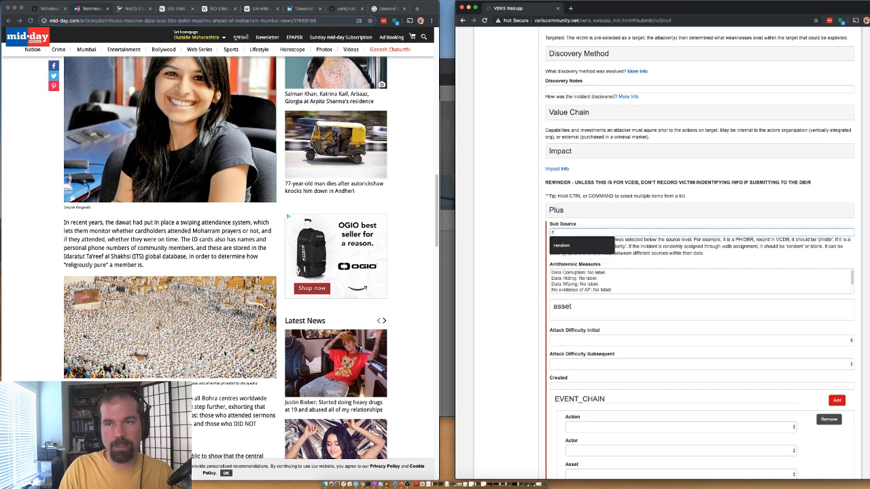
pyautogui.click(55, 9)
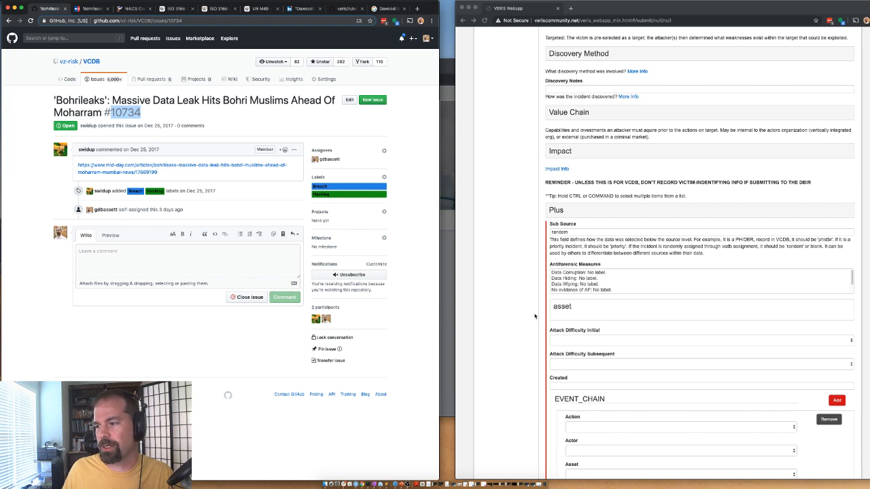
pyautogui.scroll(-3, 548, 363)
# Step: Set the first event chain step to unk/ext/unk/unk
pyautogui.click(593, 319)
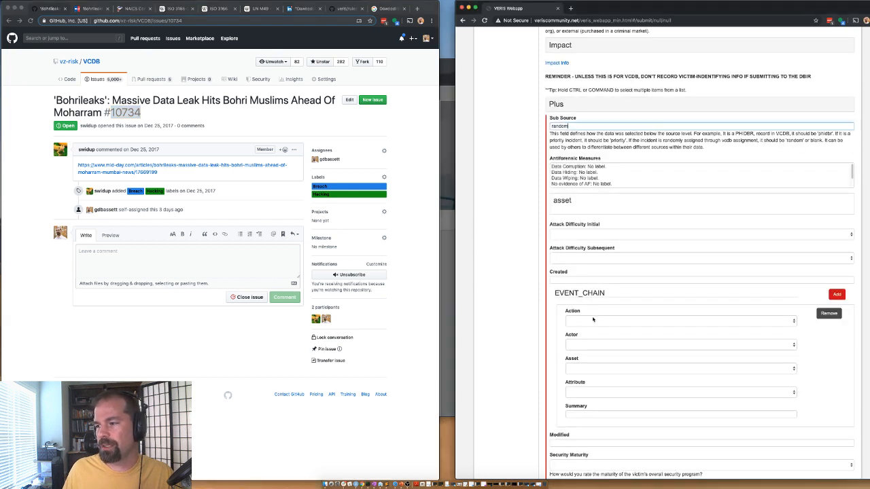
pyautogui.click(593, 320)
pyautogui.click(586, 426)
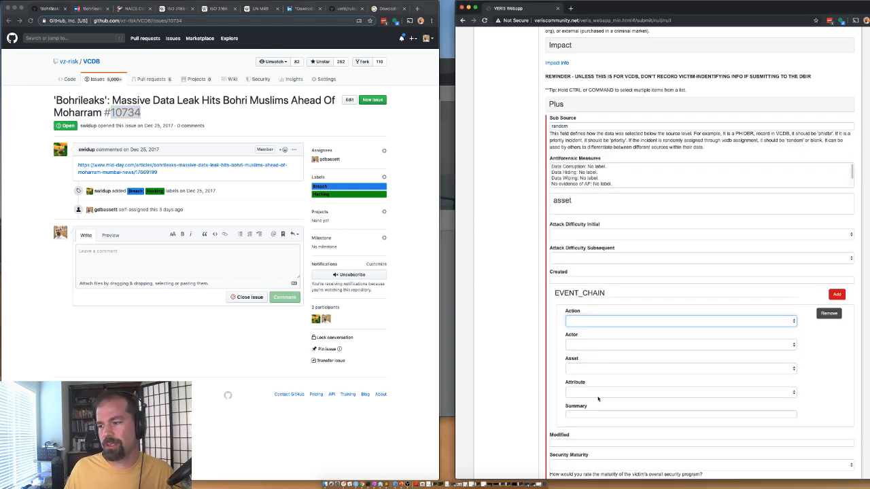
pyautogui.click(576, 322)
pyautogui.click(586, 372)
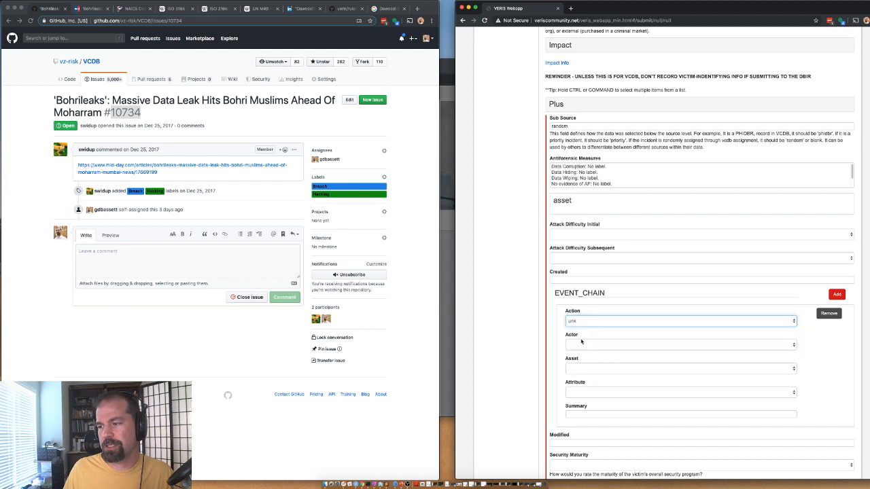
pyautogui.click(582, 341)
pyautogui.click(573, 350)
pyautogui.click(572, 340)
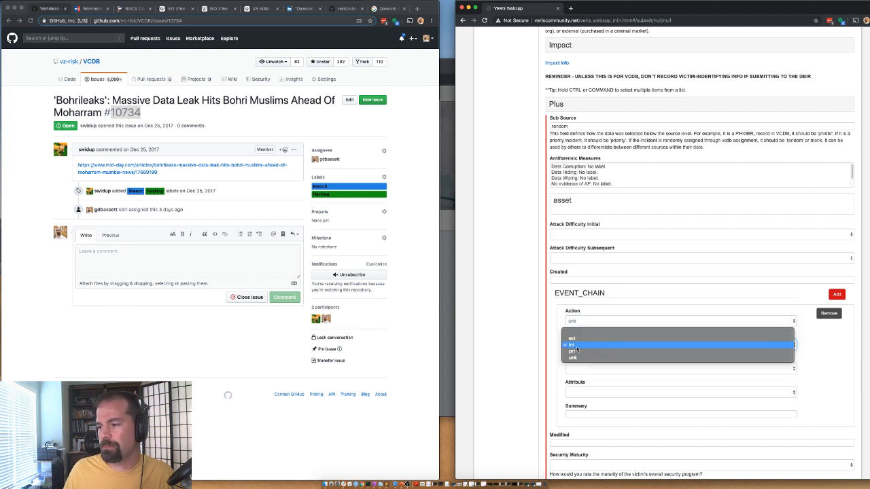
pyautogui.click(572, 338)
pyautogui.click(586, 371)
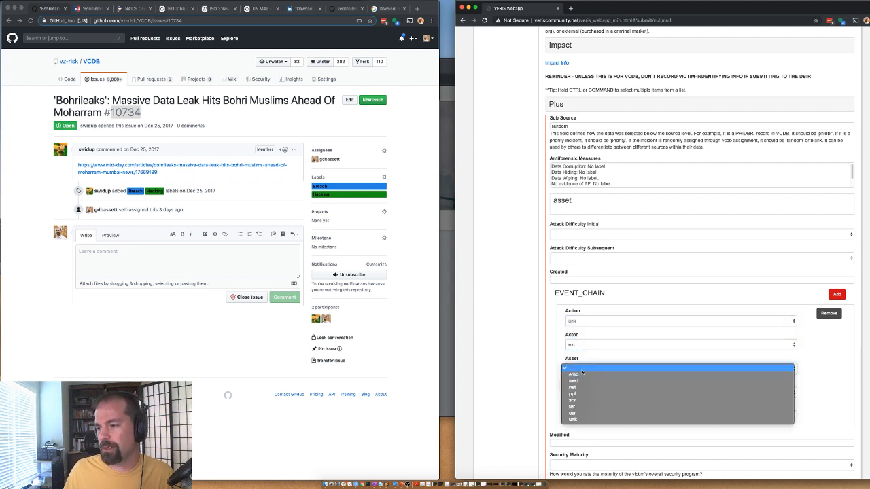
pyautogui.click(574, 419)
pyautogui.click(584, 392)
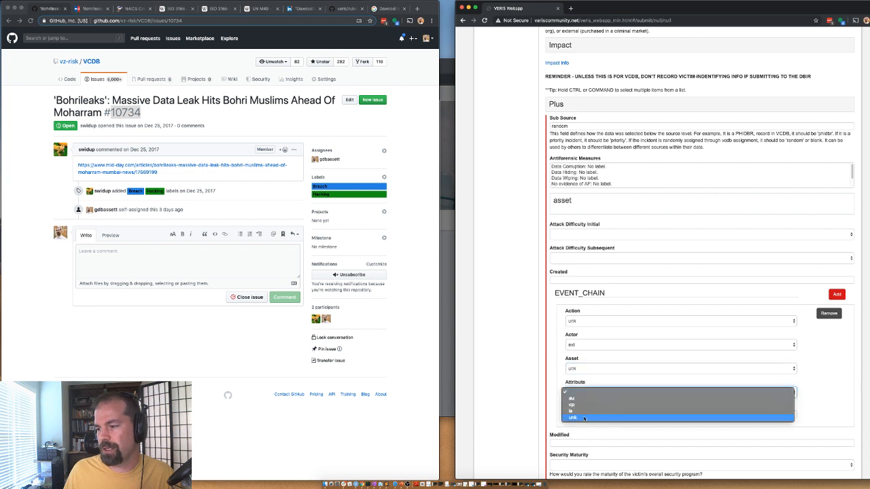
pyautogui.click(585, 418)
# Step: Add a second event chain step set to hak/ext/srv/cp
pyautogui.click(838, 293)
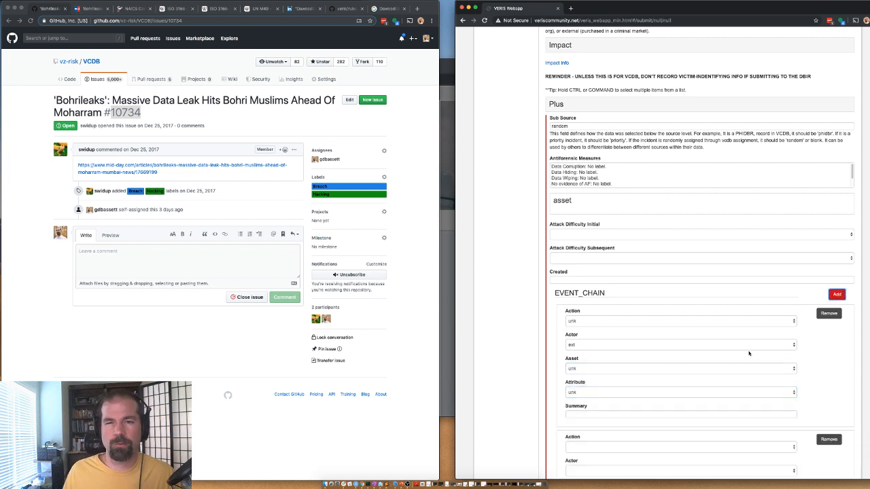
pyautogui.scroll(-2, 622, 380)
pyautogui.scroll(-2, 598, 362)
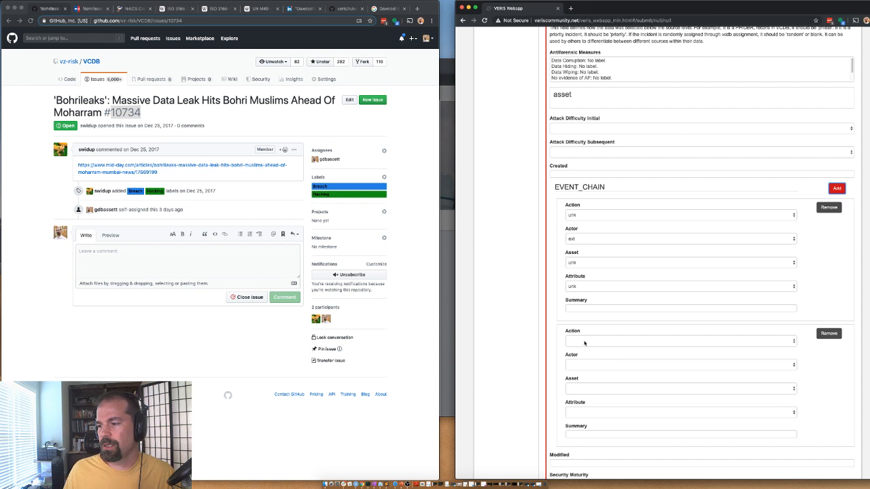
pyautogui.click(585, 341)
pyautogui.click(576, 361)
pyautogui.click(576, 365)
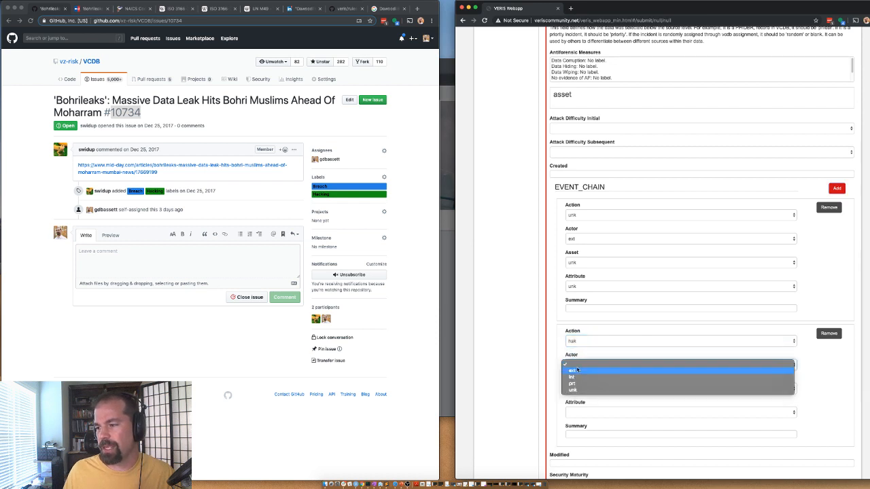
pyautogui.click(580, 390)
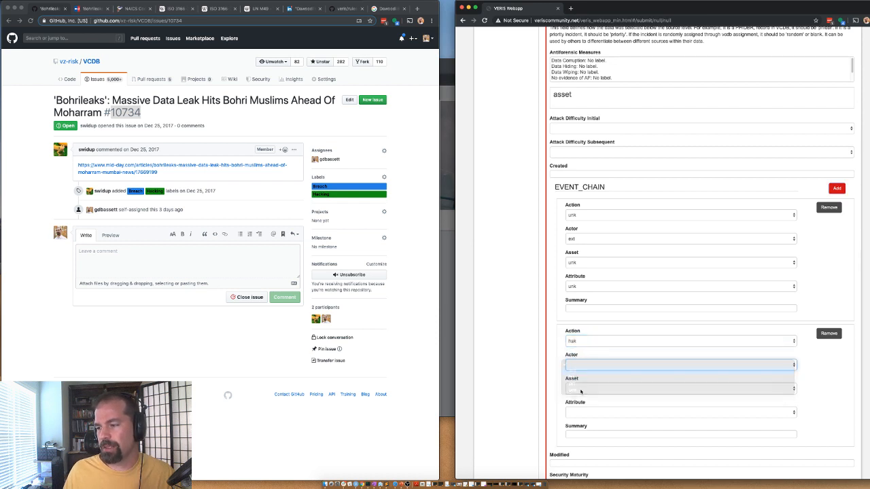
pyautogui.click(581, 388)
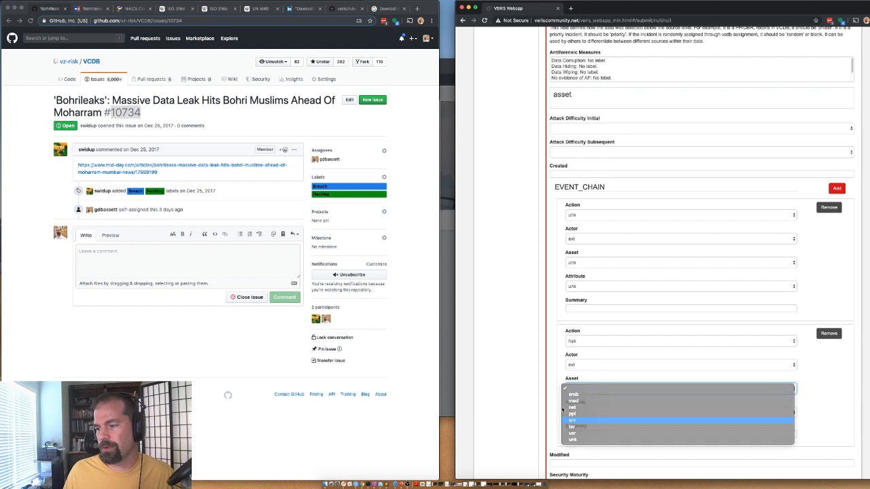
pyautogui.click(573, 420)
pyautogui.click(575, 412)
pyautogui.click(575, 424)
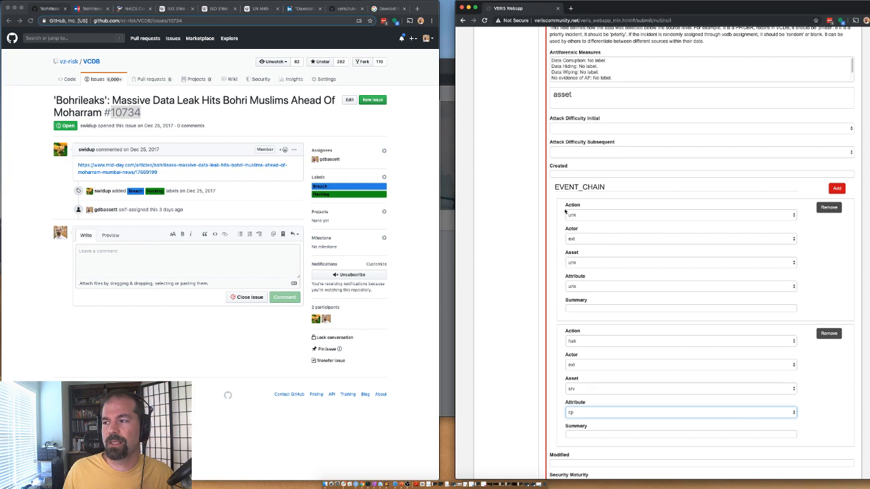
pyautogui.scroll(1, 534, 232)
pyautogui.scroll(-3, 538, 235)
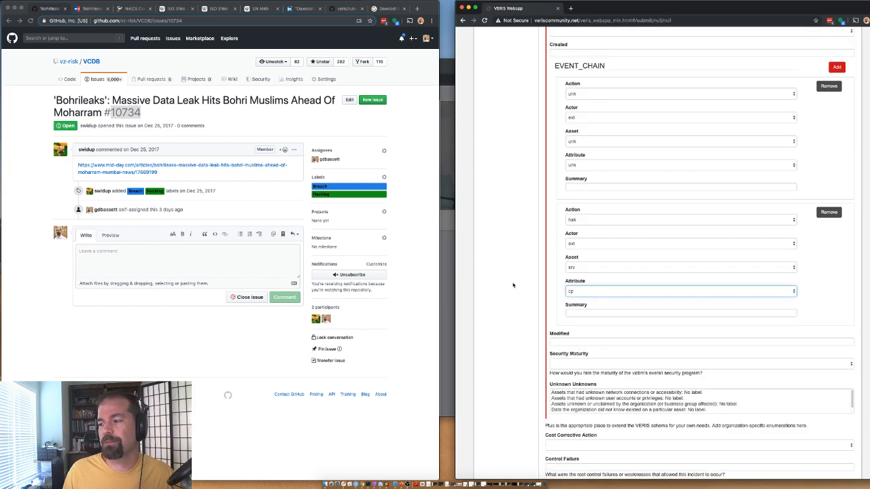
pyautogui.scroll(5, 520, 245)
pyautogui.scroll(3, 525, 254)
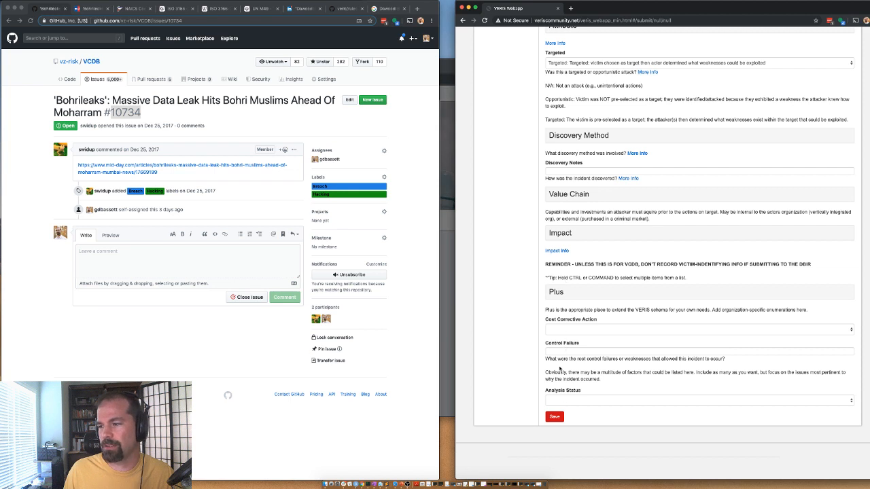
# Step: Set Analysis Status to Validated and save the incident record
pyautogui.click(570, 401)
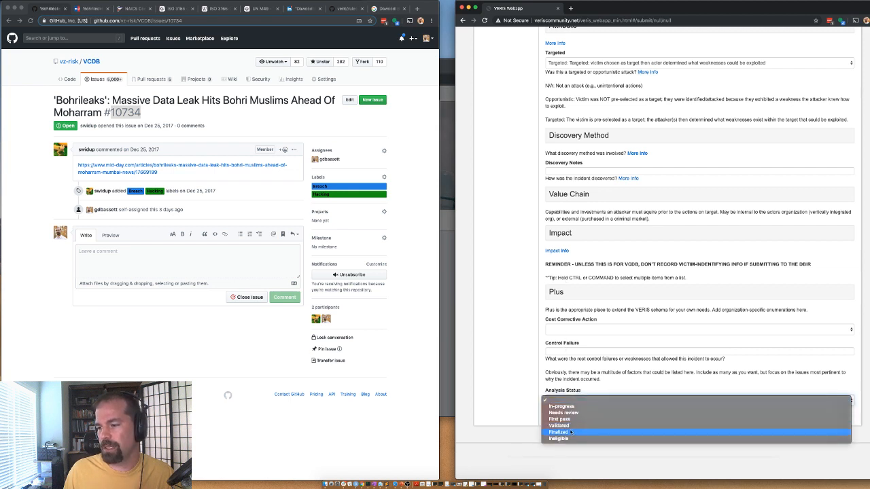
pyautogui.click(571, 426)
pyautogui.click(556, 417)
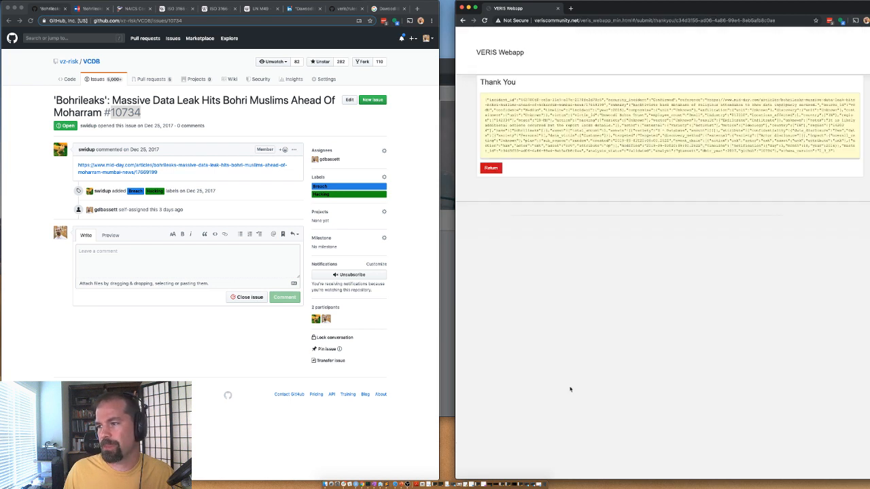
# Step: Copy the generated incident JSON into a new text editor tab, then return to a blank form
pyautogui.moveTo(842, 151); pyautogui.dragTo(485, 99)
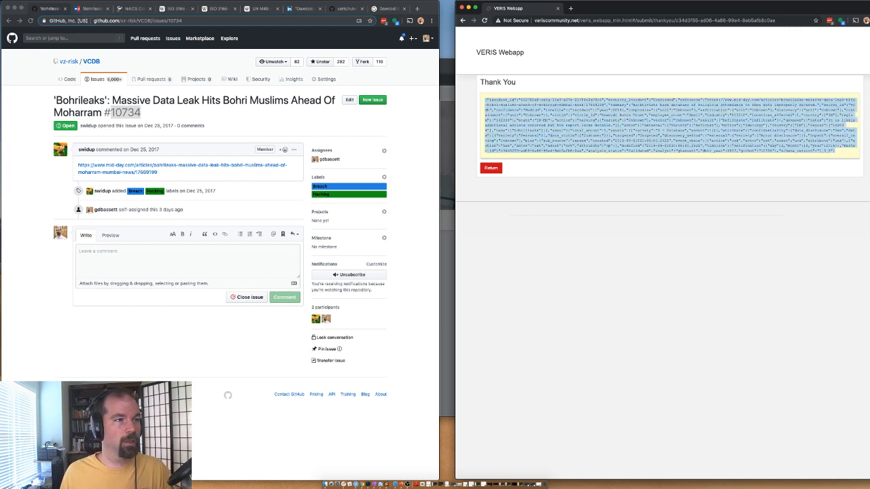
pyautogui.press('super+Tab')
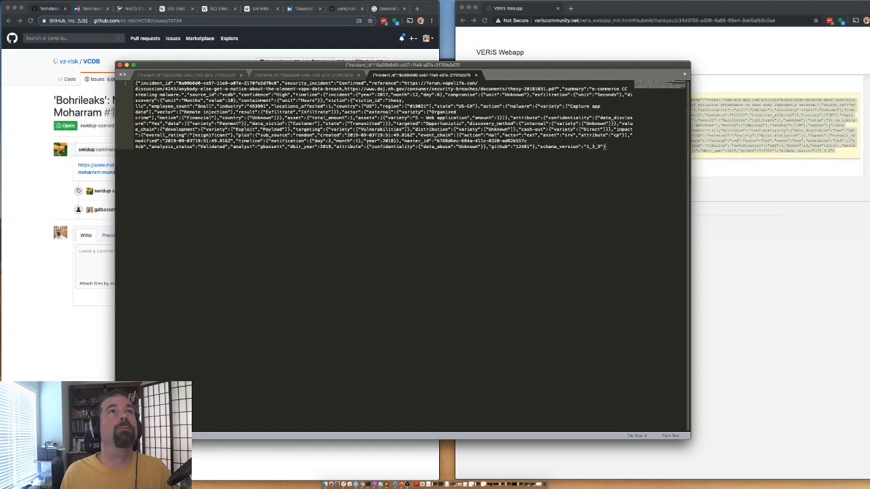
pyautogui.press('super+n')
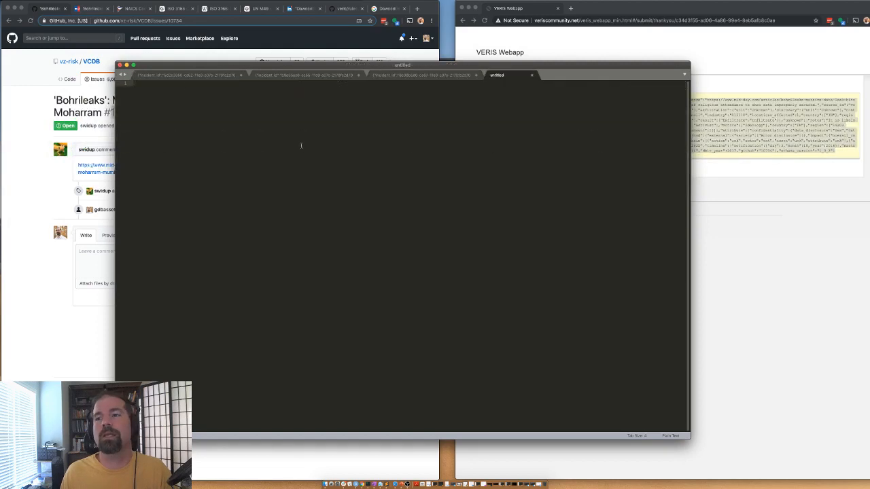
pyautogui.press('super+v')
pyautogui.press('super+Tab')
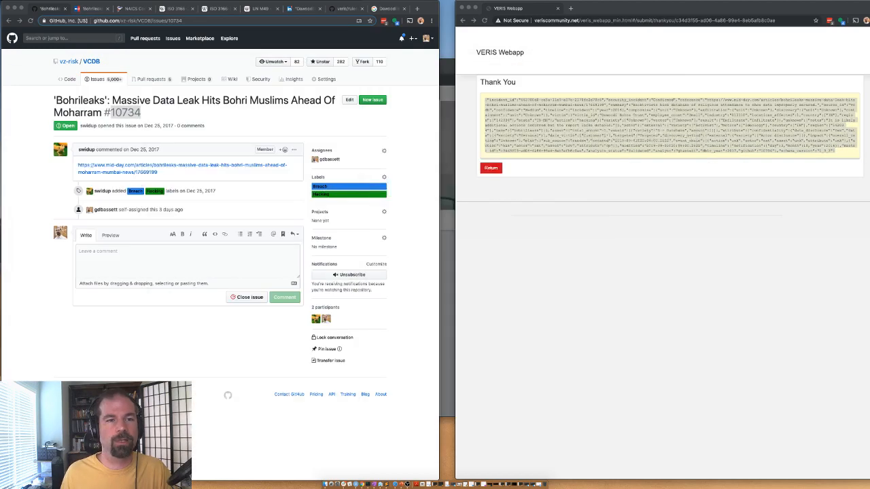
pyautogui.click(491, 168)
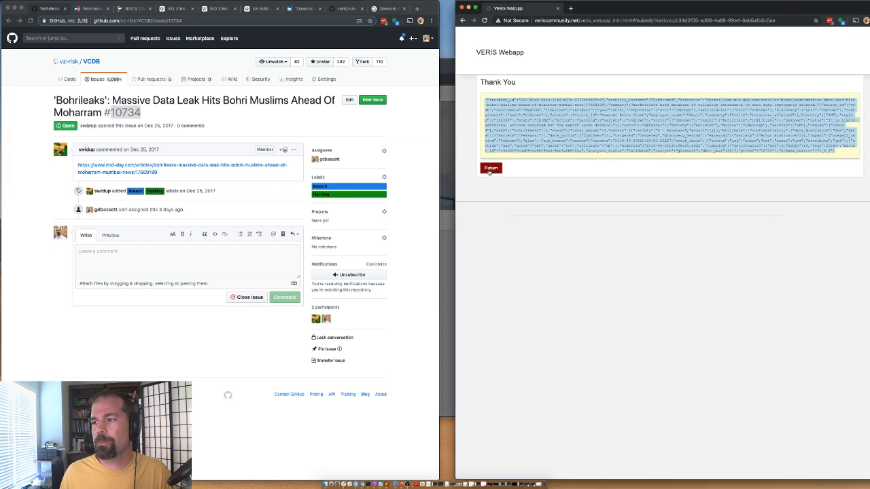
pyautogui.press('super+Tab')
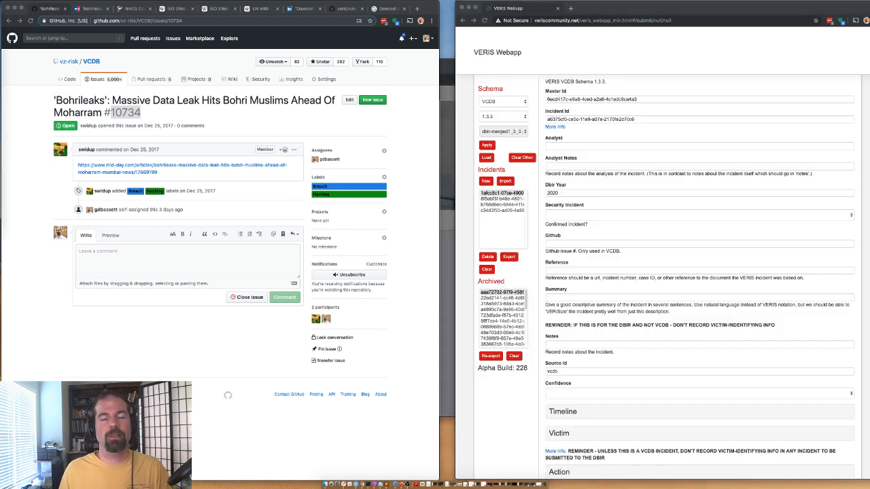